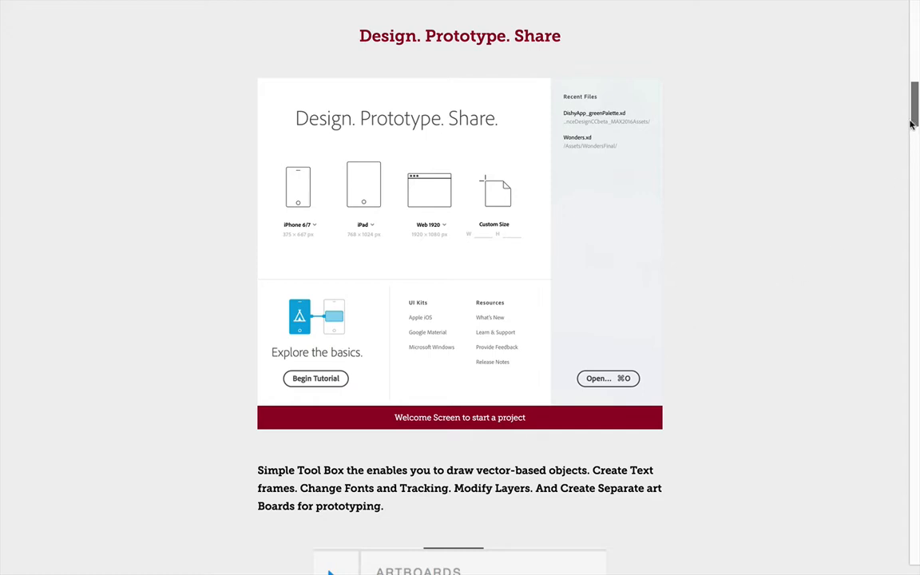
Look through the presentation page's sections on the welcome screen, artboards, graphics preparation, screen presets, transitions and link sharing
left_click_drag(915, 122, 917, 163)
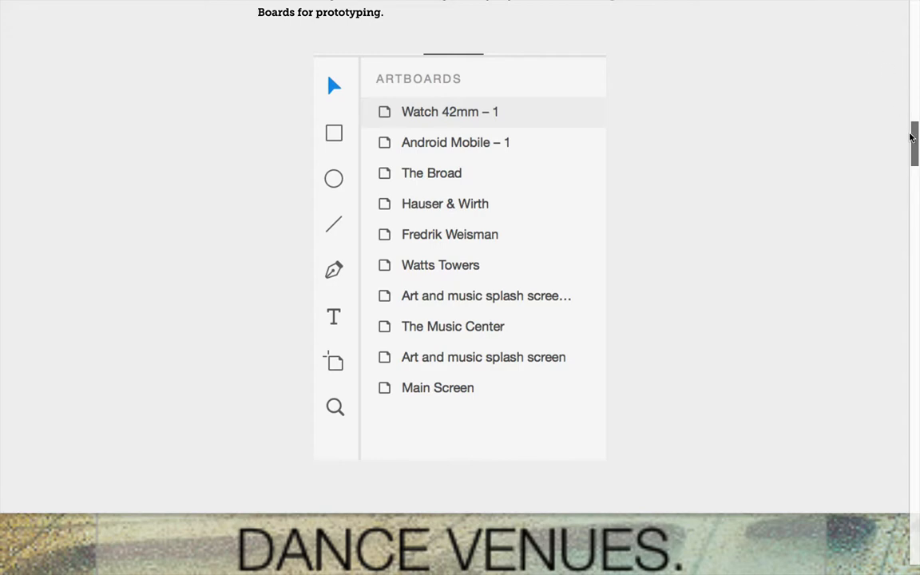
left_click_drag(911, 137, 915, 217)
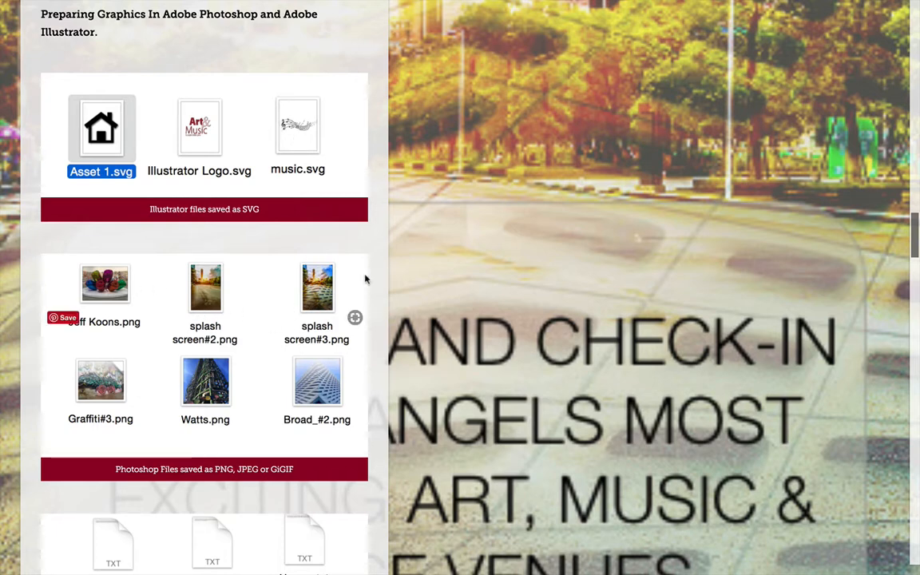
left_click_drag(914, 255, 909, 364)
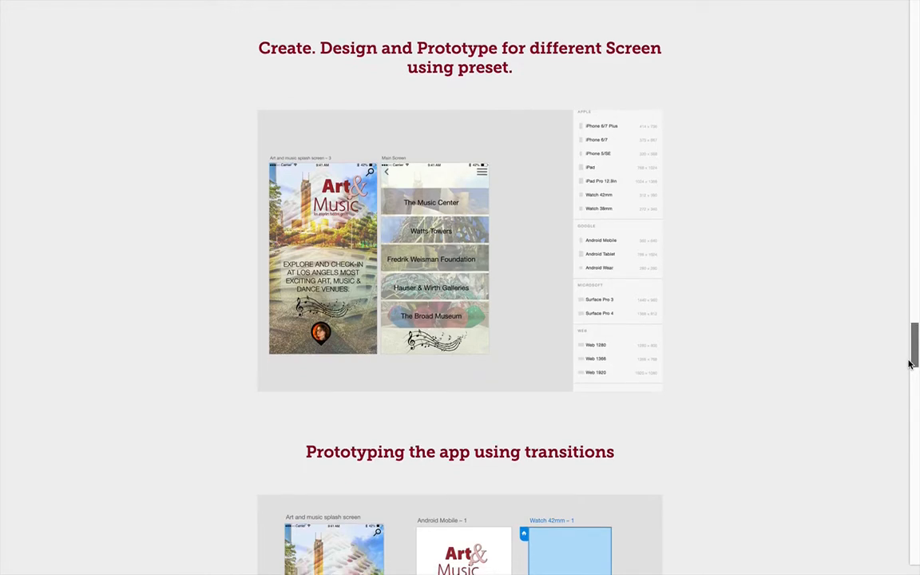
left_click_drag(913, 344, 918, 489)
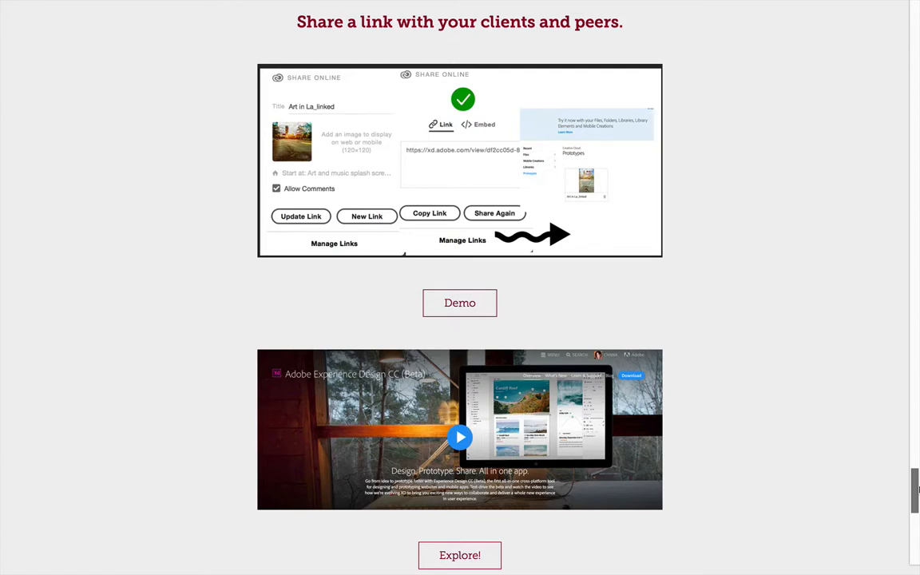
scroll(917, 513, "down", 3)
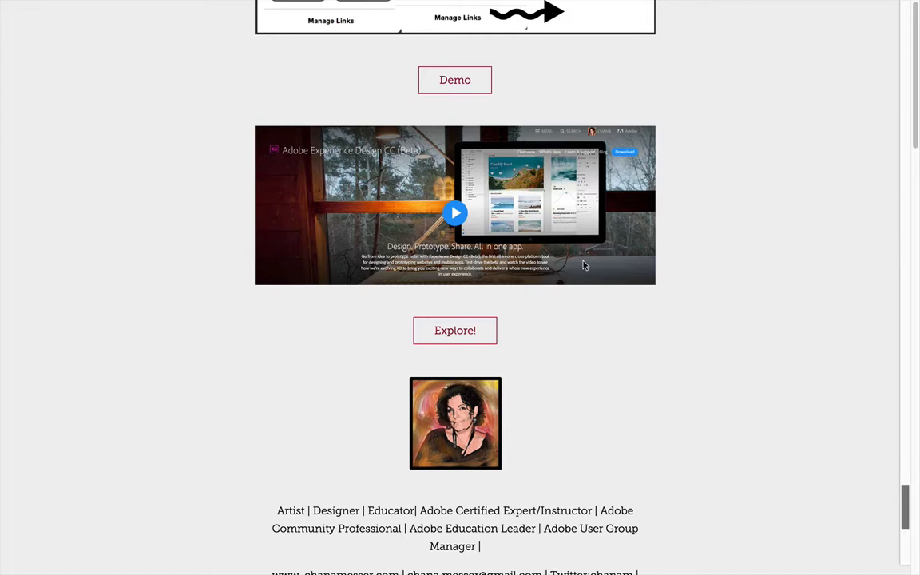
Exit the browser's full-screen view and launch XD CC from the Creative Cloud app
mouse_move(197, 4)
left_click(146, 7)
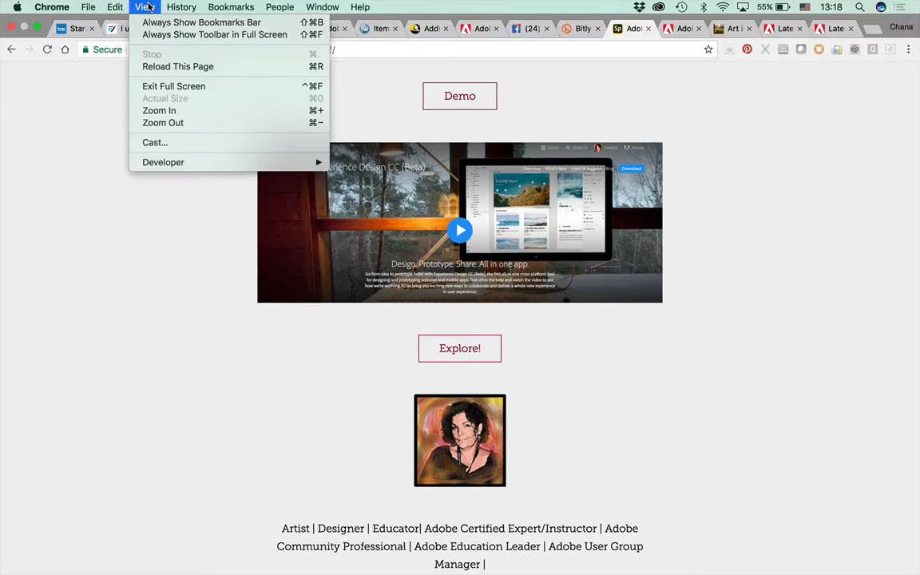
left_click(171, 85)
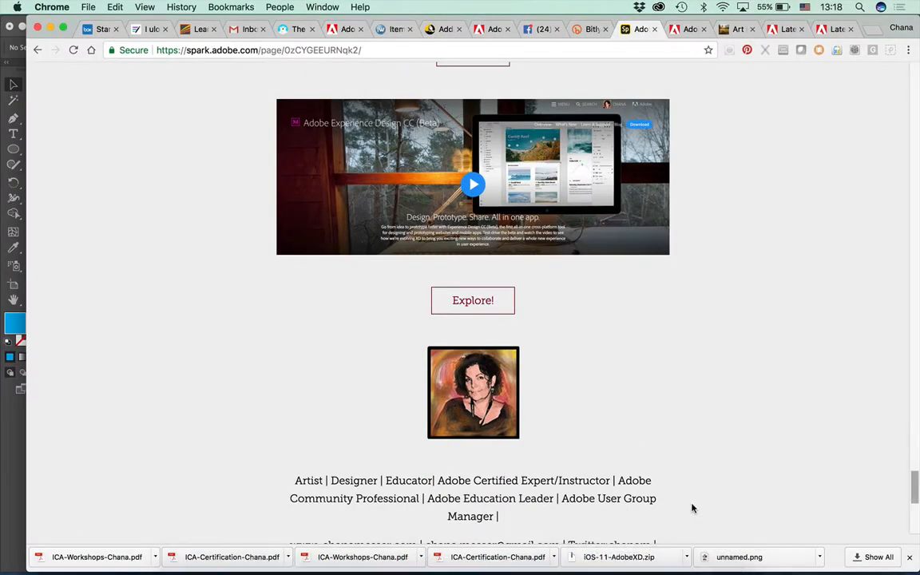
left_click(639, 7)
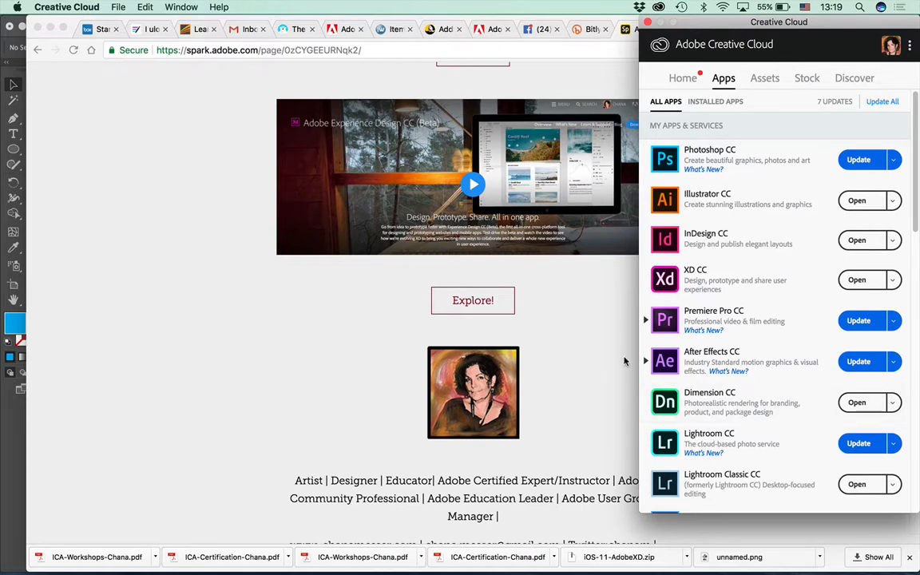
left_click(856, 281)
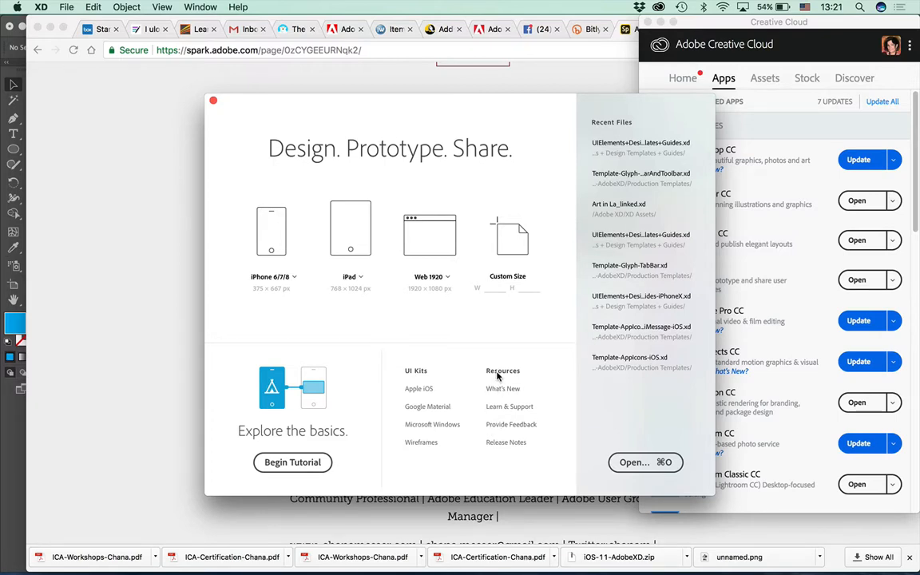
Open the XD release notes and read the linked summary of new features in the November 2017 (version 2.0) release
left_click(504, 443)
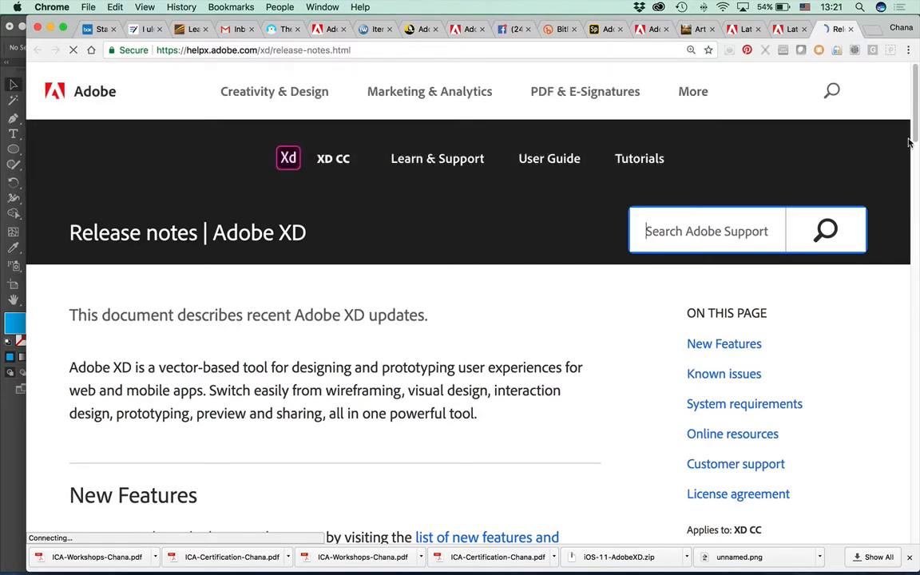
left_click_drag(916, 137, 908, 179)
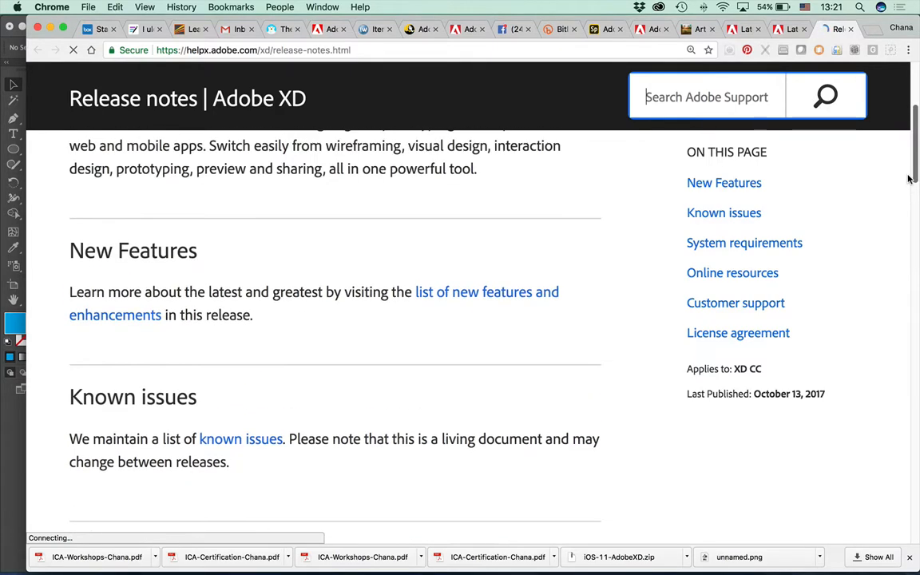
left_click(497, 295)
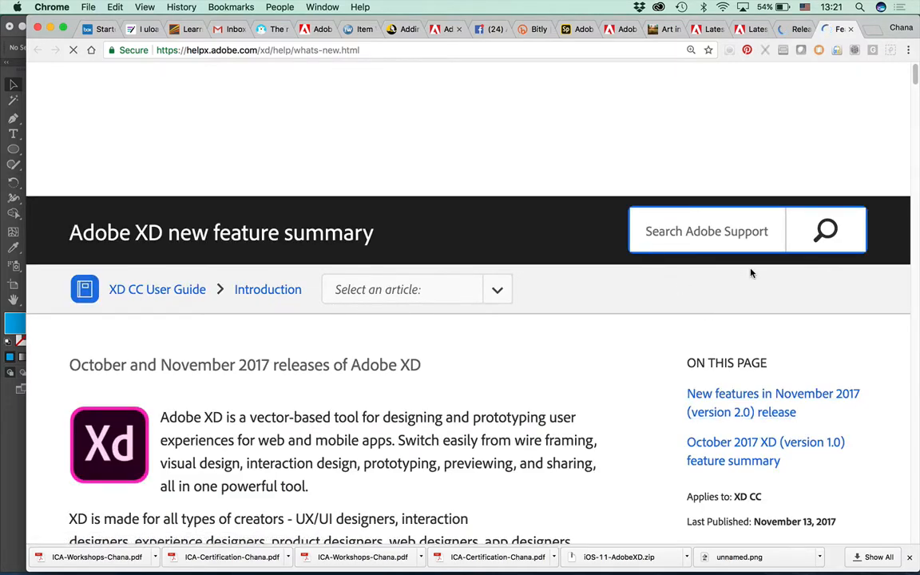
scroll(910, 102, "down", 6)
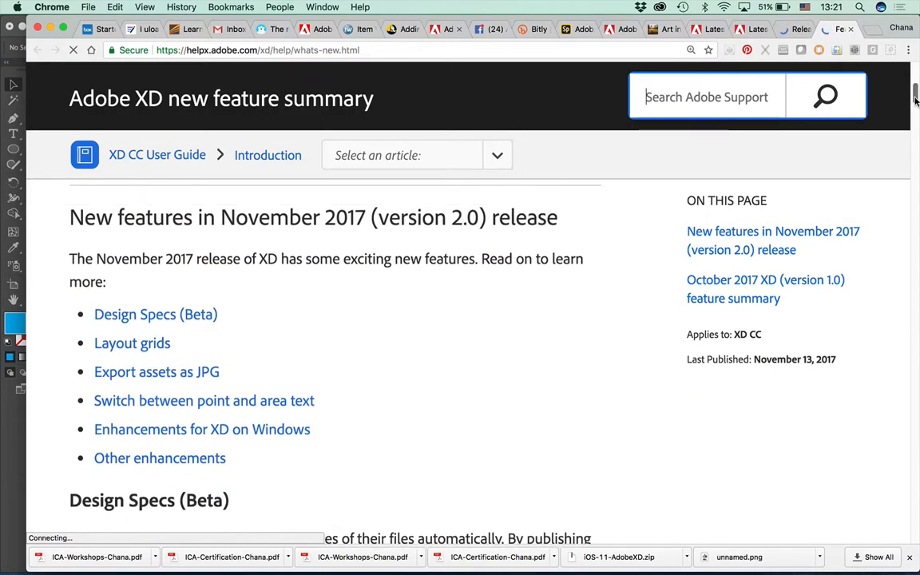
left_click_drag(915, 99, 917, 124)
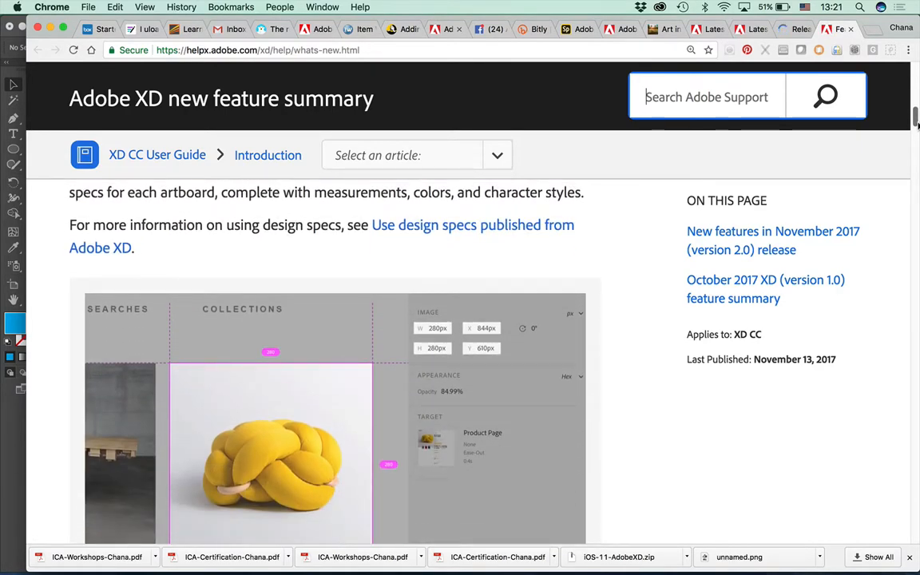
left_click_drag(916, 123, 915, 209)
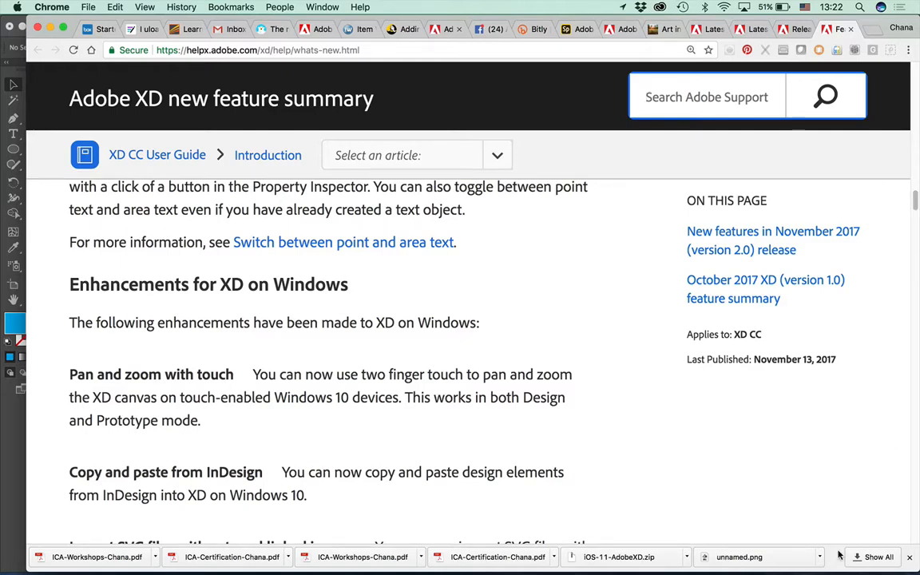
Switch back to Adobe XD and open the web page for the Apple iOS UI kit
mouse_move(554, 567)
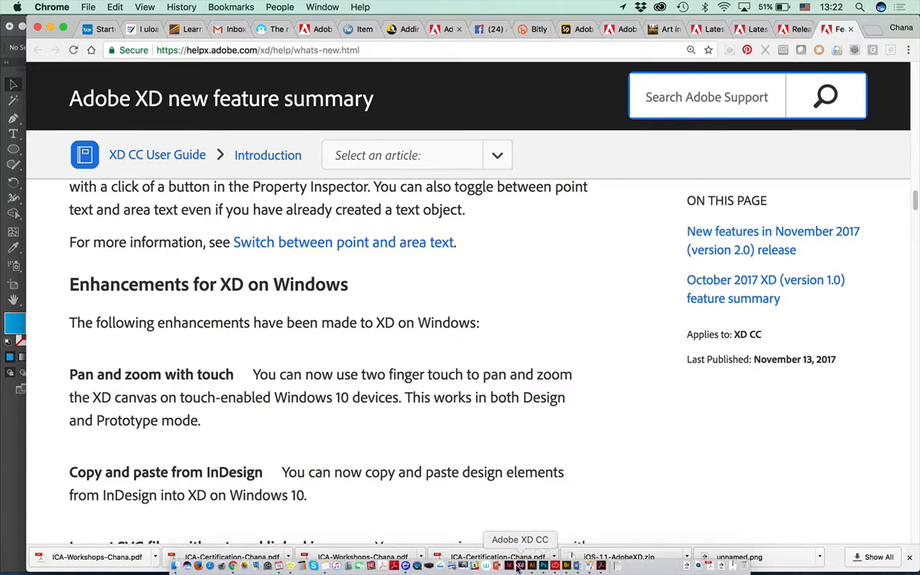
left_click(520, 565)
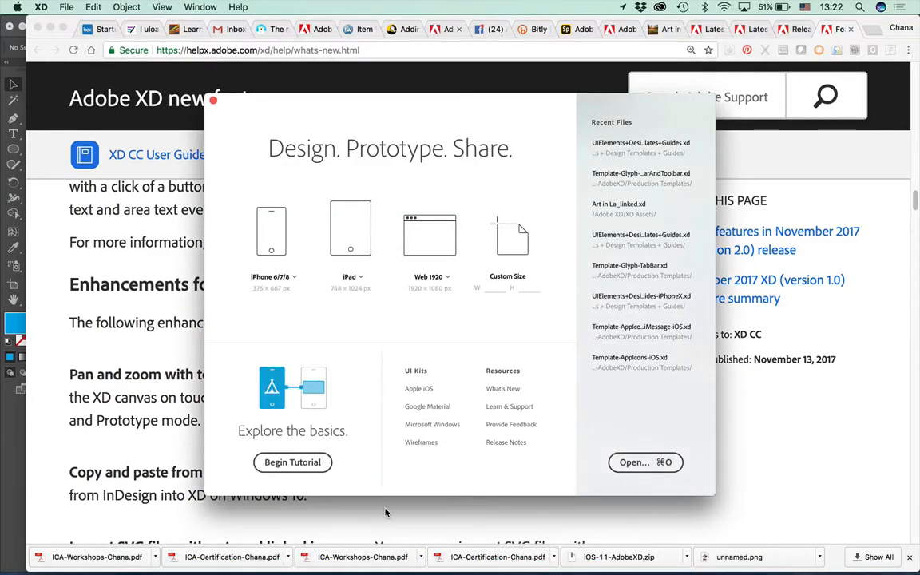
left_click(414, 390)
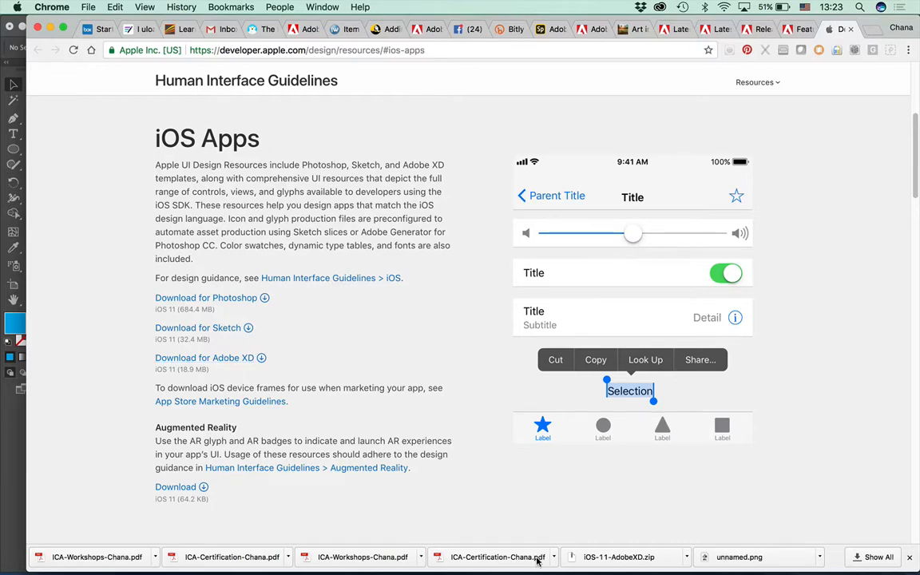
Return to Adobe XD and create a new document with an iPhone 6/7/8 artboard
mouse_move(671, 572)
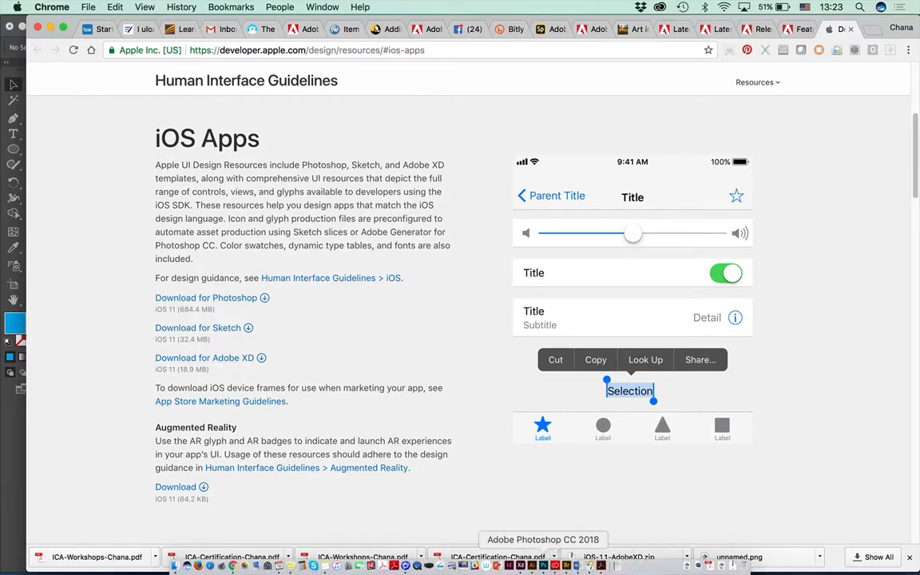
left_click(515, 565)
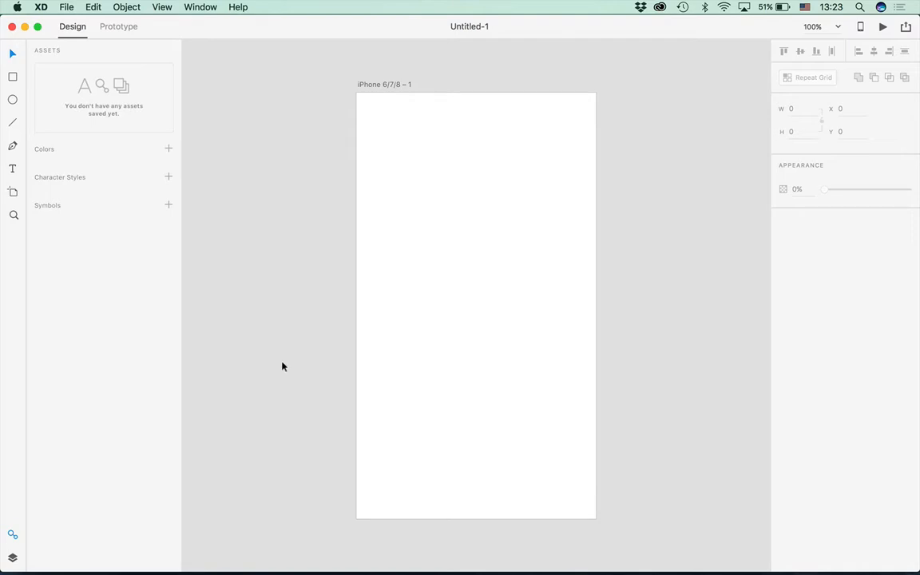
Switch to Finder, go up to the XD_Files folder and enlarge its window
mouse_move(209, 565)
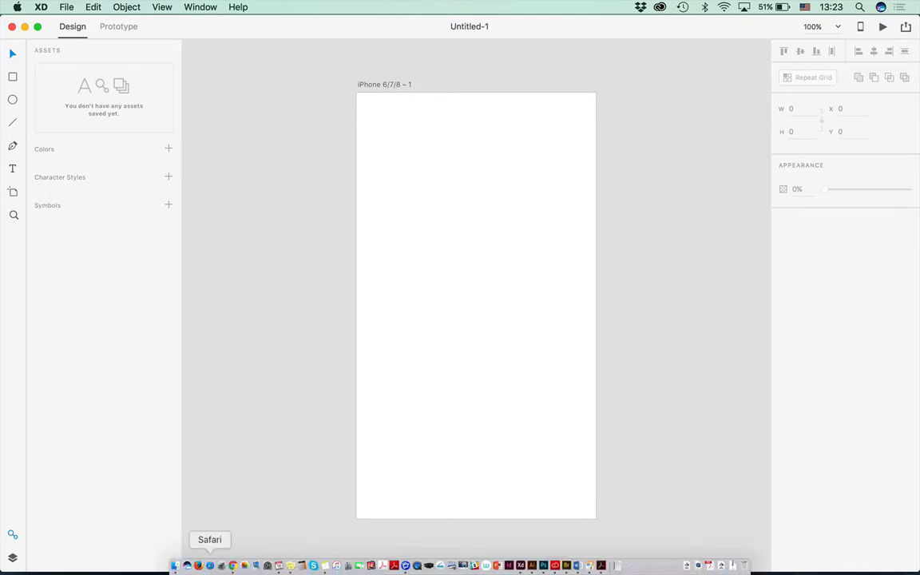
left_click(175, 566)
left_click_drag(64, 36, 226, 55)
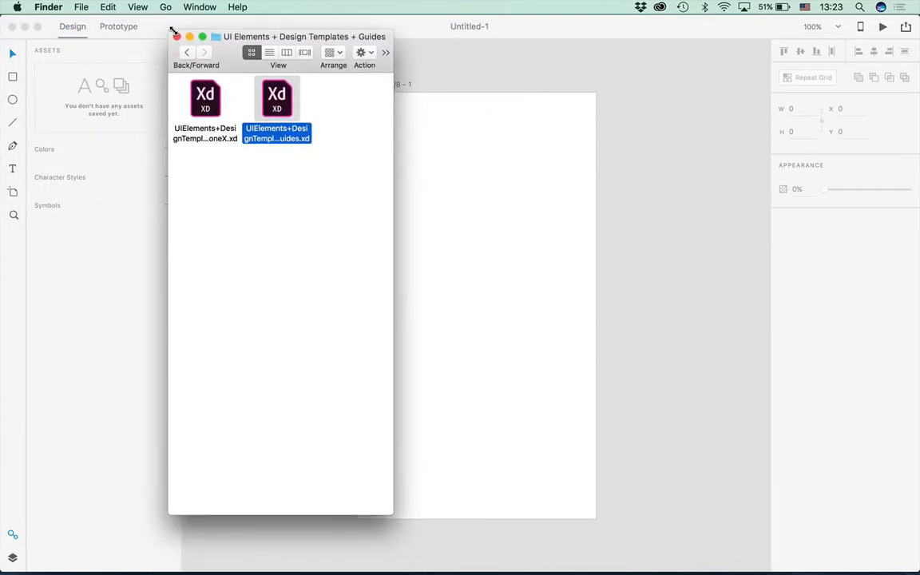
left_click(185, 53)
left_click(185, 52)
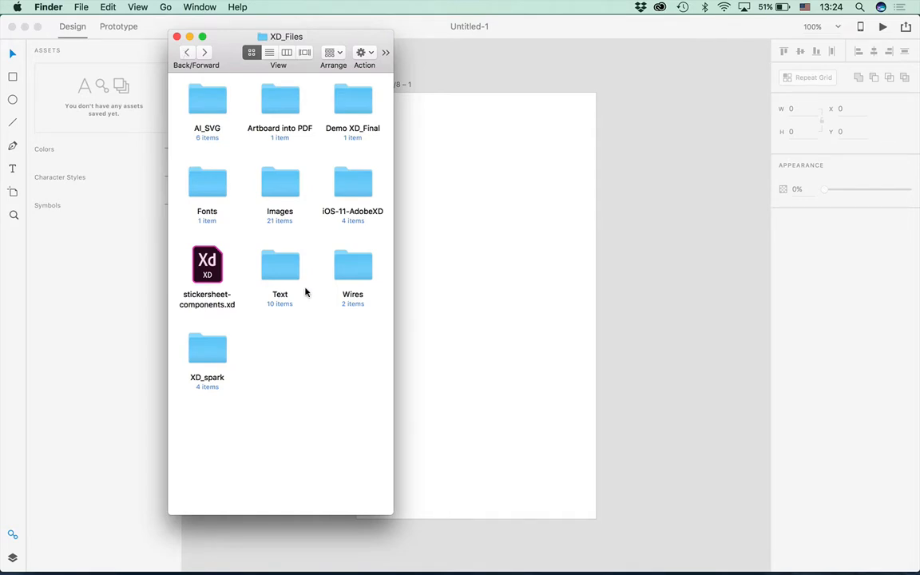
left_click_drag(390, 512, 559, 515)
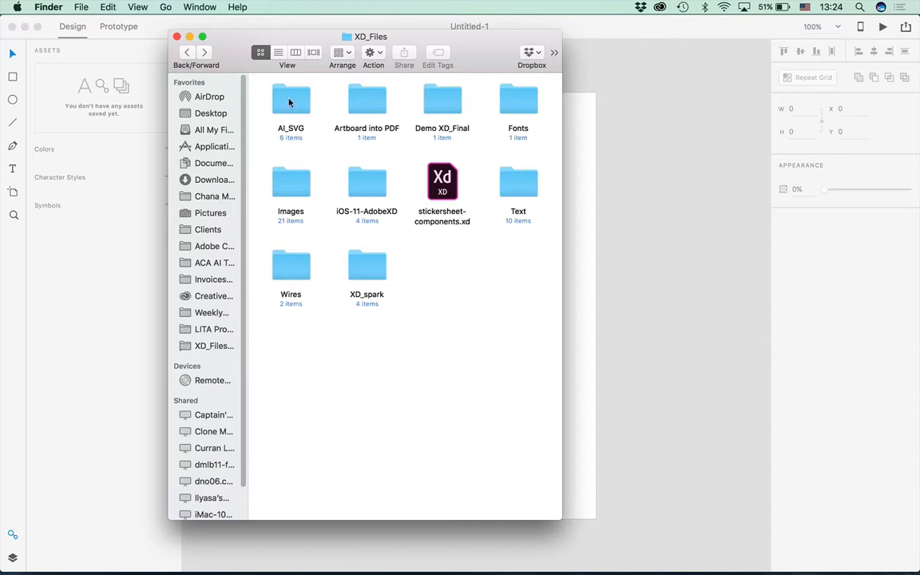
Point out the Images and iOS-11-AdobeXD folders, and open the XD_spark folder
left_click(291, 185)
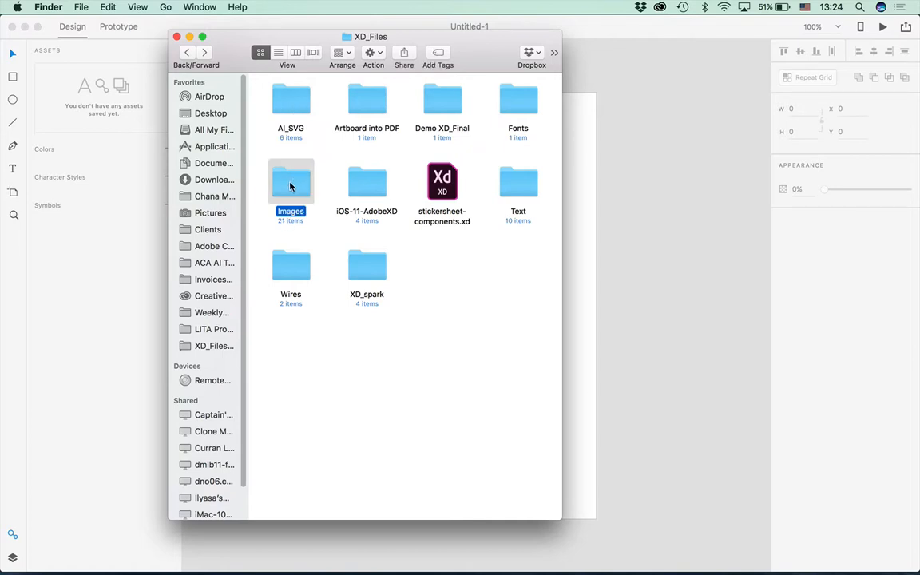
left_click(367, 187)
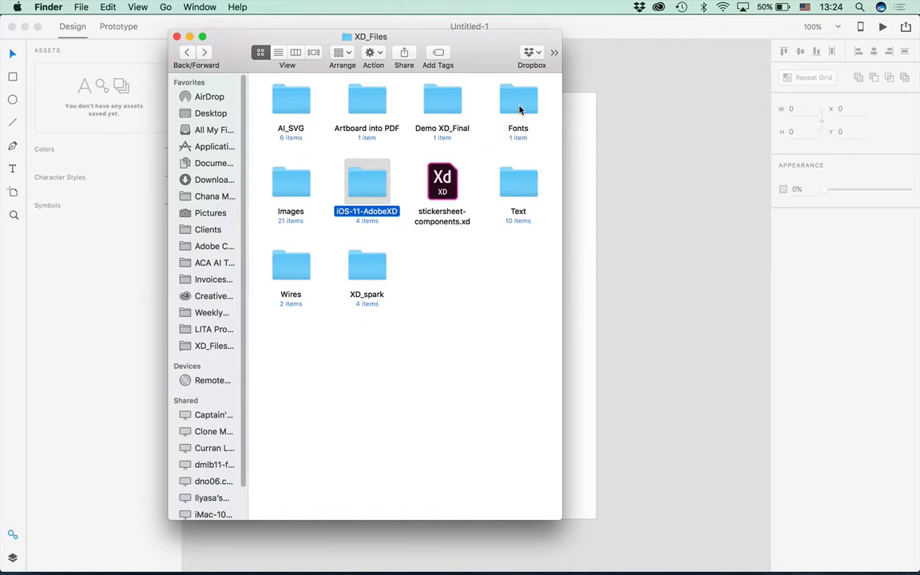
left_click(370, 273)
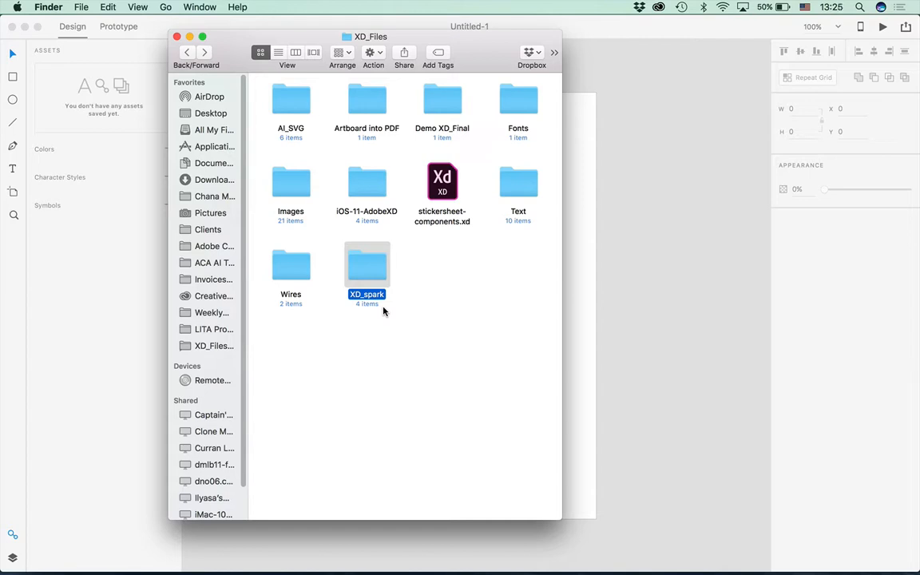
double_click(368, 270)
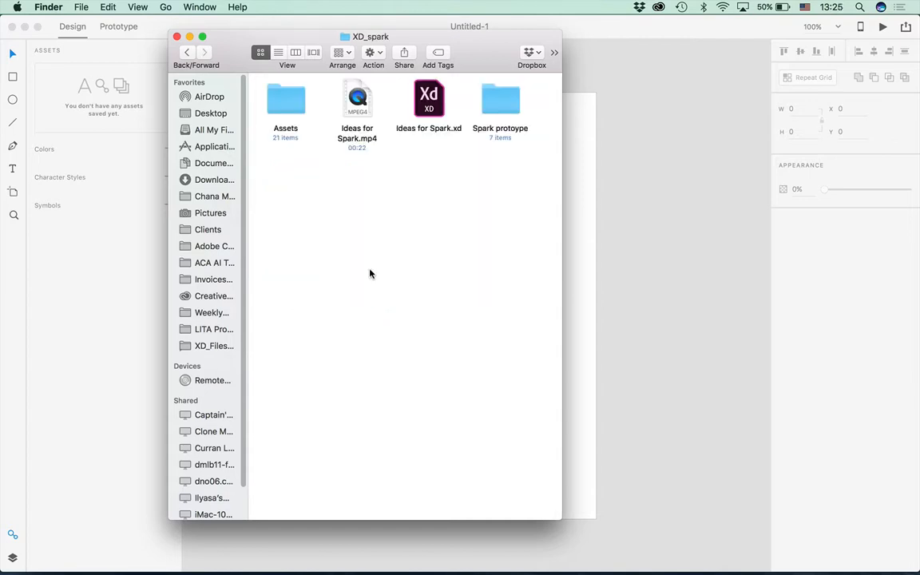
Examine the contents of the Spark protoype and Assets folders, previewing all the Assets images, and return to XD_spark
left_click(426, 130)
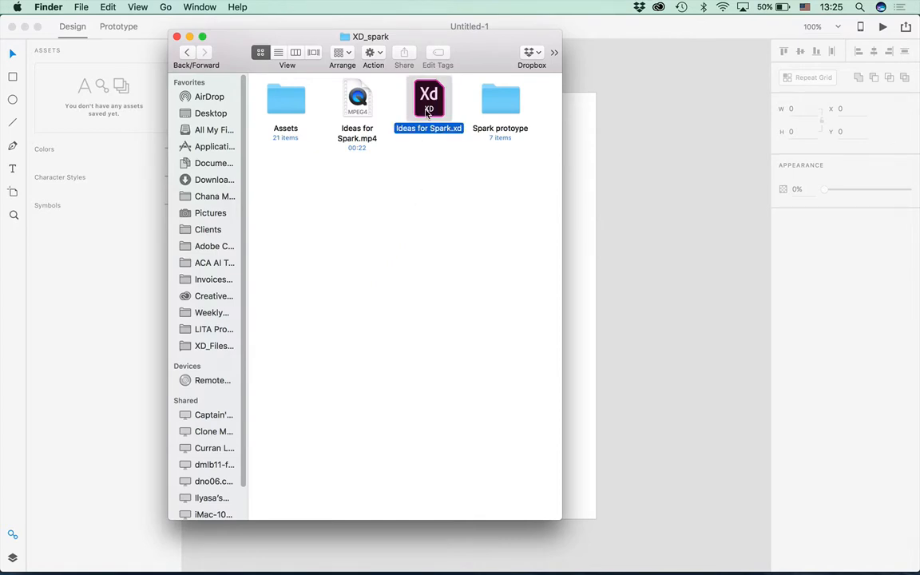
double_click(507, 109)
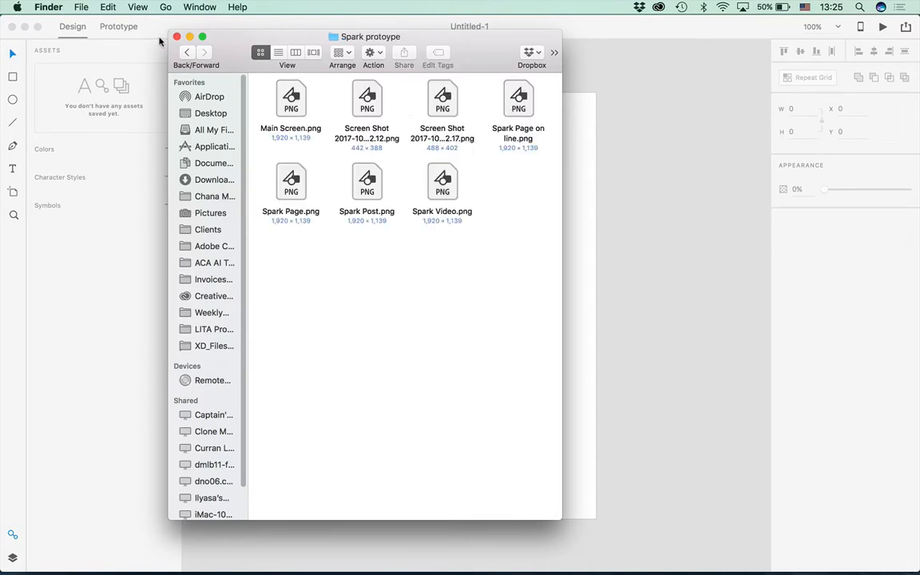
left_click(186, 52)
double_click(285, 108)
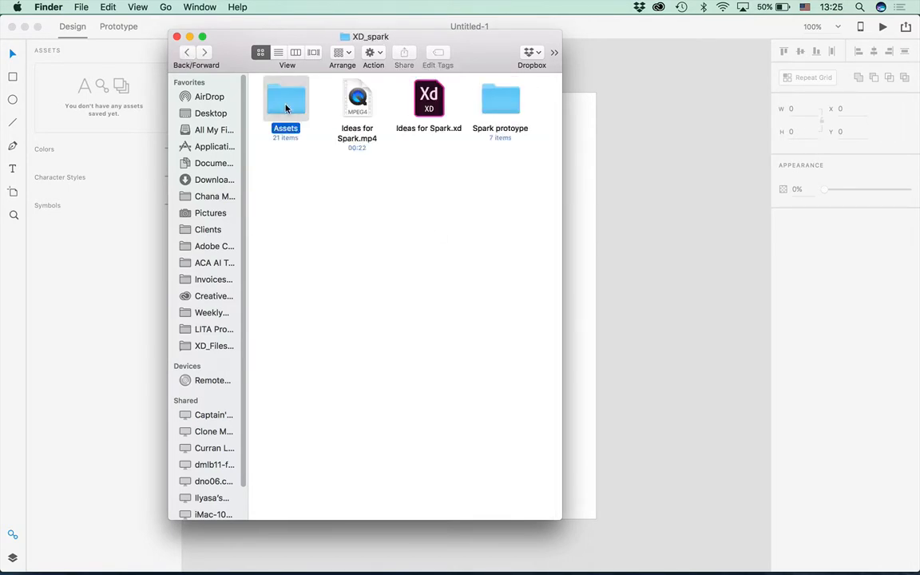
left_click(281, 100)
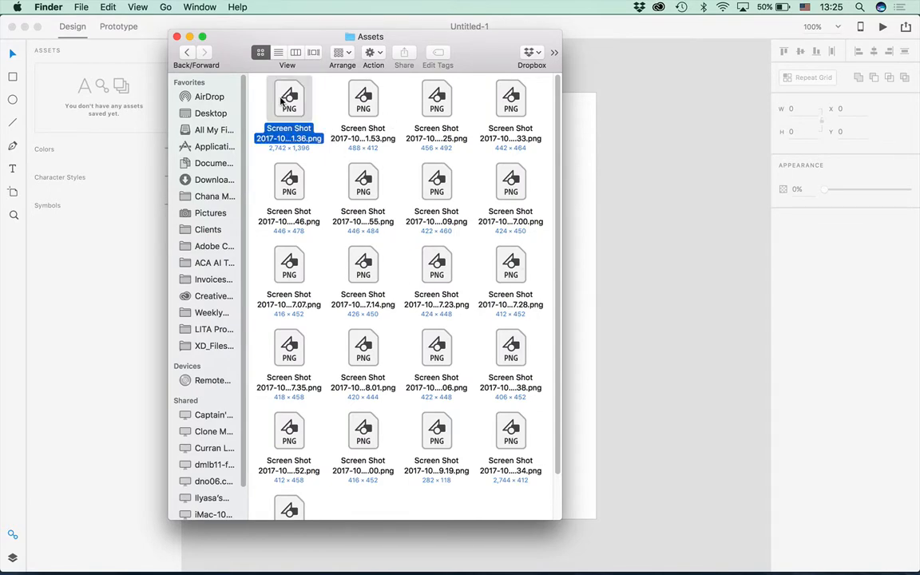
key("super+a")
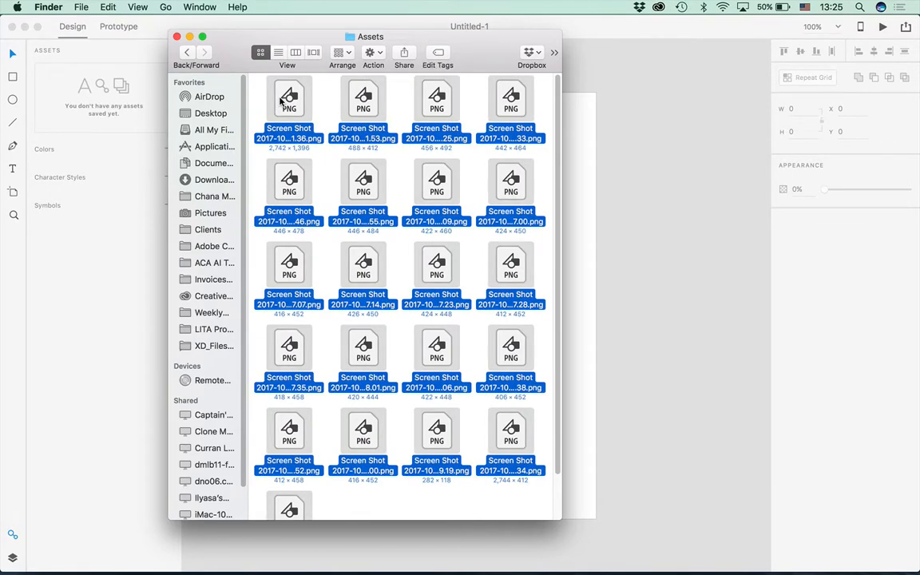
key("space")
key("space")
left_click(184, 53)
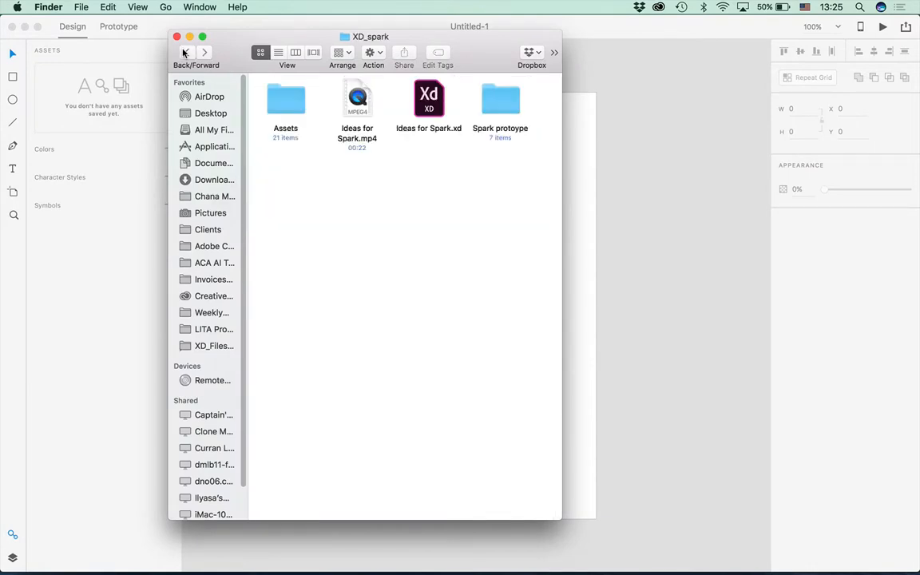
Open the Ideas for Spark.xd file in Adobe XD
left_click(428, 108)
double_click(429, 108)
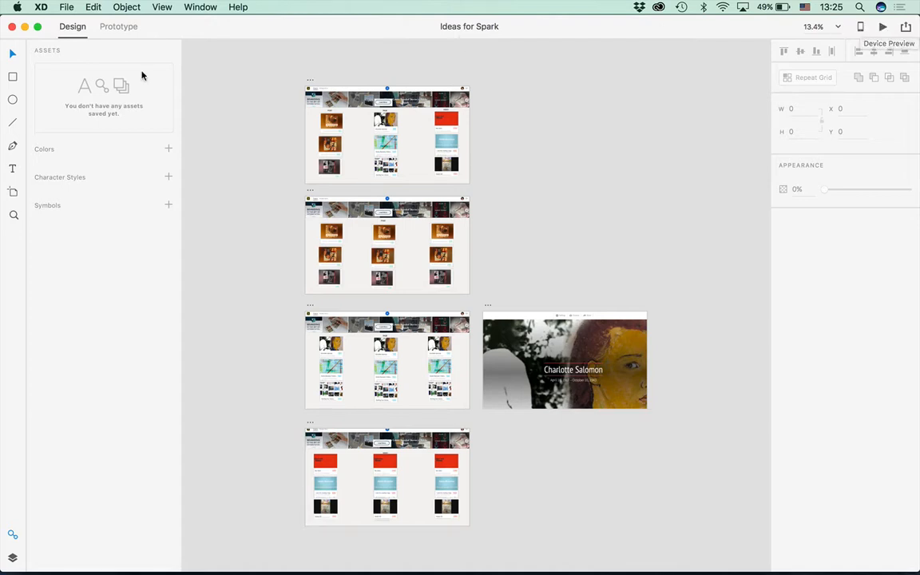
Show the top artboard's links in Prototype mode and preview the prototype, opening the Video category and returning to the overview
left_click(115, 28)
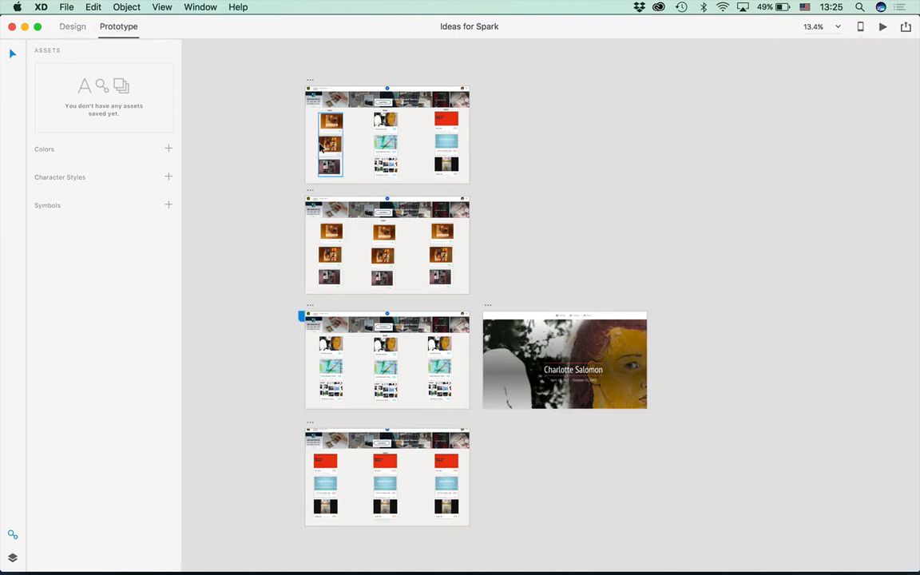
left_click(310, 137)
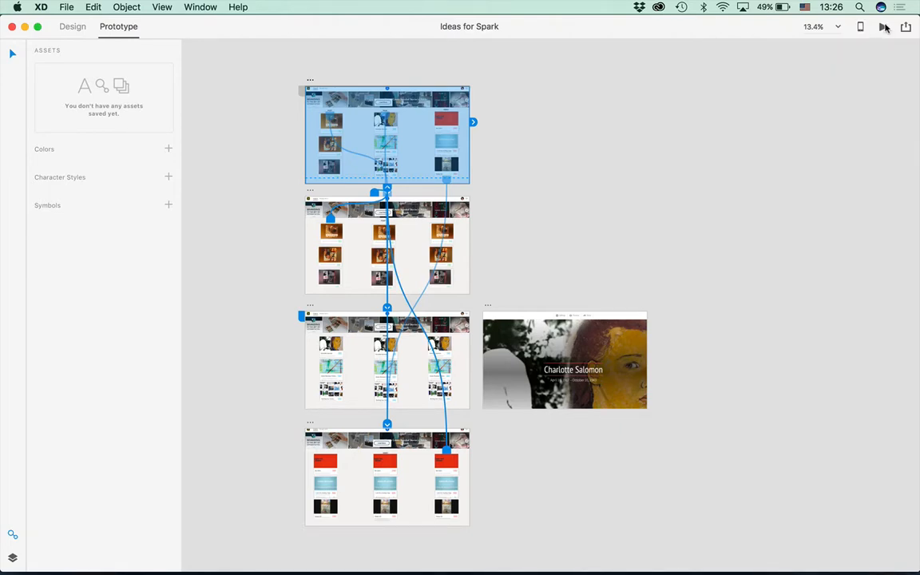
left_click(883, 27)
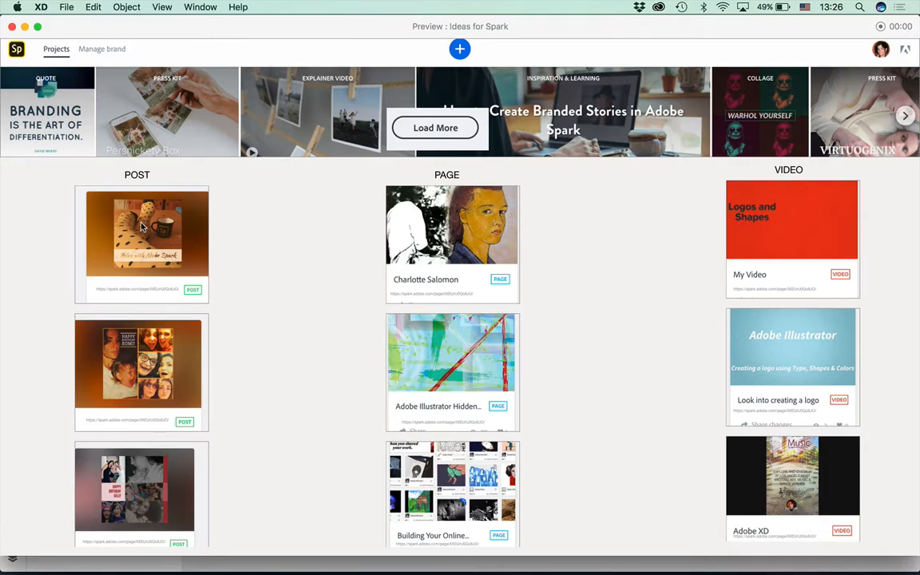
left_click(782, 224)
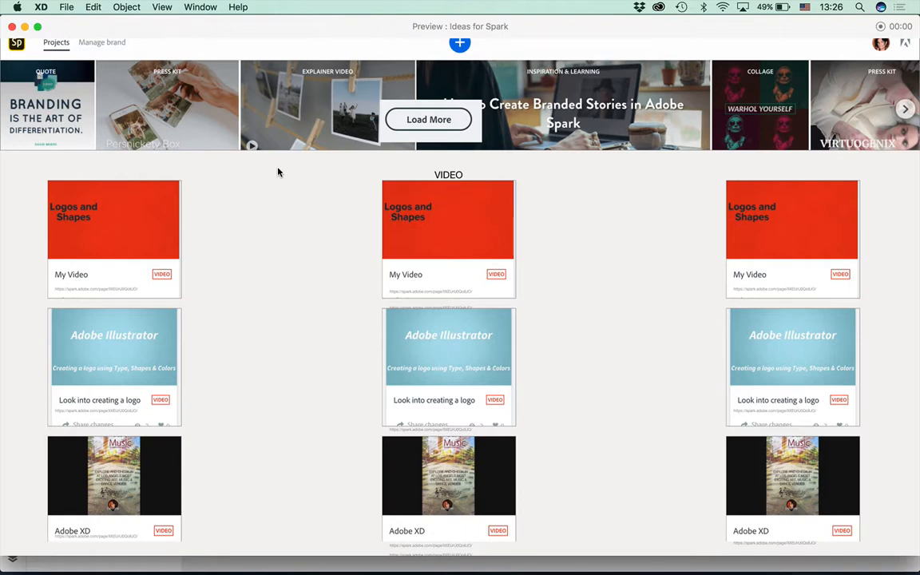
left_click(141, 132)
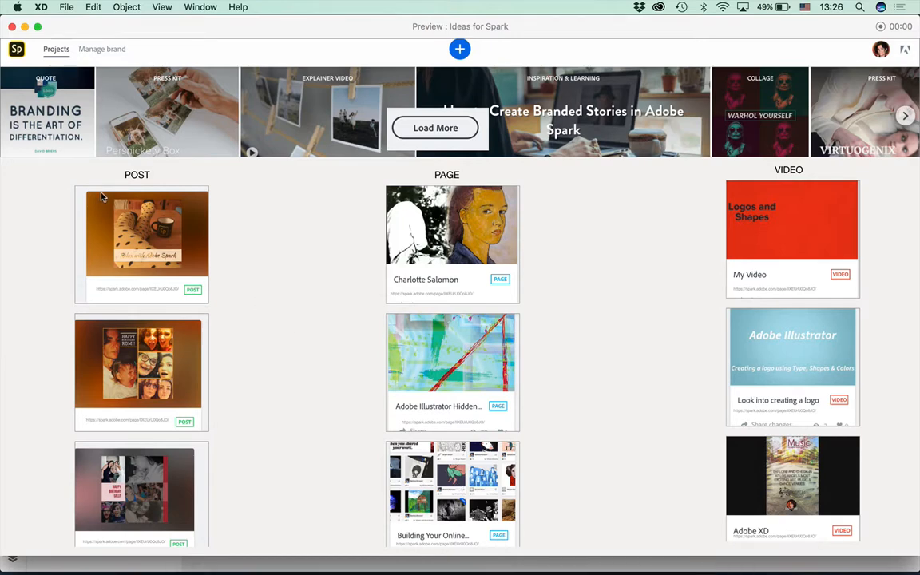
Switch to Finder and play the Ideas for Spark.mp4 recording through in QuickTime Player
mouse_move(399, 567)
left_click(175, 565)
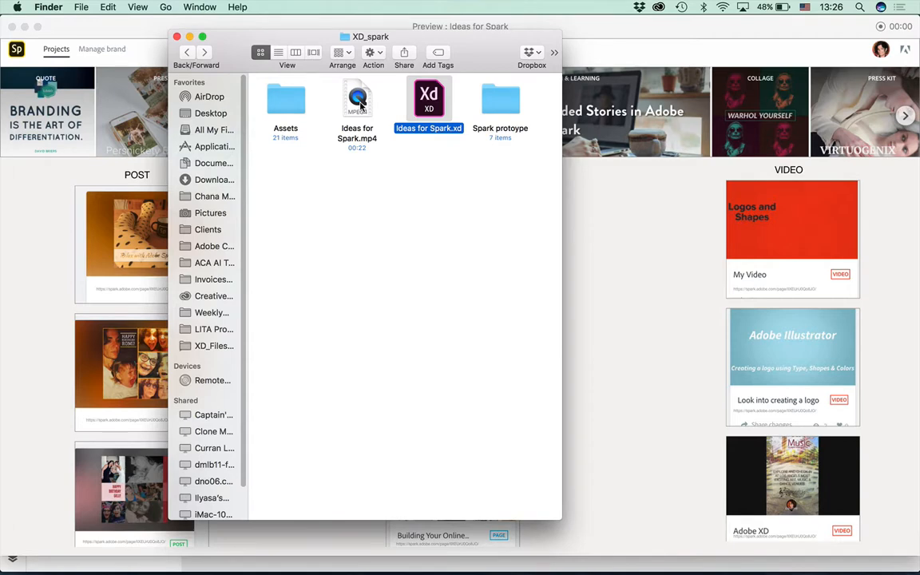
double_click(360, 103)
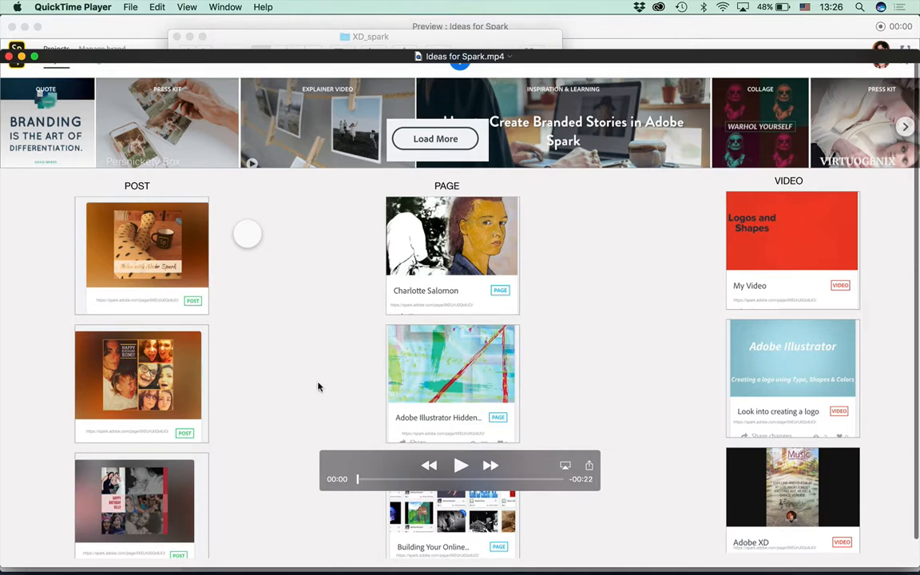
left_click(461, 465)
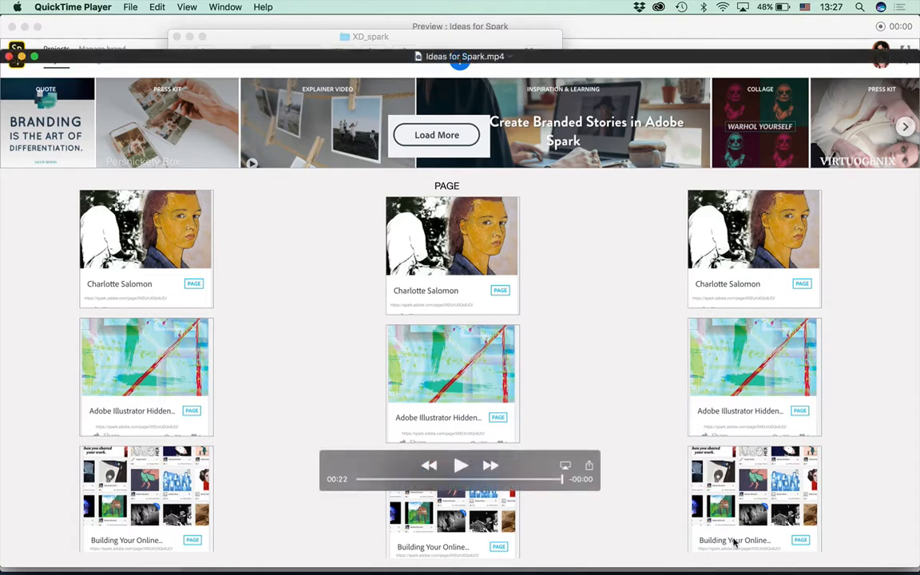
Switch to Finder, return to XD_Files and open Art in La_linked.xd from the Demo XD_Final folder in Adobe XD
mouse_move(709, 567)
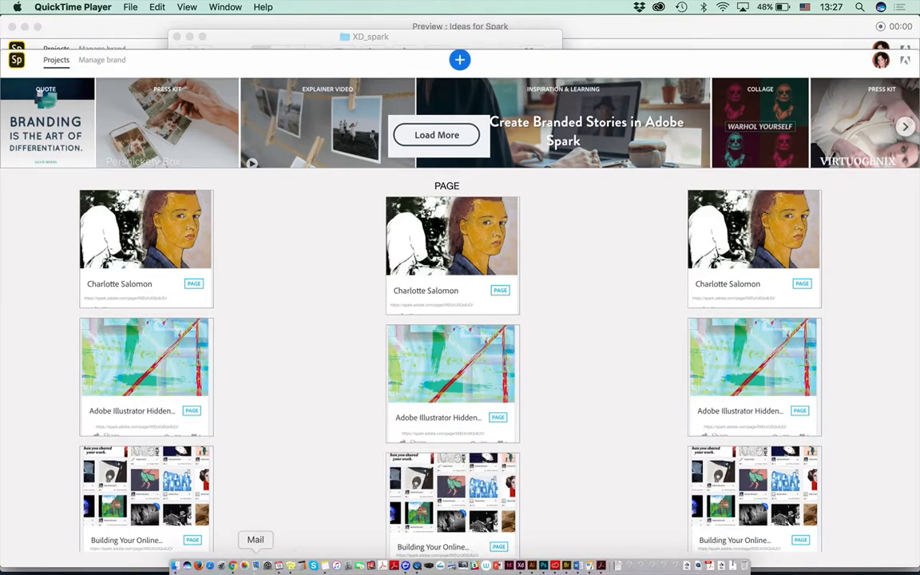
left_click(175, 566)
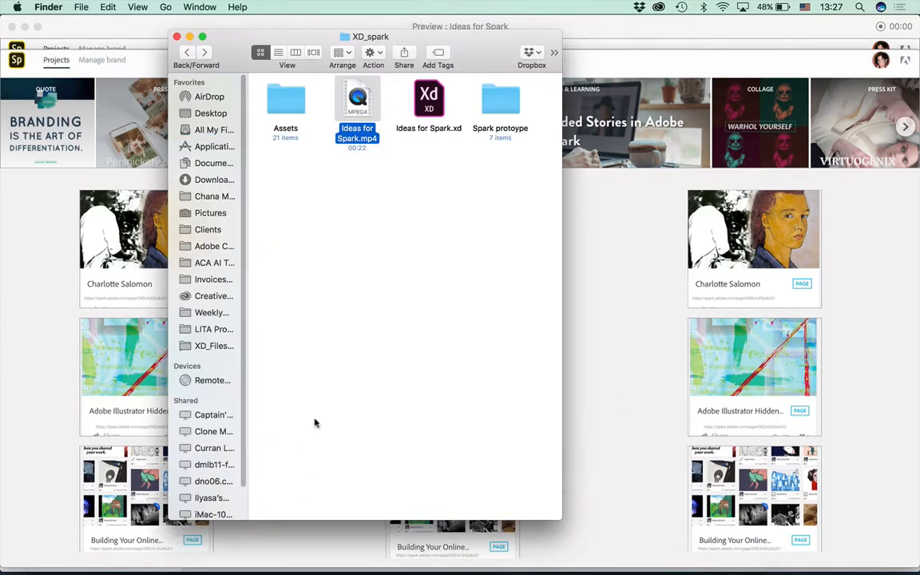
left_click(187, 53)
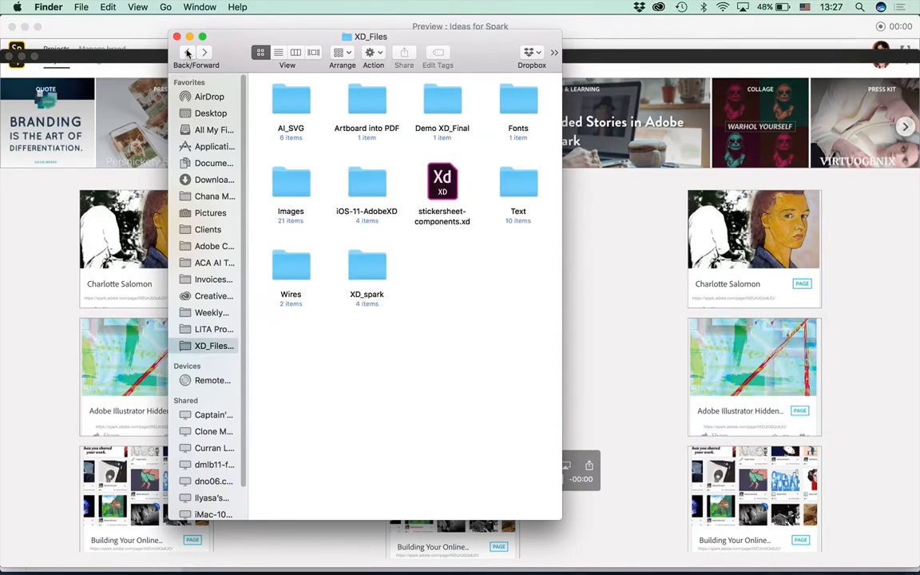
left_click(441, 109)
double_click(441, 109)
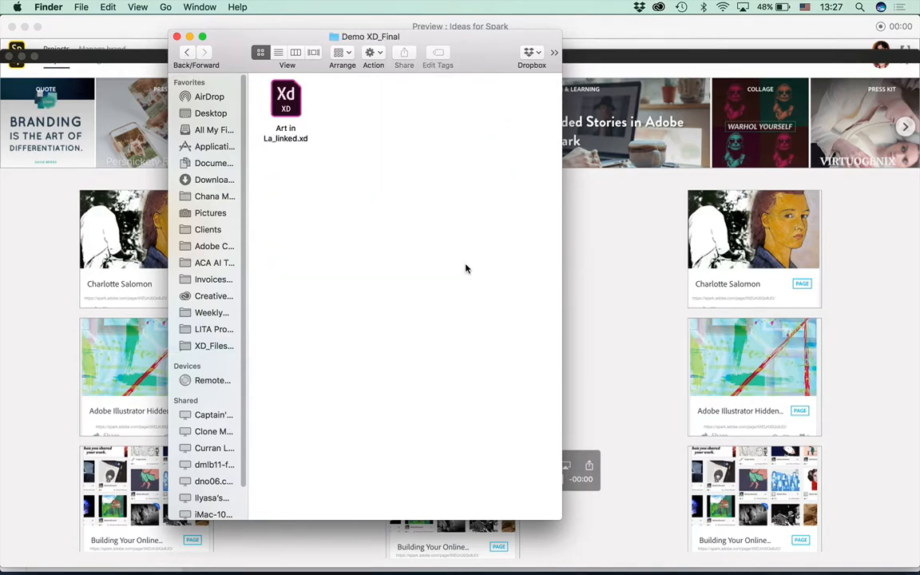
double_click(287, 102)
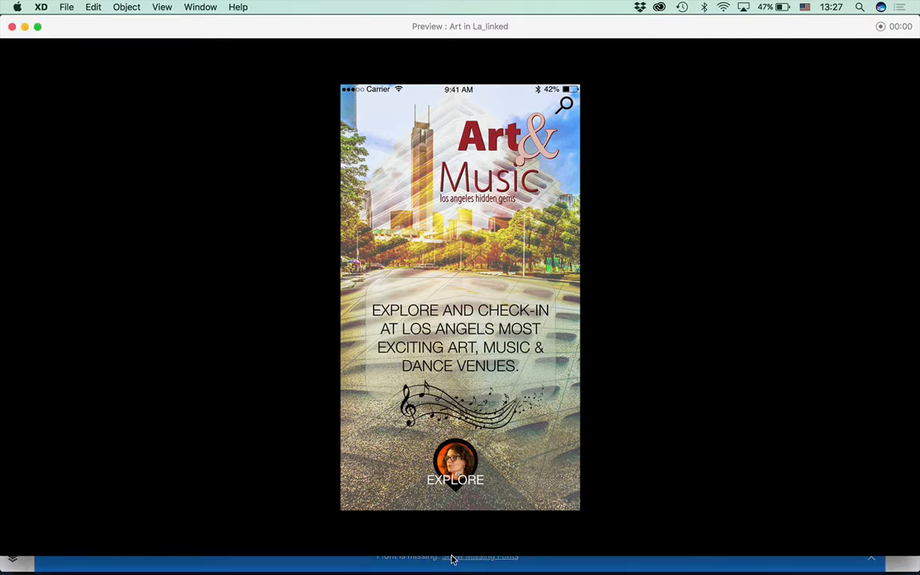
Test the Explore link and back arrow in the Art in La_linked preview, and visit The Music Center page before returning home
left_click(451, 491)
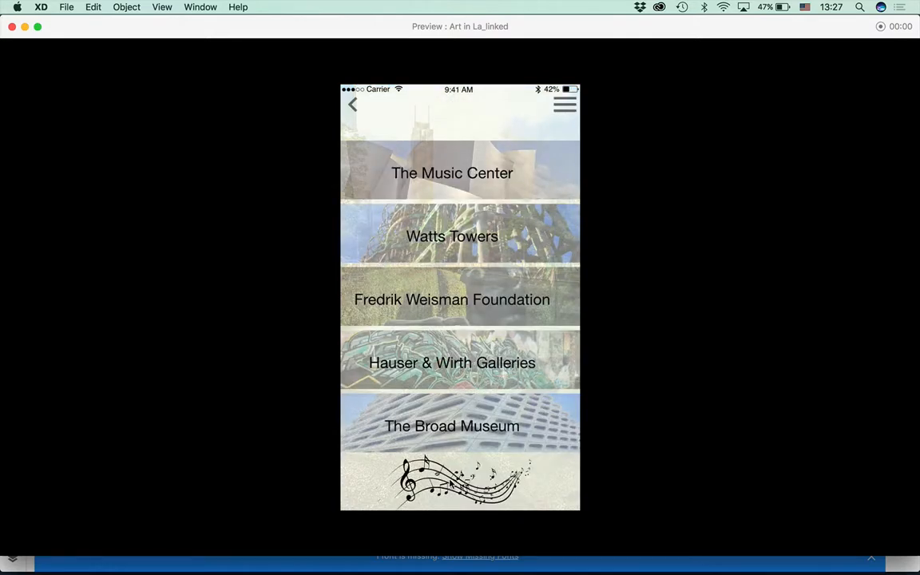
left_click(352, 105)
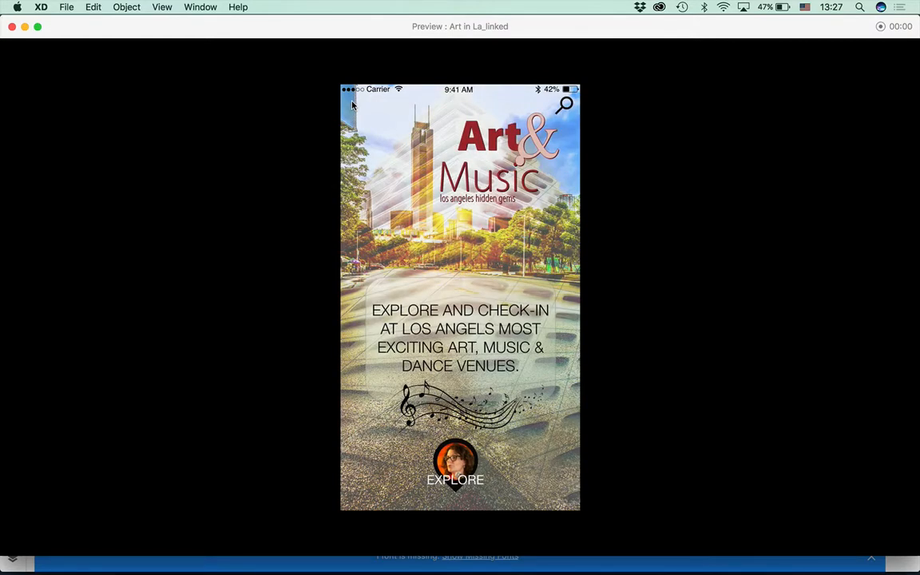
left_click(451, 467)
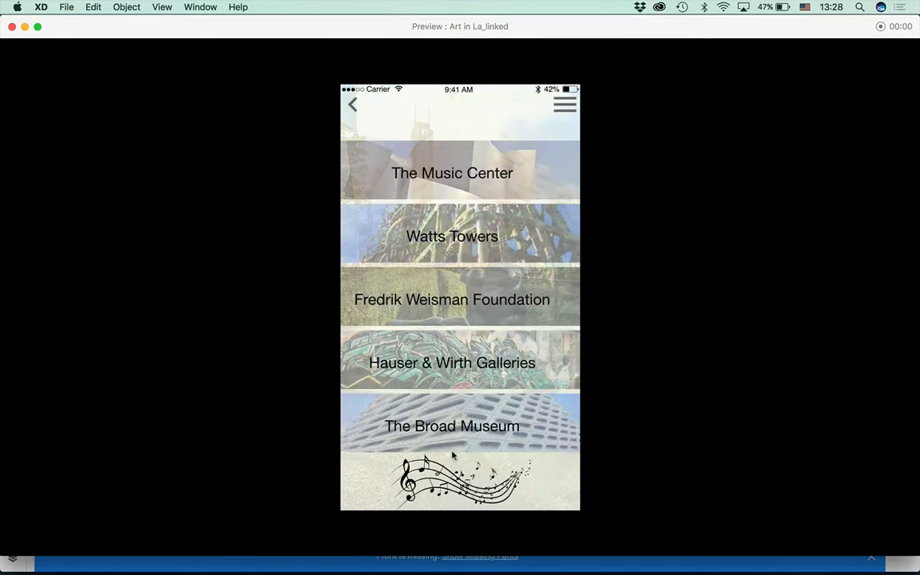
left_click(461, 168)
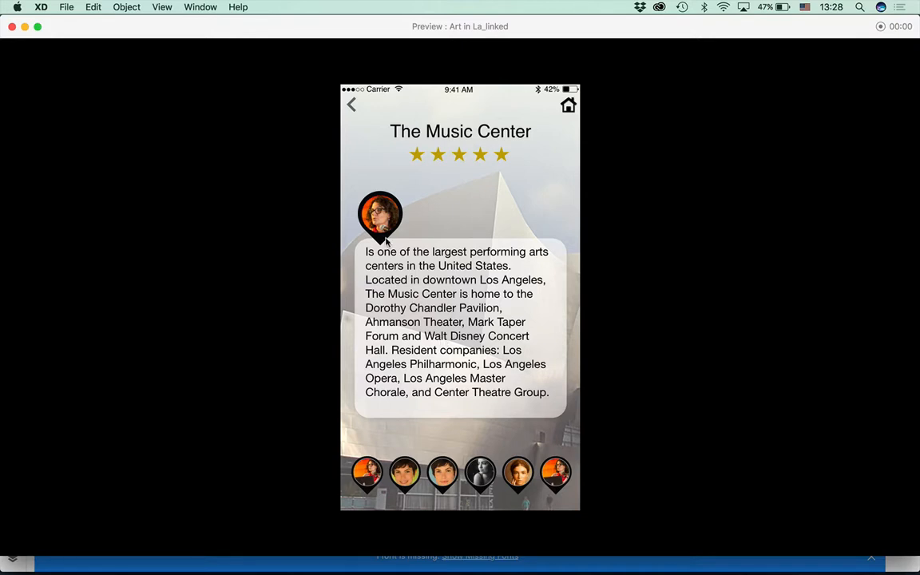
left_click(569, 109)
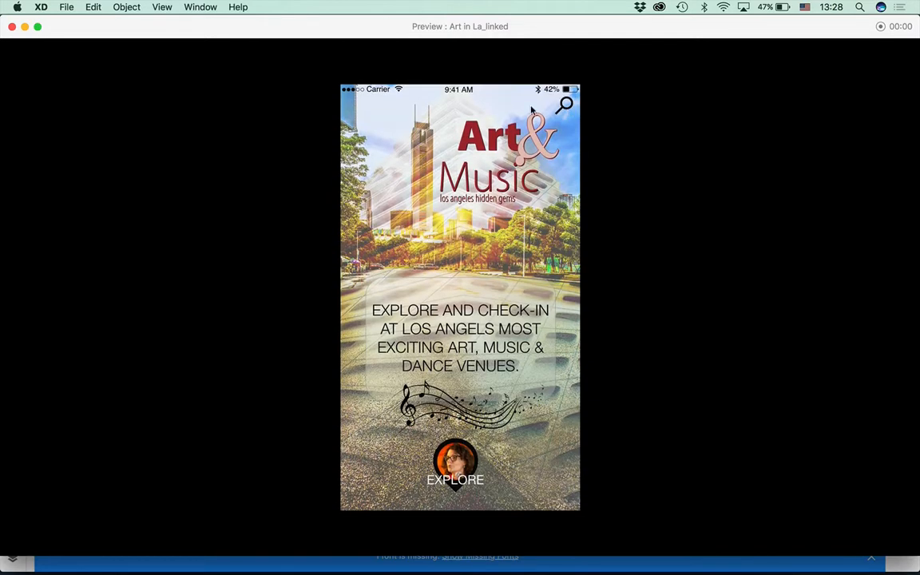
Preview the Watts Towers, Fredrik Weisman Foundation and The Broad Museum pages from the venue list, and return to the home screen
left_click(456, 467)
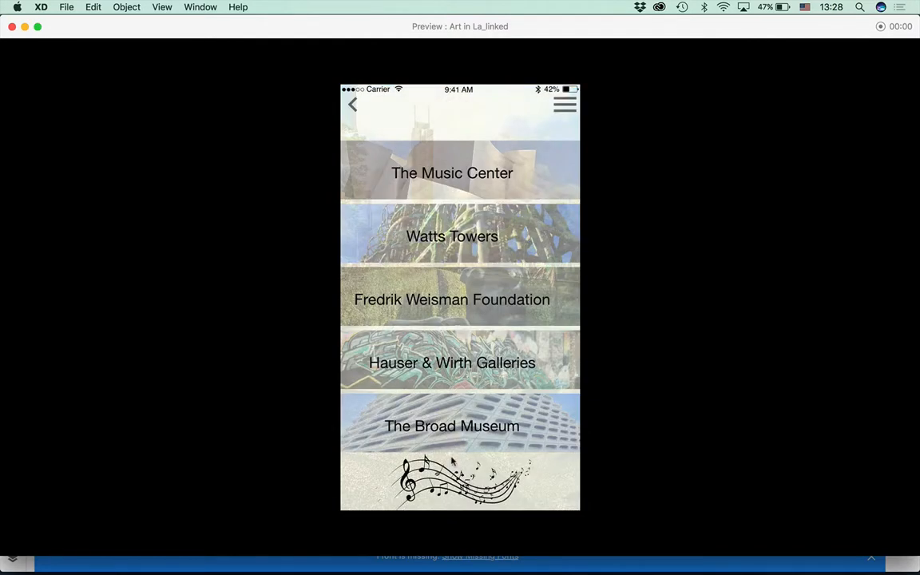
left_click(433, 248)
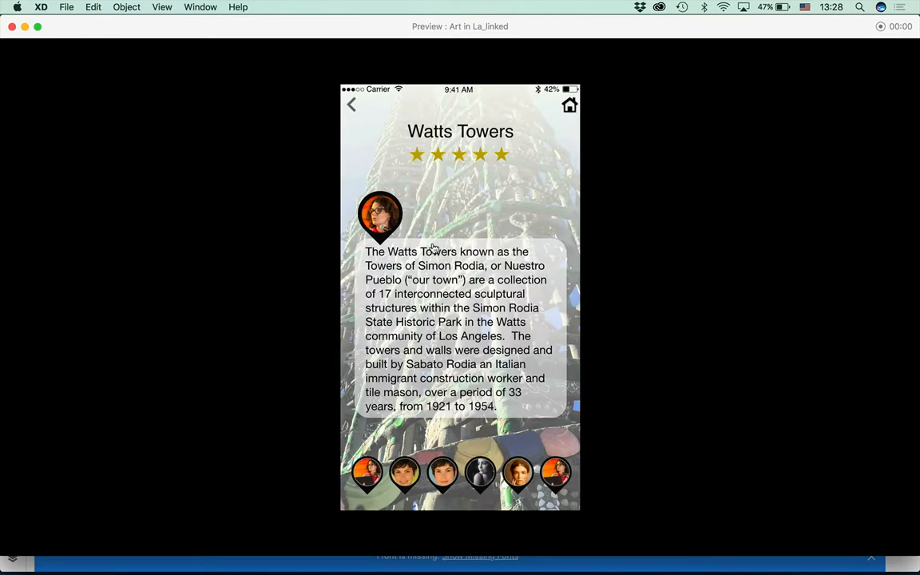
left_click(352, 109)
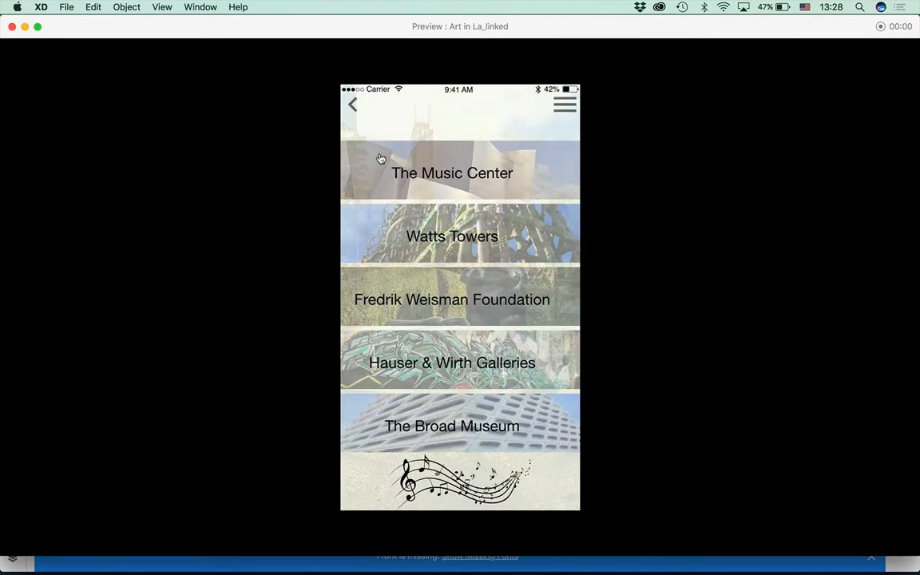
left_click(432, 298)
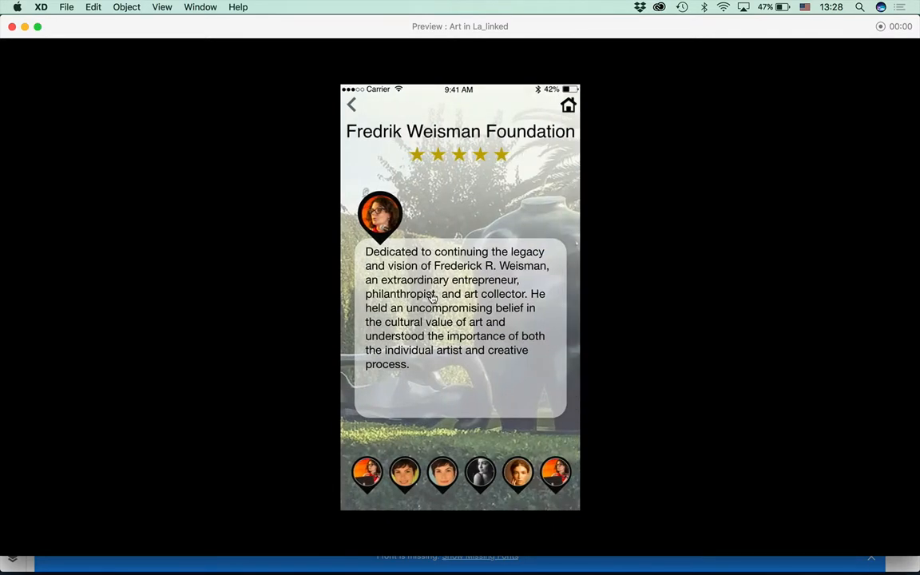
left_click(352, 105)
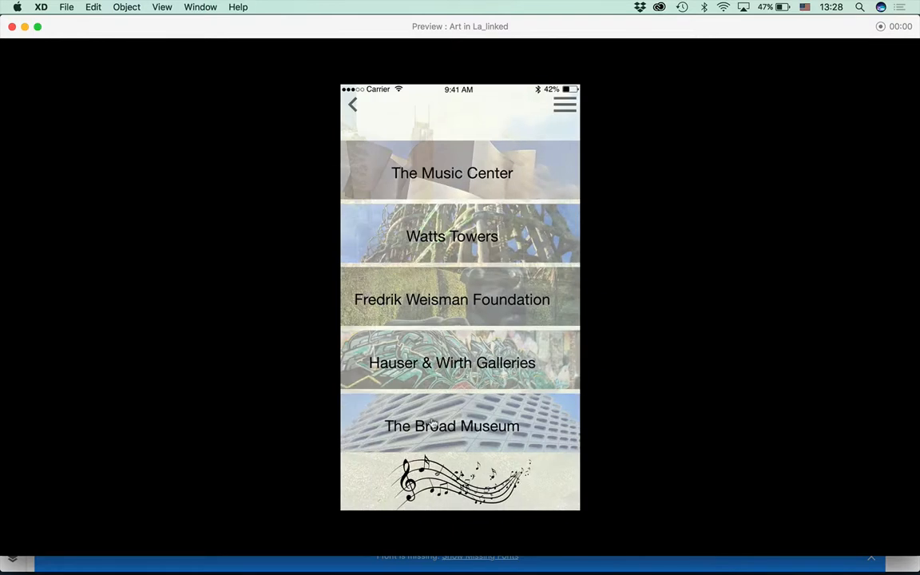
left_click(434, 420)
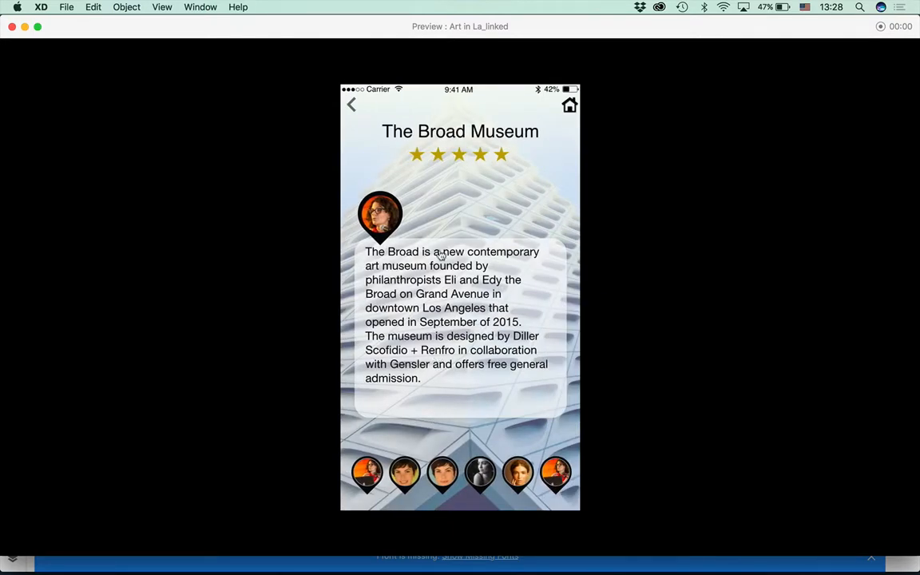
left_click(377, 221)
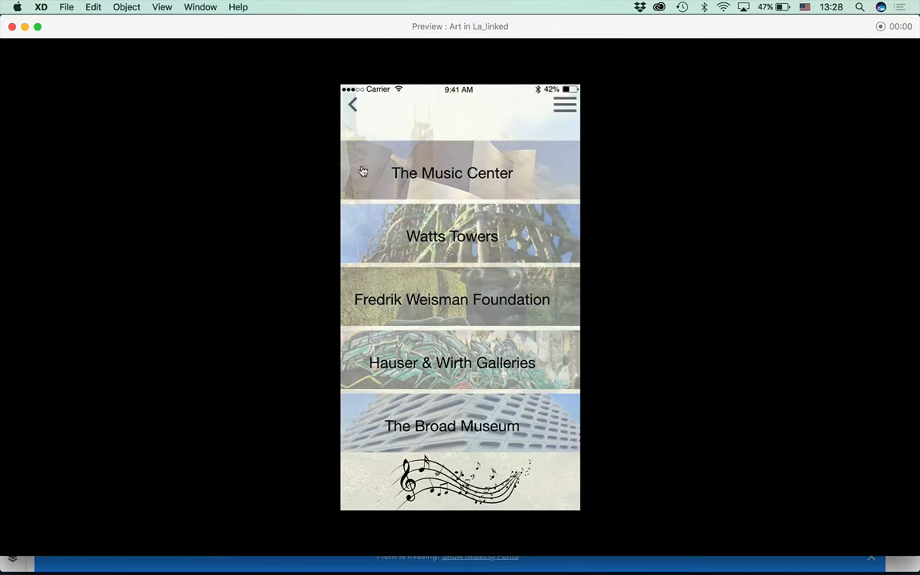
left_click(352, 105)
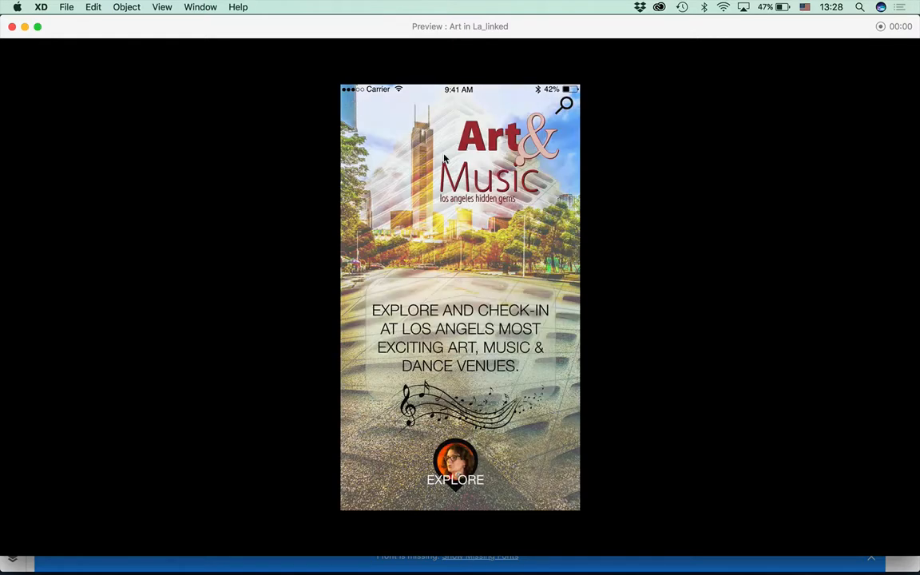
Preview the app's menu screen and the profile page linked from its portrait pin, and go back to the home screen
left_click(459, 458)
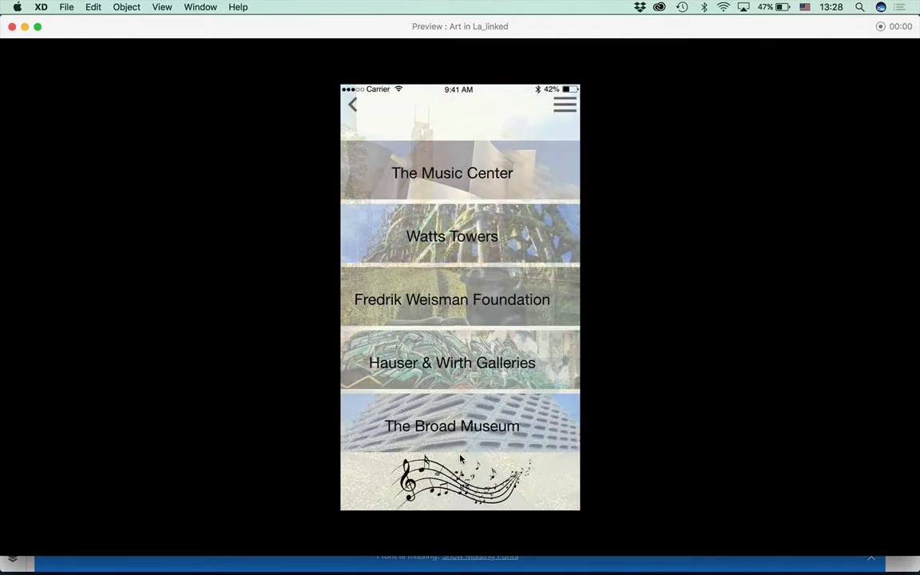
left_click(563, 106)
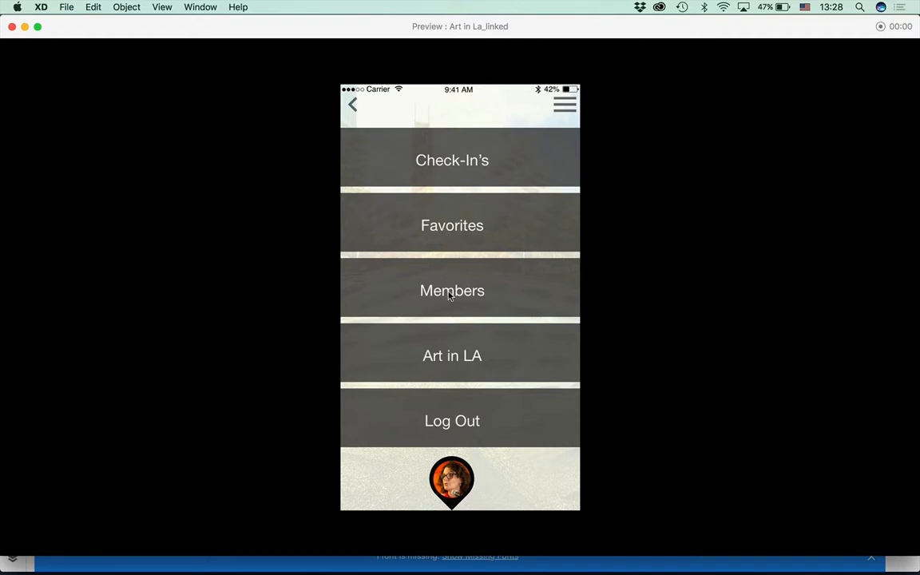
left_click(453, 477)
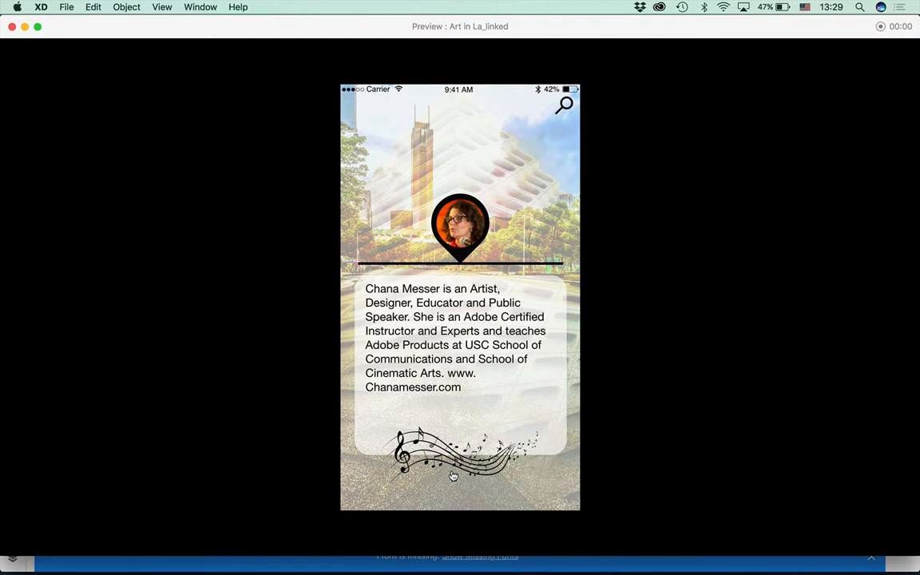
left_click(563, 103)
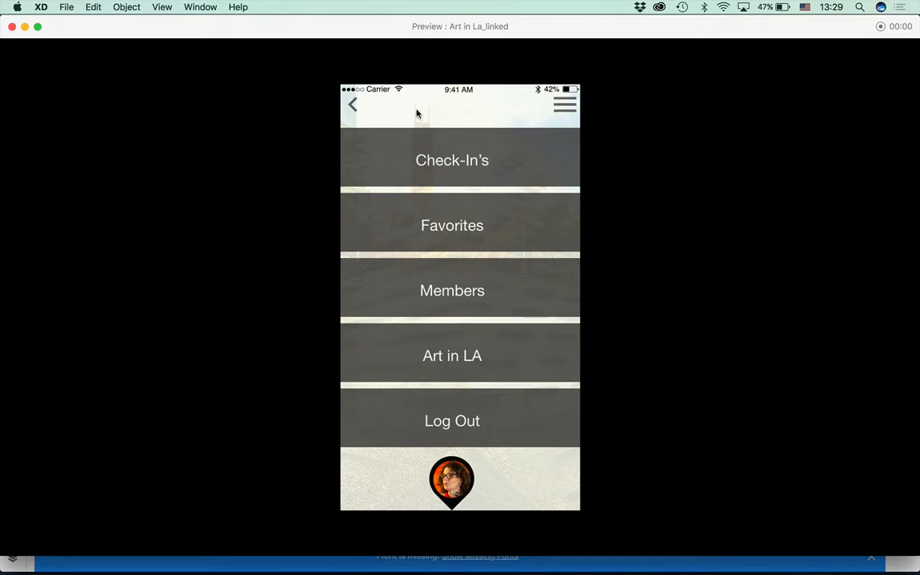
left_click(352, 104)
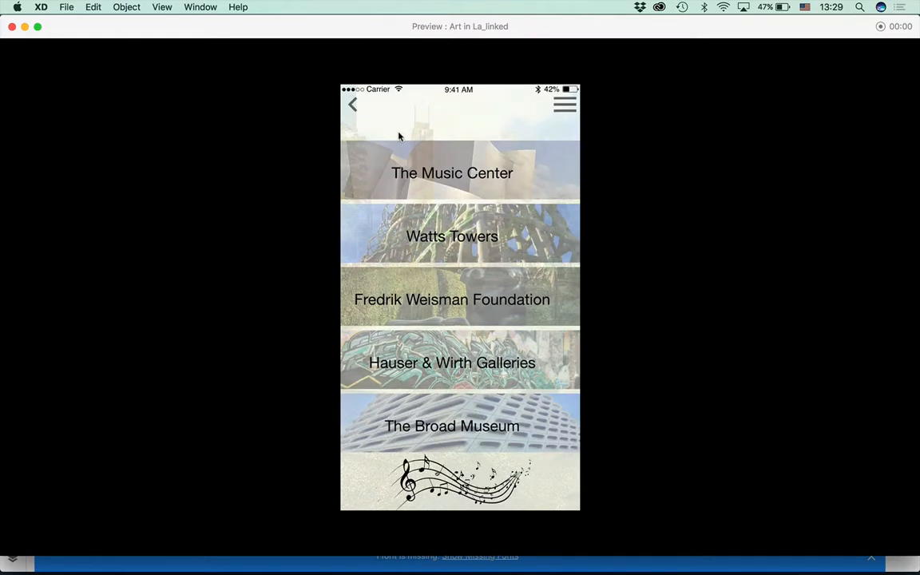
left_click(355, 107)
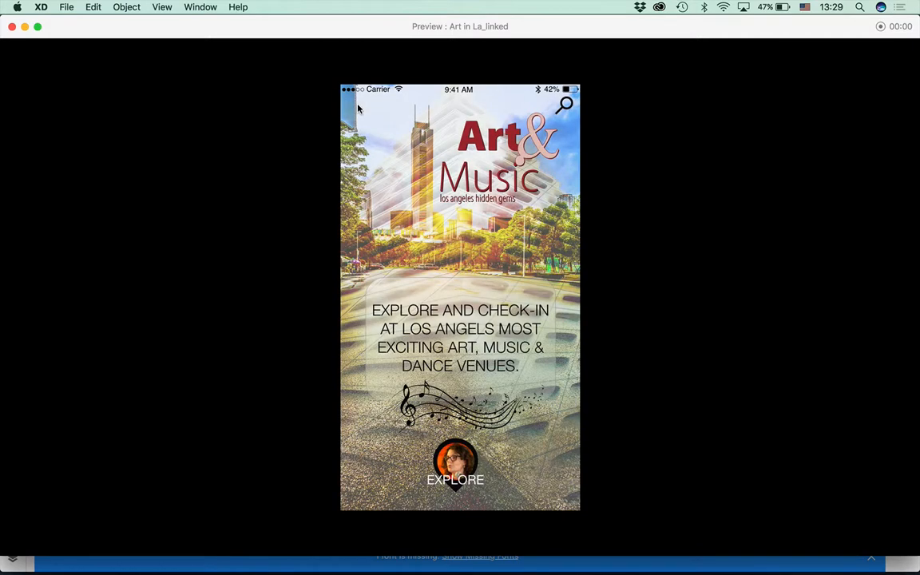
Go through Explore to the venue list again and examine The Music Center page's description, member pins and navigation icons
left_click(449, 472)
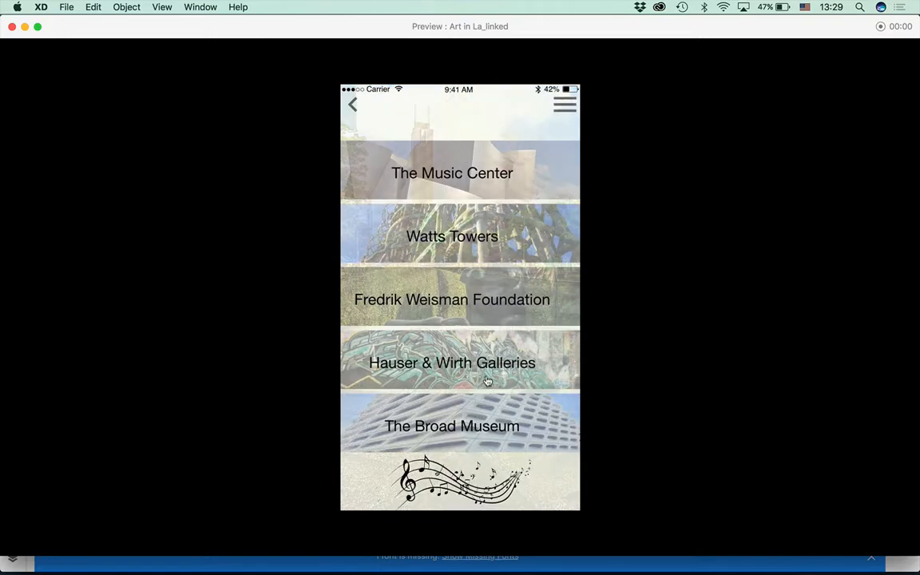
left_click(403, 168)
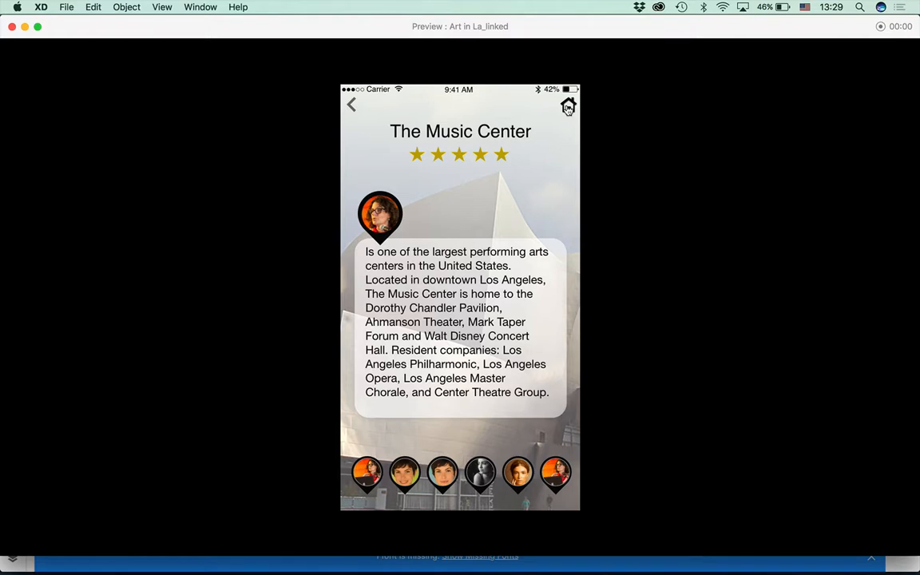
Close the Art in La_linked preview and inspect the first splash screen artboard's tagline text group and background overlay up close
left_click(40, 8)
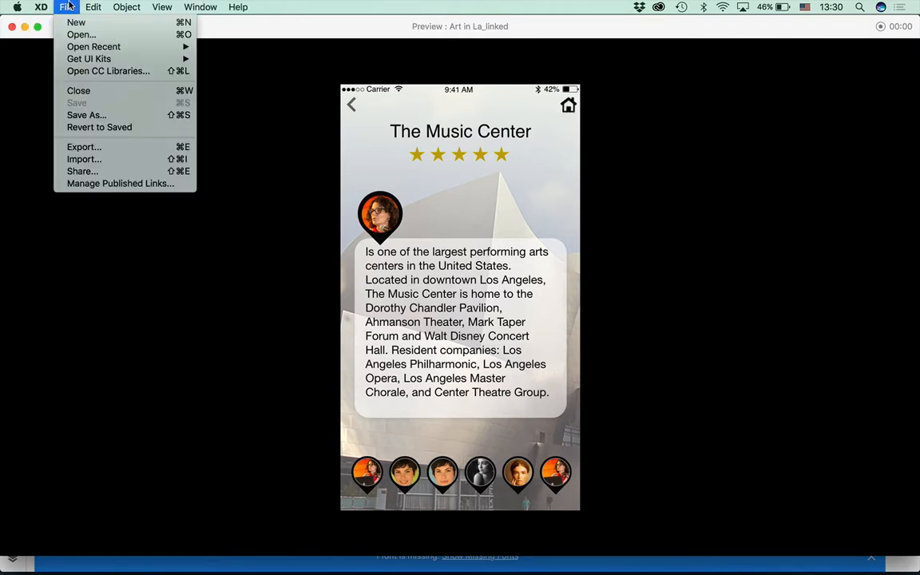
left_click(69, 90)
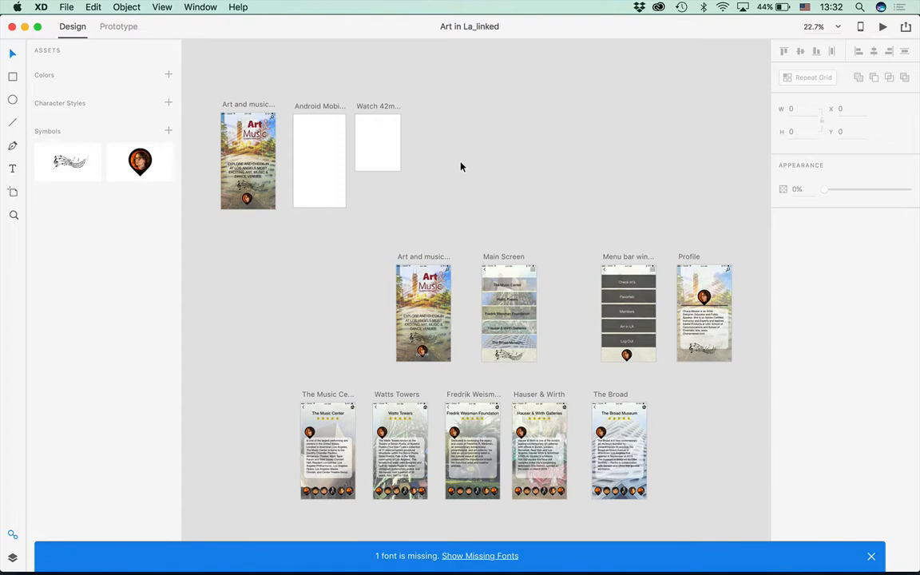
left_click(246, 163)
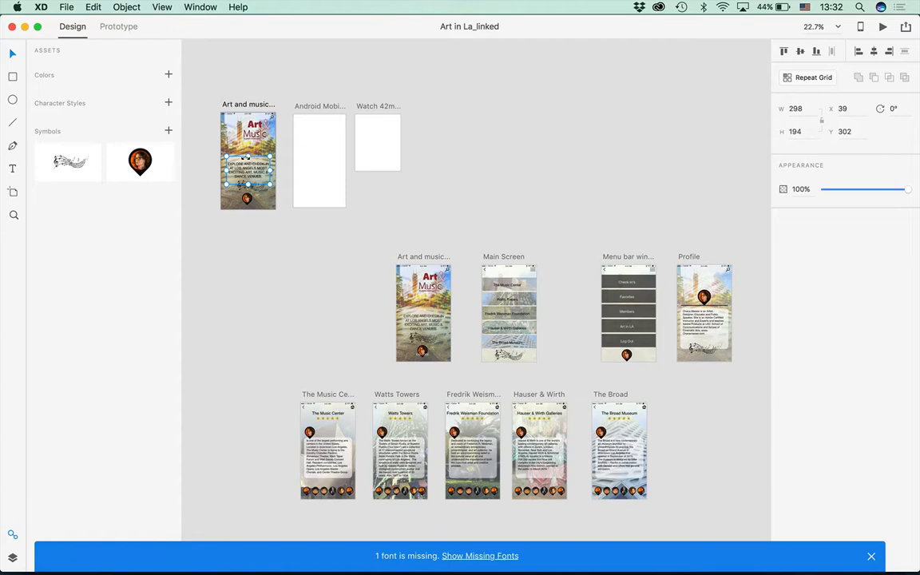
key("super+3")
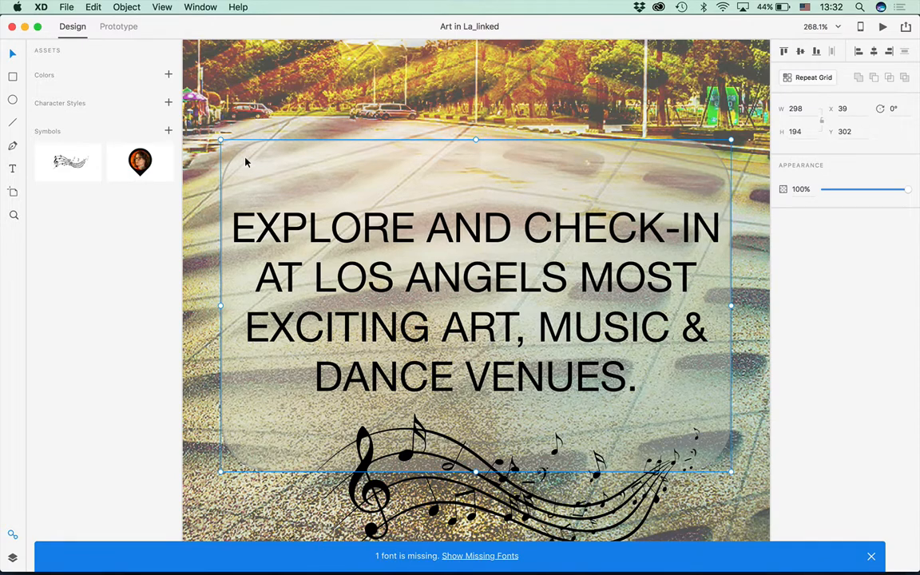
left_click(269, 75)
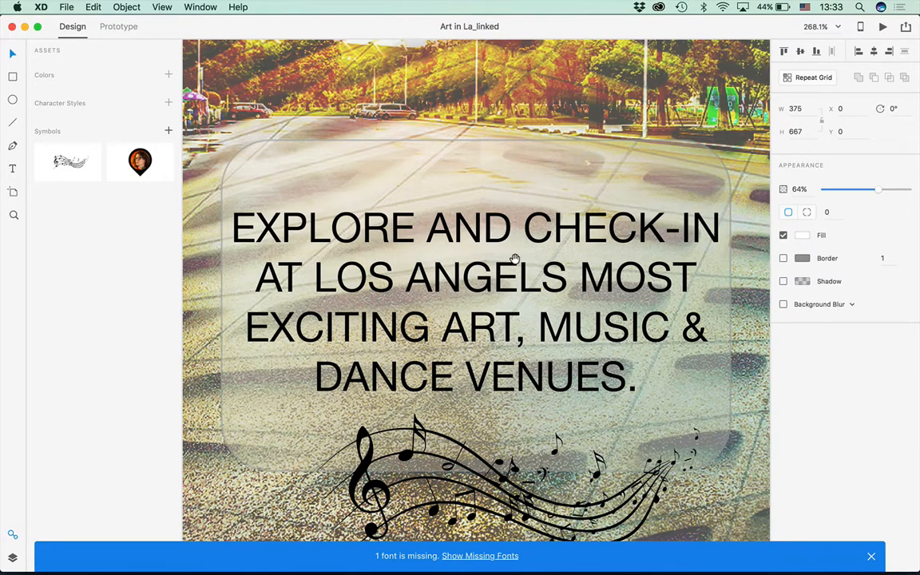
scroll(428, 458, "up", 15)
scroll(428, 458, "up", 3)
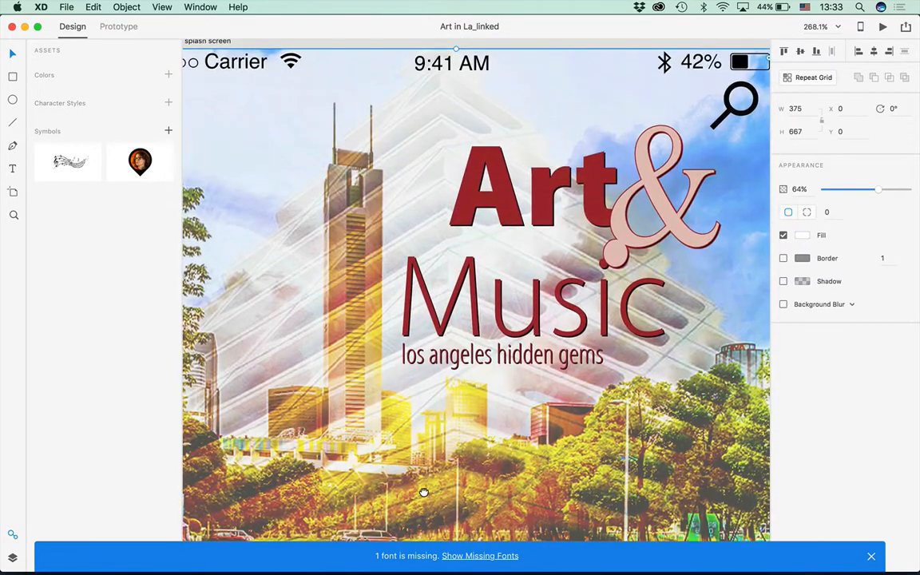
Inspect the splash screen's status bar, search icon, Art & Music logo and overlay, and view the whole artboard at 100%
left_click(231, 72)
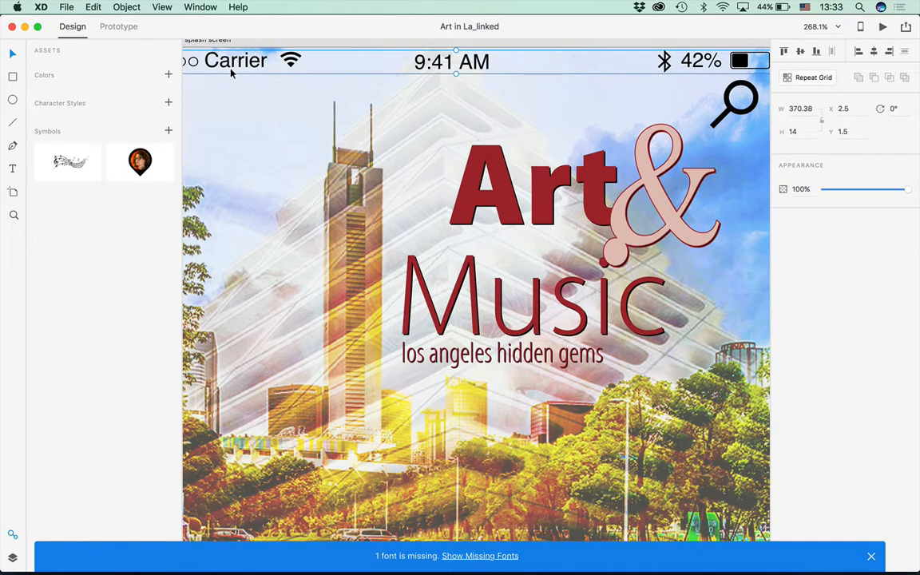
left_click(728, 107)
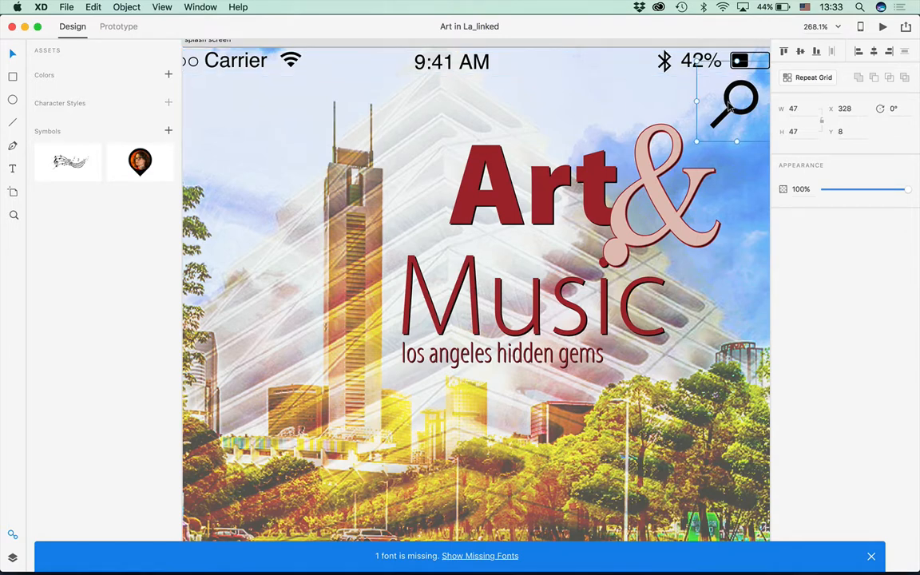
left_click(523, 226)
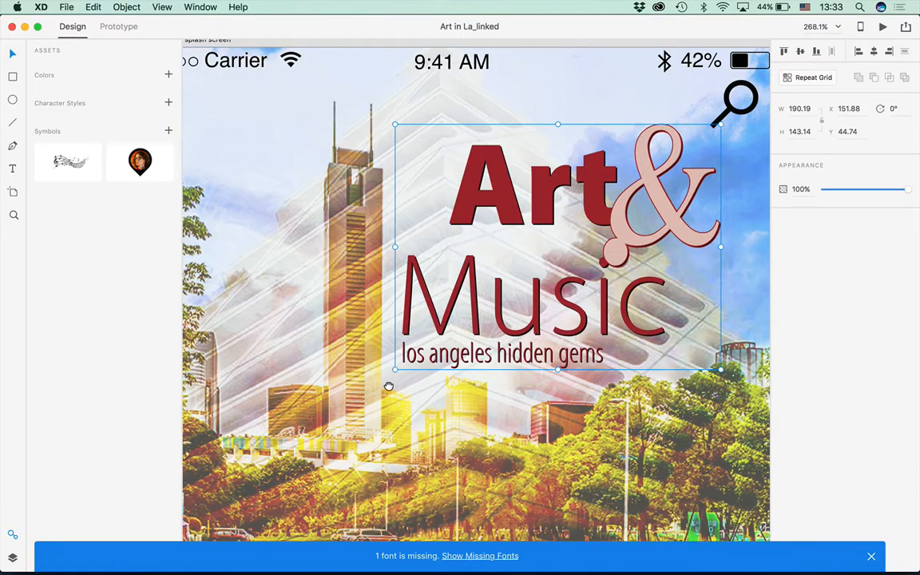
scroll(349, 347, "down", 5)
key("super+1")
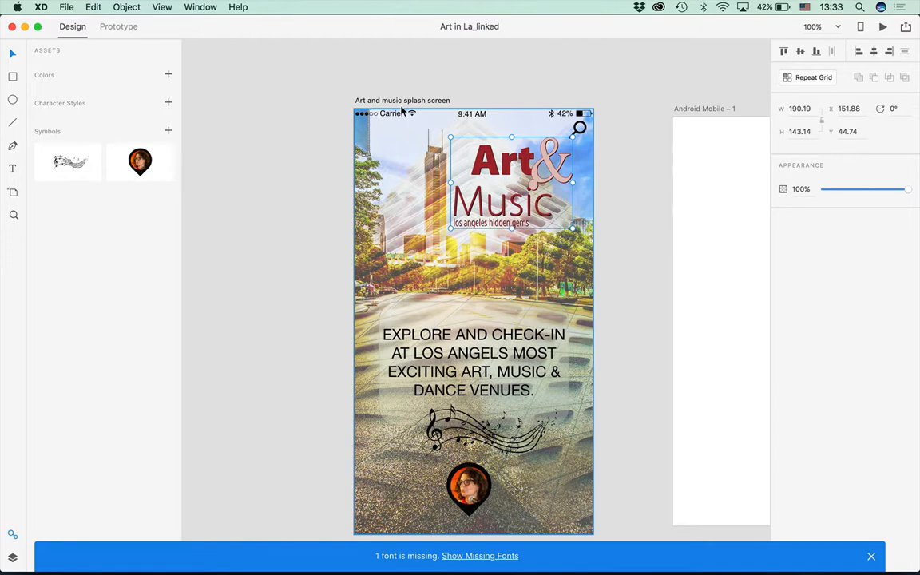
left_click(289, 146)
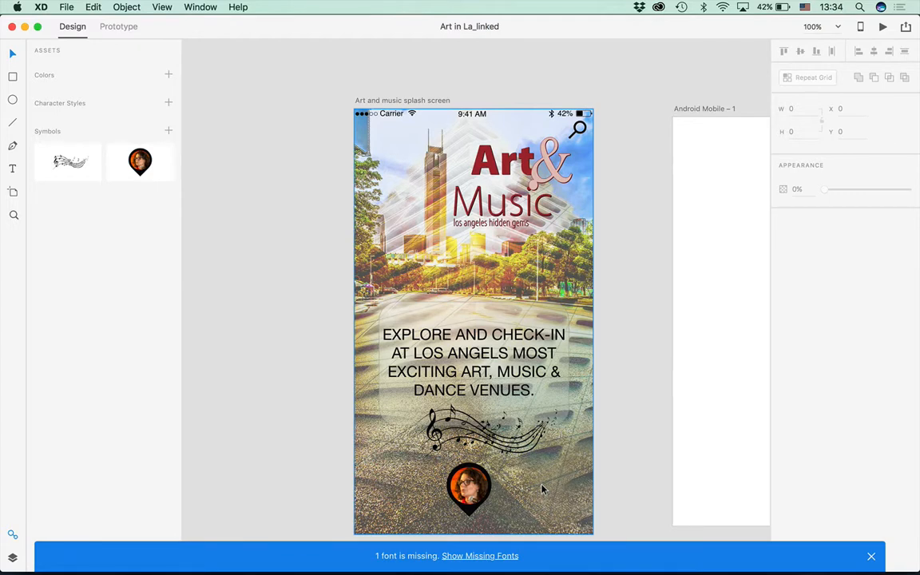
left_click(464, 436)
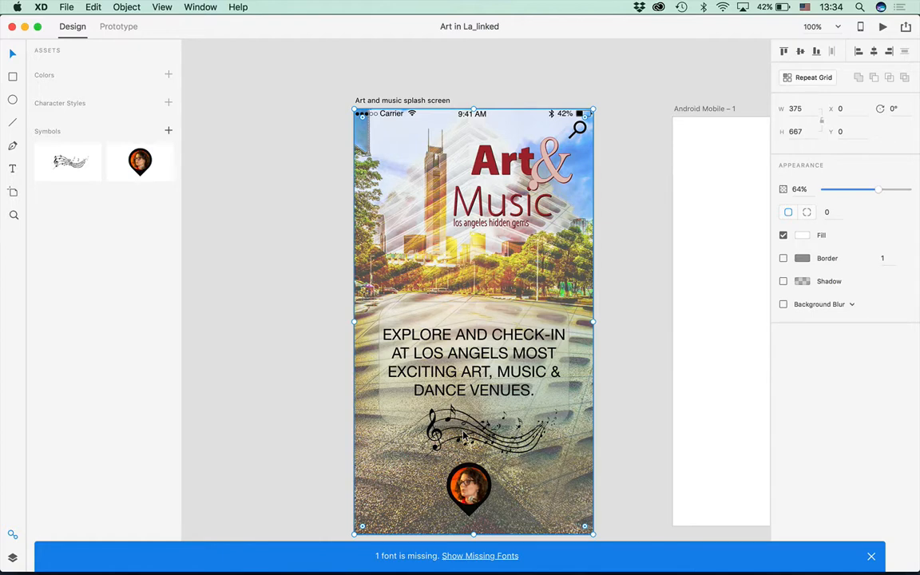
Switch to the open Untitled-1 document with the blank iPhone 6/7/8 artboard
left_click(192, 8)
left_click(201, 7)
left_click(202, 6)
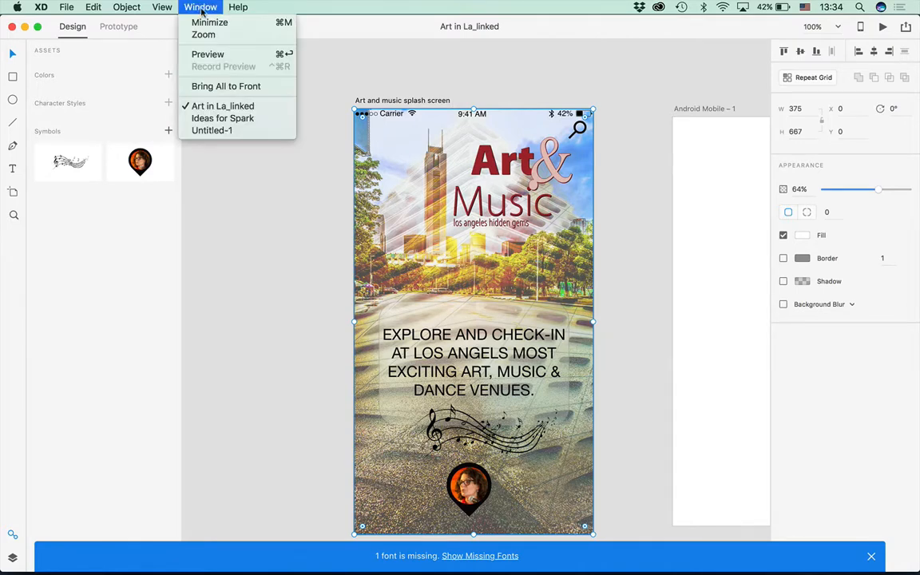
left_click(218, 132)
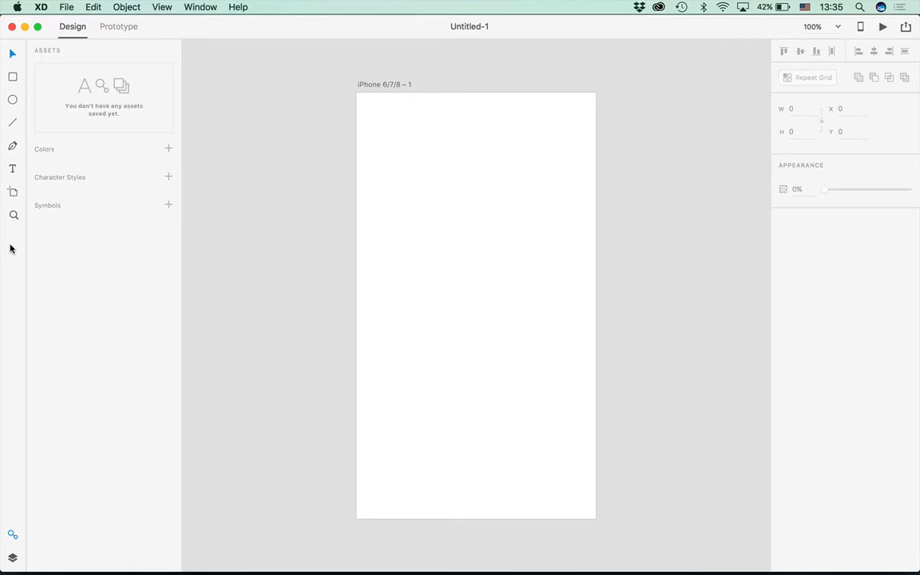
Draw a rectangle about 266 wide and 216 high in the upper half of the iPhone artboard
left_click(11, 78)
mouse_move(392, 152)
left_mouse_down()
mouse_move(444, 177)
mouse_move(539, 292)
mouse_move(510, 219)
mouse_move(586, 347)
mouse_move(522, 270)
mouse_move(482, 259)
mouse_move(436, 355)
mouse_move(436, 422)
mouse_move(513, 339)
mouse_move(569, 191)
mouse_move(531, 257)
mouse_move(456, 204)
mouse_move(440, 176)
mouse_move(472, 203)
mouse_move(487, 225)
mouse_move(453, 201)
mouse_move(486, 230)
mouse_move(454, 205)
mouse_move(528, 289)
mouse_move(544, 269)
mouse_move(572, 302)
mouse_move(546, 273)
mouse_move(570, 297)
mouse_move(562, 289)
left_mouse_up()
key("alt")
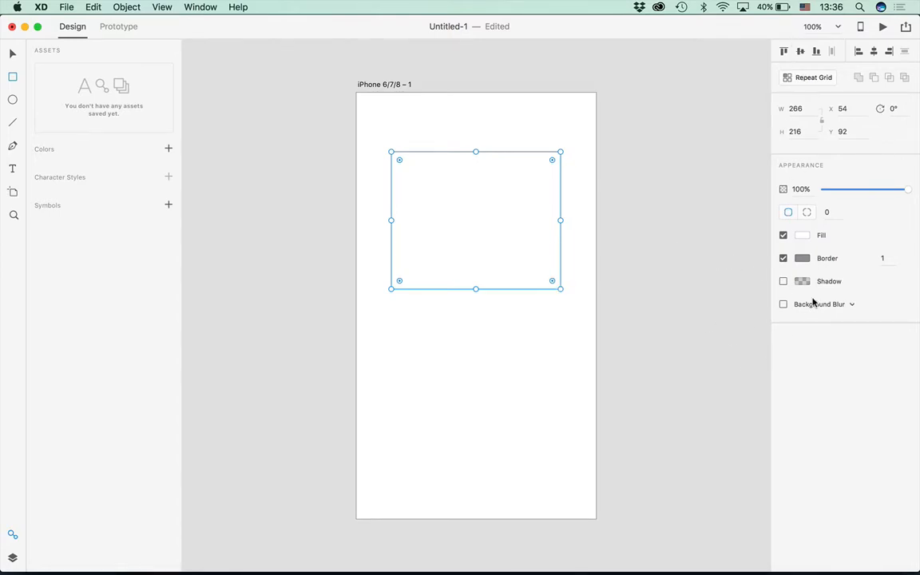
Fill the rectangle with muted reddish brown #8D6C6C and with bright green, saving each color as a swatch
left_click(802, 236)
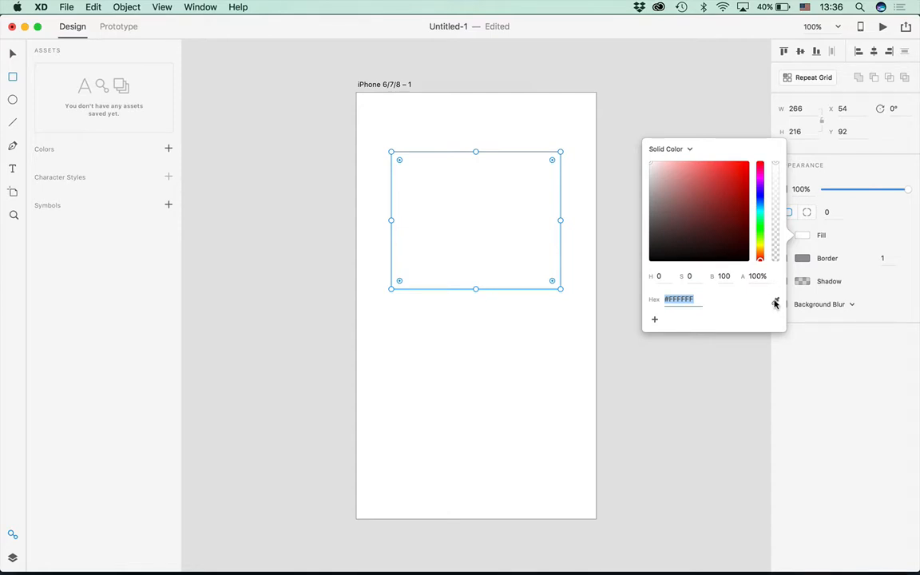
left_click(712, 209)
left_click_drag(712, 209, 673, 209)
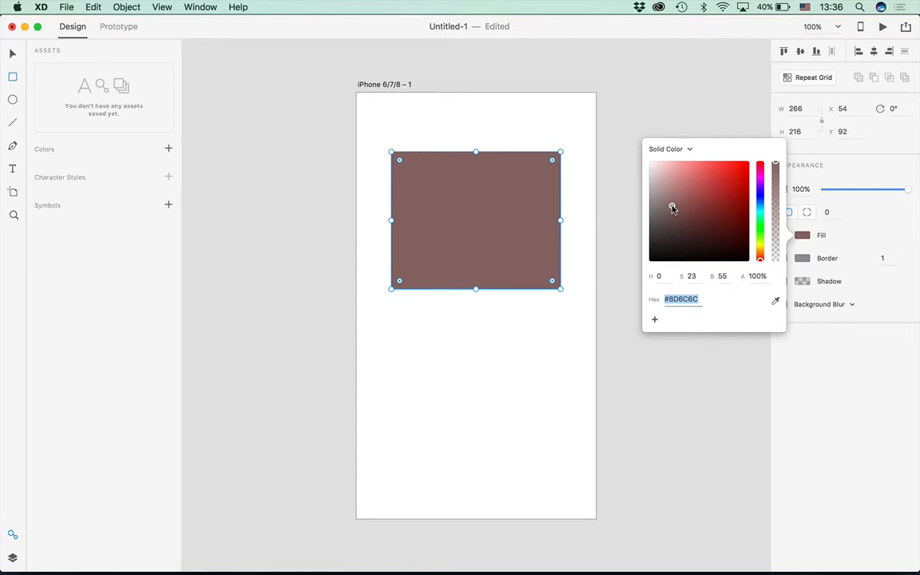
left_click(655, 319)
left_click(759, 225)
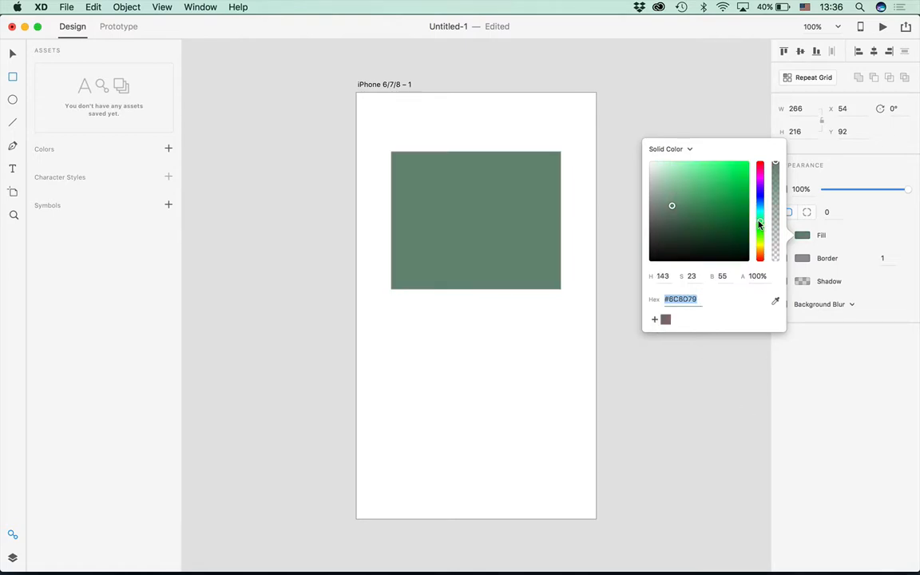
left_click(728, 176)
left_click(654, 319)
Change the rectangle's fill to dark crimson #891C3E and to blue #1C5B89, saving each color as a swatch
left_click(759, 167)
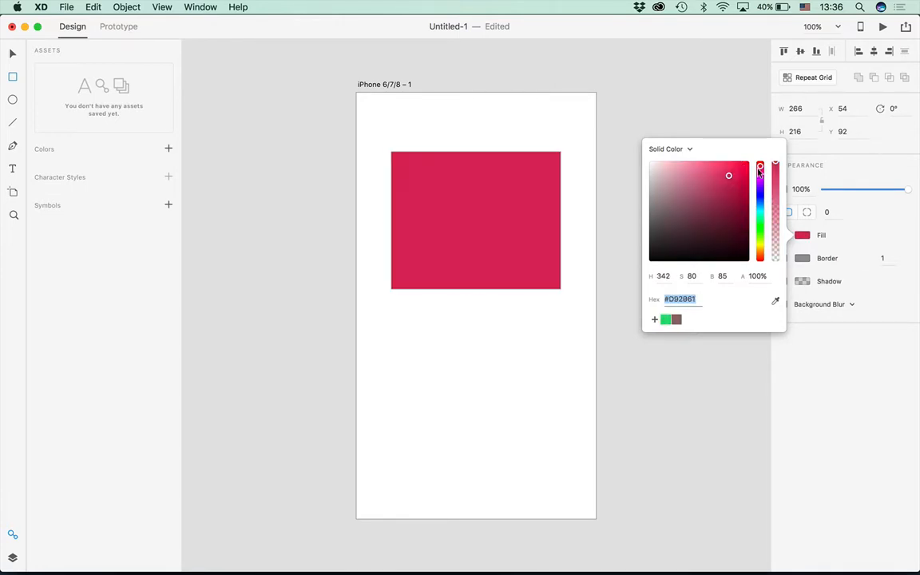
left_click(729, 209)
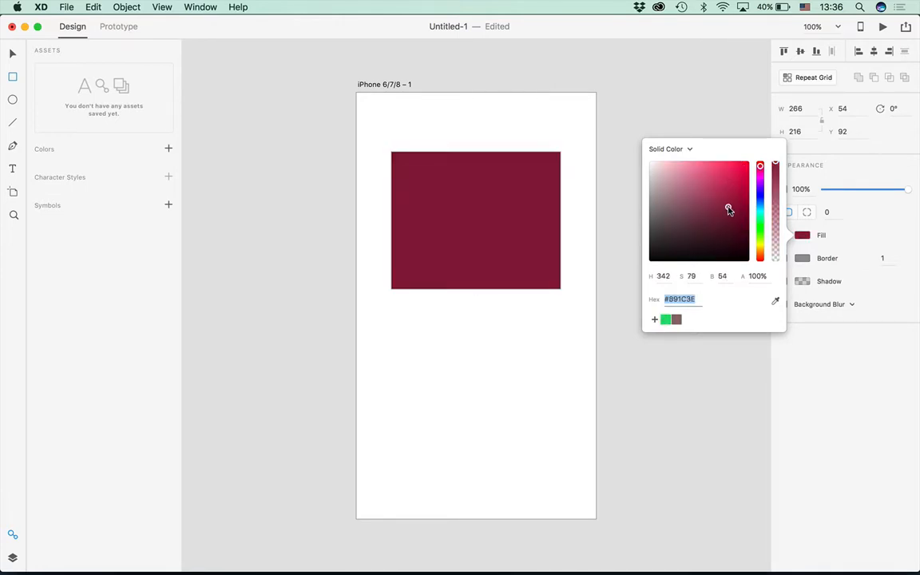
left_click(654, 320)
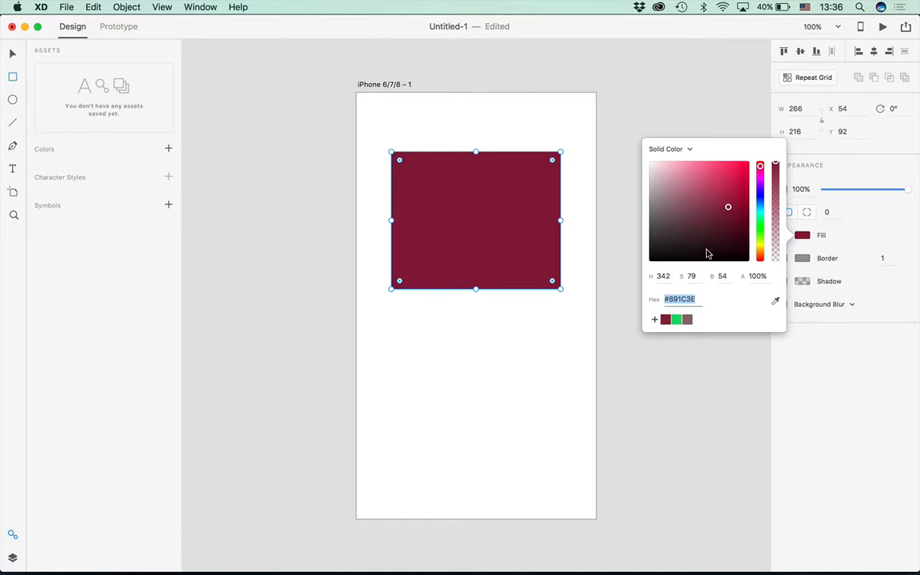
left_click(759, 205)
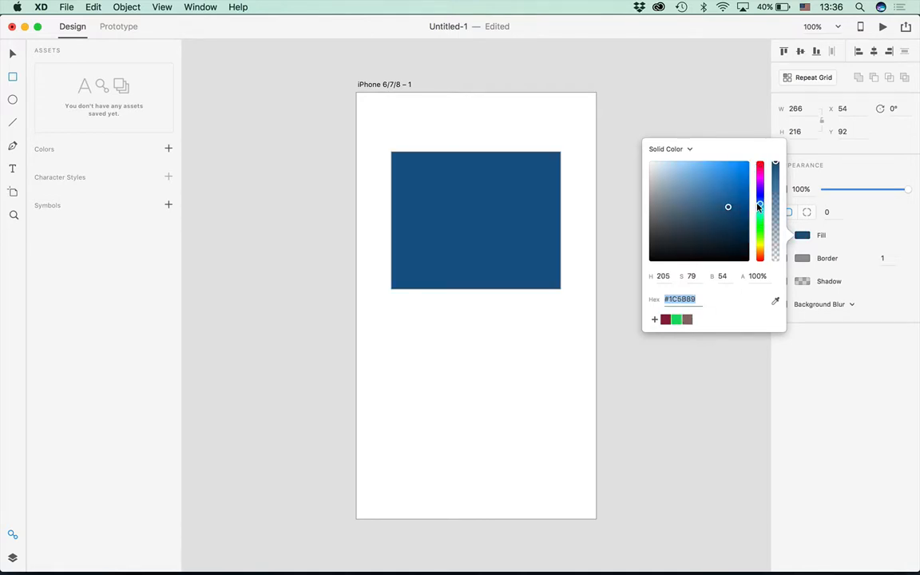
left_click(654, 320)
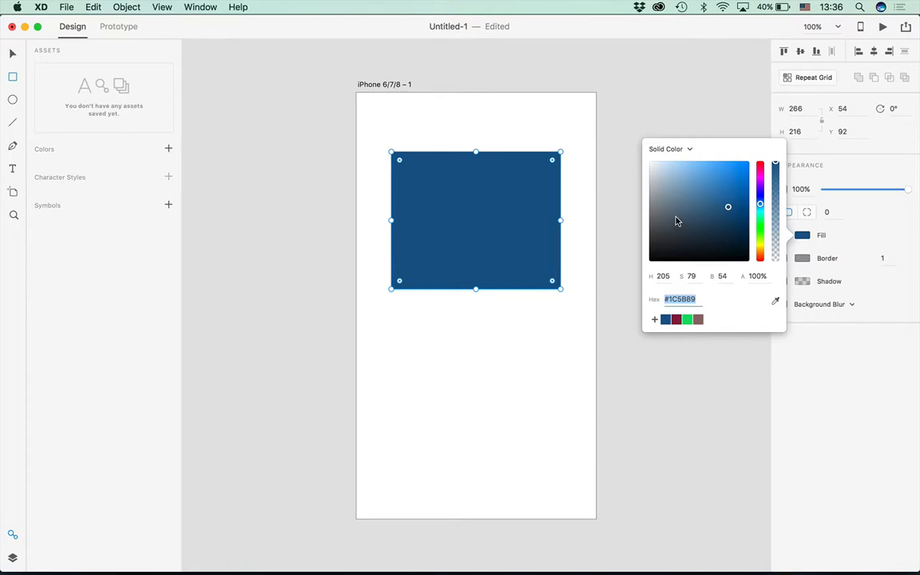
left_click(816, 201)
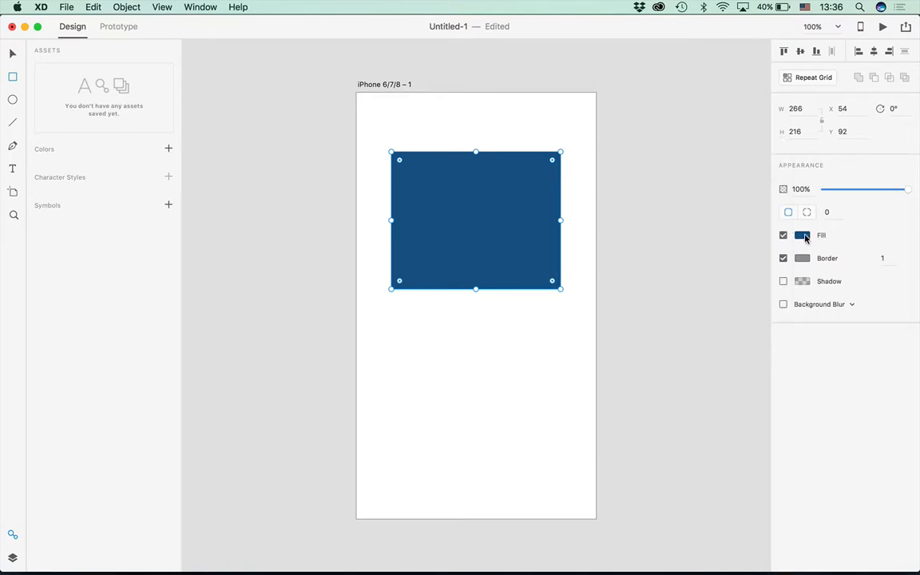
Sample the artboard's white #FFFFFF with the eyedropper as the rectangle's fill color
left_click(802, 235)
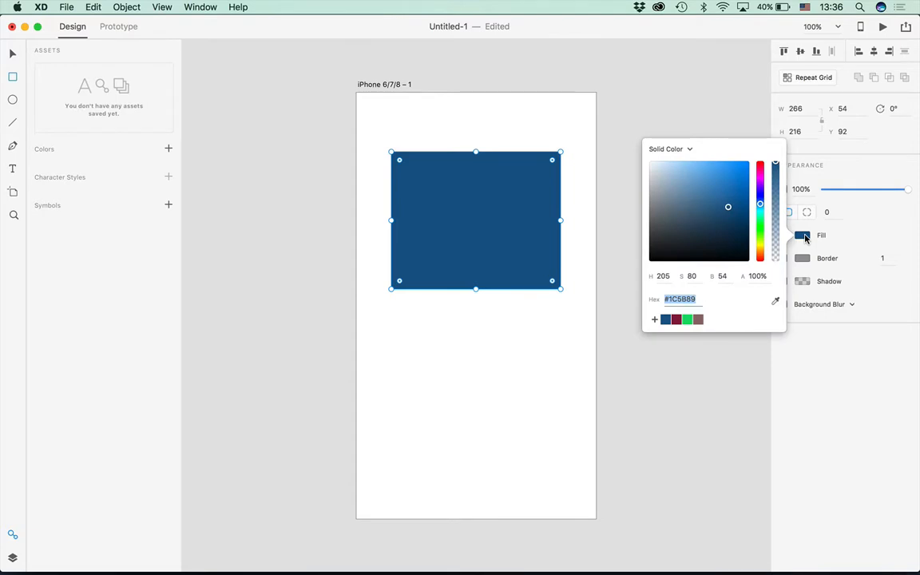
left_click(775, 301)
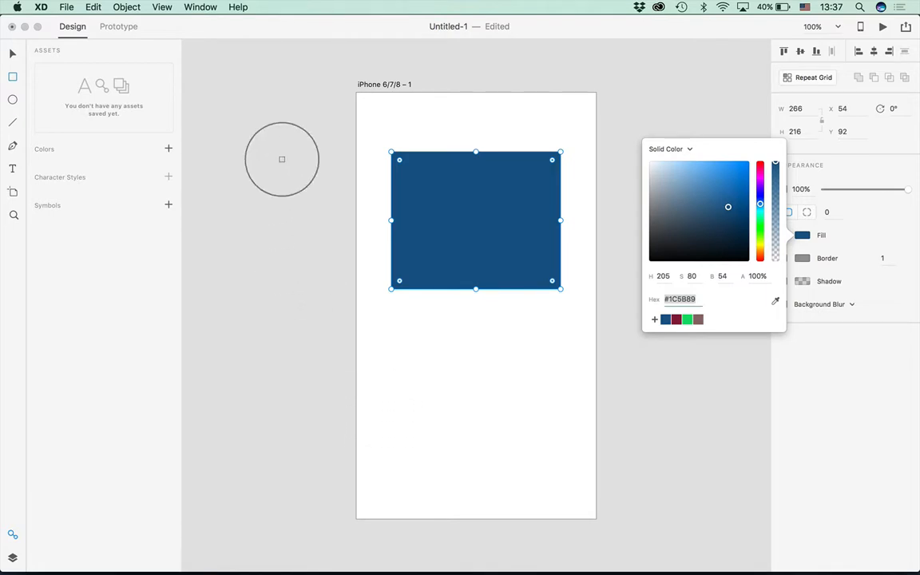
left_click(523, 423)
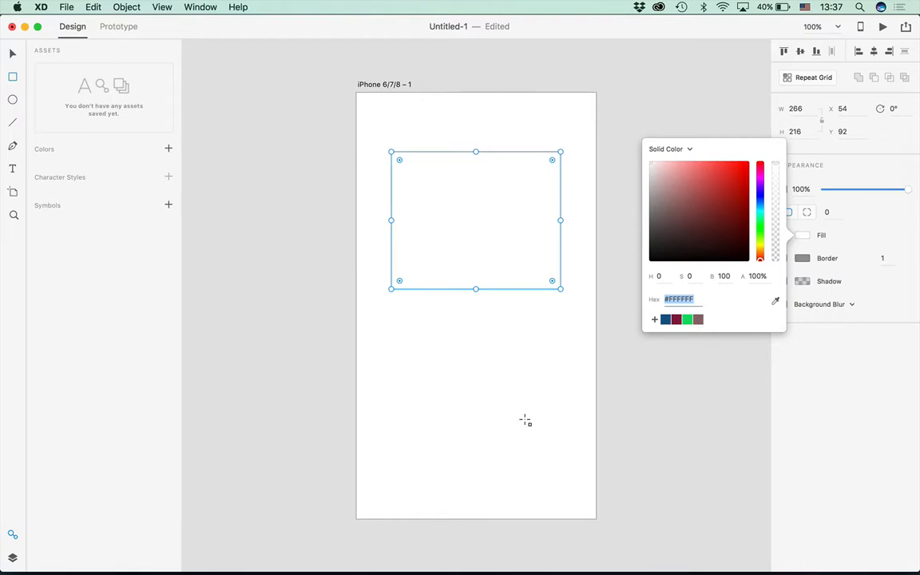
Set the rectangle's fill to dark red #9C3737
left_click(775, 301)
left_click(713, 201)
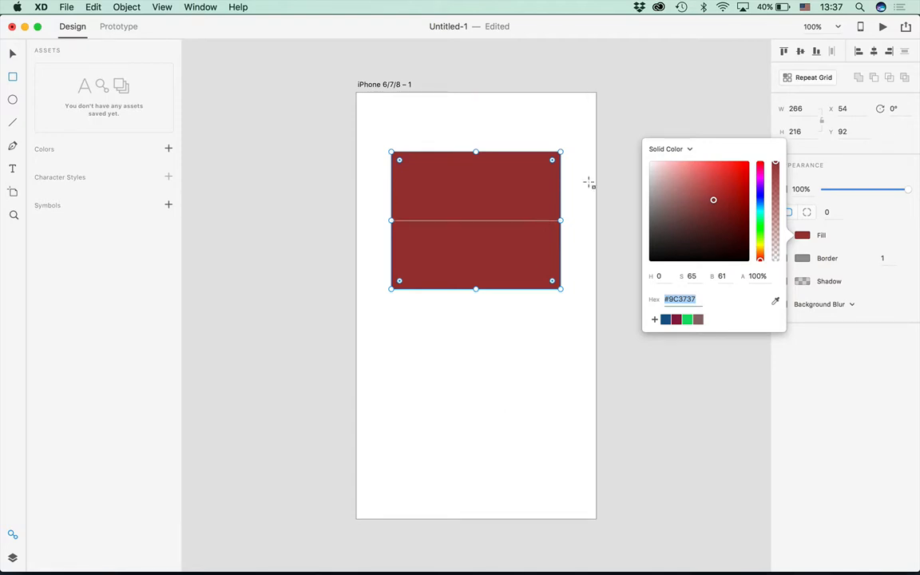
left_click(845, 158)
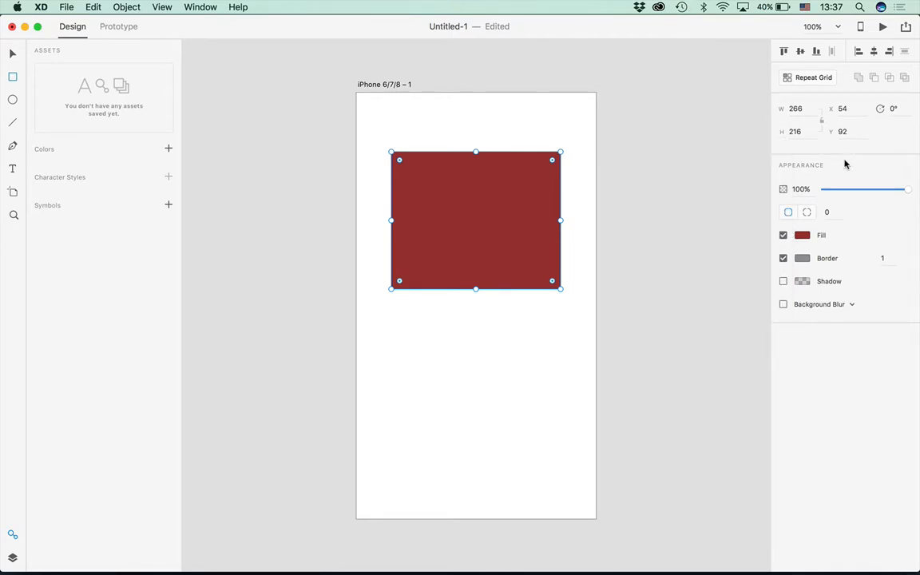
Set the rectangle's border color to near-black #050505 and save it as a swatch
left_click(802, 259)
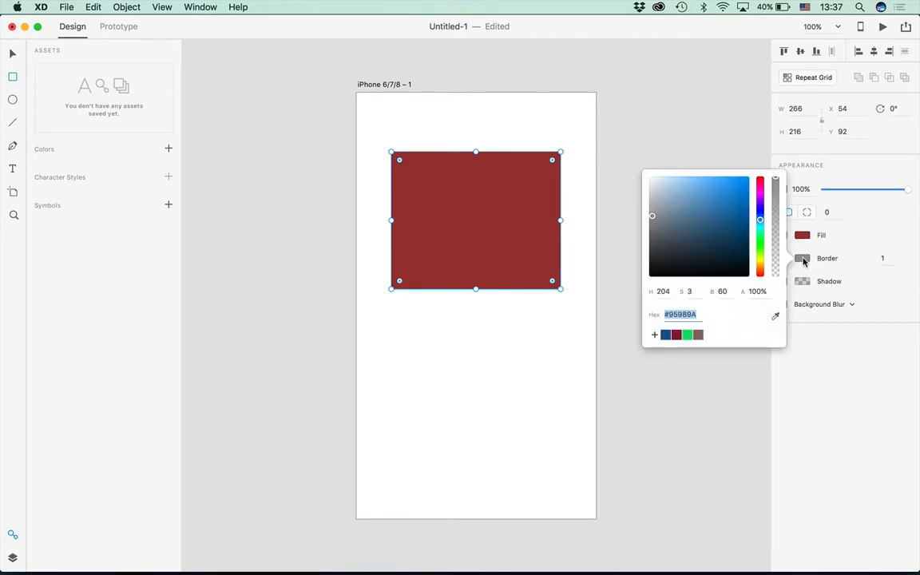
left_click(660, 267)
left_click_drag(659, 266, 652, 274)
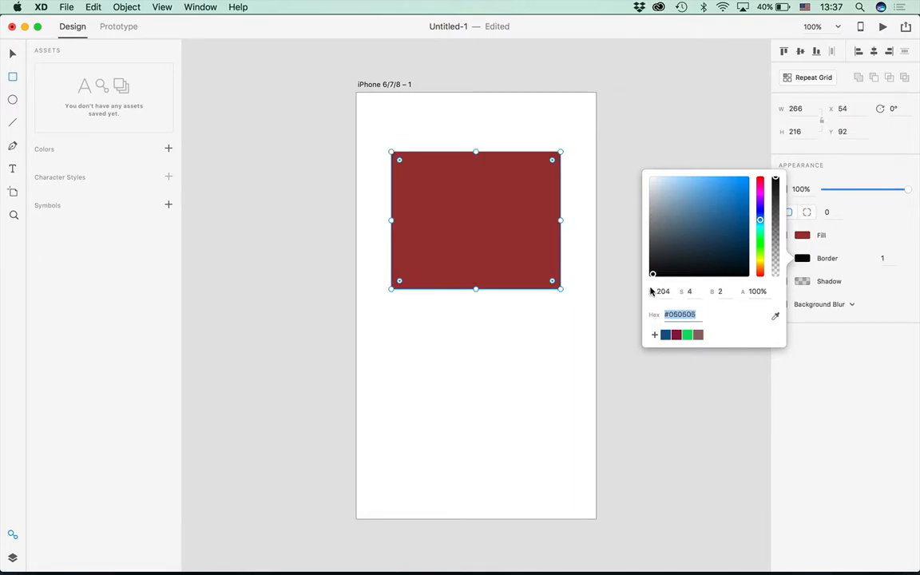
left_click(654, 334)
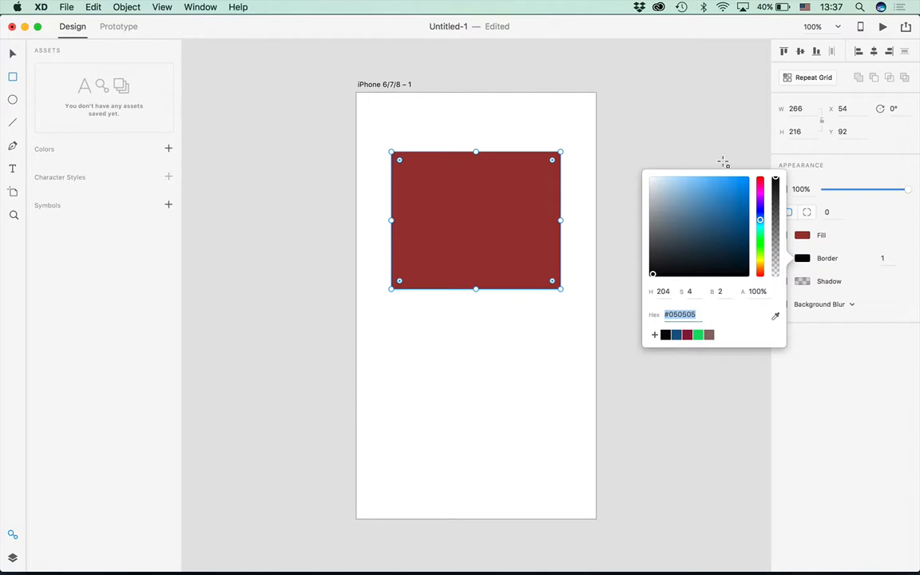
Set the rectangle's border width to 4
left_click(844, 263)
left_click(877, 256)
type("4")
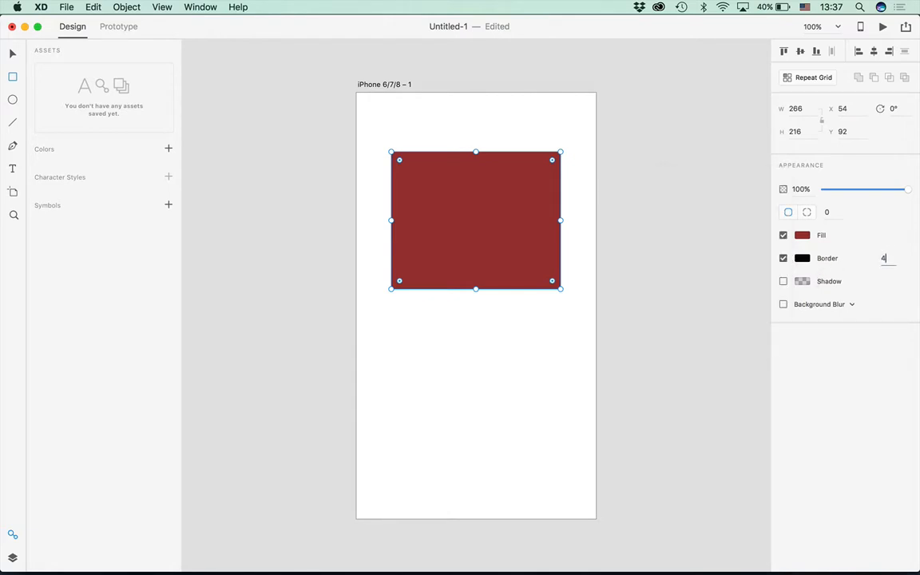
key("Return")
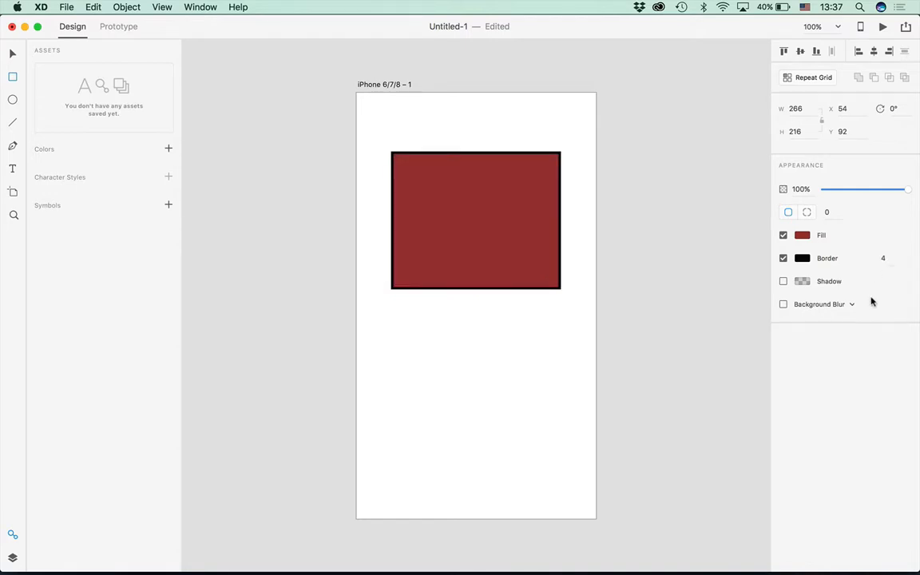
Try an Object Blur on the rectangle and undo it
left_click(848, 307)
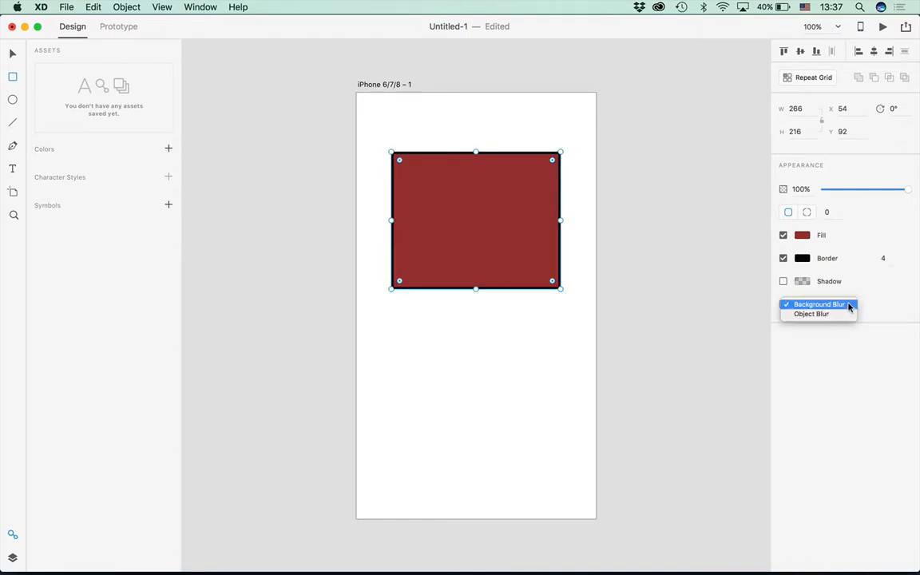
left_click(827, 315)
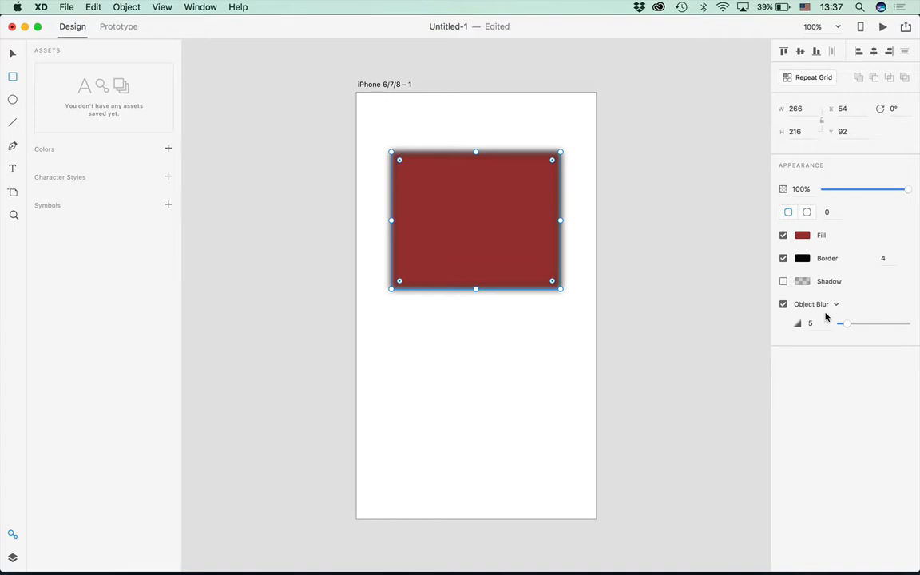
key("super+z")
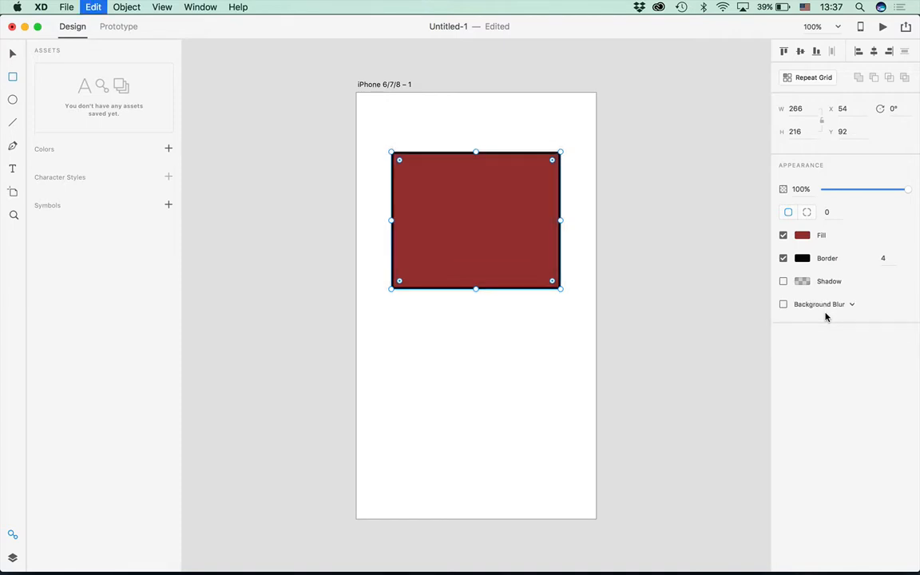
Add a drop shadow to the rectangle and pick a dark green shadow color at 16% opacity
left_click(796, 282)
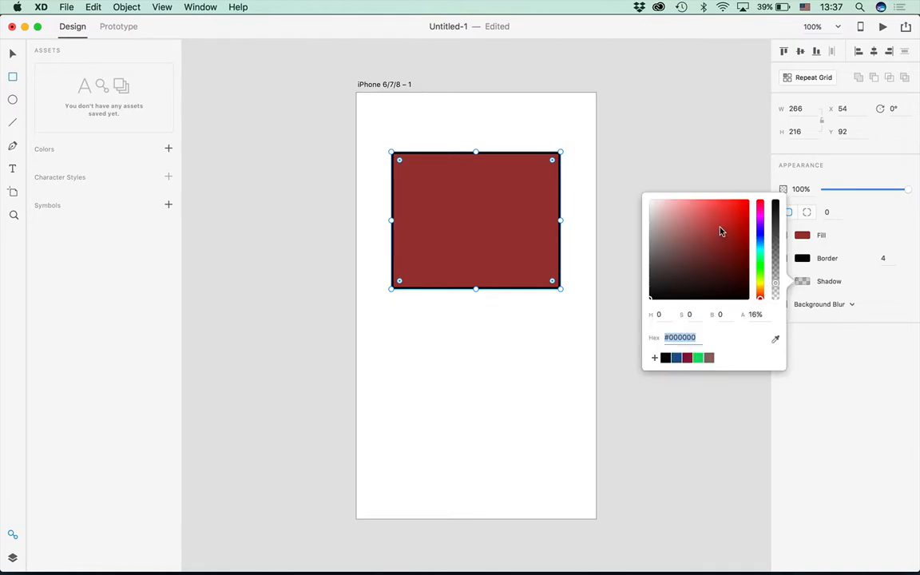
left_click(720, 228)
left_click(760, 253)
left_click(708, 260)
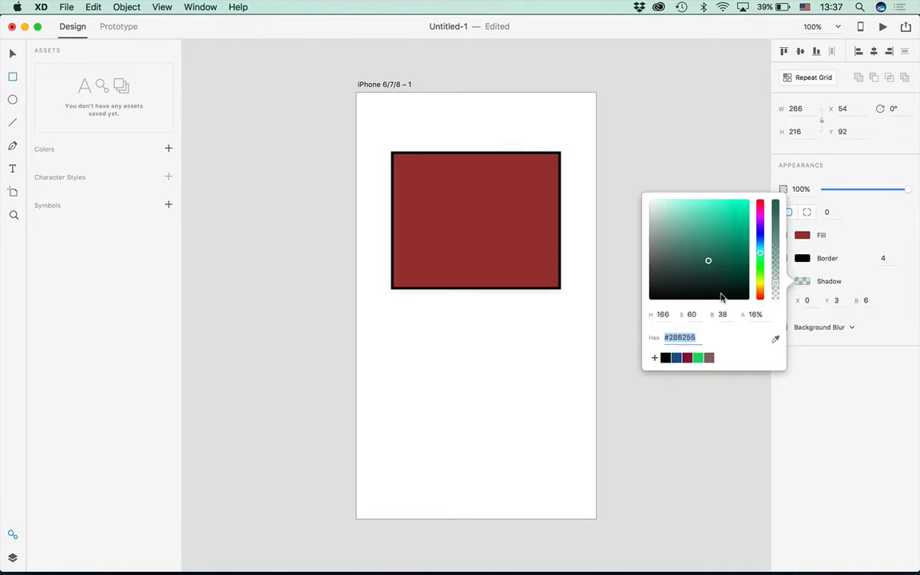
left_click(830, 282)
left_click(804, 282)
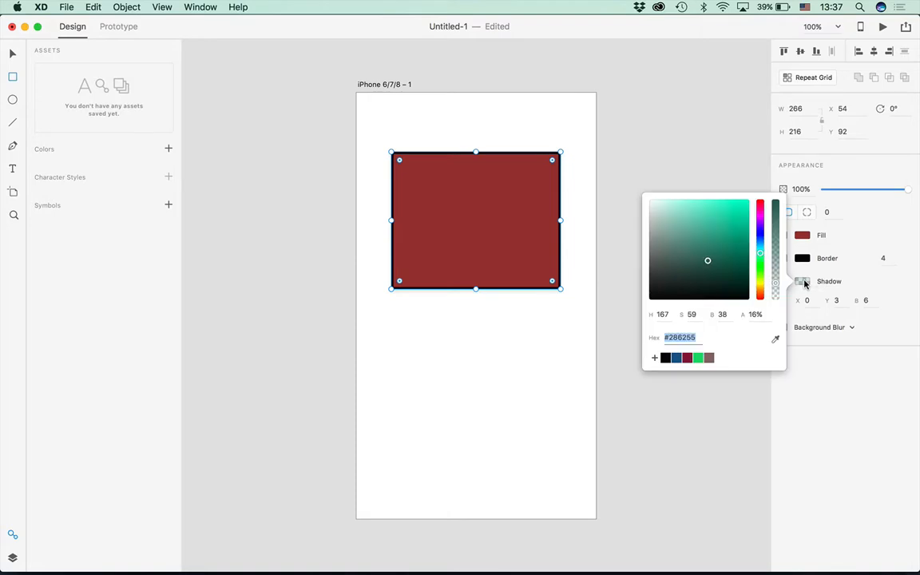
left_click_drag(708, 260, 729, 282)
left_click(858, 278)
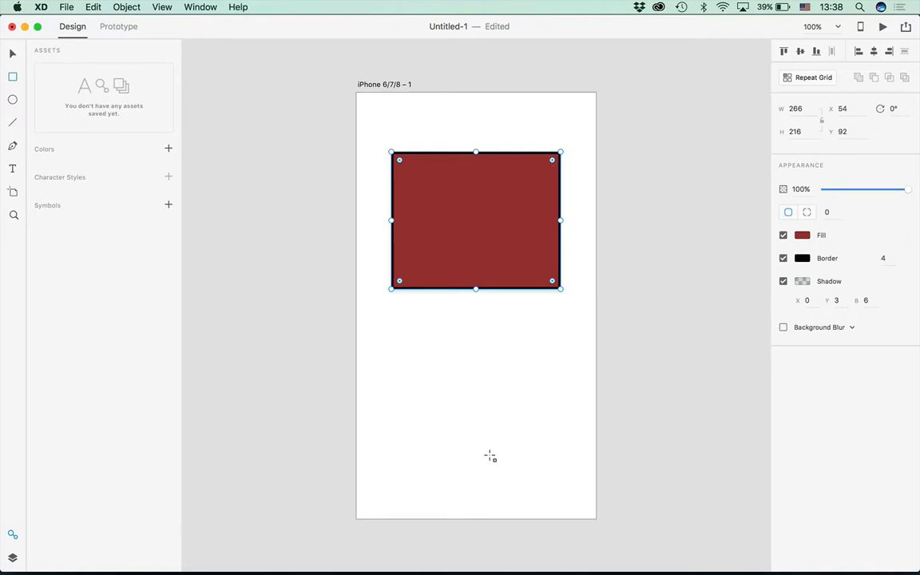
Round all four corners of the rectangle evenly to a radius of about 24
key("super+equal")
key("super+equal")
left_click_drag(424, 247, 429, 406)
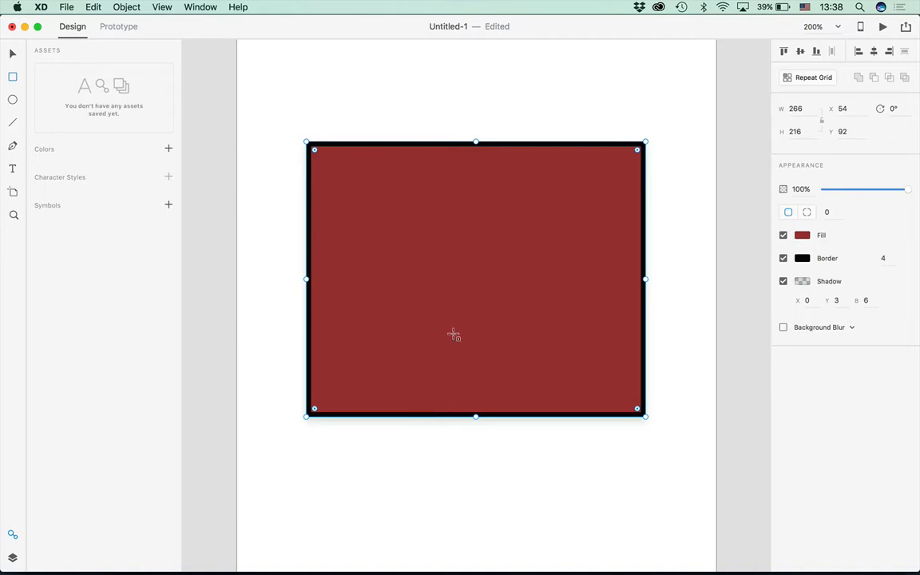
left_click_drag(636, 154, 581, 205)
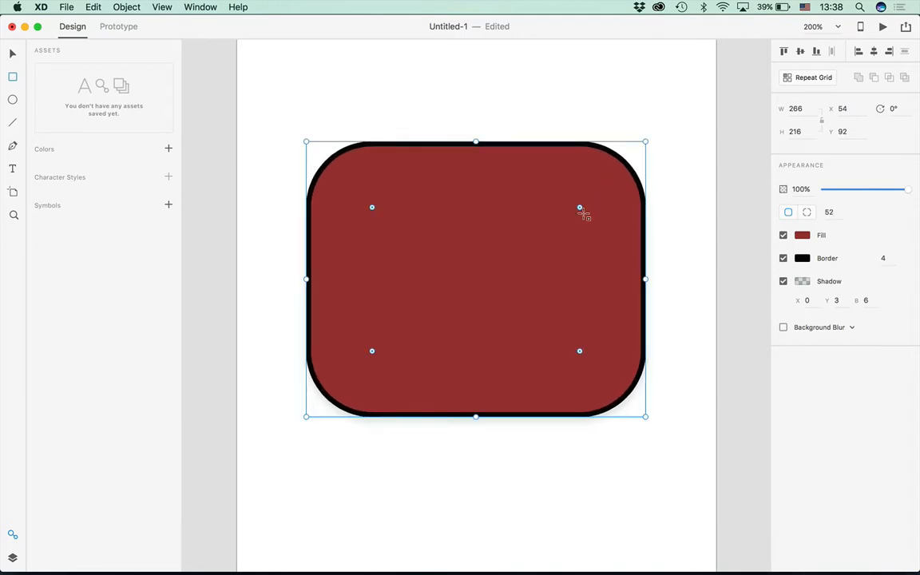
left_click_drag(580, 207, 657, 141)
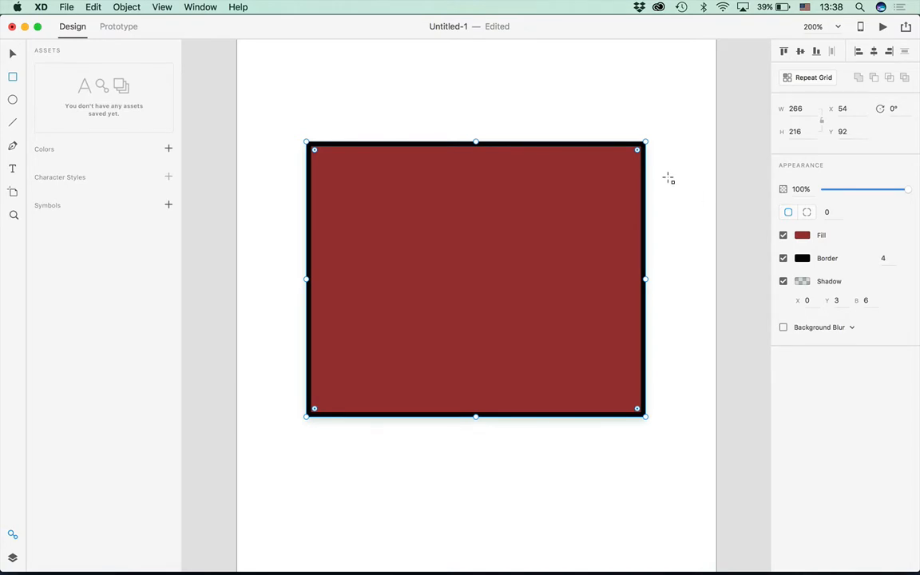
left_click_drag(639, 152, 616, 172)
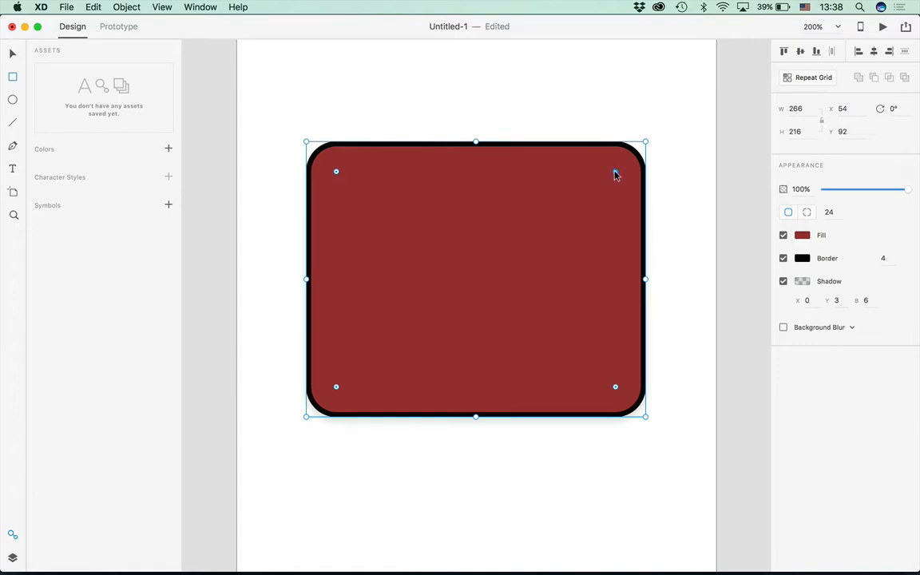
Round two opposite corners individually, with a radius of about 102 at the upper left and 192 at the lower right
left_click_drag(616, 173, 396, 306)
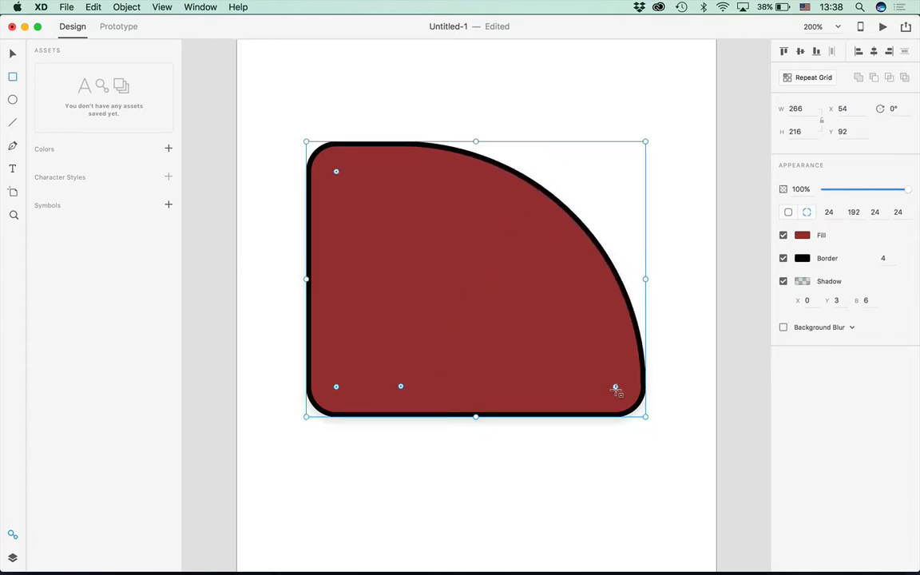
left_click_drag(615, 388, 454, 194)
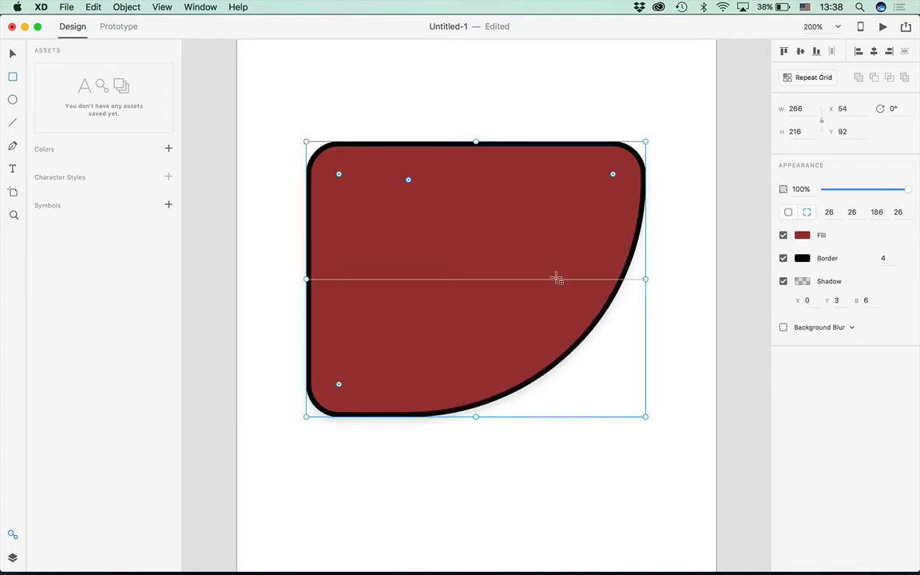
left_click_drag(338, 177, 447, 220)
left_click_drag(615, 388, 394, 166)
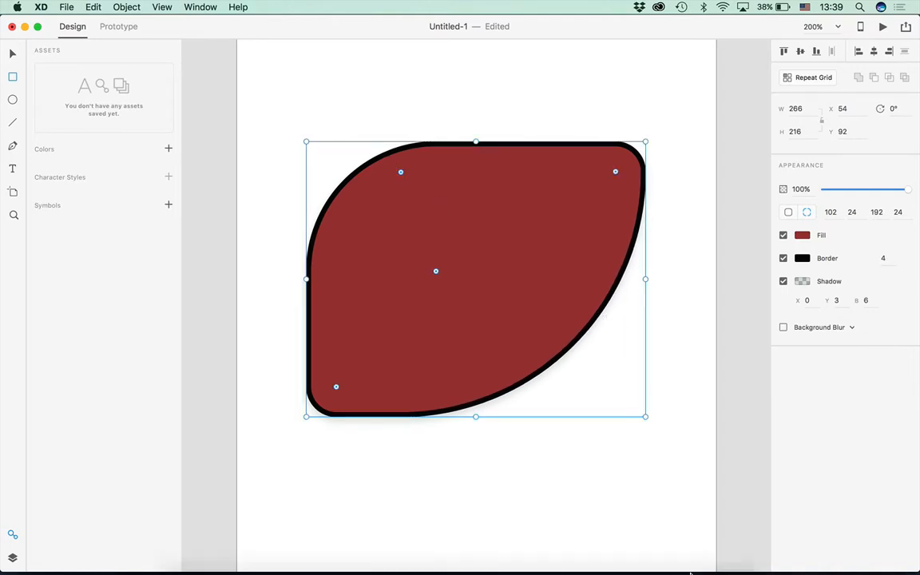
mouse_move(691, 568)
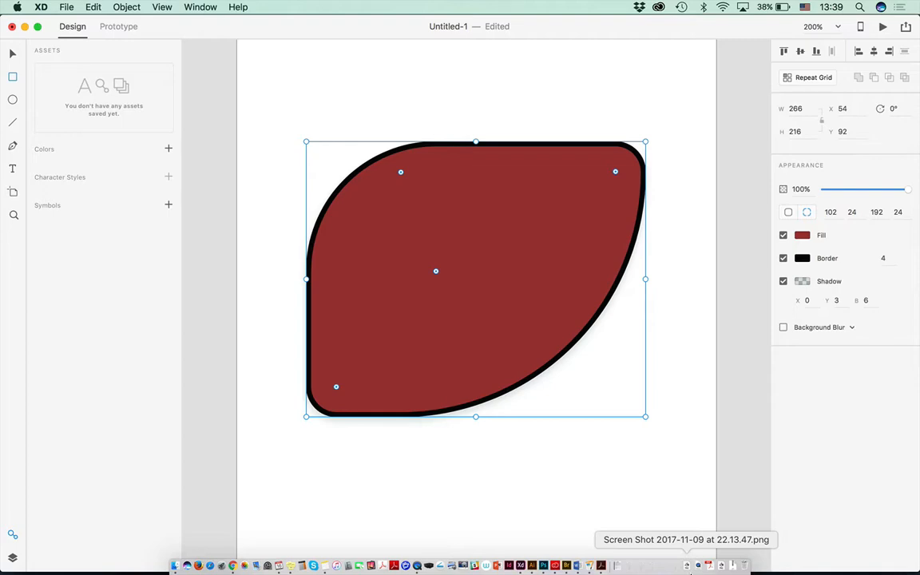
Edit the shape's path, moving the anchor near its upper-right corner to about X 247, Y 55 and turning it into a wide smooth curve
left_click(14, 54)
double_click(494, 162)
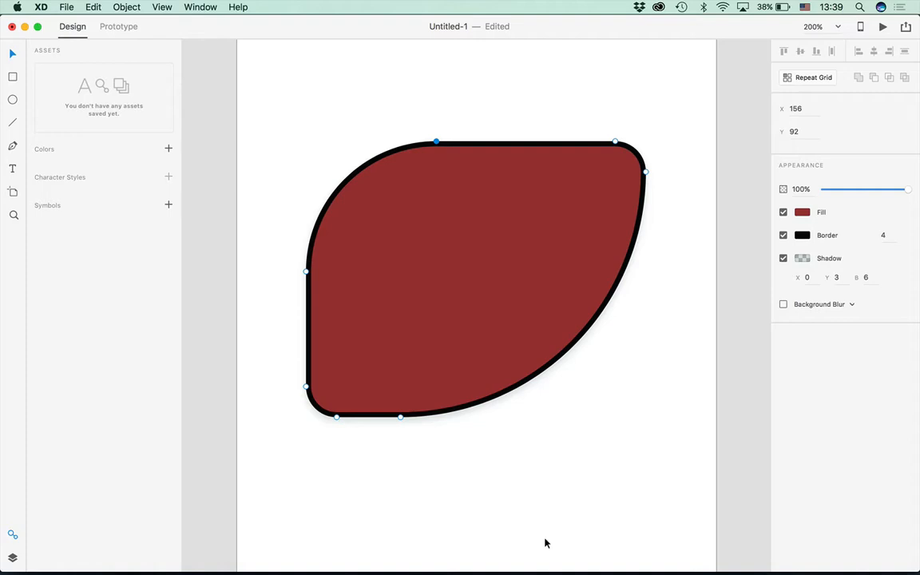
left_click_drag(616, 142, 553, 97)
double_click(553, 95)
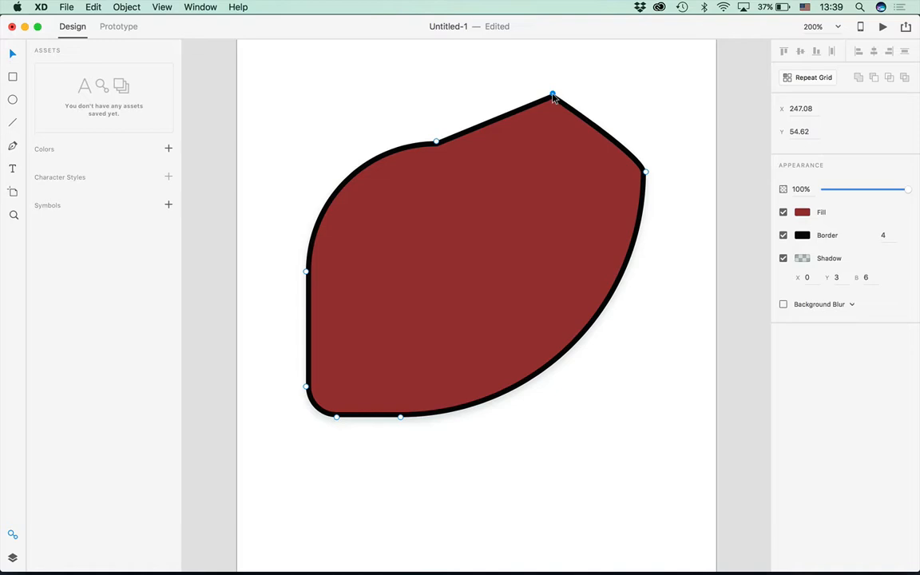
double_click(552, 95)
left_click_drag(605, 100, 660, 98)
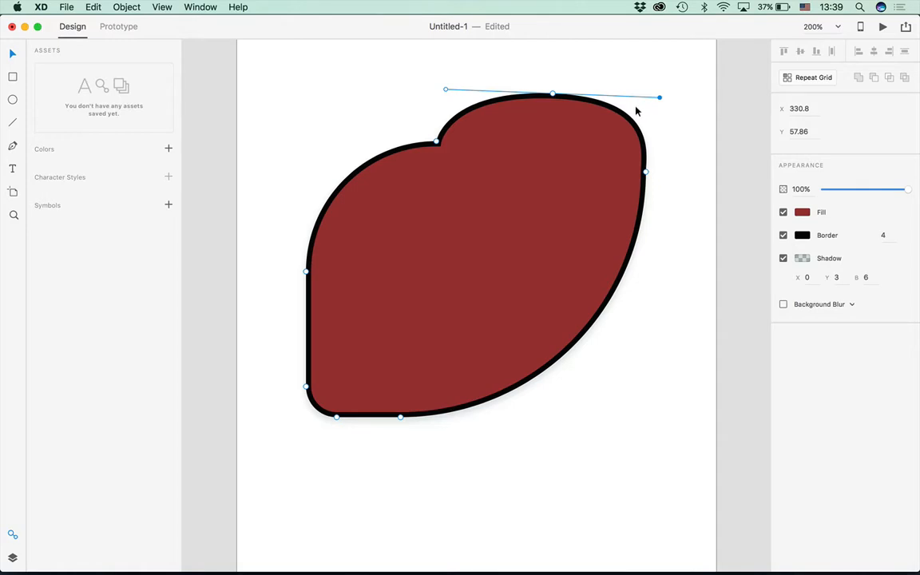
Delete the notch anchor and reshape the left edge by pulling its upper anchor into the shape and raising another to about Y 124
left_click(436, 143)
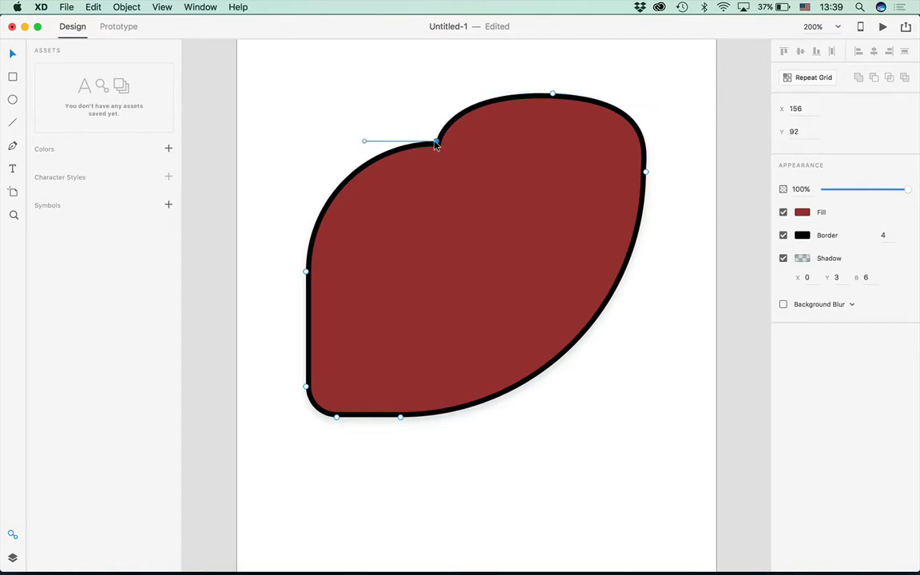
key("BackSpace")
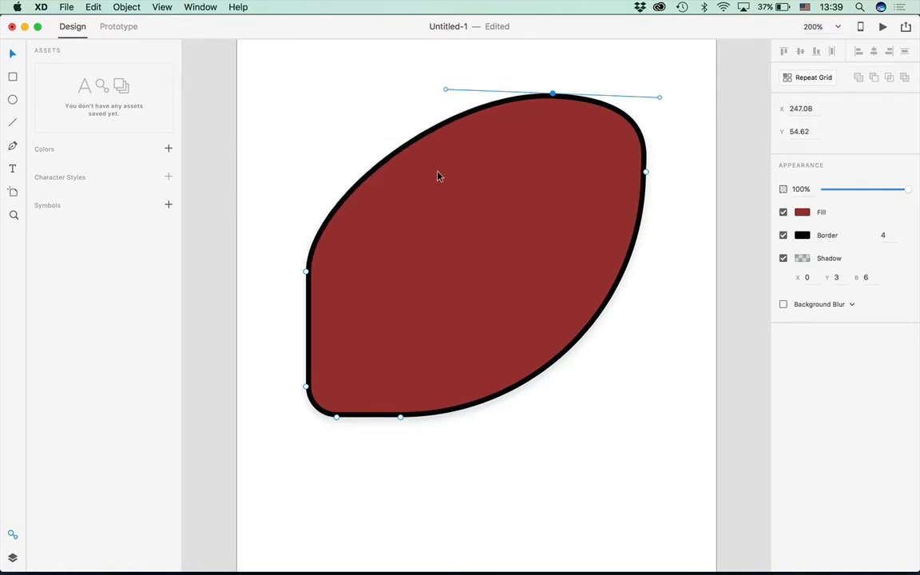
left_click_drag(306, 272, 529, 291)
left_click(306, 387)
left_click_drag(306, 388, 306, 182)
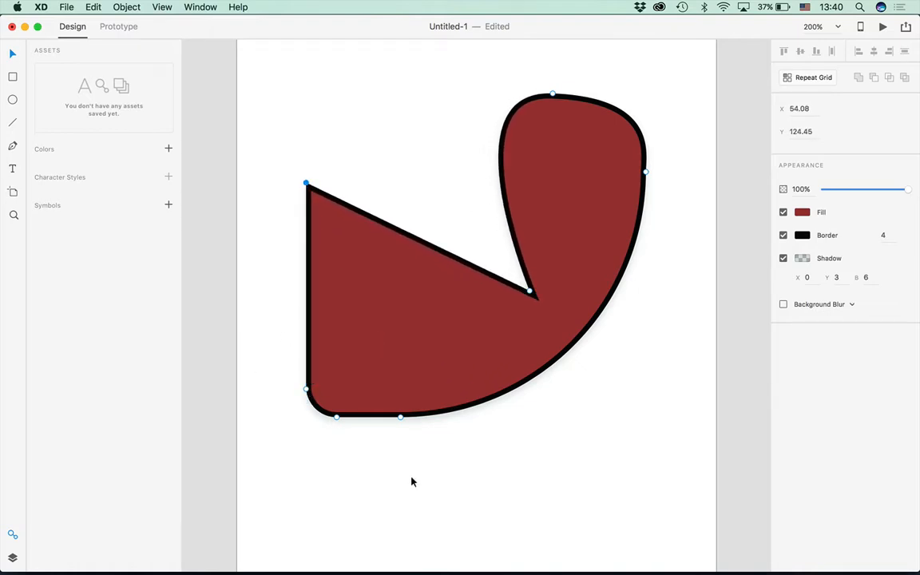
Delete the shape's anchor points one after another until the whole shape is removed from the artboard
left_click(336, 416)
key("Delete")
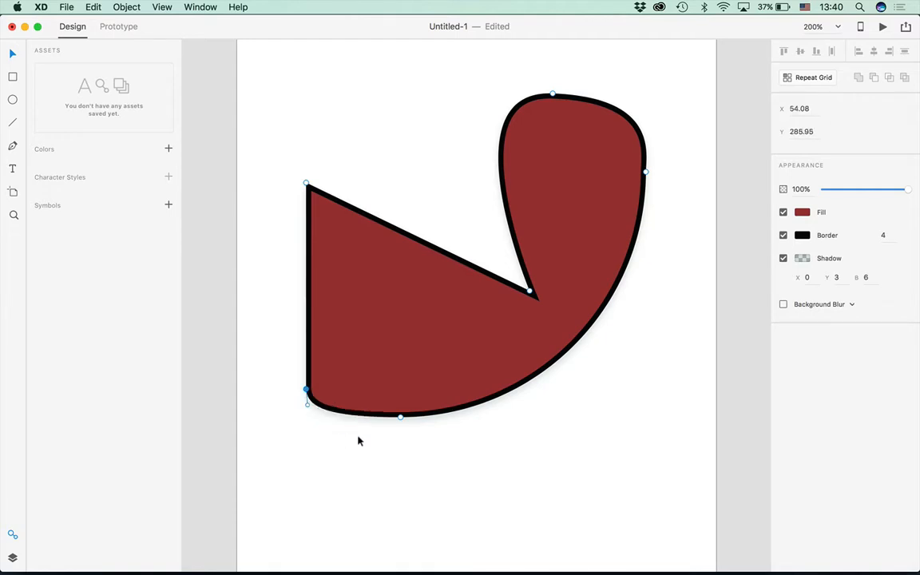
left_click(400, 416)
key("Delete")
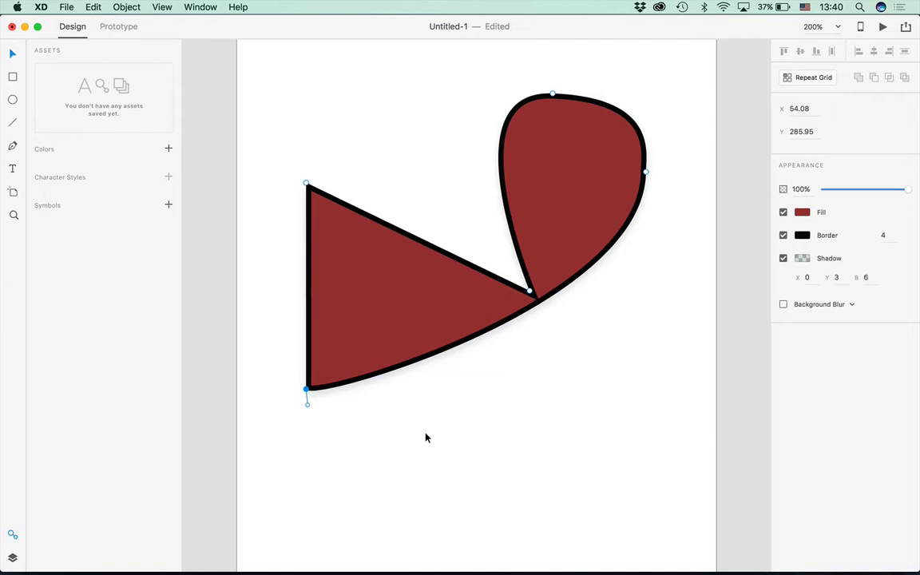
key("BackSpace")
key("BackSpace")
key("BackSpace")
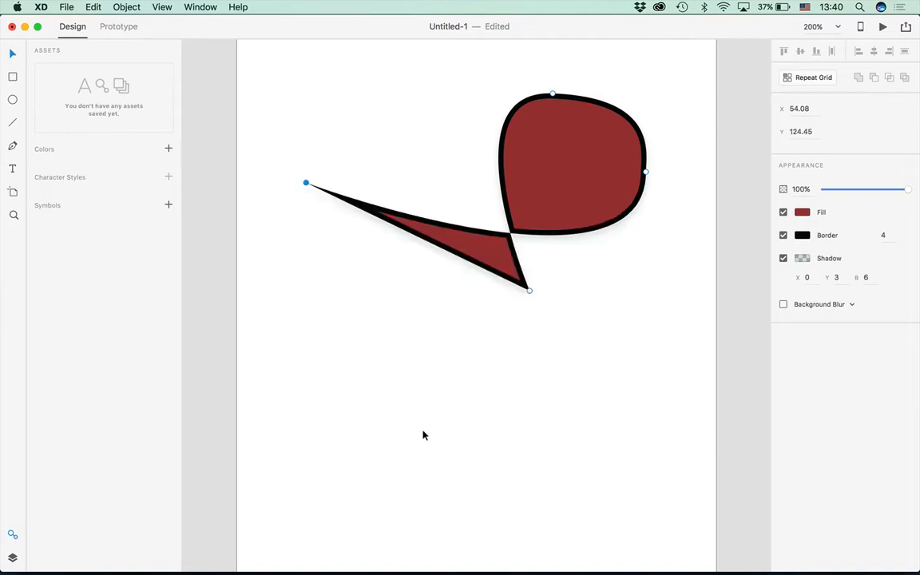
key("BackSpace")
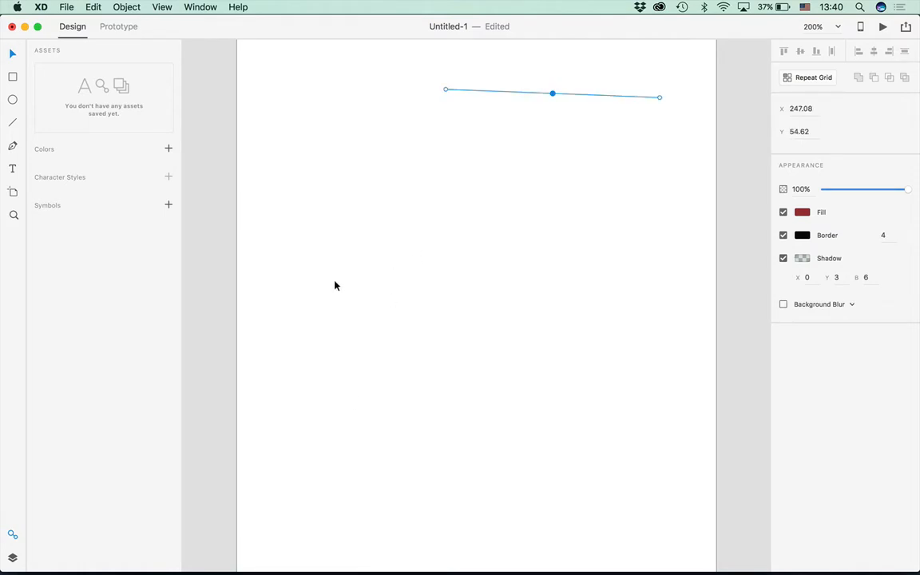
key("BackSpace")
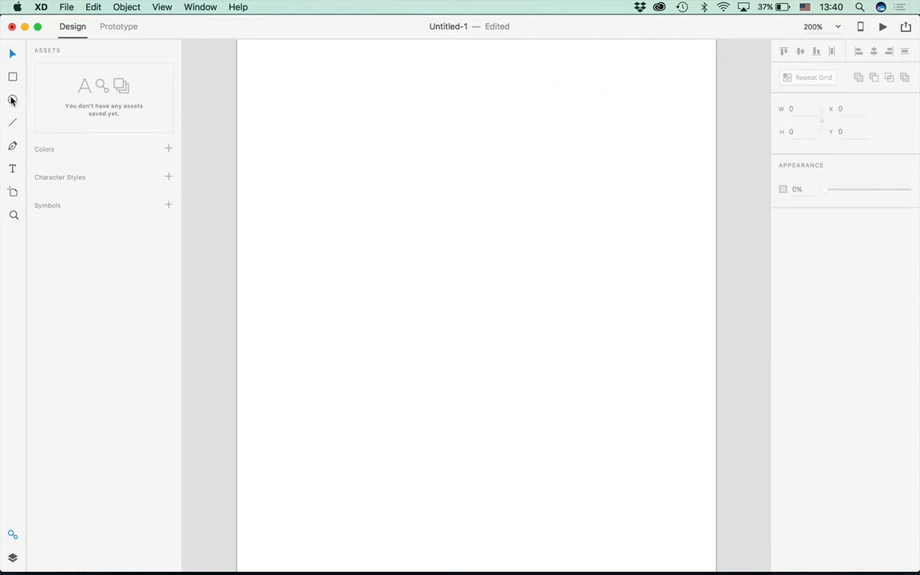
Draw a square about 138 by 138 in the artboard's upper part and round all its corners to about 38
left_click(12, 73)
mouse_move(397, 175)
left_mouse_down()
mouse_move(523, 246)
mouse_move(557, 302)
mouse_move(522, 264)
left_mouse_up()
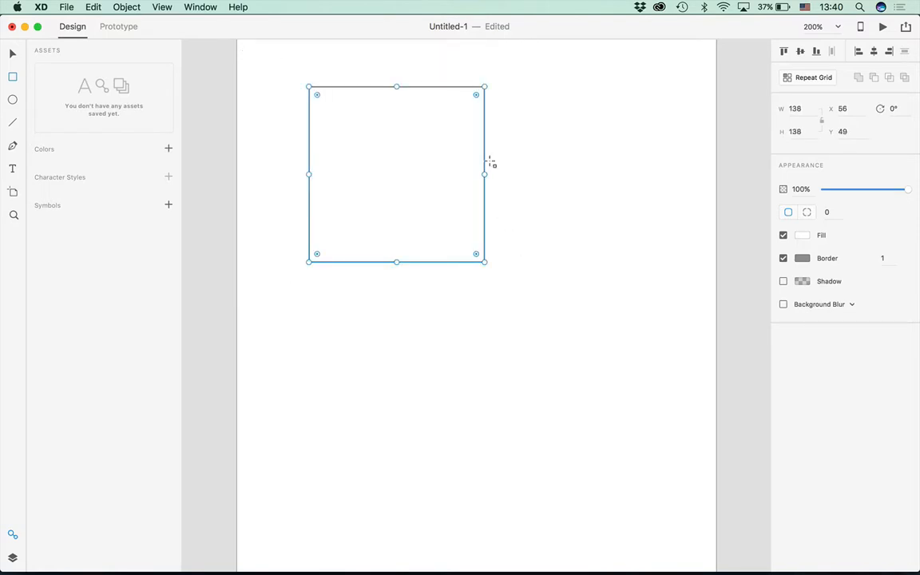
left_click_drag(476, 97, 437, 120)
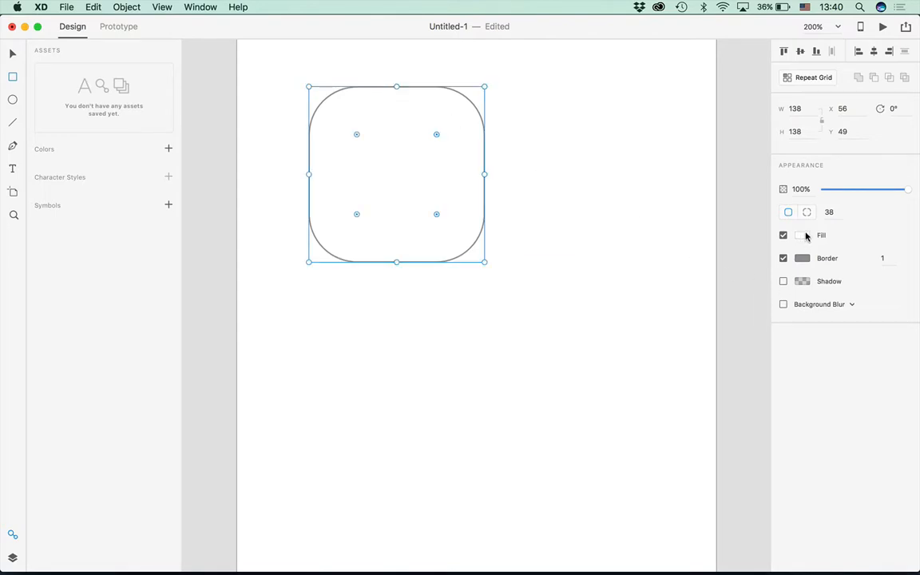
Fill the rounded square with the saved brown swatch #8D6C6C
left_click(805, 236)
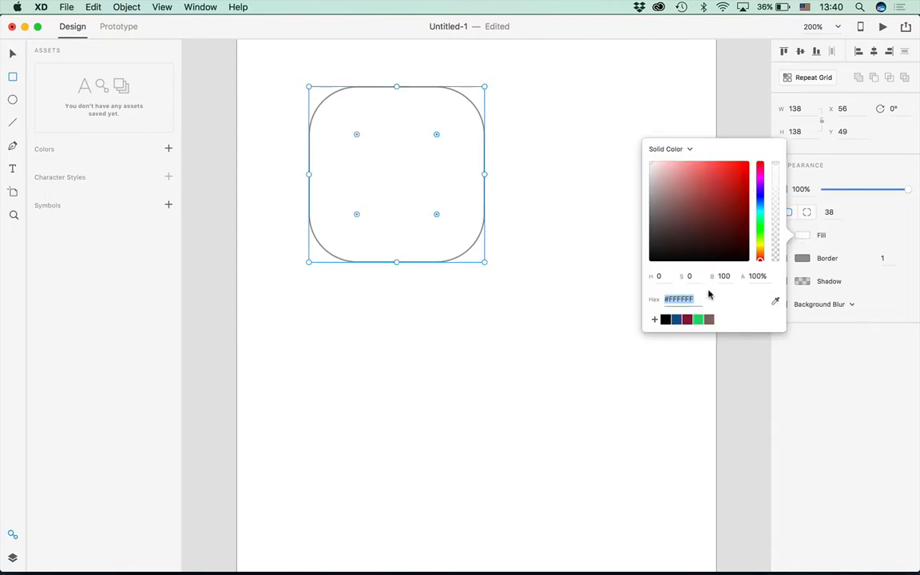
left_click(709, 320)
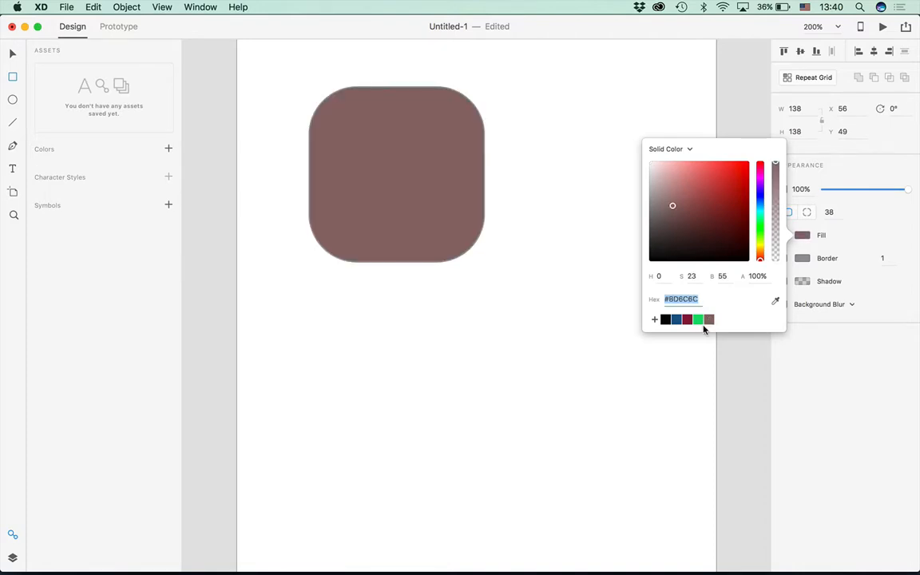
left_click(660, 153)
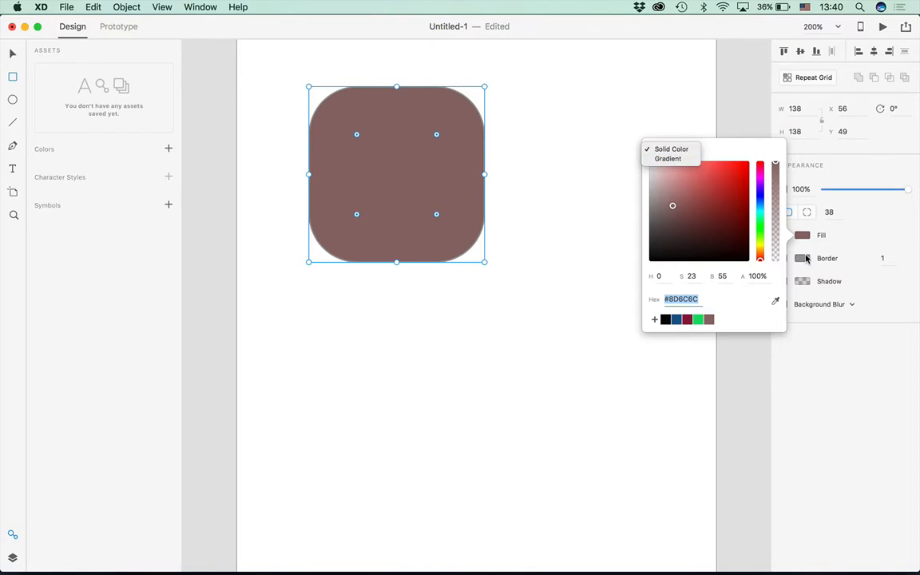
Give the rounded square a near-black #050505 border from the swatches with a width of 3
left_click(805, 260)
left_click(804, 260)
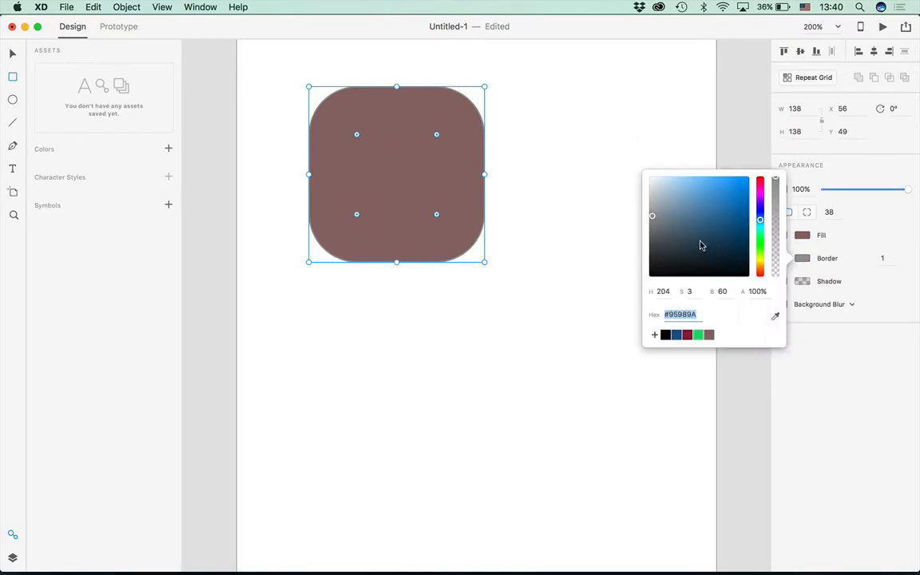
left_click(666, 335)
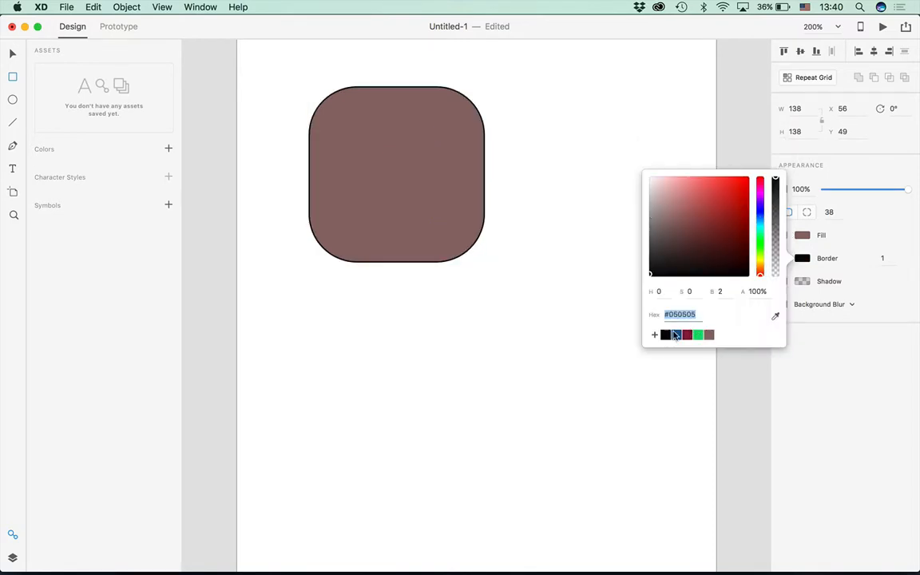
left_click(882, 256)
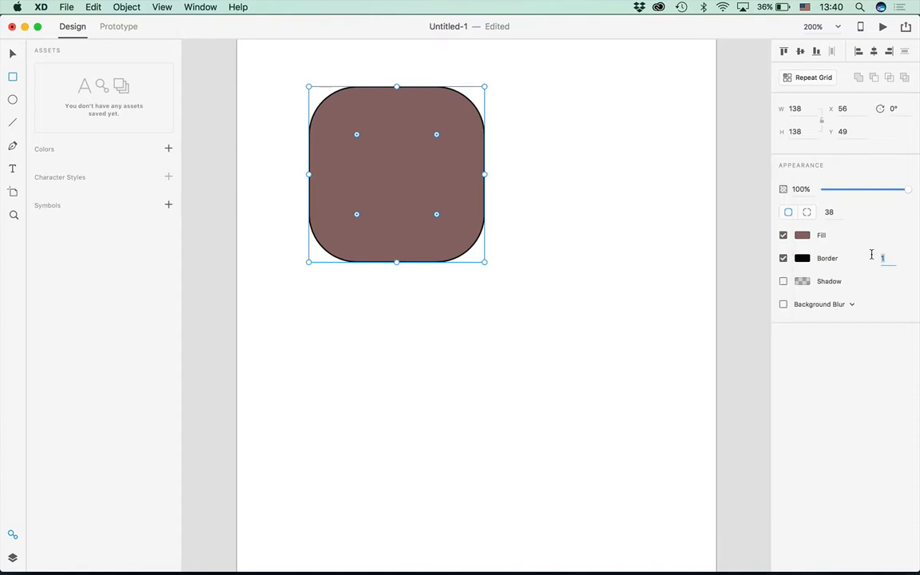
type("3")
key("Return")
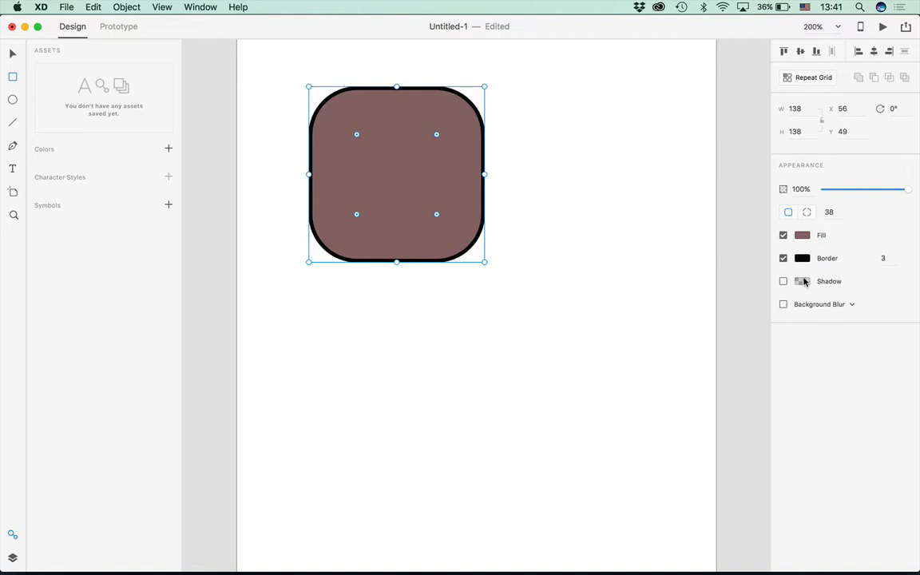
Give the rounded square a dark #291313 shadow at 16% opacity
left_click(804, 282)
left_click(703, 283)
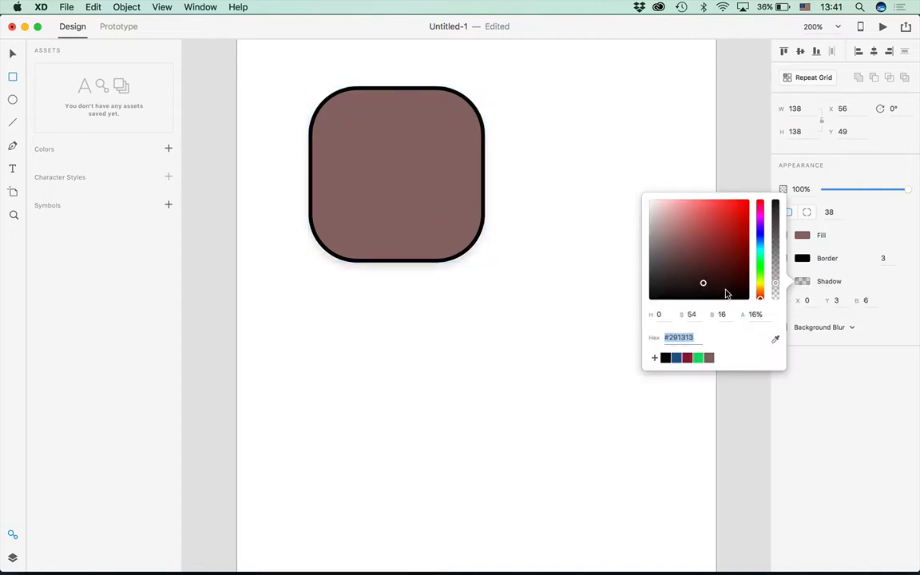
left_click(803, 282)
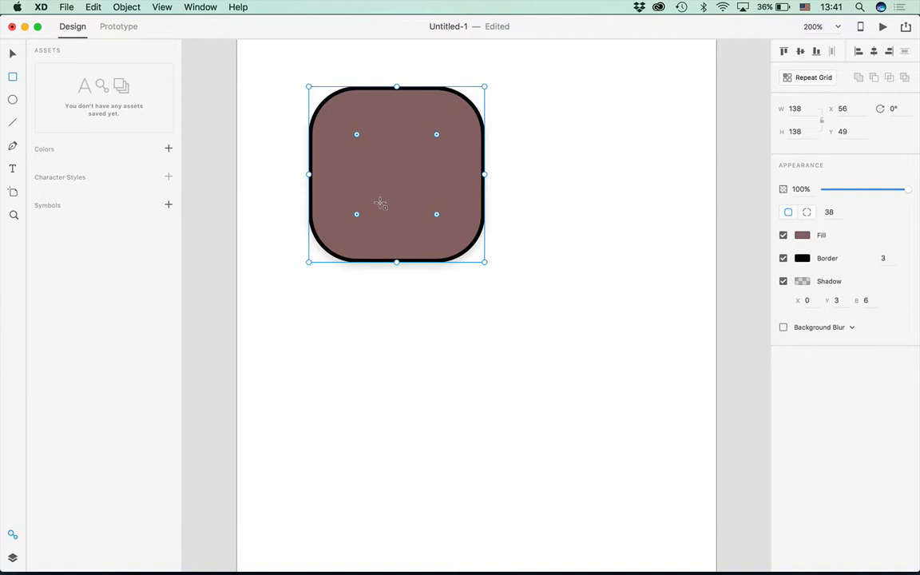
Resize the rounded square to about 117 by 77 and move it to about X 116, Y 78
left_click_drag(485, 261, 458, 184)
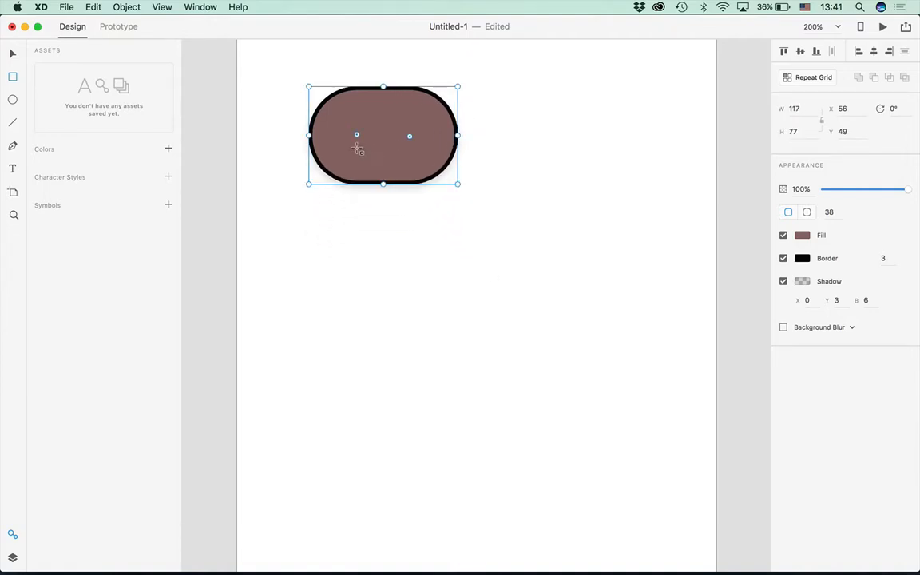
left_click(12, 52)
left_click_drag(374, 139, 450, 197)
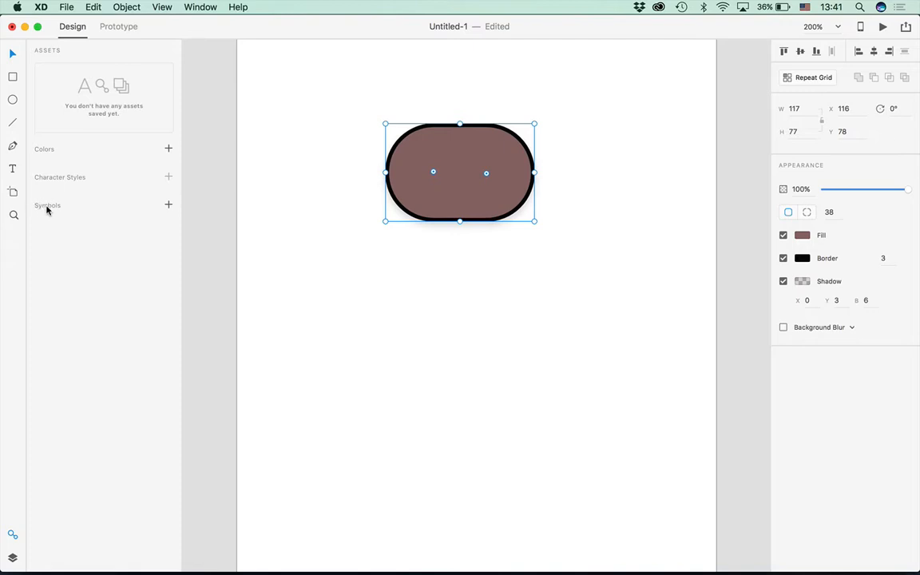
Turn the pill shape into a reusable symbol and look through the layers and artboards lists before returning to the assets
left_click(169, 206)
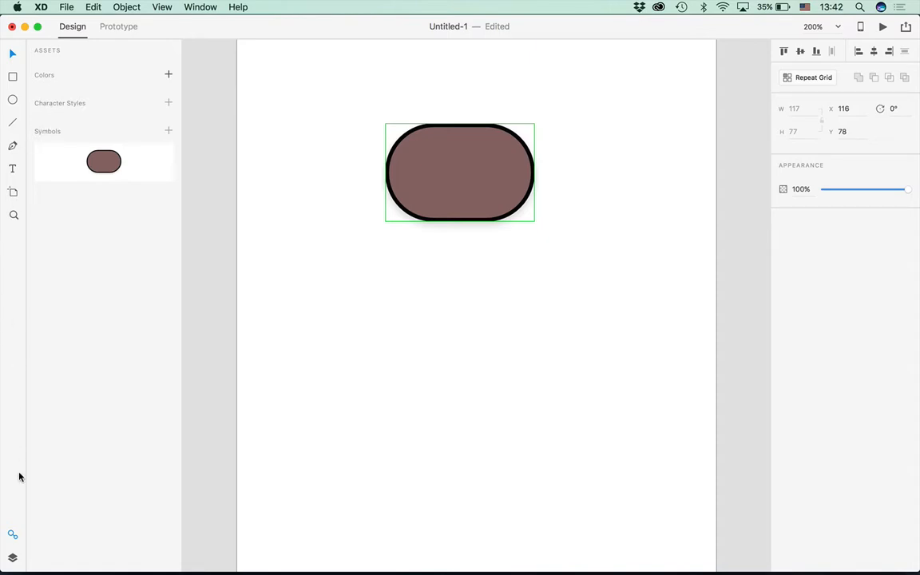
left_click(12, 538)
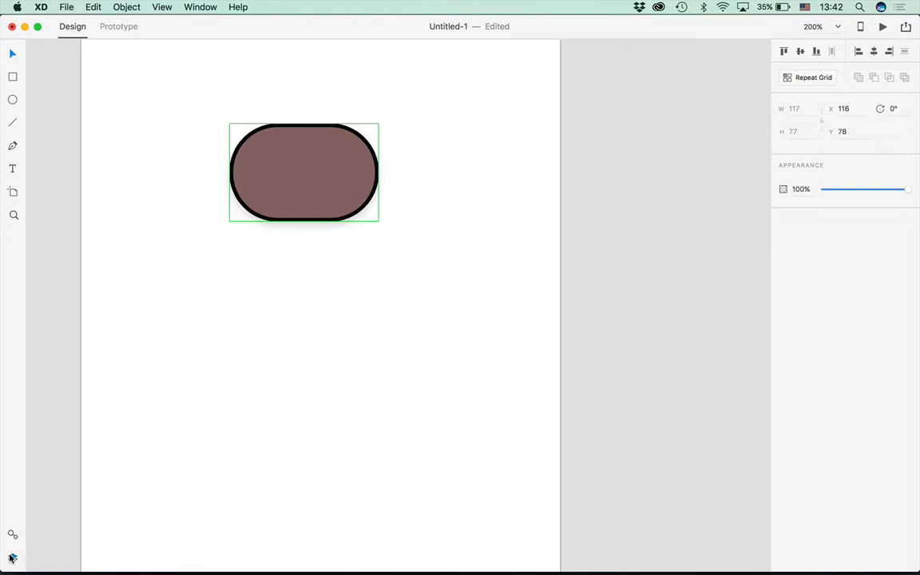
left_click(11, 558)
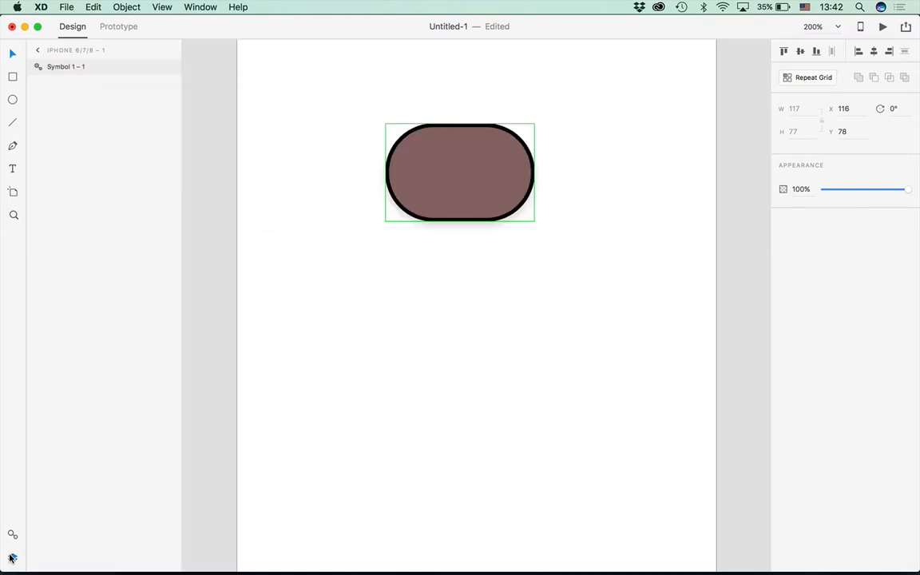
left_click(11, 558)
left_click(11, 558)
left_click(39, 51)
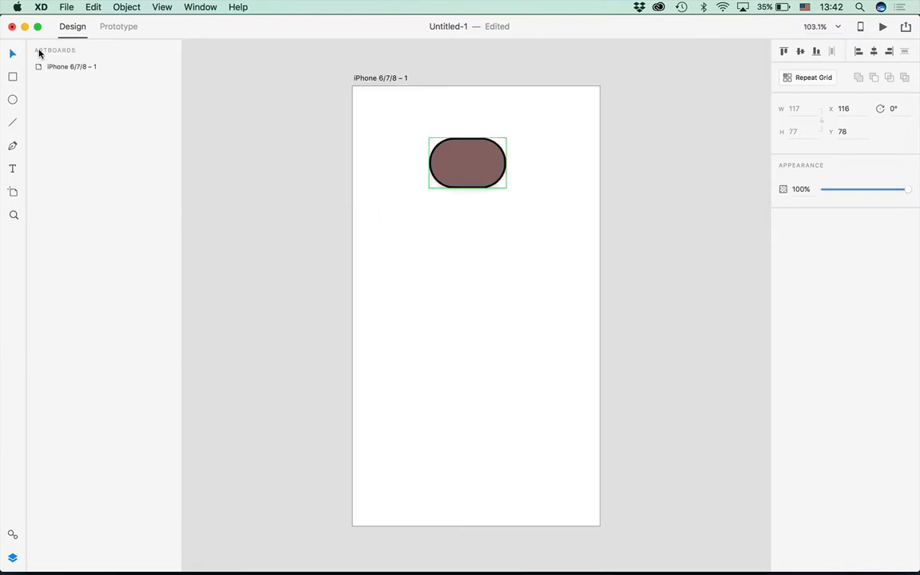
left_click(12, 534)
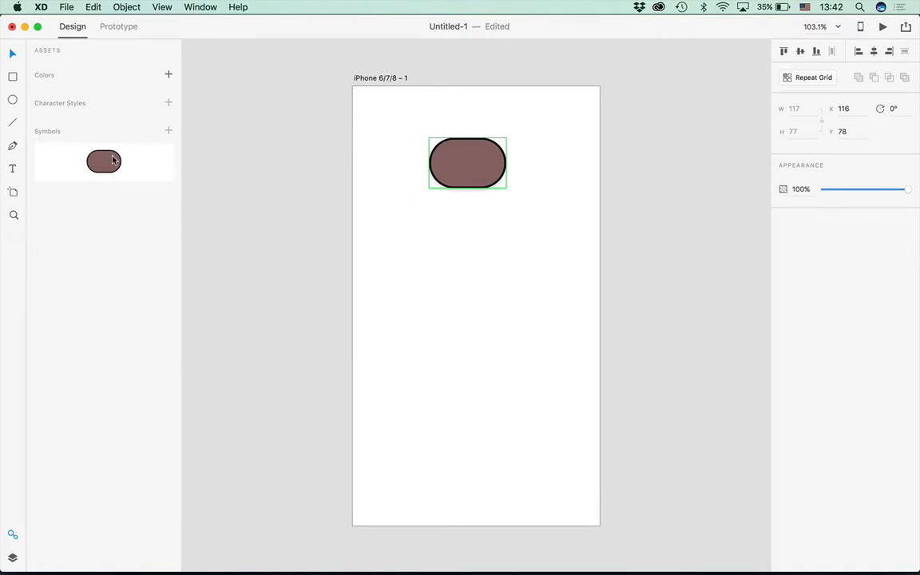
Draw a rectangle about 44 by 91 overlapping the pill's lower half and move it to about X 153, Y 121
left_click(12, 74)
left_click_drag(460, 173, 490, 232)
left_click(11, 54)
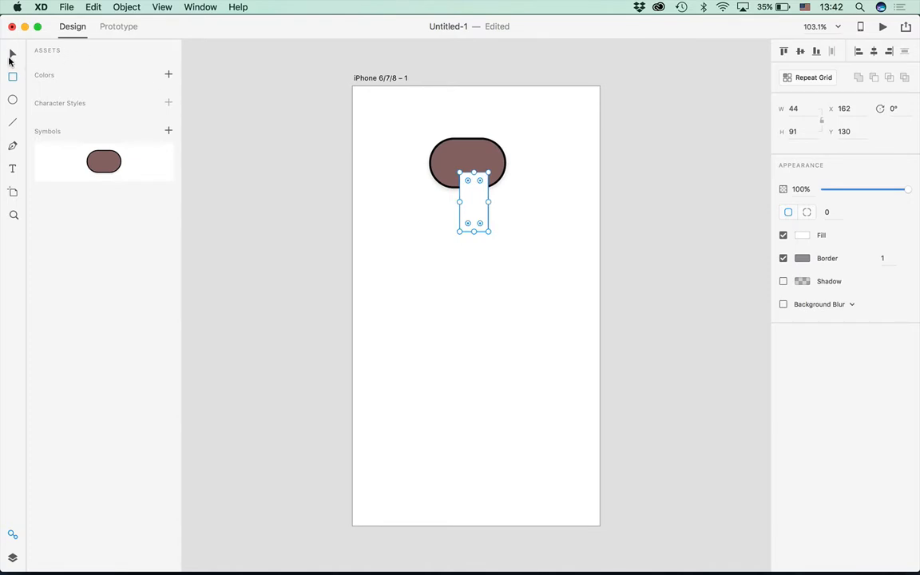
left_click_drag(477, 212, 469, 205)
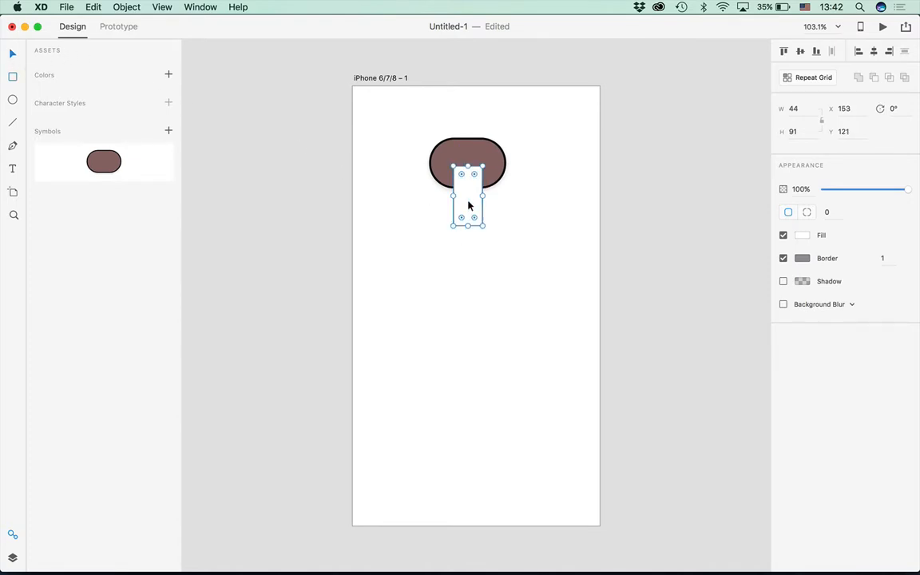
Try vertical-middle and right-edge alignment on the rectangle and pill, finishing with their horizontal centers aligned
left_click(445, 156, "shift")
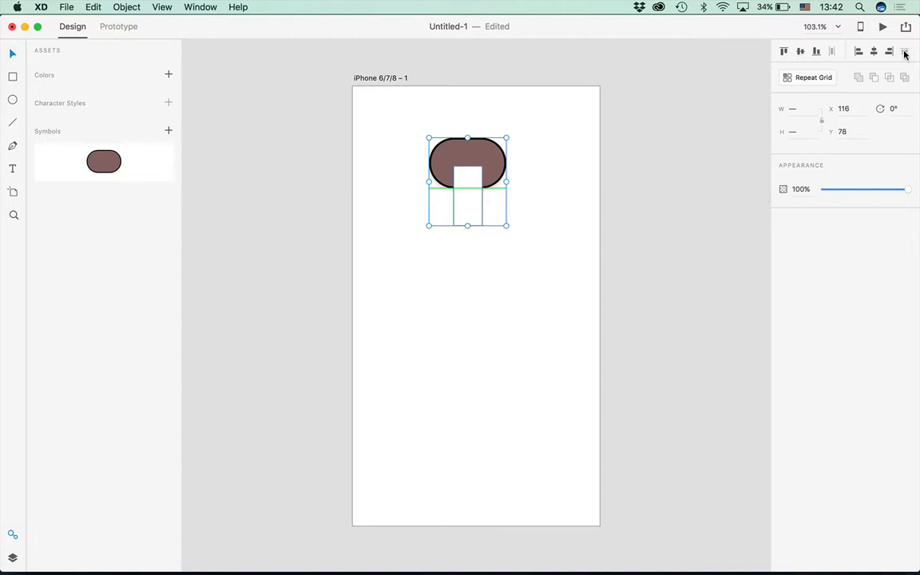
left_click(801, 53)
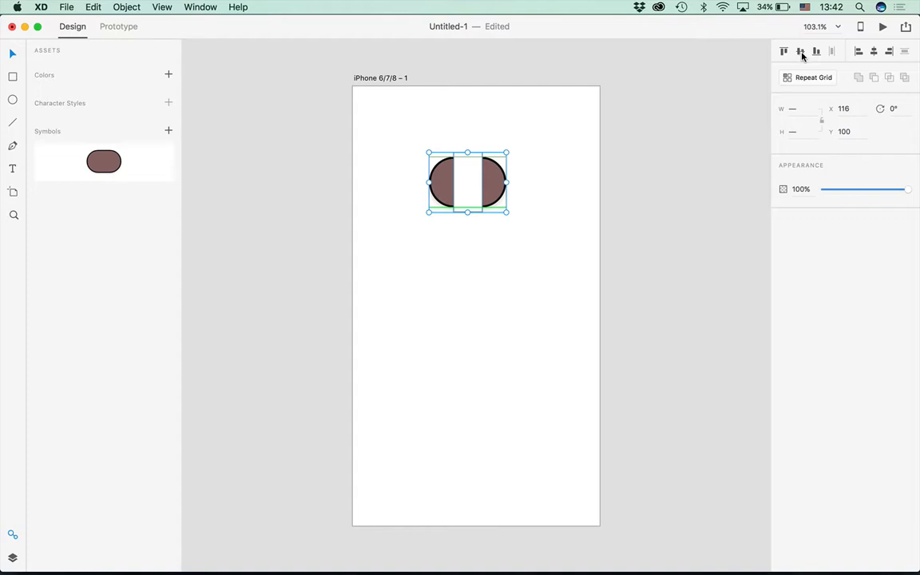
key("super+z")
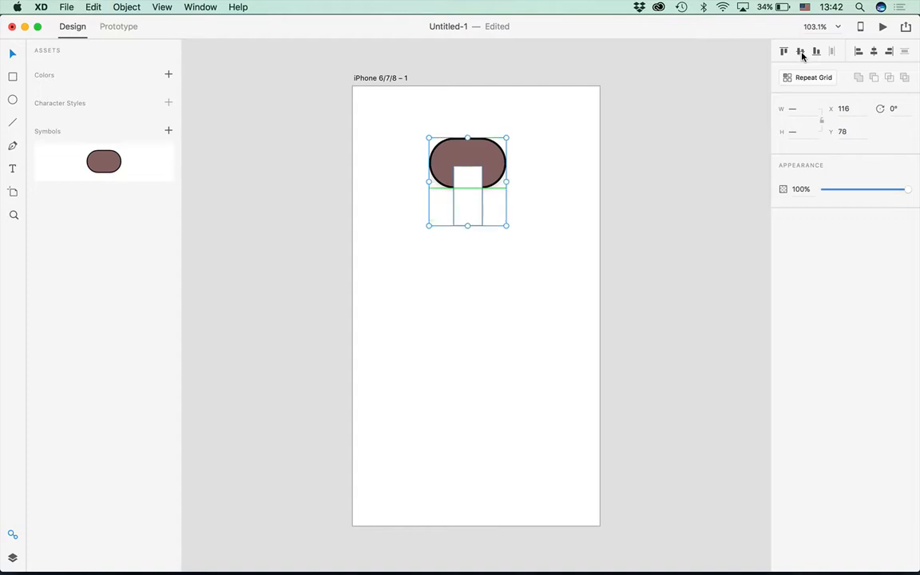
left_click(890, 51)
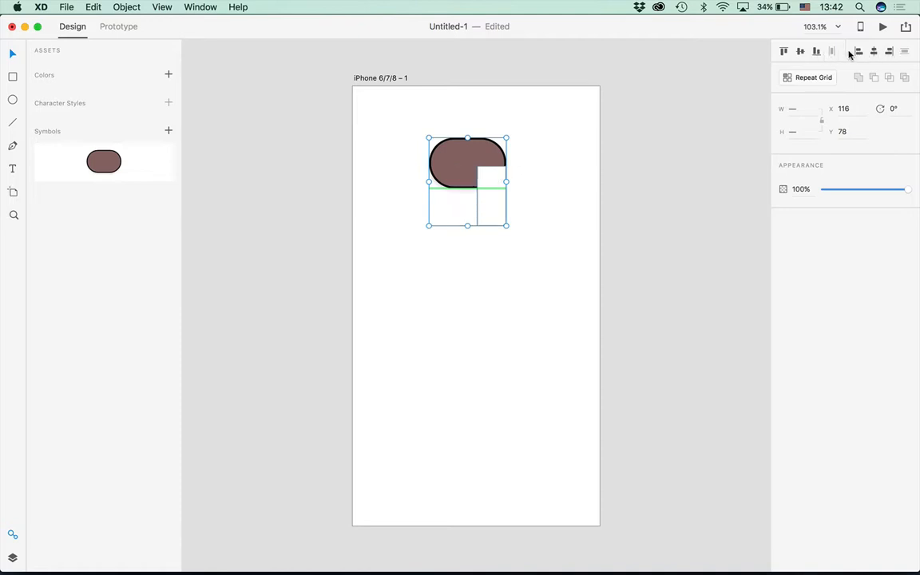
left_click(873, 52)
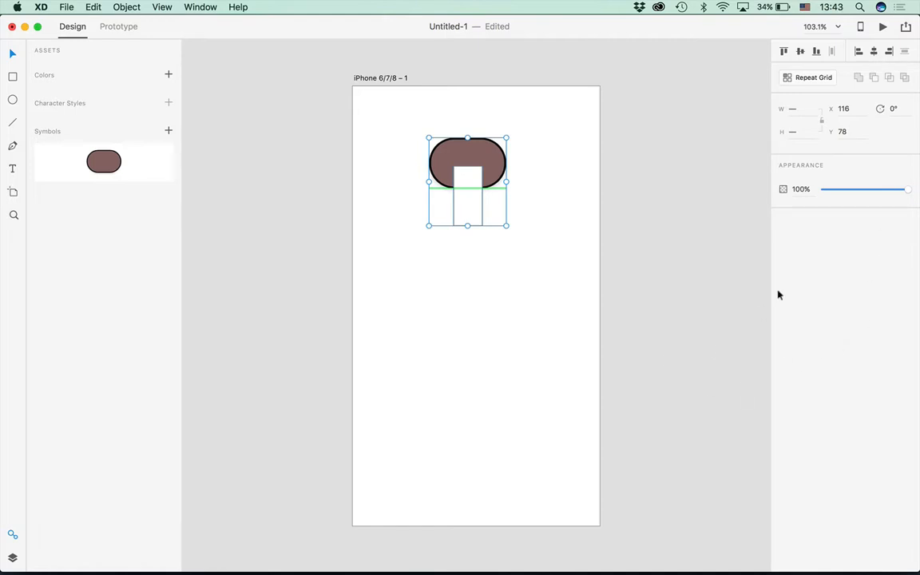
Set the white rectangle's border color to the saved dark red swatch #891C3E
left_click(462, 207)
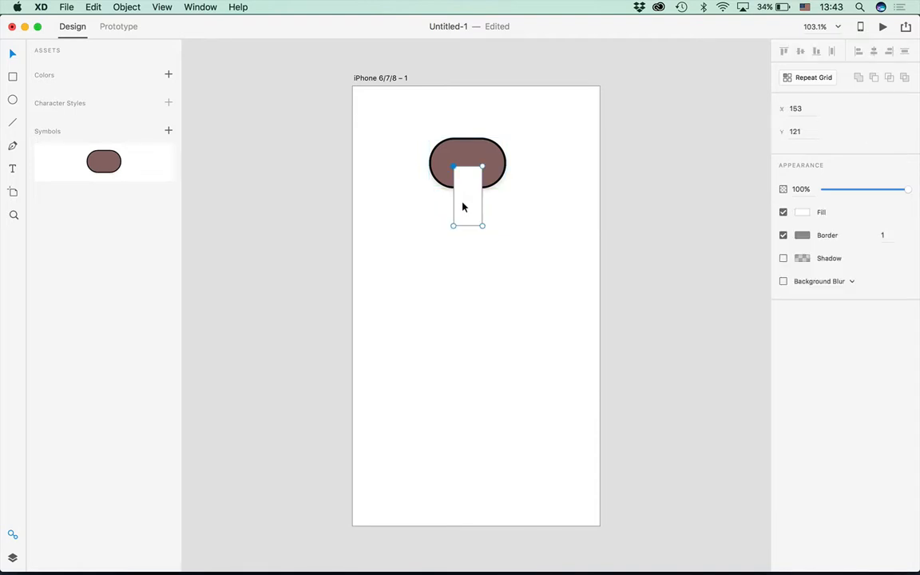
left_click(803, 235)
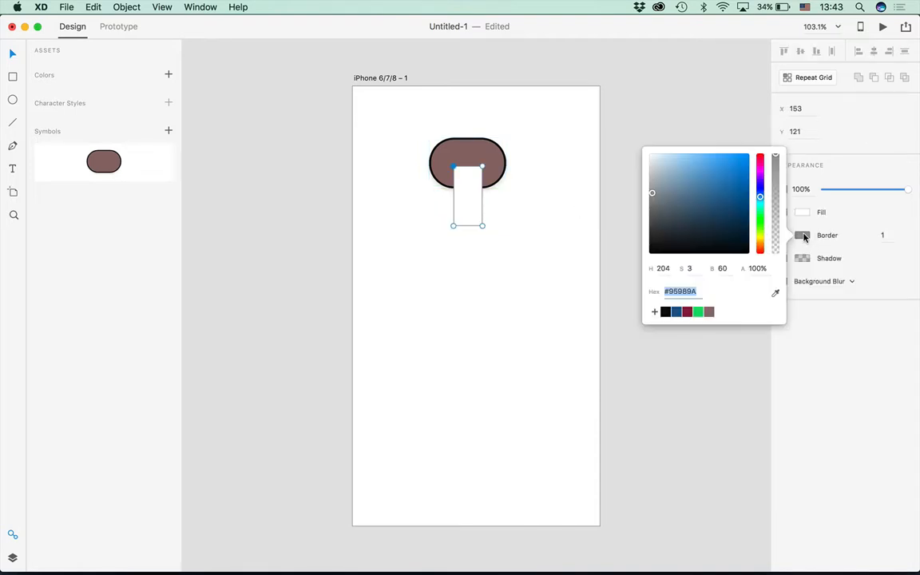
left_click(687, 313)
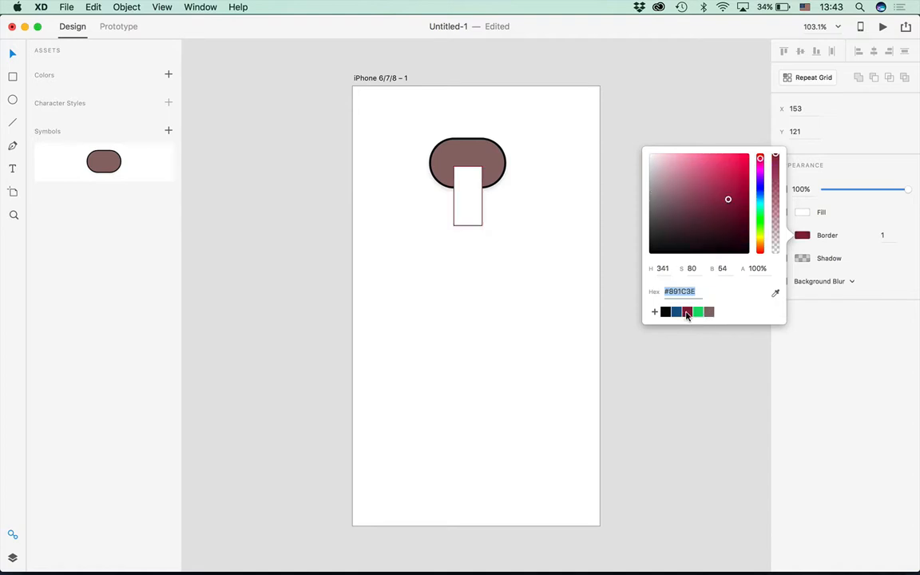
left_click(802, 235)
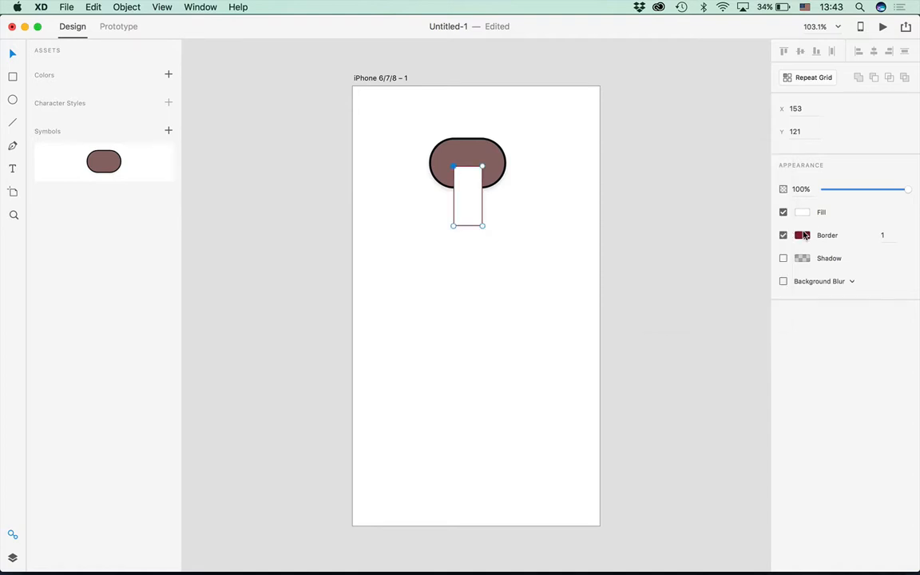
Fill the rectangle with the saved green swatch #2BD96E and deselect it
left_click(803, 234)
left_click(802, 212)
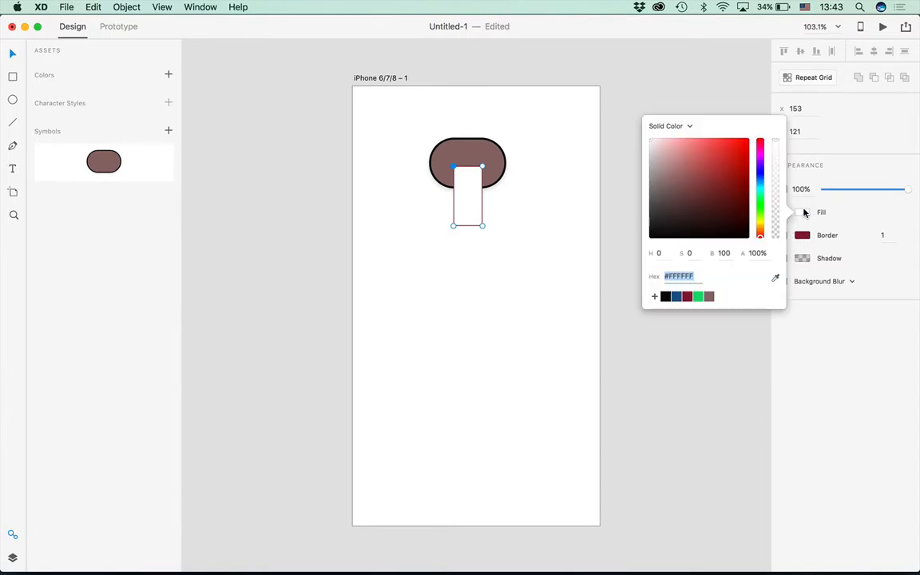
left_click(803, 212)
left_click(803, 212)
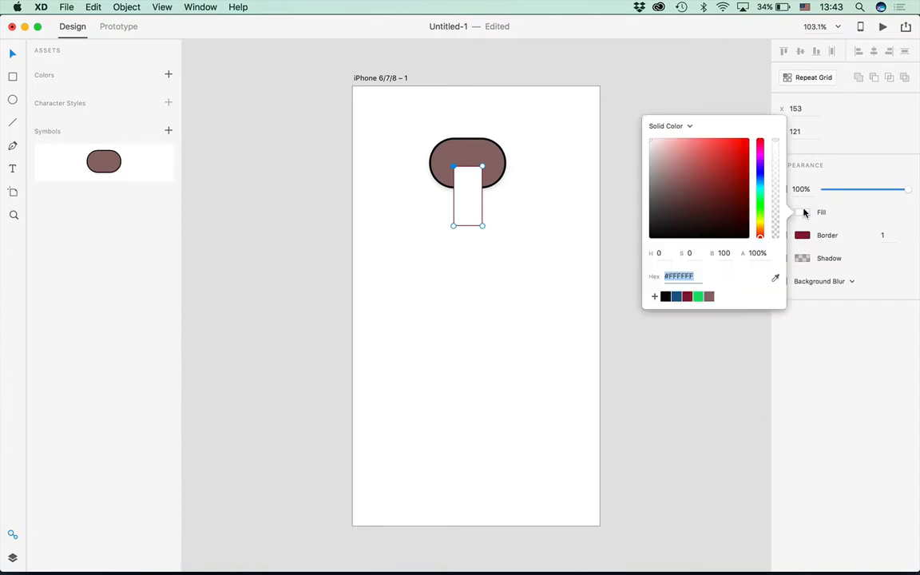
left_click(698, 296)
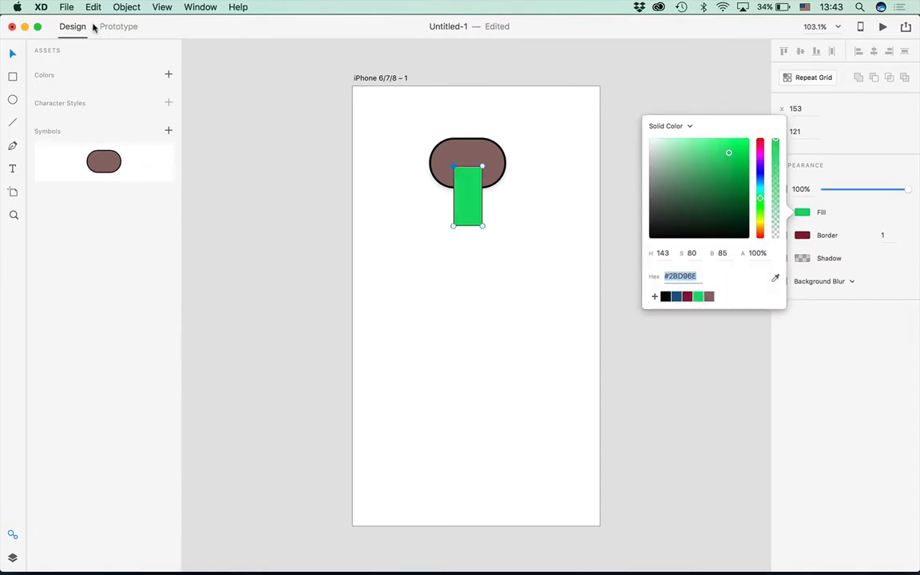
left_click(12, 53)
left_click(417, 261)
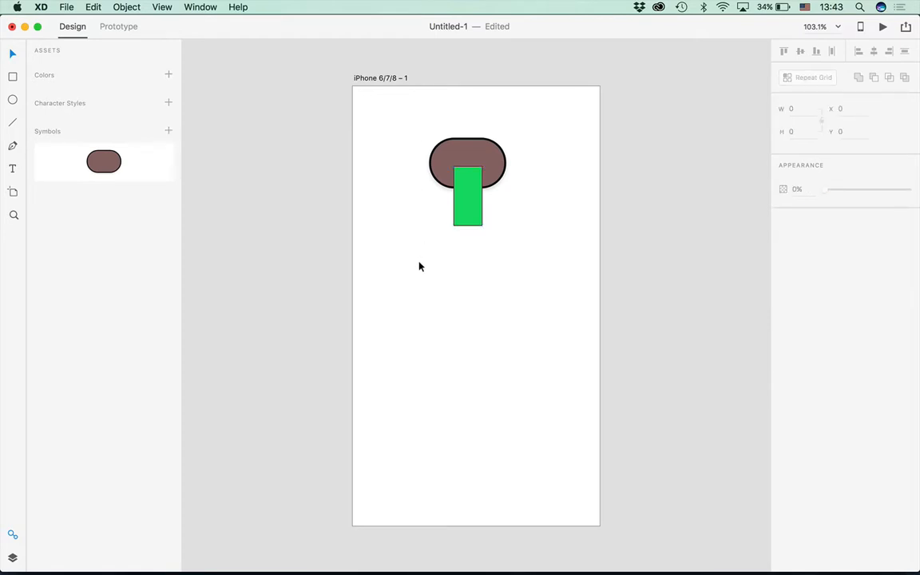
Group the green rectangle with the pill, shift the group to about X 119, Y 93, and make it a symbol
left_click(468, 214)
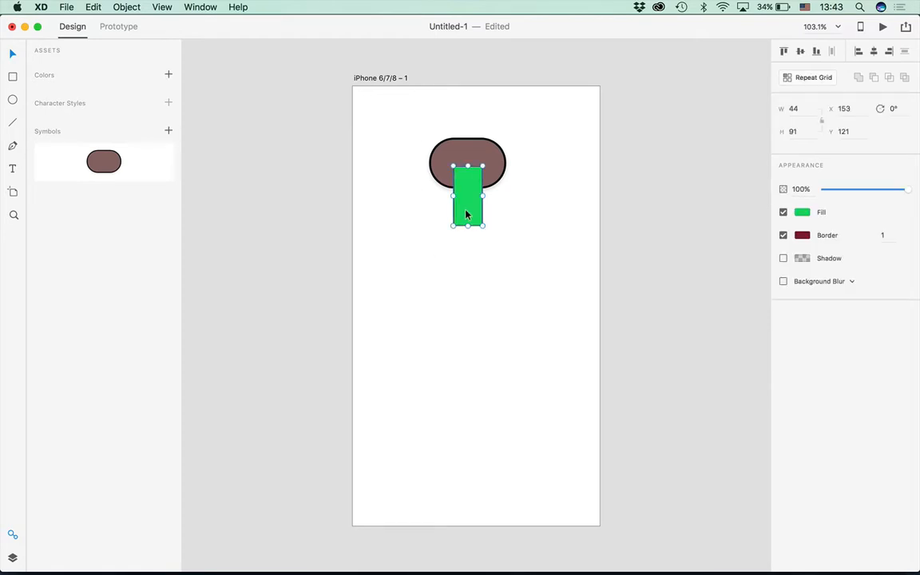
left_click(443, 173, "shift")
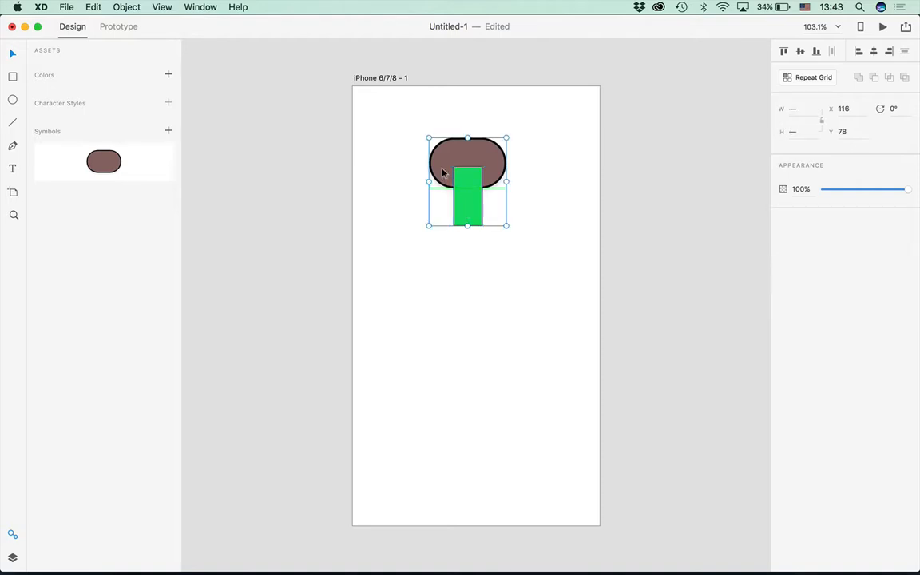
left_click(117, 8)
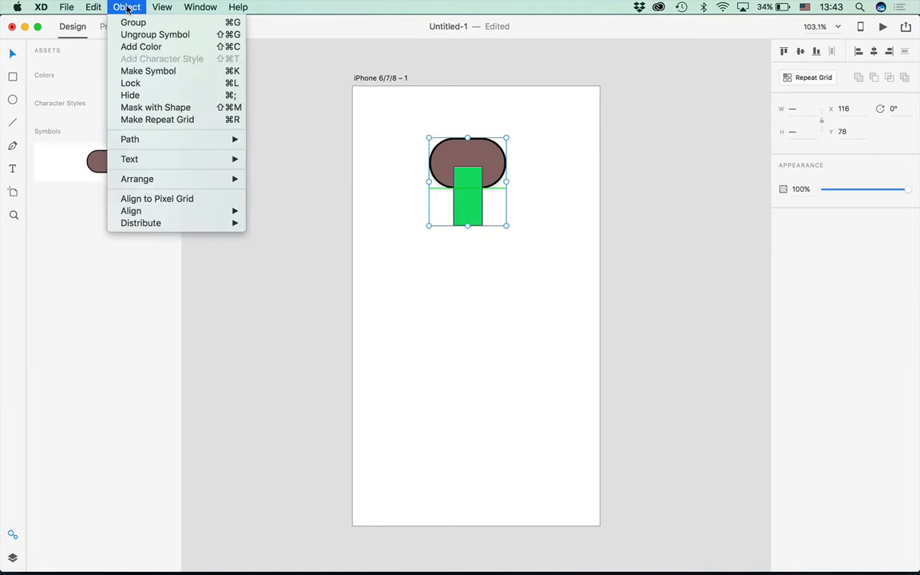
left_click(132, 22)
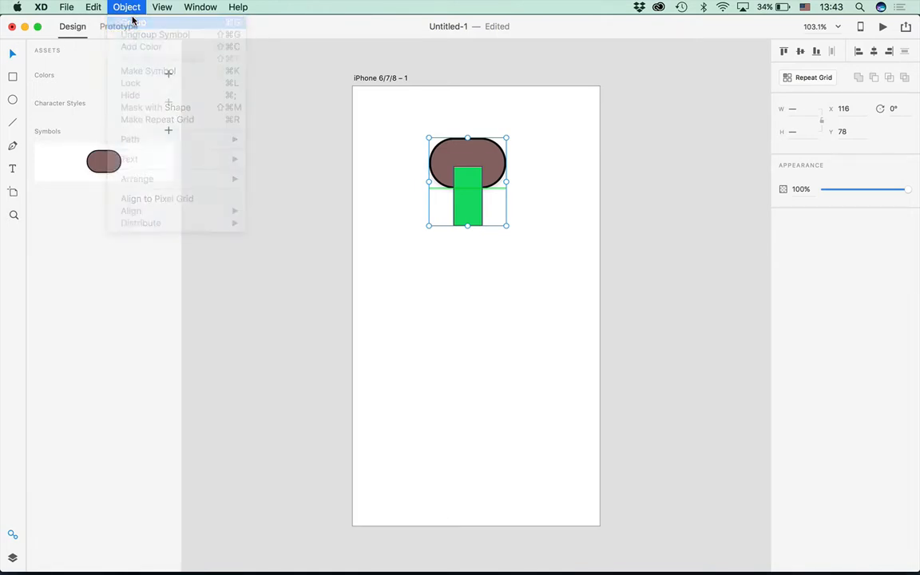
mouse_move(451, 157)
left_mouse_down()
mouse_move(385, 148)
mouse_move(466, 172)
mouse_move(421, 198)
mouse_move(437, 190)
mouse_move(446, 165)
mouse_move(454, 168)
left_mouse_up()
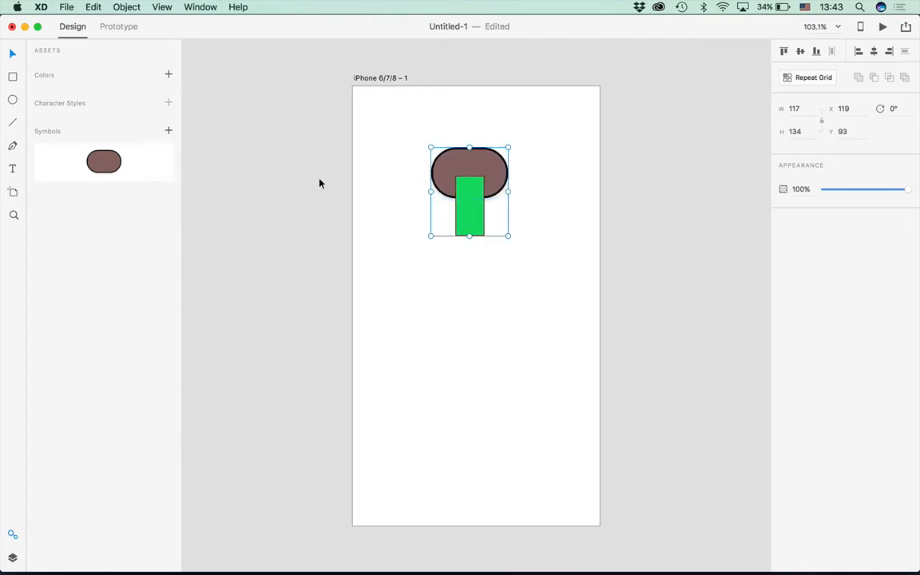
left_click(169, 130)
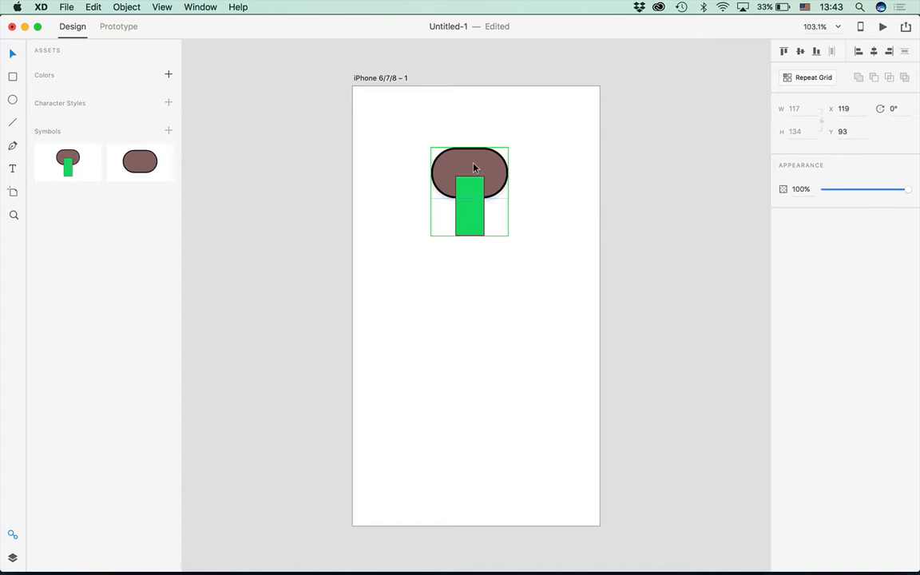
Move the combined symbol to the artboard's upper left and duplicate it twice down the column at X 22, about Y 180 and Y 373
left_click_drag(474, 168, 408, 228)
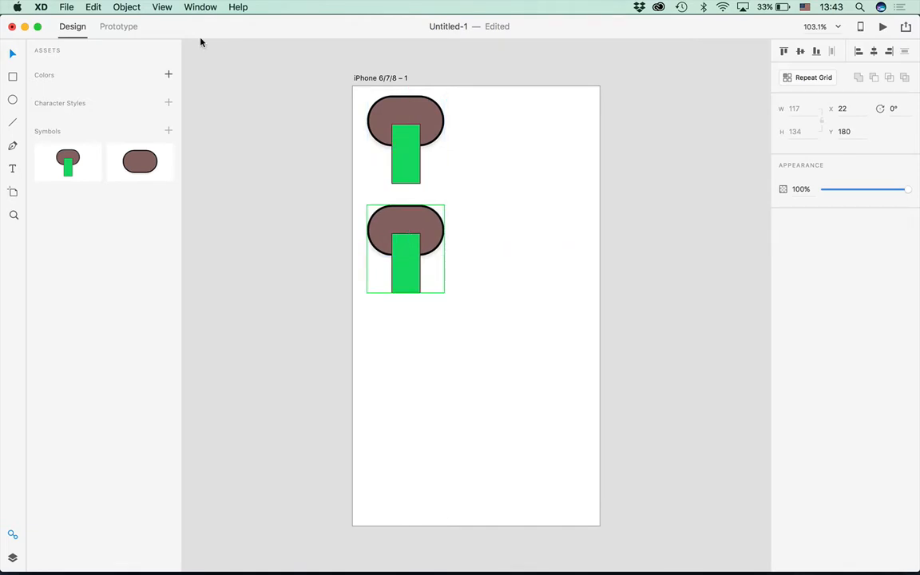
left_click(126, 7)
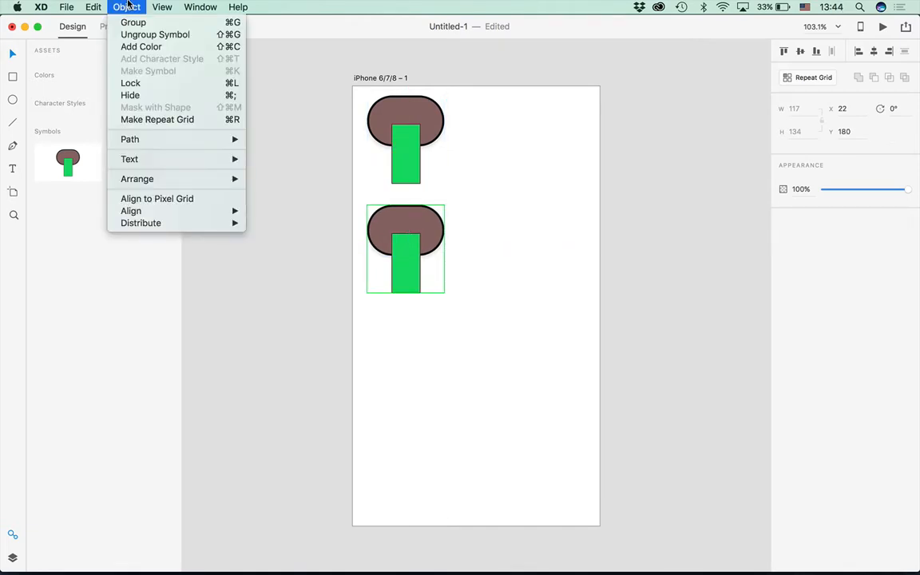
mouse_move(145, 226)
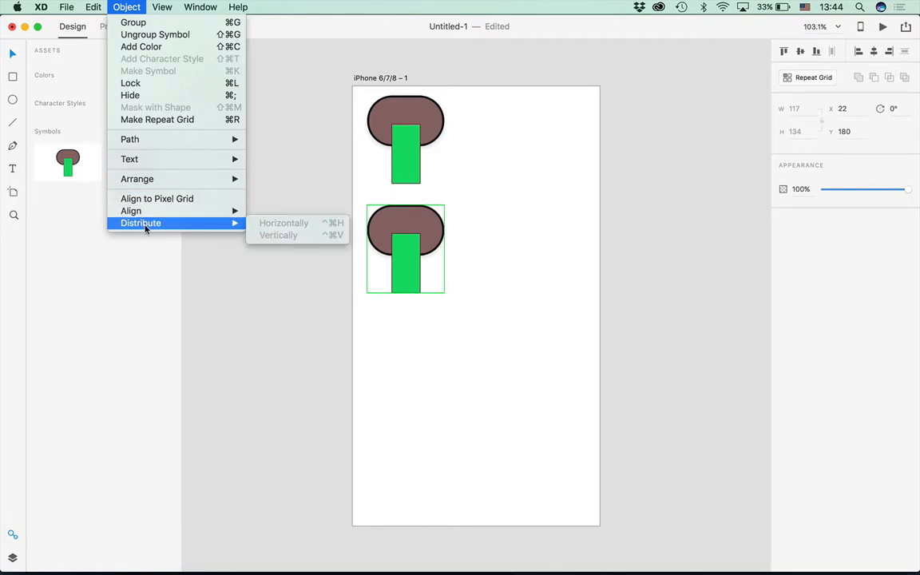
left_click(68, 217)
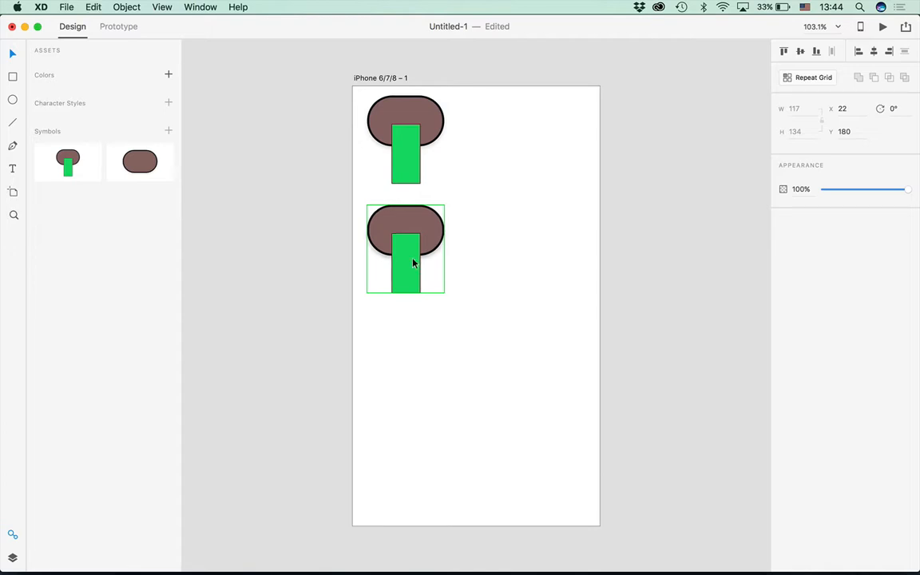
left_click_drag(410, 259, 408, 386)
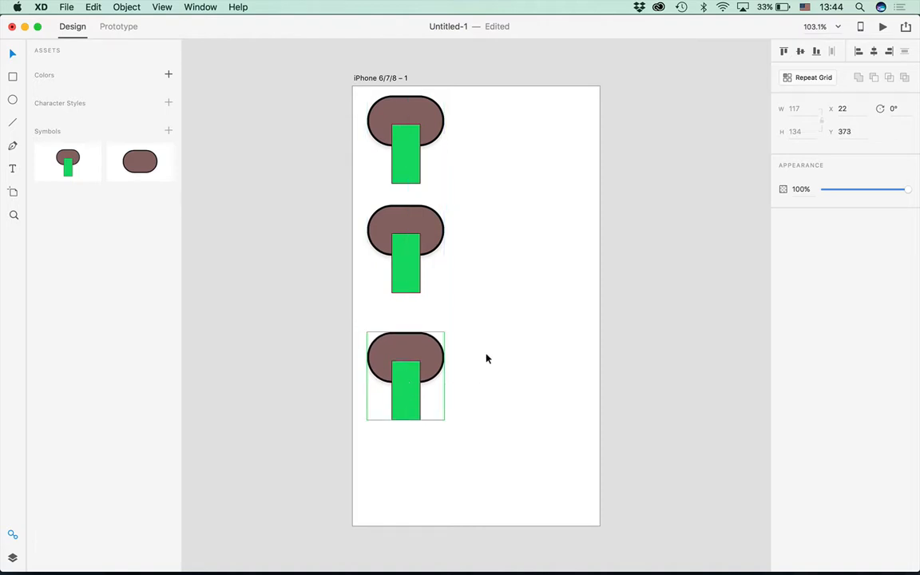
Fill the pill inside the topmost symbol with red #EA1B1B and deselect it
left_click(399, 118)
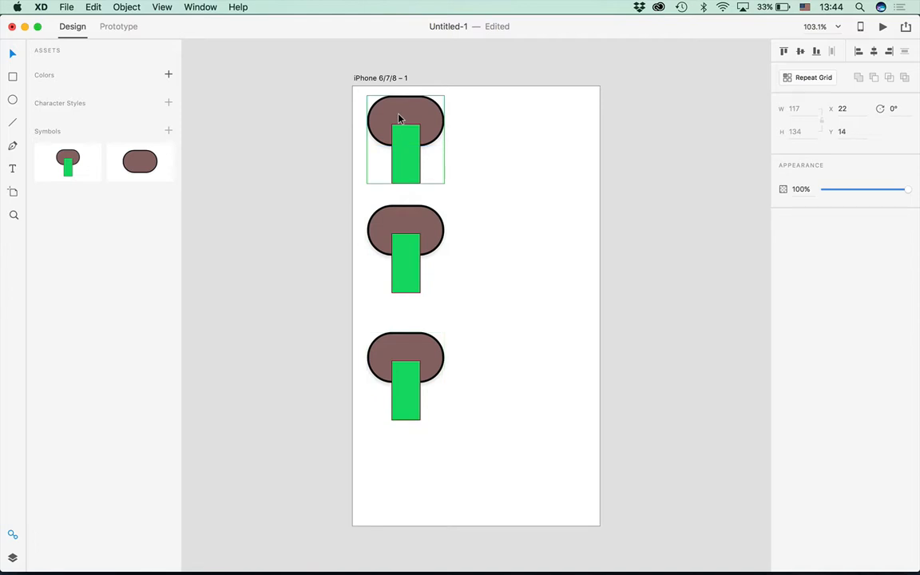
double_click(399, 118)
left_click(399, 118)
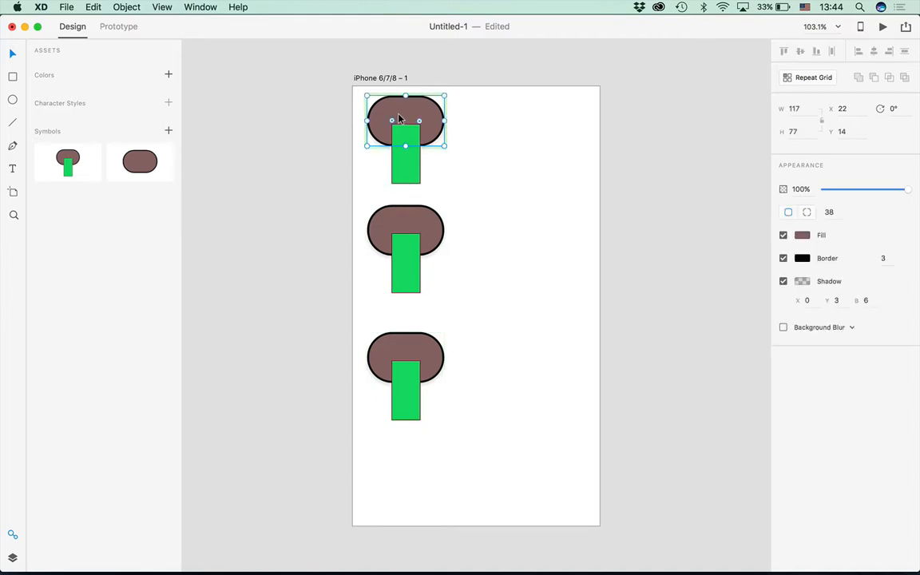
left_click(802, 235)
left_click(737, 169)
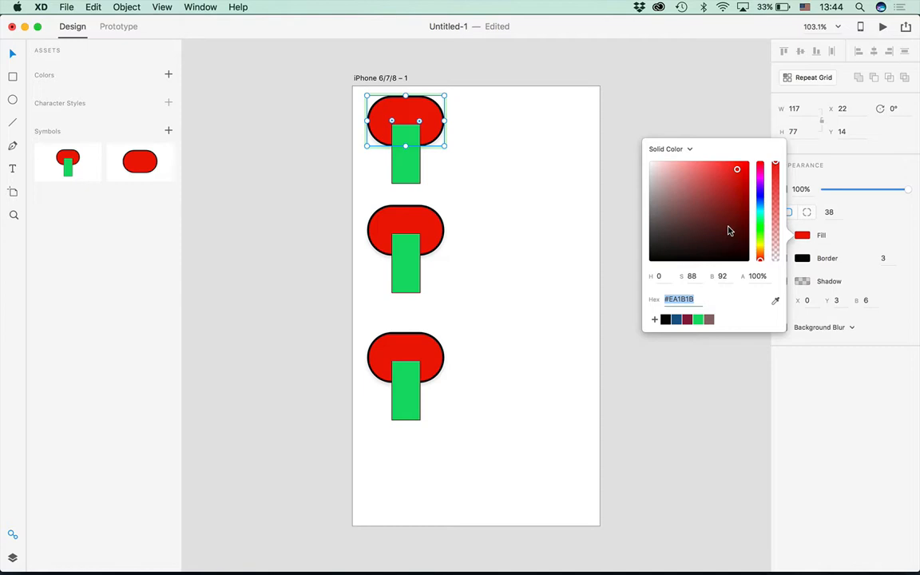
left_click(406, 170)
left_click(485, 180)
Ungroup the topmost symbol into its separate pill and rectangle
left_click(411, 156)
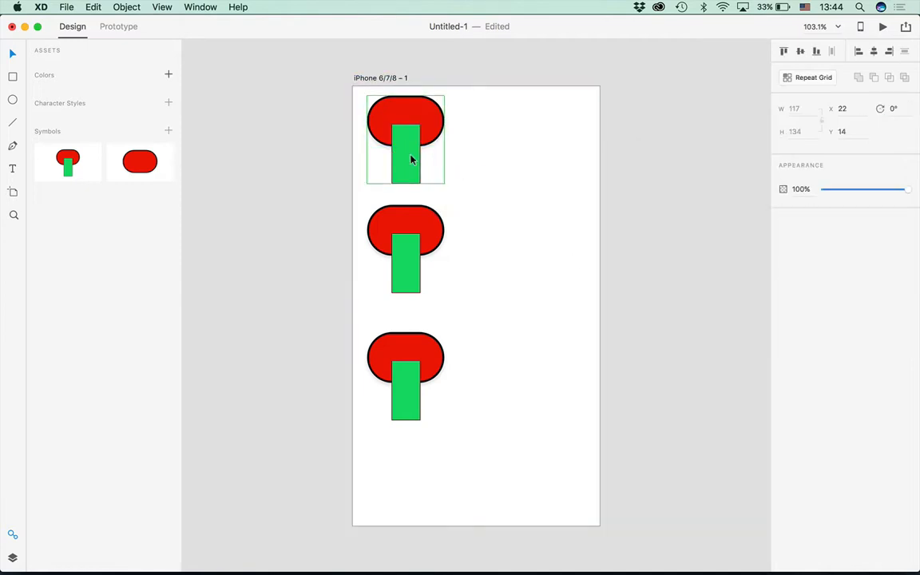
left_click(126, 7)
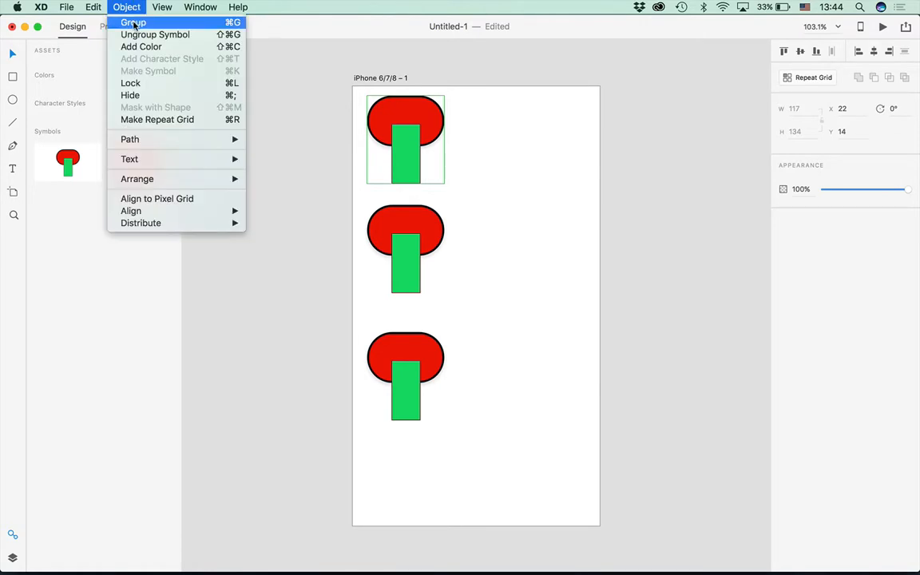
left_click(127, 36)
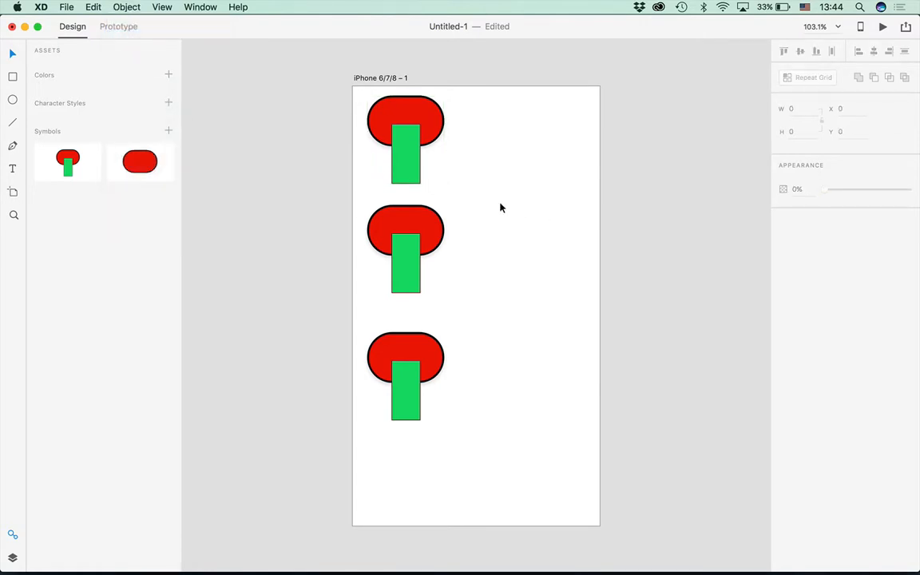
Fill the ungrouped green rectangle below the topmost pill with blue #5991DD
left_click(405, 167)
double_click(405, 167)
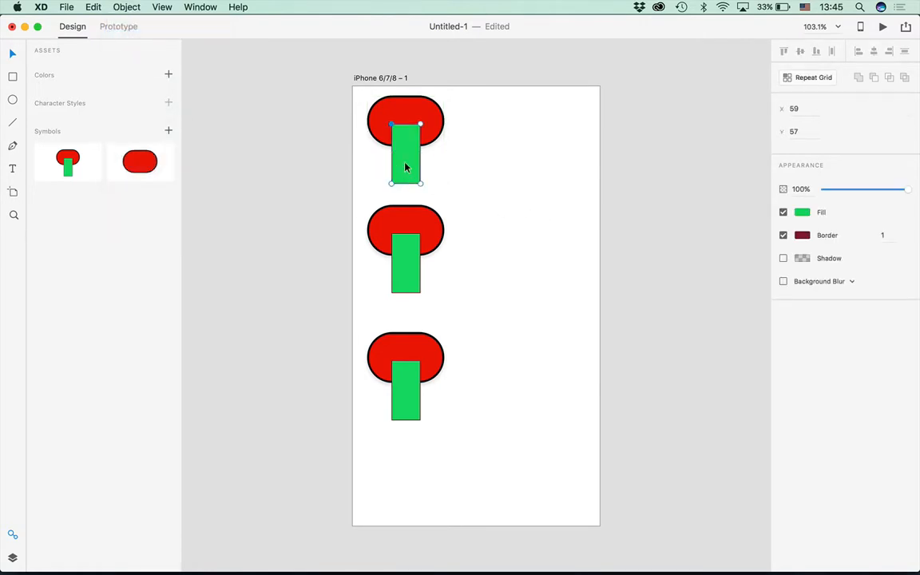
left_click(802, 211)
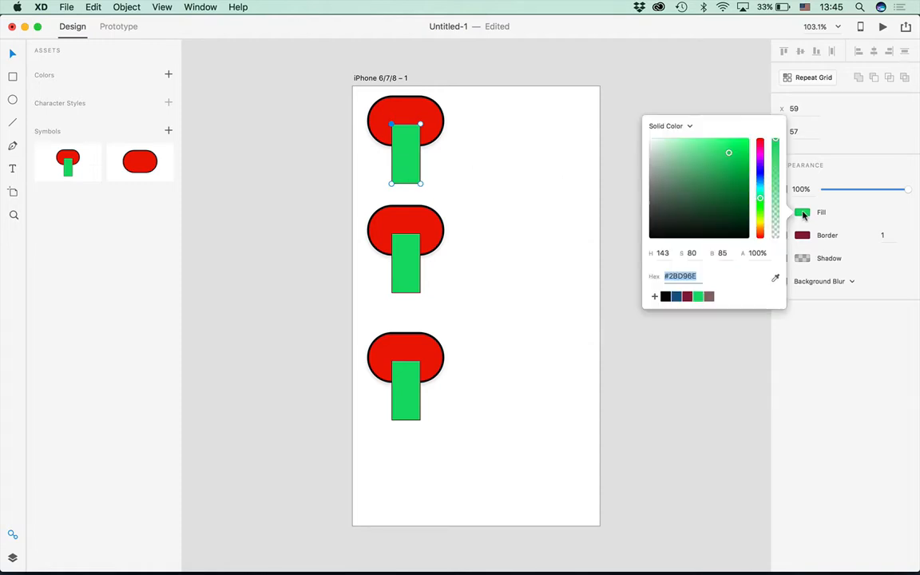
left_click(760, 179)
left_click(708, 151)
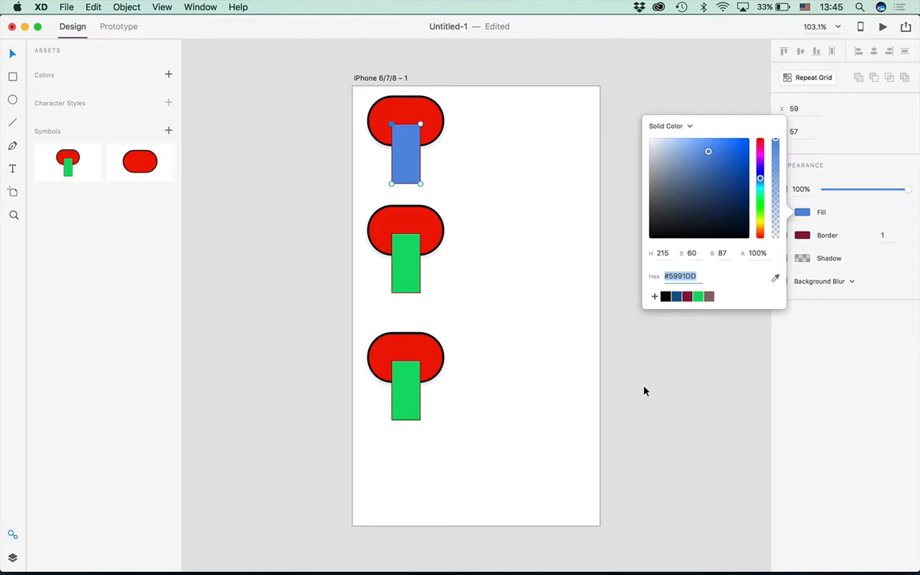
Delete all the pills, rectangles and combined symbols from the artboard
left_click_drag(359, 99, 462, 503)
key("Delete")
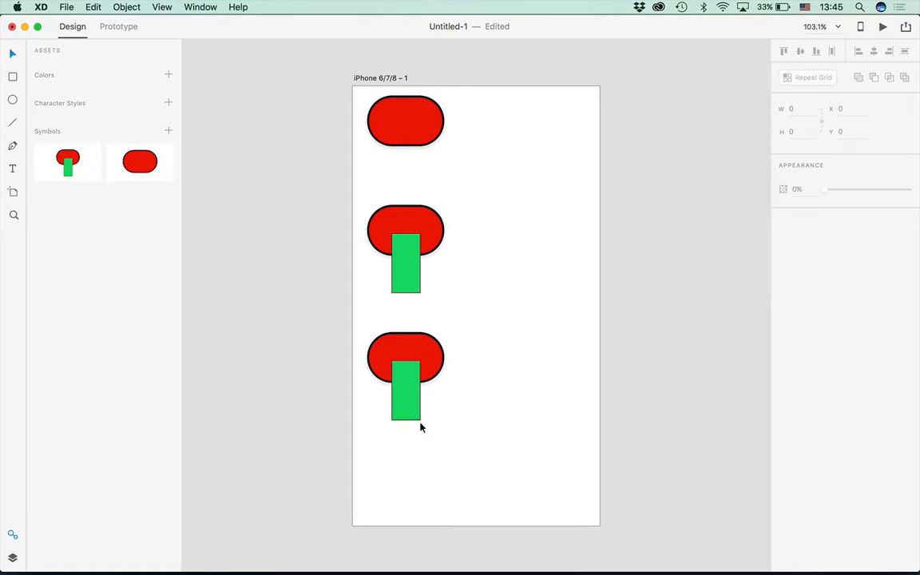
left_click_drag(361, 108, 454, 472)
key("Delete")
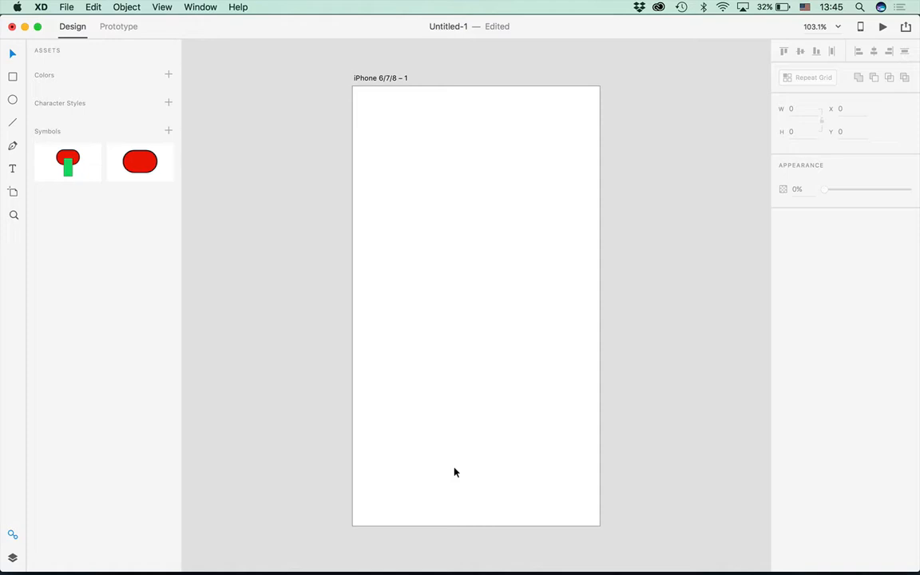
Fill the artboard with dark red #9D3C3C, save that color to the assets, and deselect the artboard
left_click(425, 233)
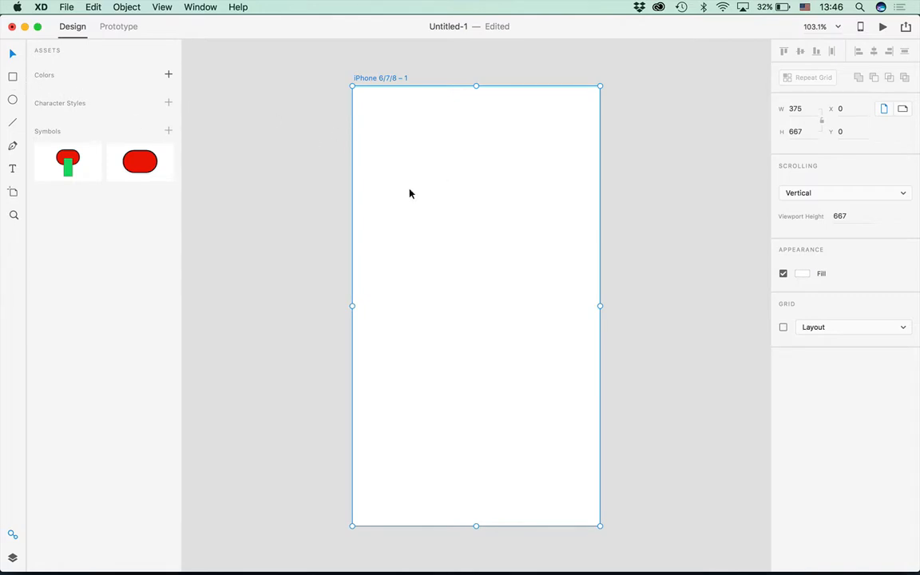
left_click(802, 274)
left_click(710, 237)
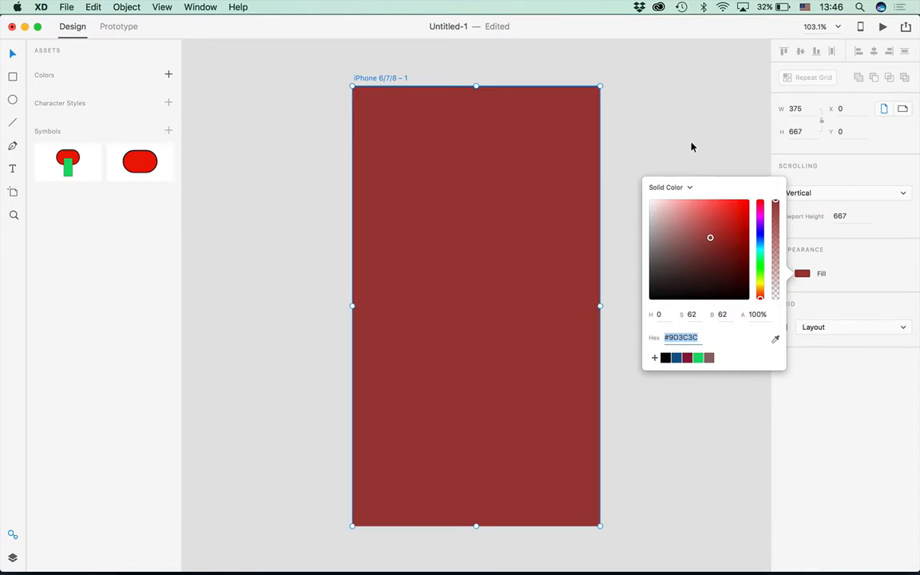
left_click(168, 76)
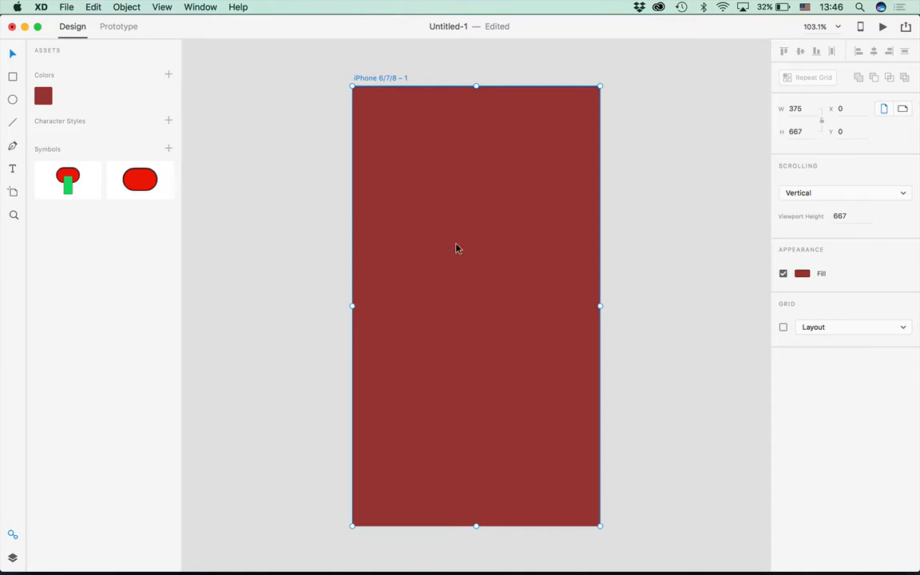
left_click(303, 231)
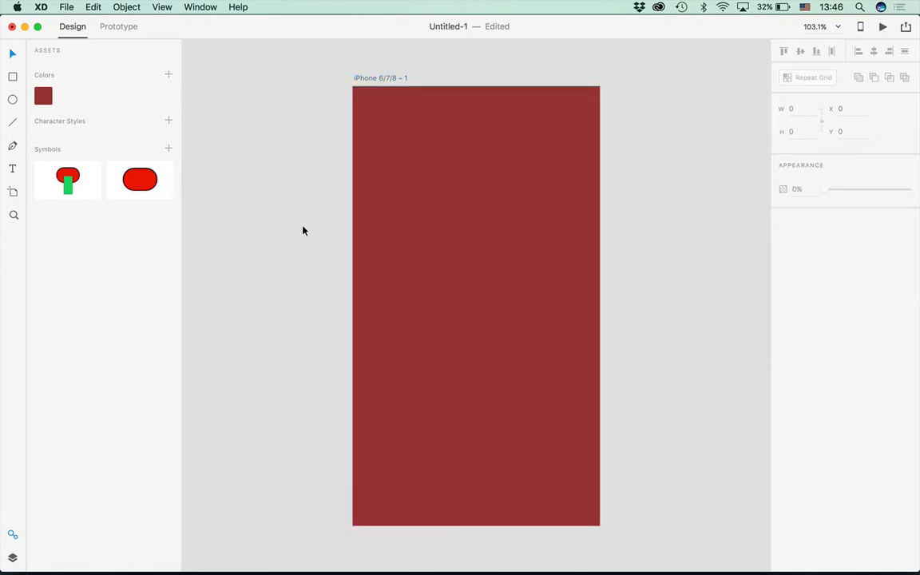
Draw a circle about 128 by 128 in the artboard's upper left, at about X 60, Y 82
left_click(12, 101)
mouse_move(434, 183)
left_mouse_down()
mouse_move(525, 281)
mouse_move(550, 286)
mouse_move(511, 236)
left_mouse_up()
left_click_drag(506, 221, 513, 226)
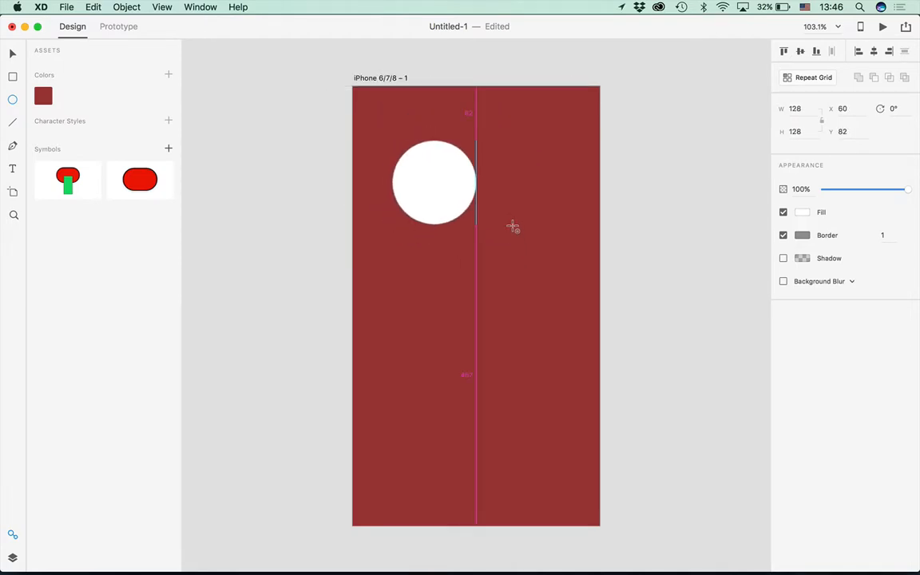
left_click_drag(512, 227, 513, 228)
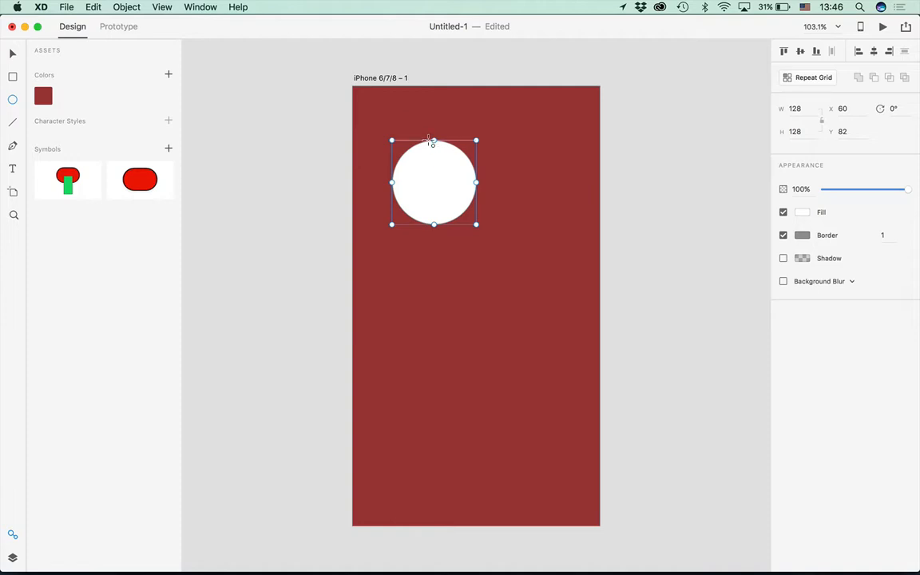
Edit the circle's anchors and pull the top one straight up to form an egg shape
left_click(12, 53)
double_click(434, 164)
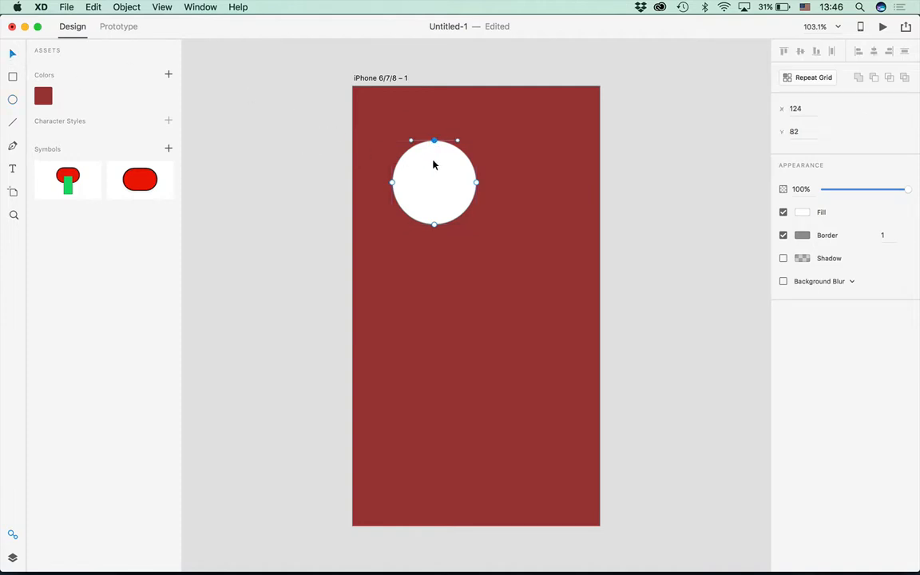
mouse_move(434, 226)
left_mouse_down()
mouse_move(435, 256)
mouse_move(434, 180)
mouse_move(436, 276)
mouse_move(436, 214)
mouse_move(433, 224)
left_mouse_up()
left_click_drag(434, 143, 434, 116)
Shift the egg's top and side anchors down together, lower the bottom anchor, and place the top anchor at about Y 148
left_click(477, 183, "shift")
left_click(392, 183, "shift")
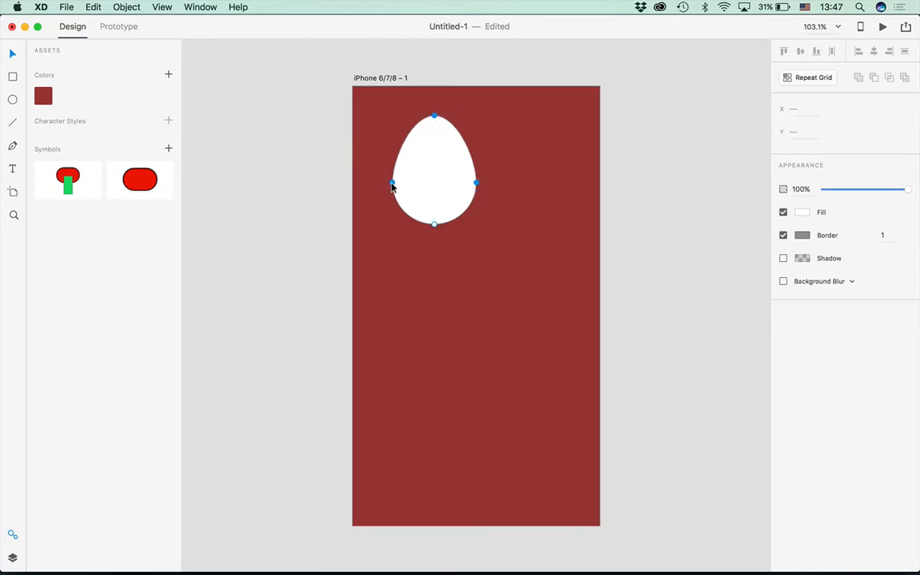
left_click_drag(433, 119, 435, 169)
left_click_drag(434, 229, 434, 268)
left_click_drag(435, 167, 434, 185)
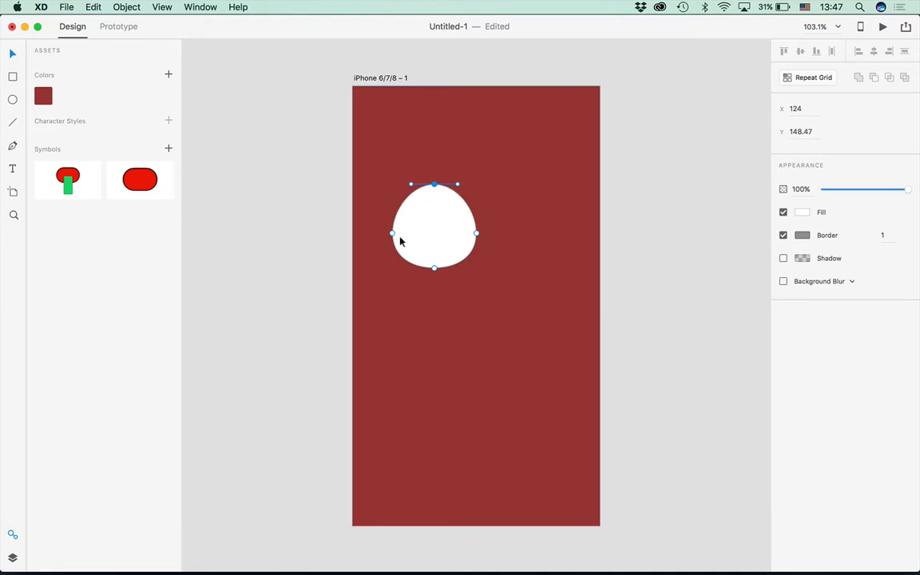
Widen the shape slightly with its side anchors, lower both together, and raise the top anchor to about Y 119
left_click_drag(393, 233, 397, 234)
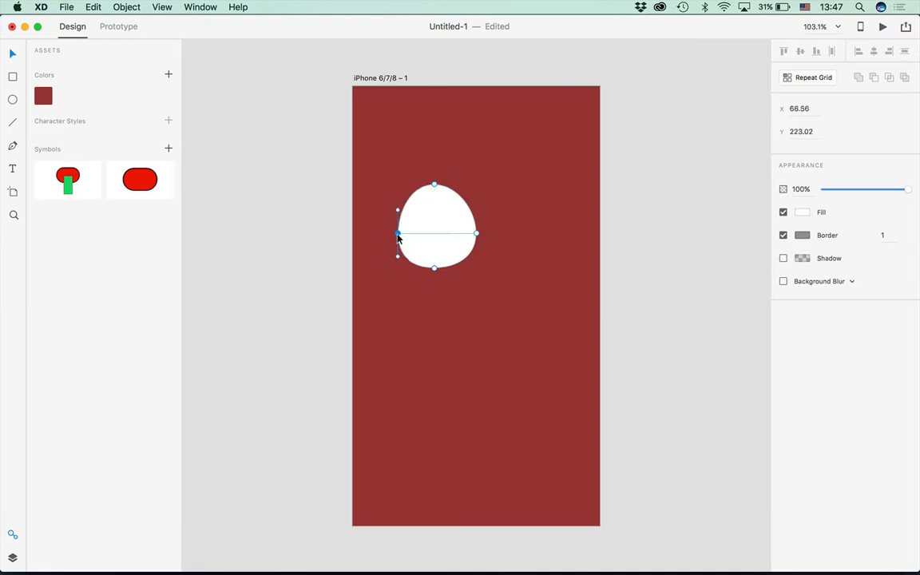
mouse_move(475, 234)
left_mouse_down()
mouse_move(461, 234)
mouse_move(477, 232)
left_mouse_up()
left_click_drag(398, 233, 389, 234)
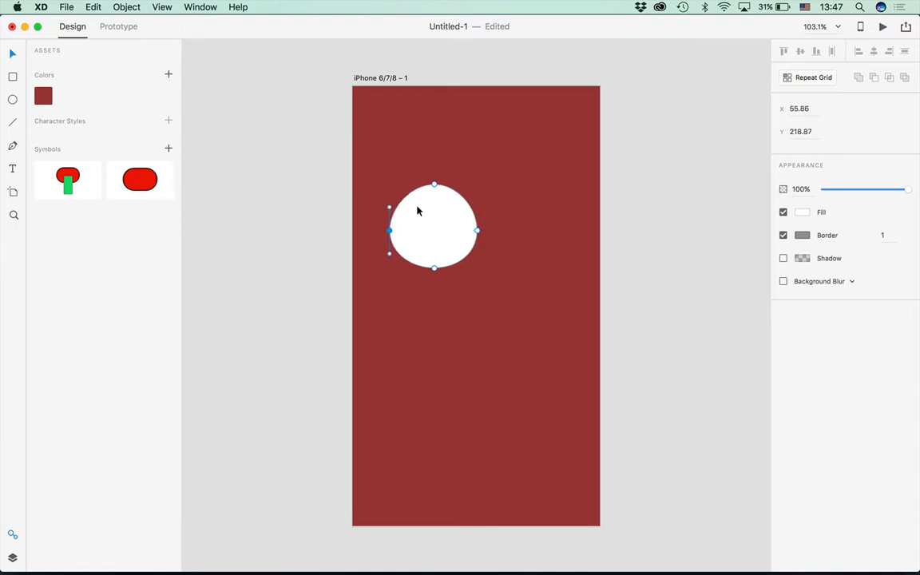
left_click(477, 232, "shift")
mouse_move(477, 232)
left_mouse_down()
mouse_move(504, 231)
mouse_move(447, 242)
mouse_move(477, 236)
left_mouse_up()
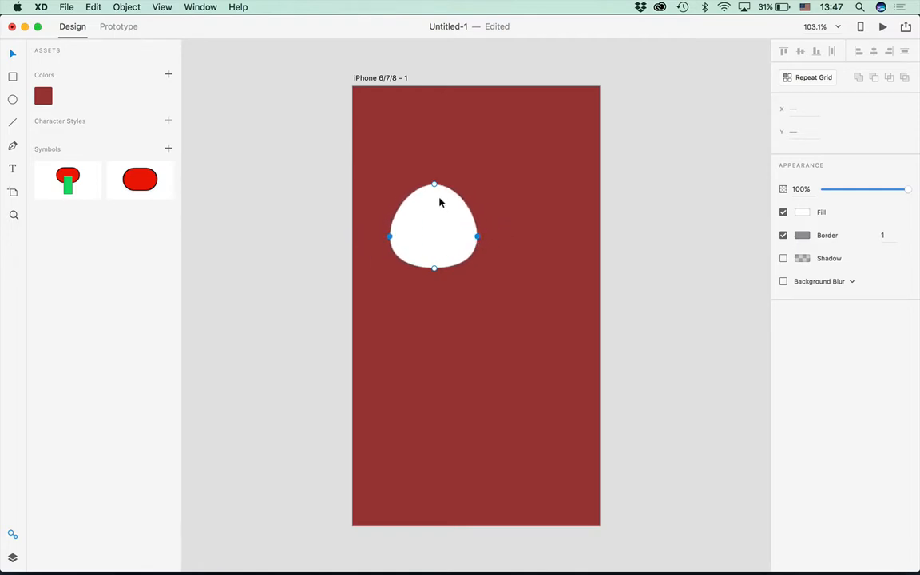
mouse_move(434, 185)
left_mouse_down()
mouse_move(436, 200)
mouse_move(435, 159)
mouse_move(434, 167)
left_mouse_up()
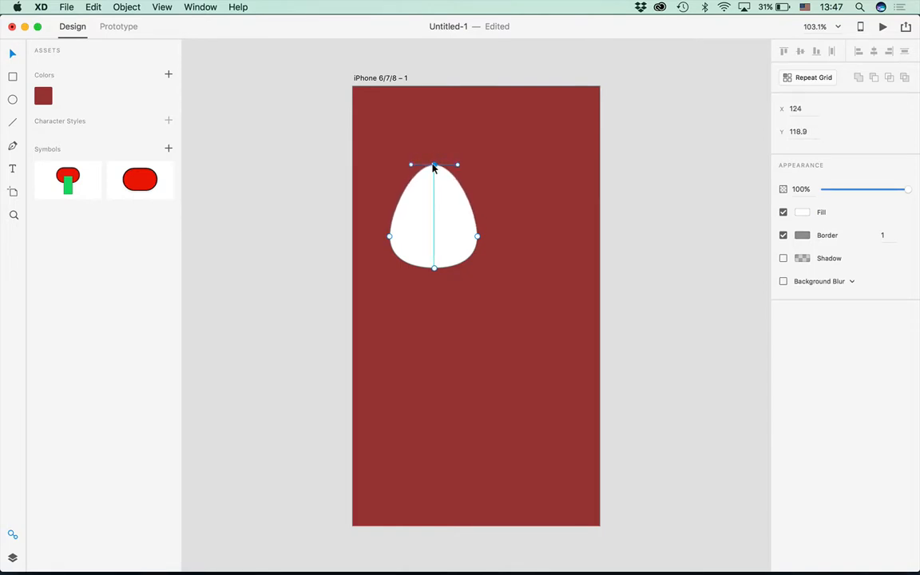
Fill the egg shape with a medium blue-violet color
left_click(800, 212)
left_click(759, 171)
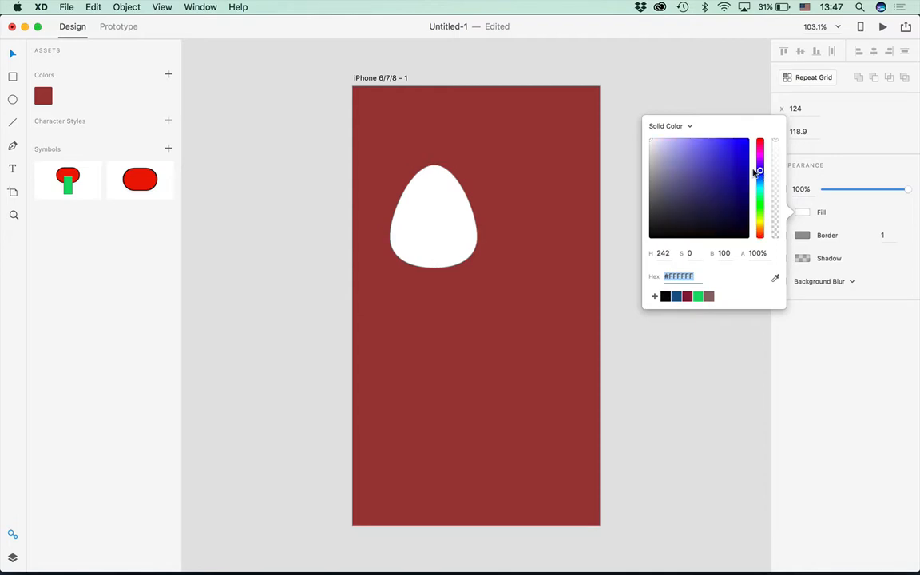
left_click(709, 167)
left_click(851, 211)
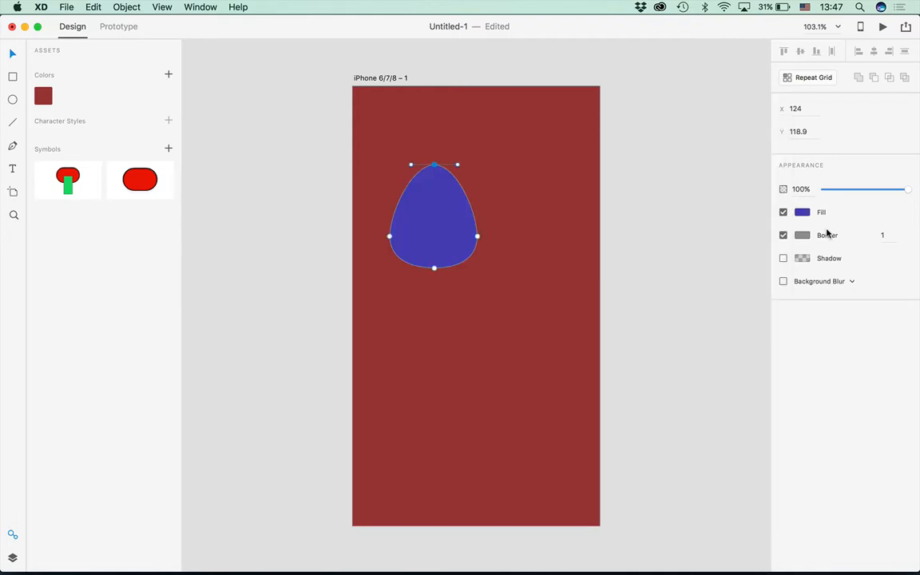
Give the egg shape a black #050505 border of size 4 and lower its top anchor to about Y 138
left_click(817, 235)
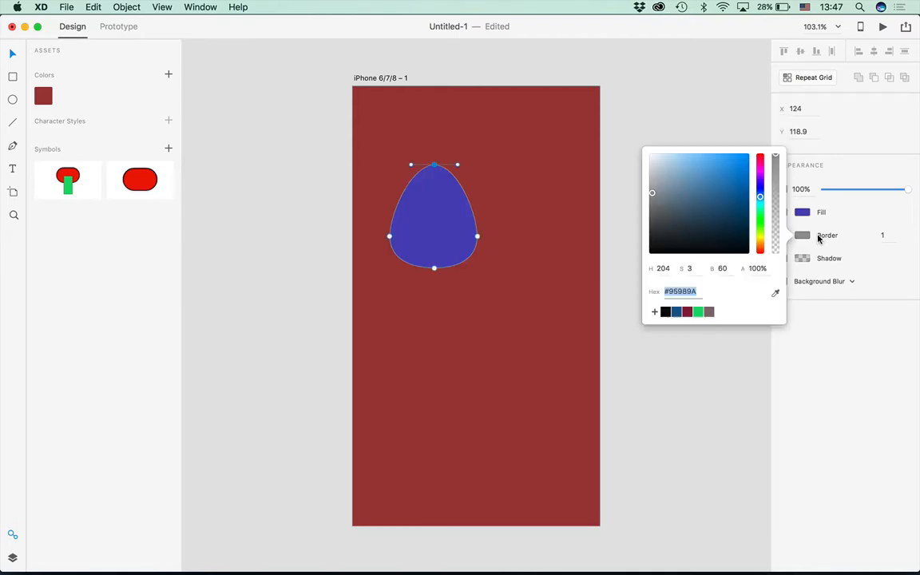
left_click(665, 312)
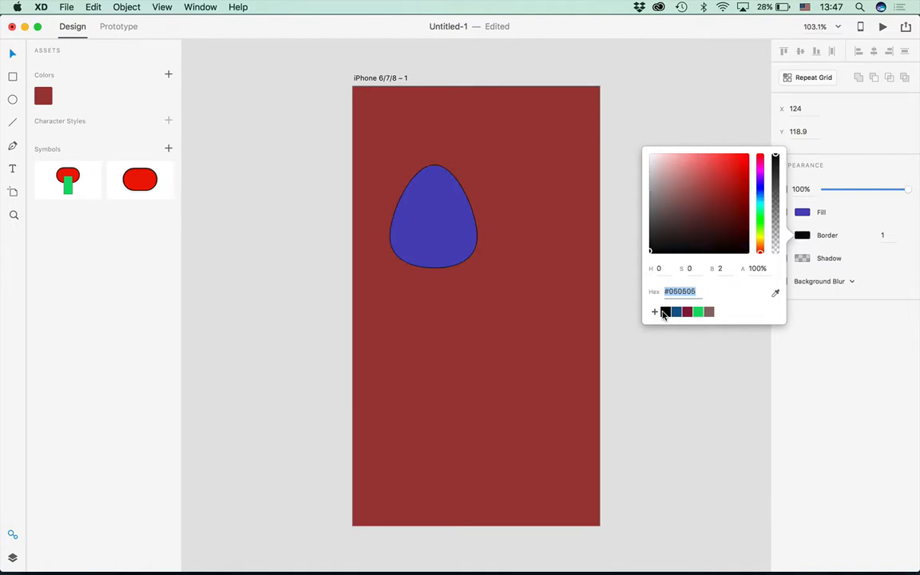
left_click(885, 234)
type("4")
left_click(431, 230)
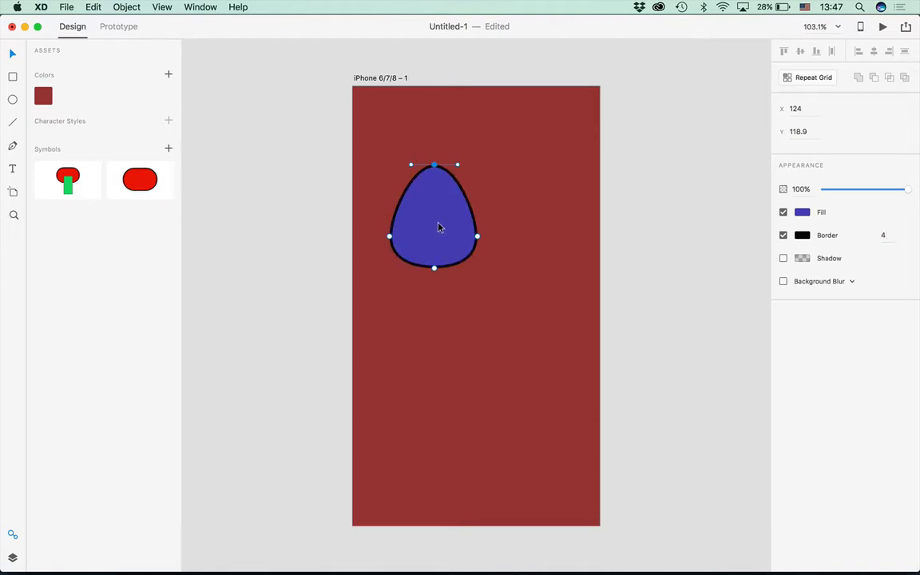
left_click_drag(434, 166, 435, 178)
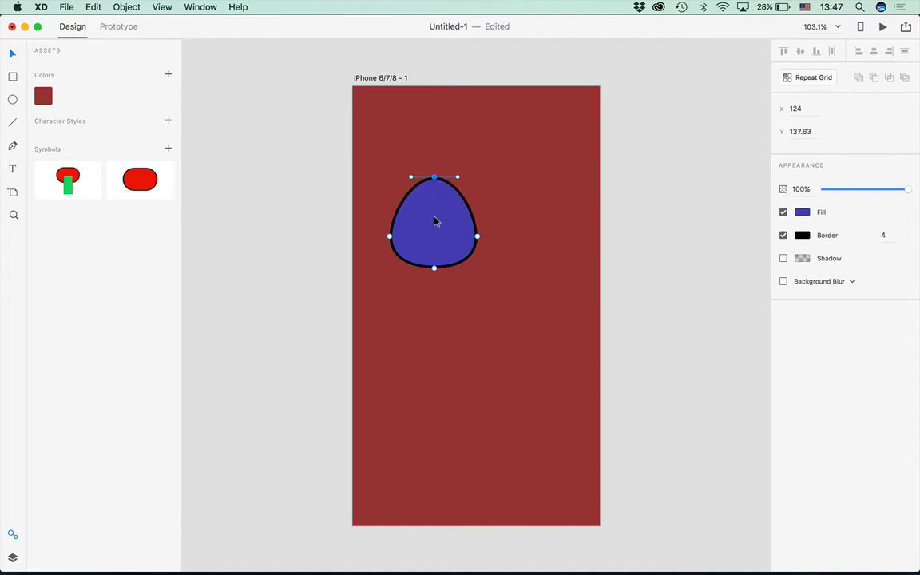
Save the blue egg shape as a symbol and delete its instance from the artboard
left_click(416, 229)
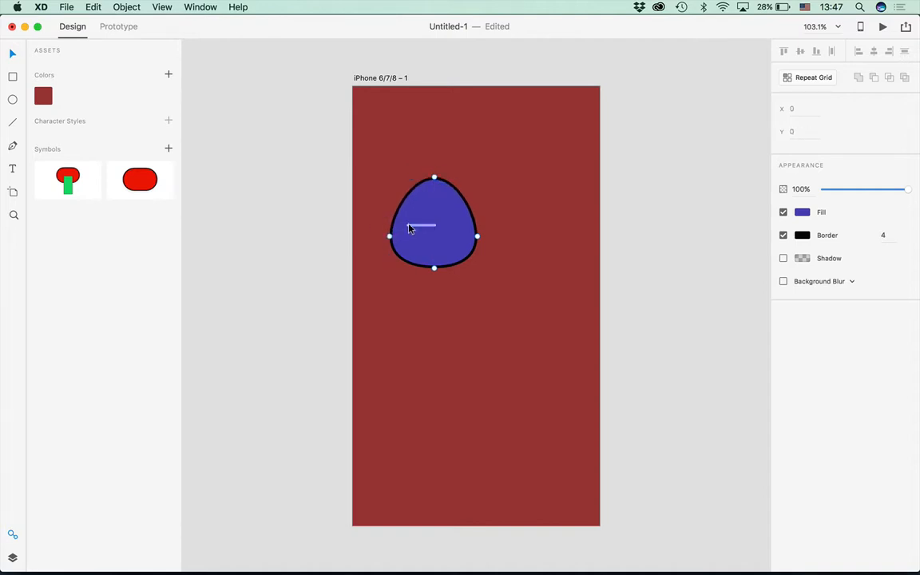
left_click(169, 149)
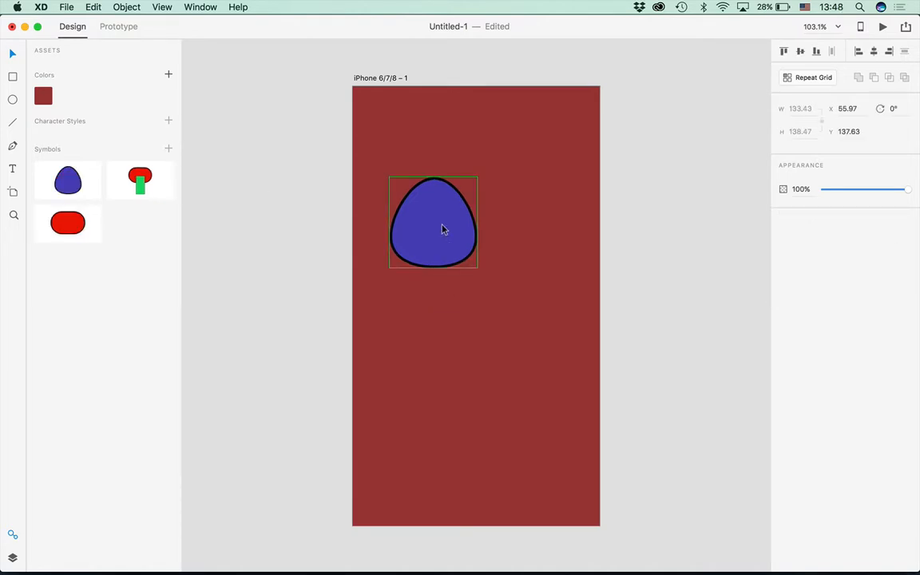
key("Delete")
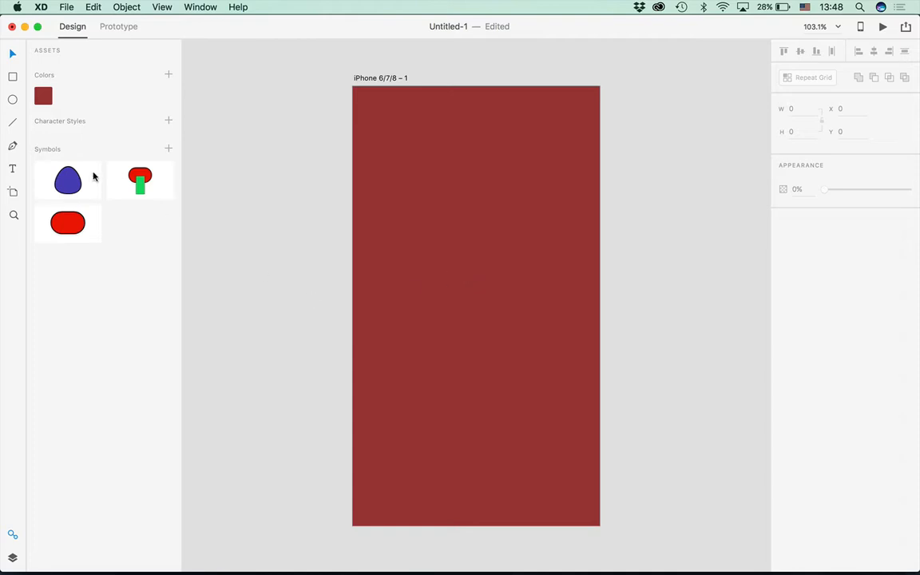
left_click(11, 124)
left_click_drag(393, 149, 506, 319)
key("BackSpace")
Draw an ellipse about 83 by 77 in the artboard's upper part and fill it with off-white #F8F8F8
left_click(11, 100)
left_click_drag(429, 168, 484, 219)
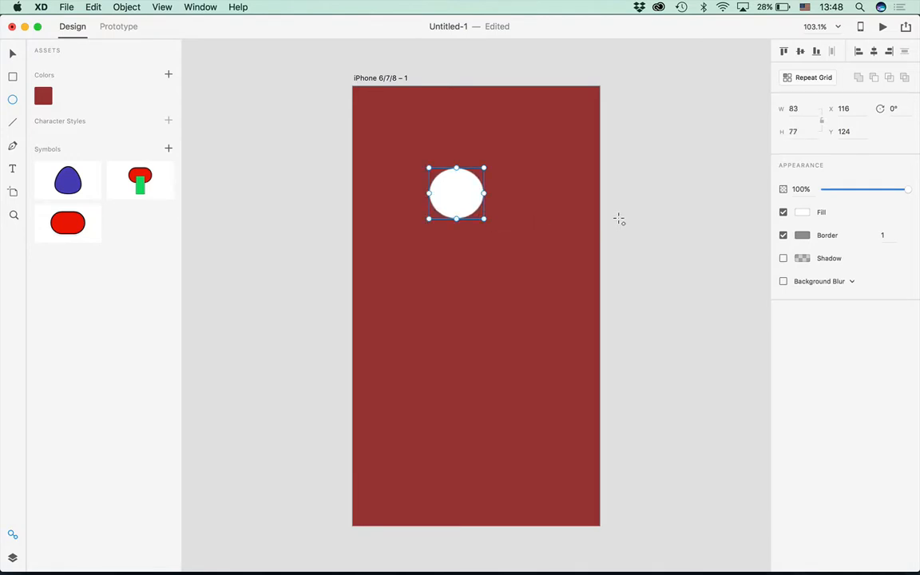
left_click(804, 213)
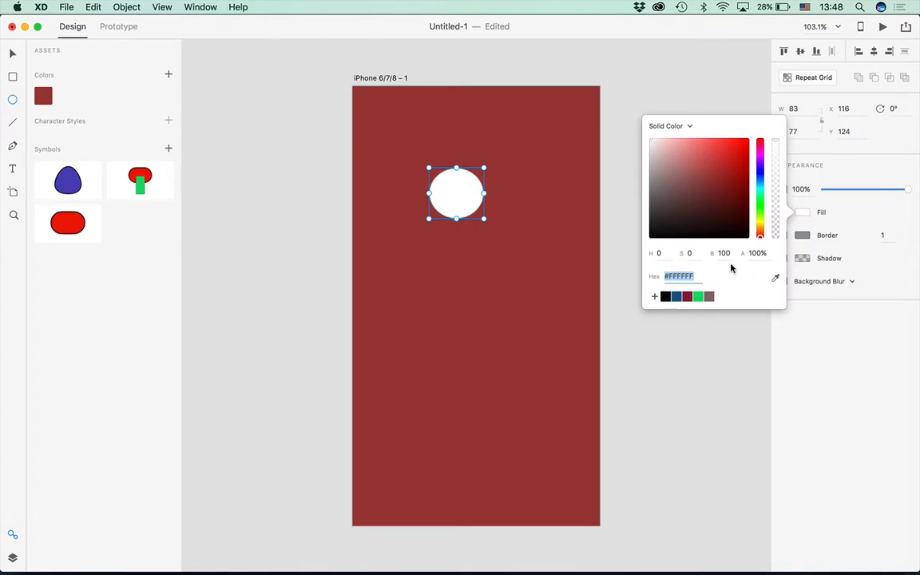
left_click(651, 143)
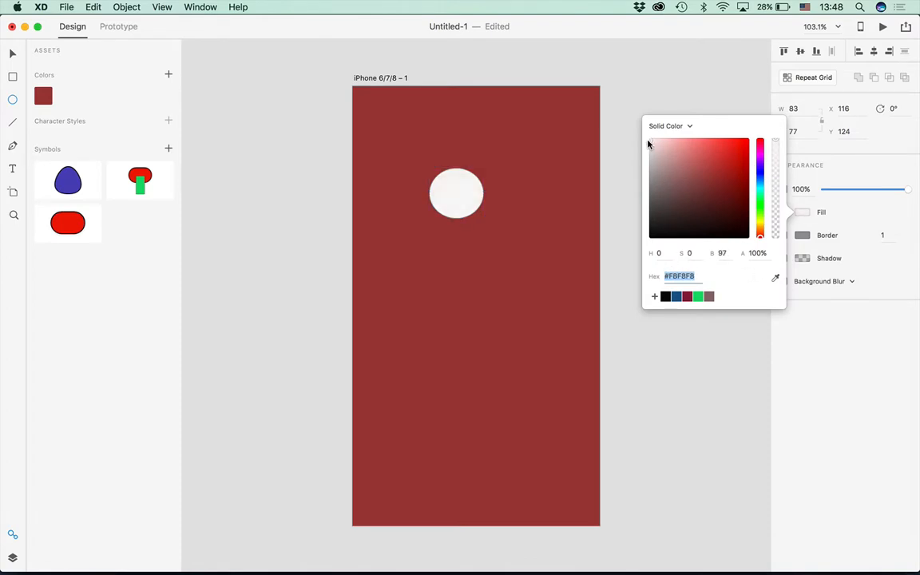
left_click(865, 218)
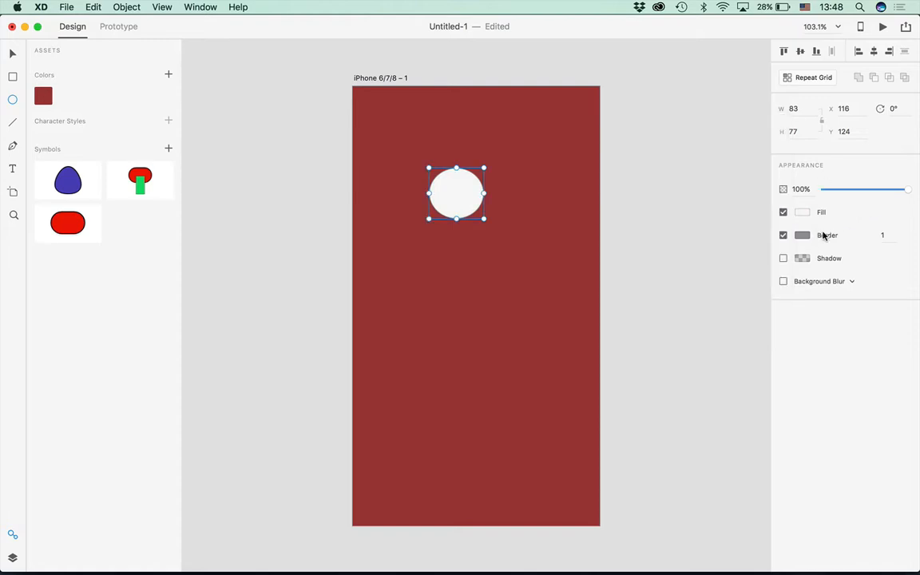
Give the ellipse a black #050505 border of size 4
left_click(802, 235)
left_click(665, 312)
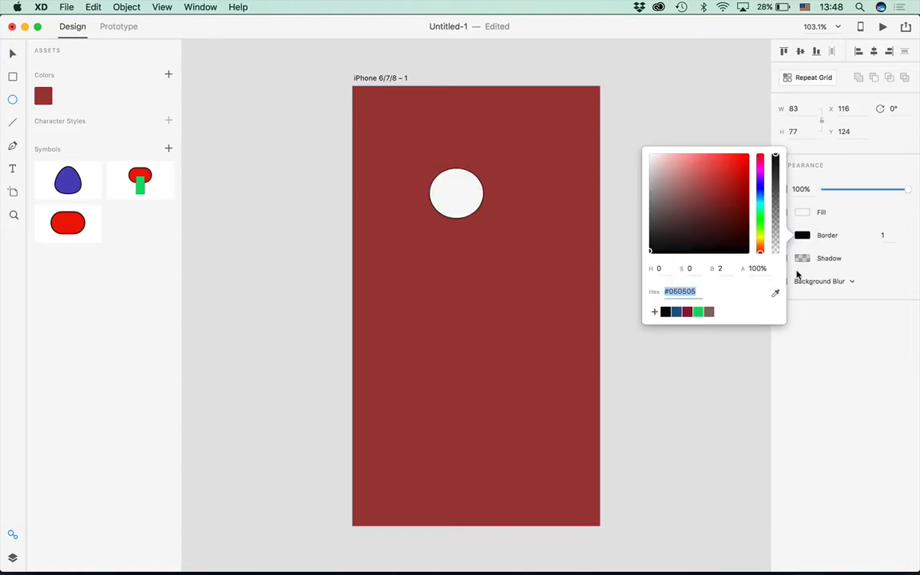
left_click(871, 235)
type("4")
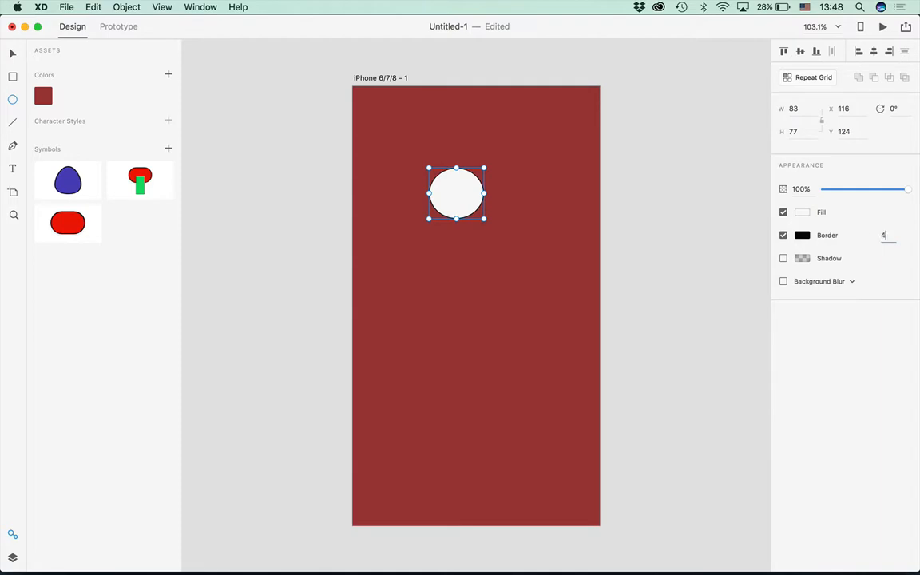
key("Return")
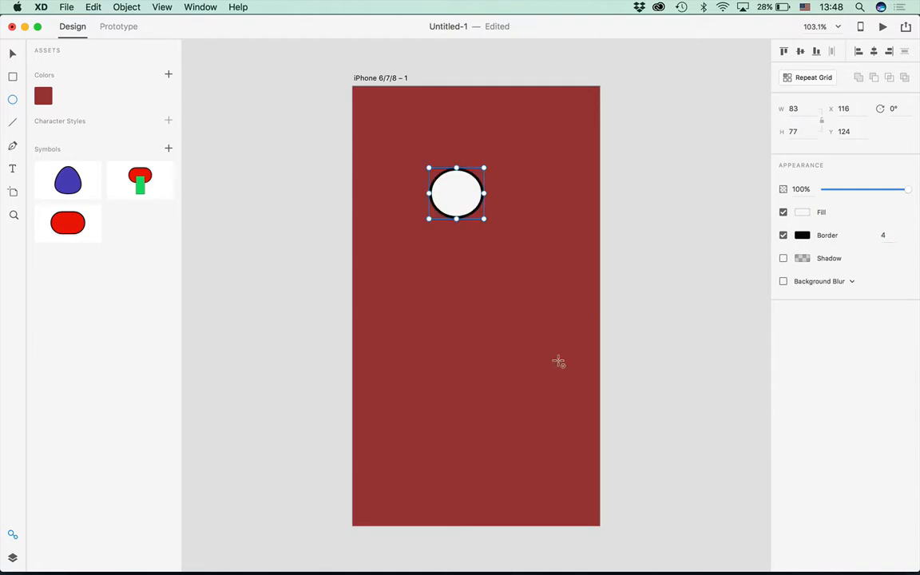
Draw a diagonal line about 63 by 76 from the ellipse's lower-left edge with a black #050505 border of size 4
left_click(431, 224)
left_click_drag(430, 224, 397, 260)
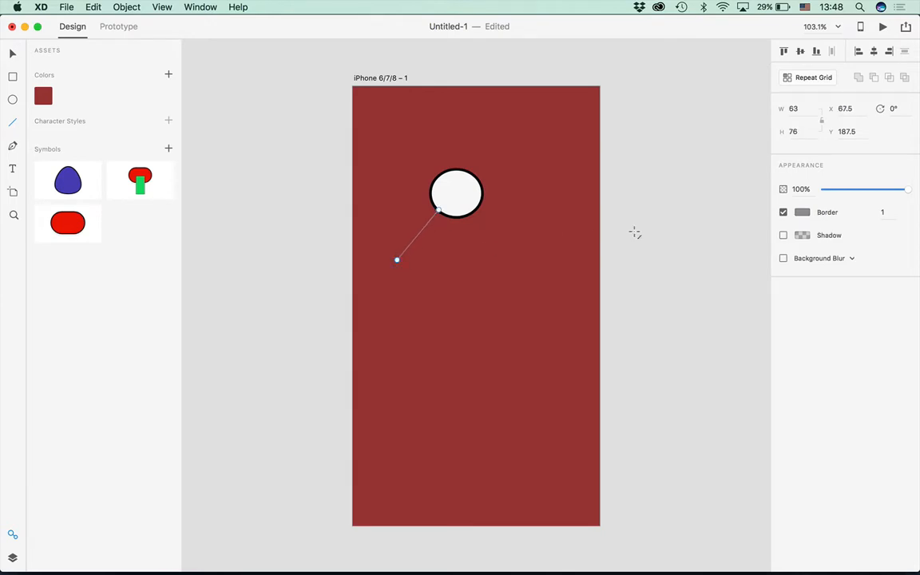
left_click(880, 213)
type("4")
key("Return")
left_click(805, 214)
left_click(665, 289)
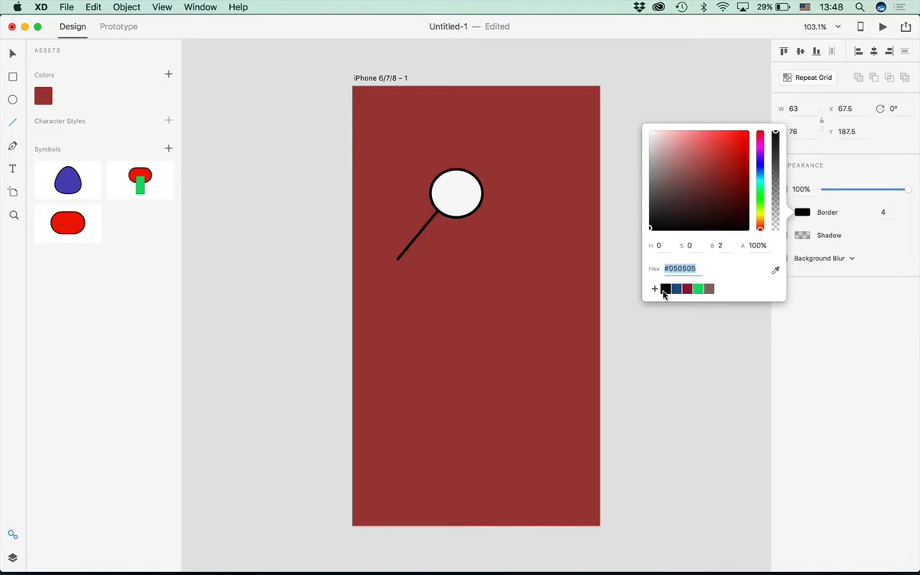
left_click(289, 227)
left_click(313, 242)
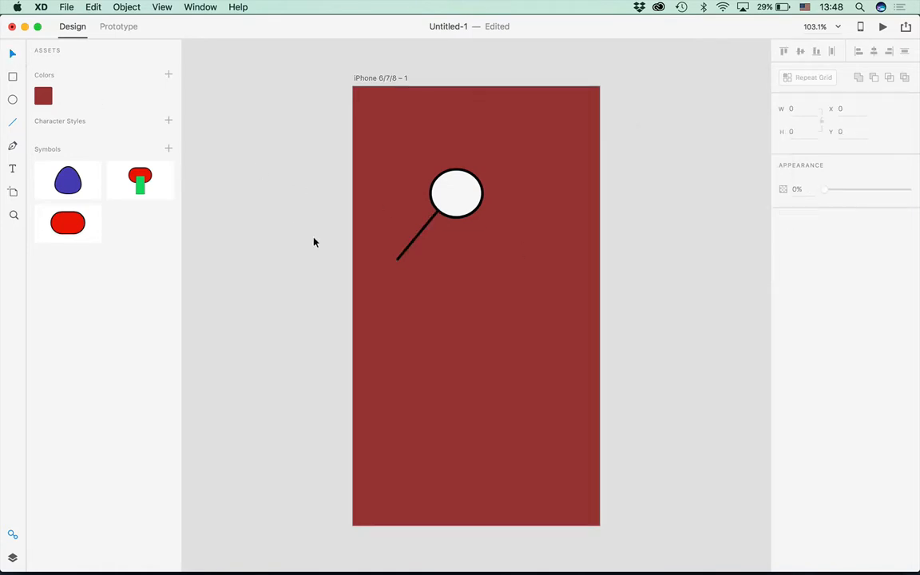
Set the handle line's border size to 6 and shorten the line from its lower end
left_click(399, 258)
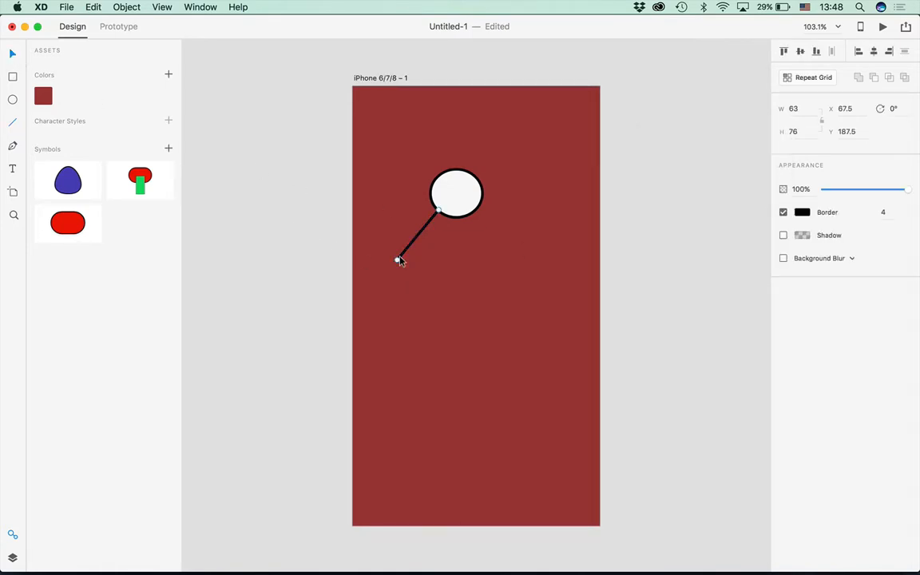
left_click(872, 212)
type("6")
key("Return")
left_click_drag(398, 262, 412, 245)
Combine the ellipse and handle line with the Add operation and move the magnifying glass to about X 117.5, Y 136
left_click(454, 206)
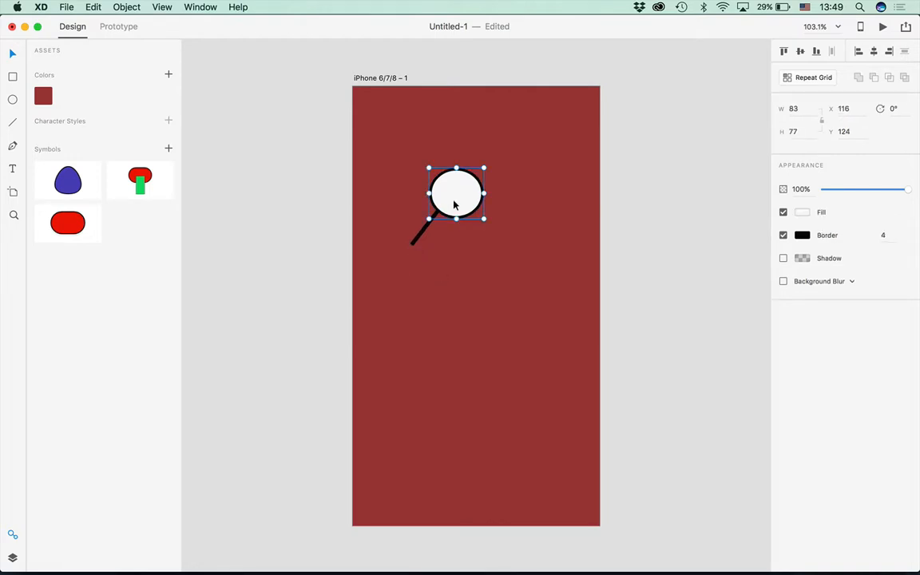
left_click(416, 238, "shift")
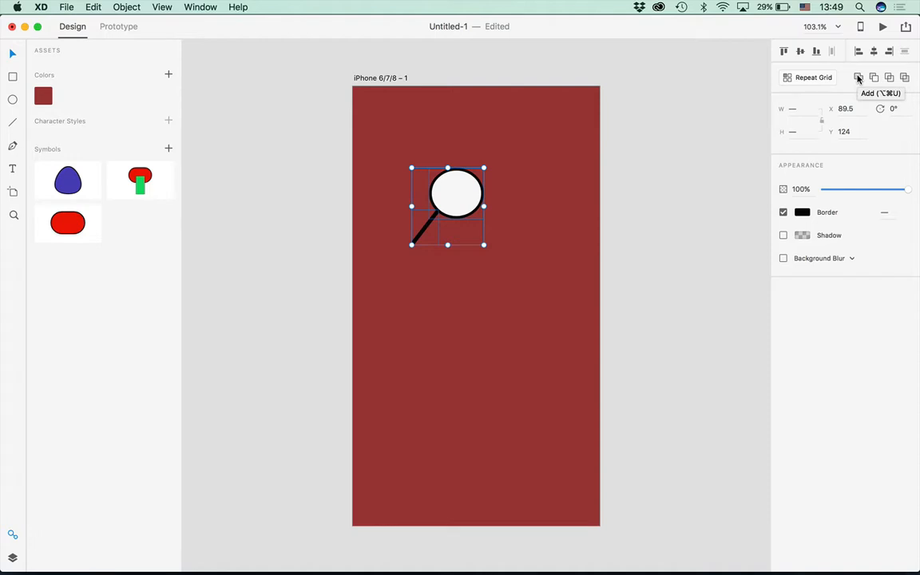
left_click(124, 10)
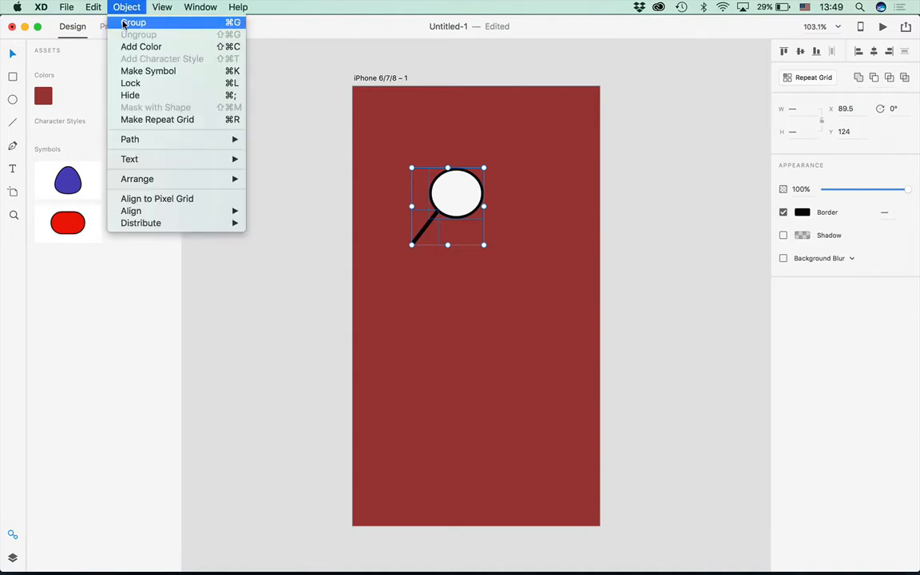
key("super+k")
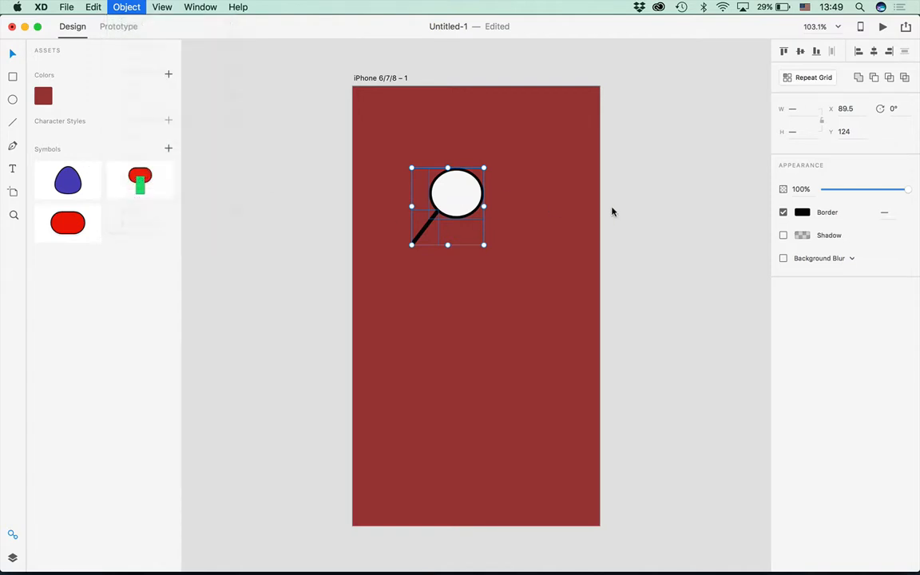
left_click(858, 78)
mouse_move(466, 206)
left_mouse_down()
mouse_move(533, 172)
mouse_move(526, 210)
mouse_move(482, 214)
left_mouse_up()
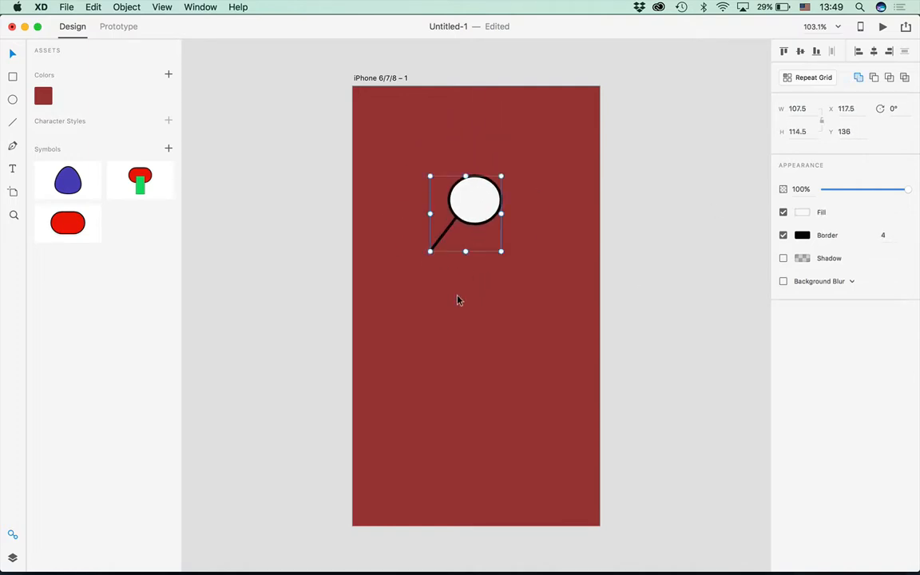
Save the magnifying glass as a symbol and delete its instance from the artboard
left_click(167, 150)
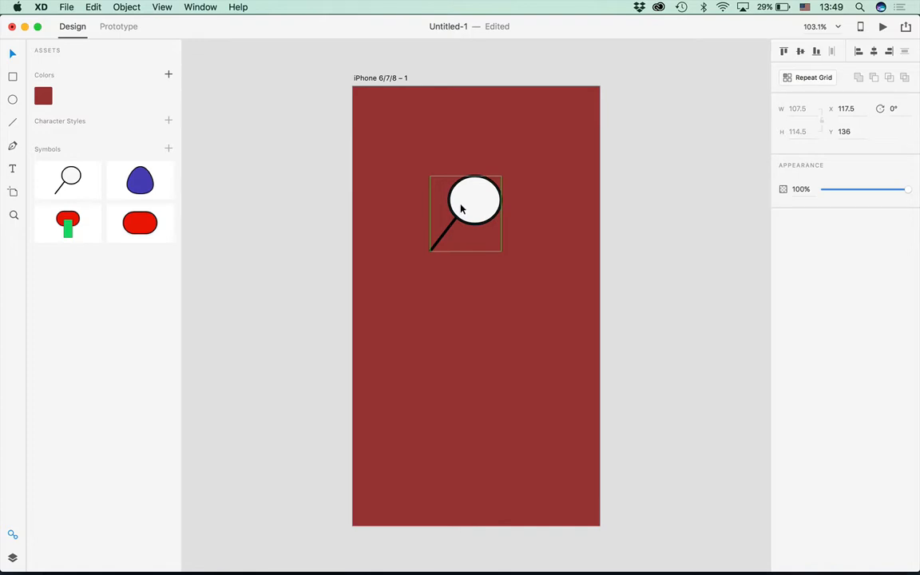
key("Delete")
Draw a closed, self-crossing Pen path with straight and curved segments, starting and ending at about X 259, Y 98
left_click(13, 145)
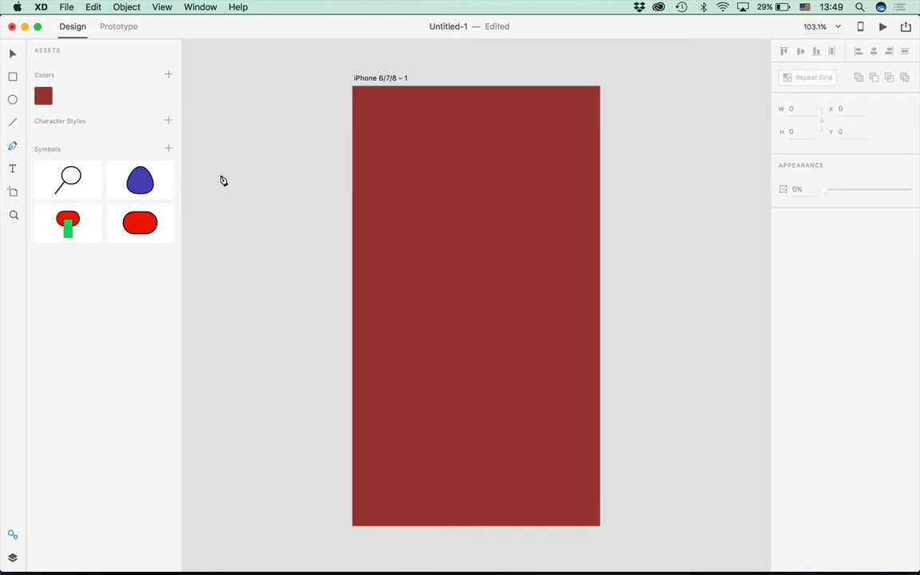
left_click(523, 151)
left_click(476, 179)
left_click(419, 233)
left_click_drag(422, 236, 415, 248)
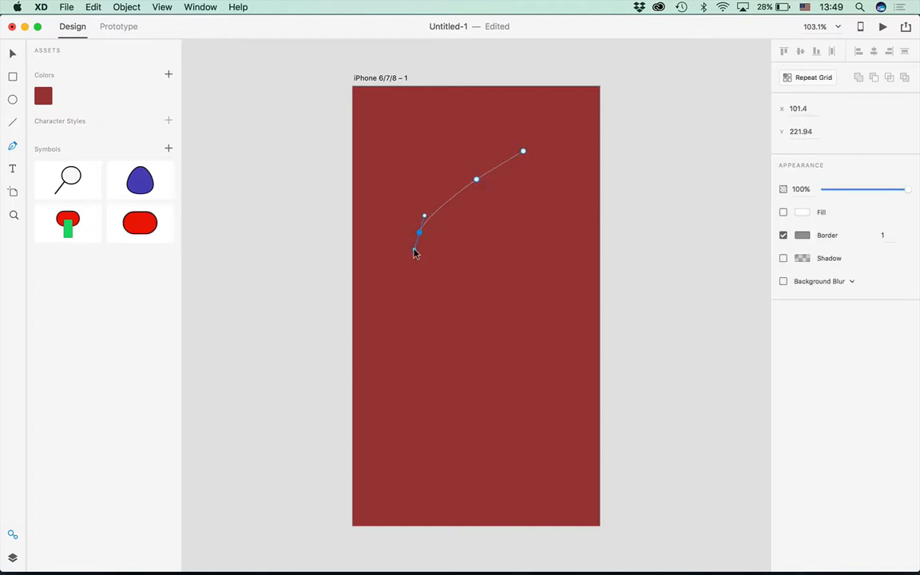
left_click(419, 347)
left_click(519, 387)
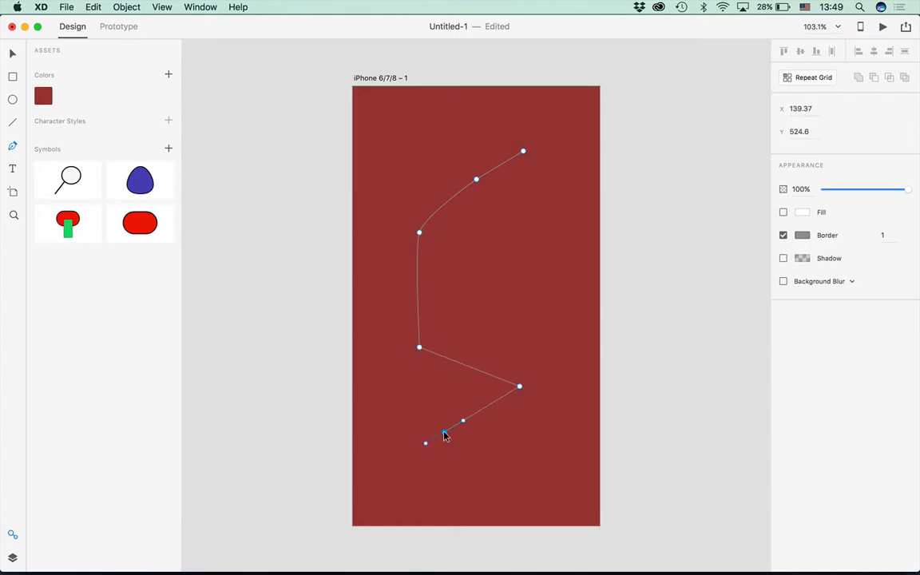
left_click(371, 366)
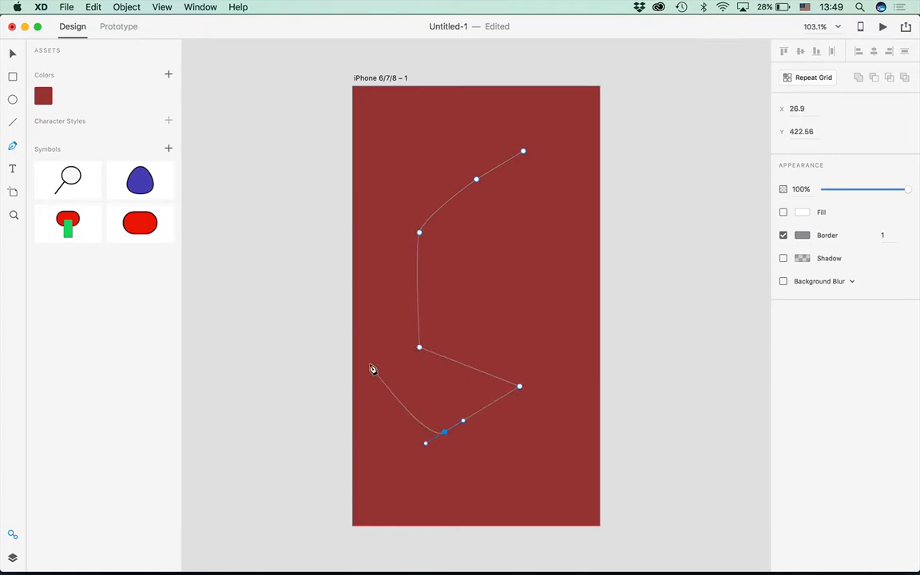
left_click(447, 273)
left_click(519, 310)
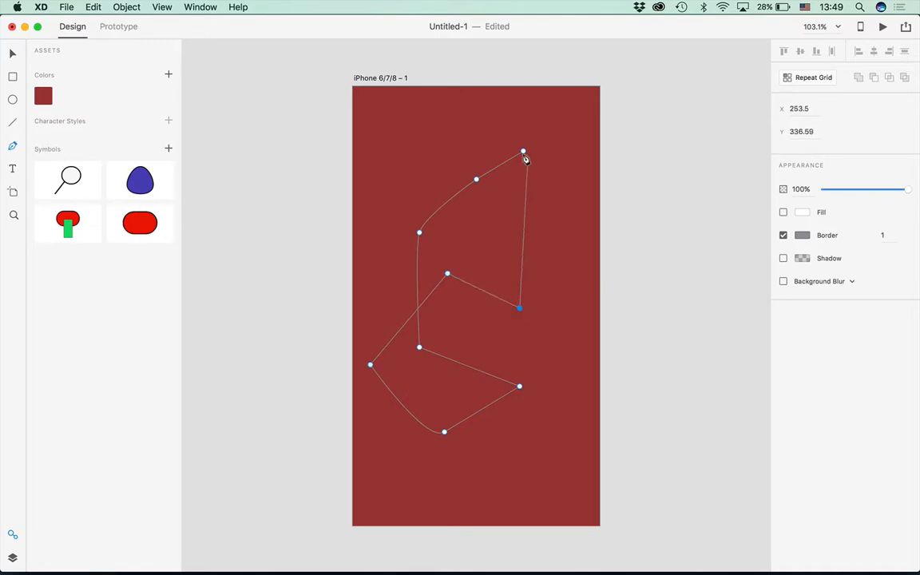
key("Escape")
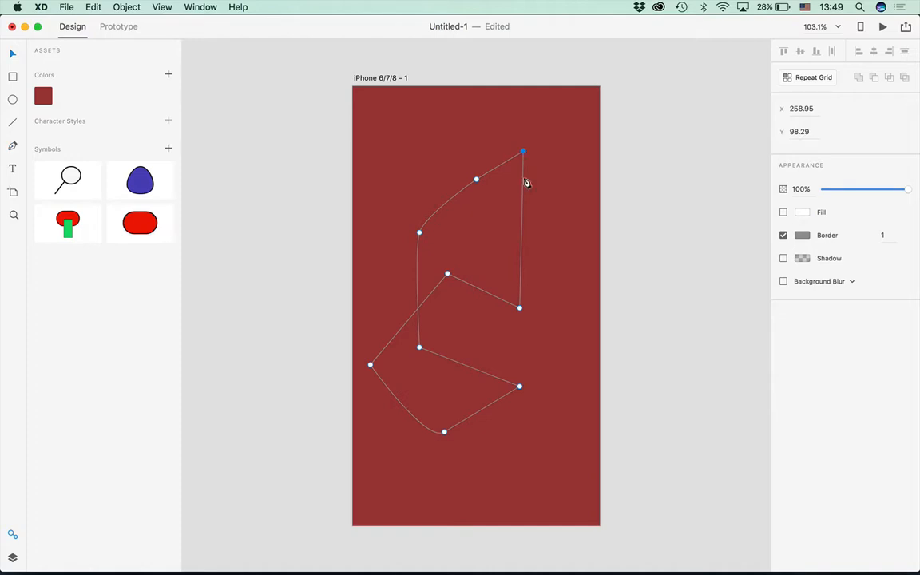
Move the path's right anchor outward, the upper inner anchor to about X 193, Y 333, and the lower inner anchor to about X 207, Y 398
left_click_drag(518, 310, 571, 293)
left_click_drag(447, 274, 479, 306)
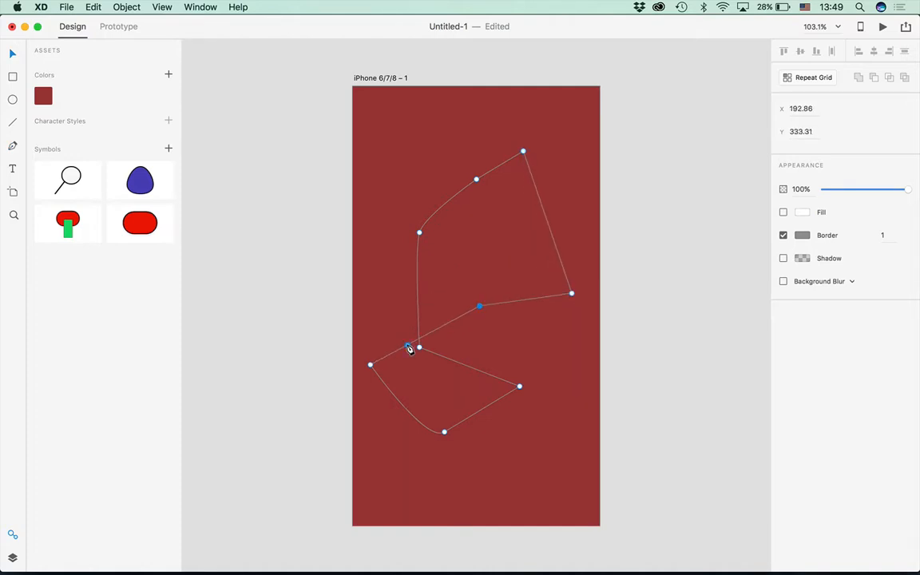
left_click_drag(419, 350, 487, 349)
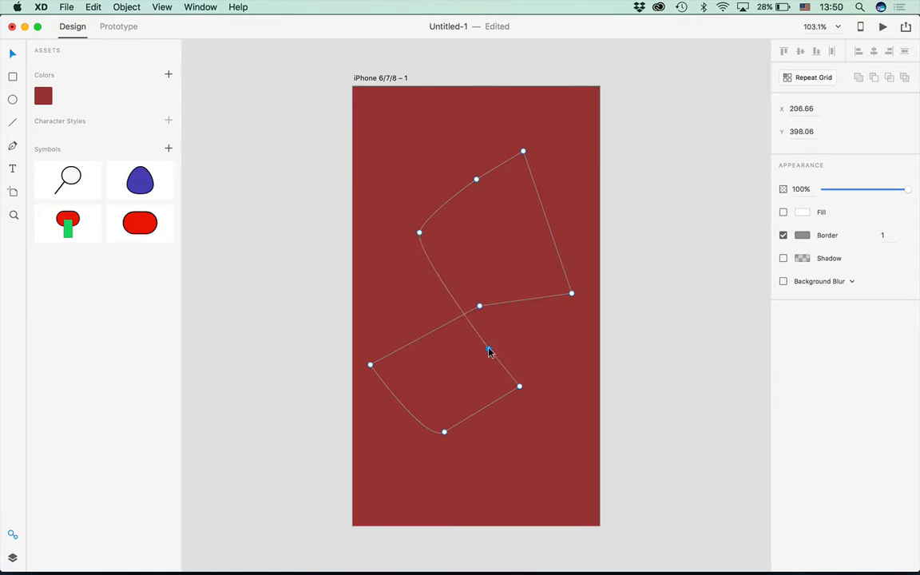
Convert the upper inner anchor to a smooth point, raise it, and delete the lower inner anchor
double_click(479, 307)
left_click_drag(480, 307, 479, 254)
left_click(488, 350)
key("Delete")
Raise the lower-right anchor, and move the bottom anchor to about X 183, Y 499 and the left anchor to about X 87, Y 369
left_click_drag(520, 390, 502, 315)
double_click(445, 434)
left_click_drag(445, 435, 472, 415)
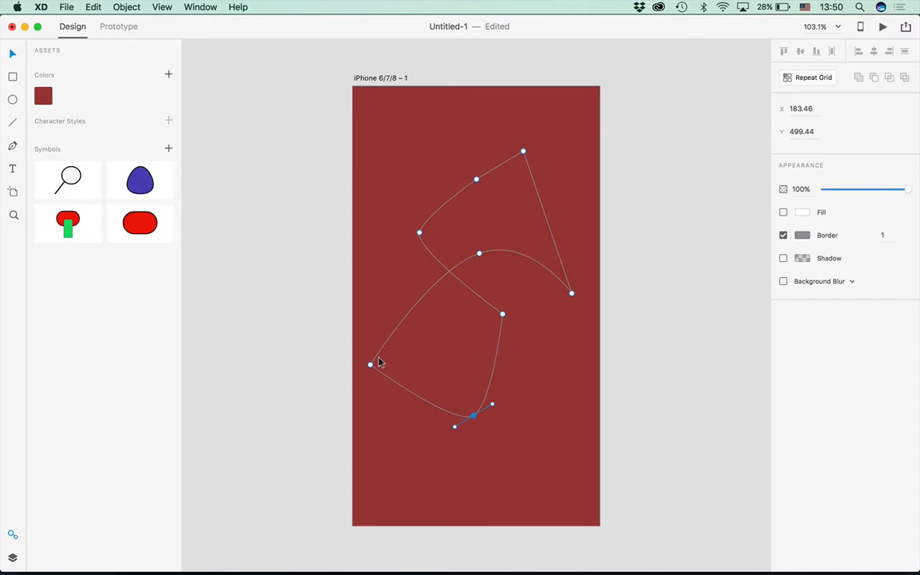
left_click_drag(370, 365, 410, 331)
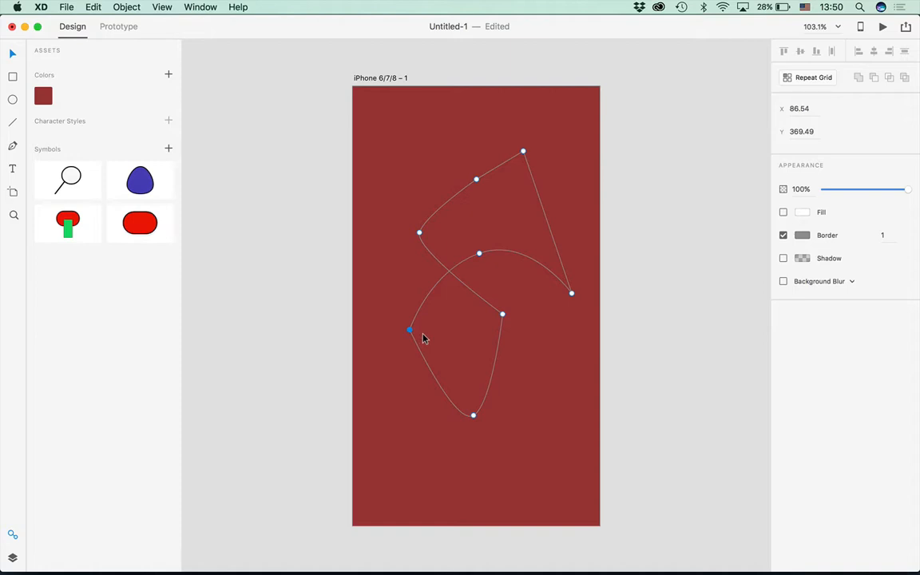
Fill the freeform path with the saved gray-brown swatch #8D6C6C
left_click(802, 214)
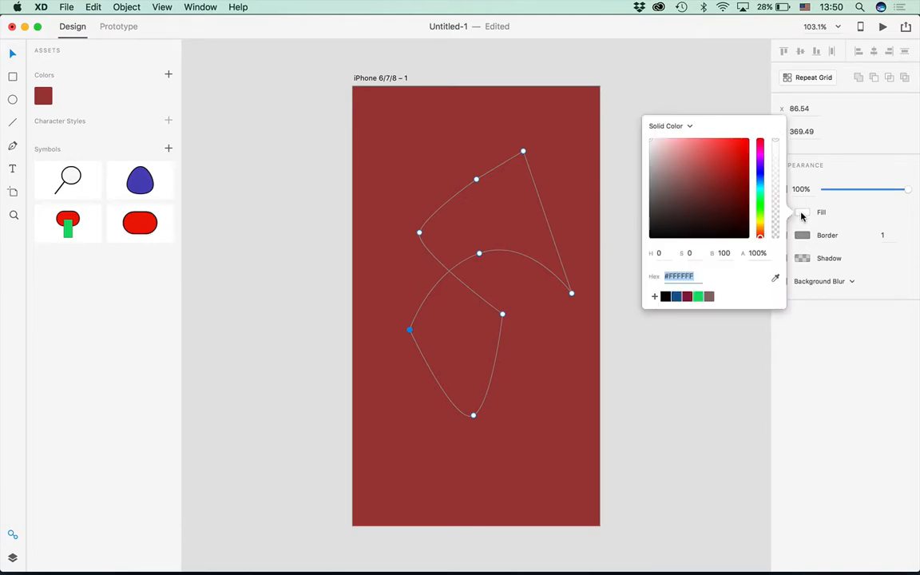
left_click(760, 183)
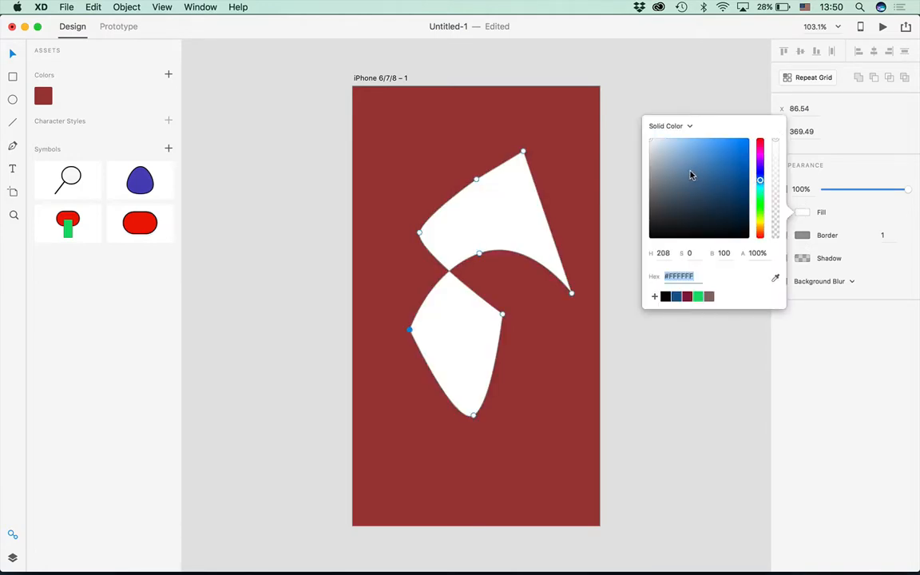
left_click(709, 297)
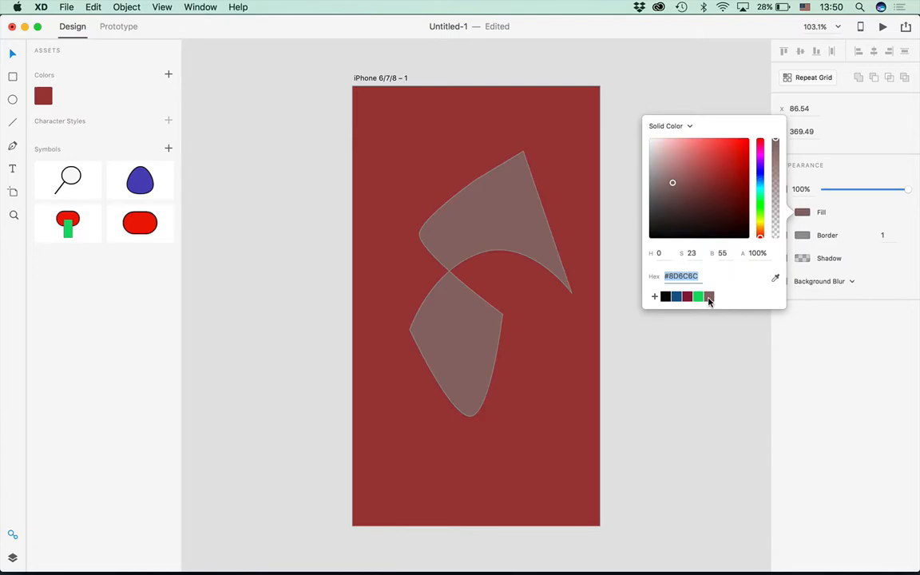
left_click(684, 84)
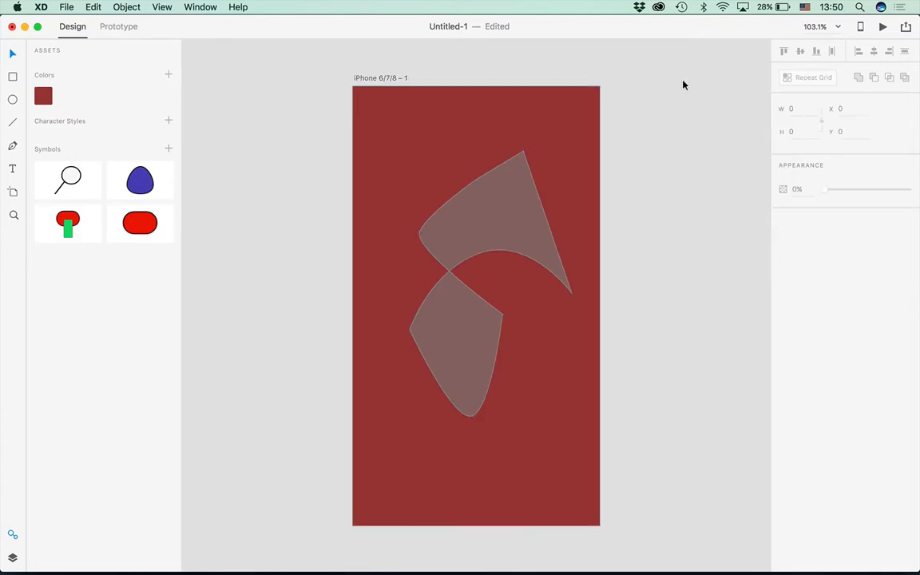
Move the freeform shape to about X 38, Y 23 and scale it down to about 133 by 155
left_click(527, 207)
left_click_drag(527, 206, 502, 173)
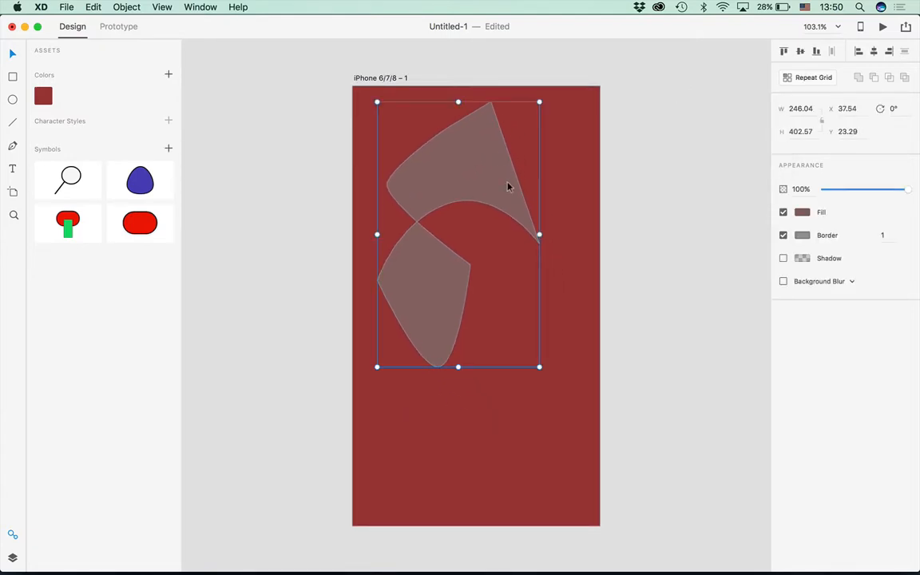
left_click_drag(539, 367, 466, 204)
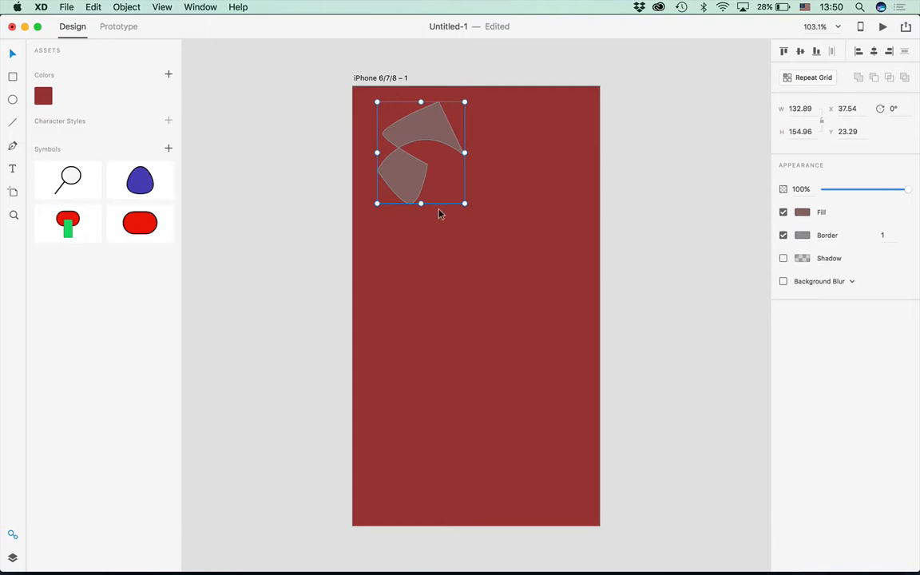
Delete the freeform shape from the artboard
key("Delete")
left_click(12, 170)
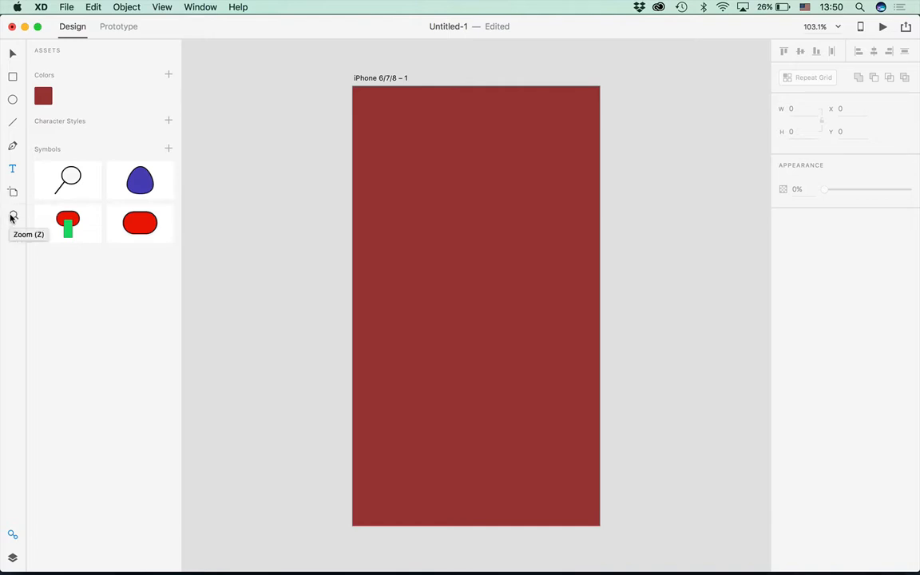
key("v")
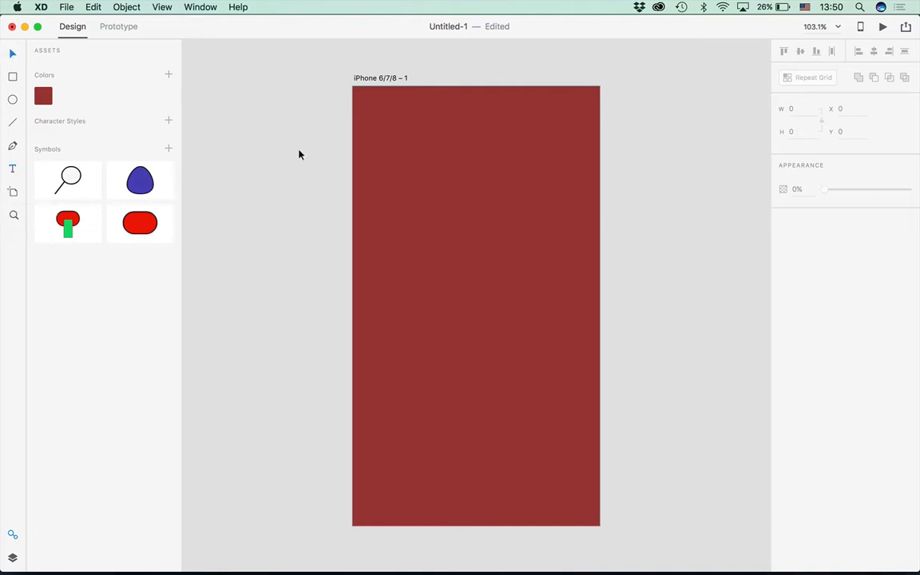
Change the iPhone 6/7/8 artboard's fill to off-white #FAF7F7
left_click(406, 219)
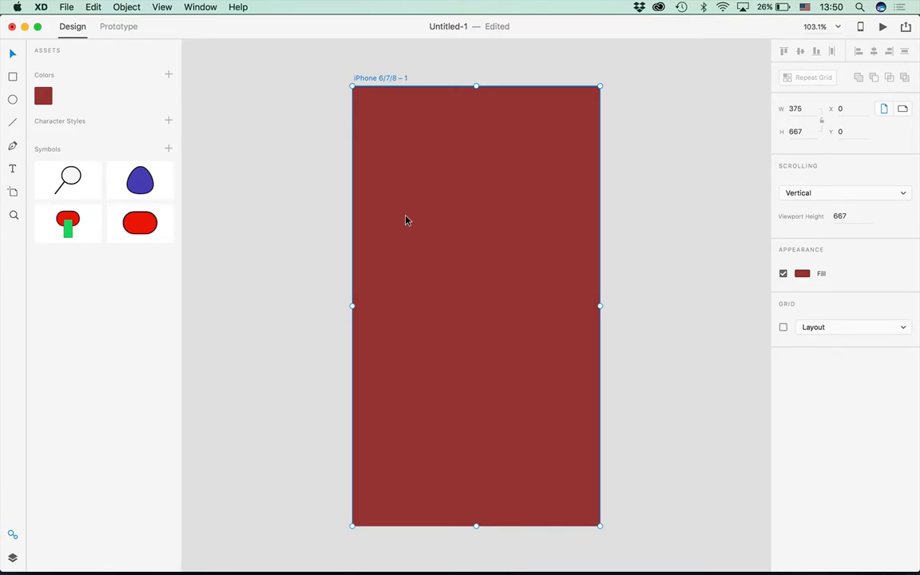
key("Delete")
key("super+z")
left_click(802, 273)
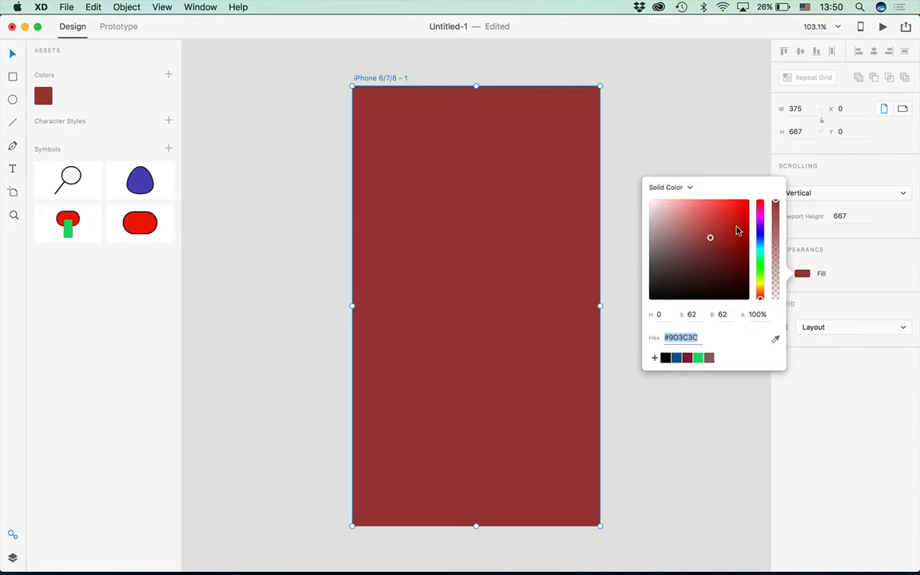
left_click(651, 204)
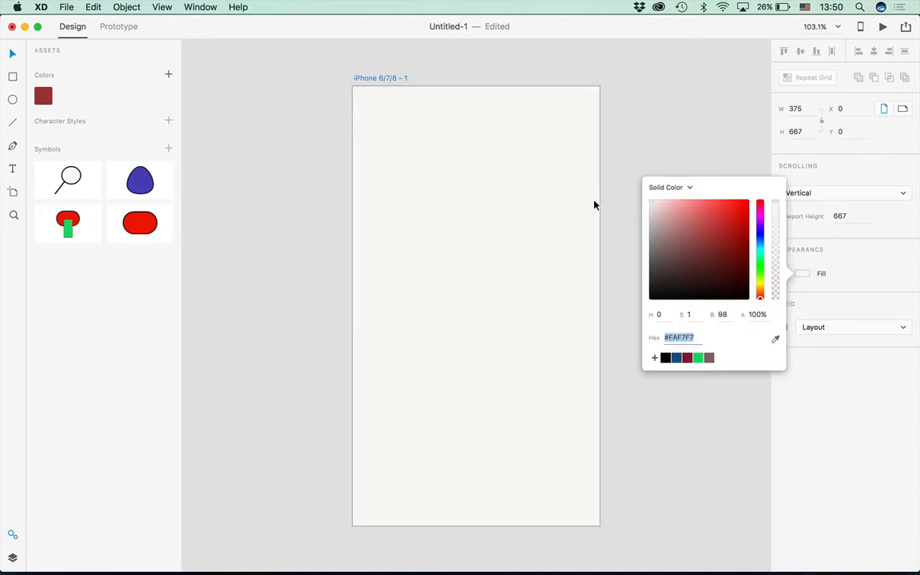
left_click(571, 175)
Draw a full-width rectangle of about 375 by 614 at X 0, Y 53, reaching the artboard's lower edge
left_click(12, 76)
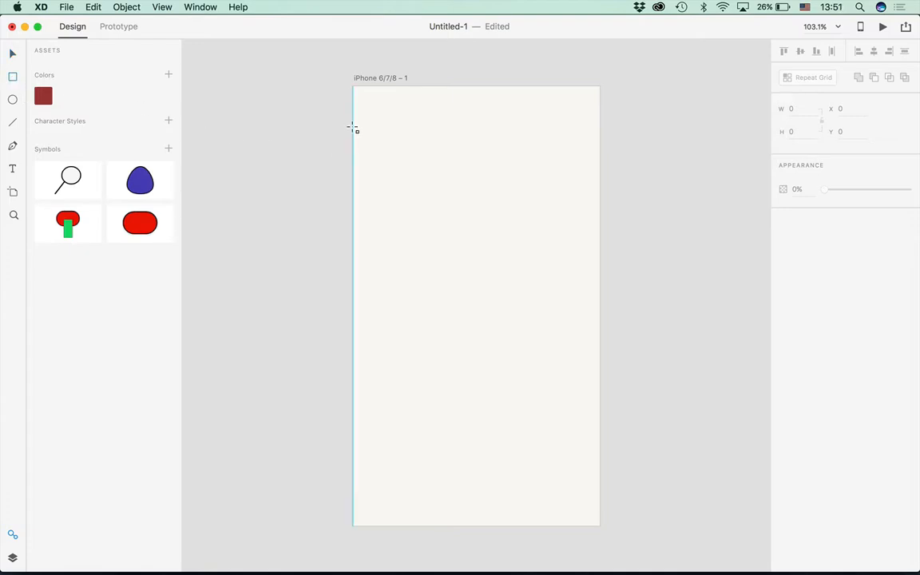
mouse_move(353, 122)
left_mouse_down()
mouse_move(428, 168)
mouse_move(526, 312)
mouse_move(601, 525)
left_mouse_up()
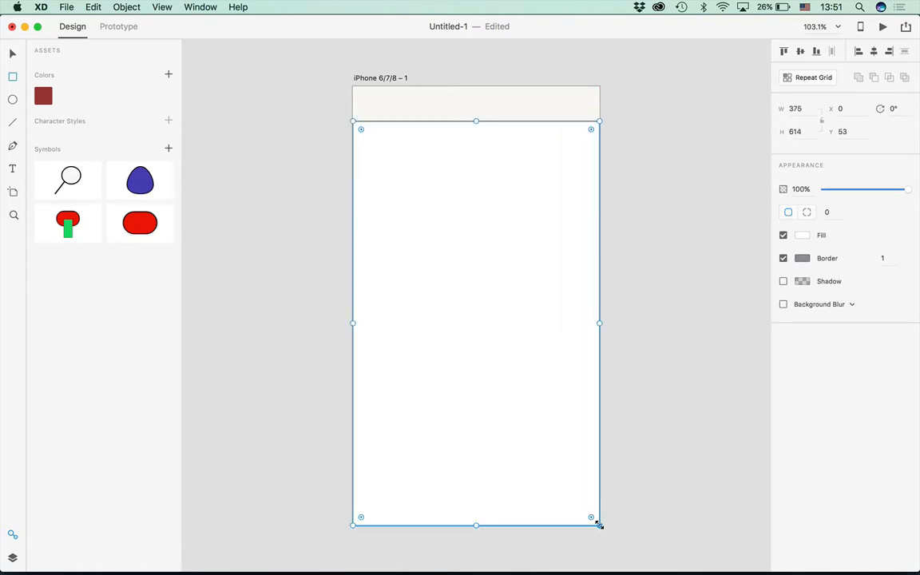
Rename the artboard as Splash Screen and select the large white rectangle on it
left_click(369, 81)
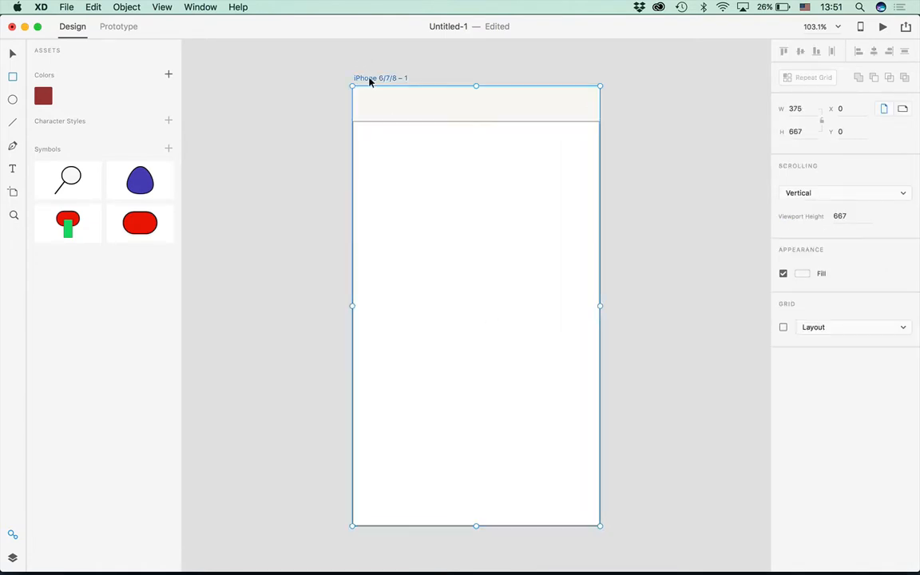
left_click(13, 192)
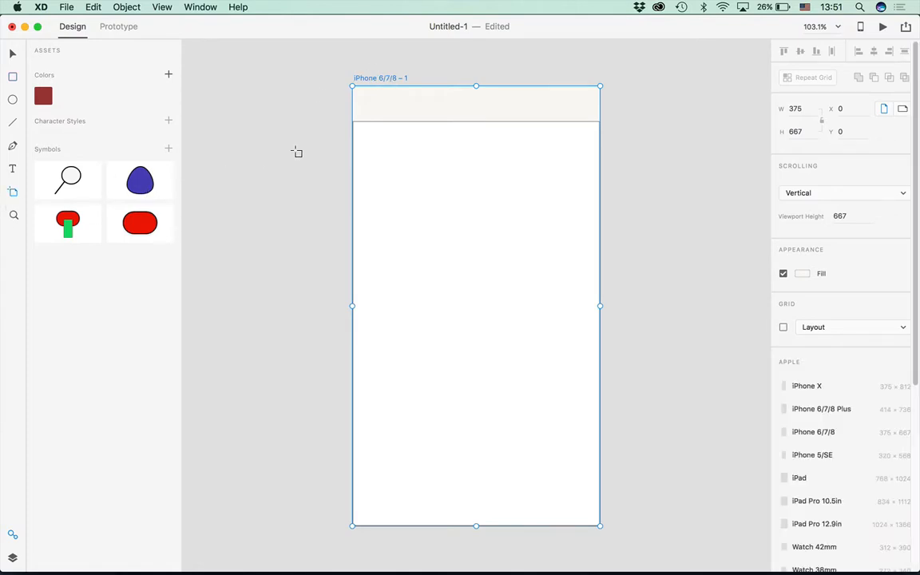
double_click(385, 77)
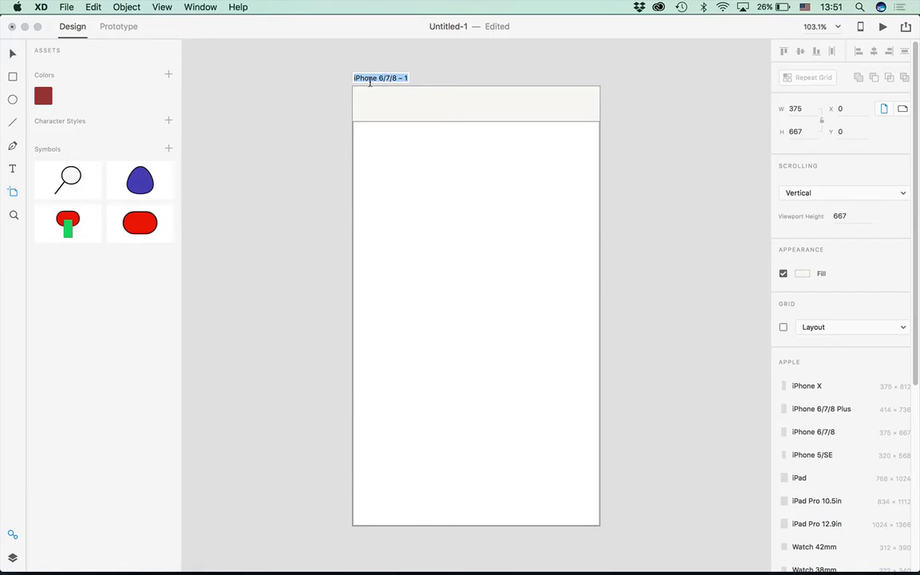
type("Splas")
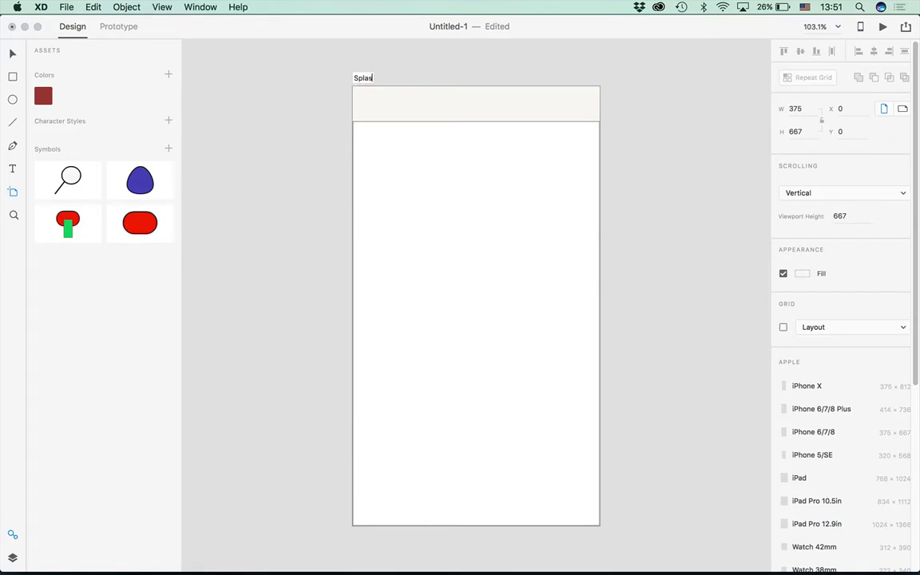
type("h Screen")
key("Return")
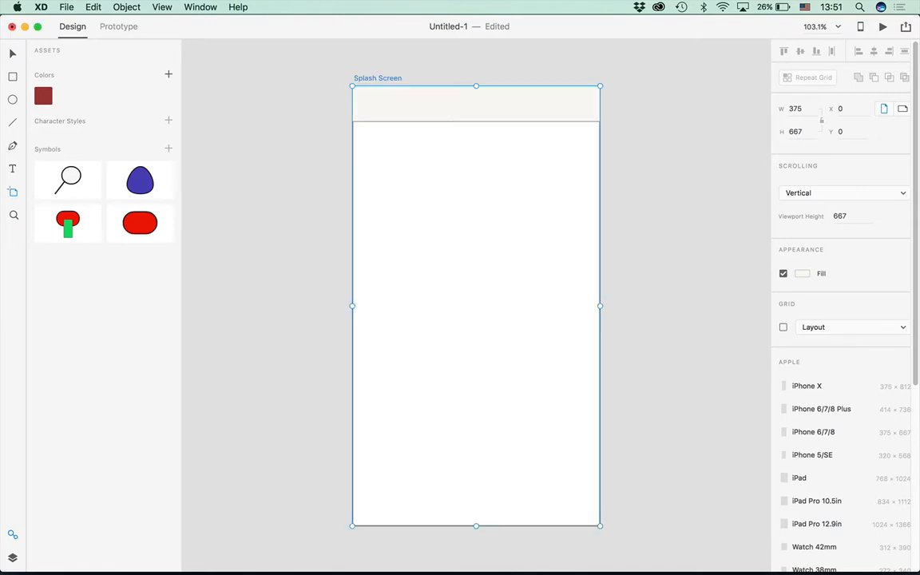
left_click(13, 53)
left_click(491, 353)
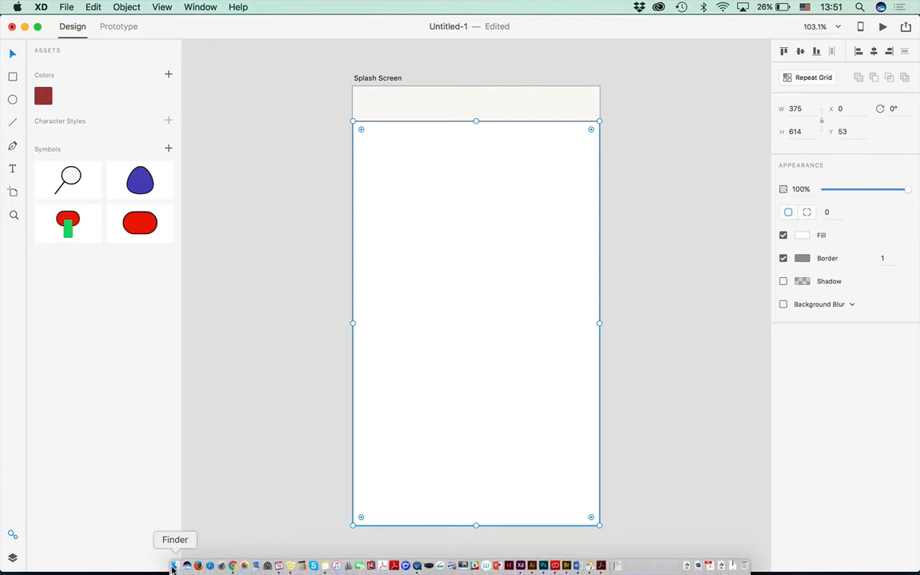
Switch to Finder, go to the XD_Files folder and look into its Artboard into PDF subfolder
left_click(175, 570)
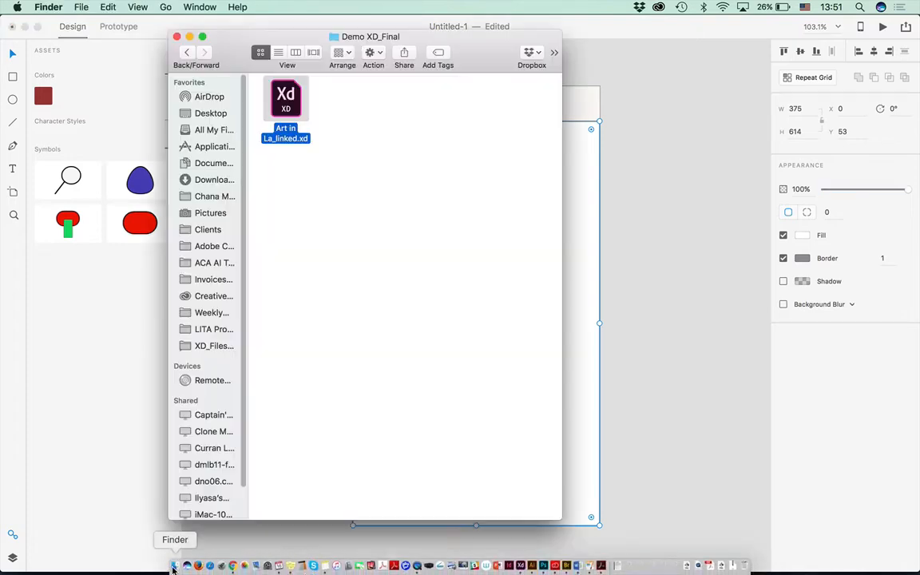
left_click(186, 53)
left_click_drag(560, 519, 533, 505)
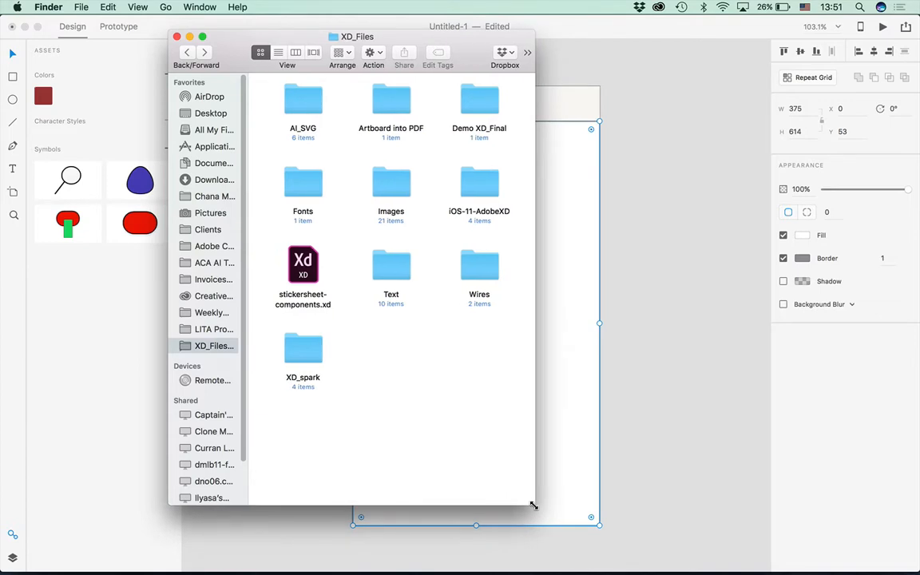
double_click(397, 101)
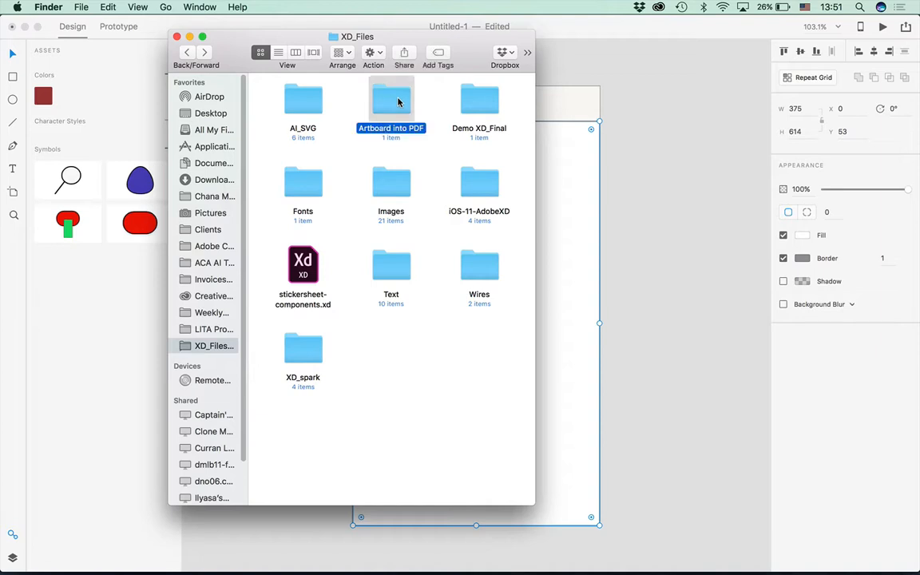
left_click(282, 109)
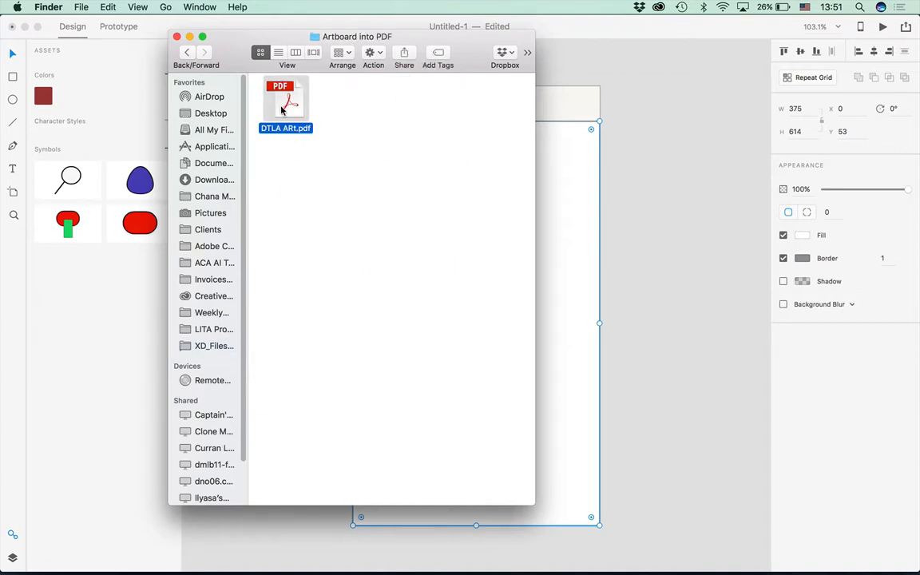
left_click(186, 53)
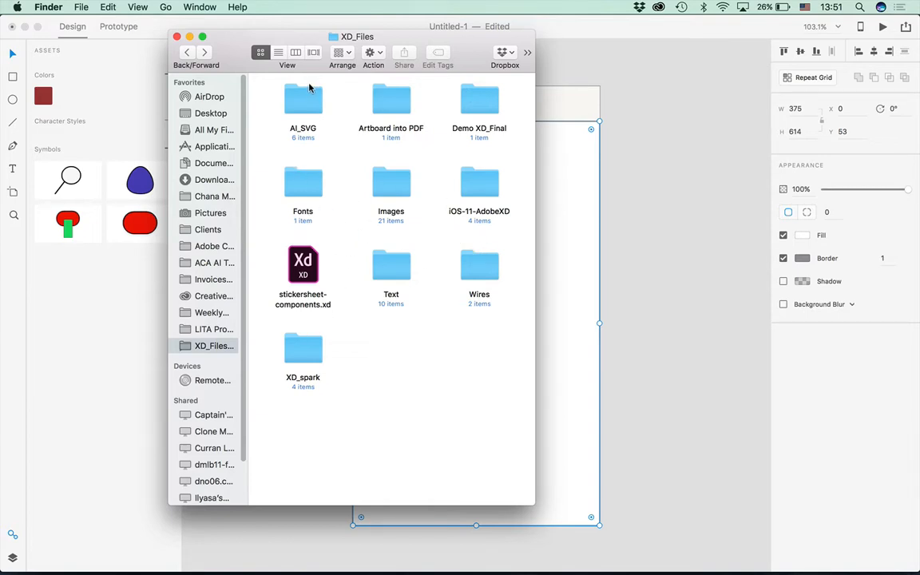
Open the Images folder and enlarge its window enough to show all the image files
left_click(391, 177)
double_click(391, 176)
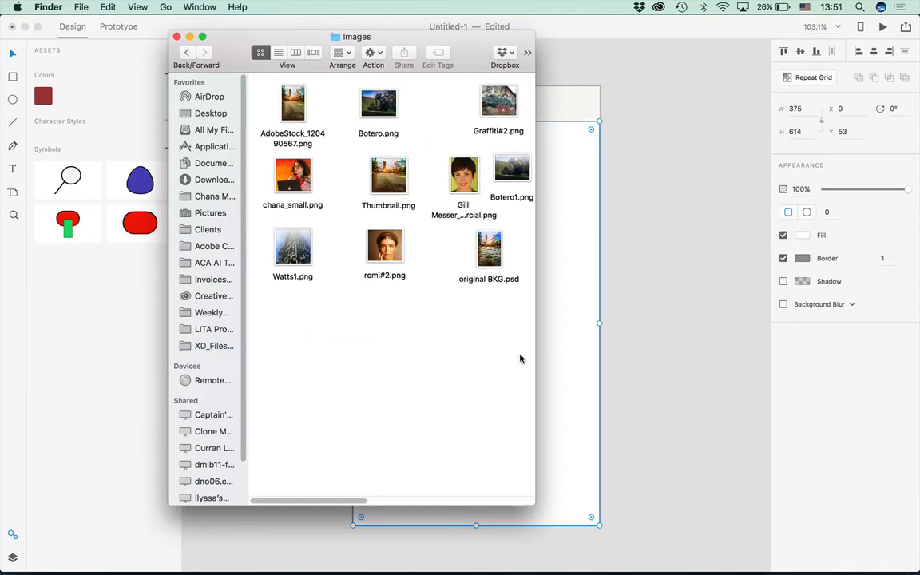
left_click_drag(531, 502, 919, 565)
left_click_drag(562, 38, 471, 24)
left_click_drag(827, 553, 867, 564)
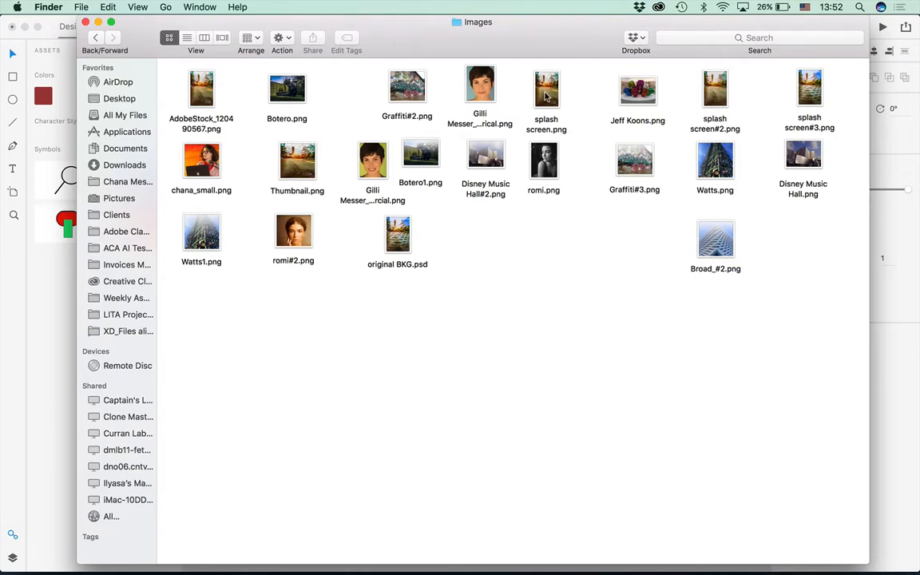
Preview splash screen.png, splash screen#2.png and splash screen#3.png one after another
left_click(545, 94)
key("space")
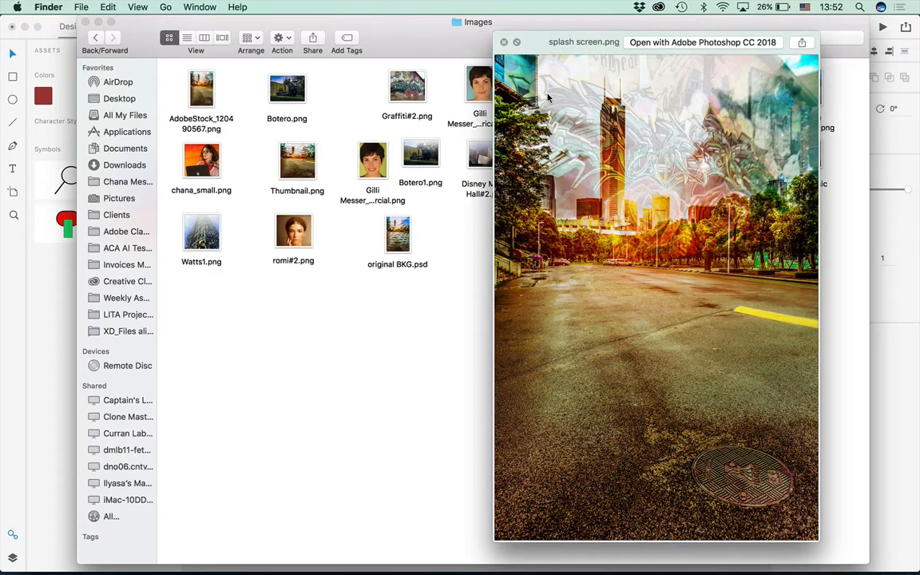
key("space")
left_click(711, 95)
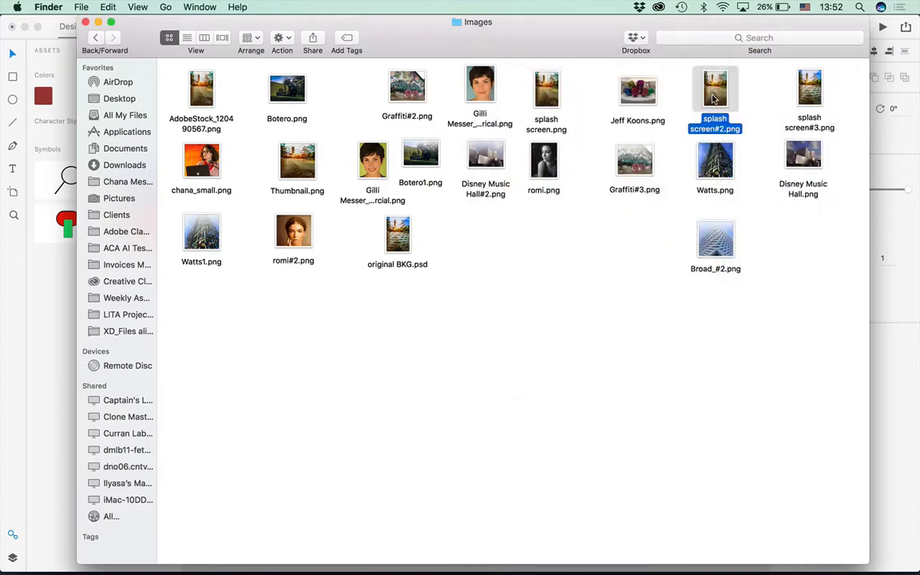
key("space")
key("space")
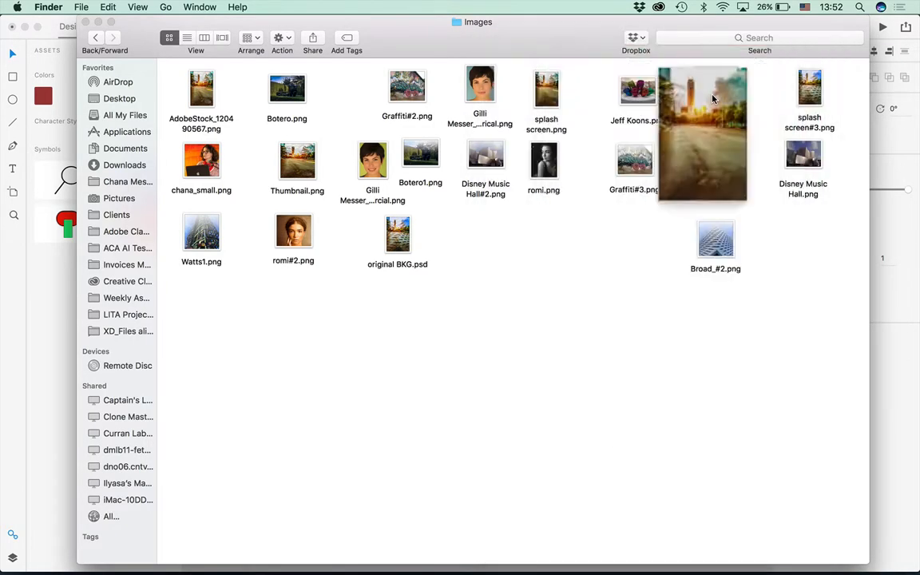
left_click(804, 88)
key("space")
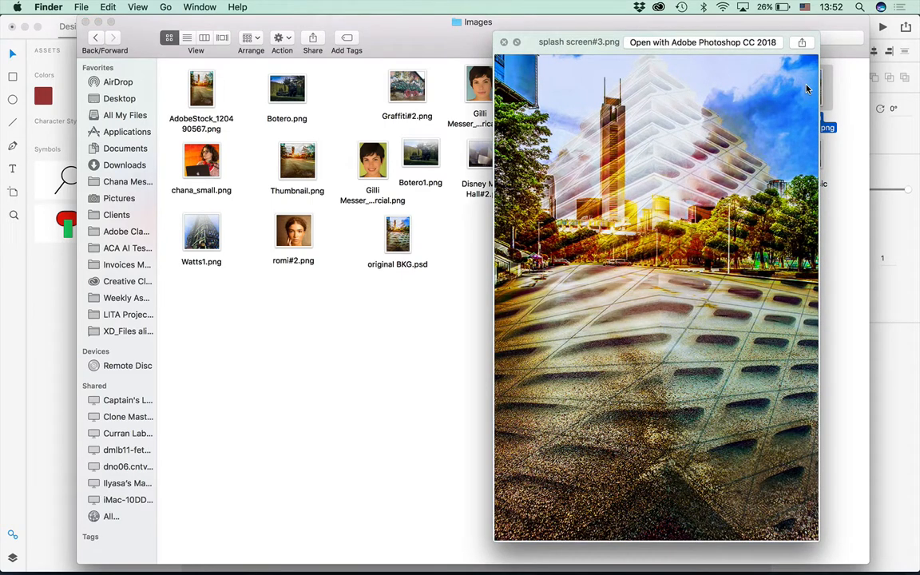
key("space")
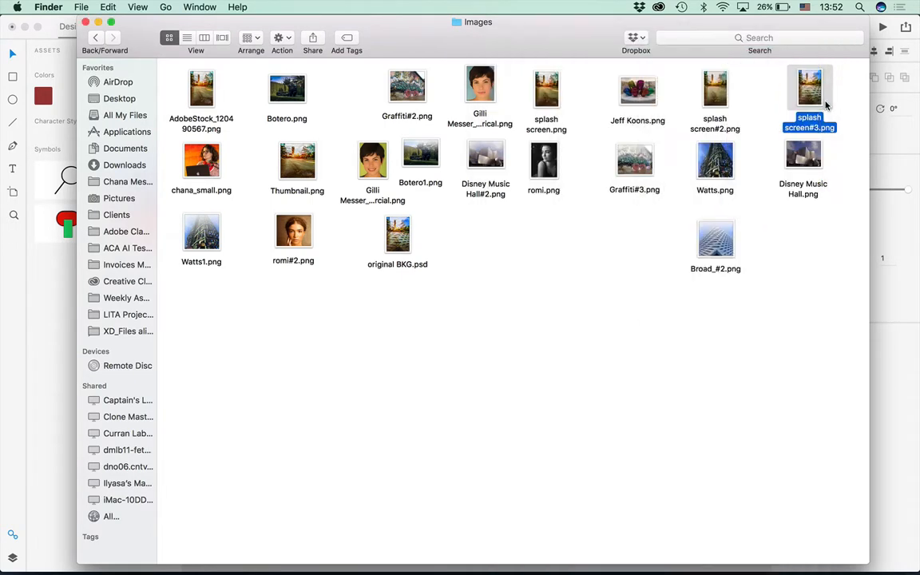
Select all three splash screen images, preview them together, and close the preview
left_click(545, 97)
left_click(703, 94, "super")
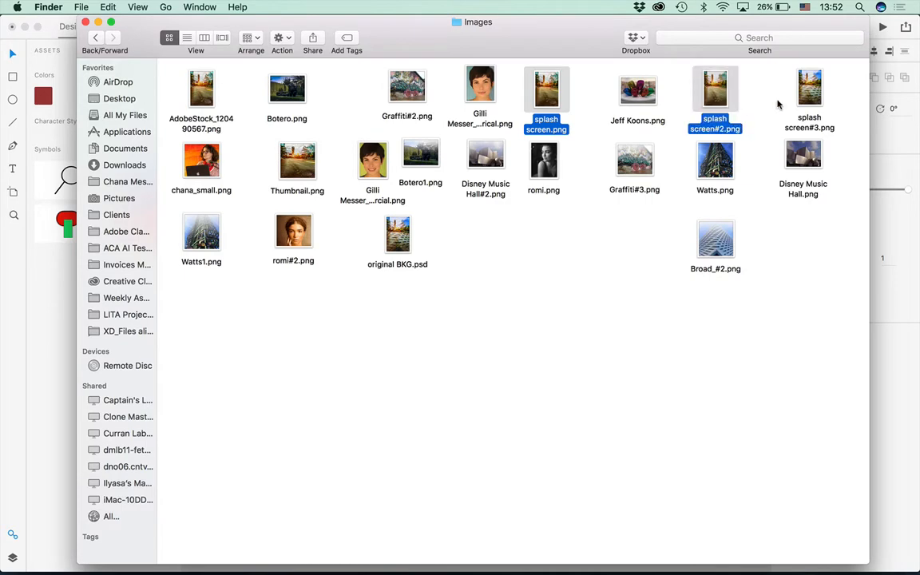
left_click(815, 84, "super")
key("space")
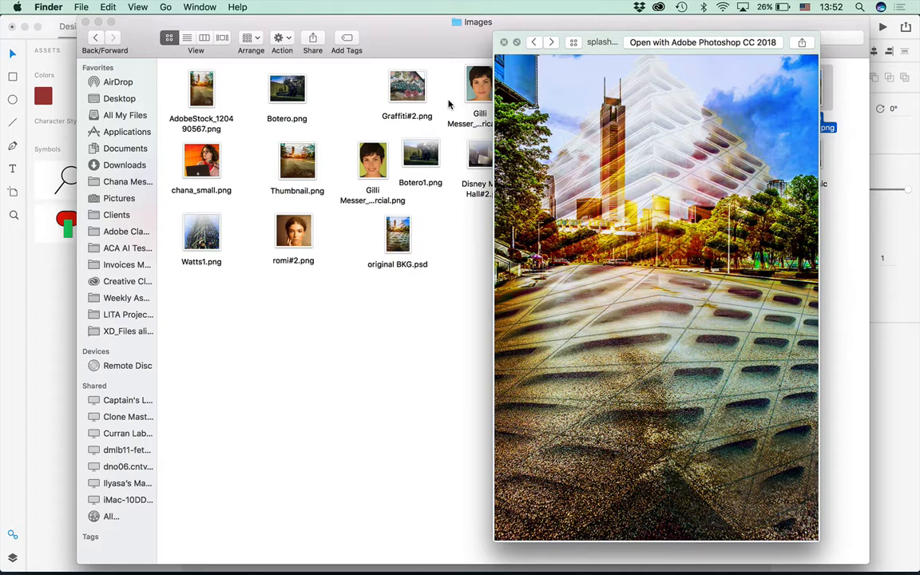
left_click(448, 104)
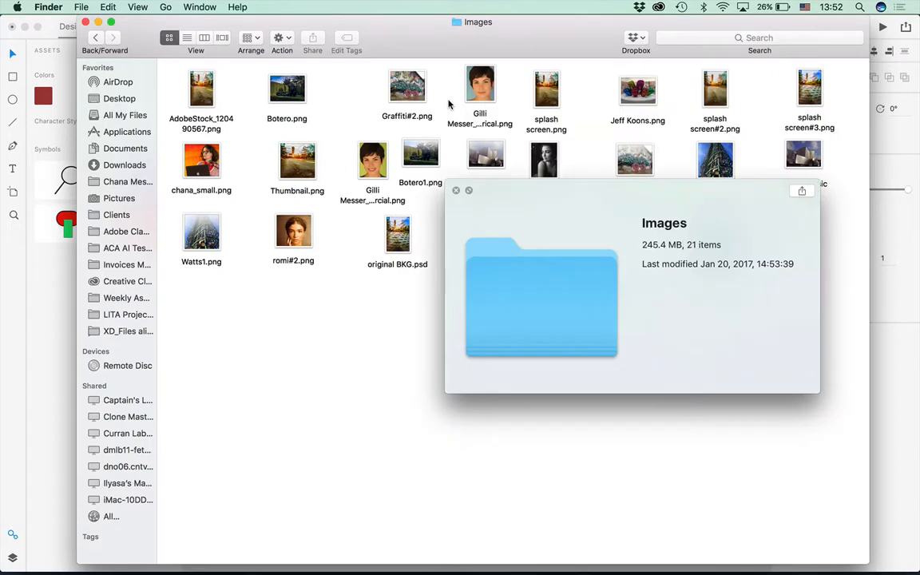
left_click(455, 190)
Switch to original BKG.psd in Photoshop, and show the Layers panel beside the image, extended in height
left_click(400, 244)
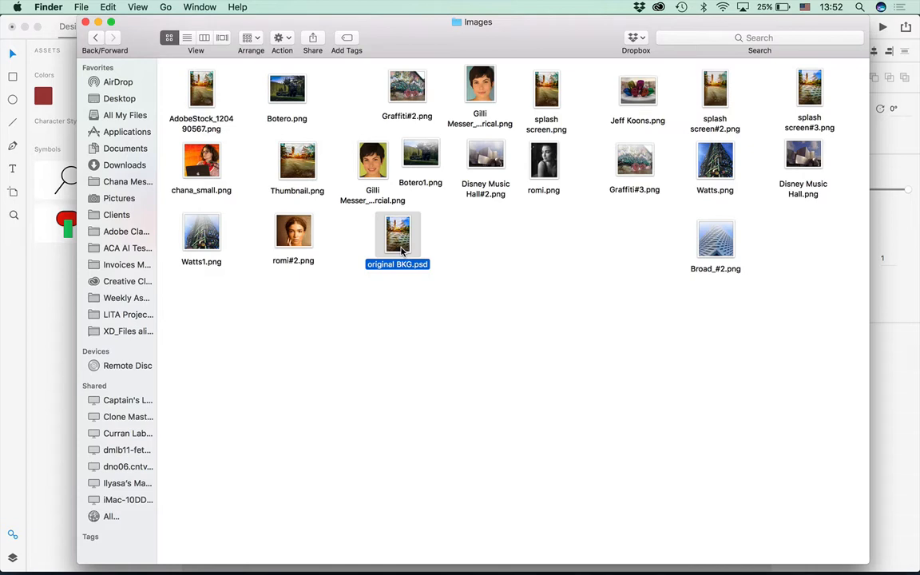
key("super+Tab")
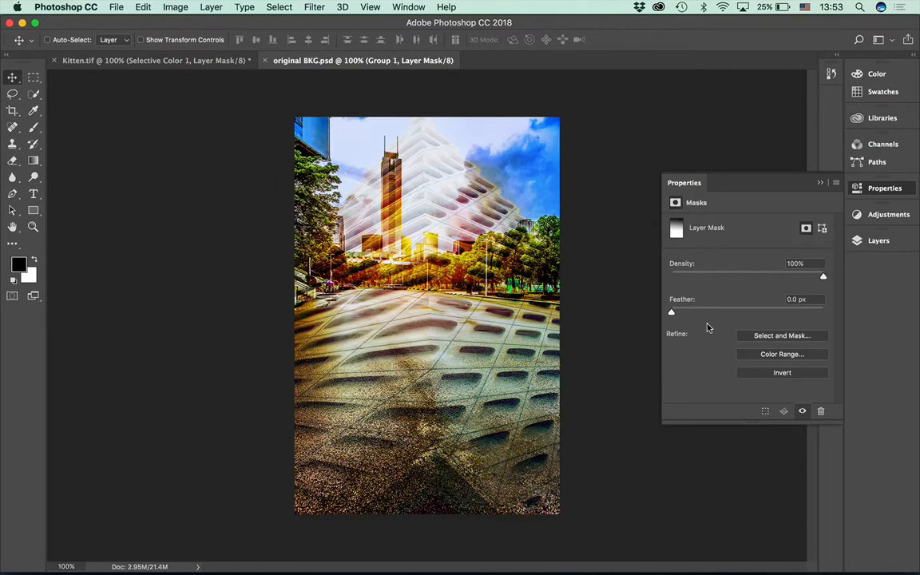
left_click(683, 183)
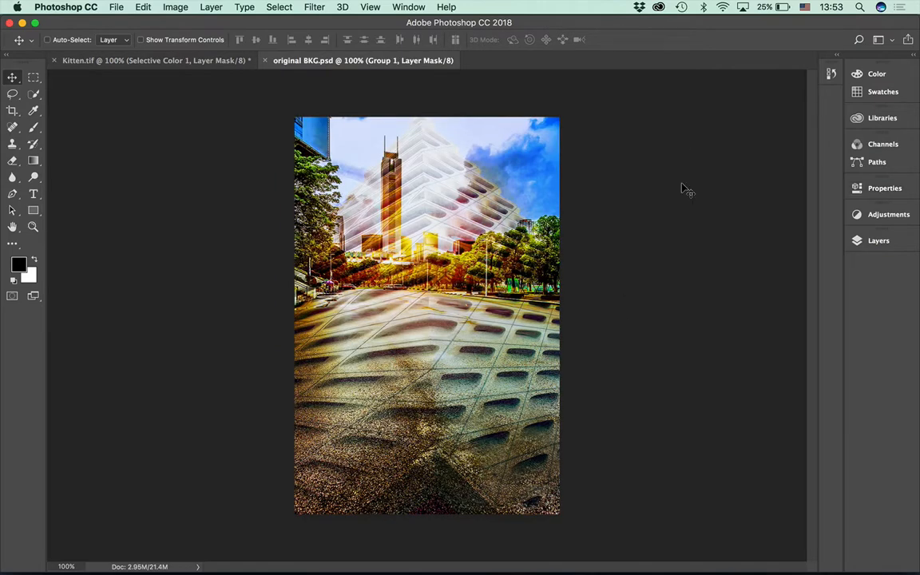
left_click(860, 241)
left_click_drag(710, 231, 602, 100)
left_click_drag(661, 293, 682, 496)
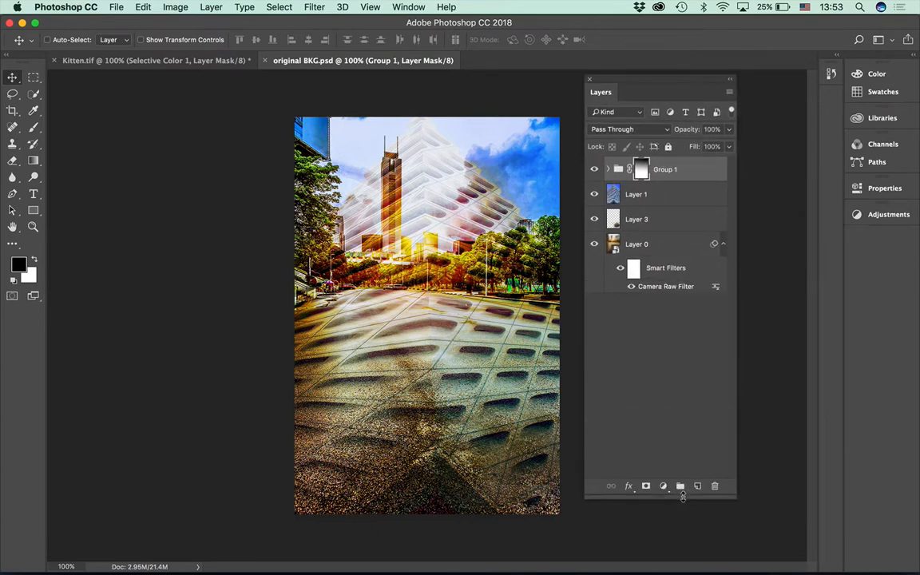
Examine how the composite is built by expanding Group 1 and toggling the visibility of Layer 1, Layer 3 and Layer 0
left_click(658, 416)
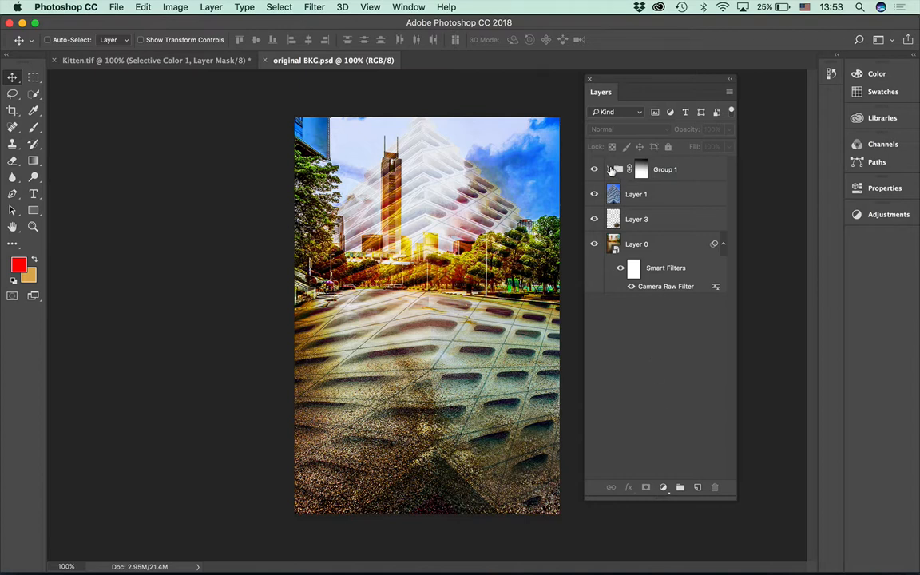
left_click(609, 169)
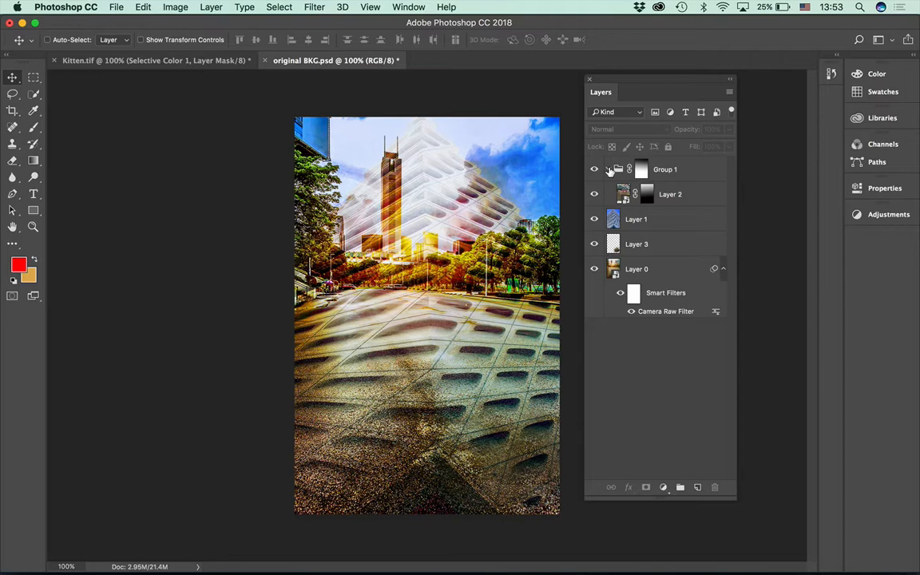
left_click(608, 169)
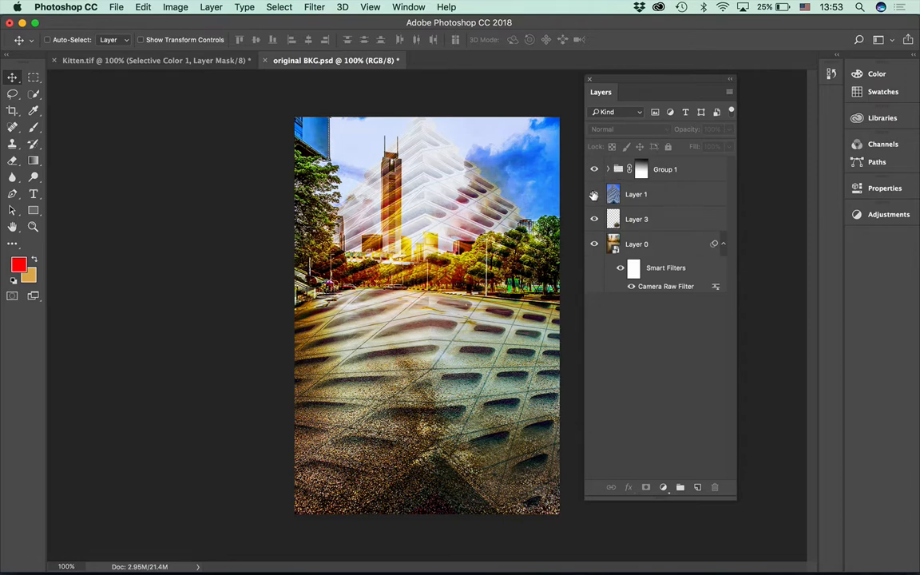
left_click(593, 194)
left_click(593, 194)
left_click(593, 219)
left_click(593, 243)
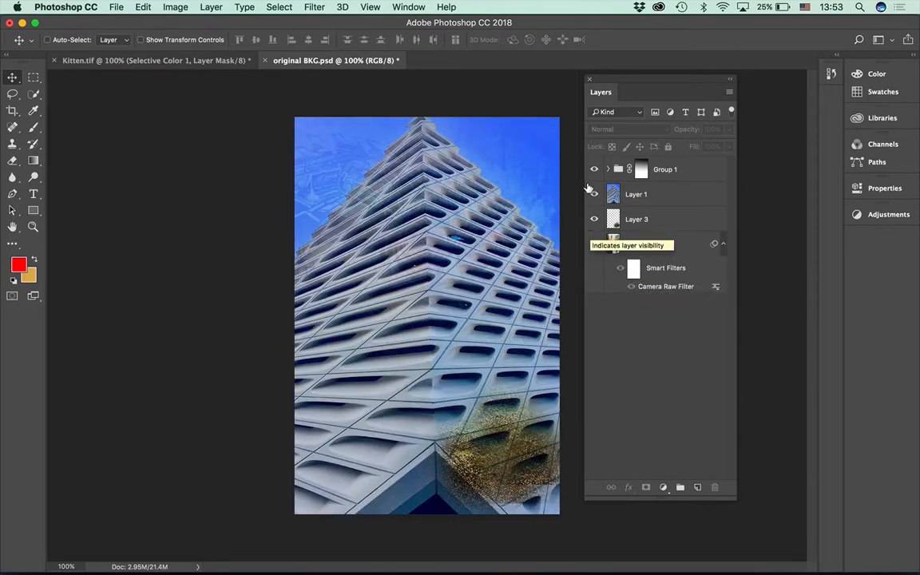
left_click(594, 244)
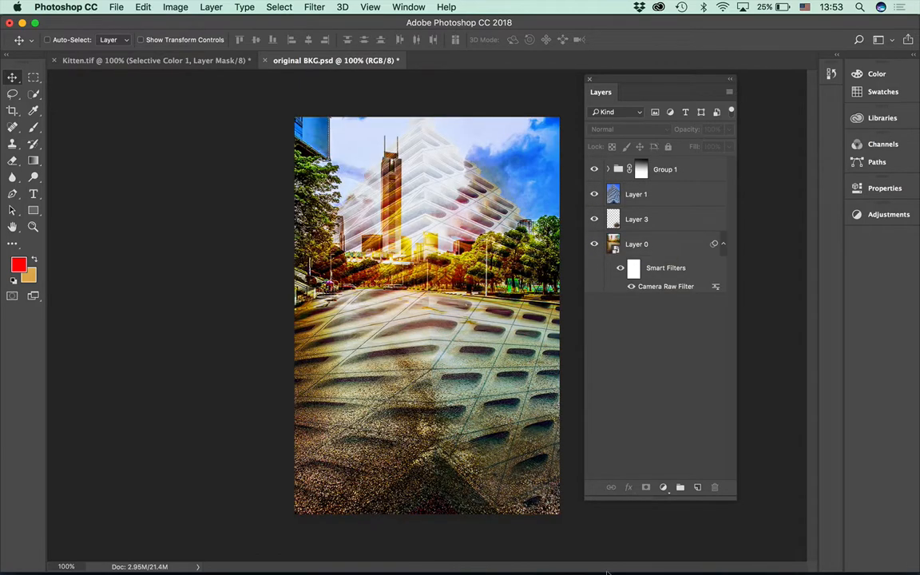
Switch from Photoshop to the Splash Screen artboard in Adobe XD
mouse_move(603, 570)
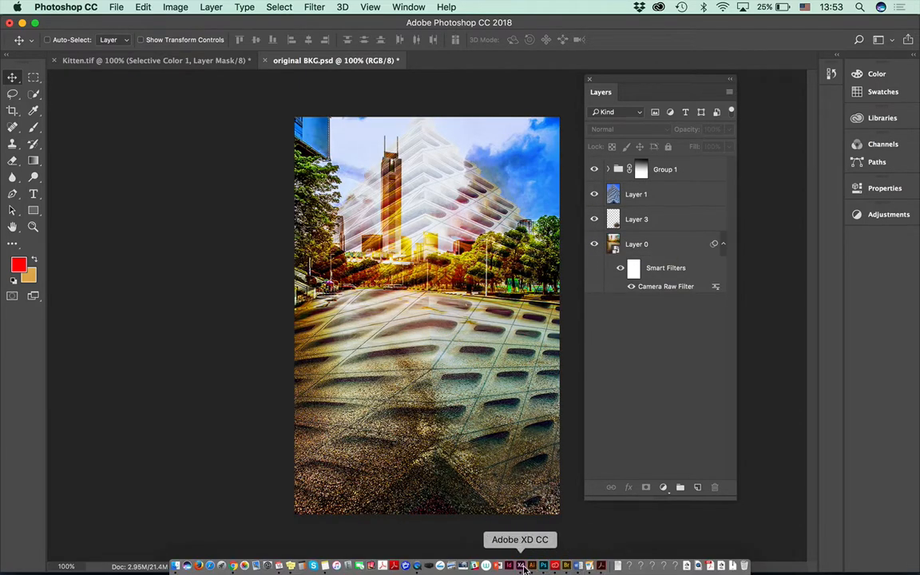
left_click(520, 566)
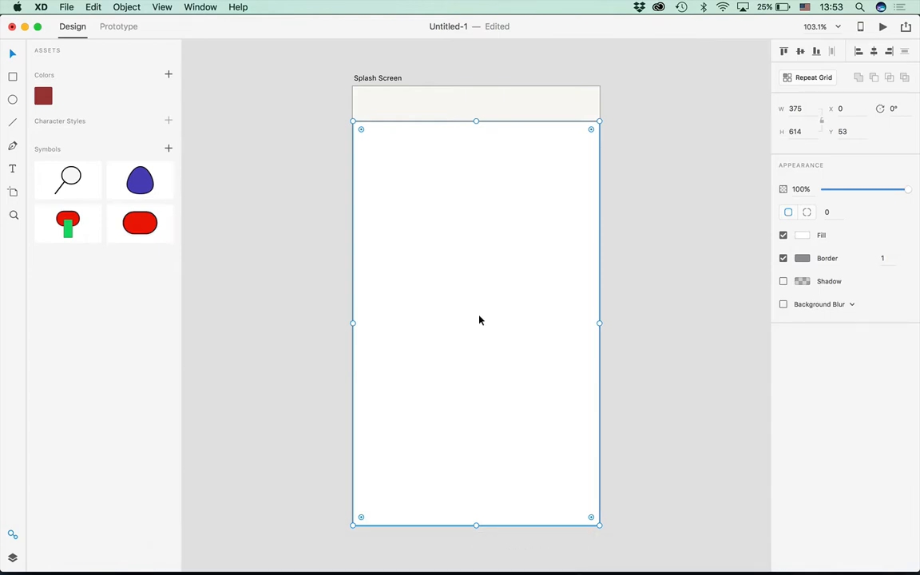
Import splash screen#3.png from the Images folder of XD Assets onto the Splash Screen artboard
left_click(71, 7)
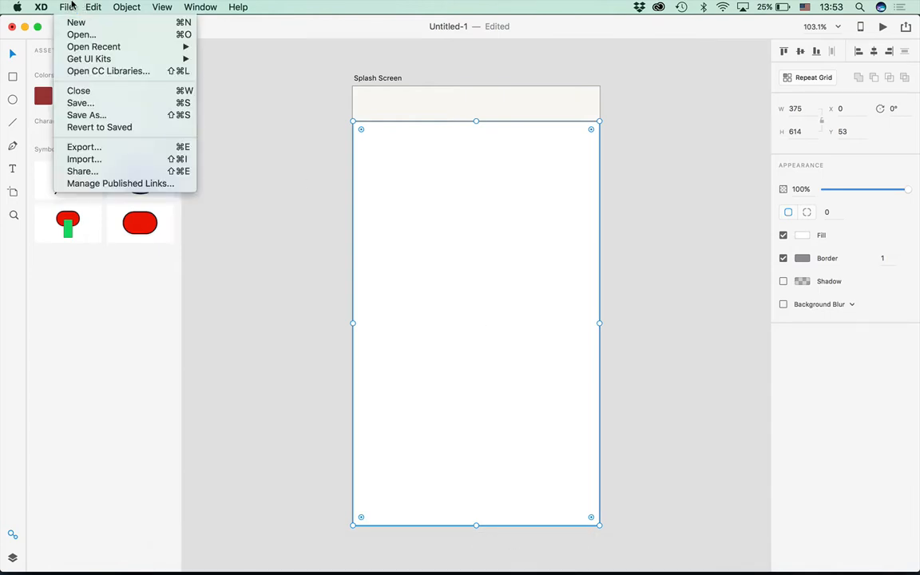
left_click(81, 159)
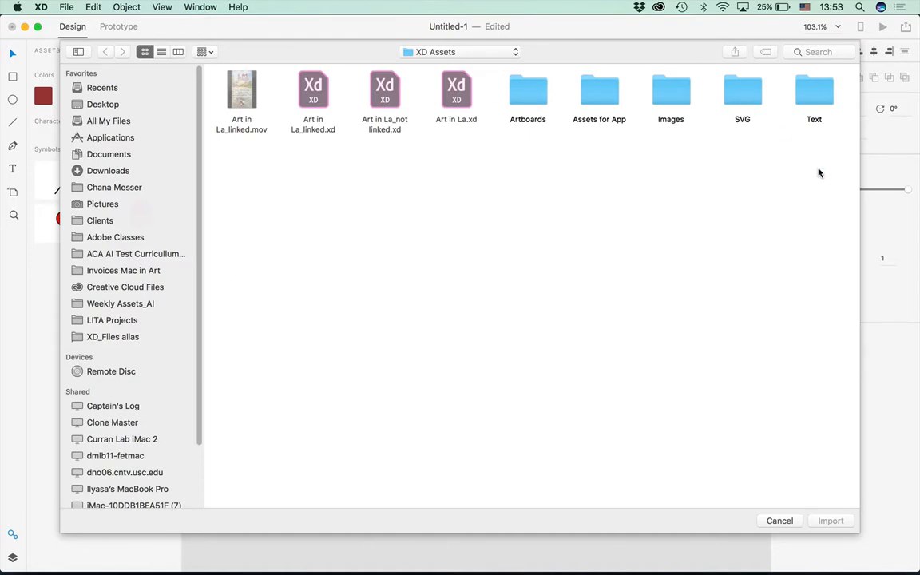
double_click(671, 101)
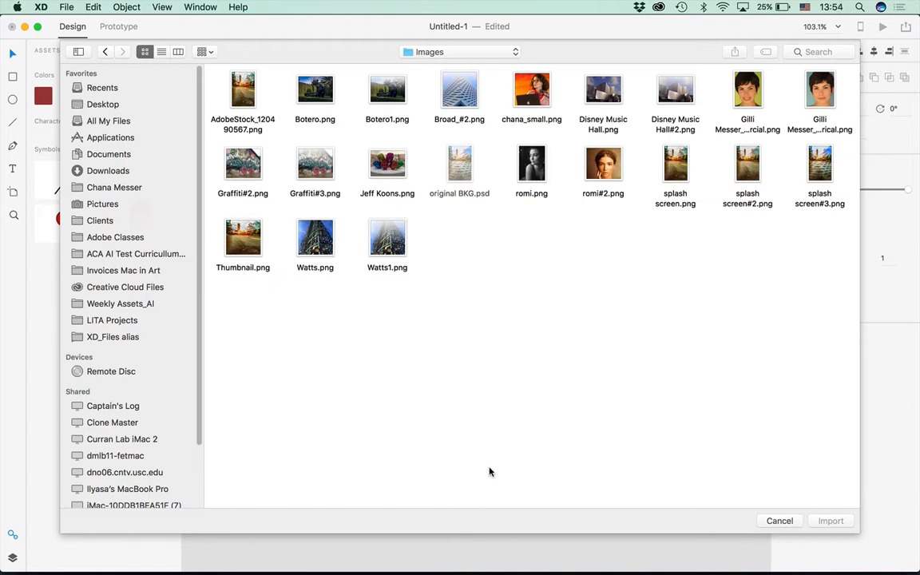
left_click(820, 166)
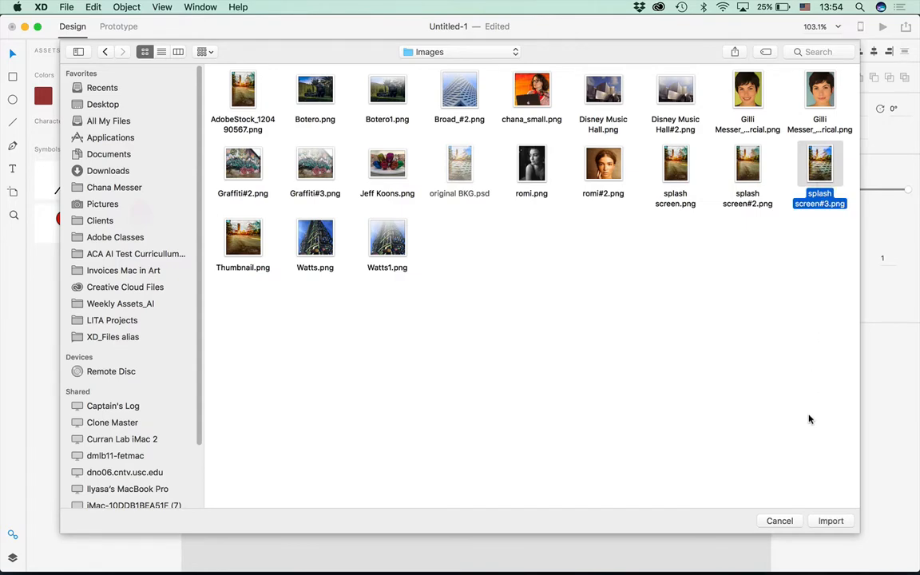
left_click(830, 521)
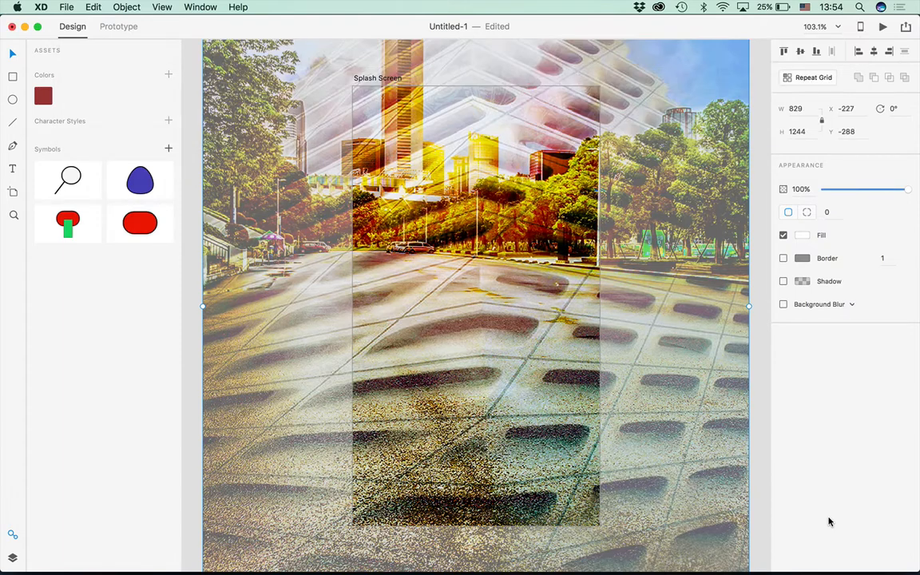
Examine how the artboard crops the imported image by comparing its deselected view with its full extent
left_click(758, 417)
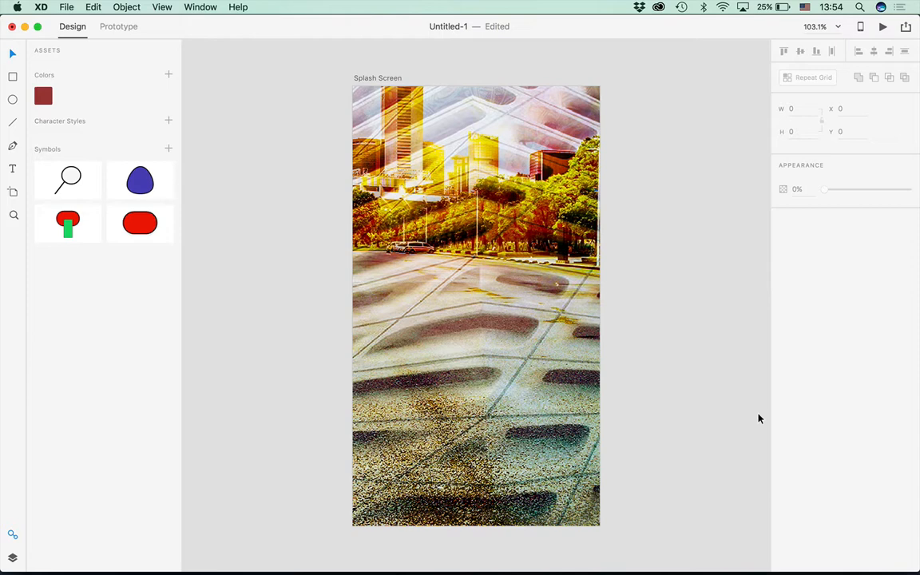
left_click(474, 407)
double_click(473, 407)
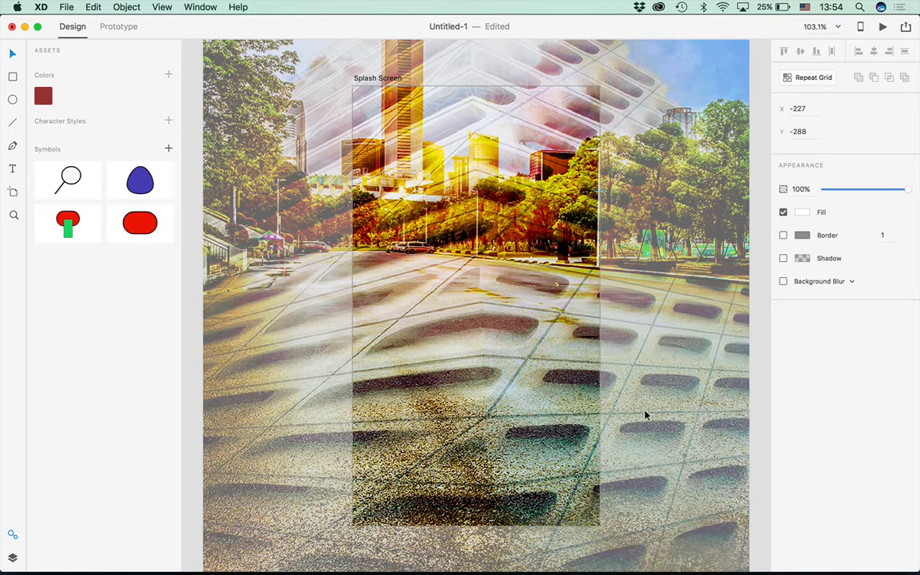
key("Escape")
left_click(758, 451)
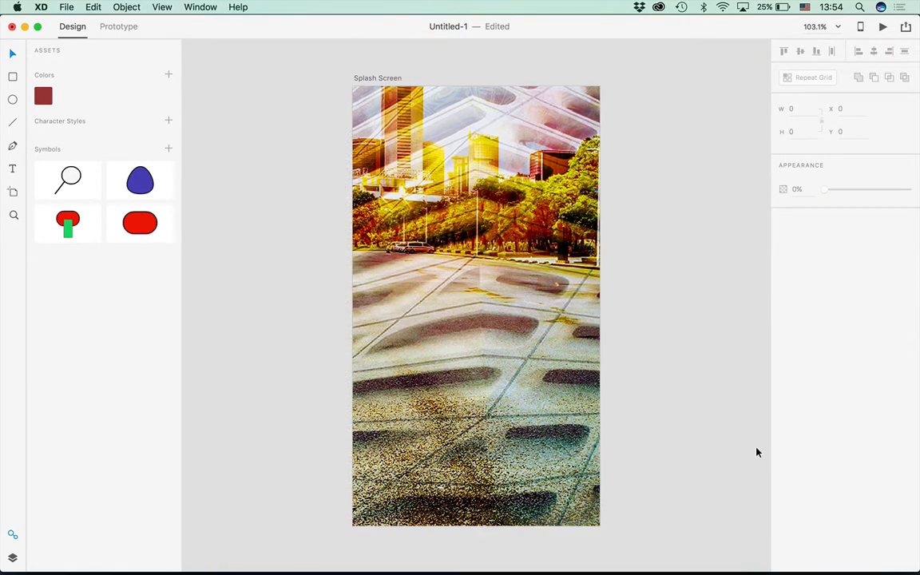
Move the imported image down to about X -248, Y -20, and delete it from the artboard
left_click(511, 384)
left_click_drag(501, 431, 457, 559)
left_click_drag(459, 415, 465, 447)
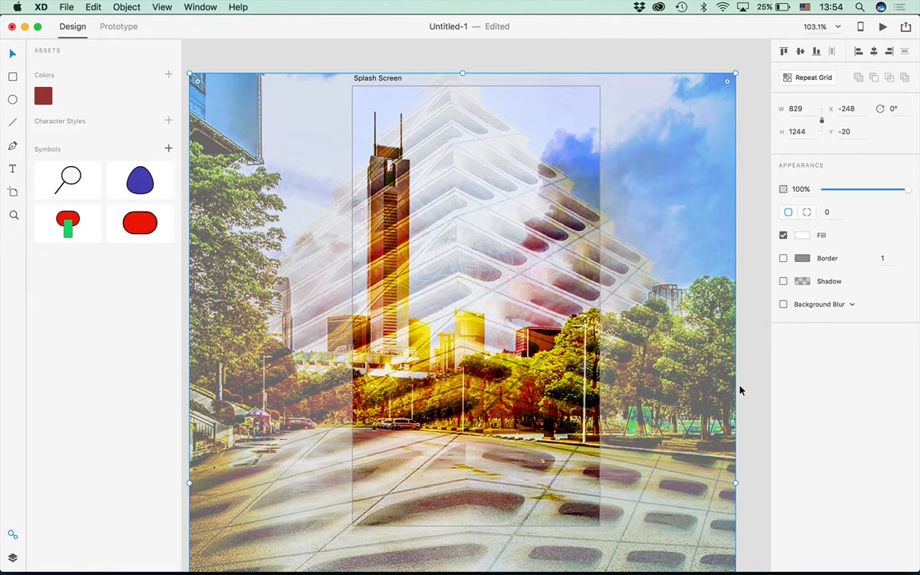
key("Delete")
Fill the large white rectangle with splash screen#3.png from the Images folder in Finder, and set its corner radius to 2
left_click(498, 388)
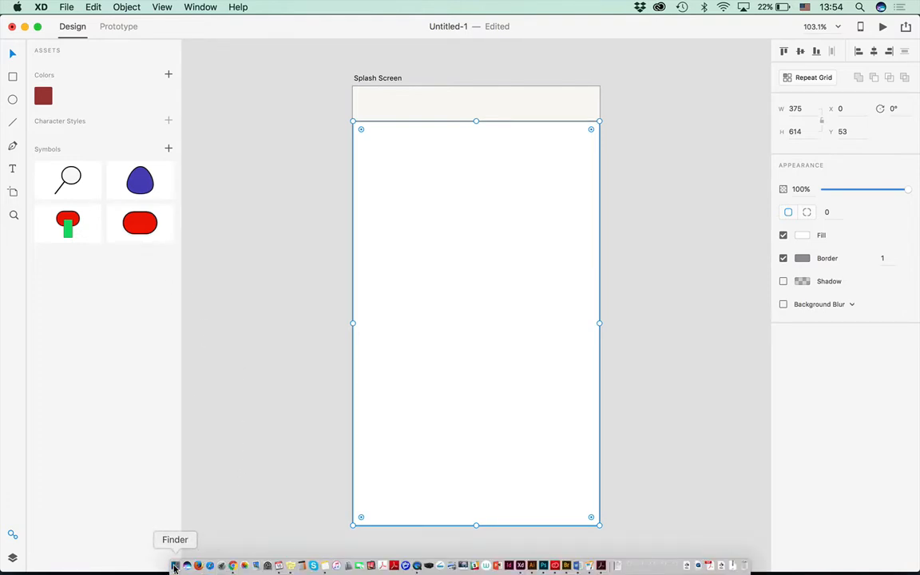
left_click(175, 565)
left_click_drag(866, 563, 199, 519)
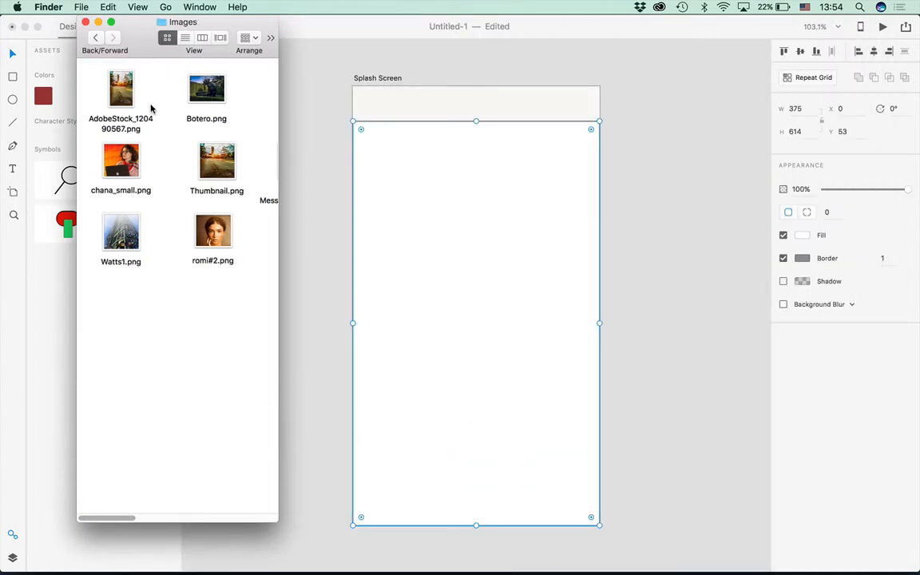
left_click_drag(127, 518, 316, 503)
left_click_drag(240, 89, 437, 293)
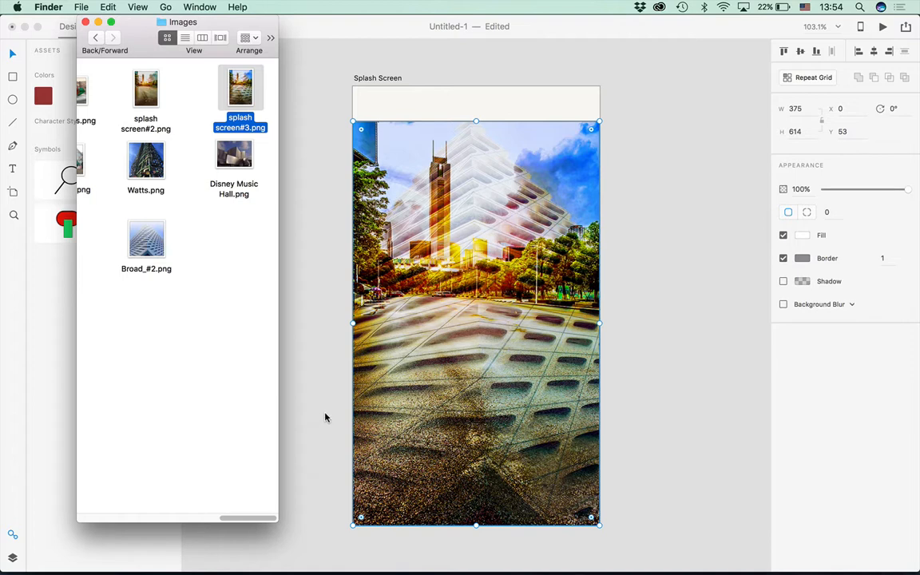
left_click(412, 415)
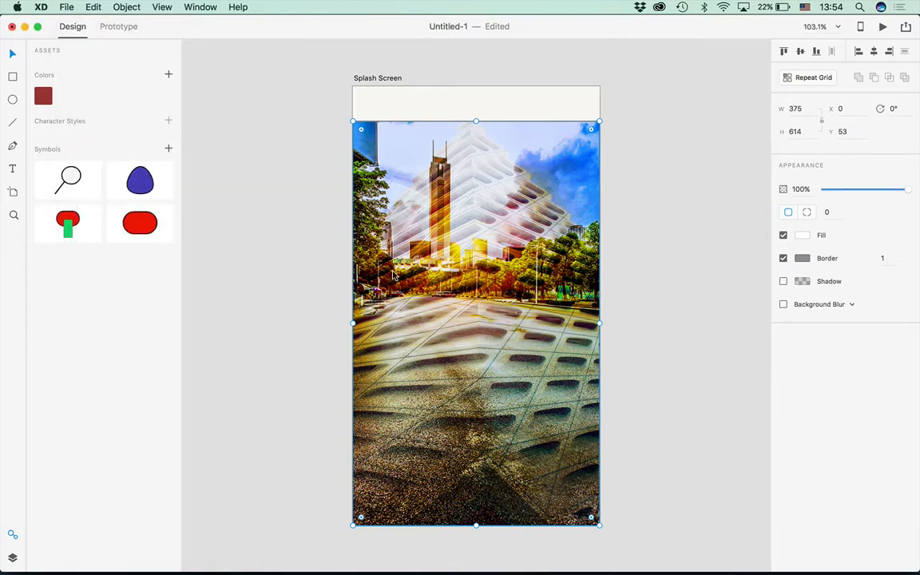
mouse_move(361, 128)
left_mouse_down()
mouse_move(365, 144)
mouse_move(361, 130)
left_mouse_up()
Save the document to the Desktop under the name DTLA_Art
left_click(62, 7)
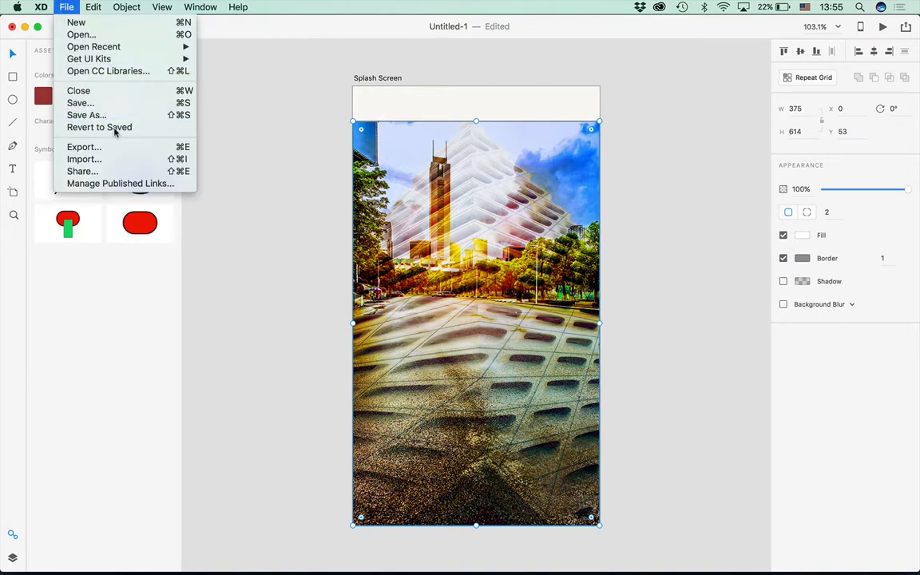
left_click(81, 115)
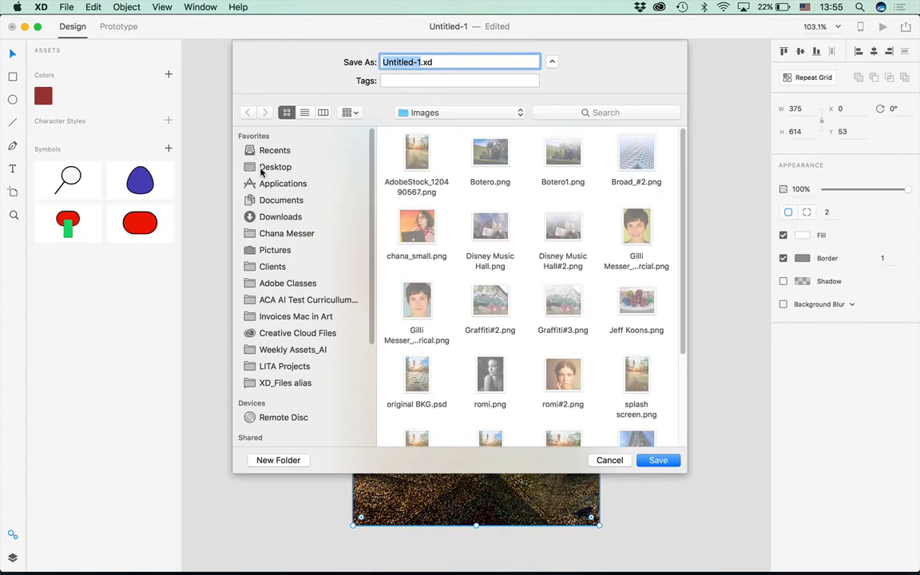
left_click(262, 167)
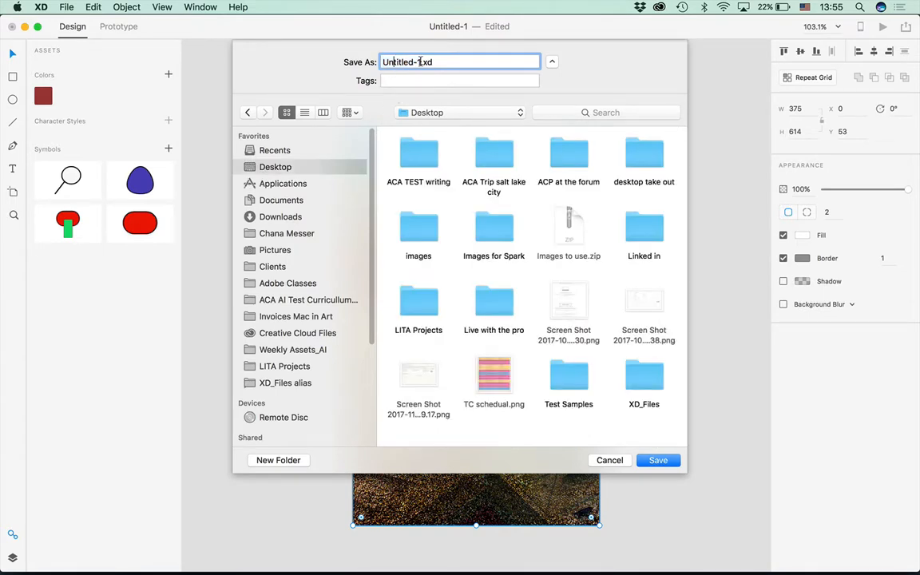
type("A")
key("BackSpace")
type("DTLA_Art")
key("Return")
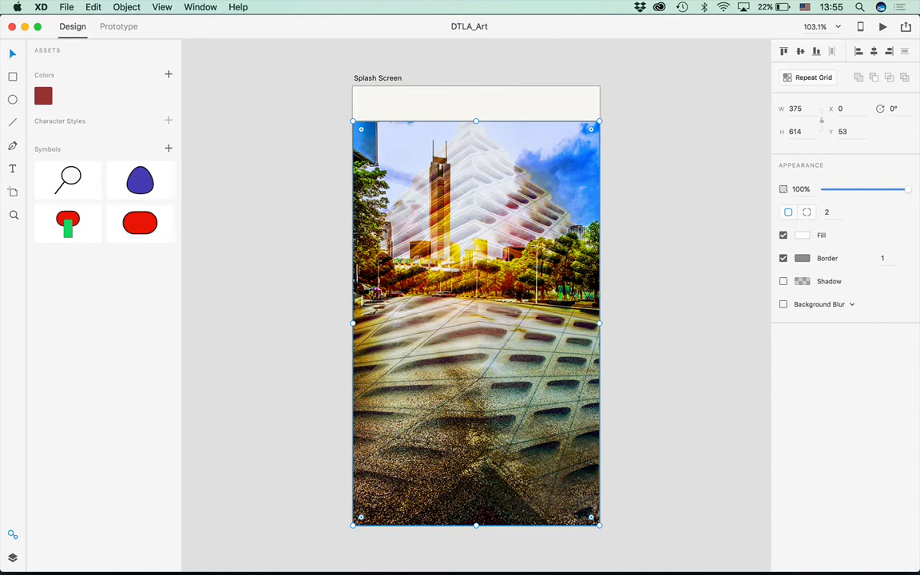
Draw a 375 by 53 rectangle across the empty strip above the image and fill it with the saved near-black swatch #050505
left_click(314, 207)
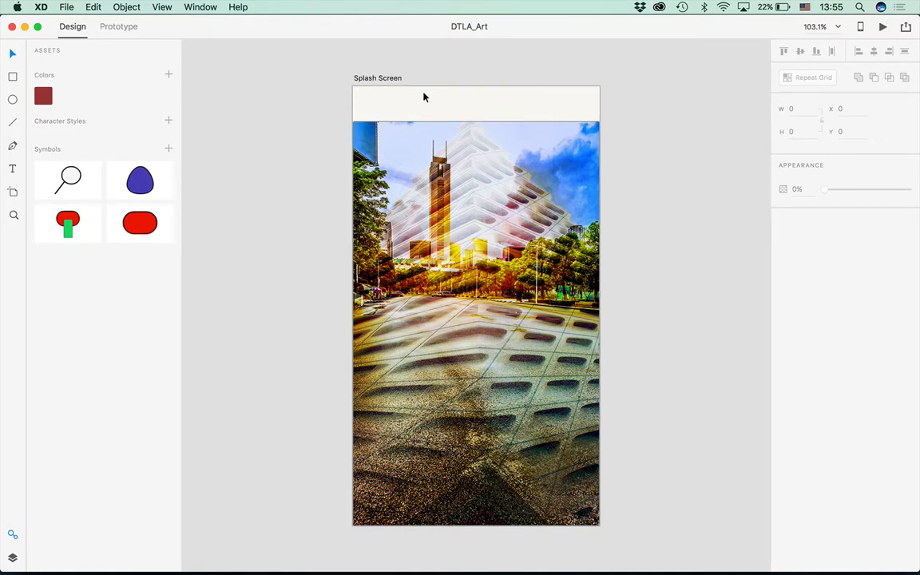
left_click(12, 77)
left_click_drag(353, 86, 601, 122)
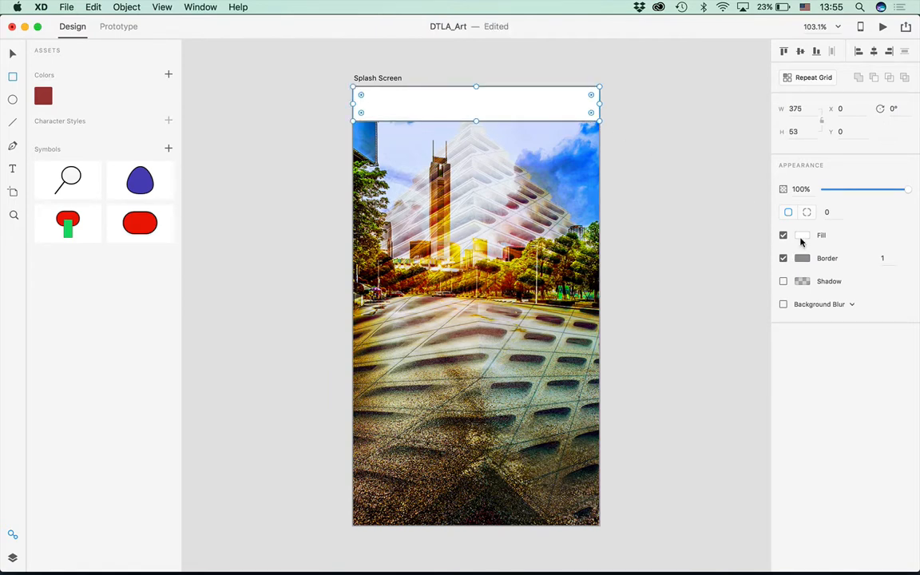
left_click(801, 236)
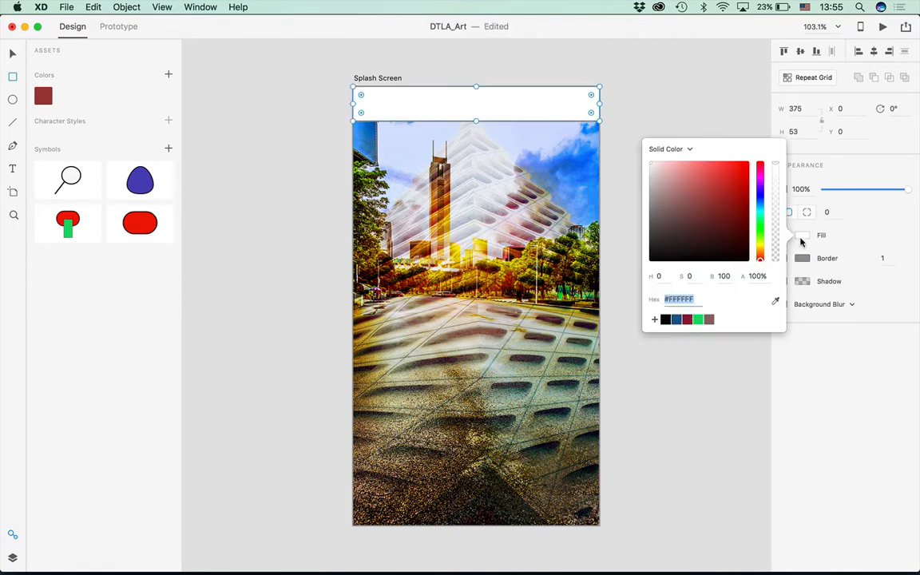
left_click(665, 319)
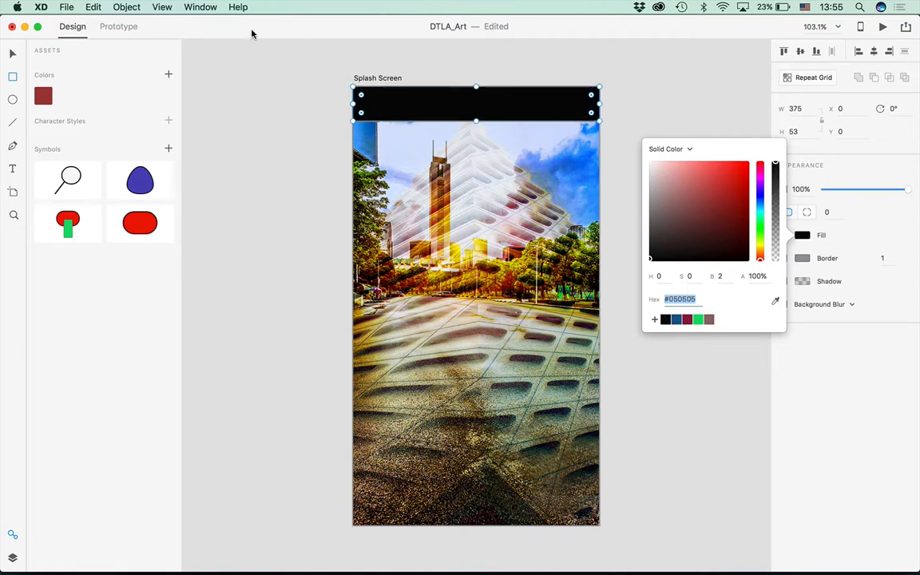
left_click(14, 56)
left_click(237, 152)
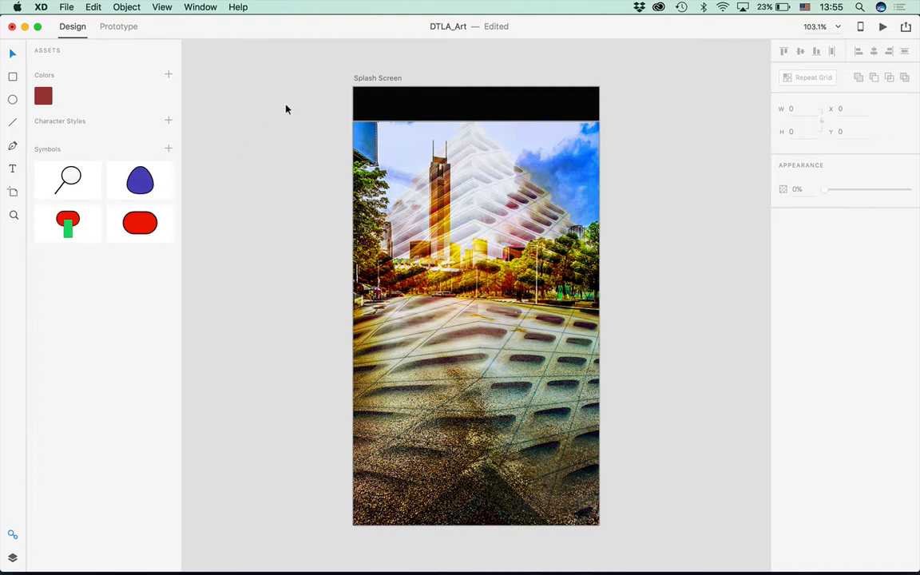
Display the artboard's layers and inspect the splash screen#3 and Rectangle 2 layers by selecting each in turn
left_click(379, 104)
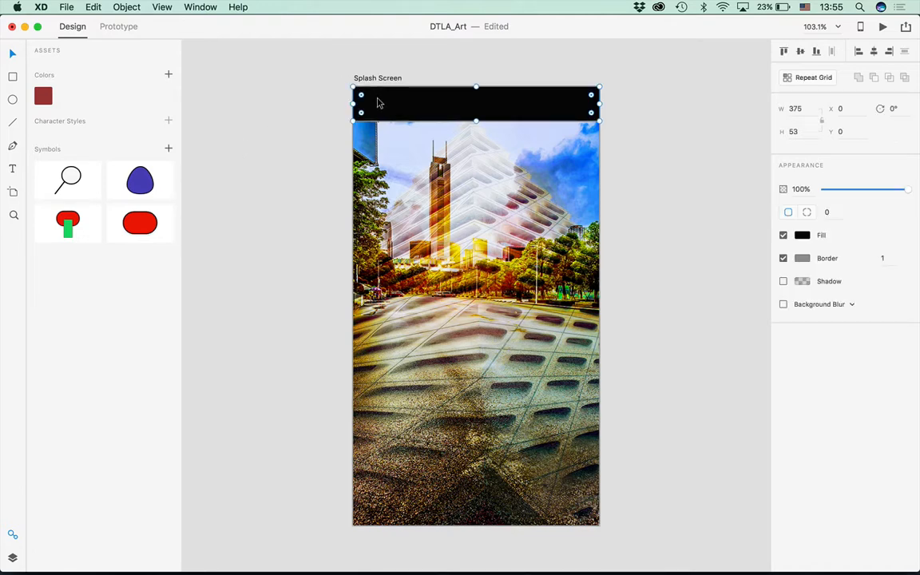
left_click(12, 559)
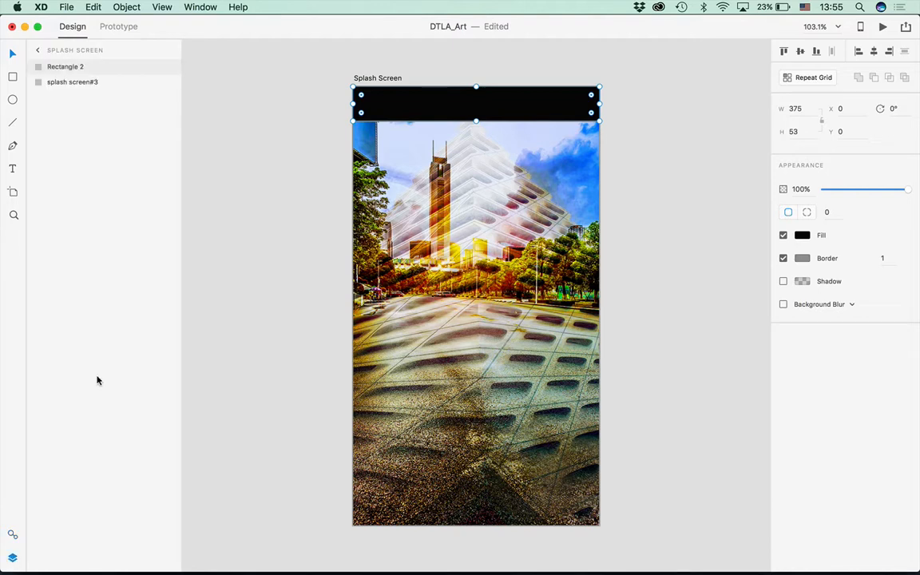
left_click(64, 82)
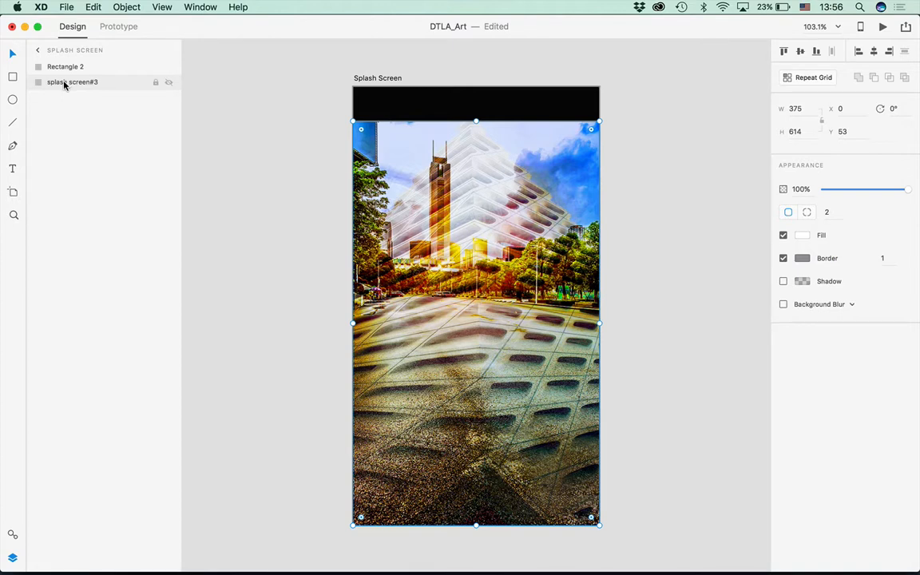
left_click(63, 68)
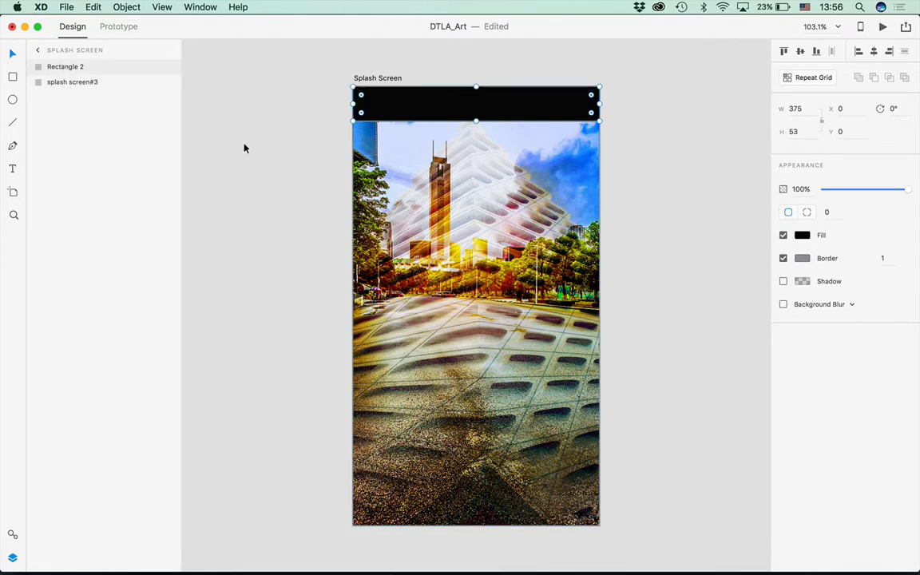
left_click(244, 148)
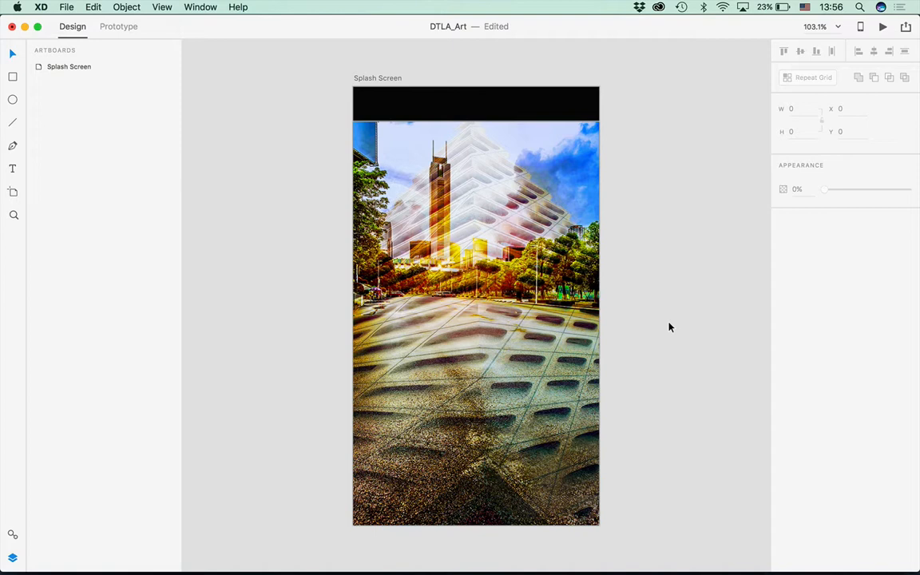
Set the black bar's fill to the brown #8D6151 sampled from the middle of the splash image
left_click(517, 110)
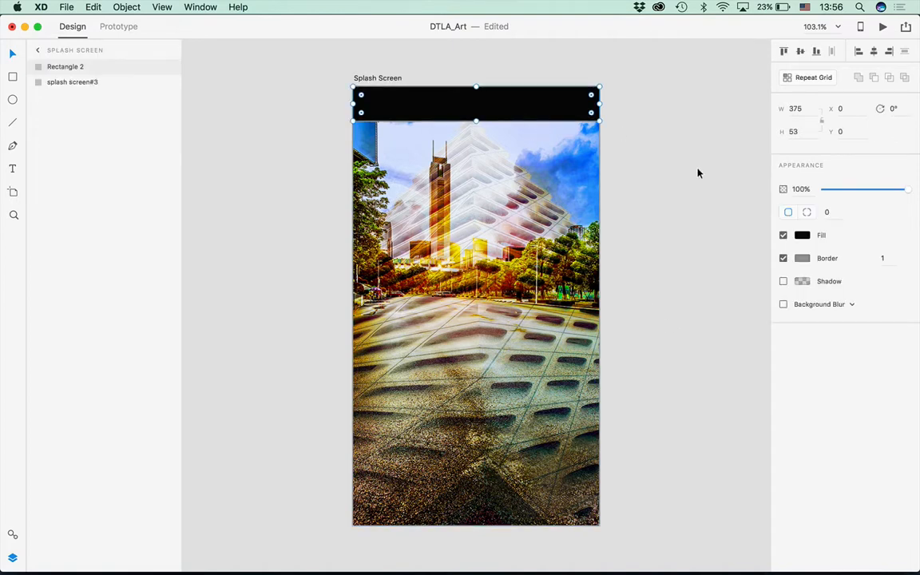
left_click(800, 236)
left_click(842, 226)
left_click(803, 238)
left_click(803, 237)
mouse_move(903, 193)
left_mouse_down()
mouse_move(854, 193)
mouse_move(907, 193)
left_mouse_up()
left_click(803, 235)
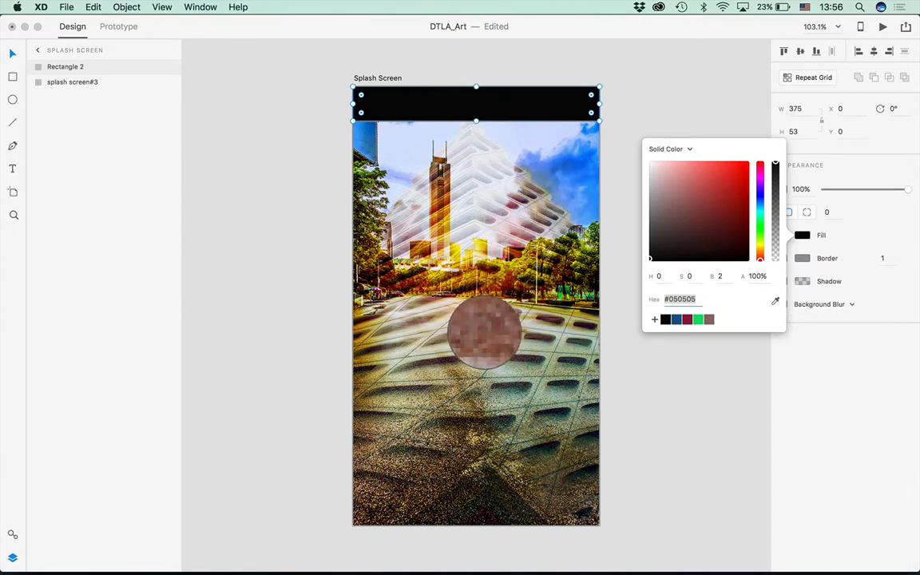
left_click(486, 334)
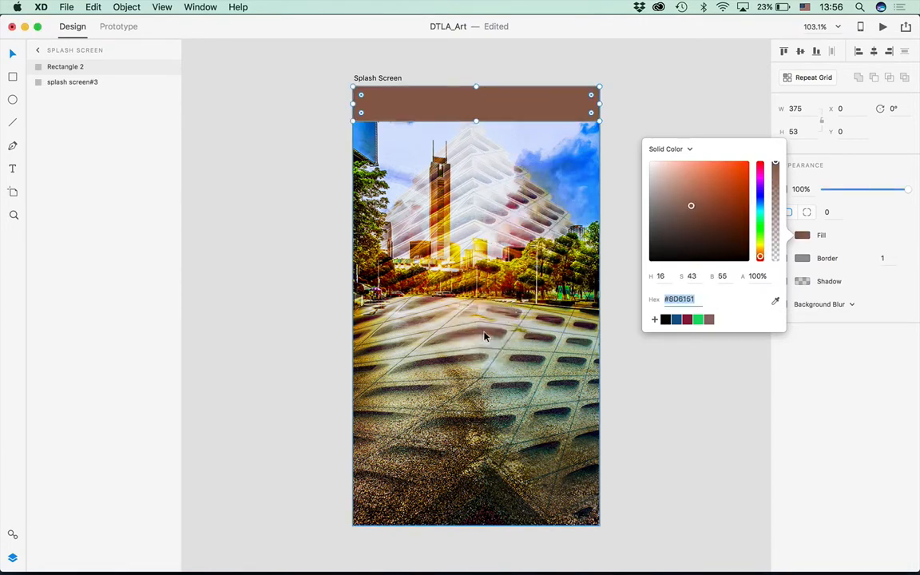
Resample the top bar's fill from the splash image, settling on beige #CBBBA8, and save that colour as a swatch
left_click(775, 300)
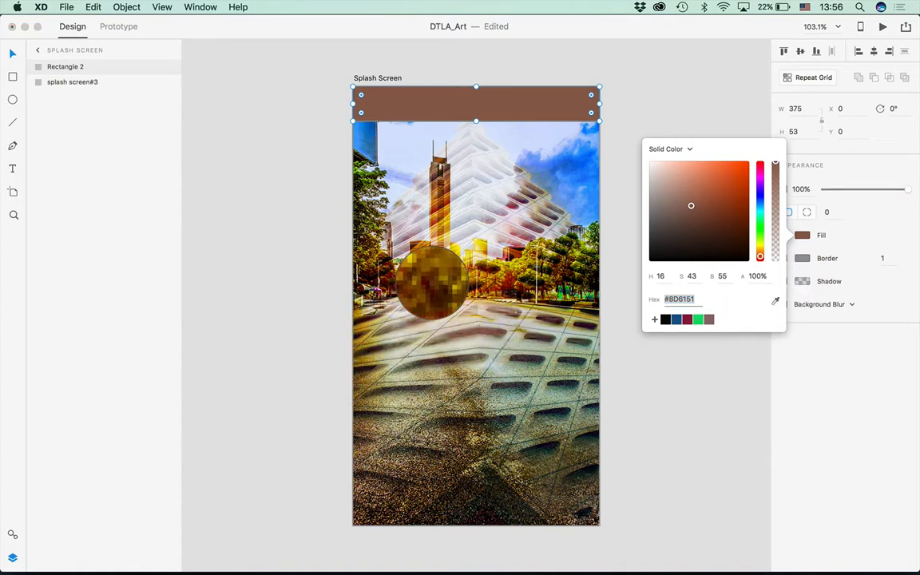
left_click(431, 282)
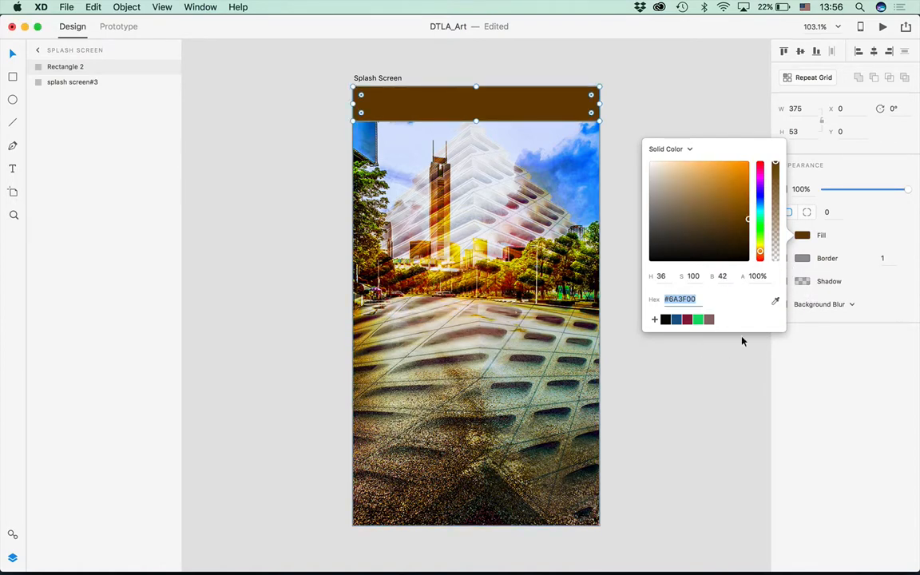
left_click(774, 301)
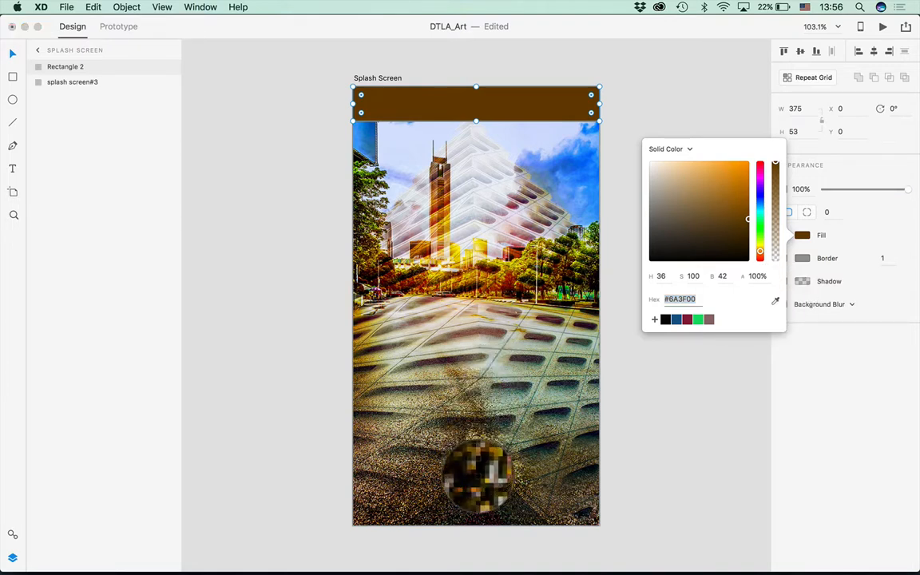
left_click(396, 379)
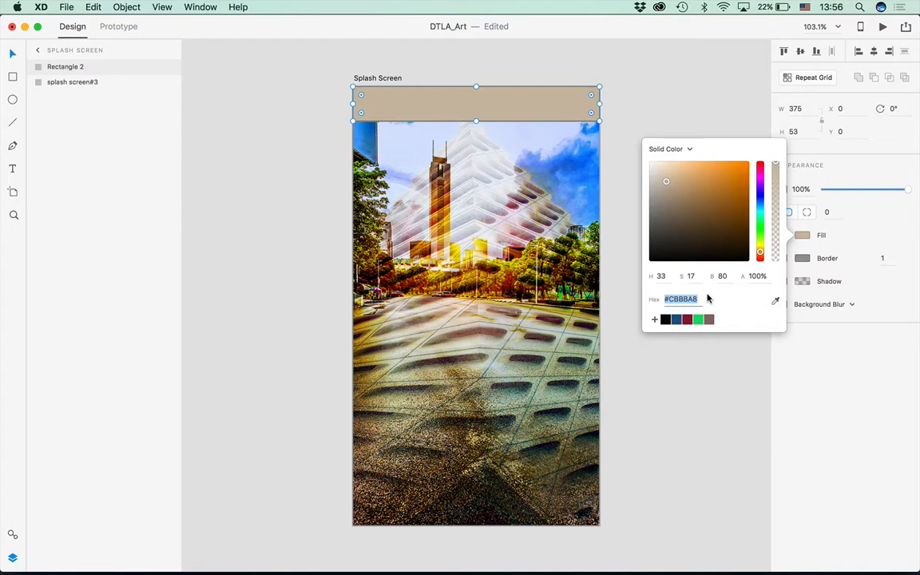
left_click(654, 320)
left_click(255, 144)
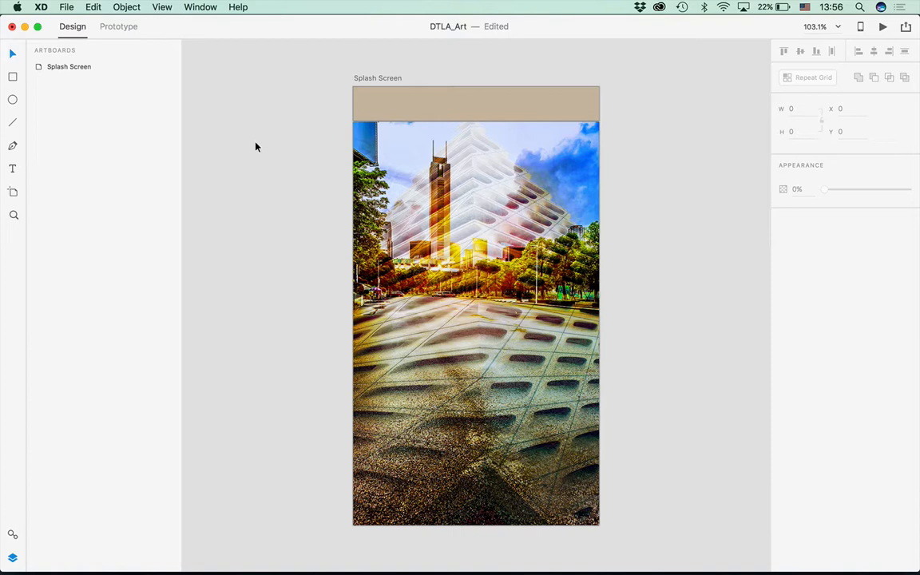
View the list of UI kits available for download, such as Apple iOS and Google Material
left_click(65, 7)
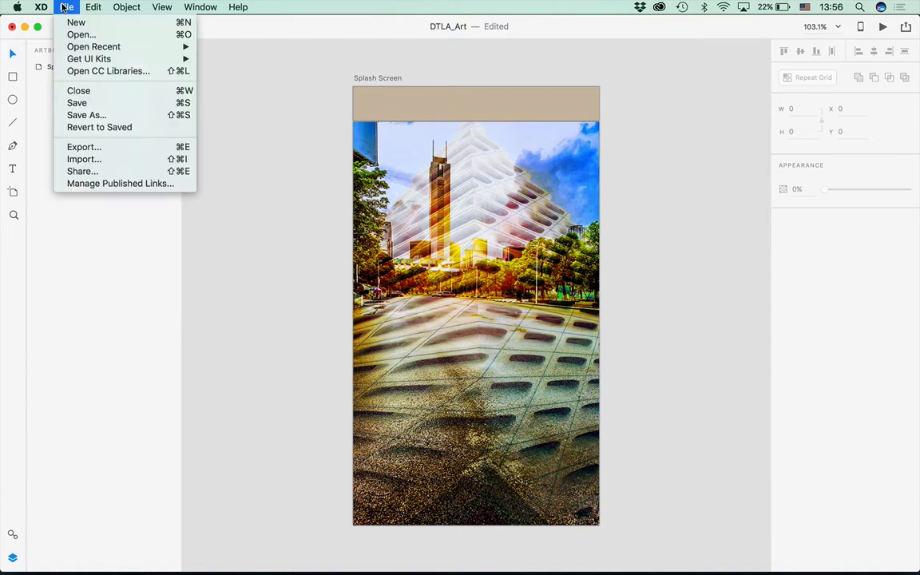
mouse_move(187, 60)
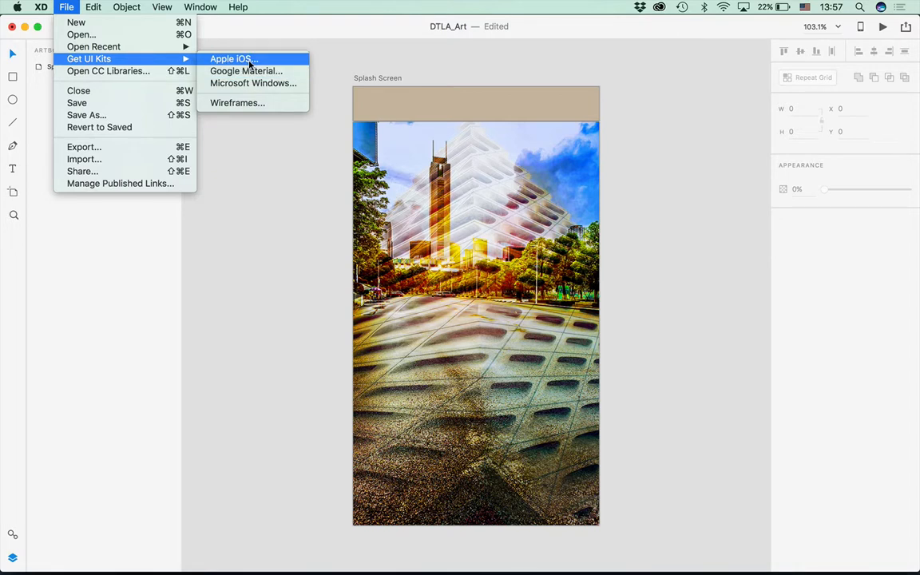
left_click(237, 219)
Switch to Finder and open the UIElements+DesignTemplates+Guides XD file from the iOS-11-AdobeXD folder inside XD_Files
mouse_move(273, 565)
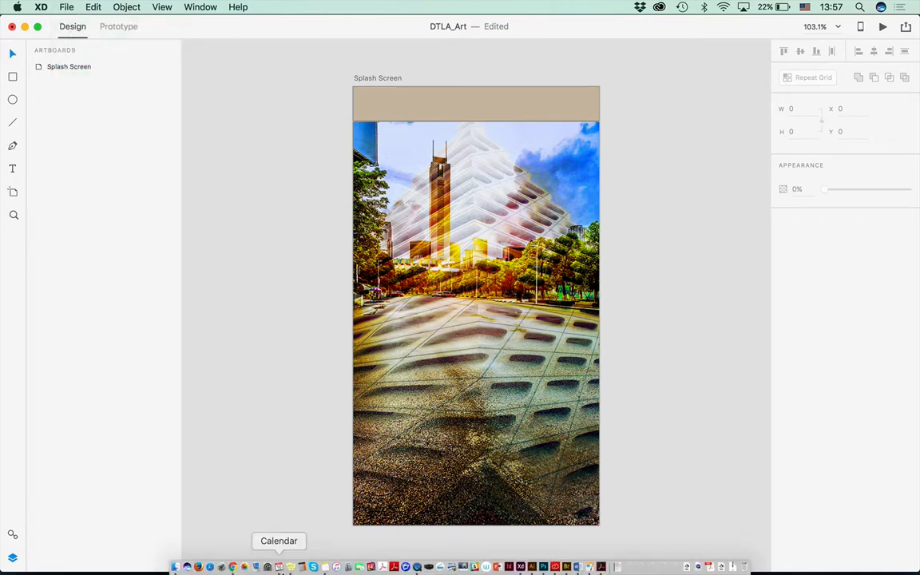
left_click(175, 566)
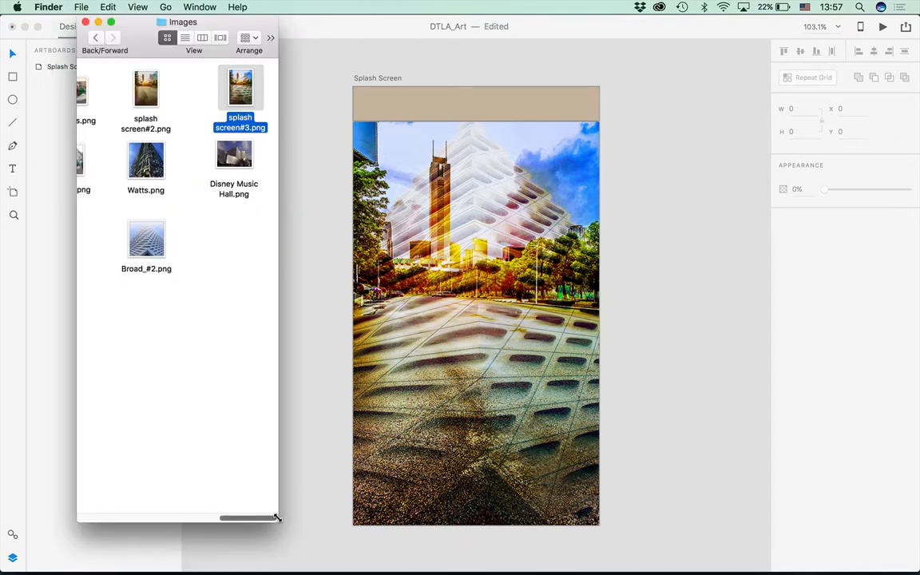
left_click_drag(277, 518, 851, 536)
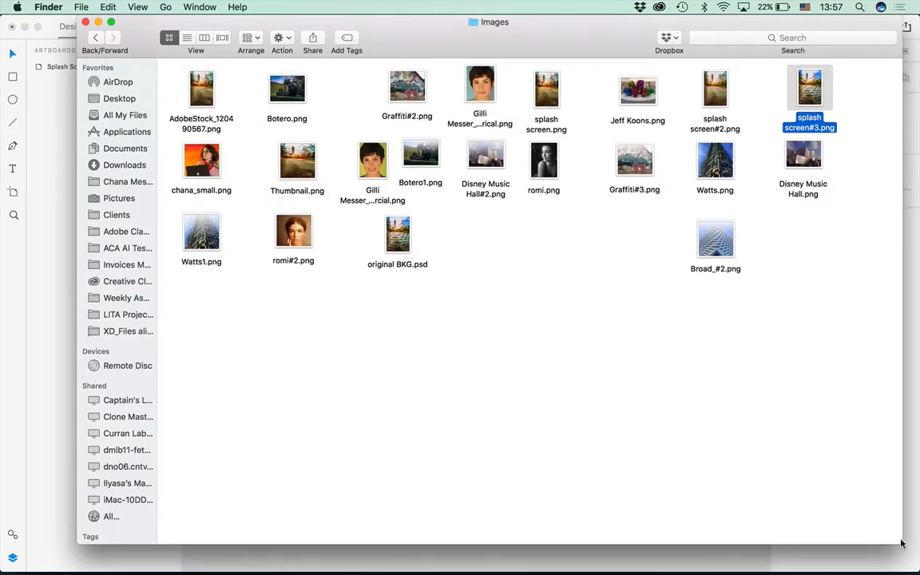
left_click(96, 38)
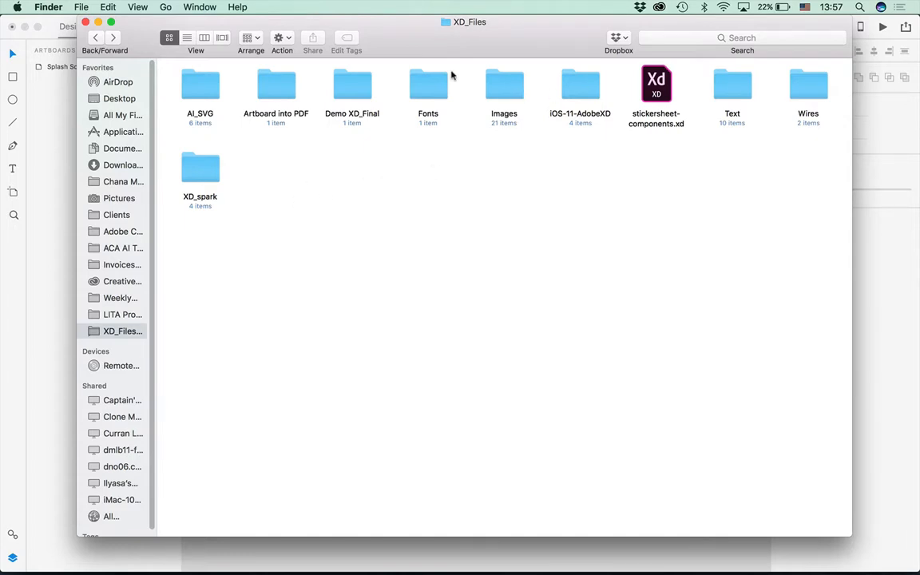
double_click(576, 90)
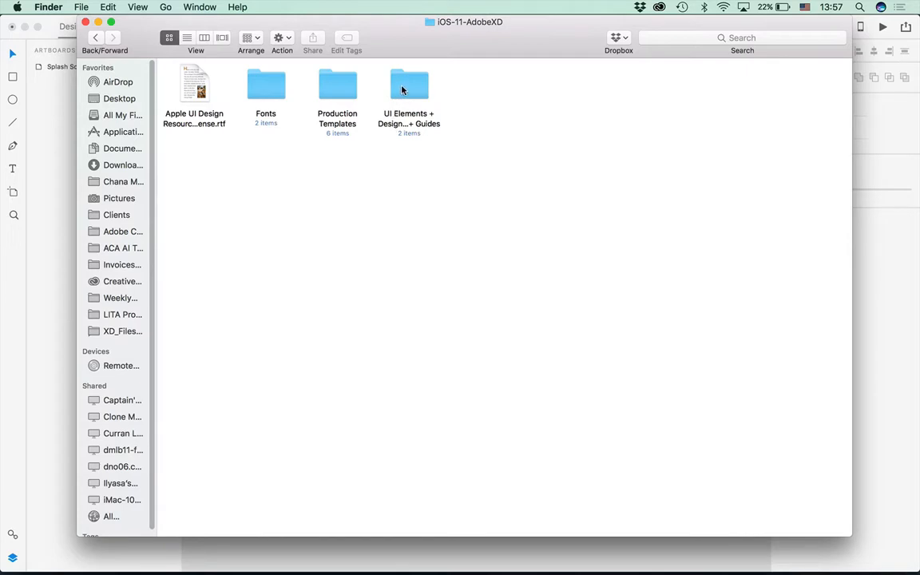
double_click(401, 88)
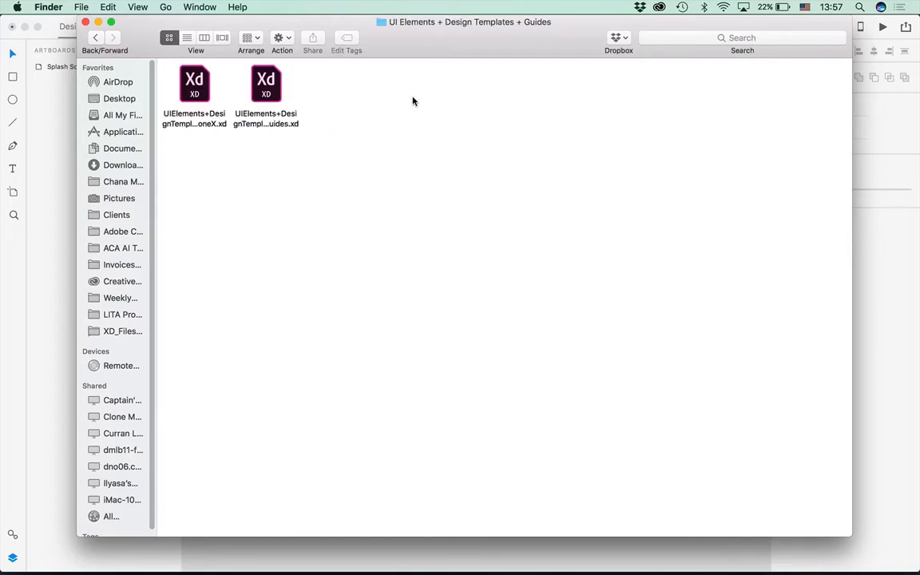
double_click(264, 90)
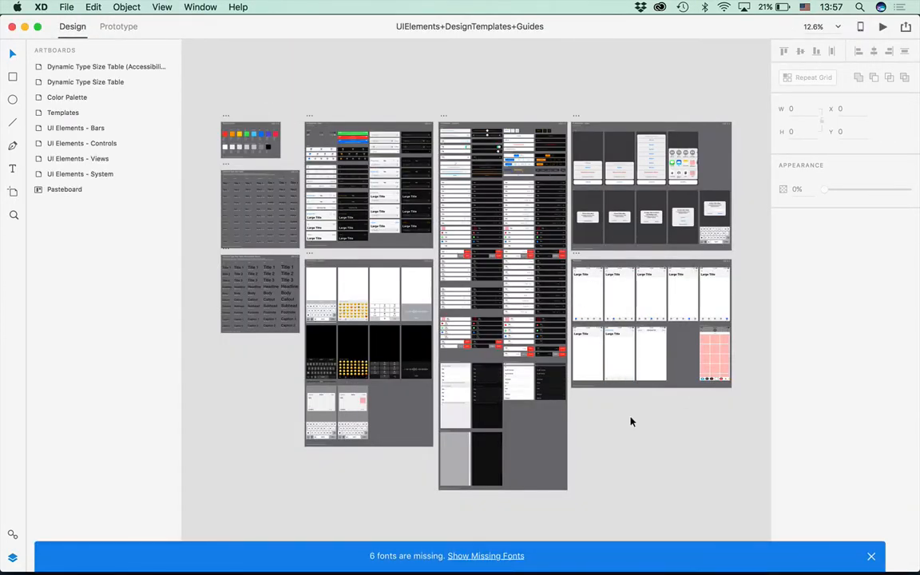
Examine the Tab 1 iPhone template's status bar, selecting its signal icons, clock text and battery group in turn
left_click(582, 303)
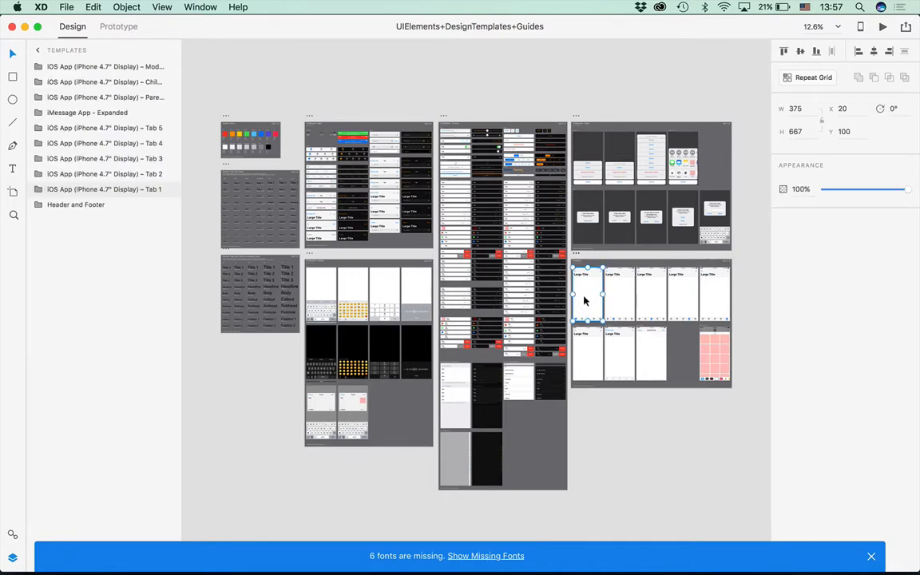
key("super+3")
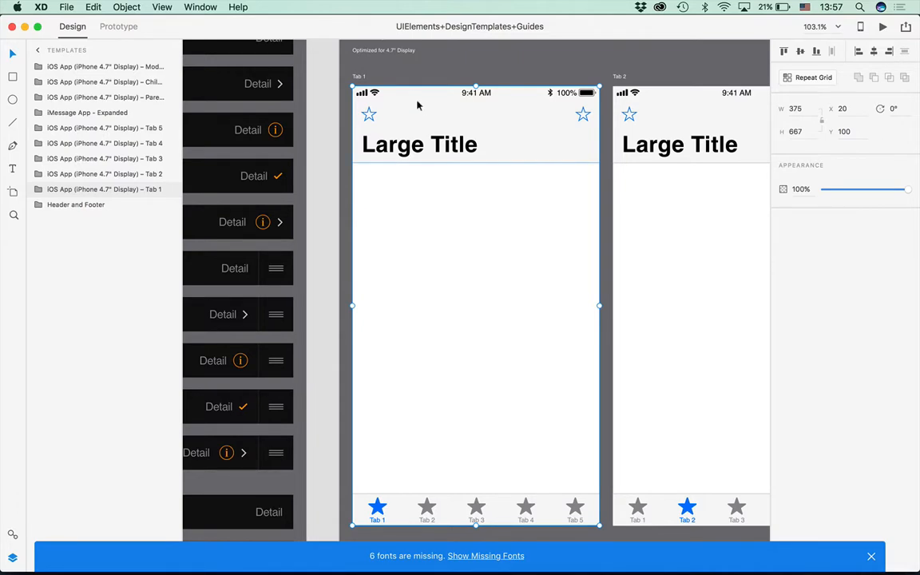
left_click(373, 94)
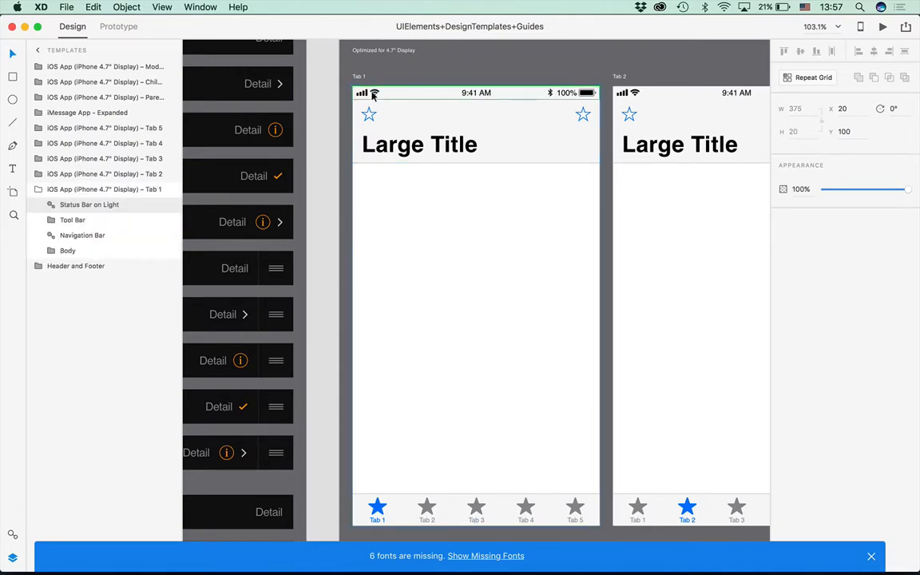
double_click(373, 94)
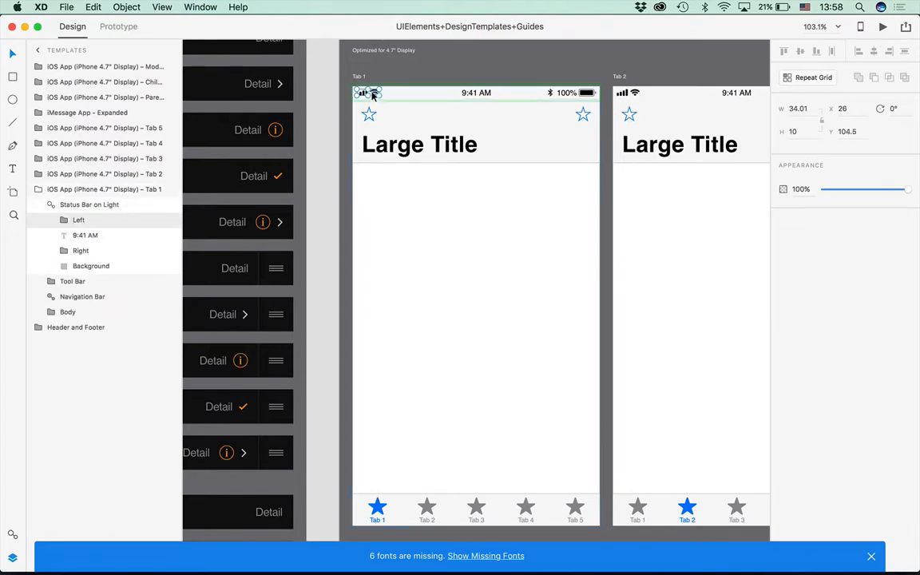
left_click(477, 93)
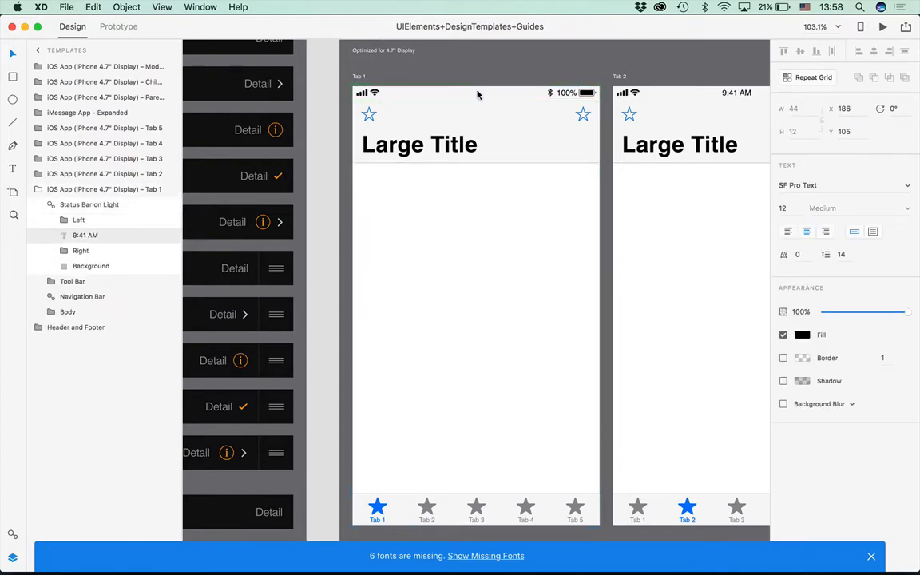
key("Escape")
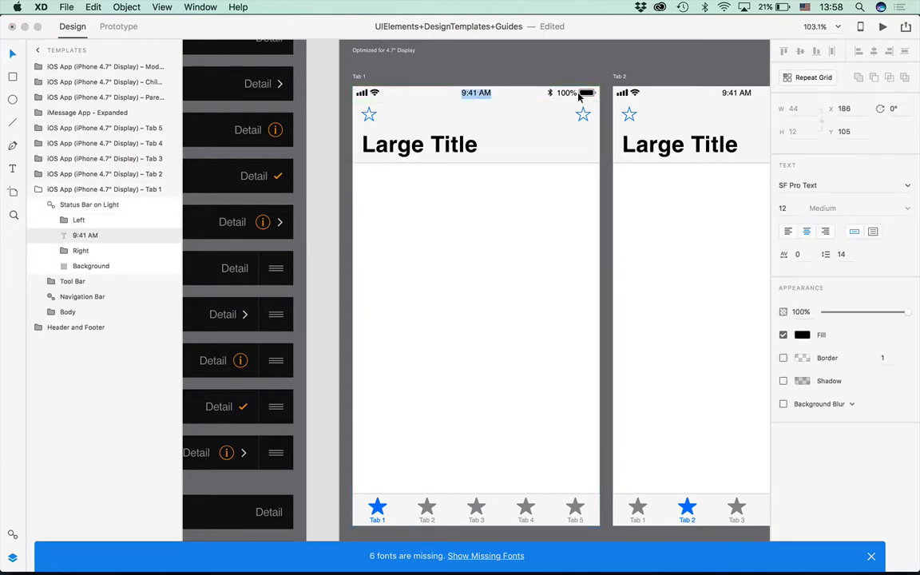
left_click(580, 96)
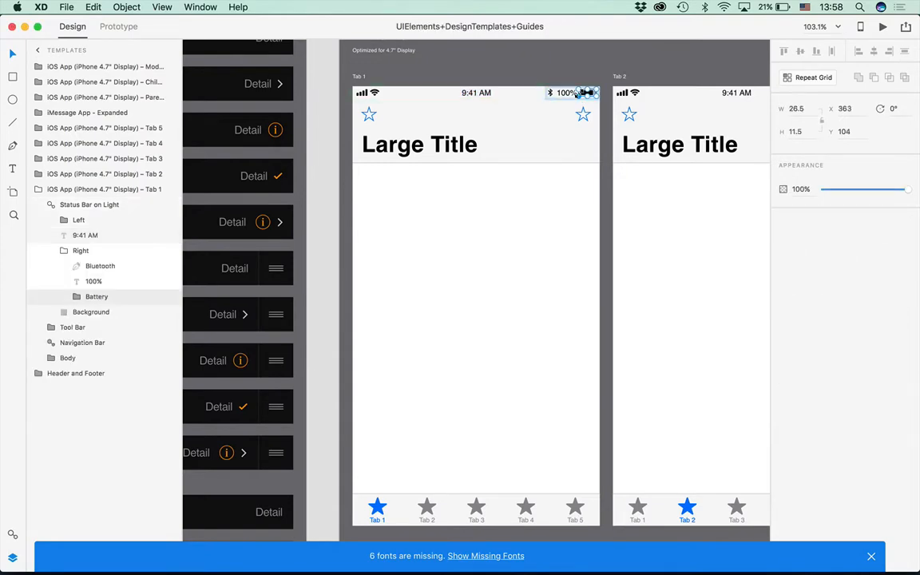
left_click(528, 70)
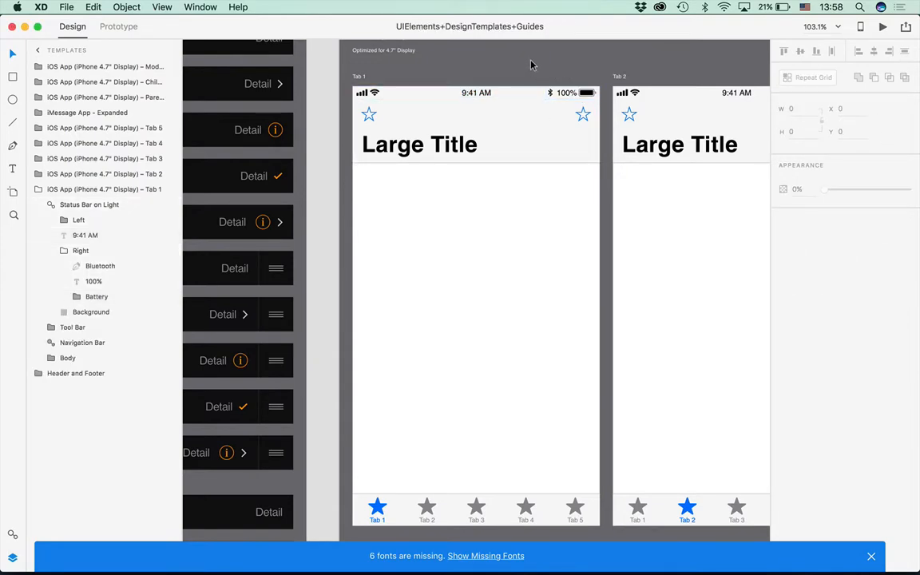
Inspect how the Tab 1 template is layered by selecting its status bar, navigation bar, body and status bar background
left_click(455, 97)
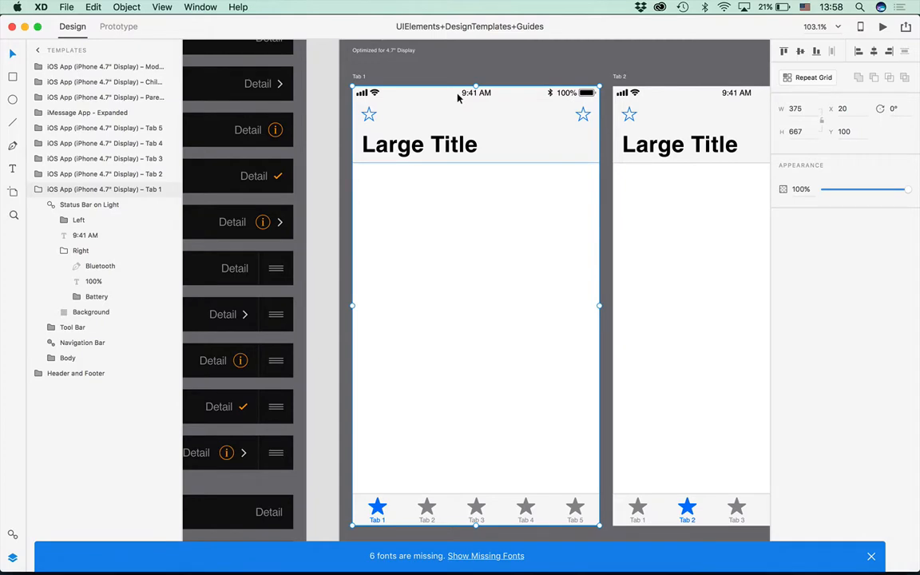
double_click(458, 93)
double_click(457, 93)
left_click(462, 95)
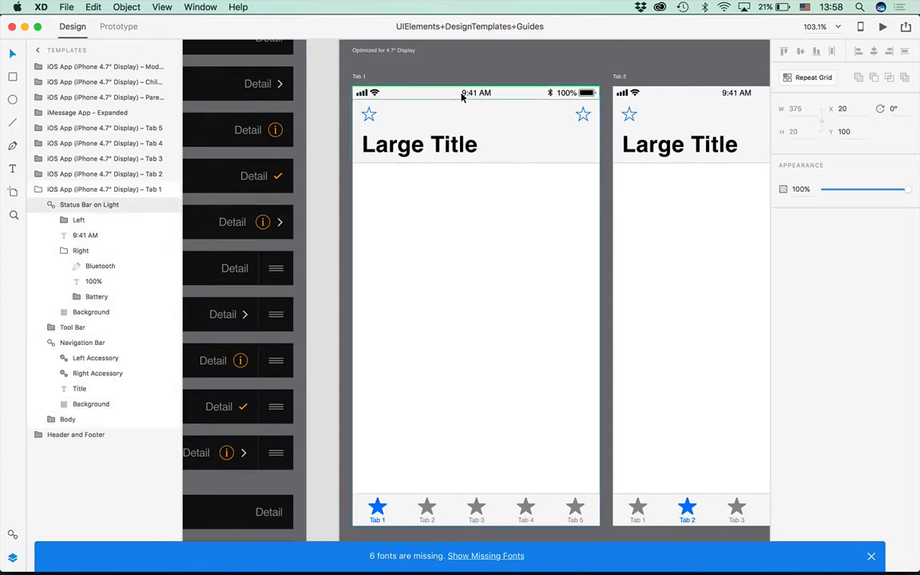
double_click(461, 94)
left_click(401, 102)
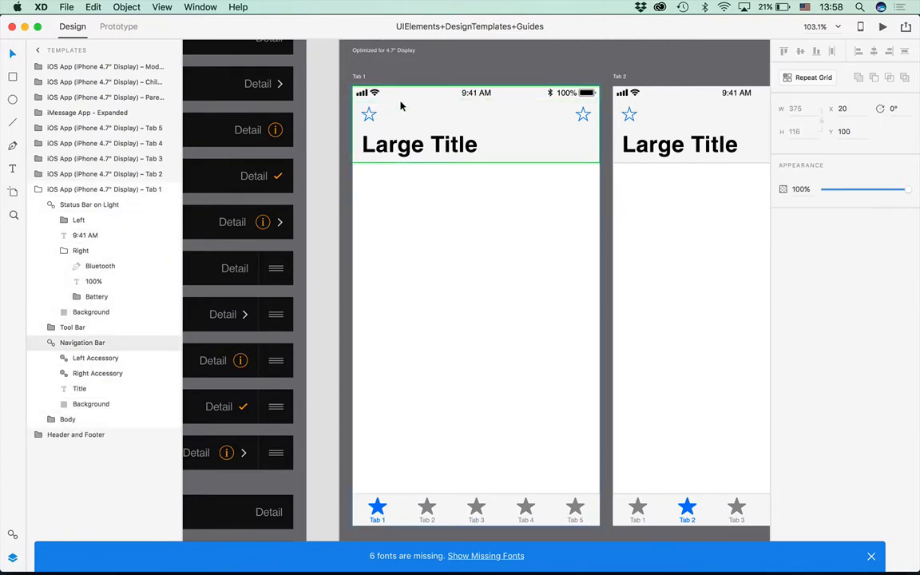
double_click(401, 106)
left_click(495, 250)
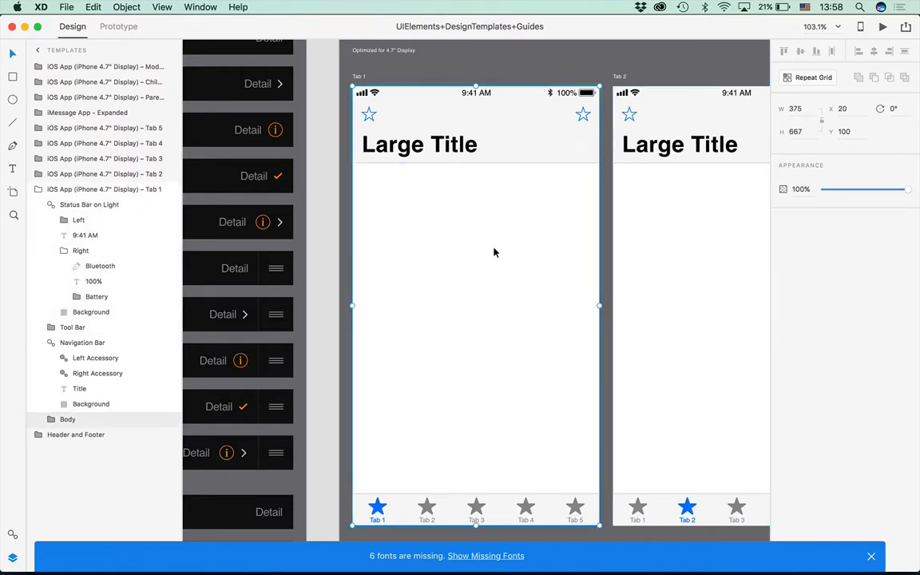
left_click(372, 94)
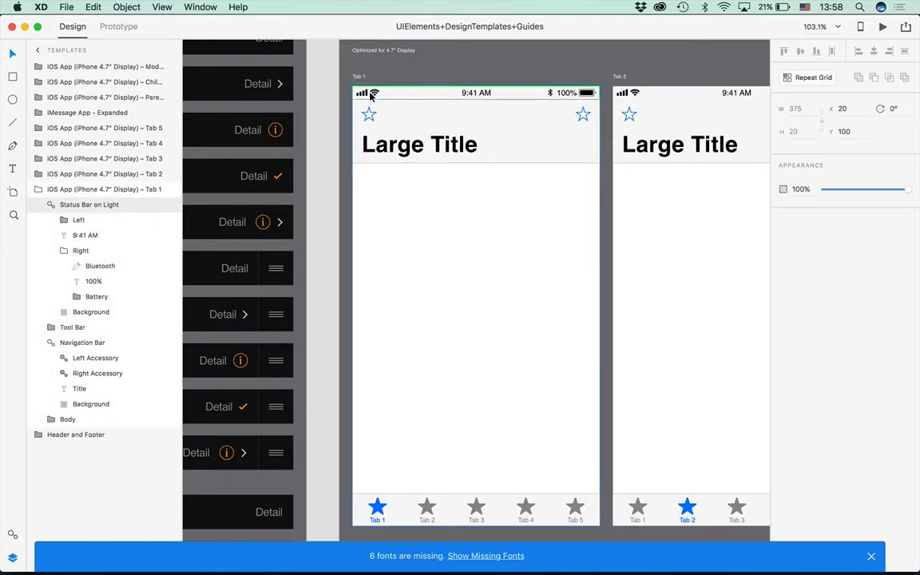
double_click(376, 93)
left_click(436, 97)
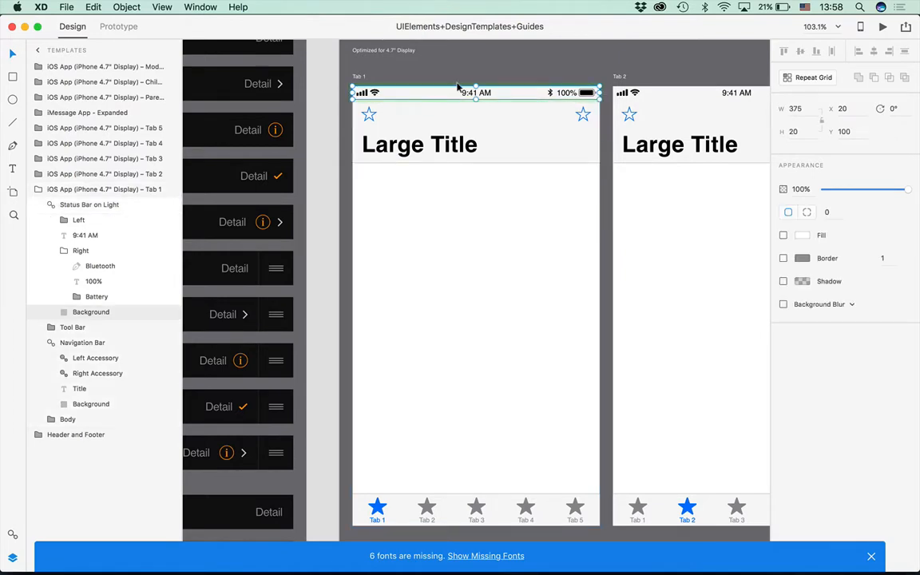
left_click(485, 57)
Copy the Status Bar on Light component from the Tab 2 template and switch to the DTLA_Art document
left_click_drag(575, 232, 206, 258)
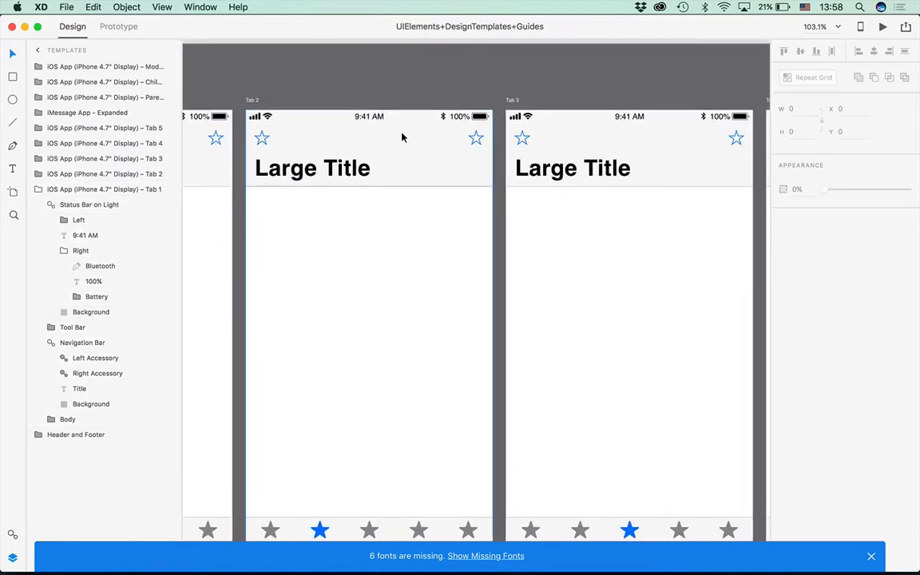
left_click(399, 120)
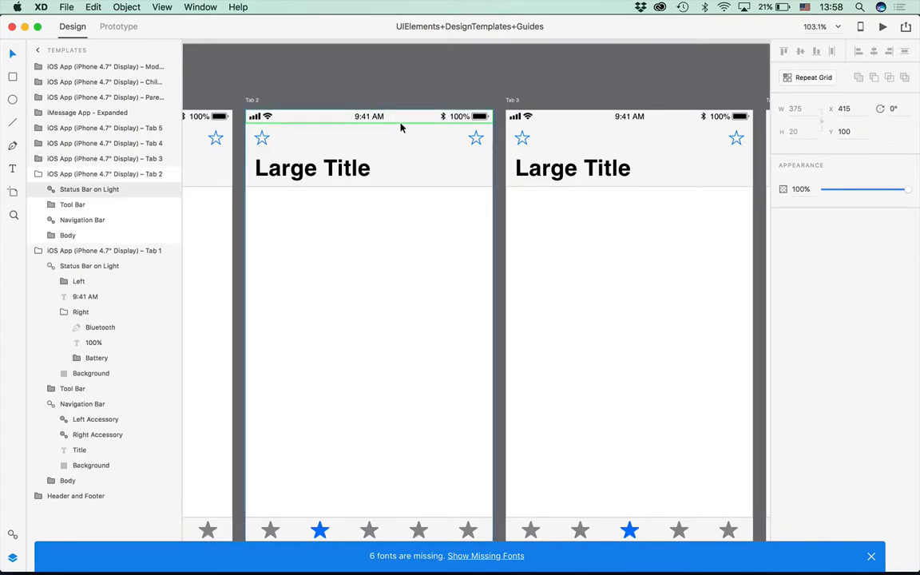
key("super+c")
left_click(192, 7)
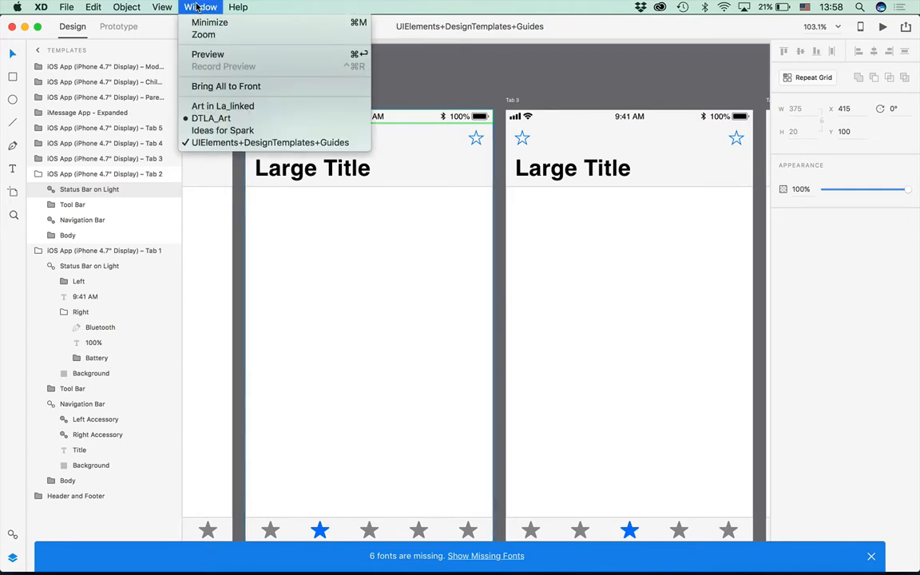
left_click(208, 118)
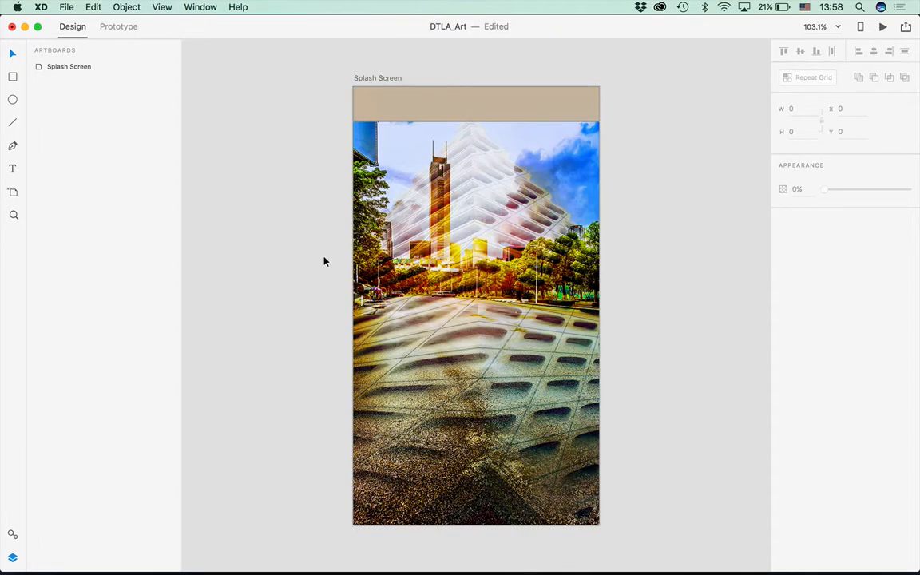
Paste the status bar into the Splash Screen artboard and move it onto the beige bar at X 4, Y 0
key("super+v")
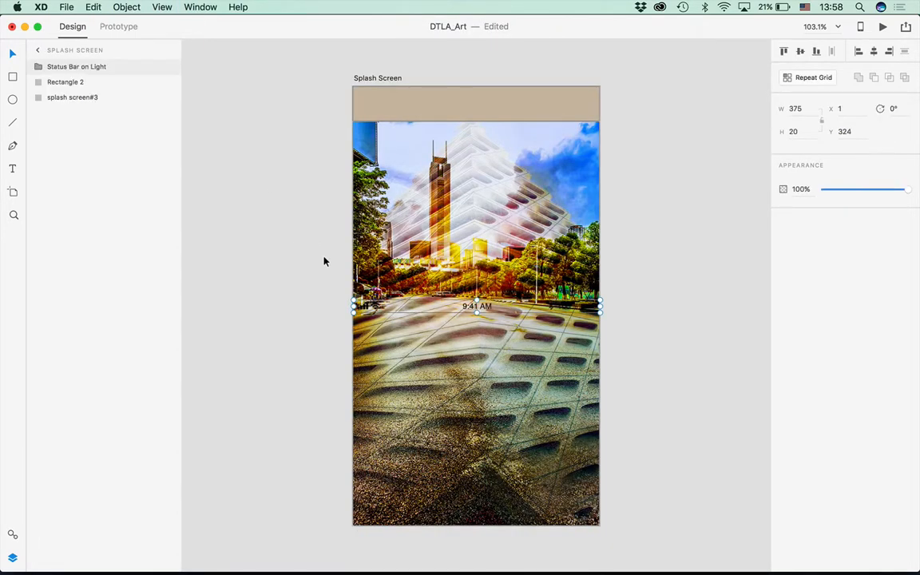
left_click_drag(367, 309, 364, 91)
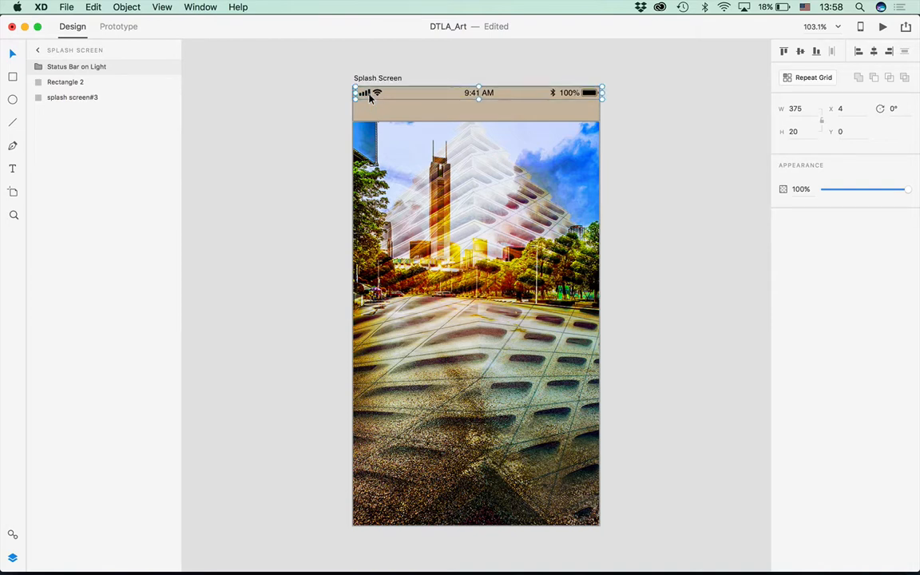
left_click(270, 133)
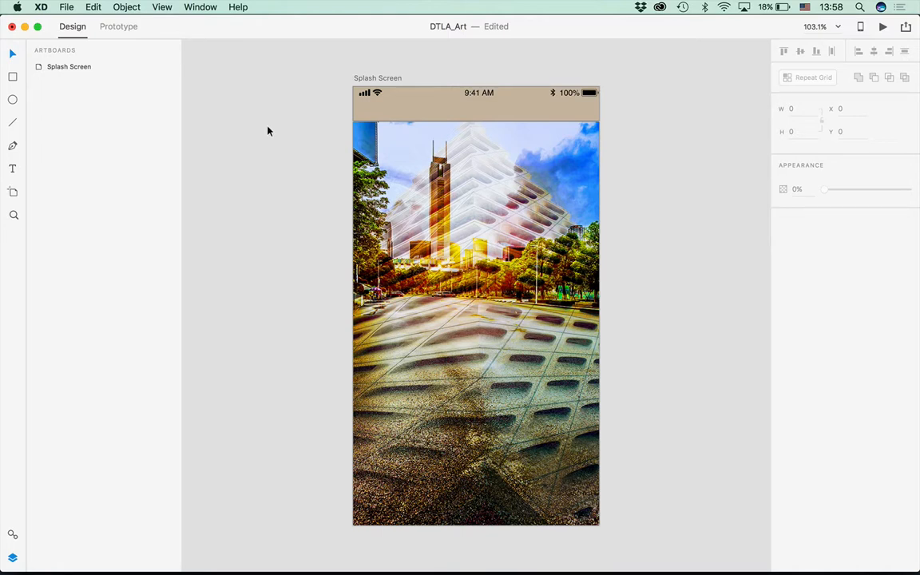
Save the document and try out the opacity of the Splash Screen's background image, leaving it at 100%
key("super+s")
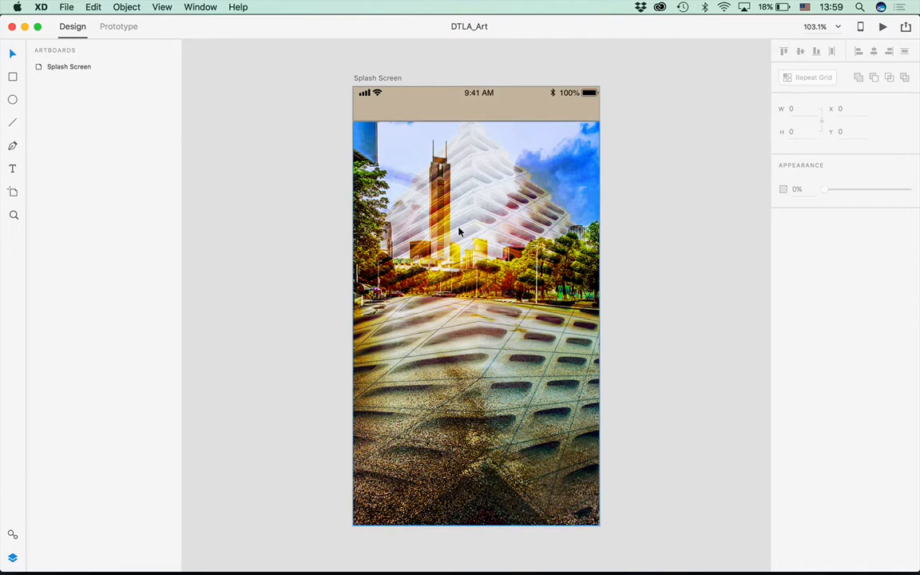
left_click(471, 344)
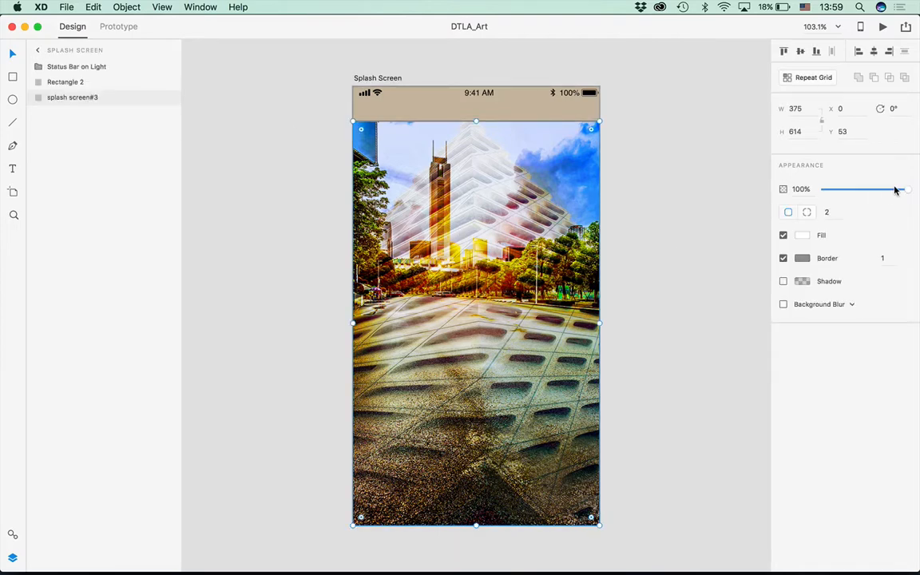
mouse_move(906, 190)
left_mouse_down()
mouse_move(864, 197)
mouse_move(919, 191)
left_mouse_up()
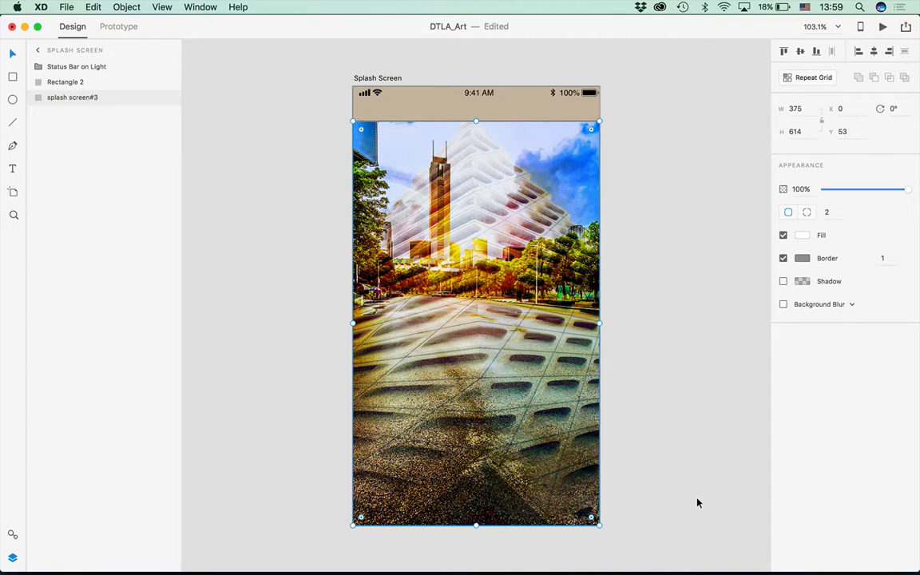
left_click(267, 349)
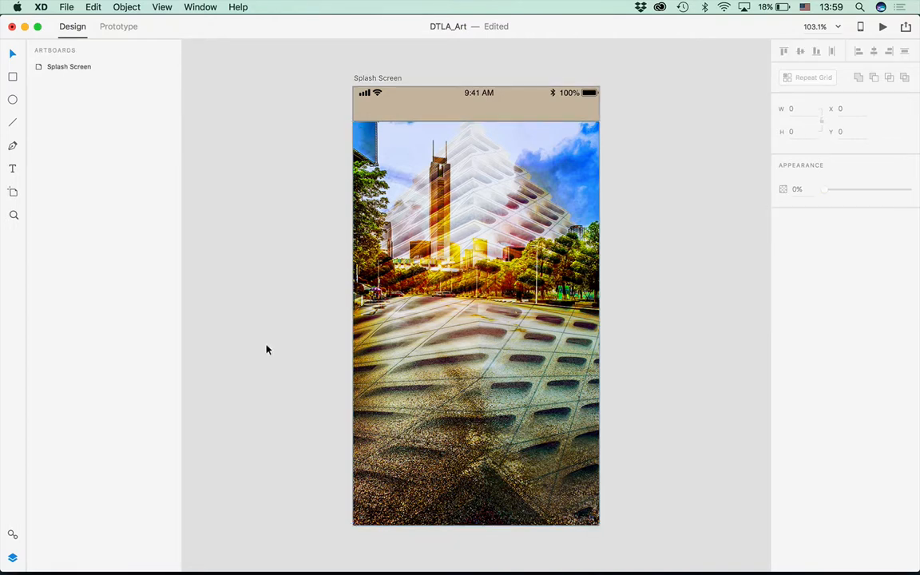
Draw a 375 × 614 rectangle covering the background image below the beige bar and send it to the back
left_click(13, 76)
left_click_drag(353, 121, 557, 389)
left_click_drag(589, 438, 599, 525)
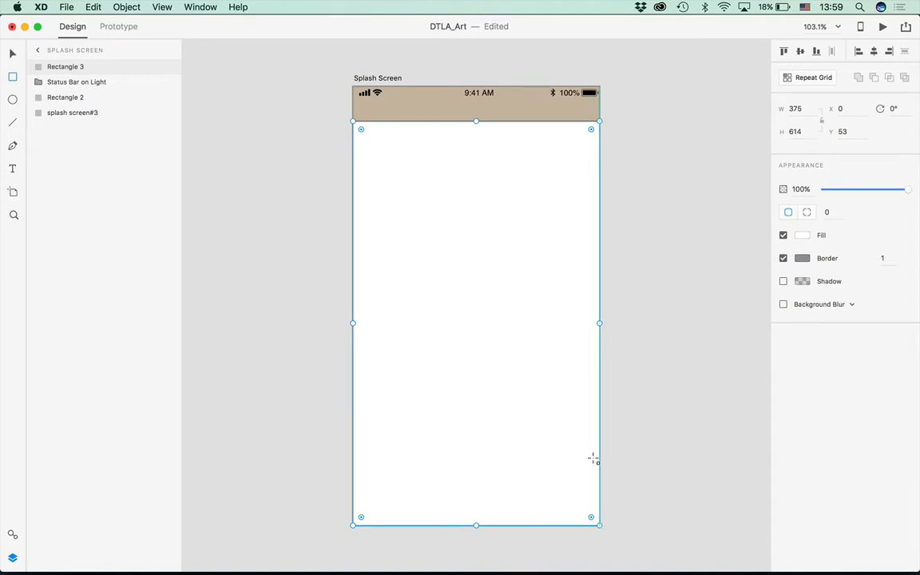
left_click(126, 6)
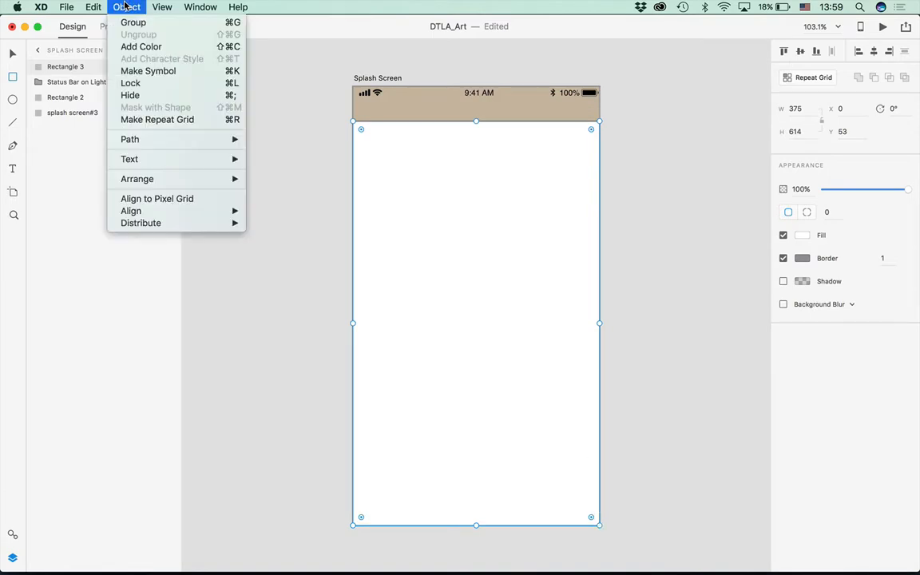
mouse_move(148, 180)
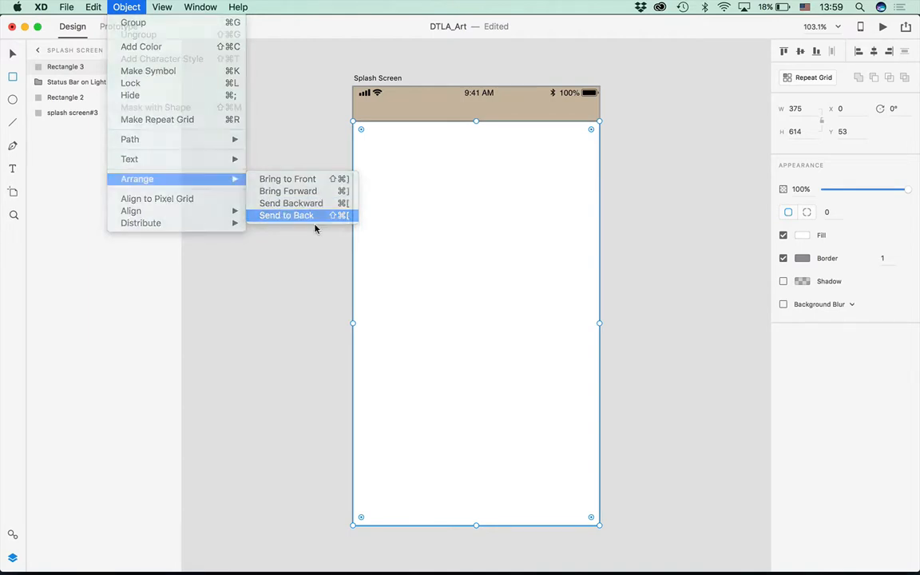
left_click(265, 215)
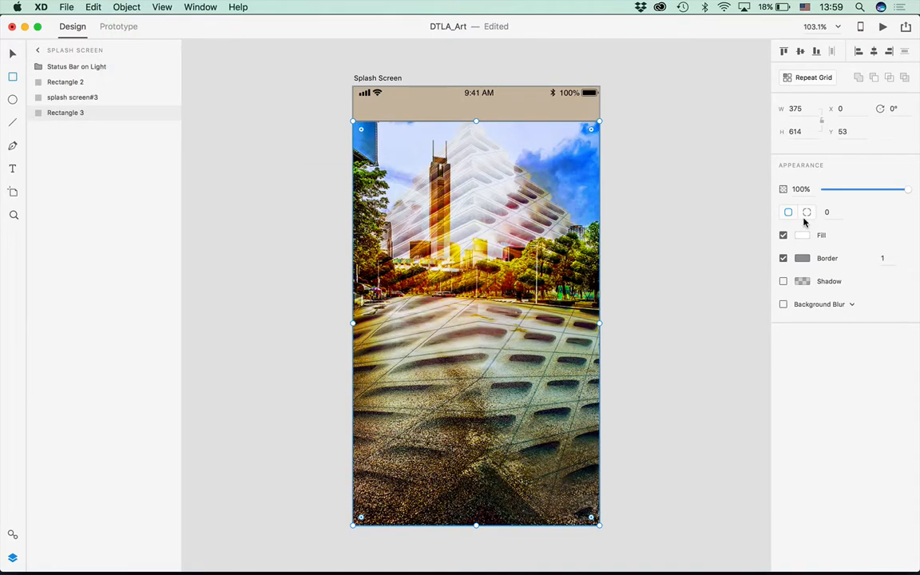
Fill the new rectangle behind the image with the solid red #EA1F1F
left_click(802, 234)
left_click(735, 171)
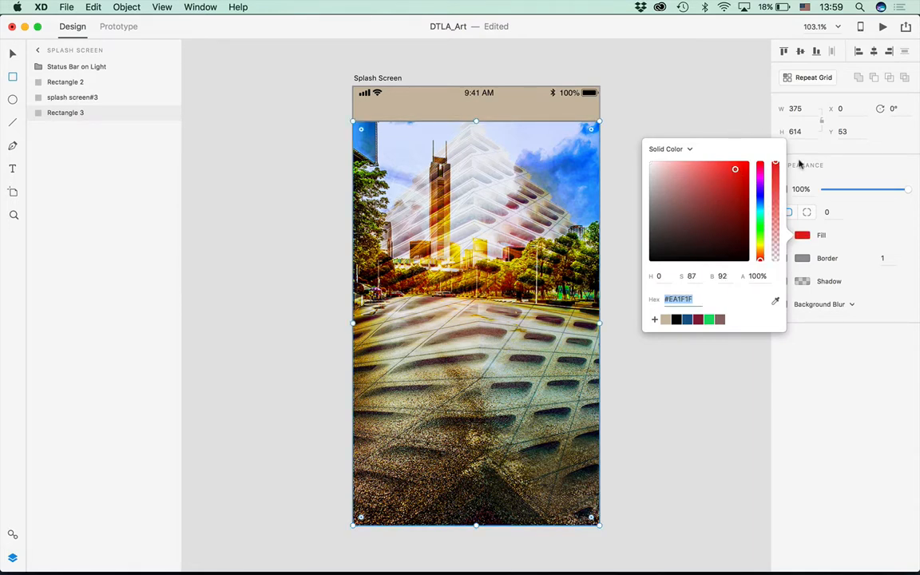
left_click(879, 211)
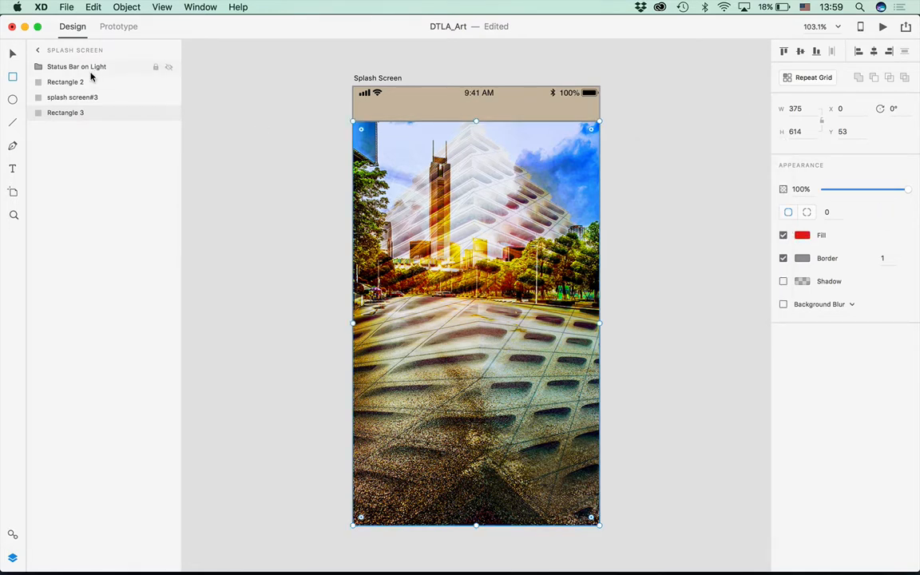
Preview the red rectangle through the background image by lowering the image's opacity to 79%, then restore it to 100%
left_click(13, 54)
left_click(405, 206)
left_click(269, 198)
left_click(369, 184)
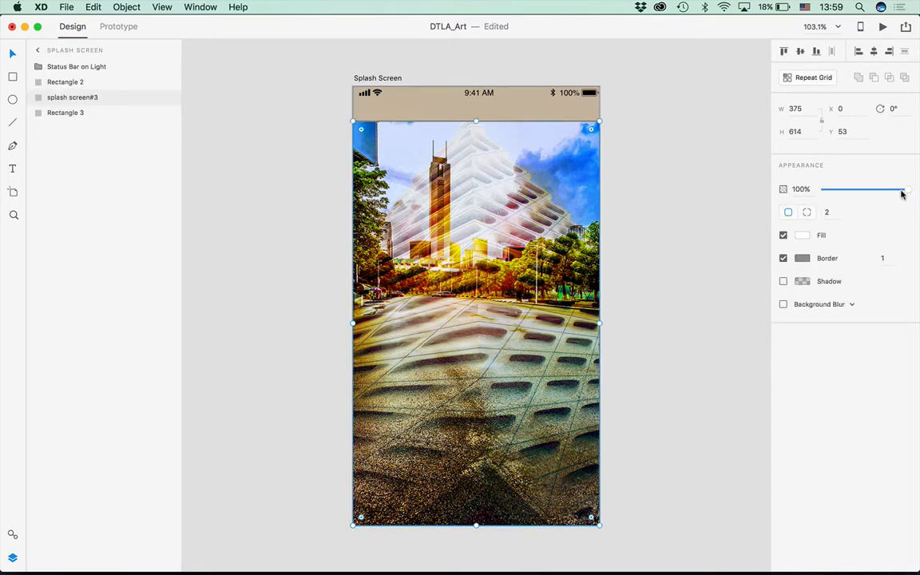
mouse_move(903, 190)
left_mouse_down()
mouse_move(877, 198)
mouse_move(887, 195)
left_mouse_up()
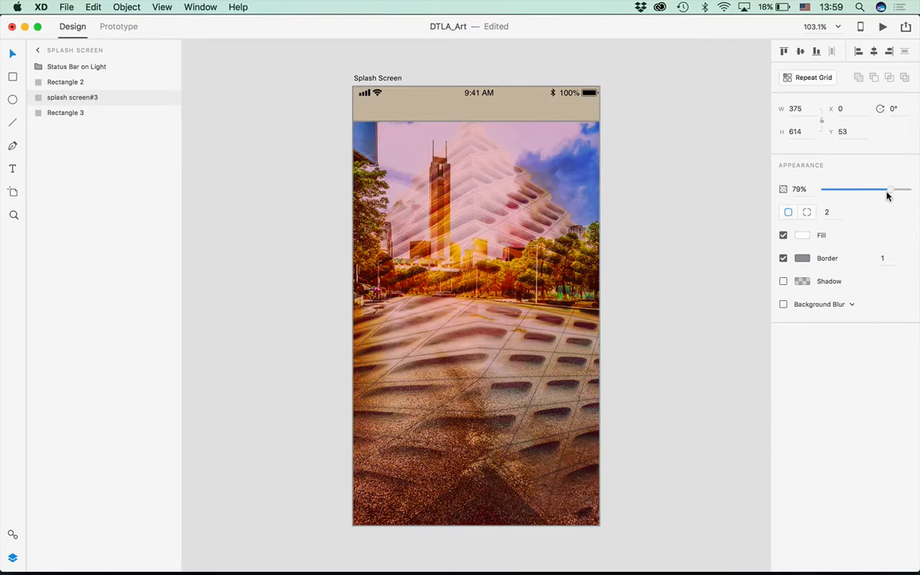
left_click_drag(886, 195, 917, 183)
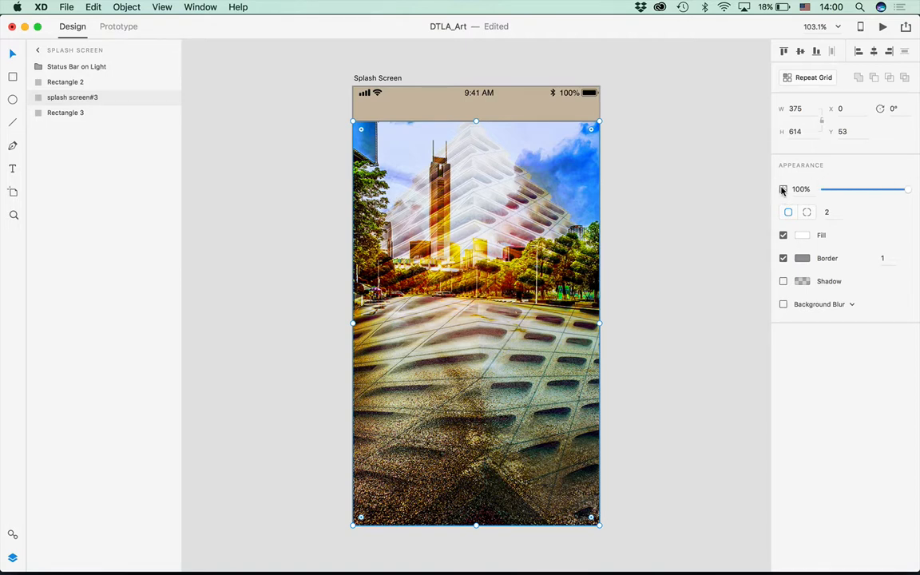
mouse_move(905, 190)
left_mouse_down()
mouse_move(860, 194)
mouse_move(918, 189)
left_mouse_up()
Move the background image off the artboard to its left side and change the rectangle's fill from solid color to gradient
left_click_drag(455, 215, 192, 266)
left_click(439, 273)
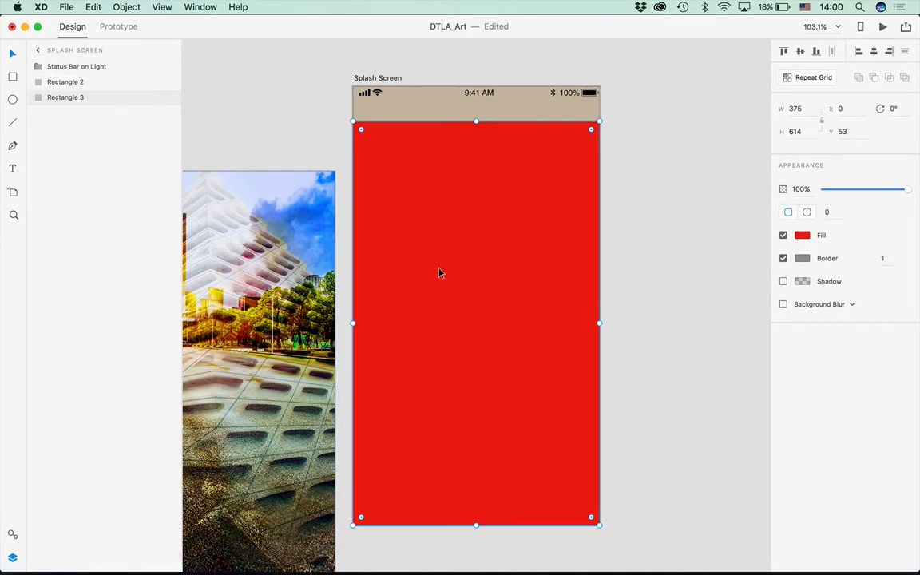
left_click(802, 235)
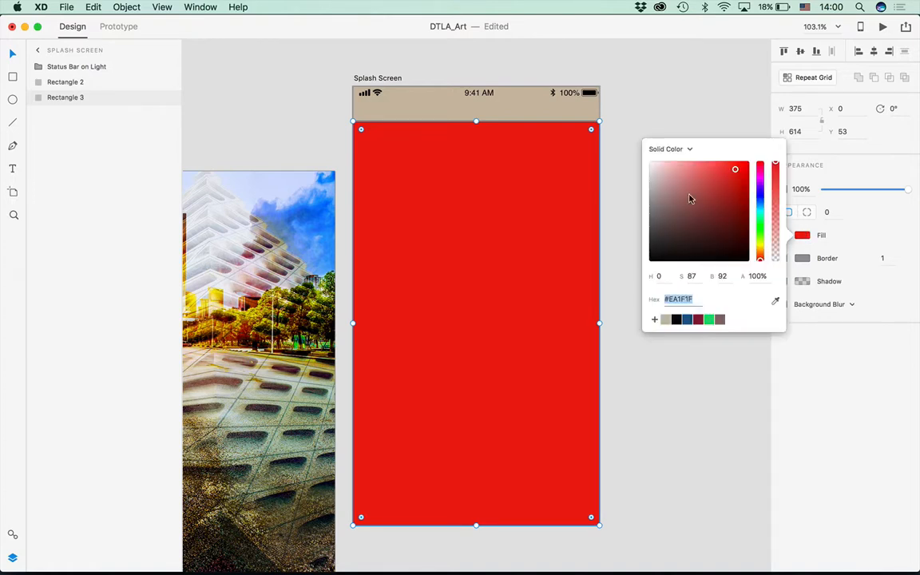
left_click(688, 151)
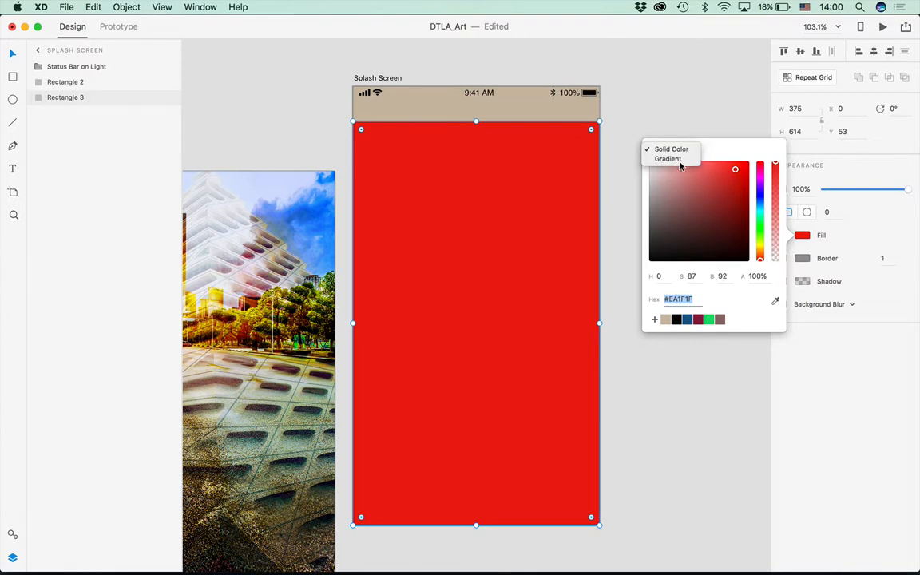
left_click(669, 159)
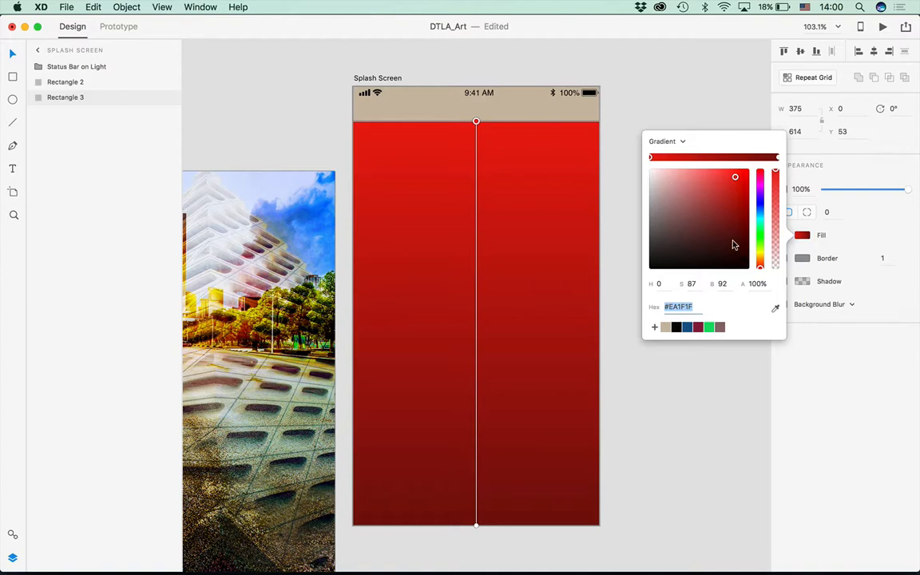
Sample the sky blue from the image for the gradient's upper stop, adjust it to #4A83C4 and set its alpha to 73%
left_click(758, 238)
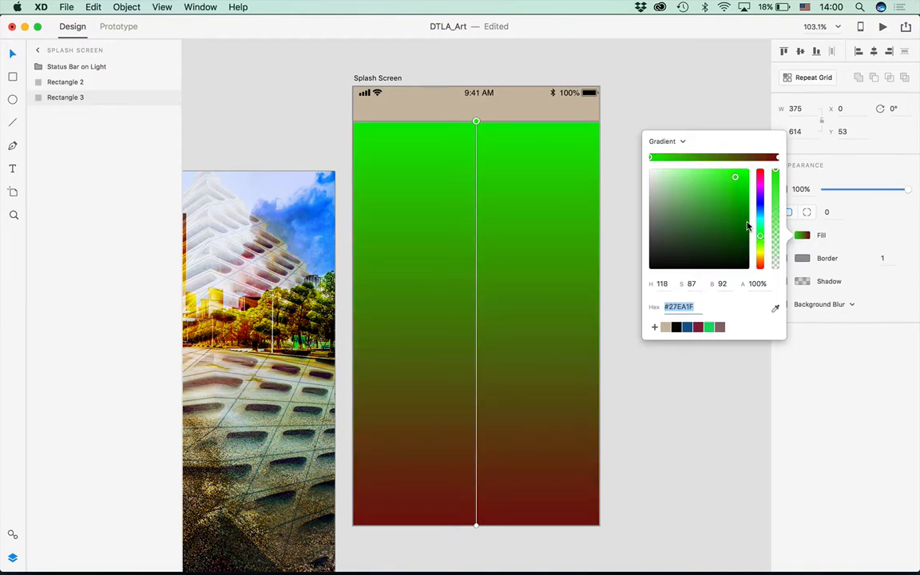
left_click(774, 309)
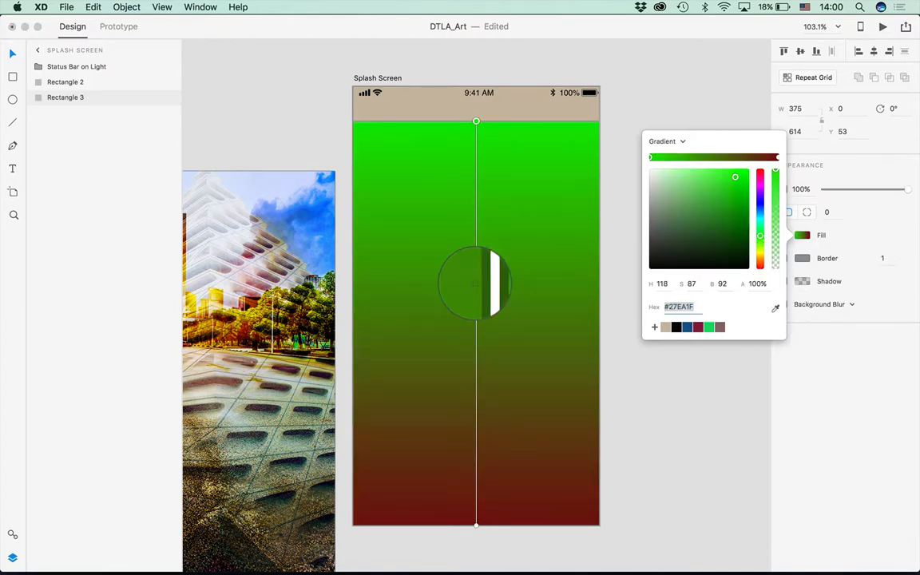
left_click(292, 212)
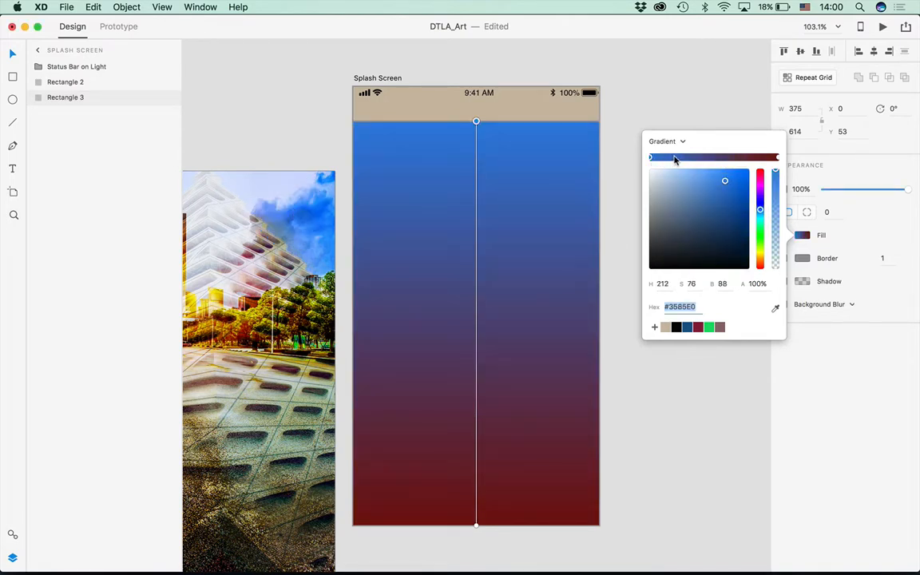
mouse_move(720, 182)
left_mouse_down()
mouse_move(709, 199)
mouse_move(692, 190)
mouse_move(710, 192)
left_mouse_up()
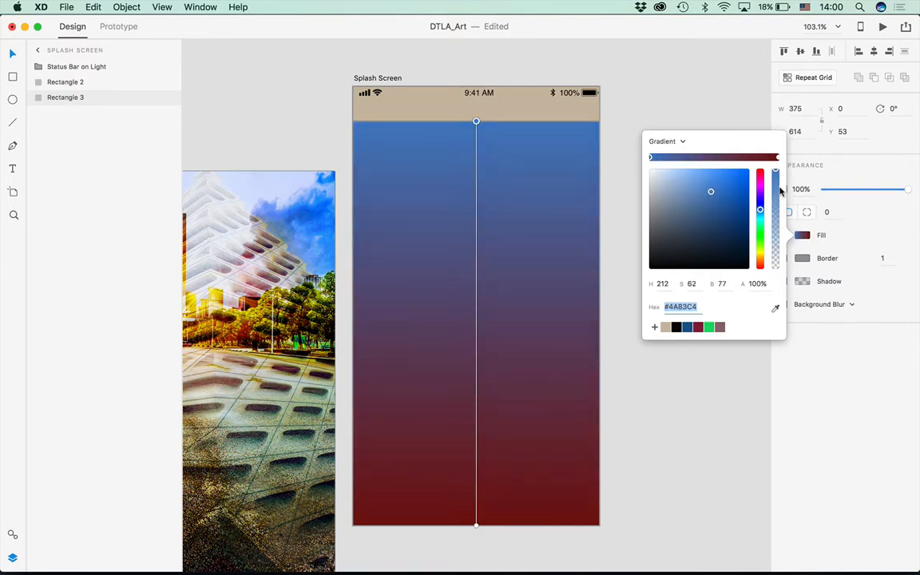
left_click_drag(776, 176, 773, 199)
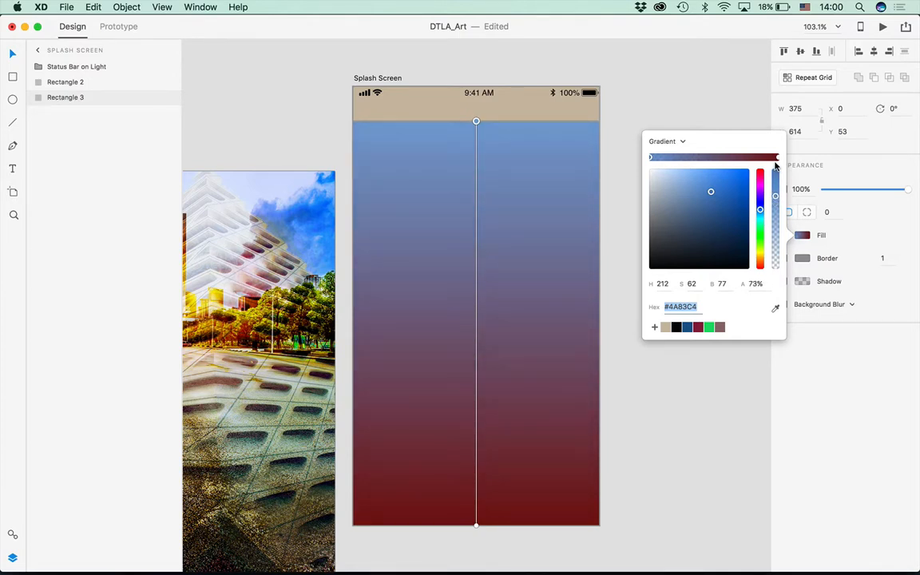
Set the gradient's lower stop to the yellow #C9A500 sampled from the image
left_click(777, 157)
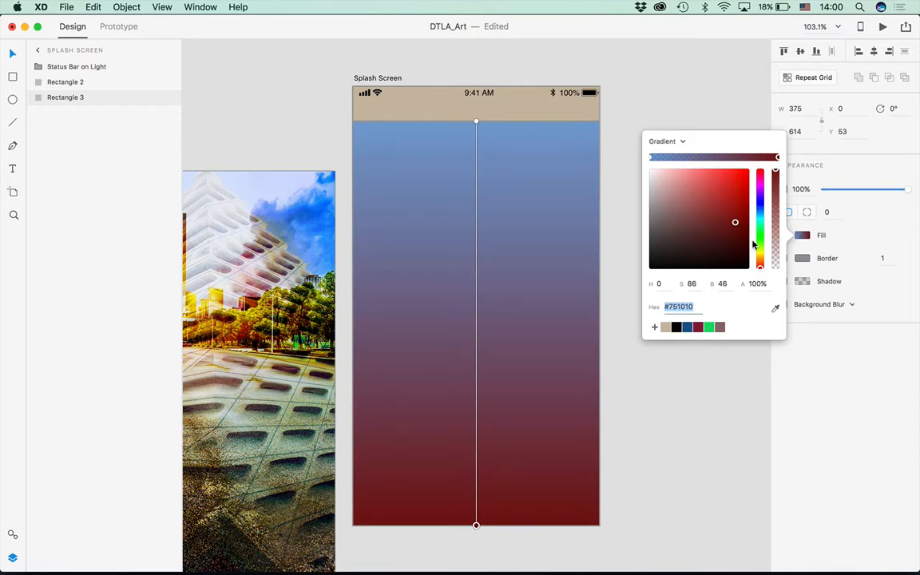
left_click(775, 308)
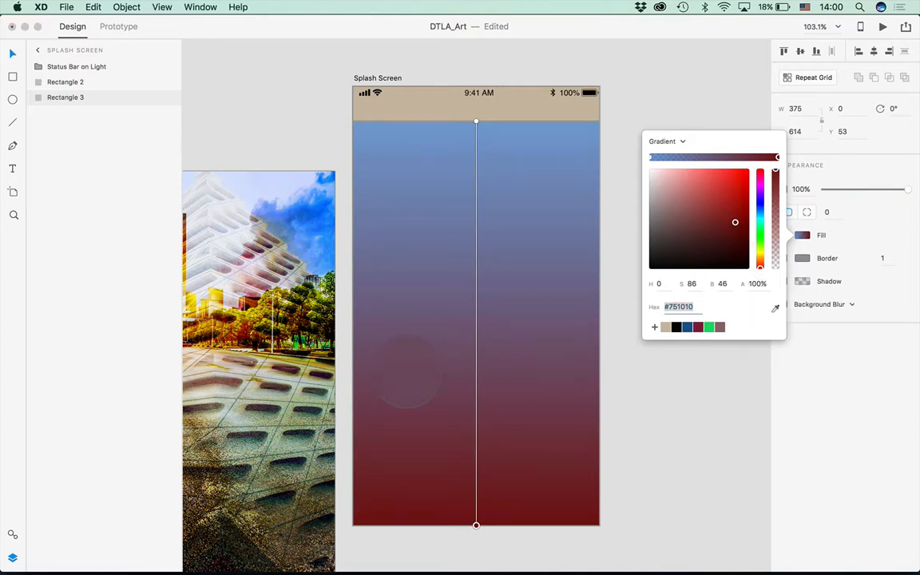
left_click(216, 329)
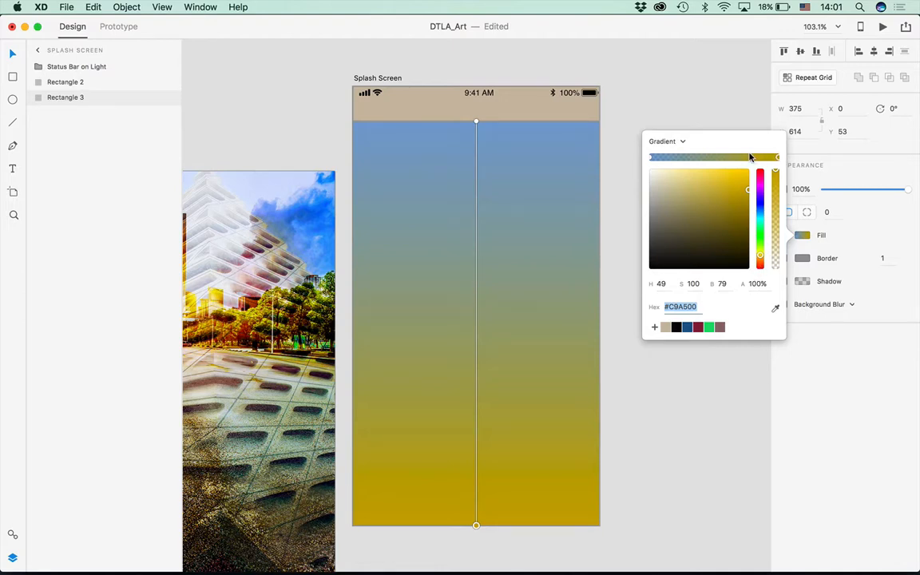
left_click(671, 115)
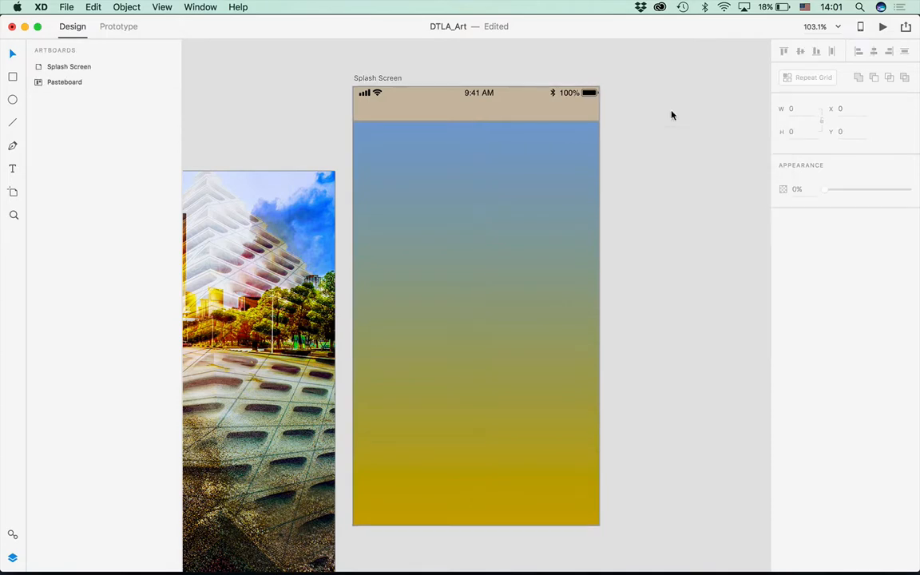
Move the image back onto the artboard at X 0, Y 53 and send it to the back, behind the gradient rectangle
left_click_drag(232, 287, 494, 241)
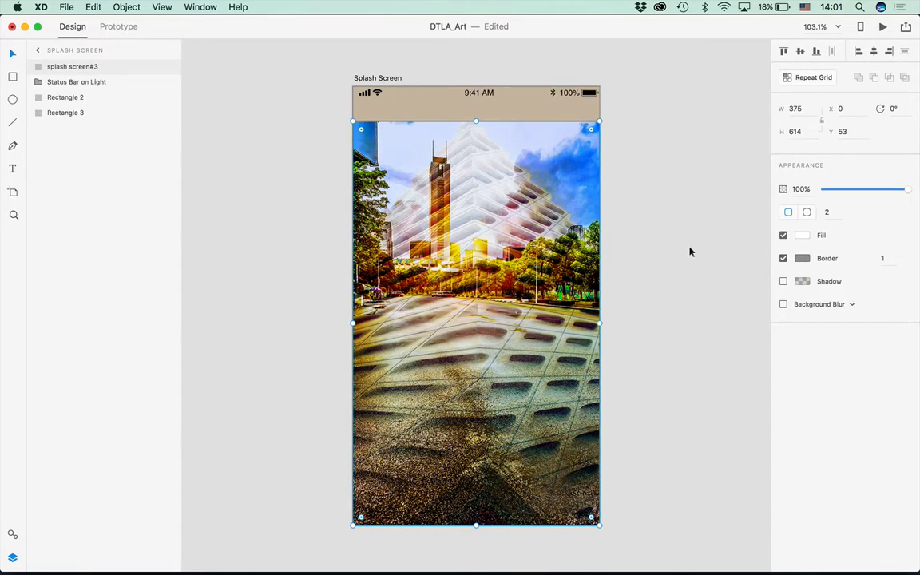
mouse_move(907, 190)
left_mouse_down()
mouse_move(870, 192)
mouse_move(916, 190)
left_mouse_up()
left_click(116, 7)
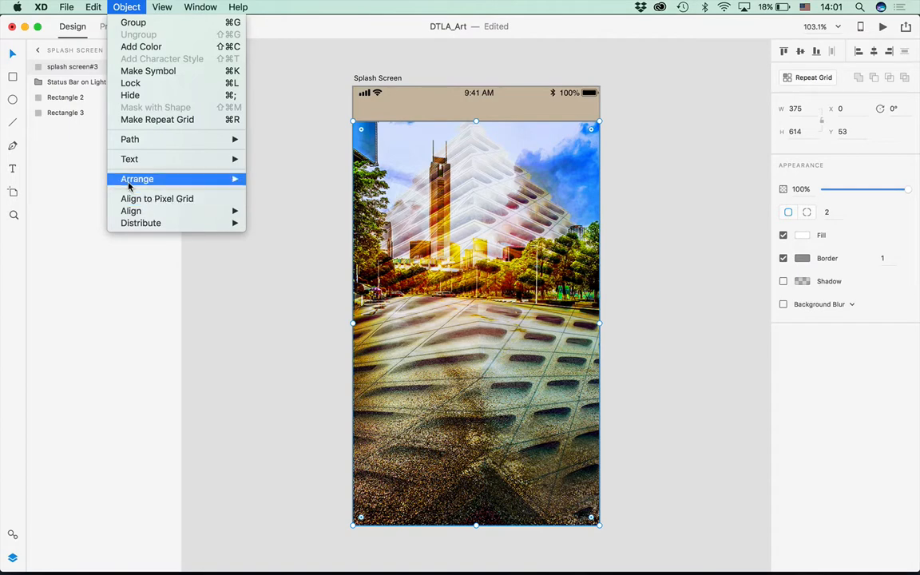
mouse_move(129, 184)
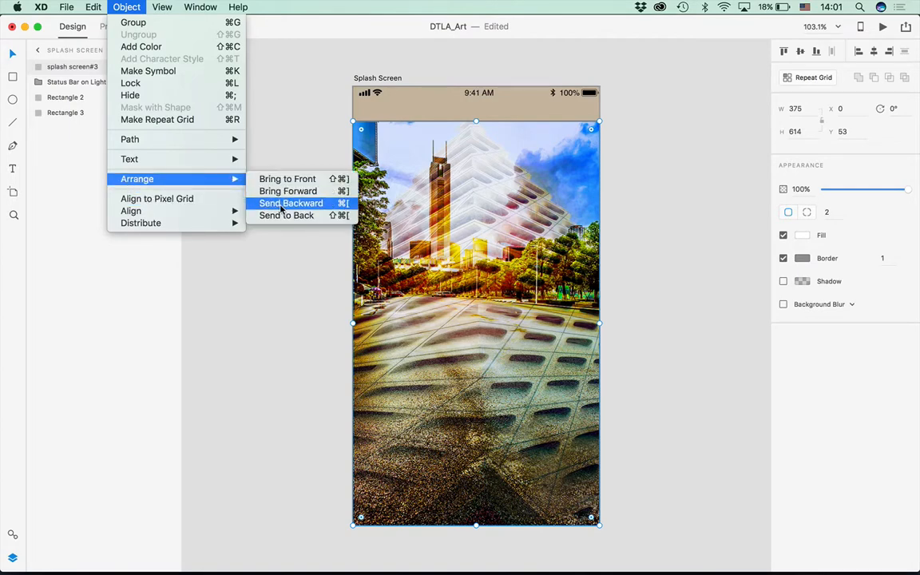
left_click(281, 205)
left_click(161, 8)
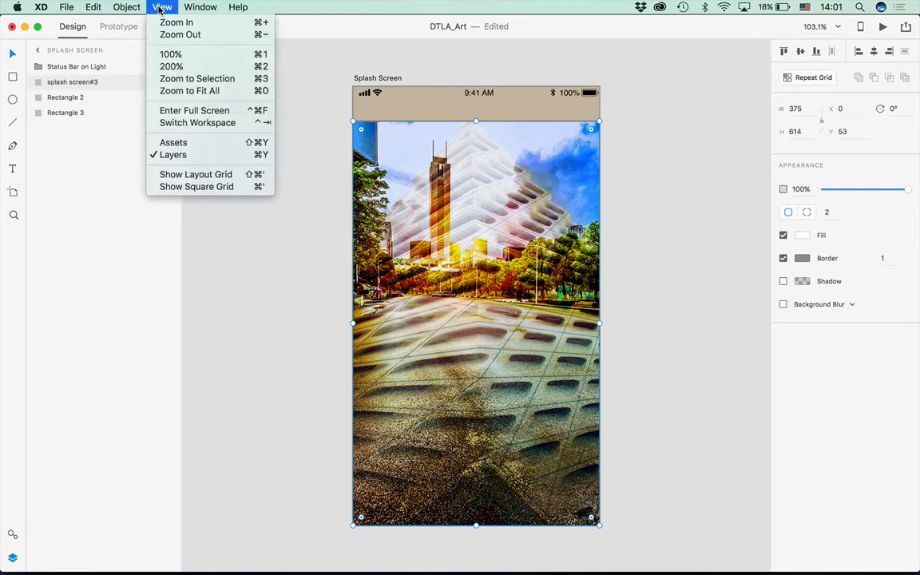
mouse_move(183, 180)
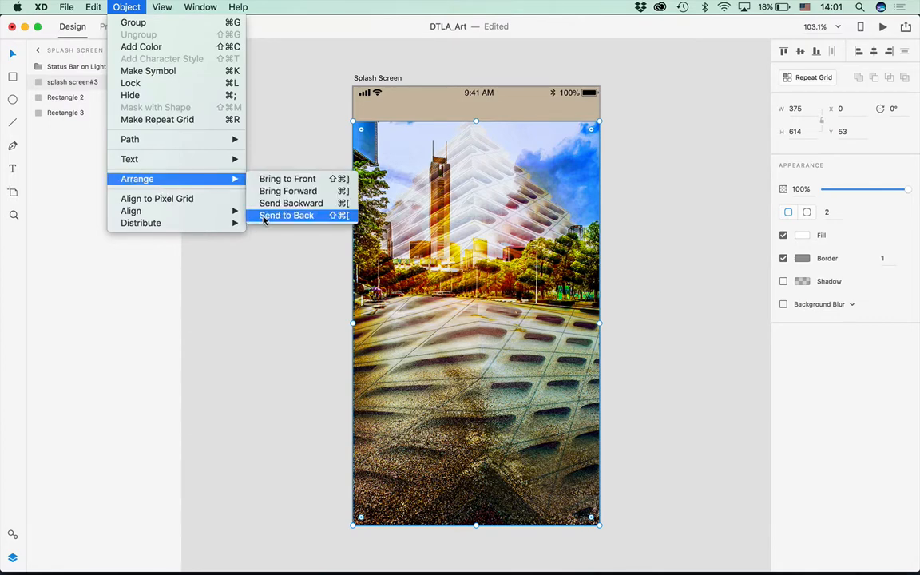
left_click(267, 212)
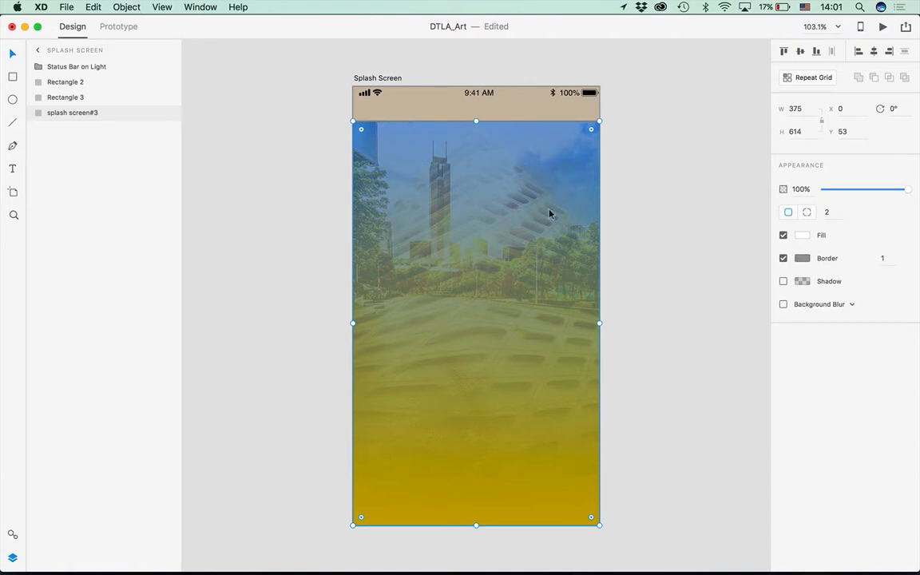
Change the end colour of the overlay rectangle's gradient fill to #A59444
left_click(528, 206)
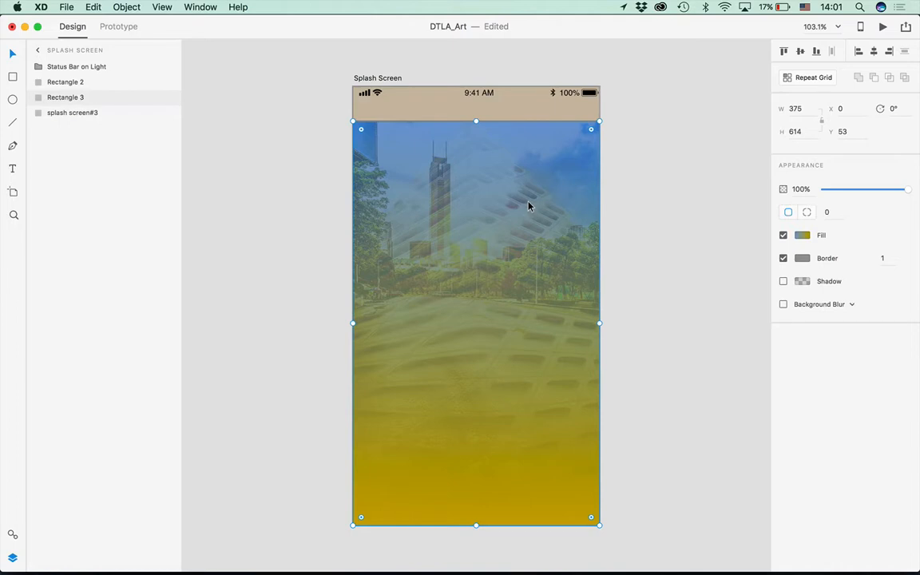
left_click(802, 234)
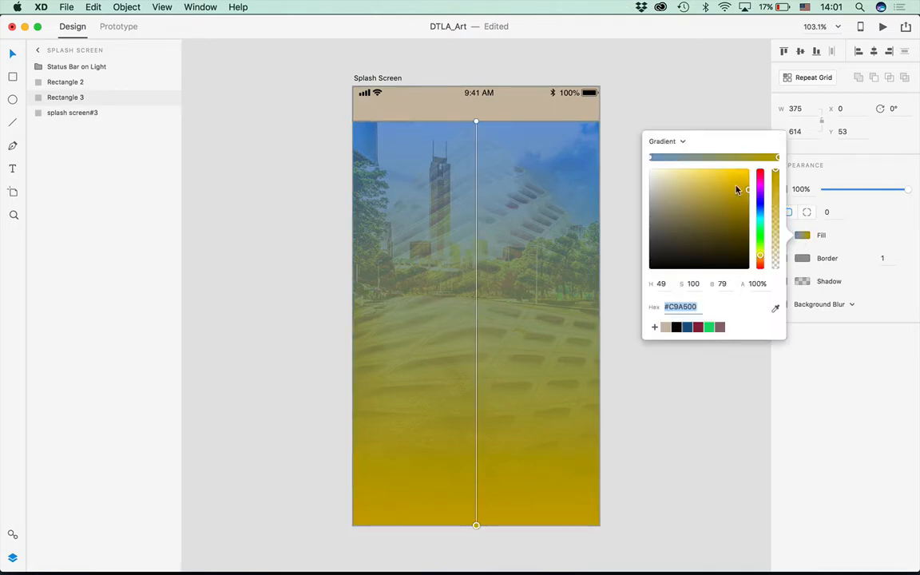
mouse_move(740, 189)
left_mouse_down()
mouse_move(716, 193)
mouse_move(698, 230)
mouse_move(719, 200)
mouse_move(707, 204)
left_mouse_up()
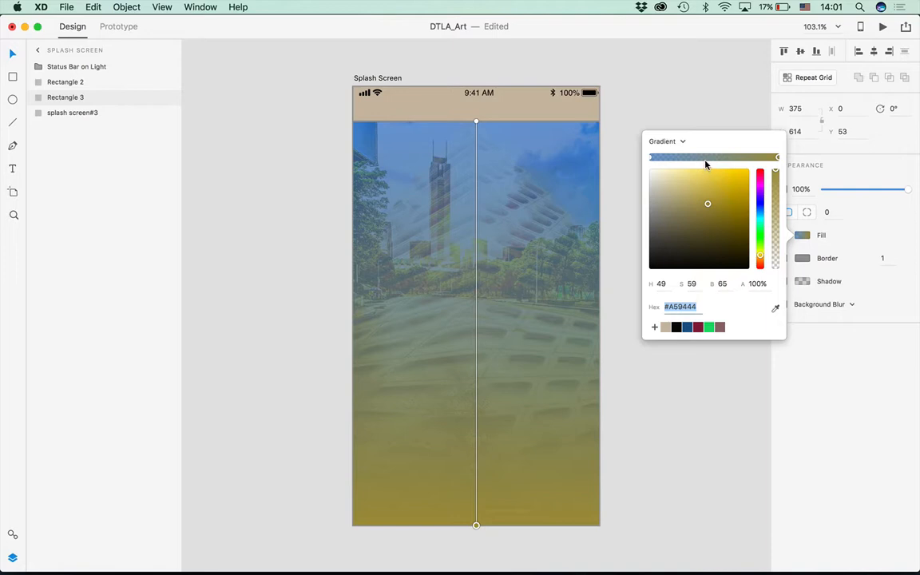
Set the gradient's start stop to green #53C44A with 22% opacity
left_click(651, 157)
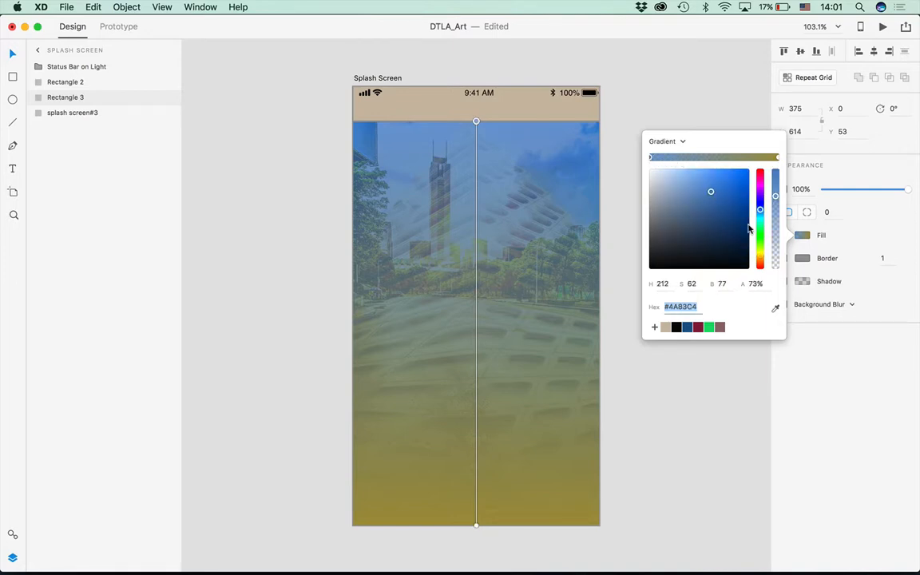
left_click_drag(775, 196, 773, 203)
left_click(760, 240)
left_click_drag(775, 198, 775, 246)
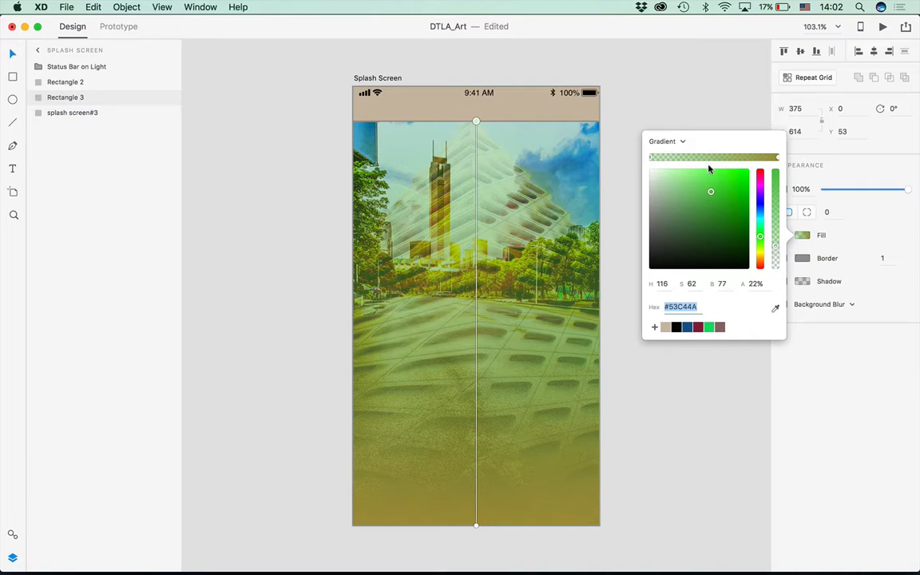
Add a stop close to the gradient's end, coloured #A39544 at 71% opacity, and close the fill settings
left_click(775, 157)
left_click_drag(774, 170, 772, 202)
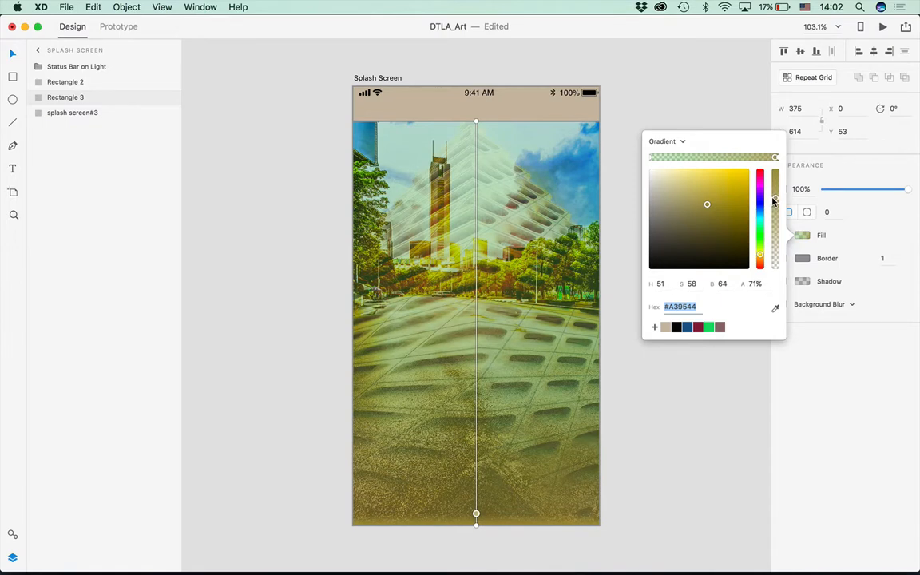
left_click(686, 104)
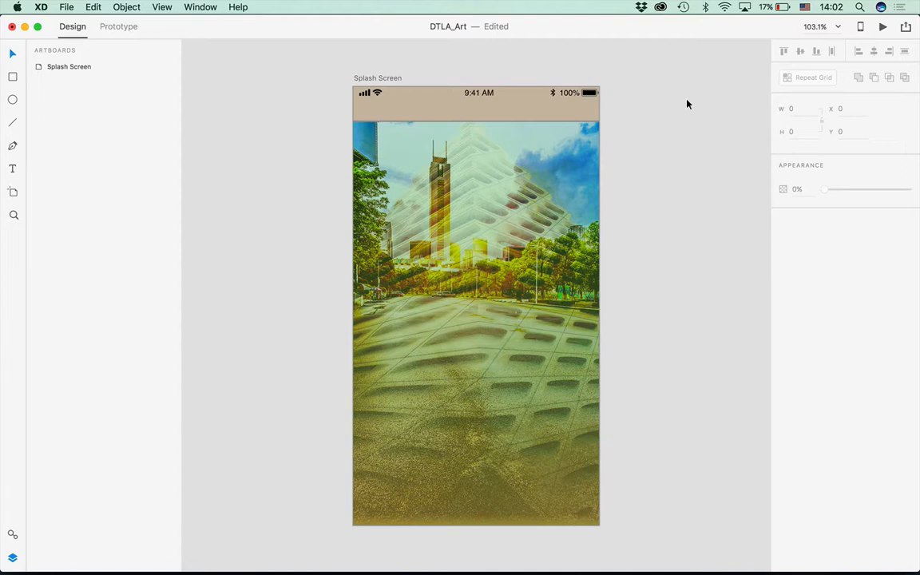
Change the stop just before the overlay gradient's end to #9D914C at 100% opacity
left_click(582, 142)
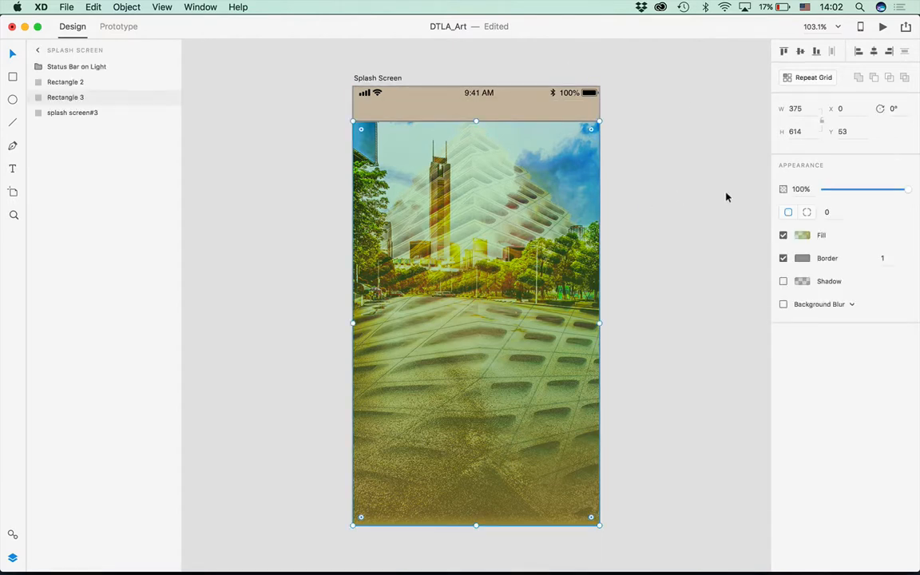
left_click(802, 235)
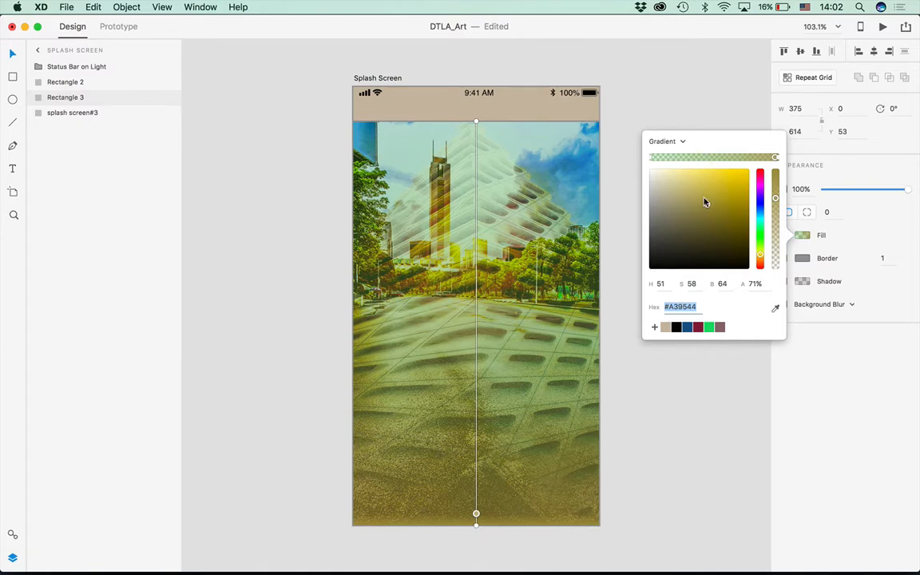
left_click_drag(716, 230, 703, 208)
left_click(774, 170)
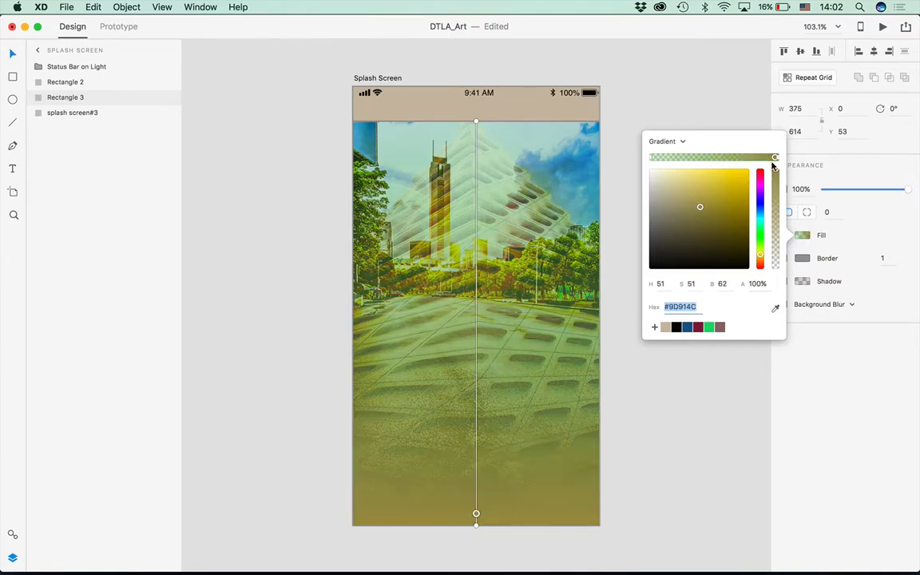
Try tilting the gradient toward the image's upper-left corner with the middle stop raised, and return its start to the top centre
left_click(651, 157)
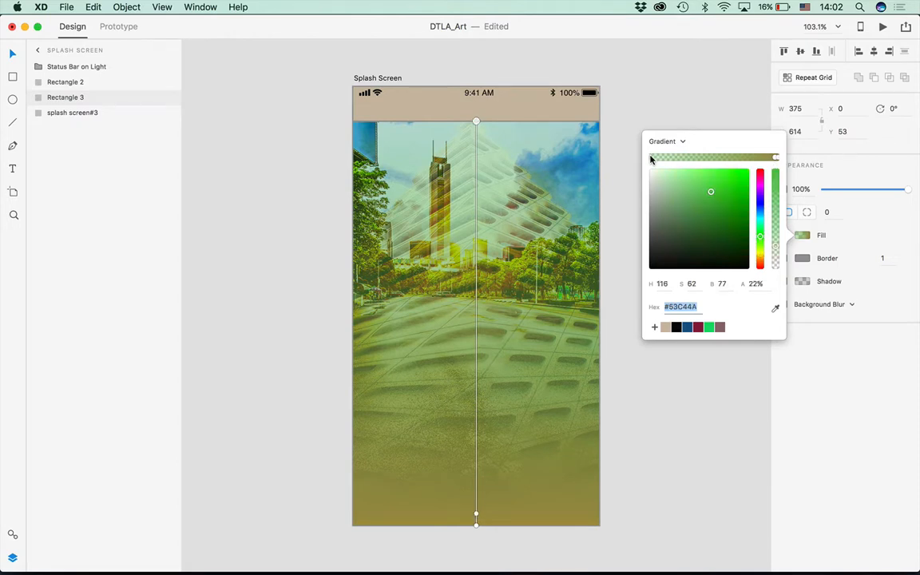
left_click_drag(476, 122, 366, 128)
left_click_drag(475, 519, 442, 406)
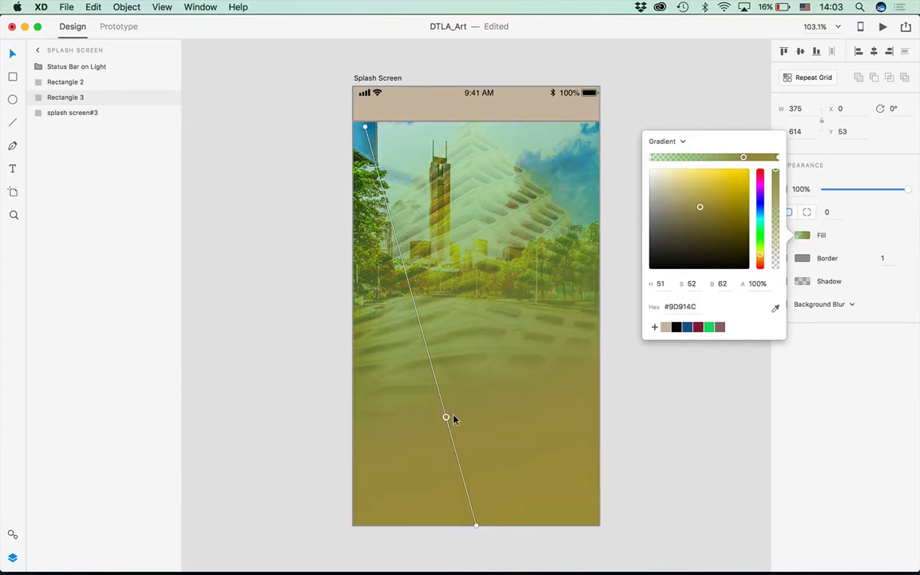
mouse_move(477, 525)
left_mouse_down()
mouse_move(513, 483)
mouse_move(553, 323)
mouse_move(417, 265)
mouse_move(472, 424)
mouse_move(468, 524)
left_mouse_up()
left_click_drag(365, 127, 475, 128)
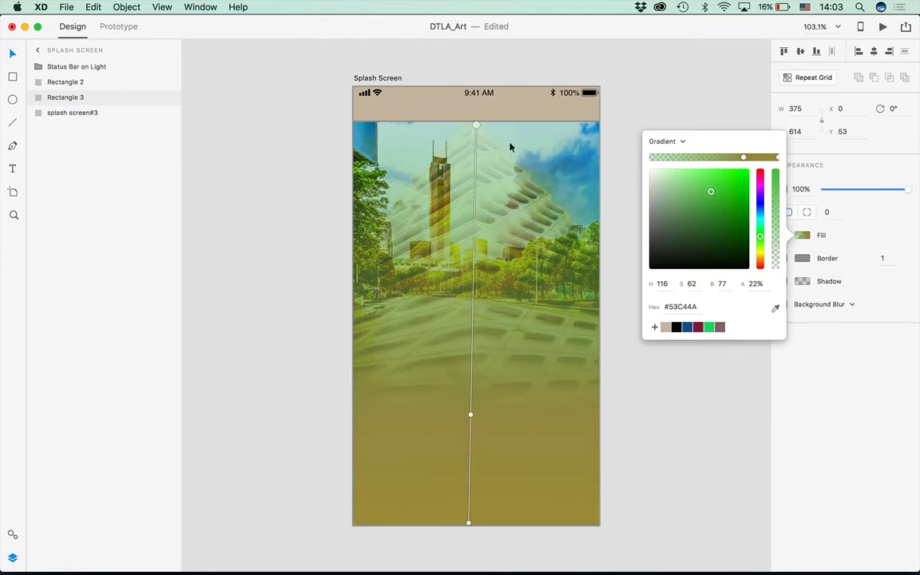
Lower the opacity of the gradient's end stop to 23%
left_click(777, 158)
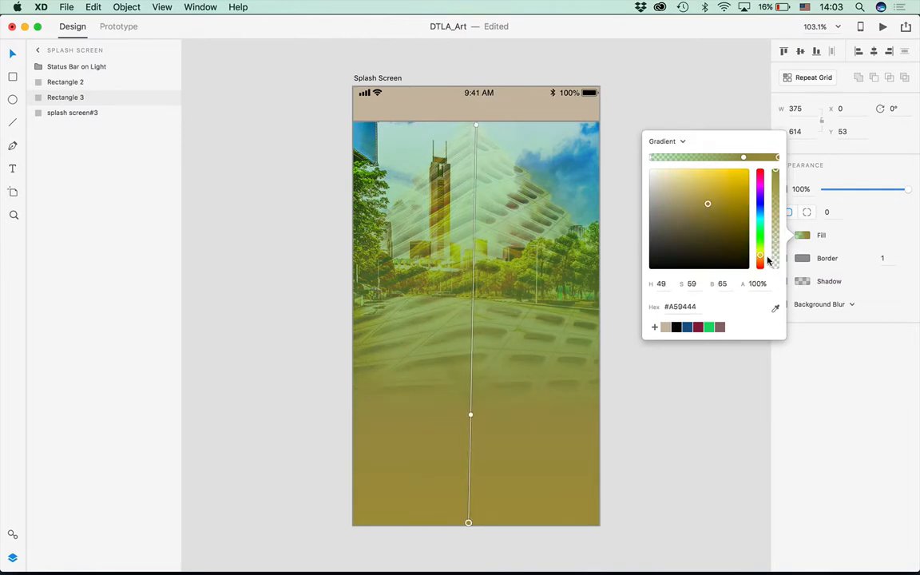
left_click(773, 249)
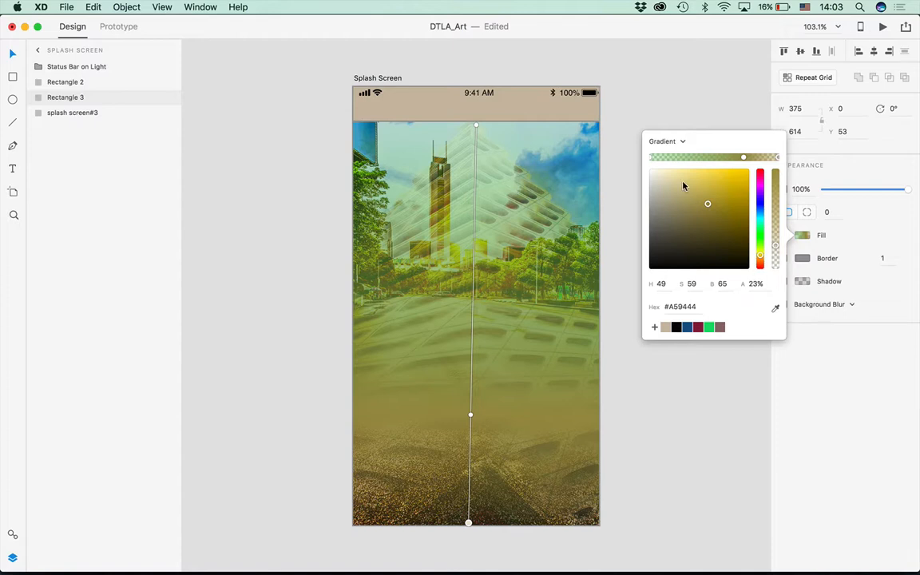
Recolour the middle gradient stop purple #9D4C9D and slide it up to about a quarter of the gradient's length
left_click_drag(743, 156, 709, 154)
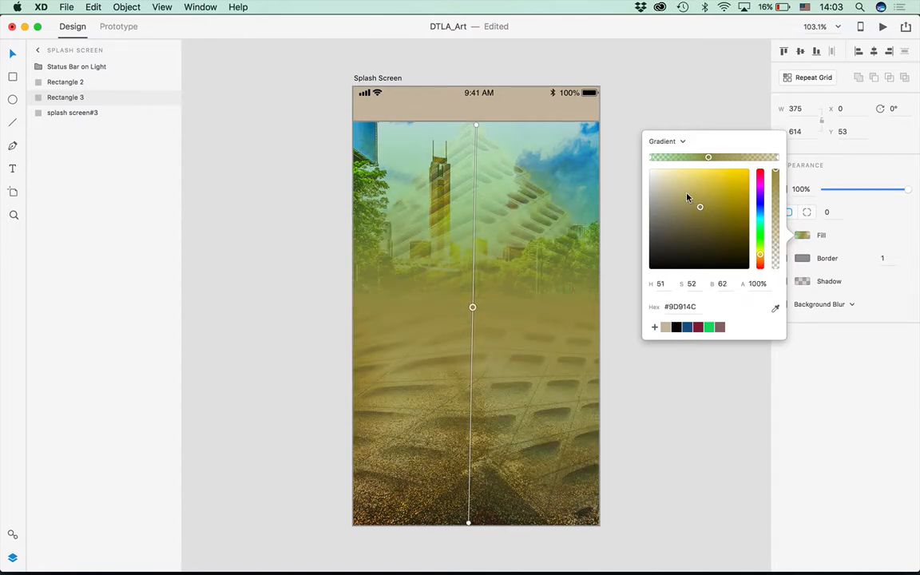
left_click(758, 187)
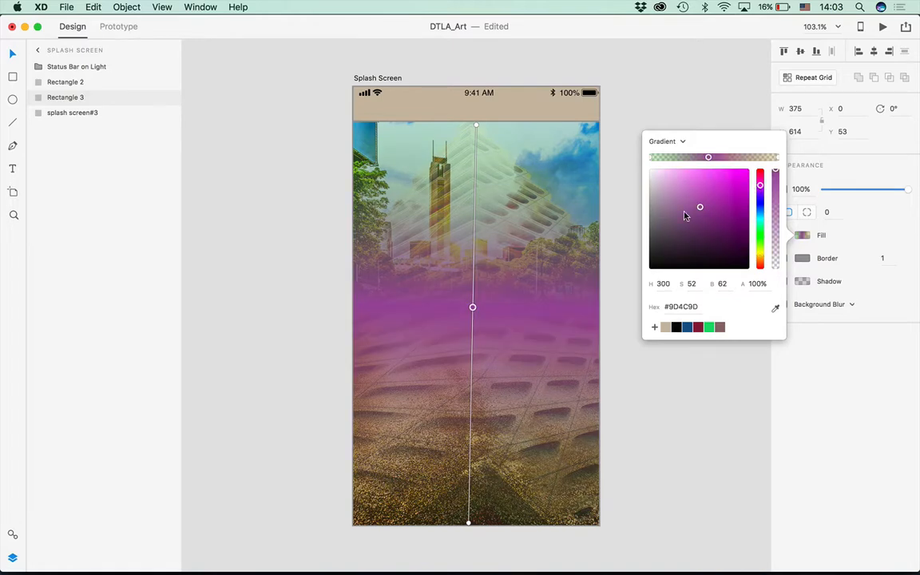
left_click_drag(709, 158, 675, 158)
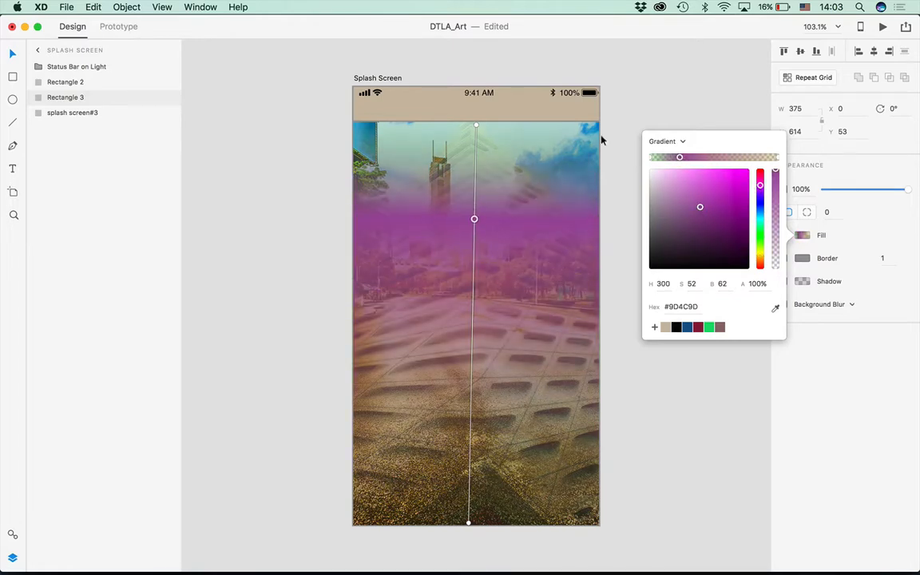
Slide the purple stop down to the gradient's end, with the gradient line running vertically through the rectangle's centre
left_click_drag(475, 127, 591, 125)
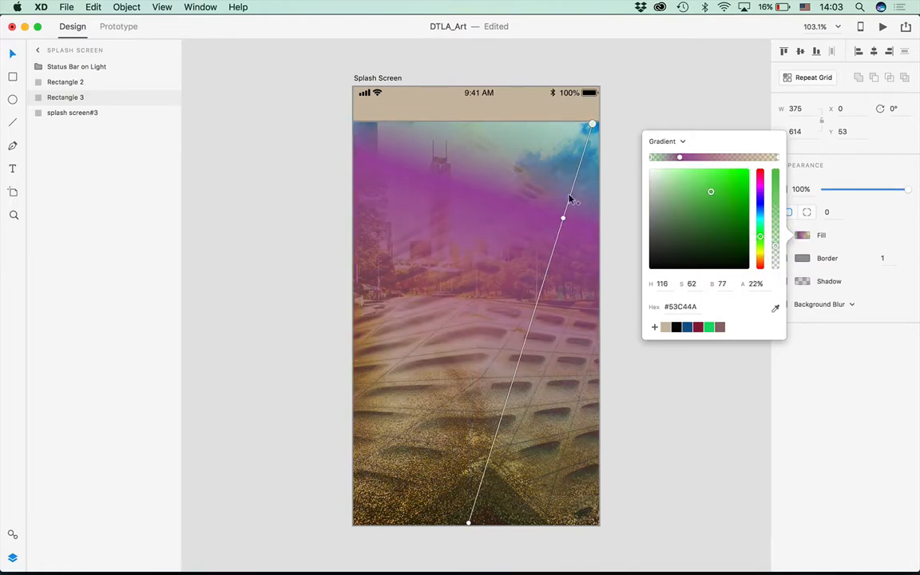
left_click_drag(561, 220, 469, 511)
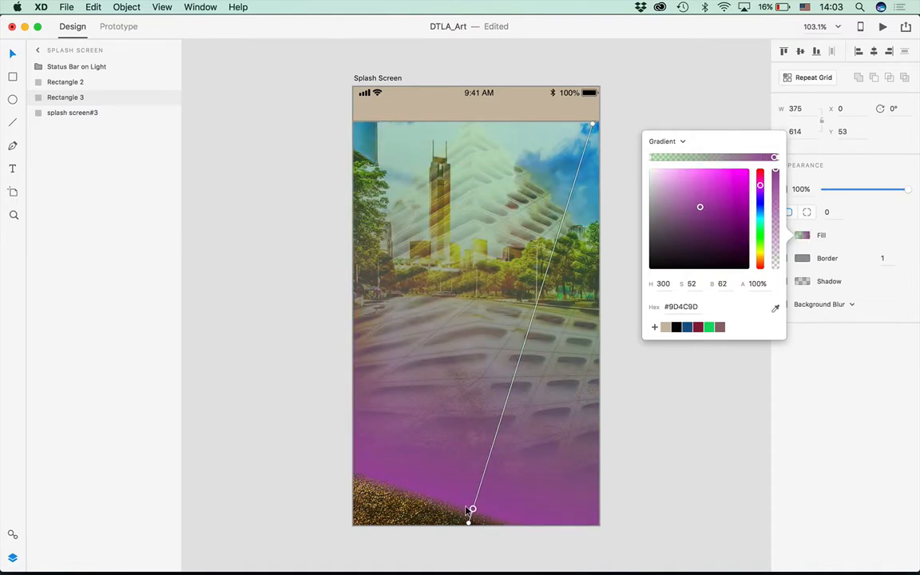
left_click(585, 125)
left_click_drag(584, 125, 472, 126)
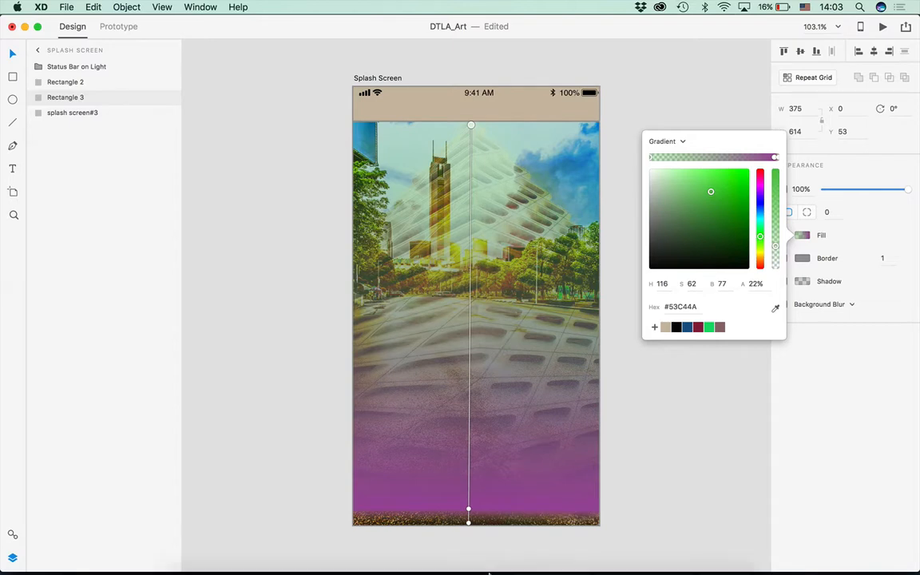
left_click_drag(468, 509, 470, 524)
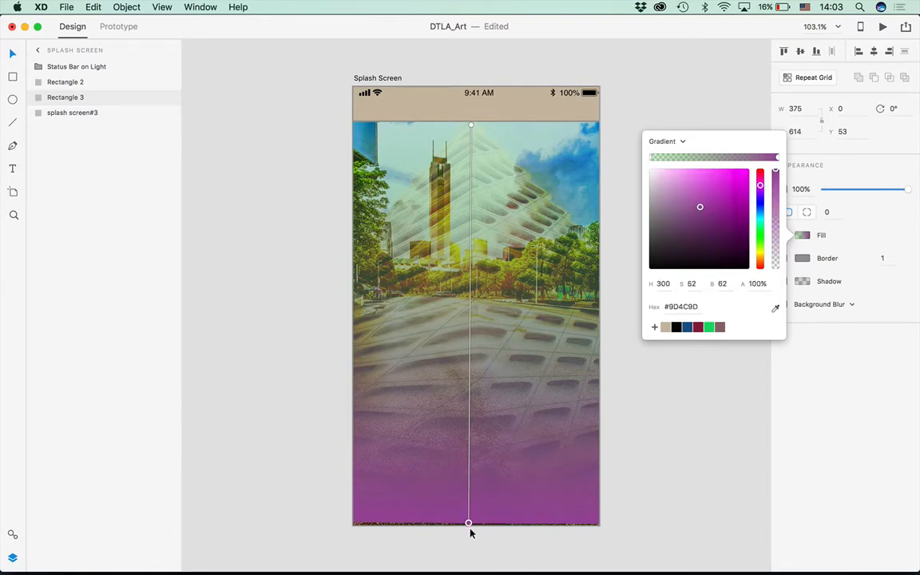
Send the gradient rectangle to the back, behind the splash screen image
left_click(126, 6)
mouse_move(138, 181)
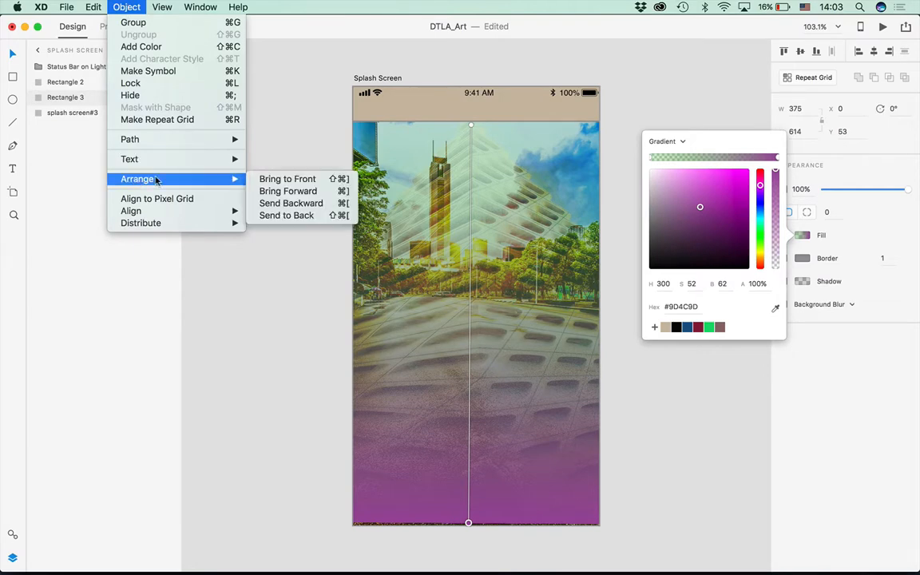
left_click(273, 215)
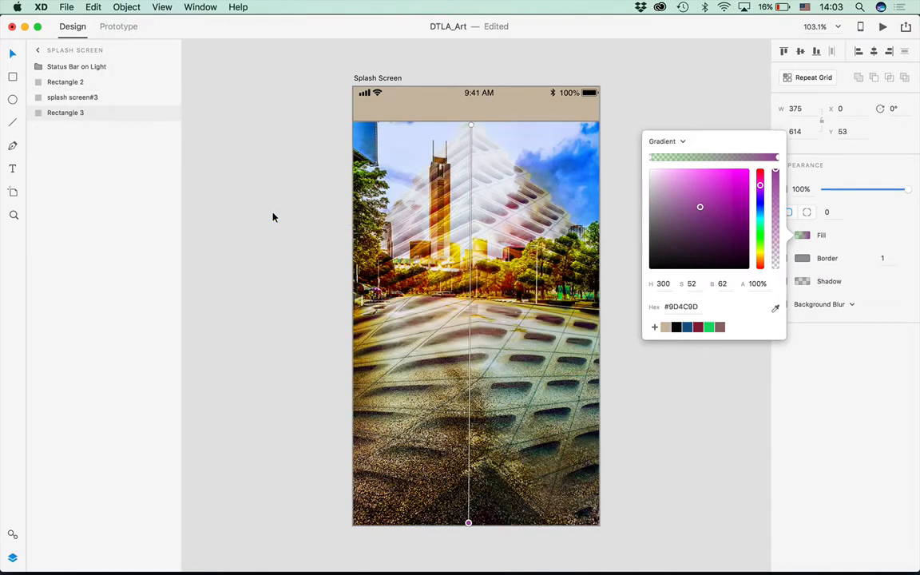
Reduce the opacity of the splash screen#3 image to 47% and deselect it
left_click(400, 249)
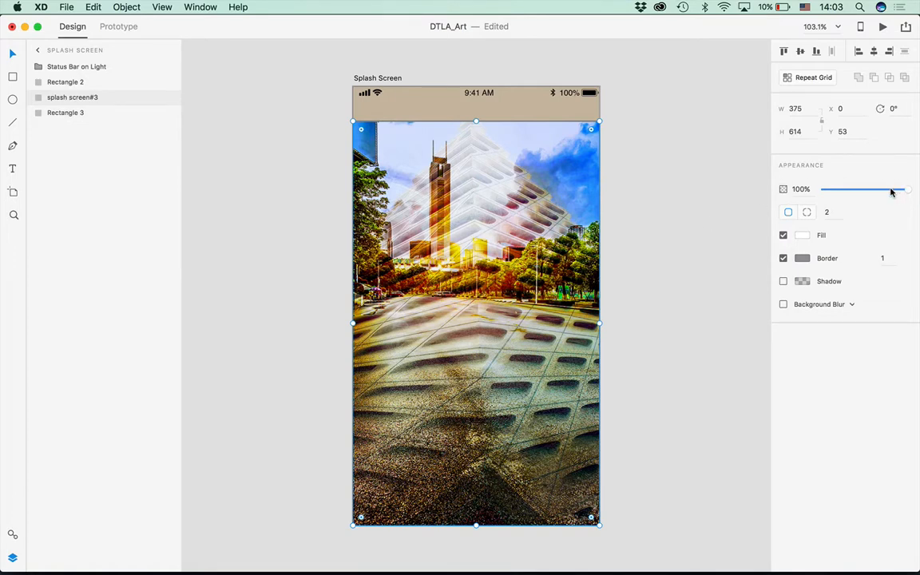
left_click_drag(903, 191, 862, 198)
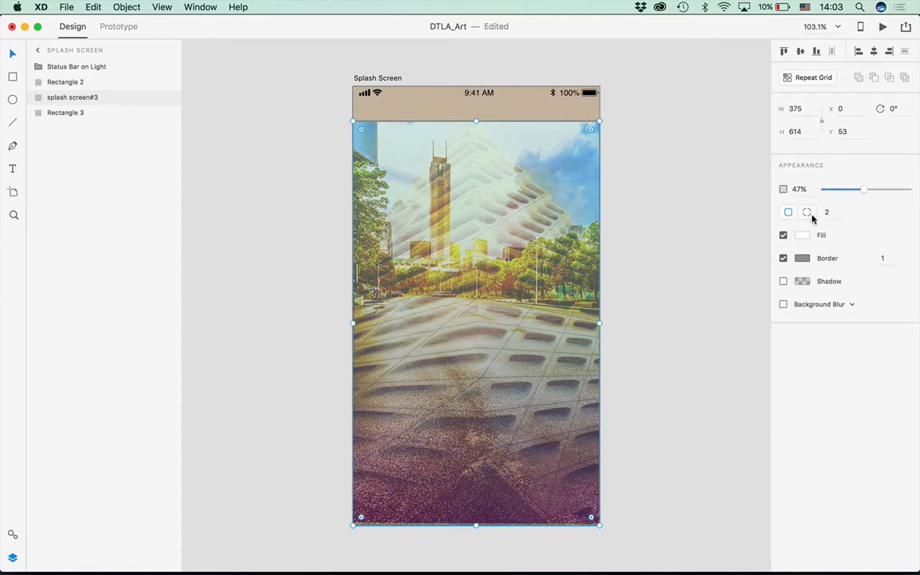
left_click(318, 205)
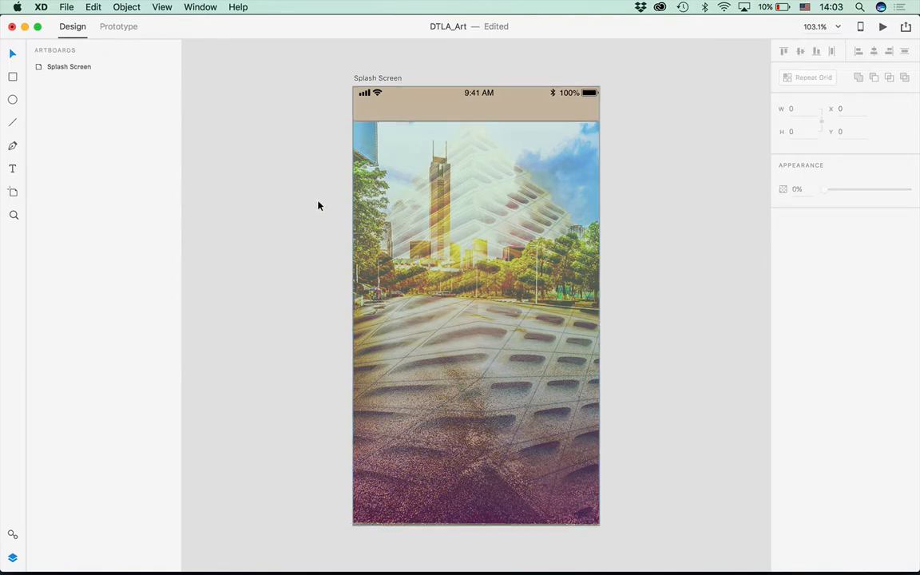
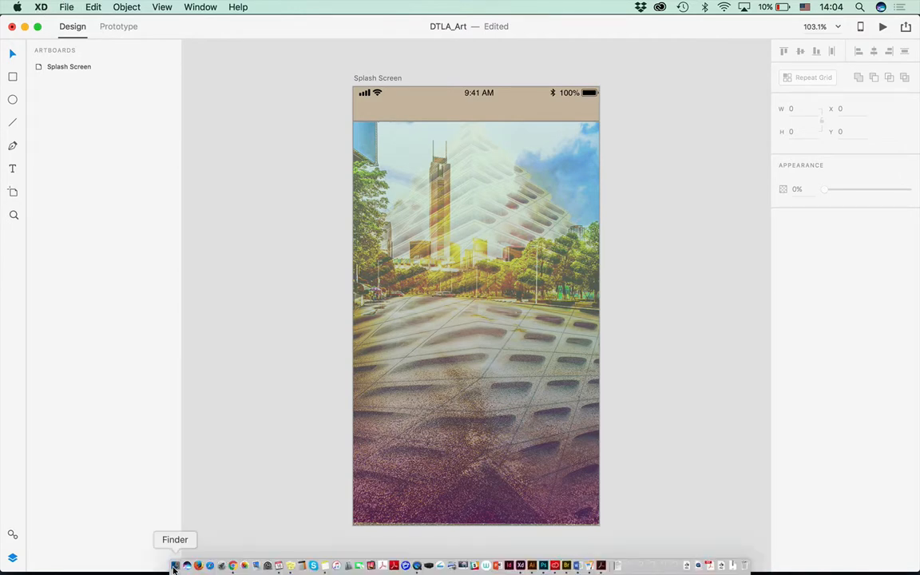
Switch to Finder, go back to the XD_Files folder and narrow the window so the artboard shows beside it
left_click(174, 568)
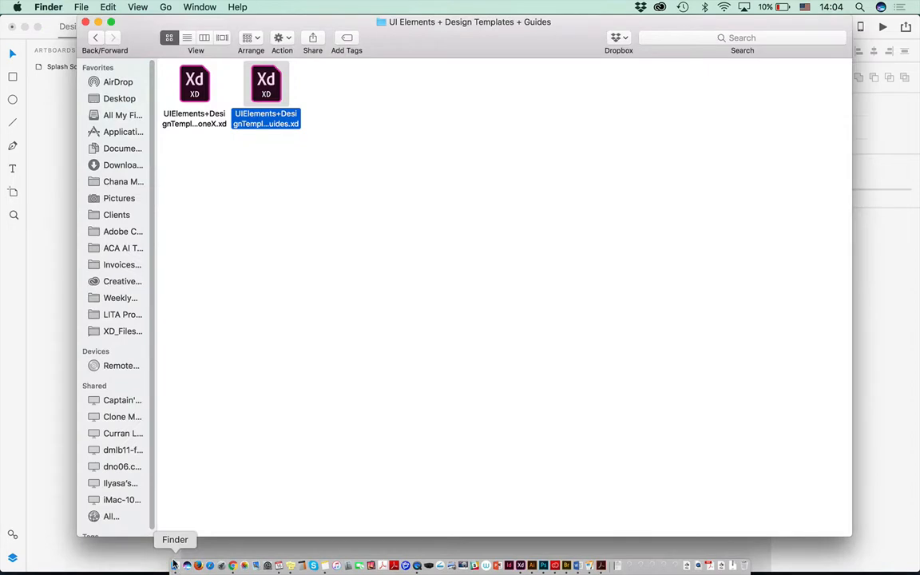
left_click(94, 39)
left_click(93, 39)
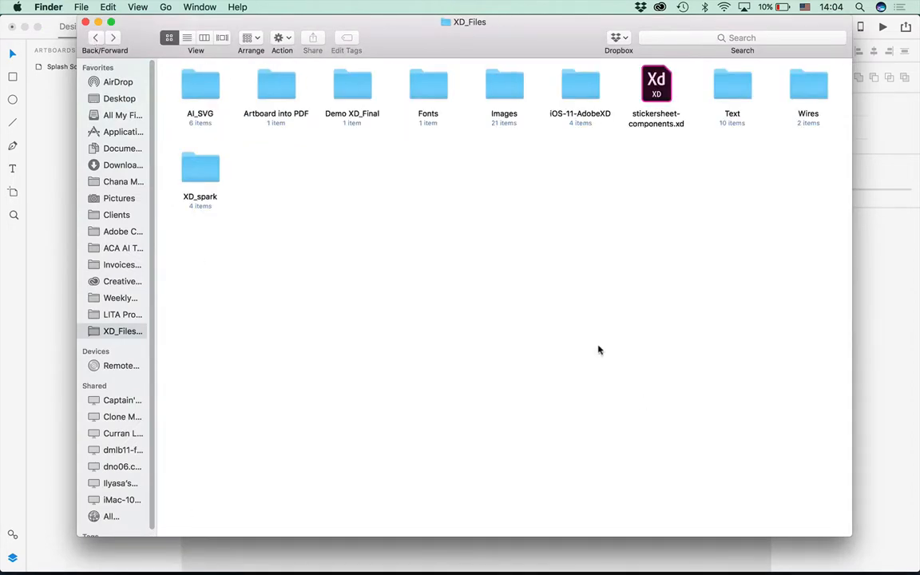
left_click_drag(848, 534, 285, 552)
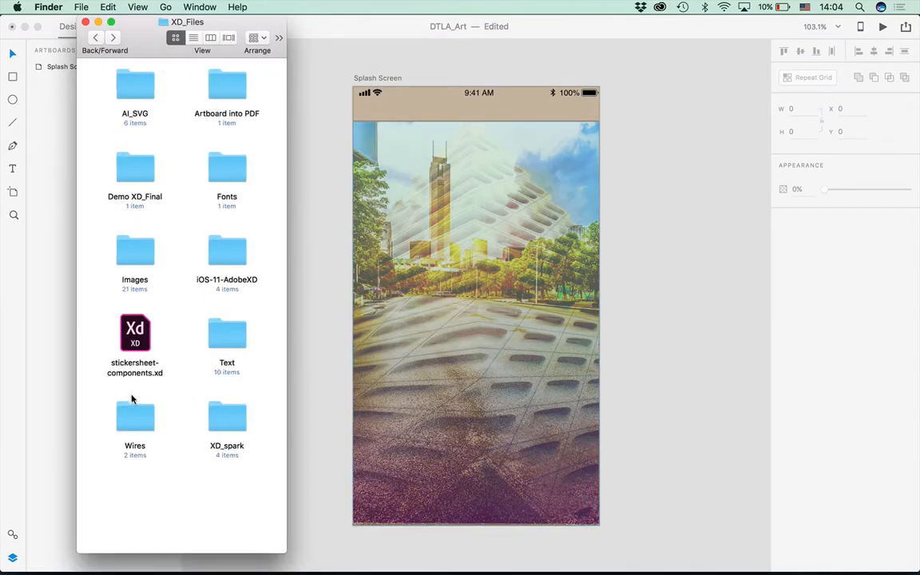
Open the AI_SVG folder and look through its Illustrator files Illustrator Logo.ai, Icons.ai and Image with a mask.ai
double_click(126, 80)
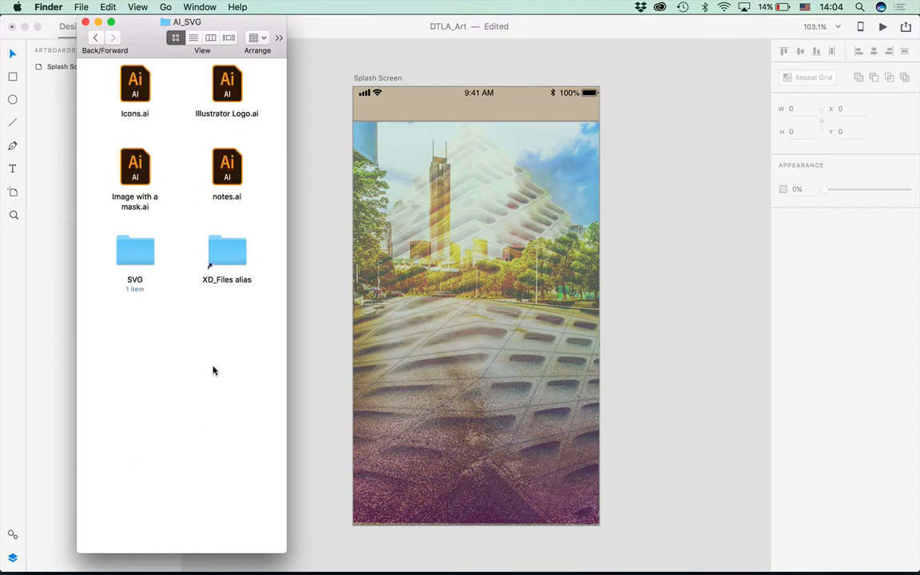
left_click(228, 80)
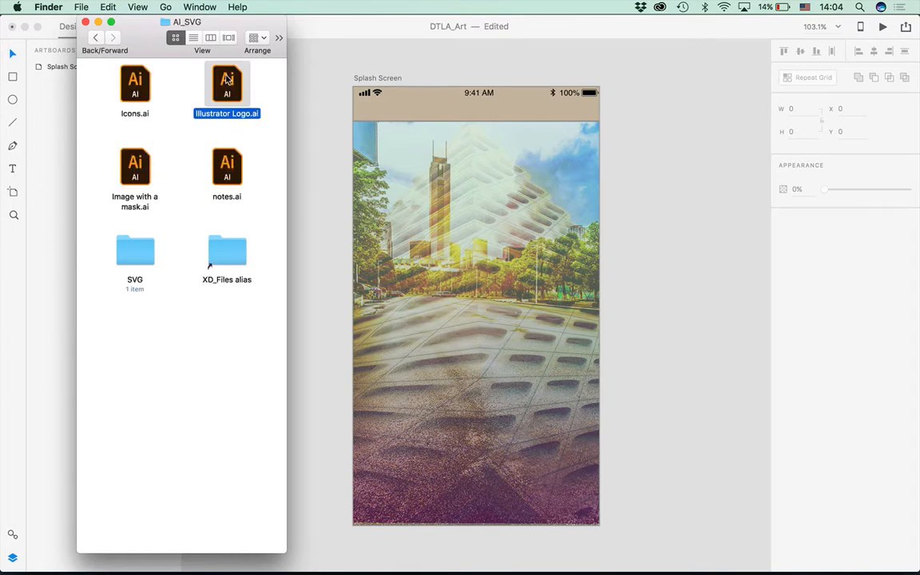
left_click(133, 94)
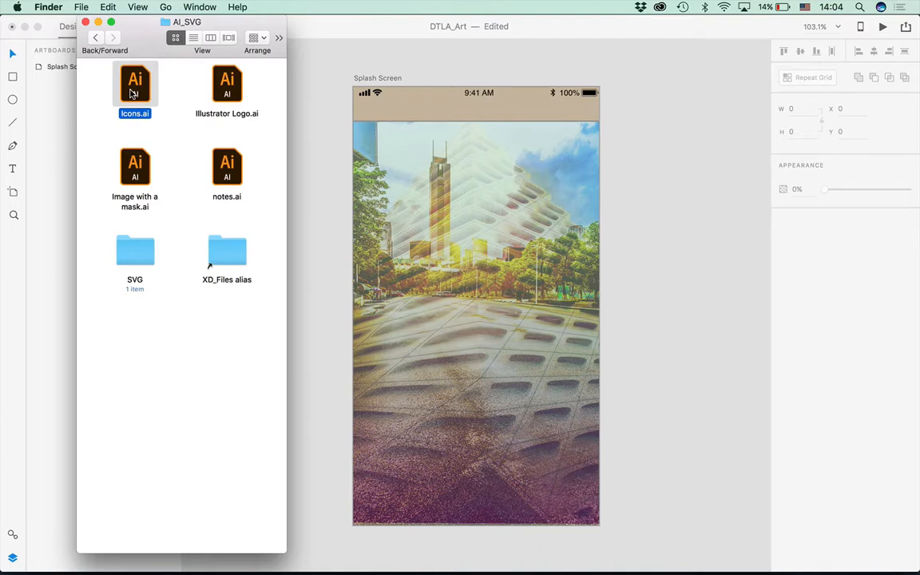
left_click(135, 177)
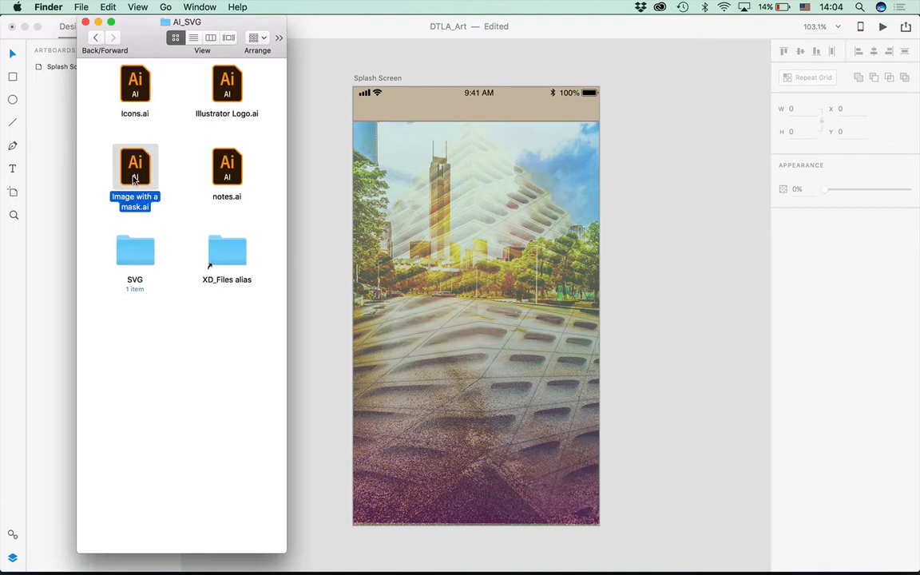
Check notes.ai in the AI_SVG folder and try to bring Illustrator Logo.ai from Finder onto the XD canvas
left_click(228, 181)
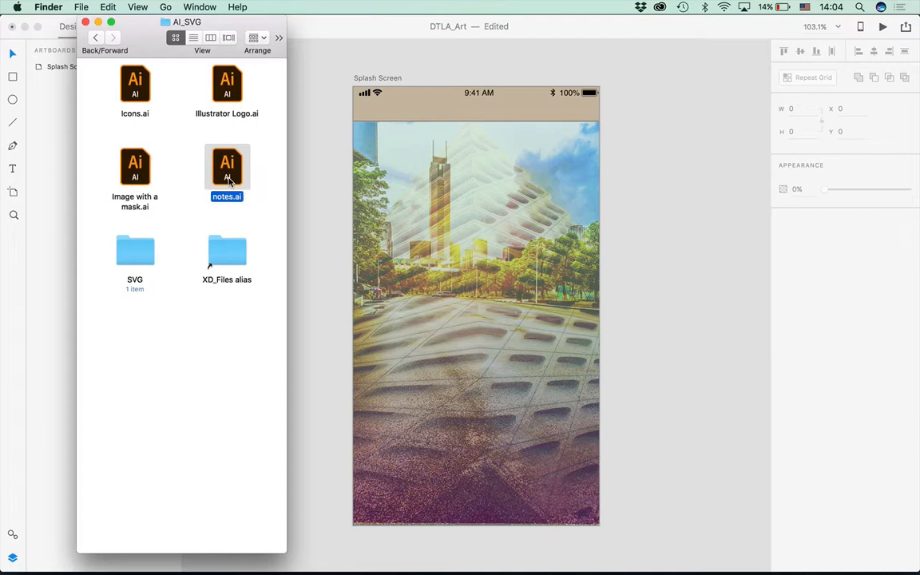
left_click(231, 85)
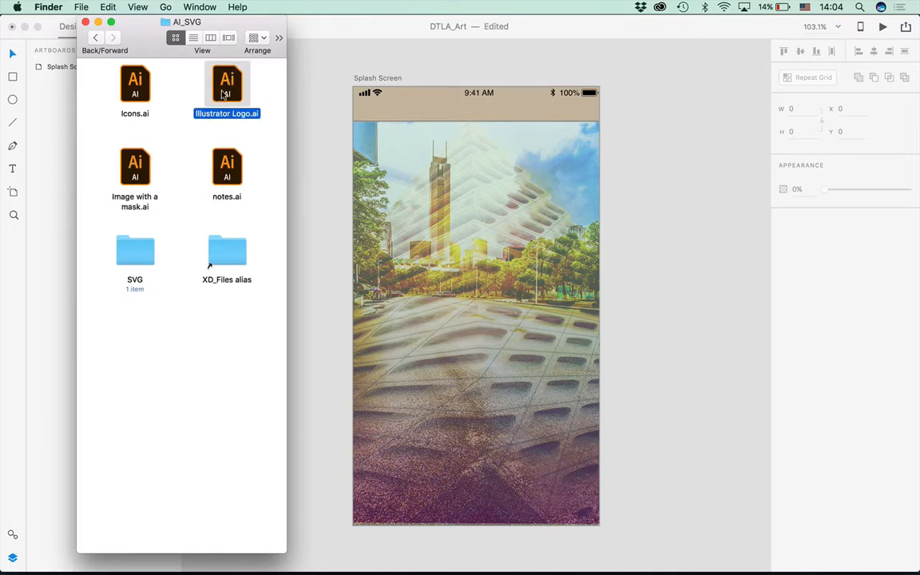
left_click_drag(203, 82, 662, 217)
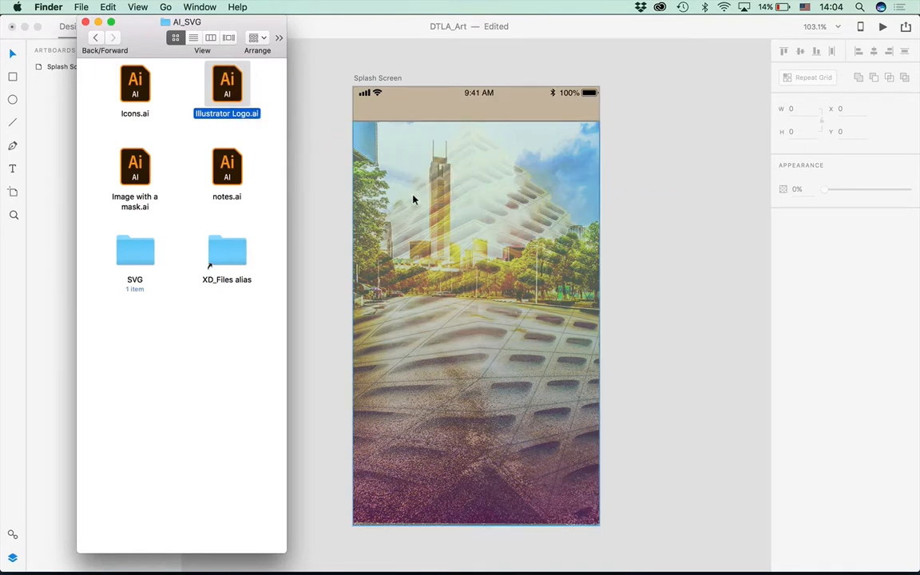
left_click_drag(228, 89, 321, 120)
left_click(673, 378)
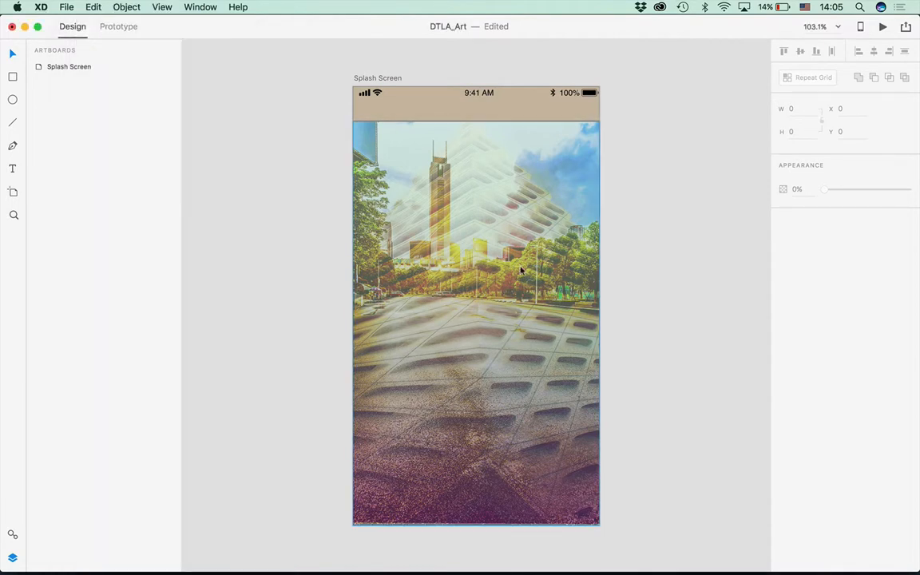
Select the splash screen image, return to Finder and try to drop Illustrator Logo.ai onto the image
left_click(516, 268)
mouse_move(244, 567)
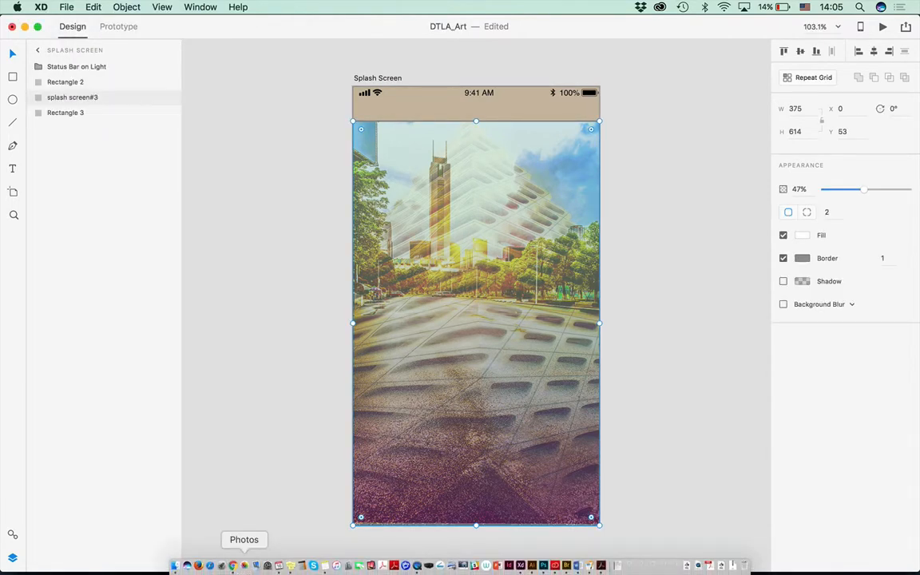
left_click(175, 566)
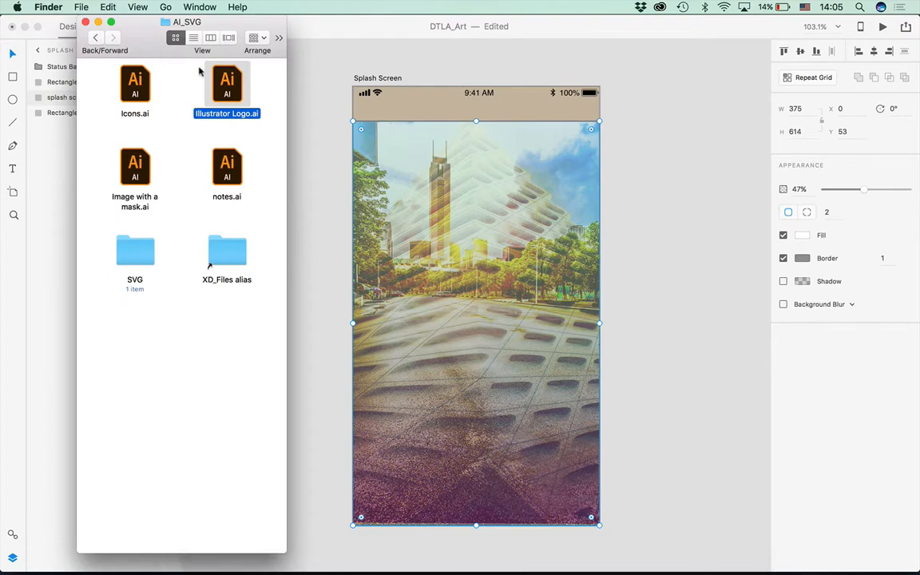
left_click_drag(224, 80, 501, 192)
left_click(308, 194)
left_click(306, 195)
left_click(12, 76)
left_click_drag(429, 133, 581, 252)
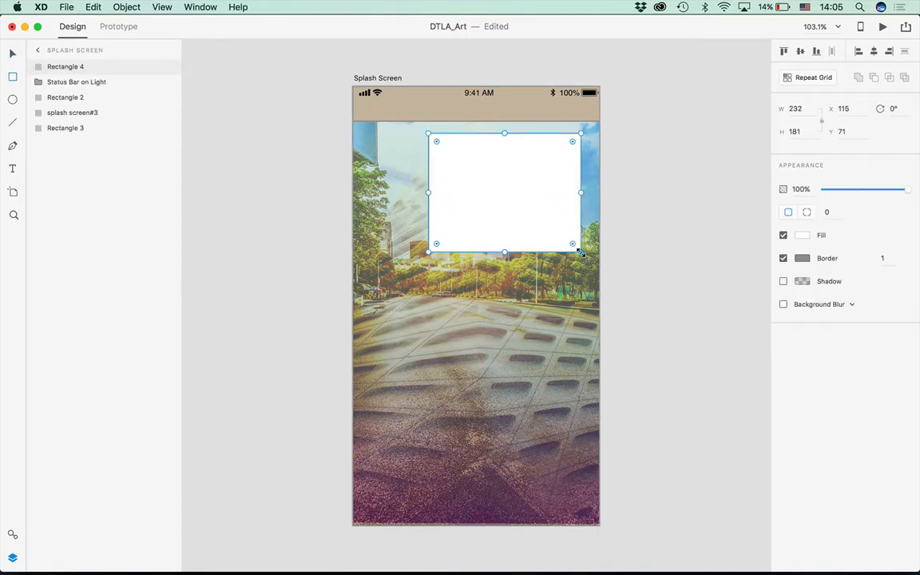
key("Delete")
Switch to Illustrator and look through the open documents Illustrator Logo.ai, stickersheet-components-20170314 (1).ai and Untitled-1 for the logo artwork
mouse_move(474, 566)
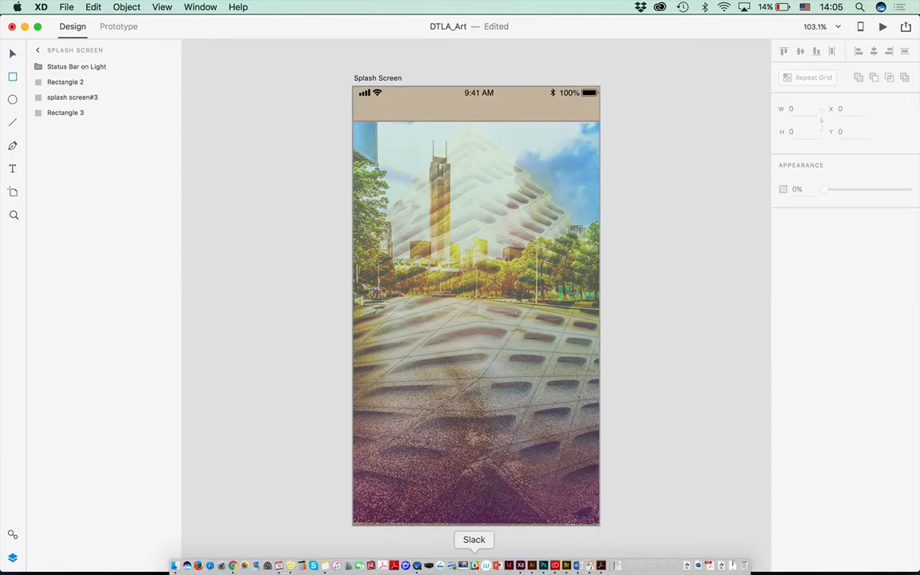
left_click(532, 566)
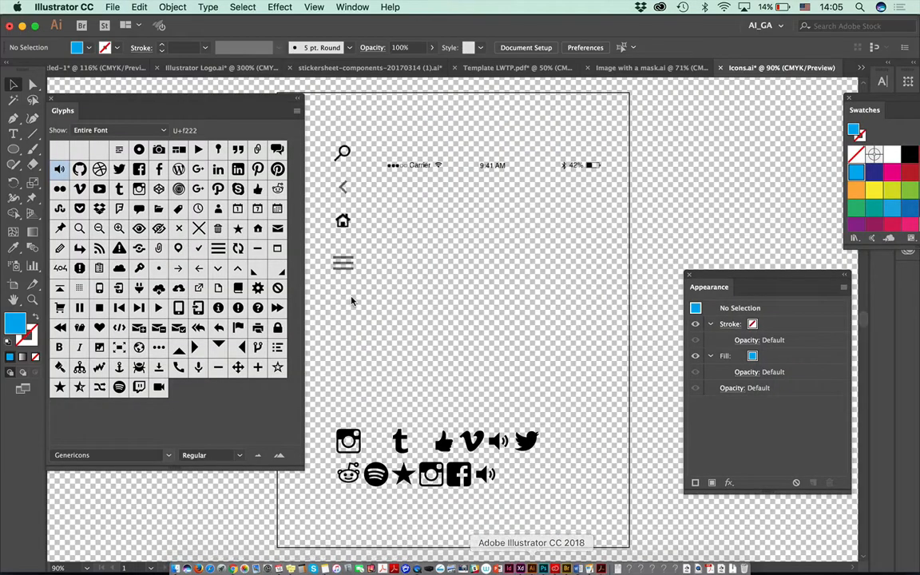
left_click(192, 71)
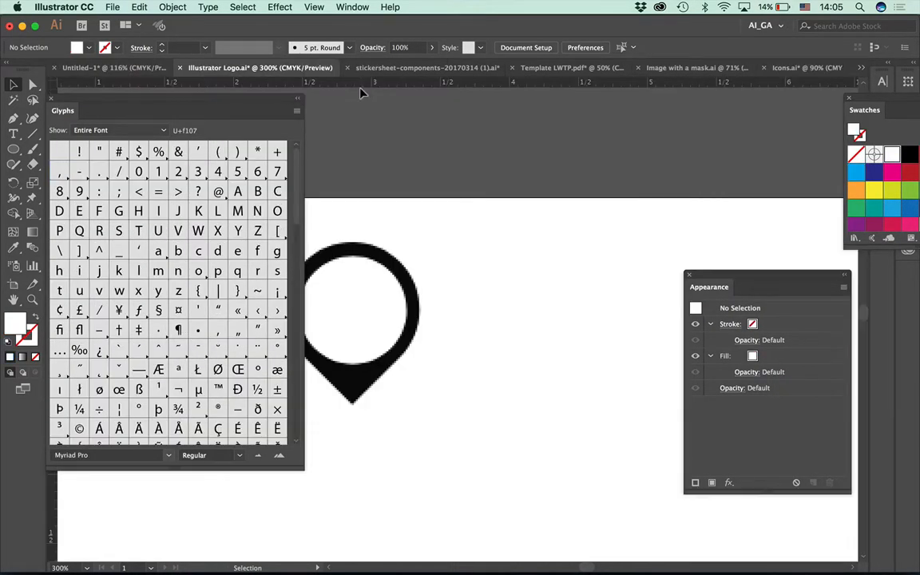
left_click(379, 69)
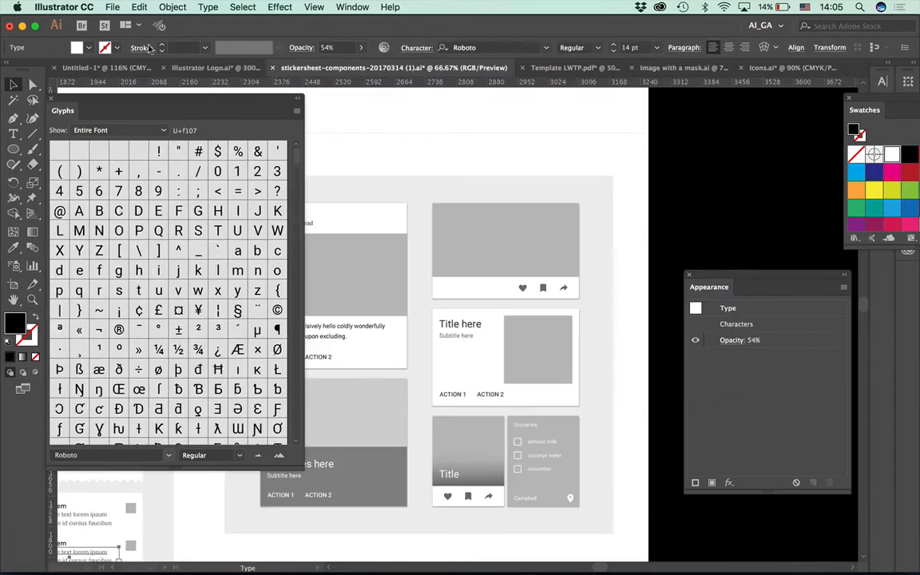
left_click(99, 67)
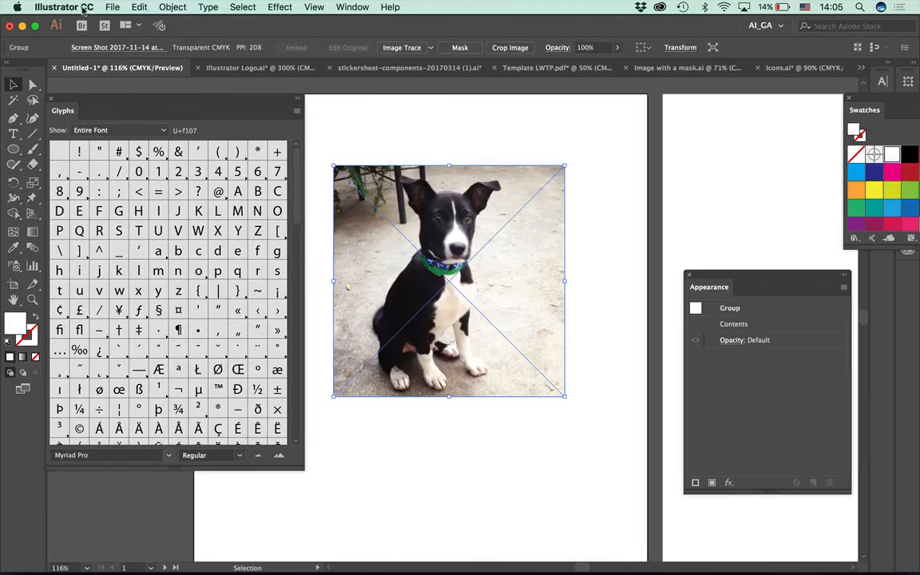
Open Illustrator Logo.ai from the AI_SVG folder in another window of the document
left_click(113, 7)
left_click(121, 47)
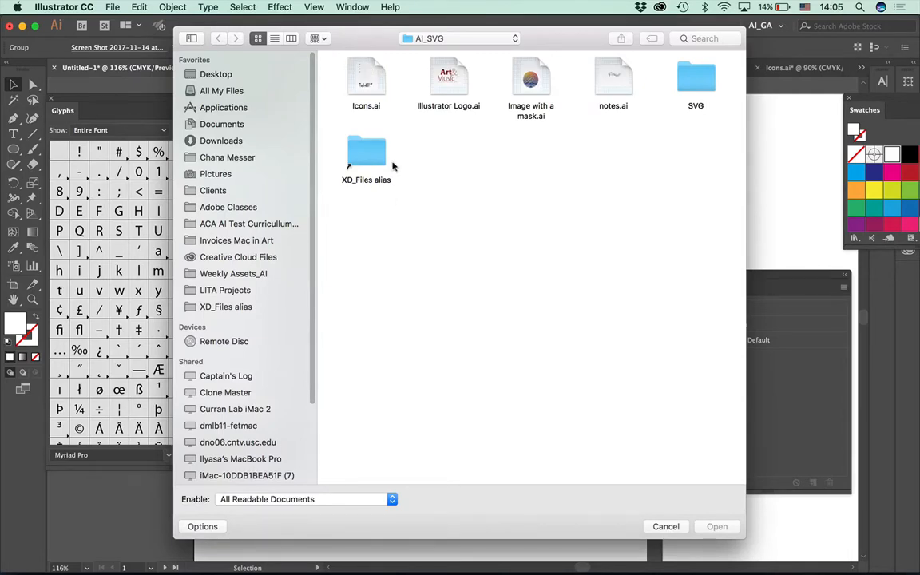
left_click(433, 92)
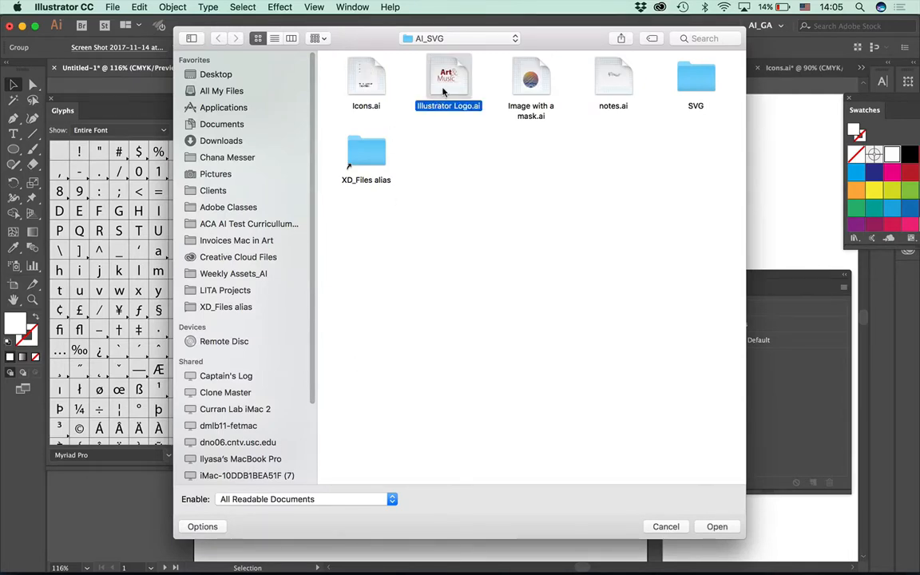
left_click(702, 527)
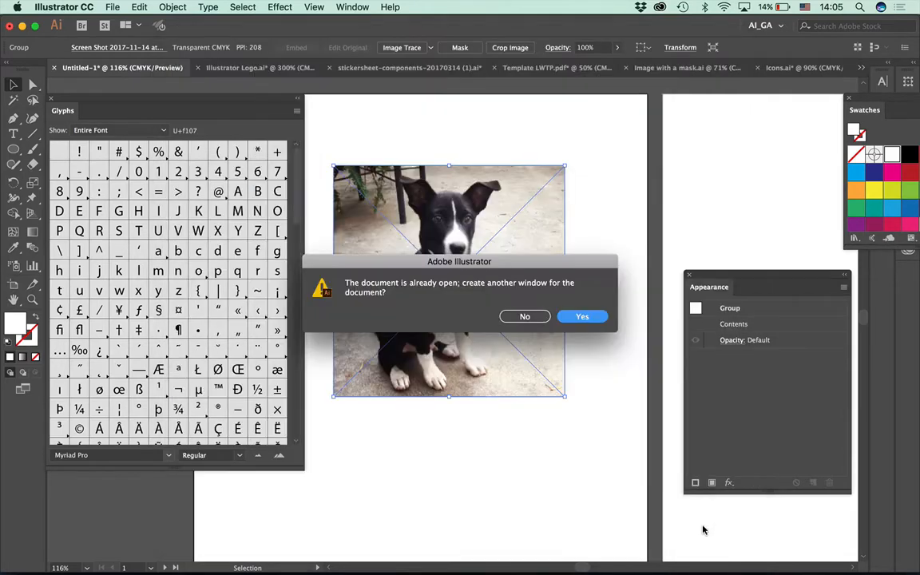
left_click(578, 317)
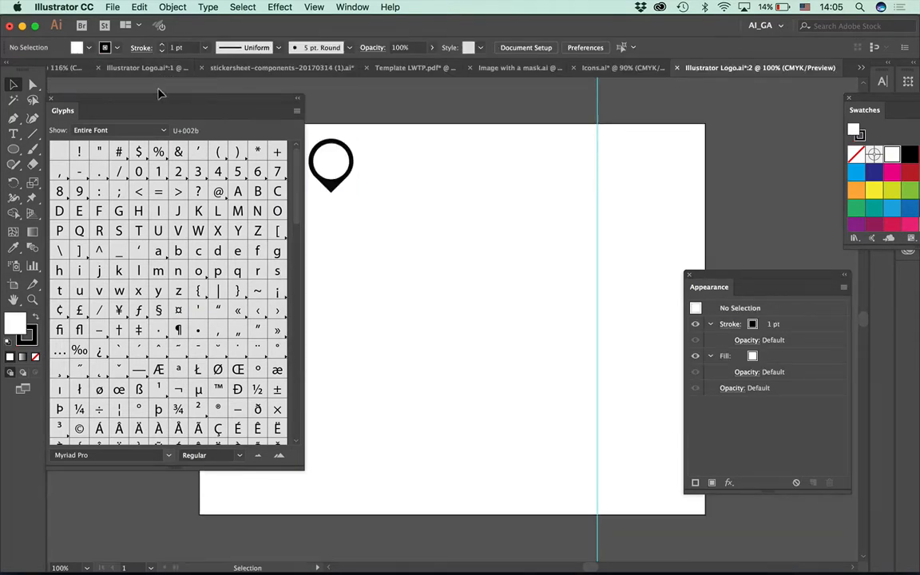
Move the Glyphs panel off the artboard and examine the map pin graphics by selecting them
left_click_drag(159, 103, 869, 236)
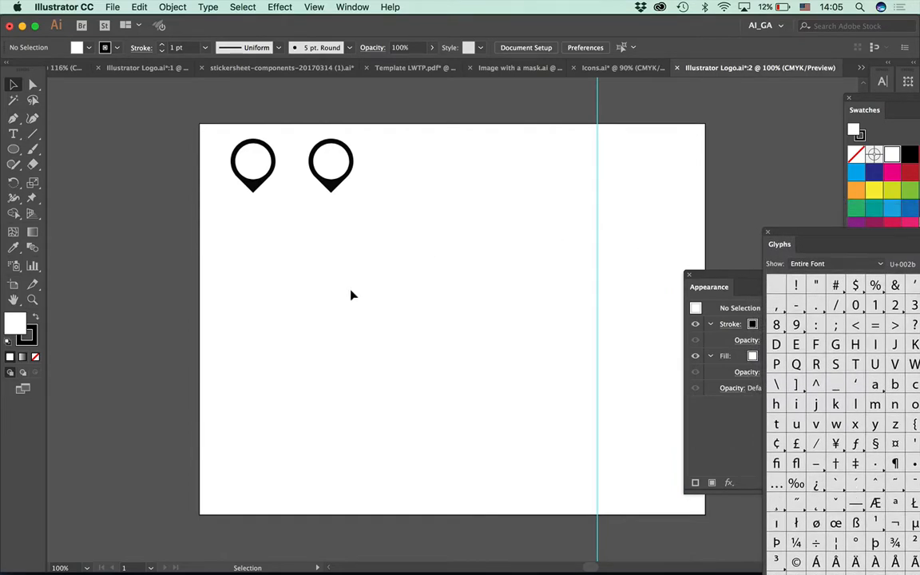
left_click_drag(300, 327, 205, 326)
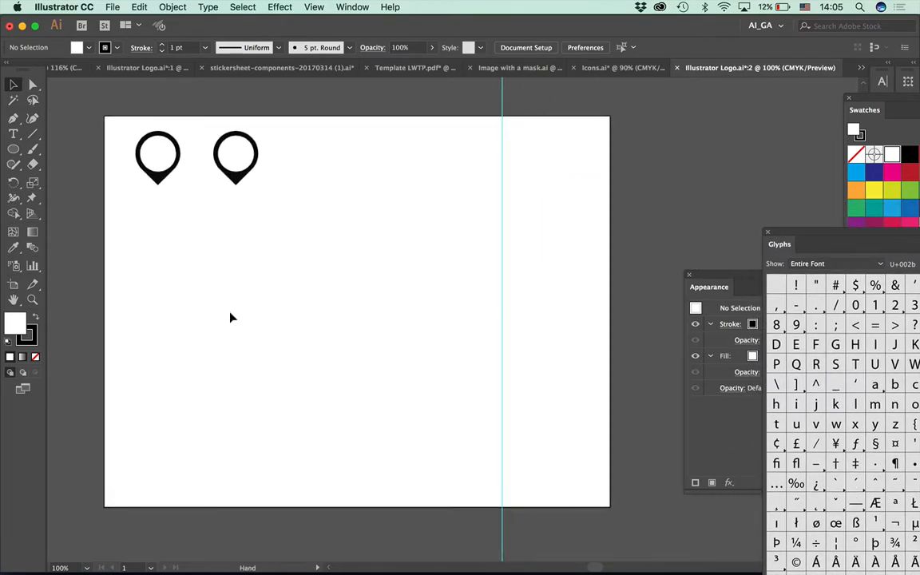
left_click(238, 178)
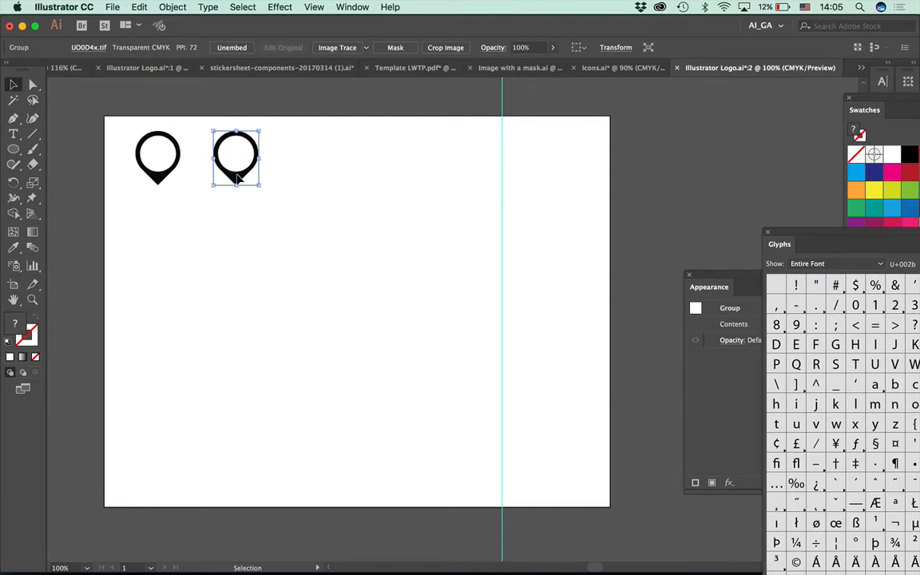
left_click(174, 181, "shift")
Open Illustrator Logo.ai from the AI_SVG folder once more, accepting an additional document window
left_click(113, 6)
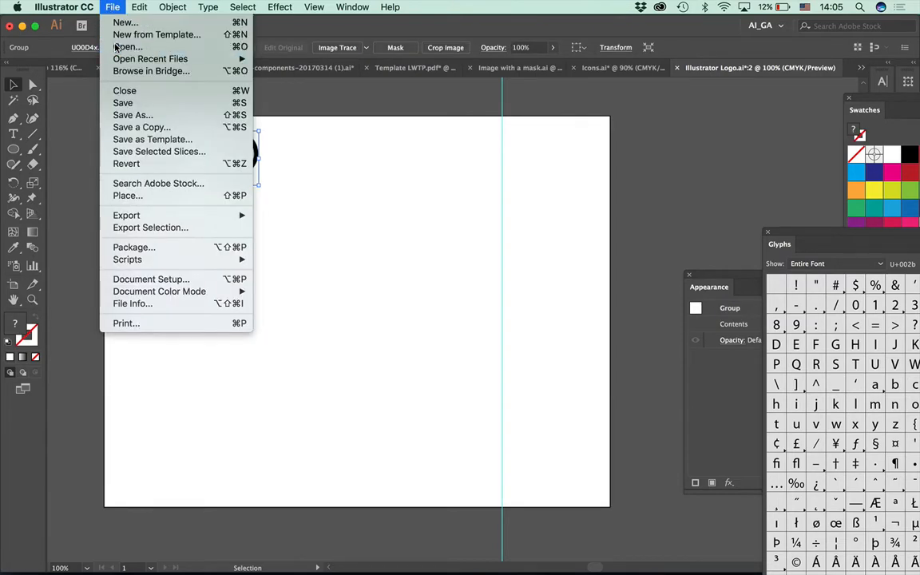
left_click(126, 47)
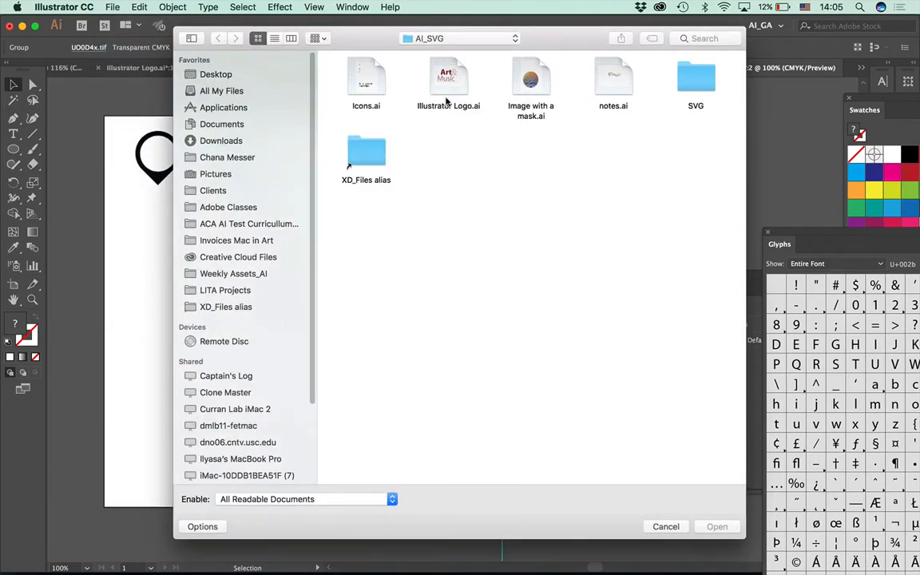
left_click(447, 98)
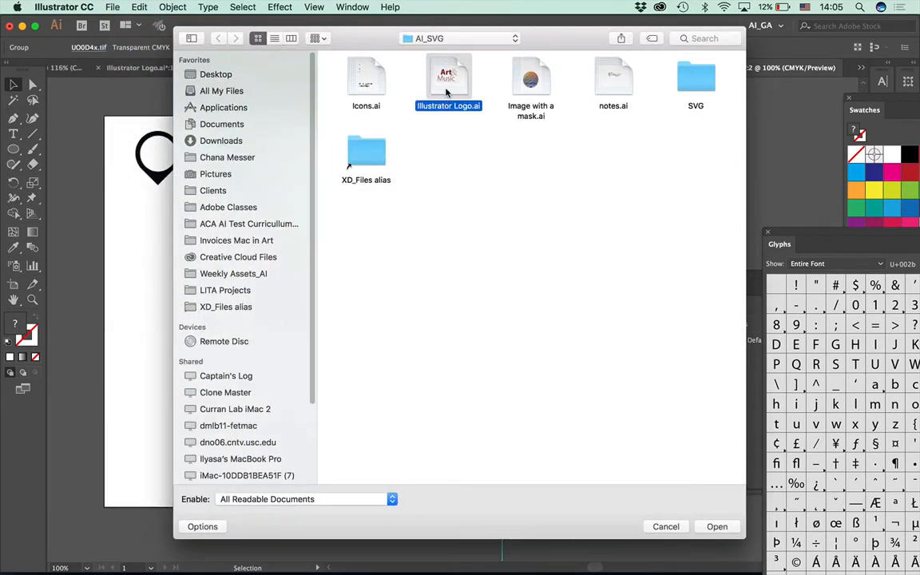
left_click(719, 527)
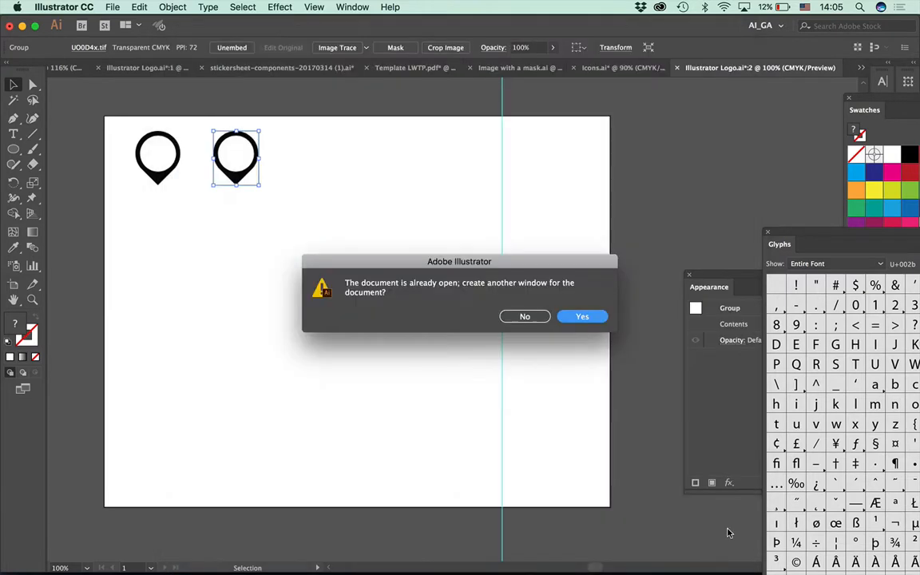
left_click(581, 317)
left_click_drag(574, 319, 298, 312)
Reset the AI_GA workspace and show the document's layers
left_click(880, 85)
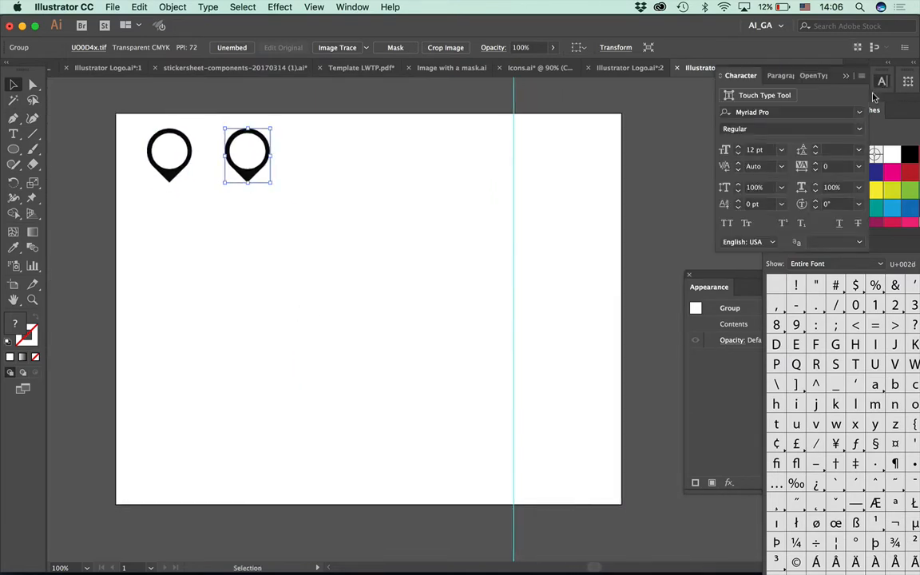
left_click(880, 84)
left_click(783, 26)
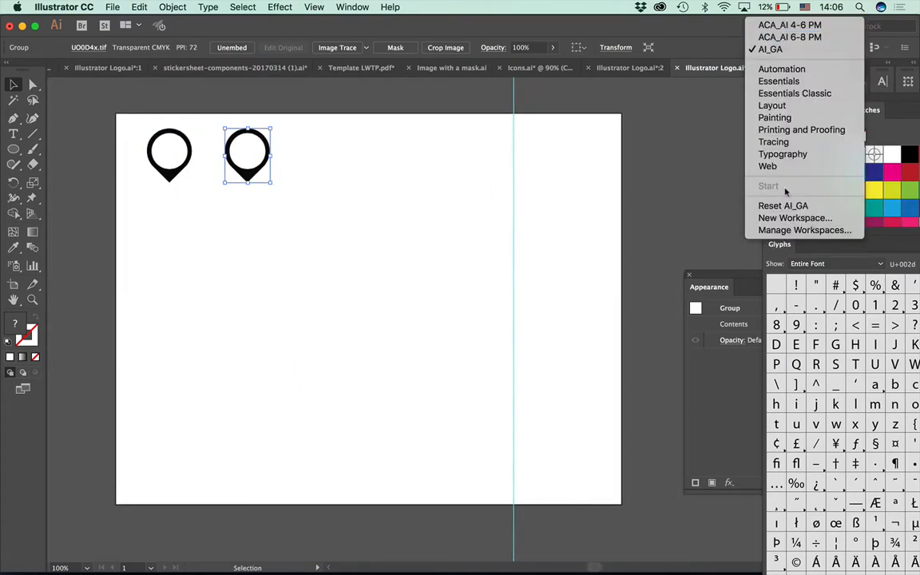
left_click(779, 203)
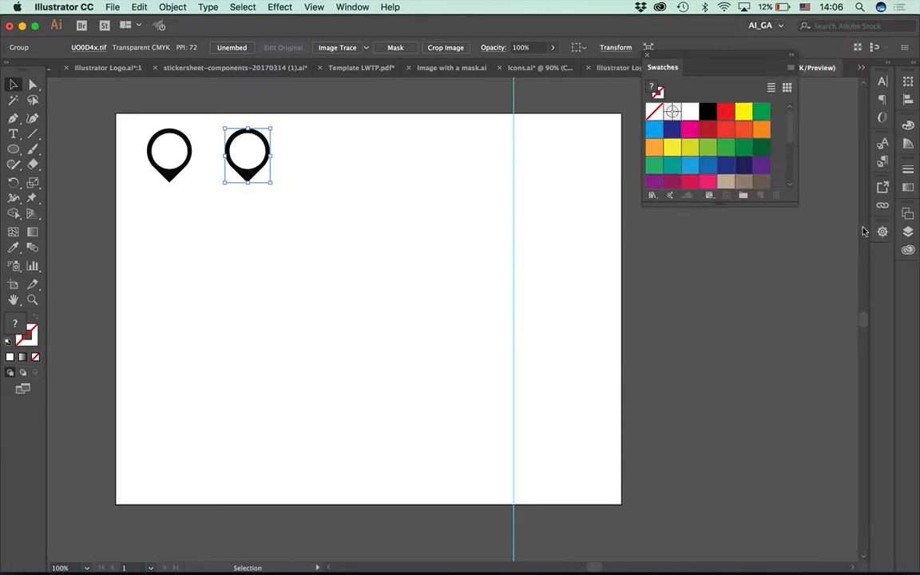
left_click(908, 231)
left_click(781, 228)
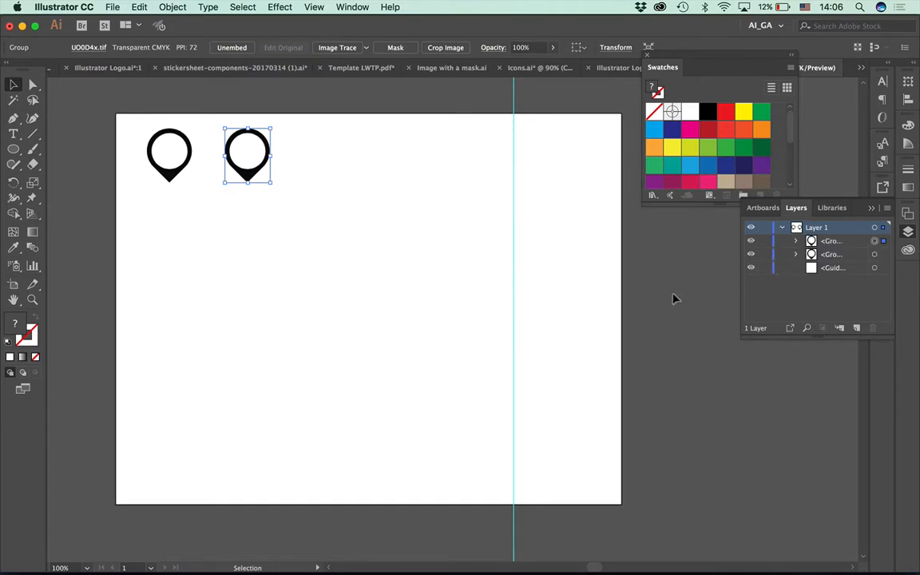
Deselect the pin, go to the first Illustrator Logo.ai window and examine its whole artboard for the logo at 33.33% zoom
left_click(266, 257)
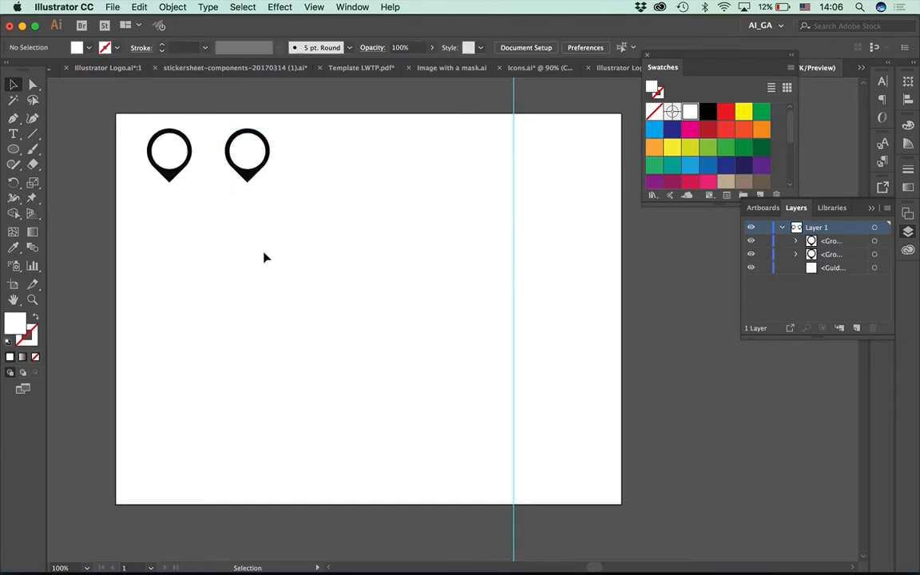
left_click(244, 174)
left_click(178, 92)
left_click(116, 67)
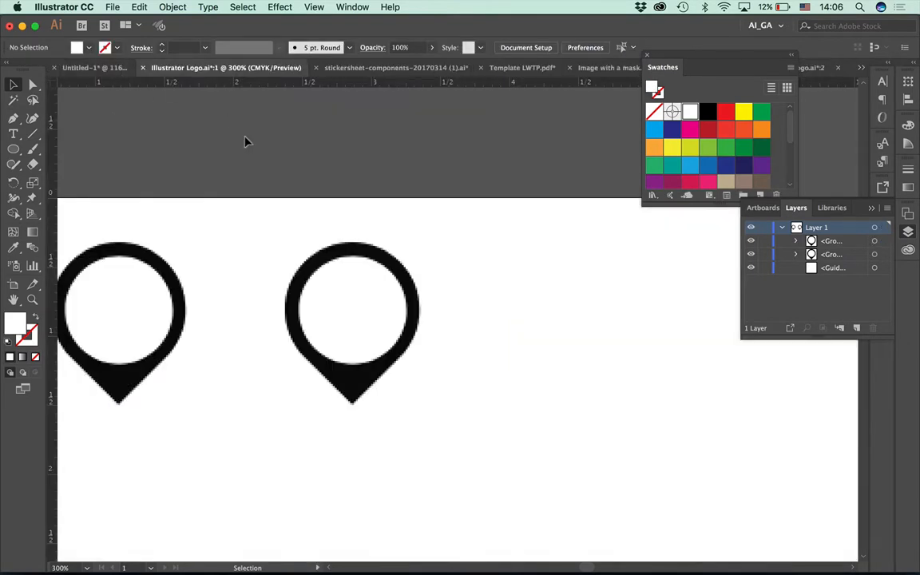
key("super+minus")
key("super+minus")
key("super+minus")
key("super+minus")
key("super+minus")
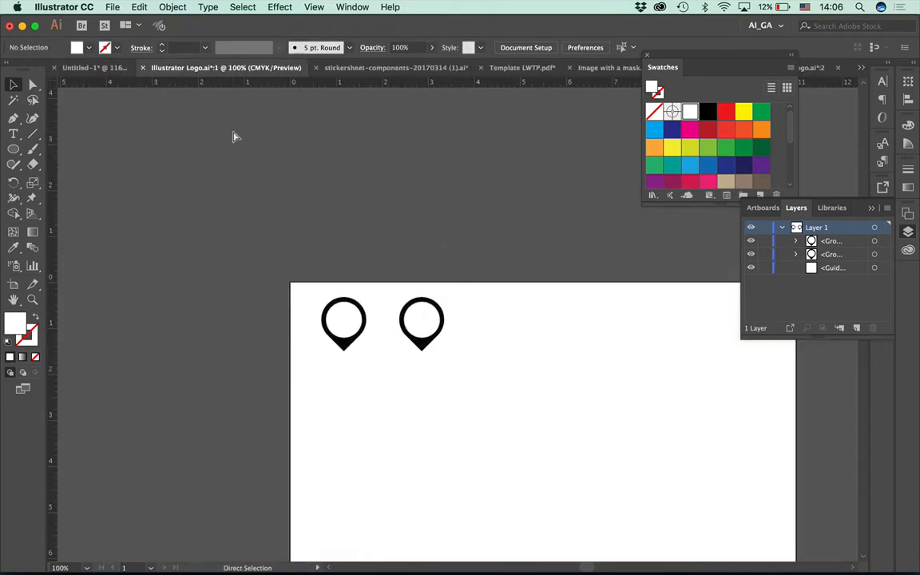
key("super+minus")
left_click_drag(446, 400, 199, 191)
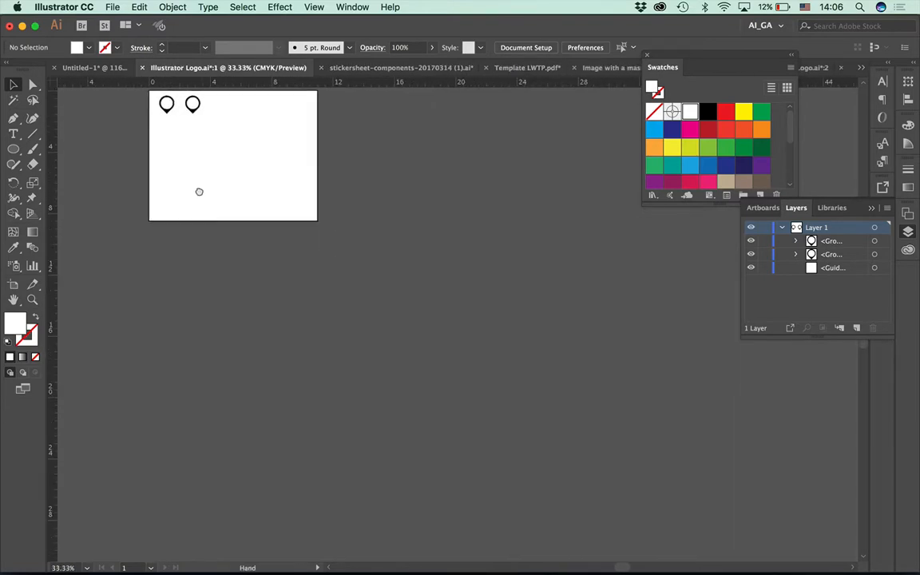
Open Image with a mask.ai from the AI_SVG folder, accepting another window for the already open document
left_click(112, 6)
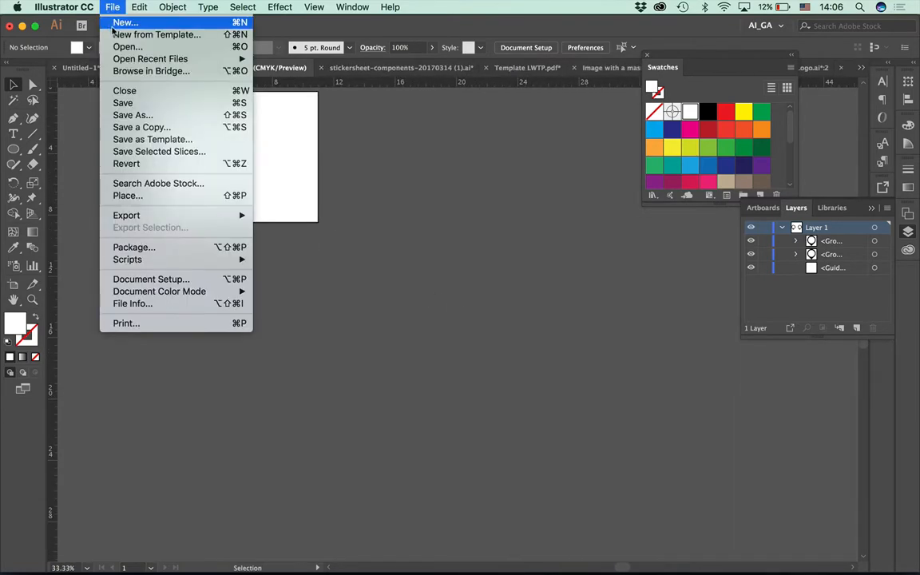
left_click(119, 66)
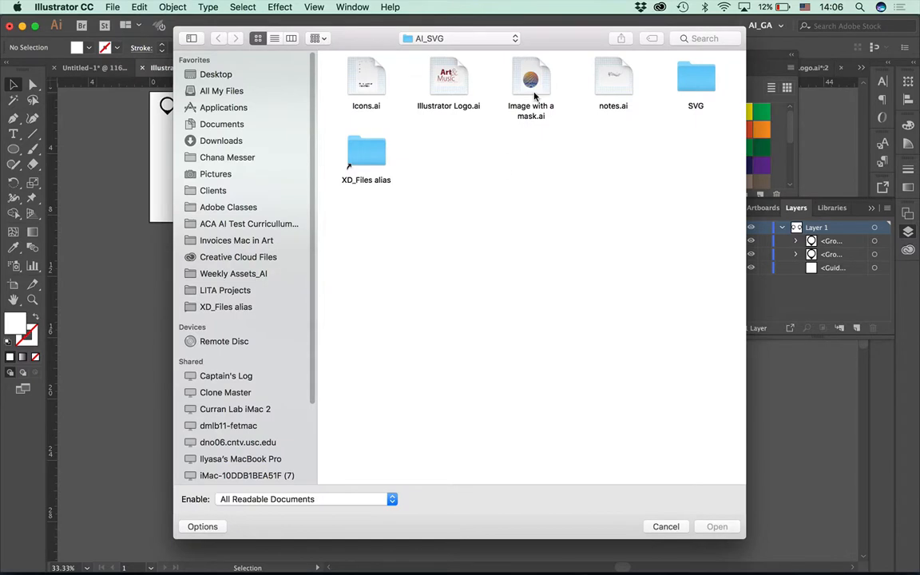
left_click(523, 112)
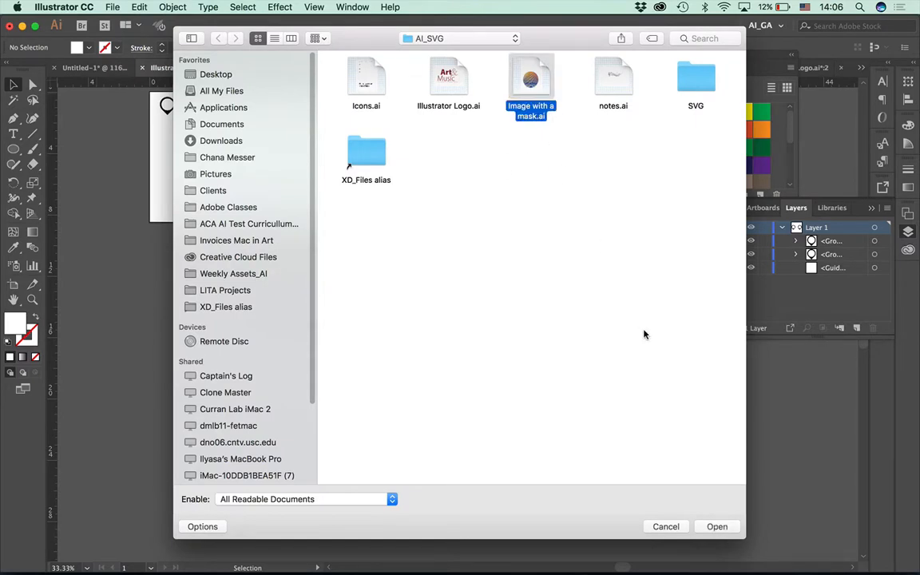
left_click(717, 527)
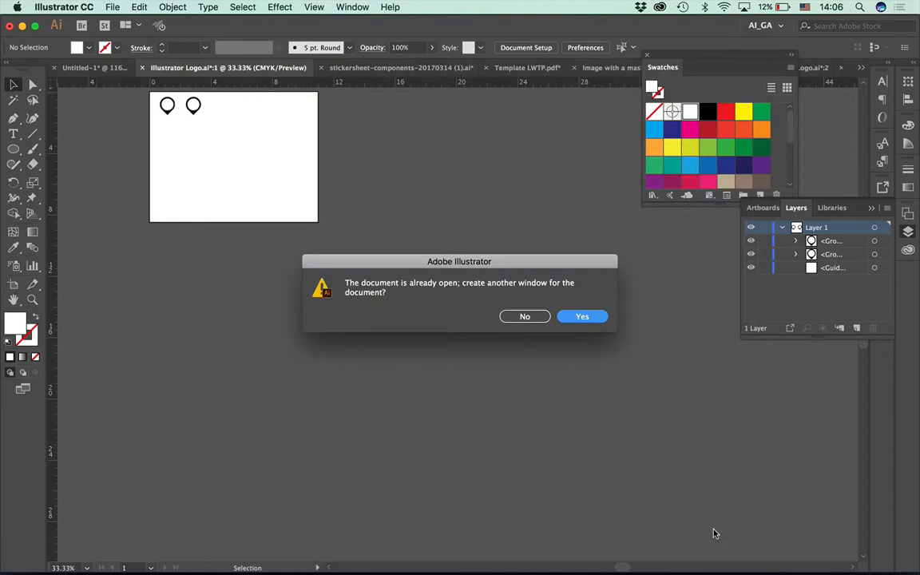
left_click(582, 317)
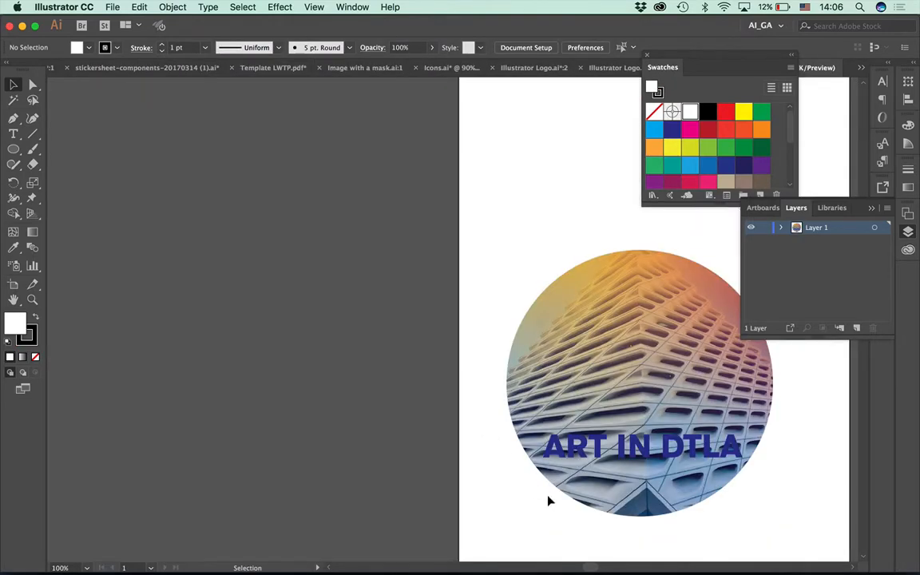
Select the circular masked artwork, switch to XD and try pasting it onto the splash screen, removing the pasted group
scroll(549, 499, "right", 10)
scroll(549, 499, "down", 4)
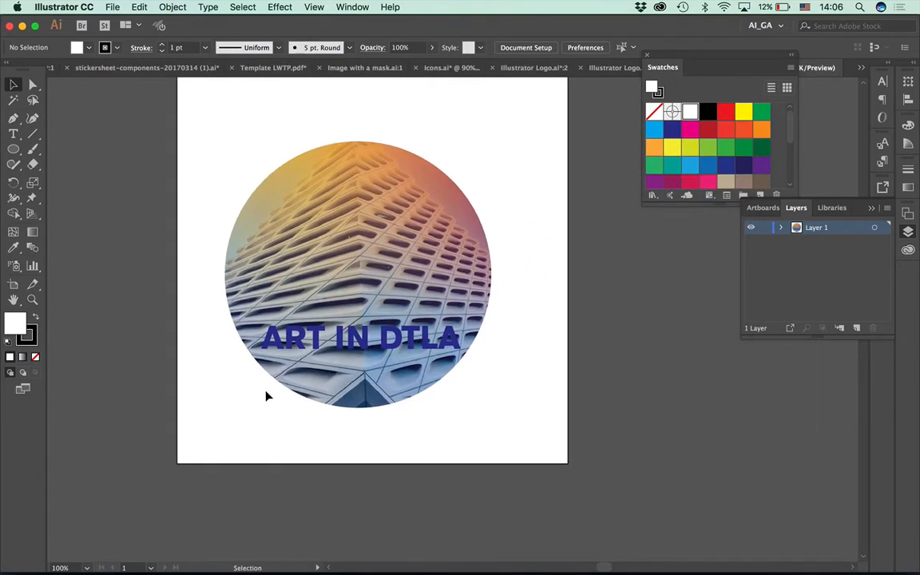
left_click_drag(515, 427, 202, 117)
key("a")
key("v")
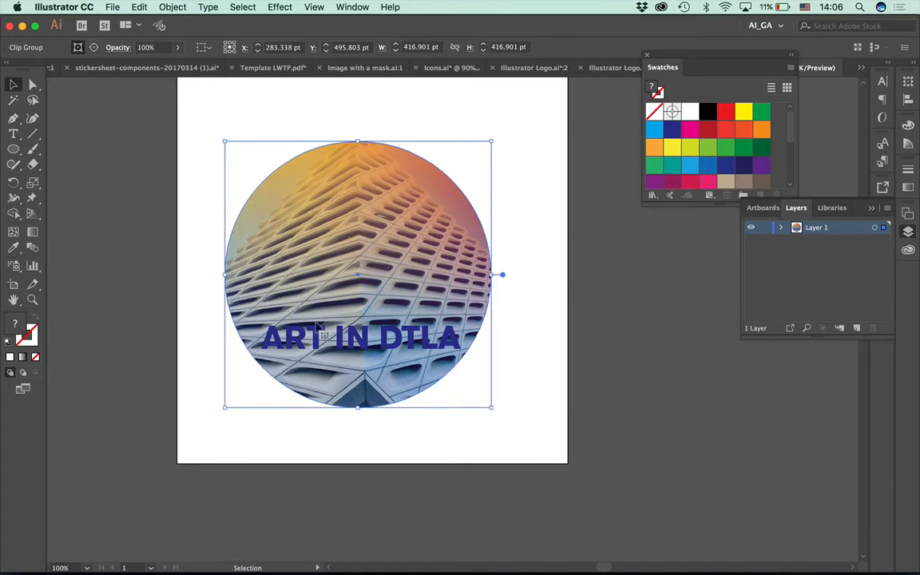
left_click(520, 566)
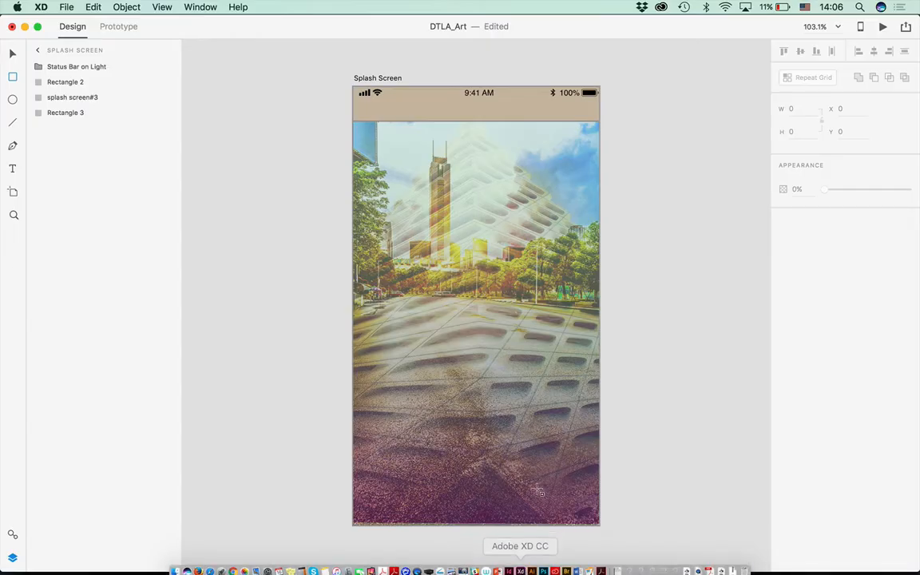
left_click(13, 53)
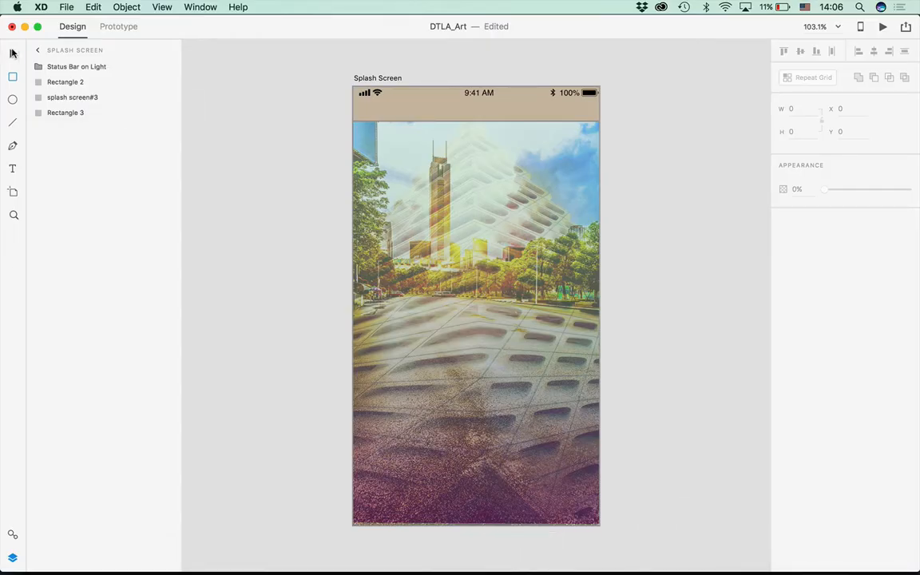
key("super+v")
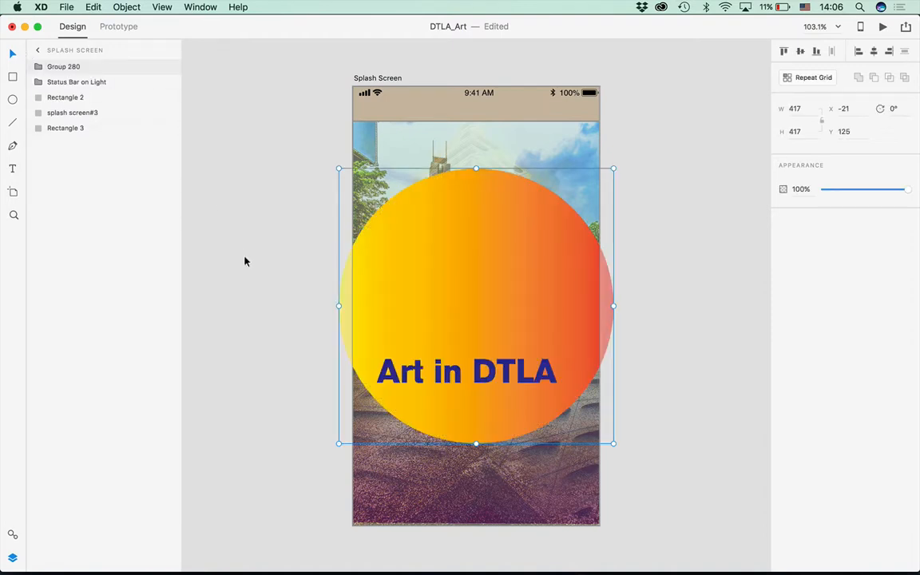
key("Delete")
Return to Illustrator, target Layer 1 holding the masked circle artwork and copy it
mouse_move(497, 571)
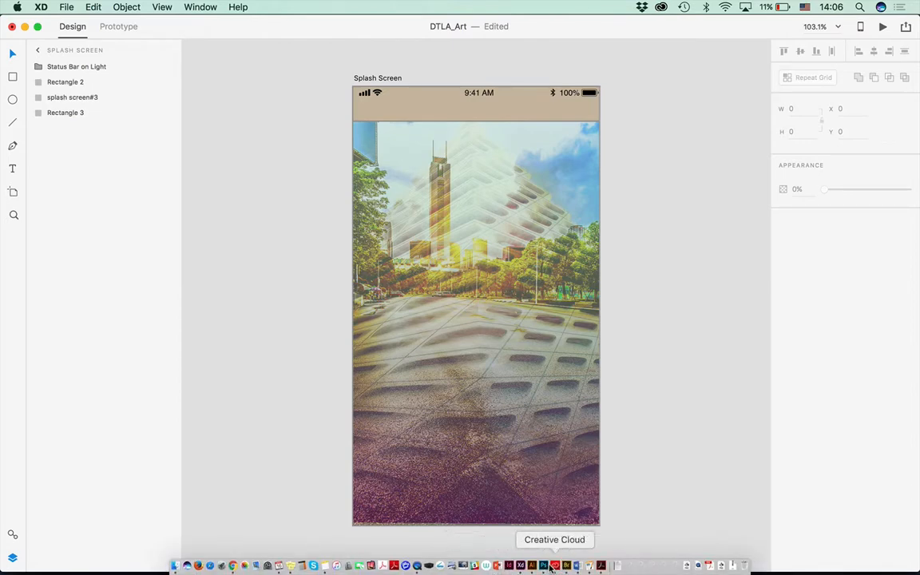
left_click(531, 566)
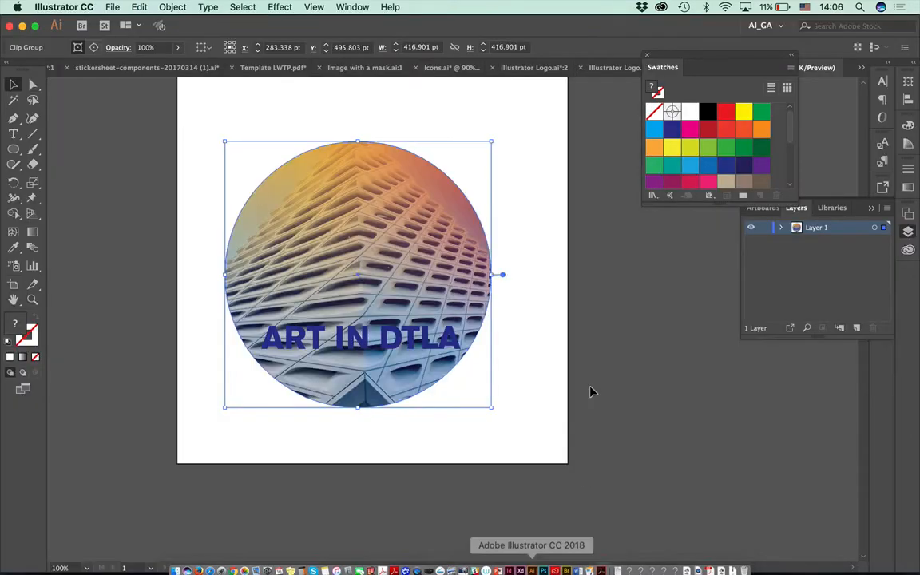
left_click(778, 228)
left_click(875, 229)
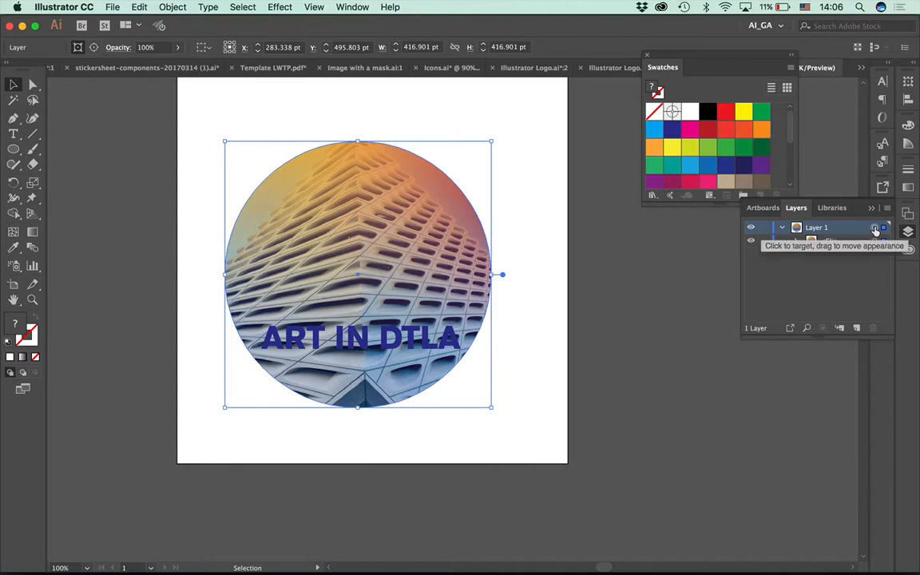
left_click(138, 6)
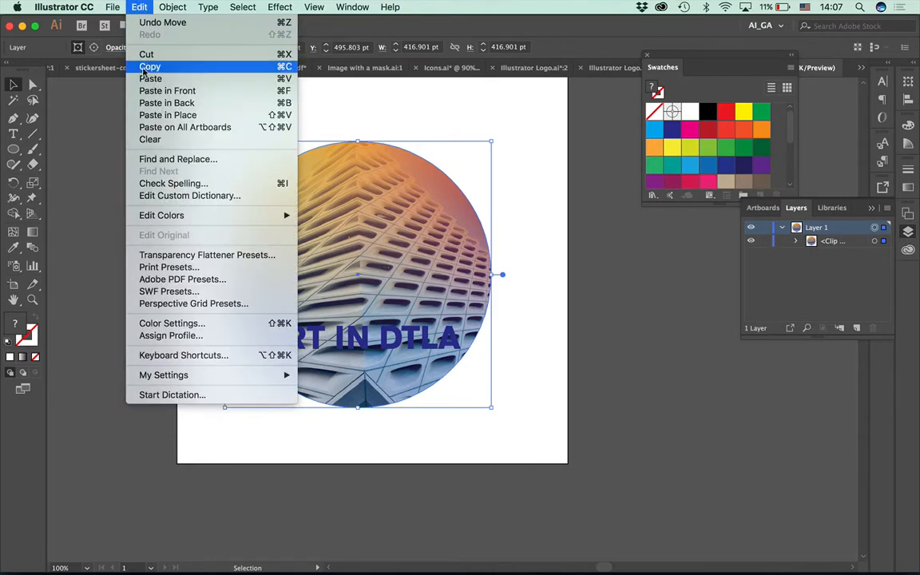
left_click(149, 67)
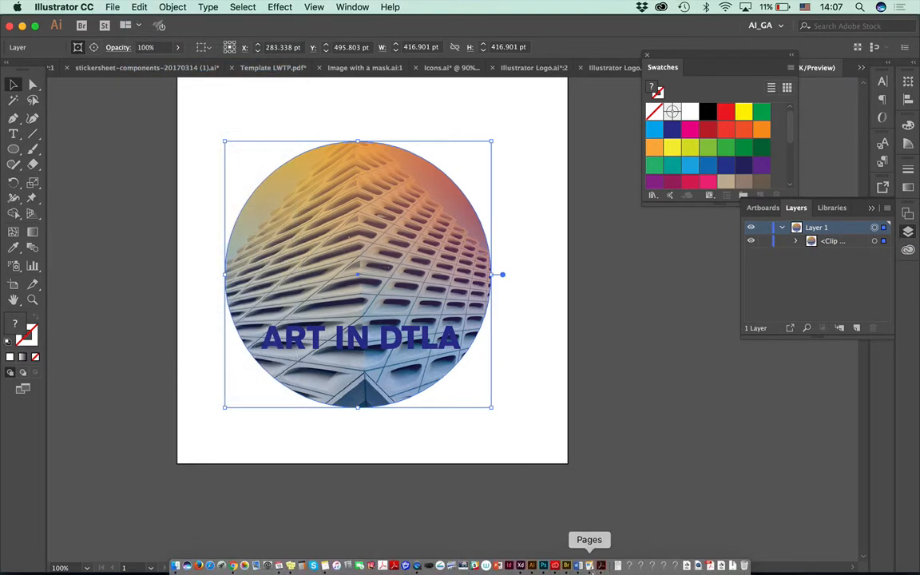
Paste the masked circle onto the XD splash screen, scale it to about 140.64 square and place it at about X 177, Y 84
left_click(520, 565)
key("super+v")
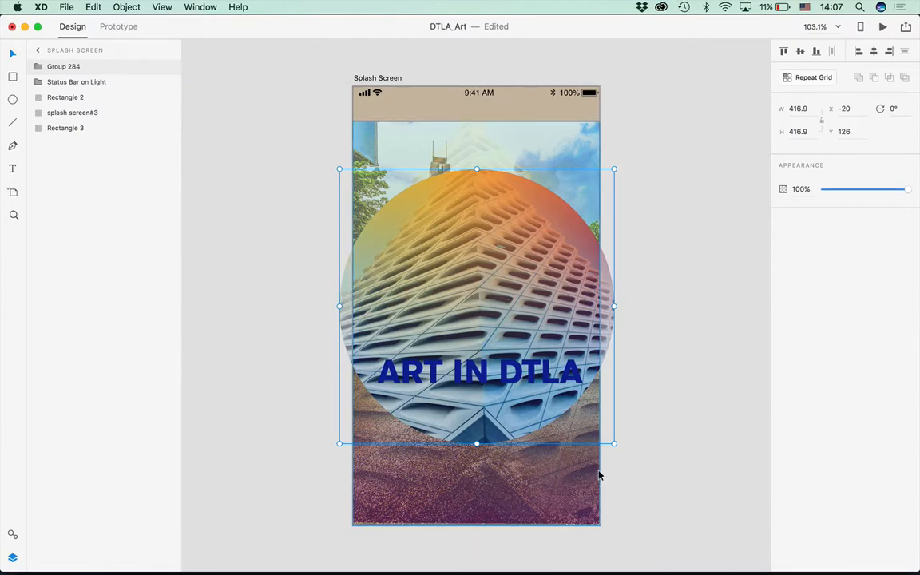
left_click_drag(612, 440, 432, 262)
left_click_drag(391, 185, 515, 162)
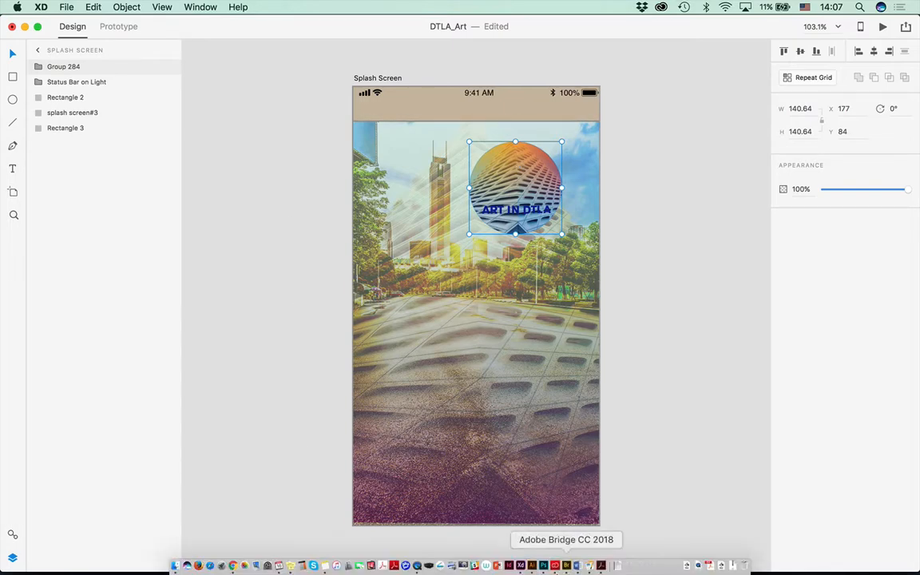
Switch to Illustrator and examine the clip group and its building image in isolation mode
left_click(532, 557)
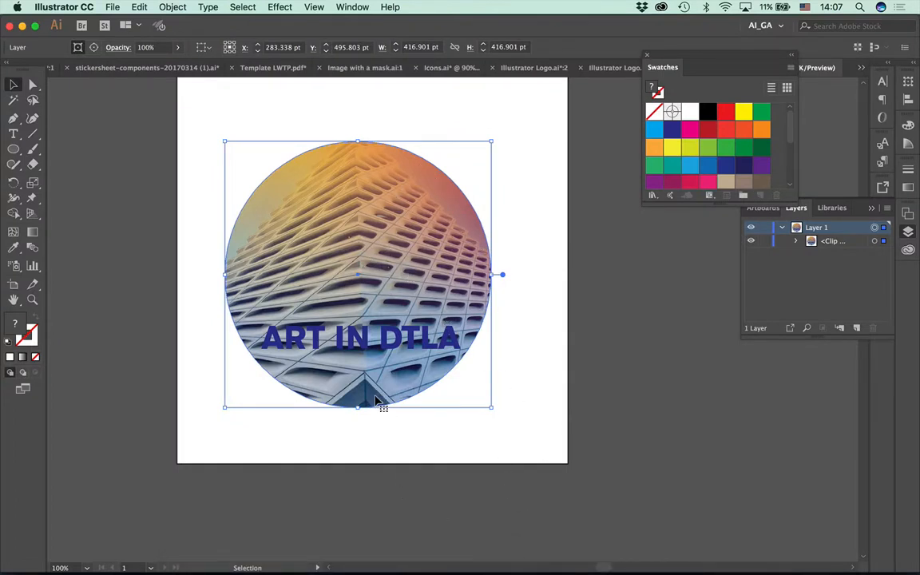
double_click(380, 402)
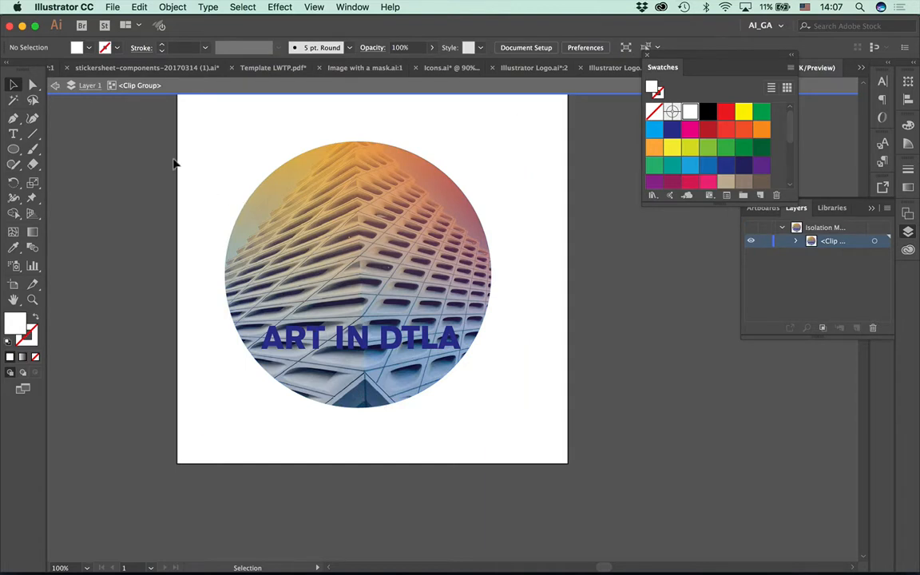
double_click(285, 230)
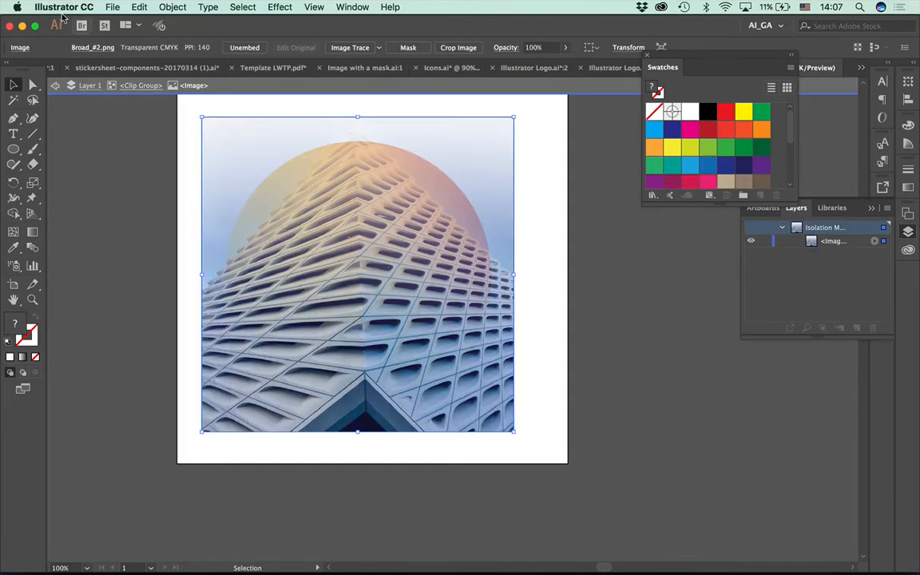
double_click(527, 297)
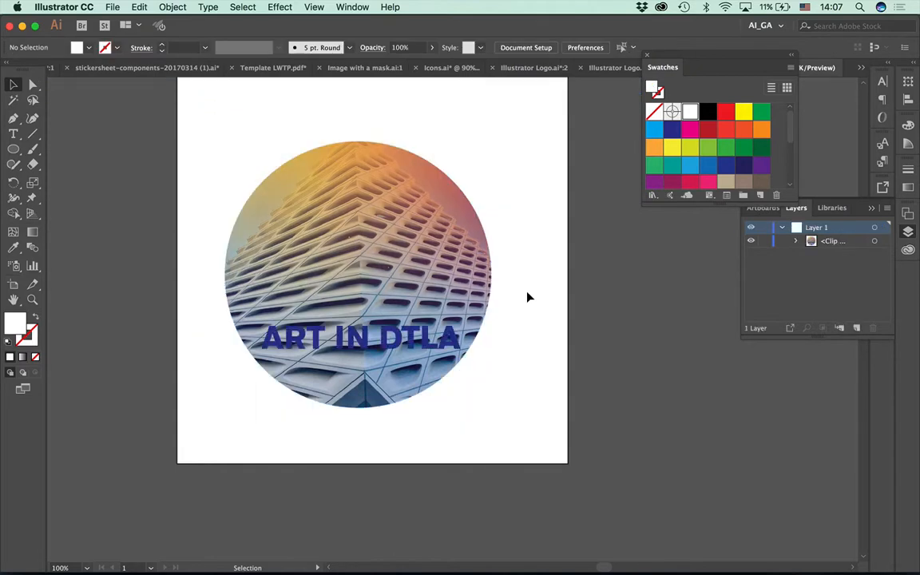
left_click(367, 340)
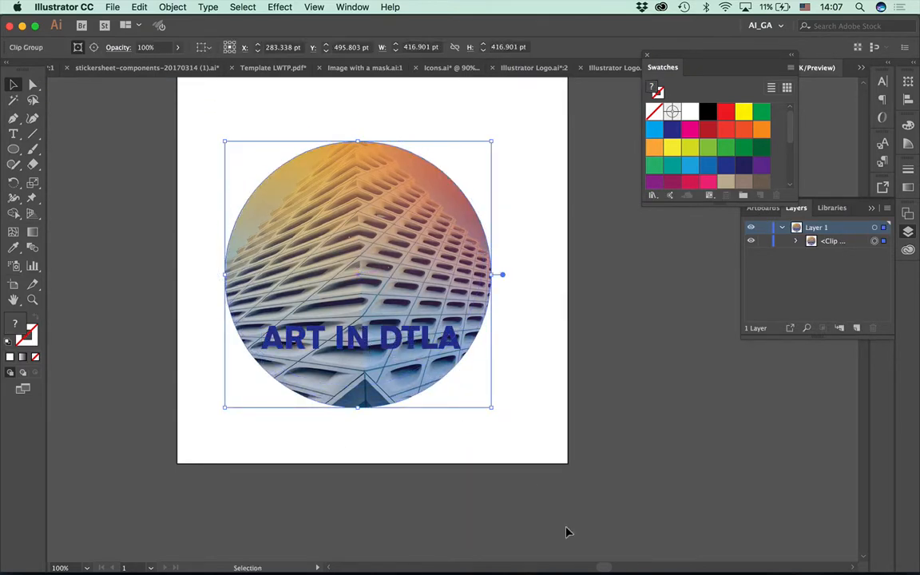
Switch to XD and move the building image slightly upward inside the circular mask
left_click(520, 568)
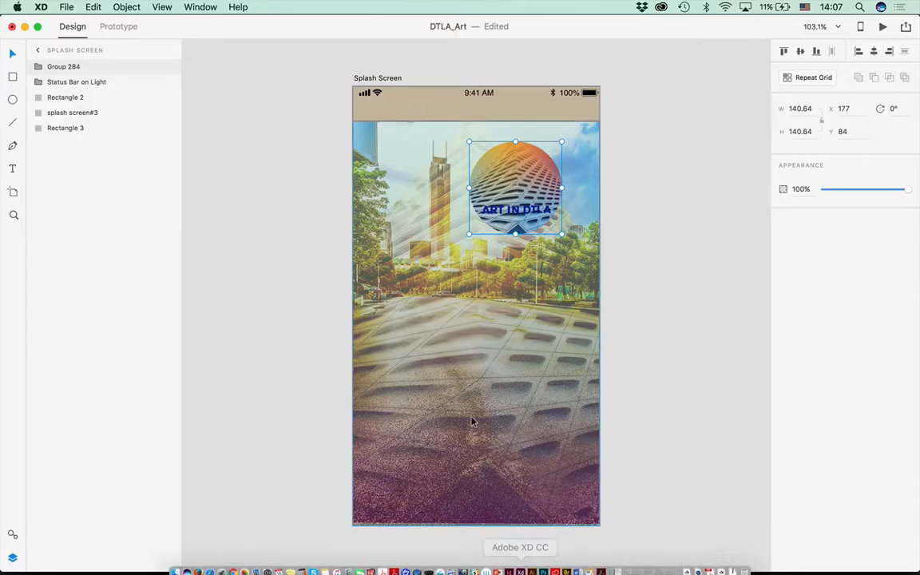
double_click(504, 171)
double_click(504, 170)
mouse_move(503, 170)
left_mouse_down()
mouse_move(494, 170)
mouse_move(496, 205)
mouse_move(499, 147)
mouse_move(519, 188)
mouse_move(502, 161)
left_mouse_up()
left_click(718, 302)
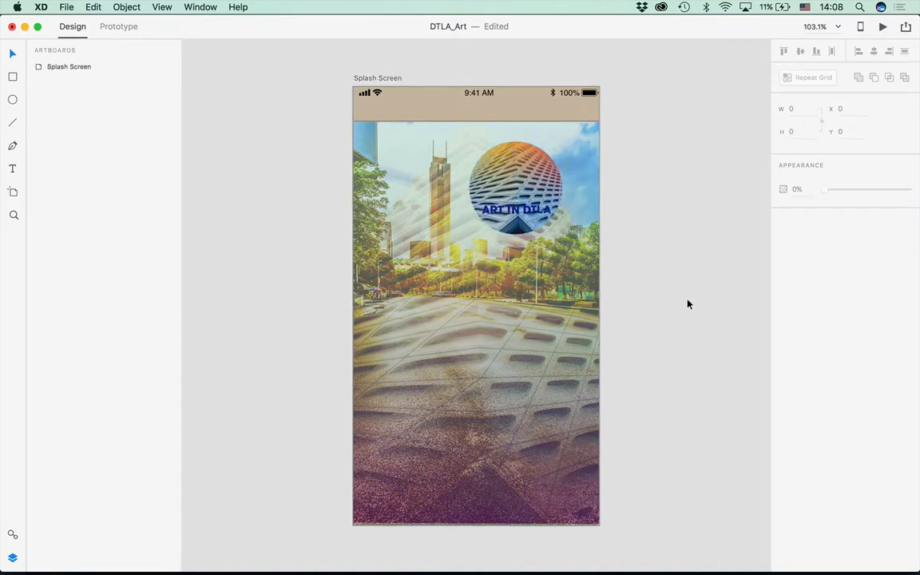
Move the ART IN DTLA text up inside the circular mask to about Y 122
left_click(539, 211)
double_click(539, 212)
left_click_drag(539, 211, 539, 176)
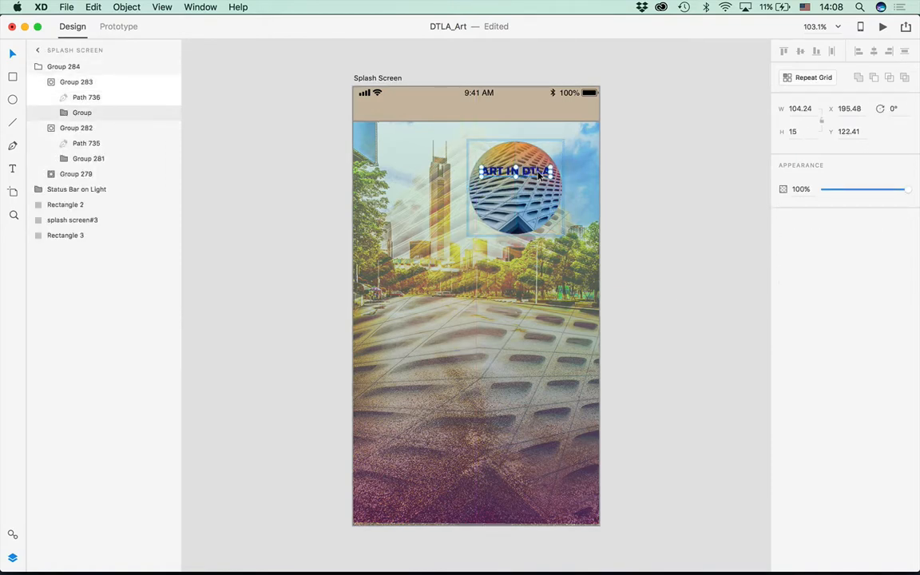
left_click(643, 358)
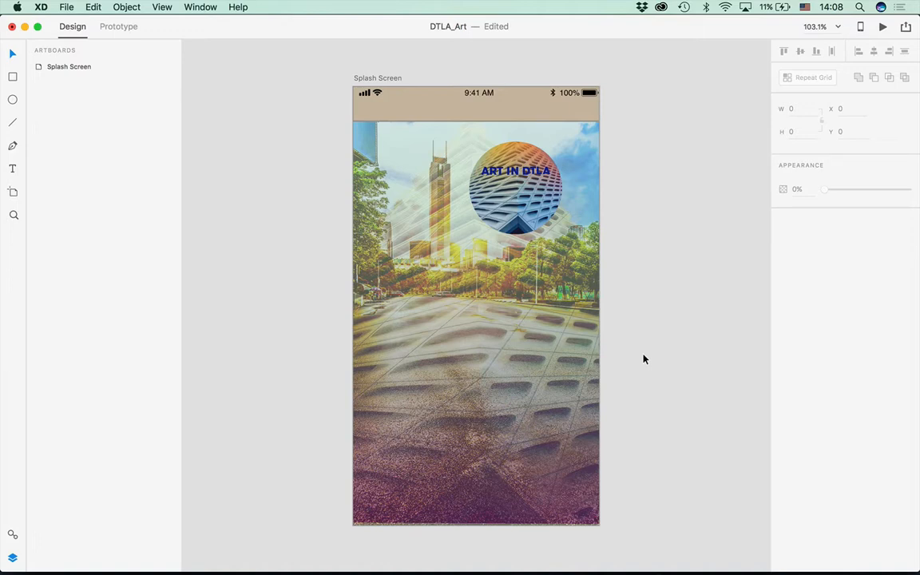
Draw a rectangle about 283 by 216 on the lower part of the splash screen and round its corners to about 41
left_click(12, 76)
mouse_move(389, 337)
left_mouse_down()
mouse_move(481, 375)
mouse_move(575, 479)
left_mouse_up()
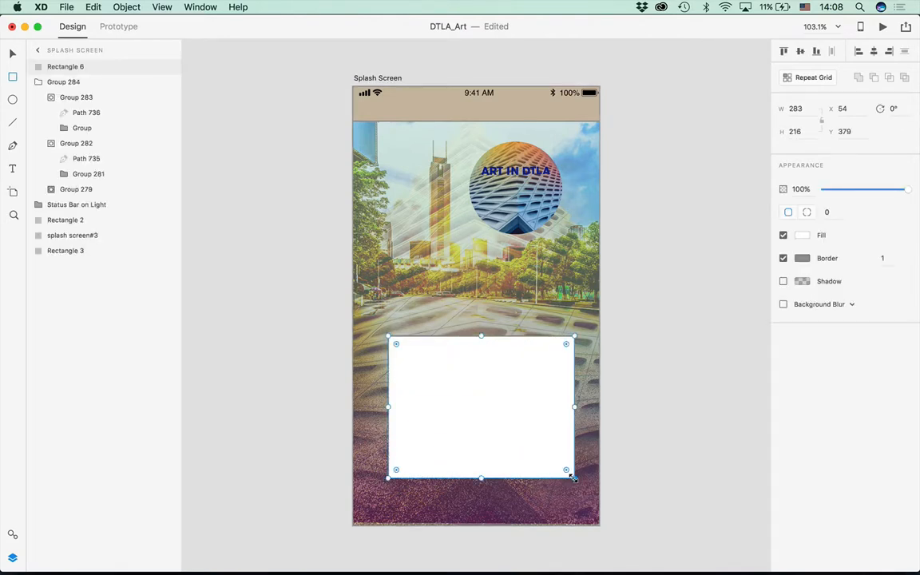
left_click_drag(565, 344, 549, 342)
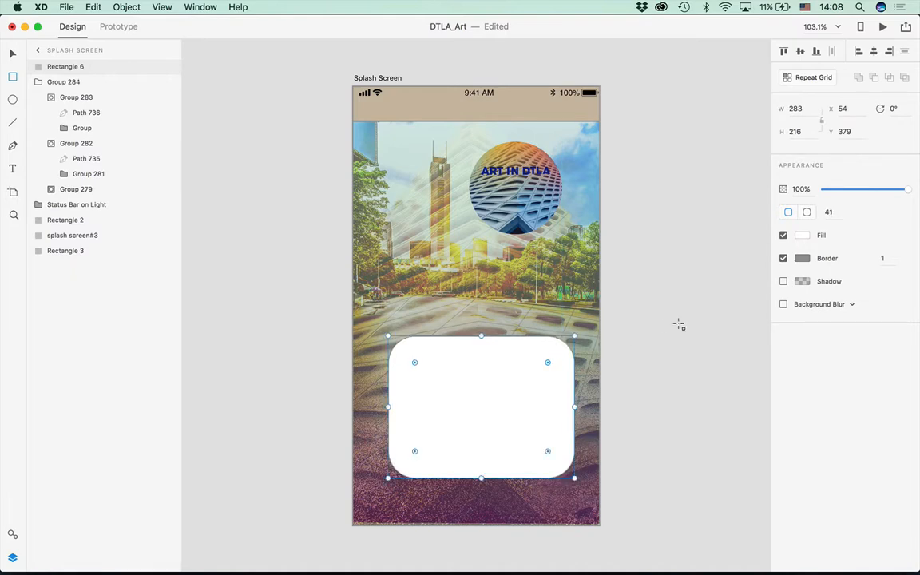
Lower the rounded rectangle's opacity to 46% and deselect it
left_click_drag(901, 193, 862, 193)
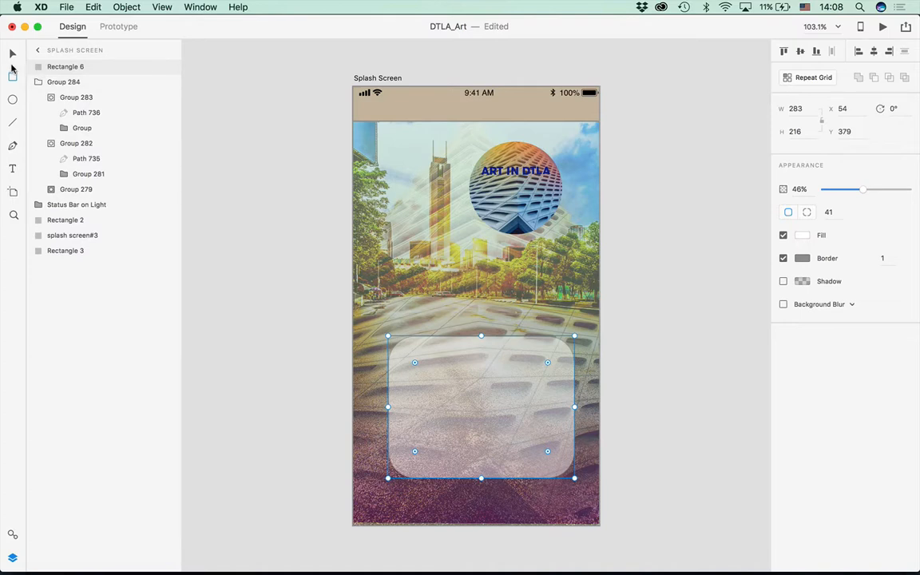
left_click(11, 56)
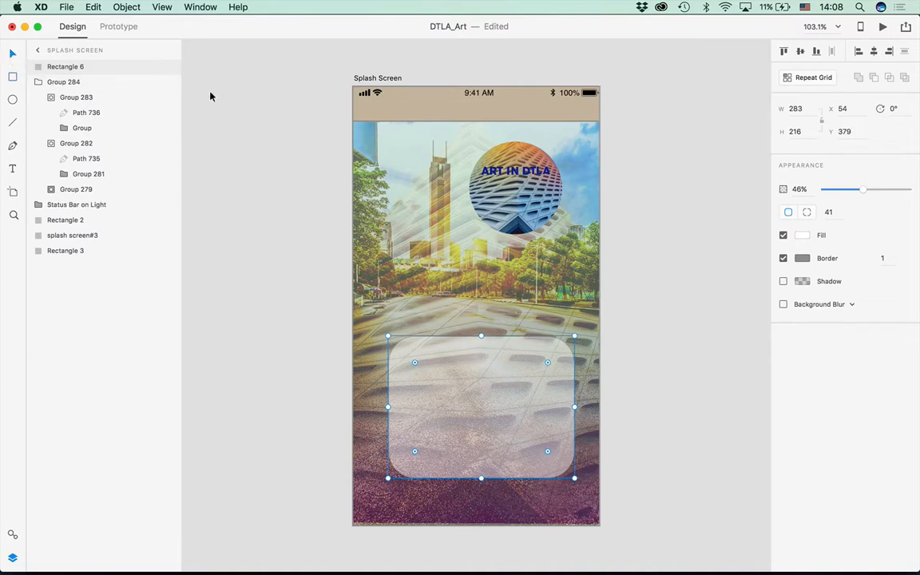
left_click(287, 223)
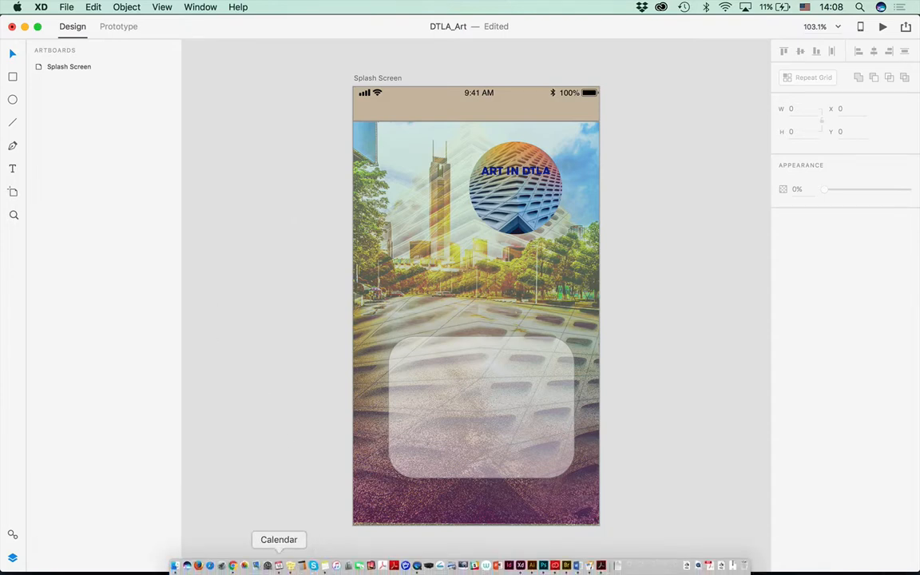
Shrink the AI_SVG Finder window, open its SVG folder and try to place Asset 1.svg on the XD splash screen
left_click(174, 559)
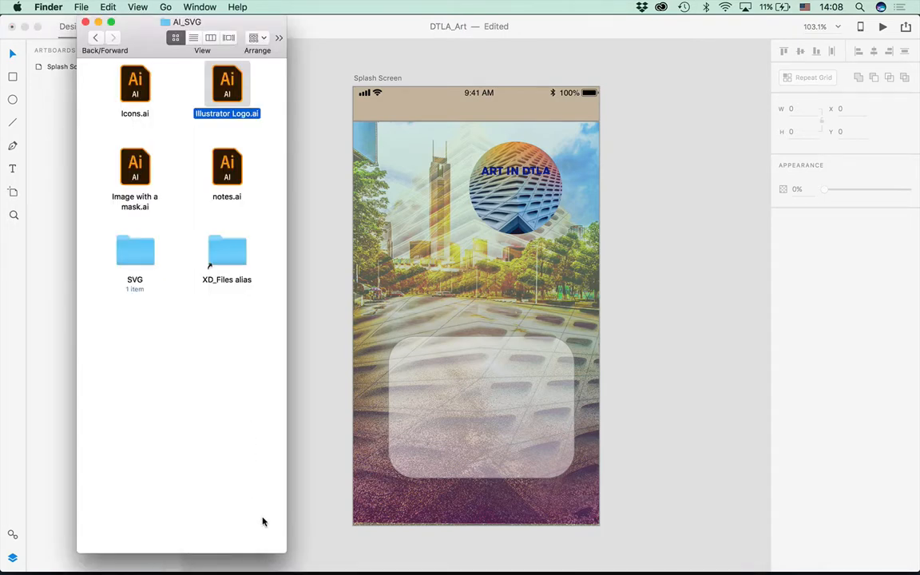
left_click_drag(286, 549, 295, 328)
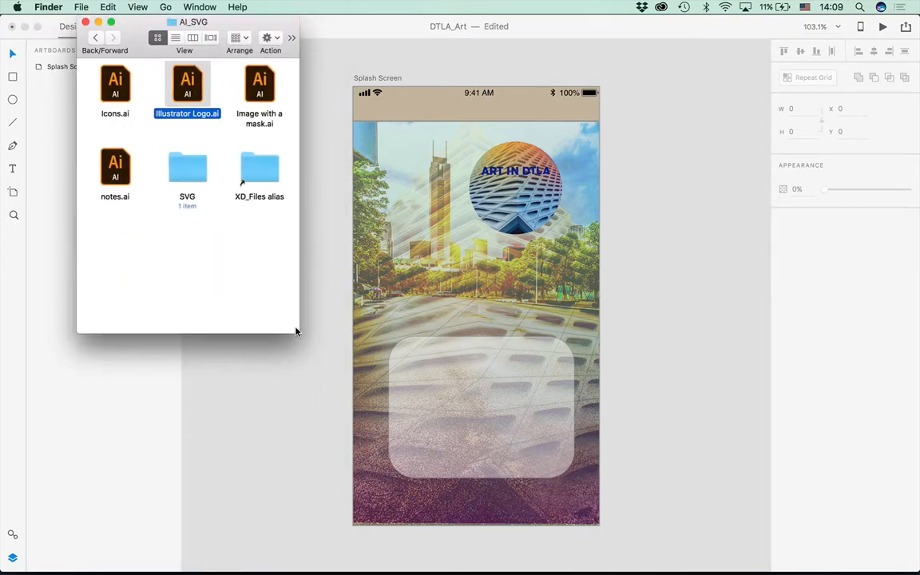
double_click(189, 170)
left_click_drag(107, 88, 453, 252)
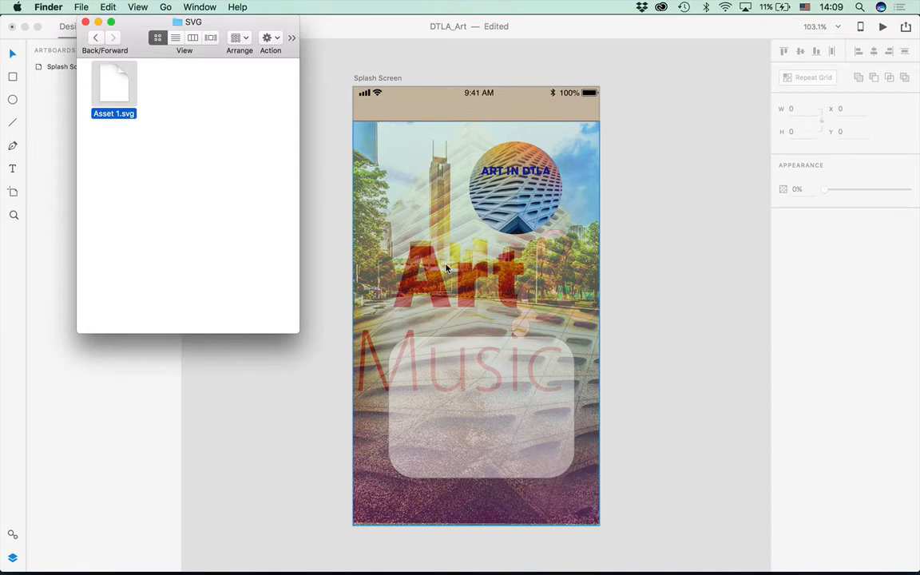
left_click(333, 217)
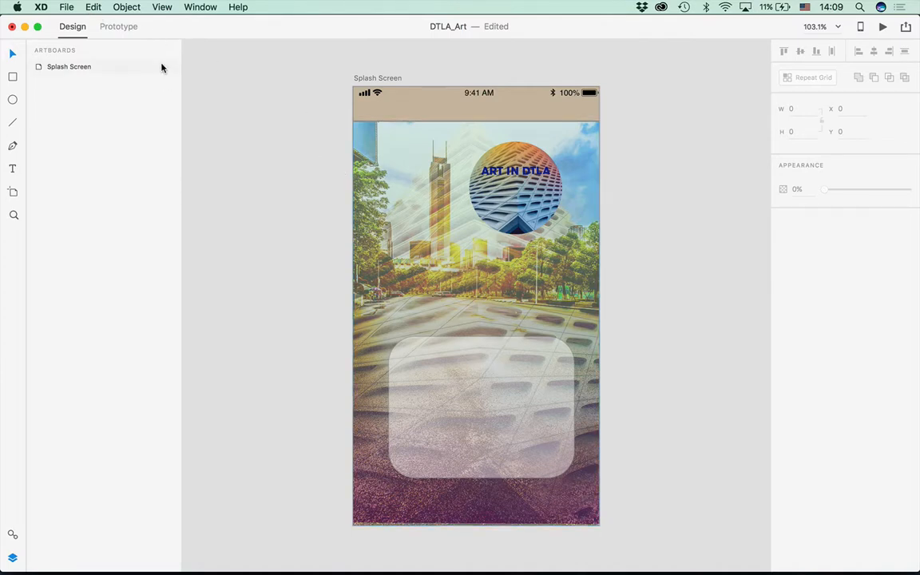
Import Asset 1.svg from the Finder's SVG folder onto the XD pasteboard and move the logo over the splash screen
mouse_move(174, 569)
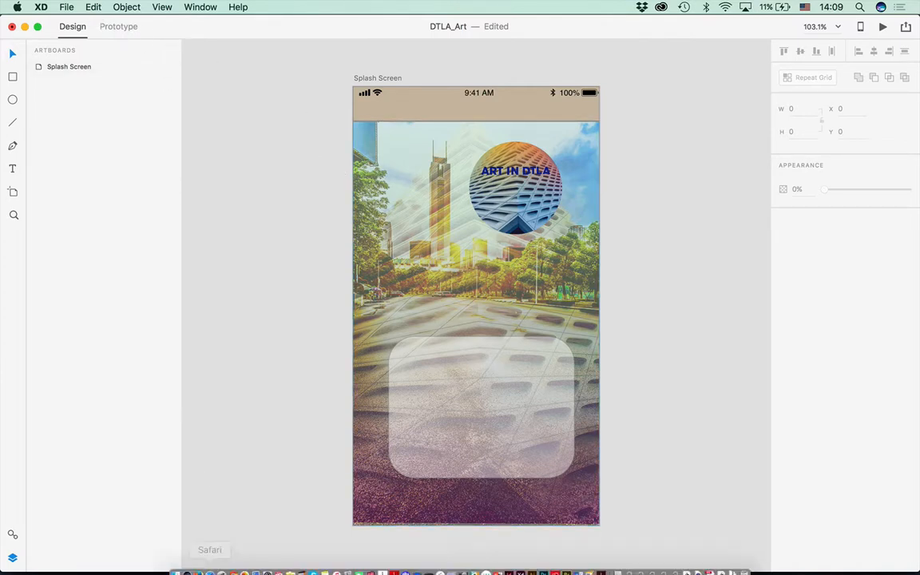
left_click(174, 567)
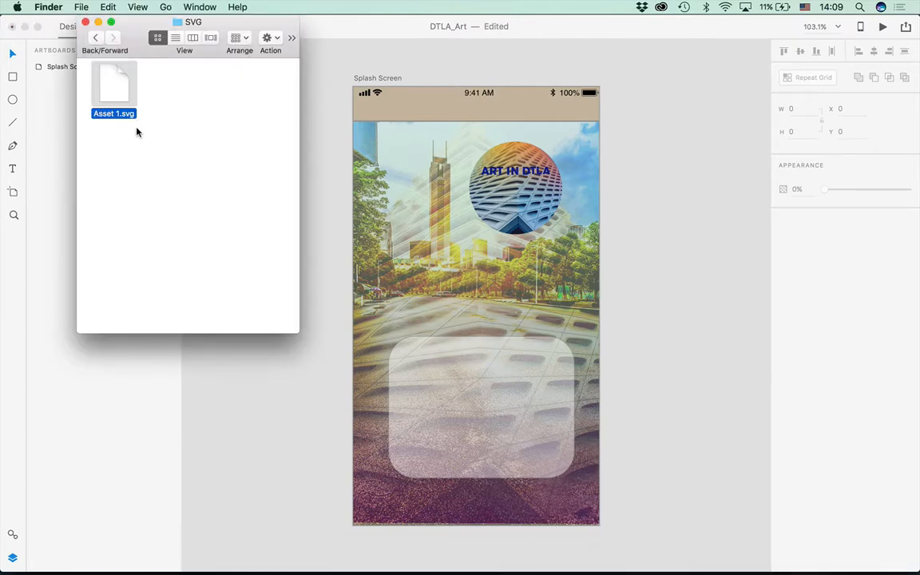
left_click_drag(133, 97, 692, 293)
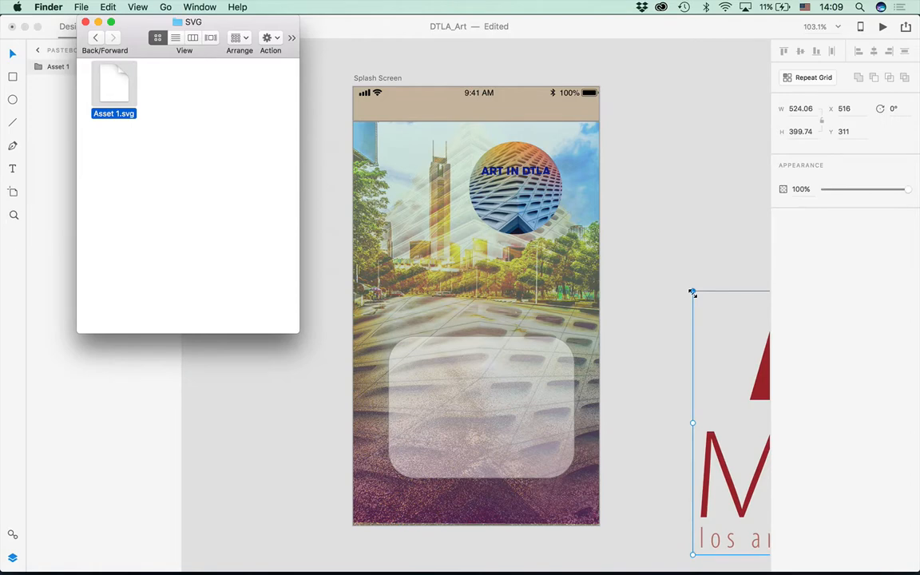
left_click(722, 460)
left_click_drag(758, 516, 317, 292)
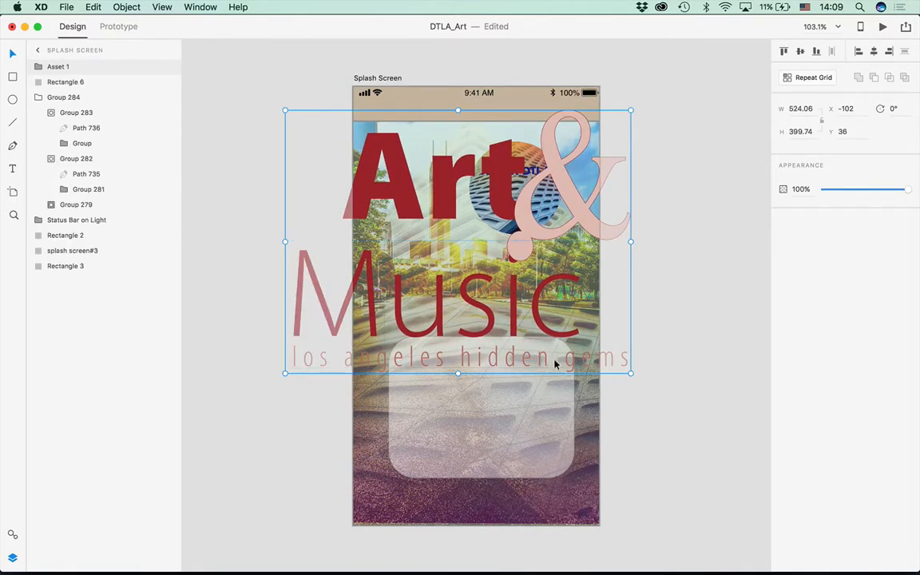
Scale the Art & Music logo down to about 188 by 144, and delete the circular masked artwork
left_click_drag(631, 373, 459, 205)
left_click_drag(383, 148, 472, 183)
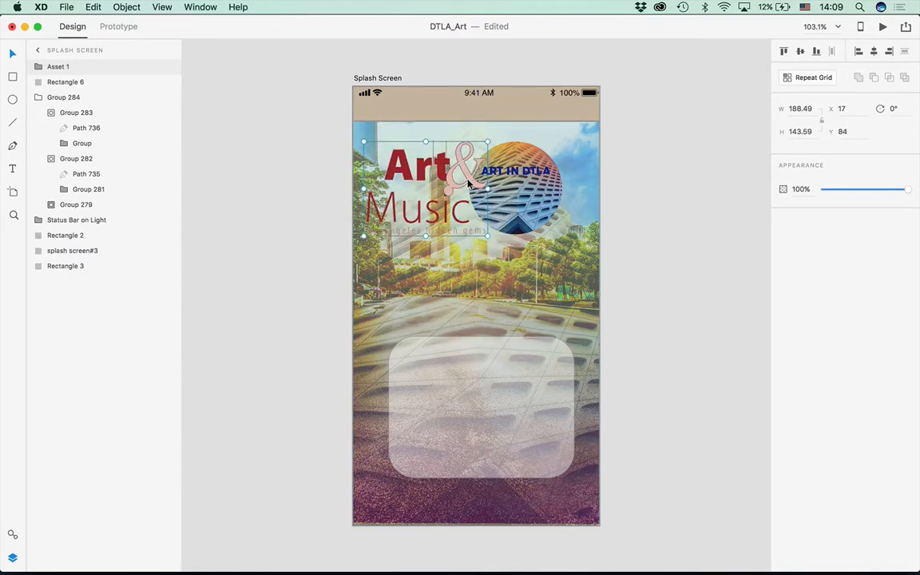
left_click(539, 197)
key("Delete")
Try moving the logo beside the tower and enlarging its letter A to font size 180
left_click_drag(392, 172, 508, 165)
double_click(509, 165)
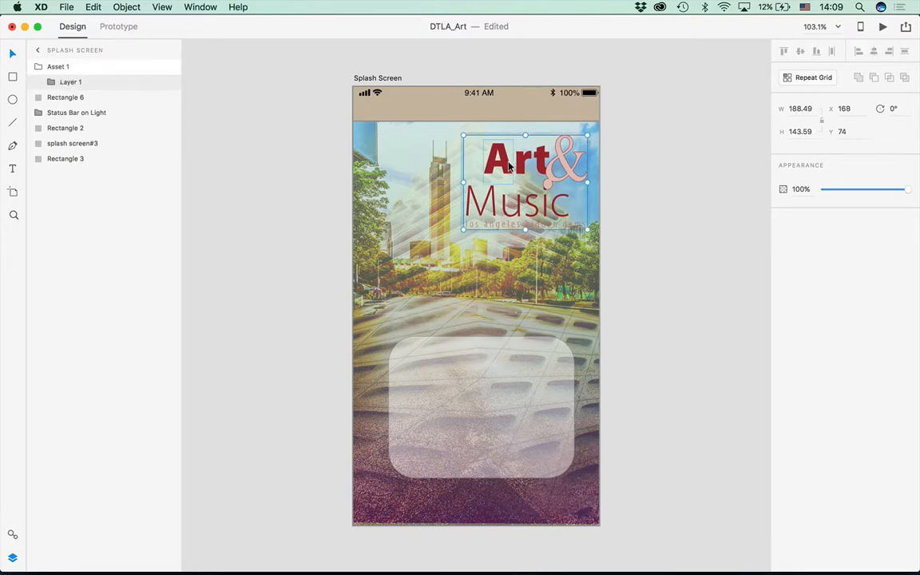
double_click(509, 165)
double_click(508, 165)
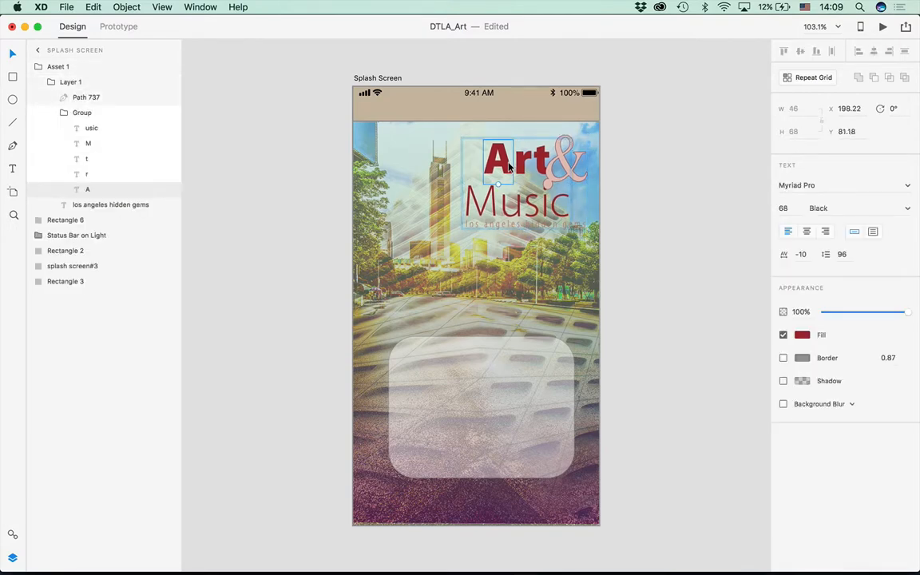
left_click_drag(509, 165, 479, 164)
left_click_drag(429, 163, 500, 170)
left_click_drag(496, 185, 495, 214)
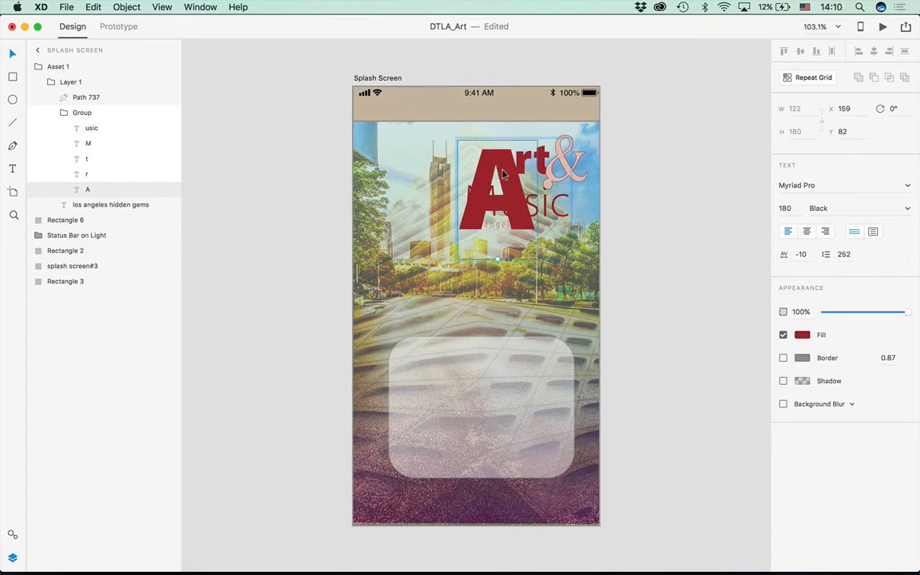
mouse_move(501, 154)
left_mouse_down()
mouse_move(477, 153)
mouse_move(495, 153)
left_mouse_up()
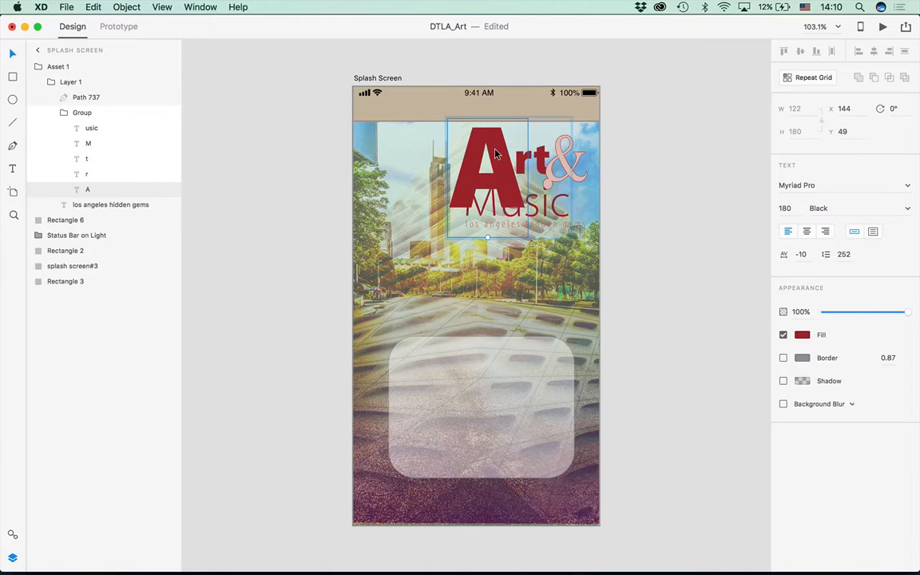
Undo the letter A edits and the logo move, and reposition the whole logo over the sky beside the tower
key("super+z")
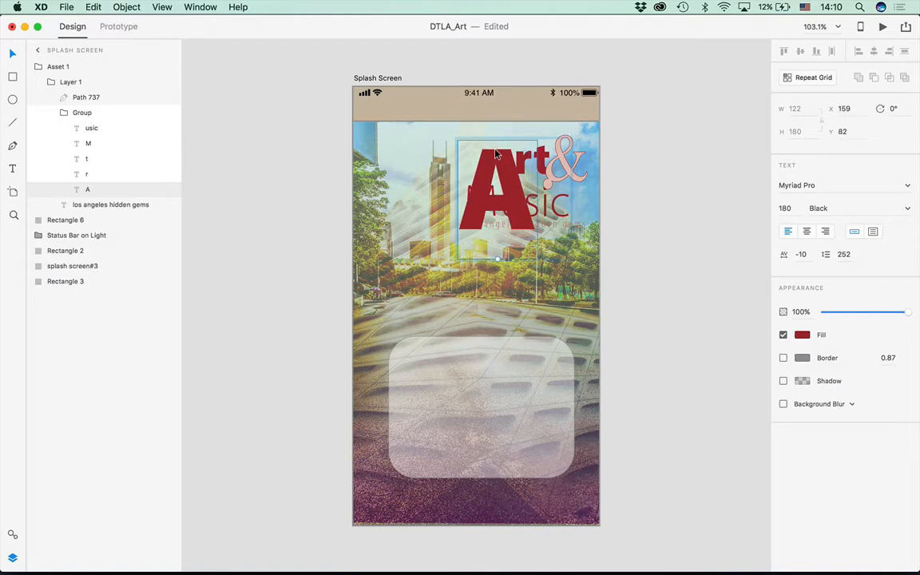
key("super+z")
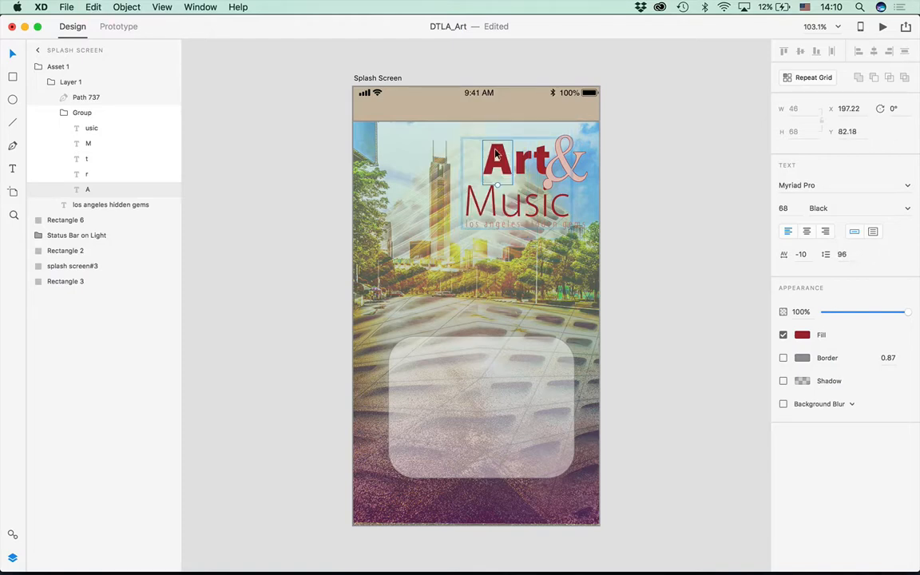
key("super+z")
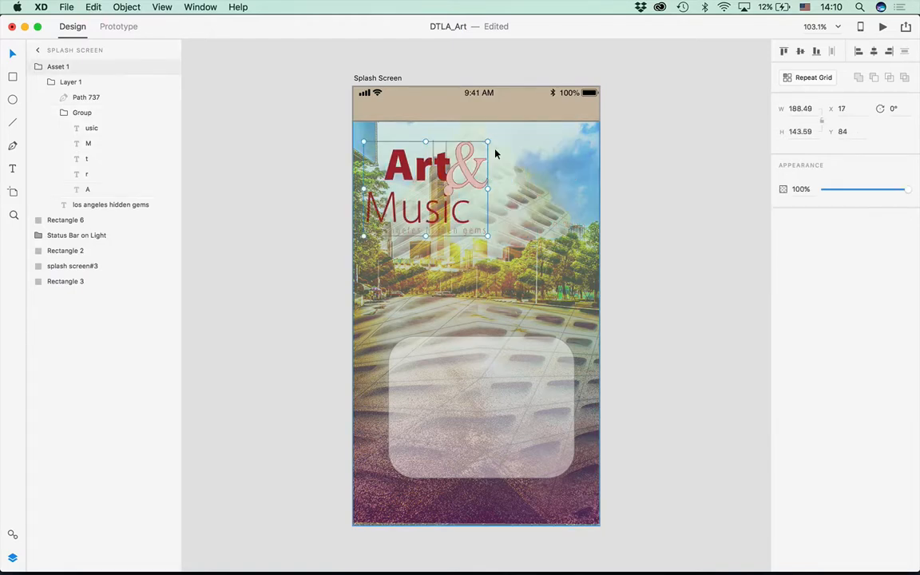
left_click_drag(470, 187, 567, 175)
left_click(687, 356)
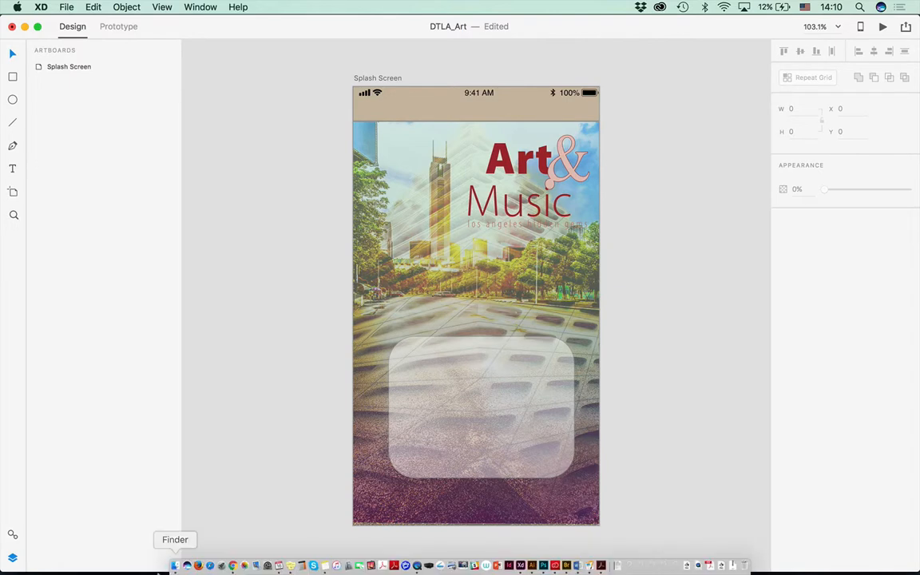
Switch to Finder, open the Text folder inside XD_Files and enlarge the window to show all its files
left_click(174, 567)
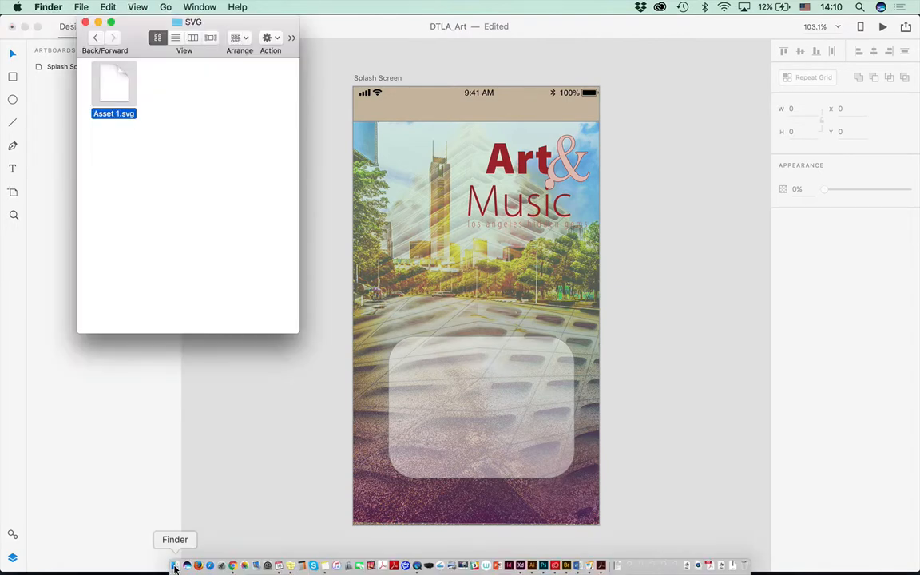
left_click(95, 38)
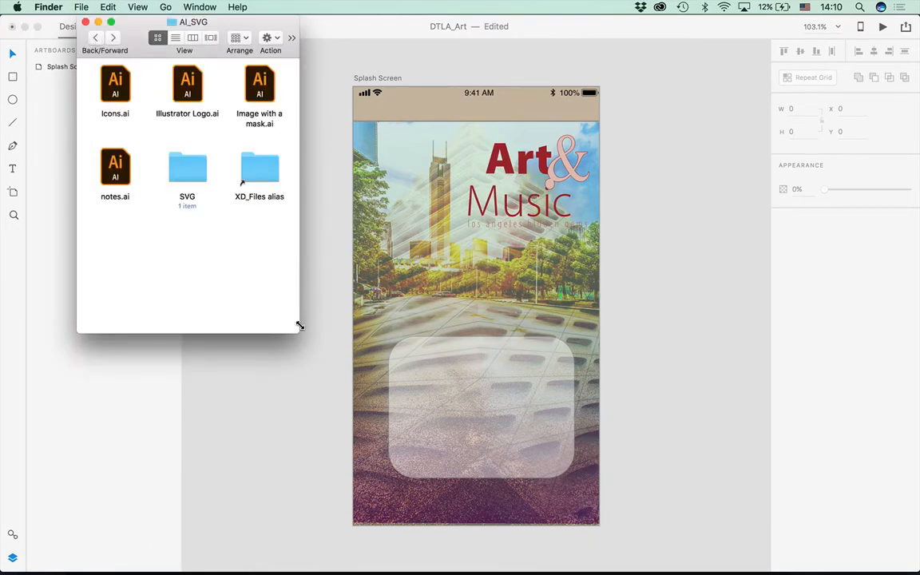
left_click_drag(294, 331, 375, 383)
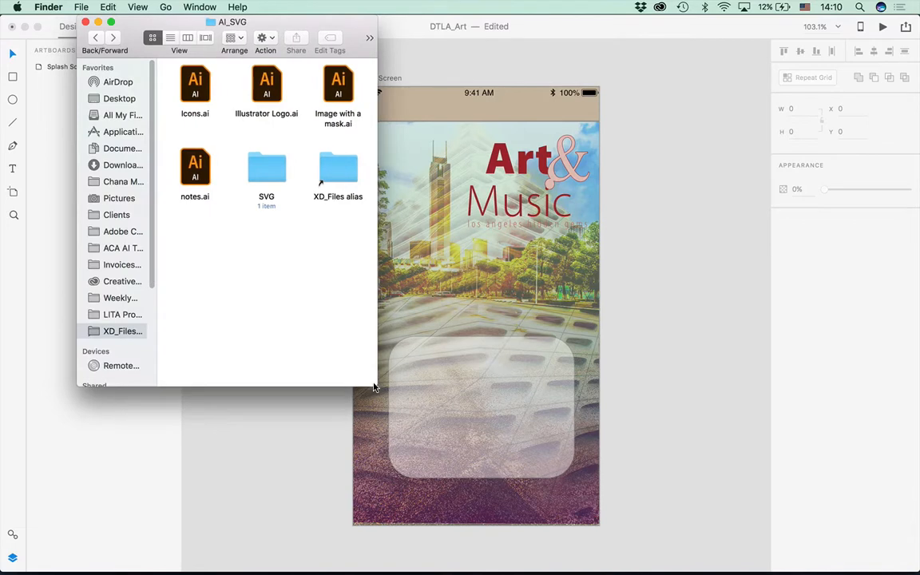
left_click(95, 38)
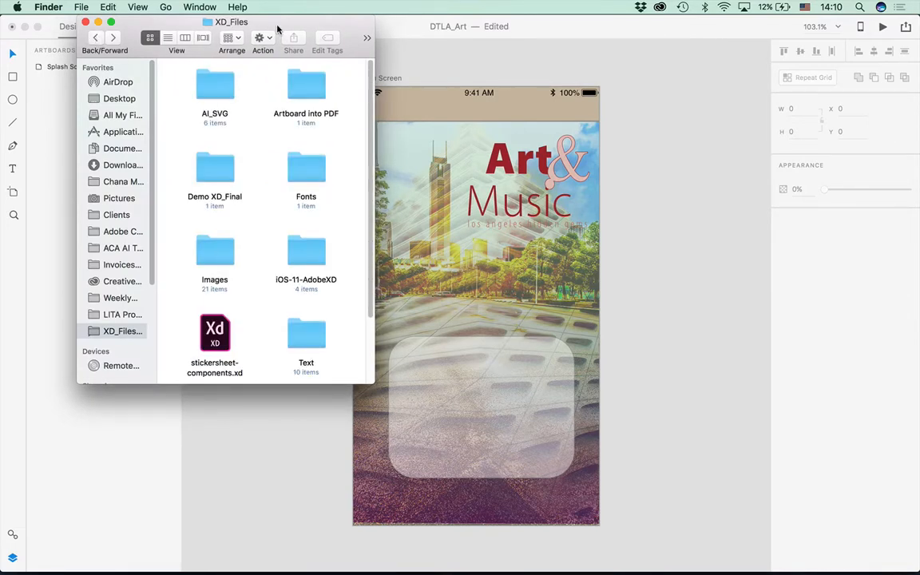
left_click_drag(278, 30, 227, 30)
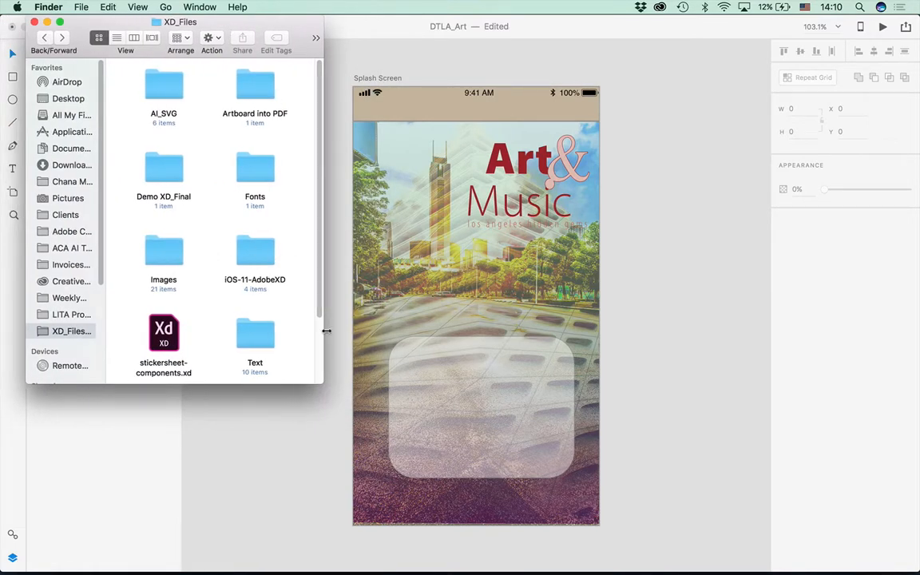
double_click(260, 334)
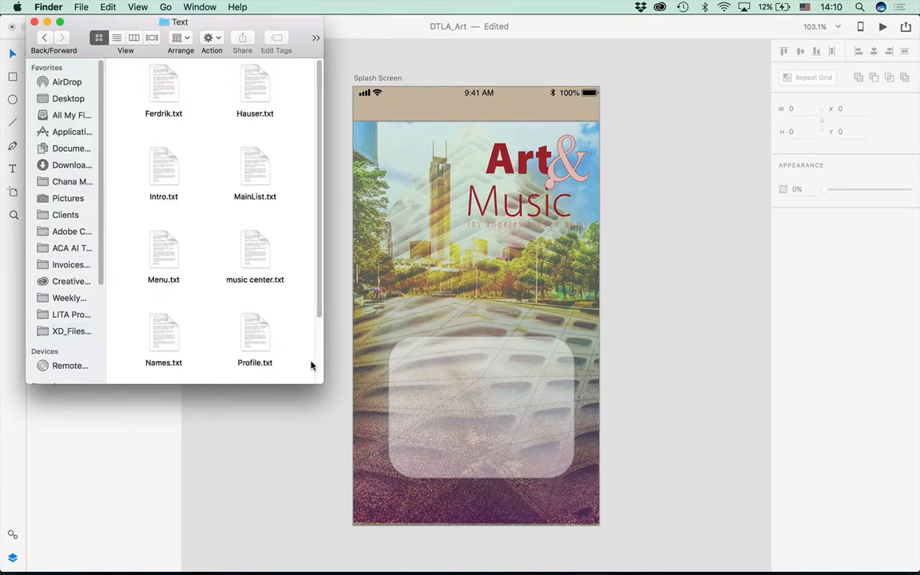
left_click_drag(321, 383, 314, 528)
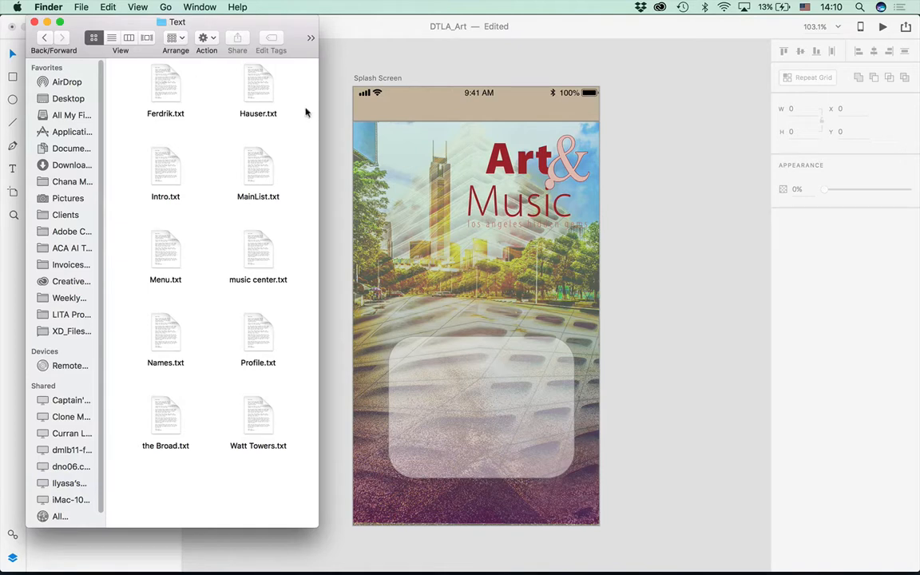
Preview Menu.txt, MainList.txt and Intro.txt in the Text folder to examine their contents
left_click(166, 174)
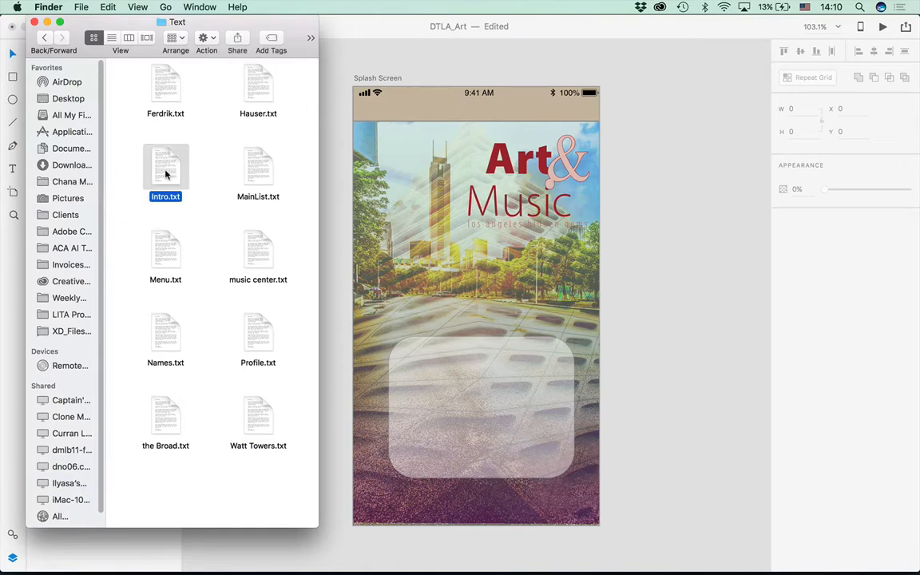
left_click(148, 233)
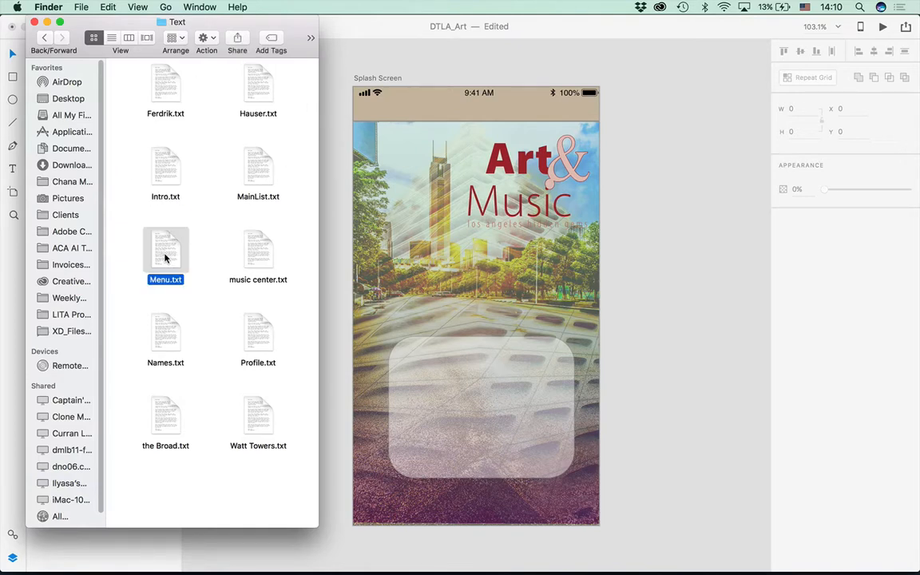
left_click(166, 339)
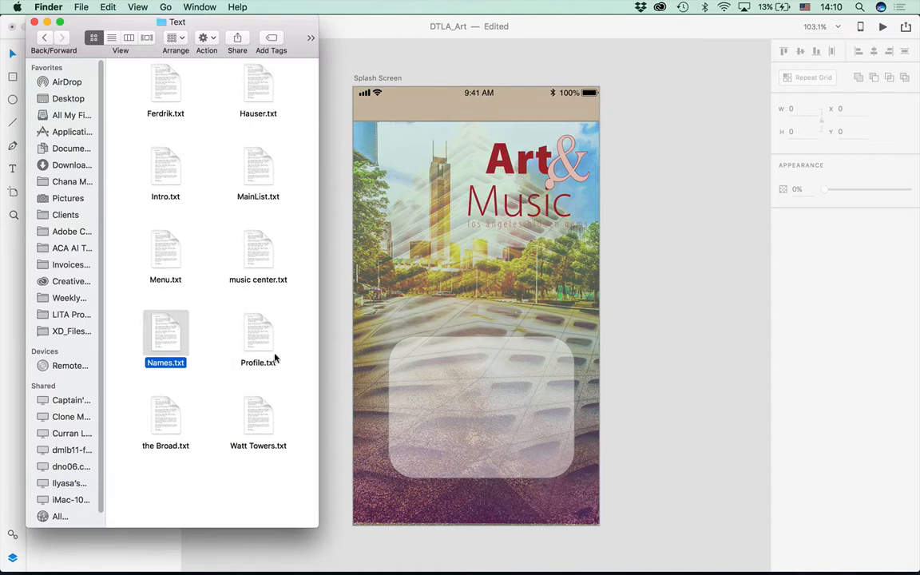
left_click_drag(318, 526, 325, 545)
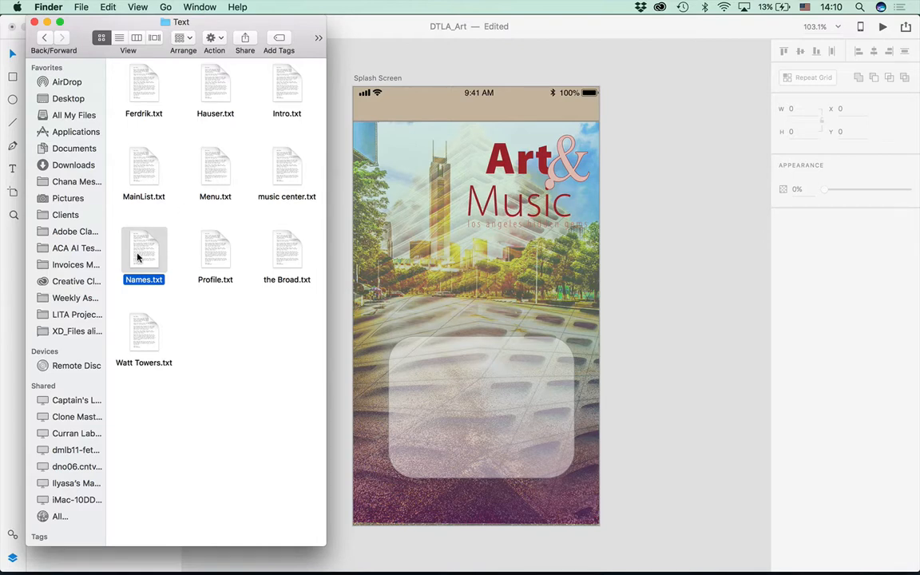
left_click(215, 169)
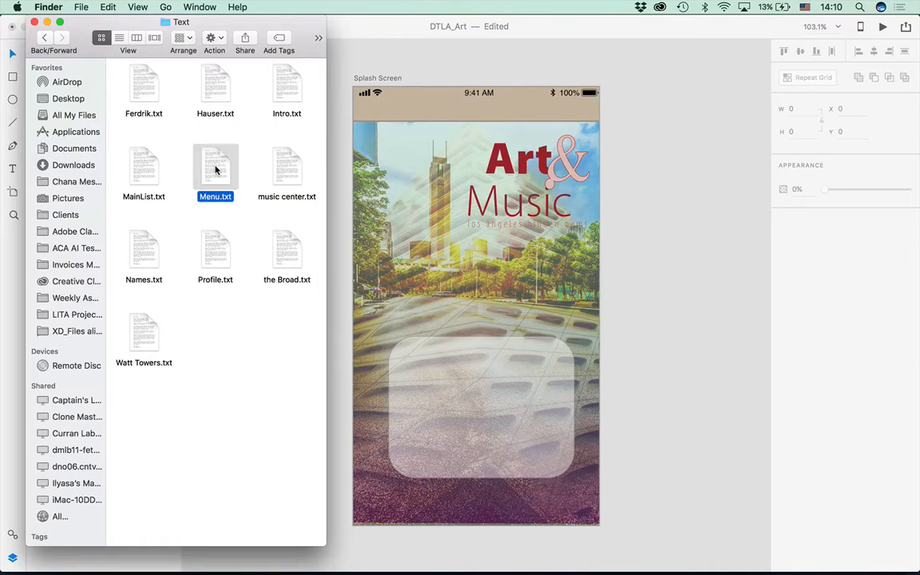
key("space")
key("space")
left_click(140, 181)
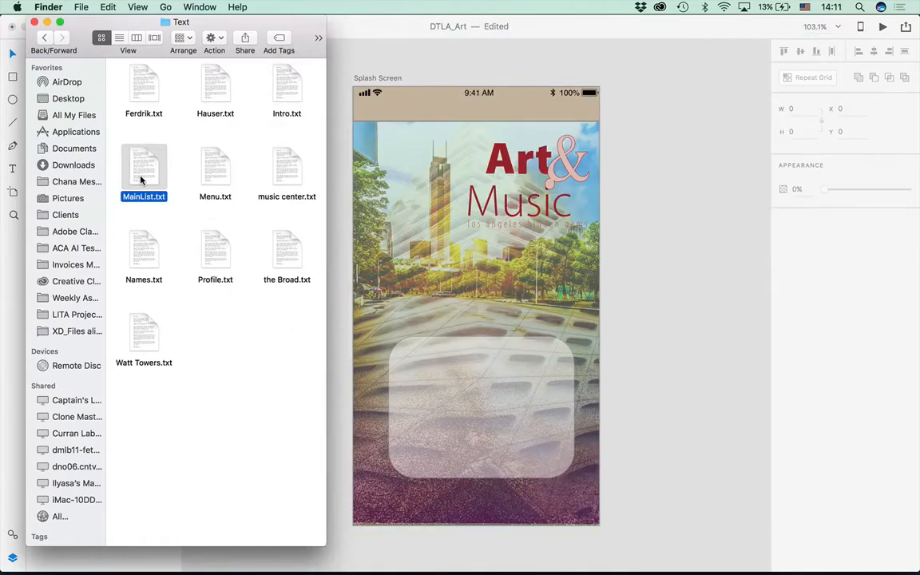
key("space")
key("space")
left_click(282, 90)
key("space")
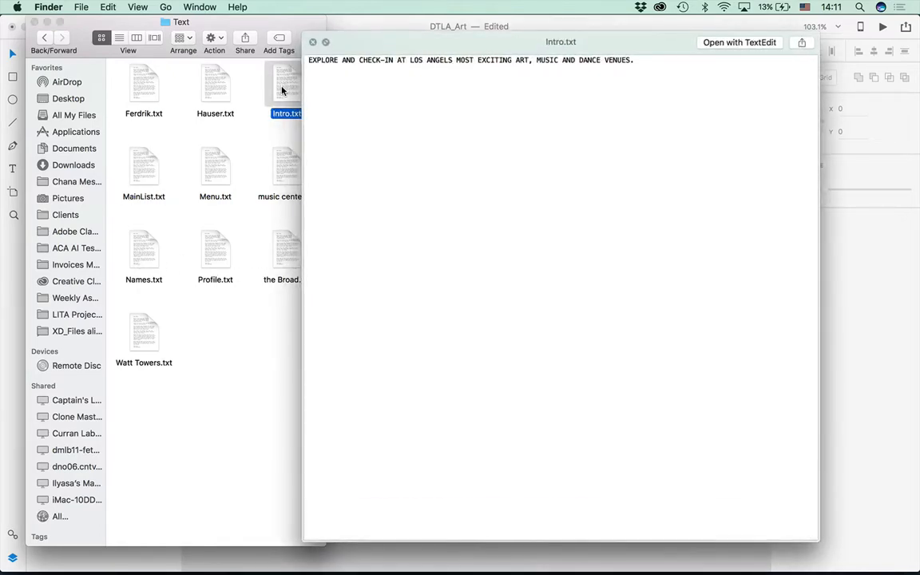
key("space")
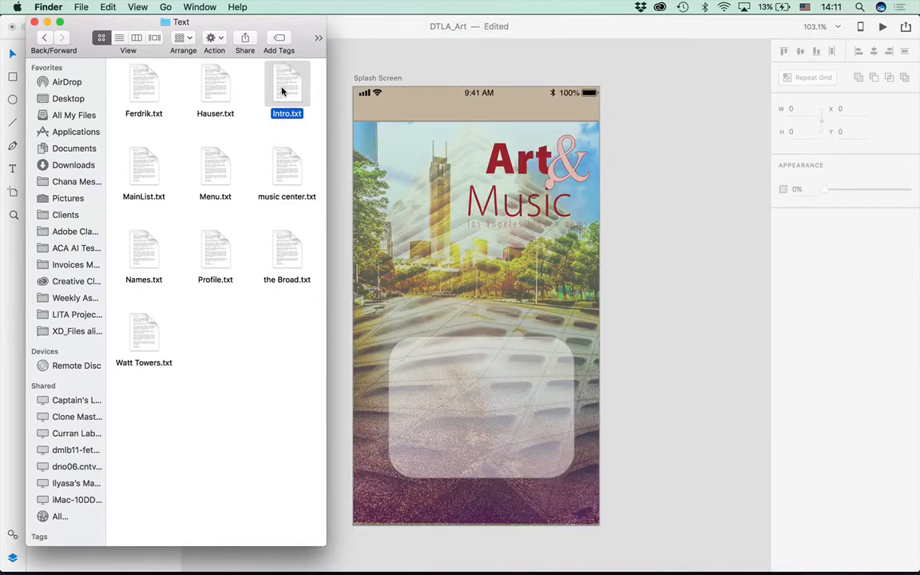
Import Intro.txt as text onto the XD splash screen and move it to about X 277, Y 286
left_click_drag(281, 90, 540, 380)
left_click(653, 438)
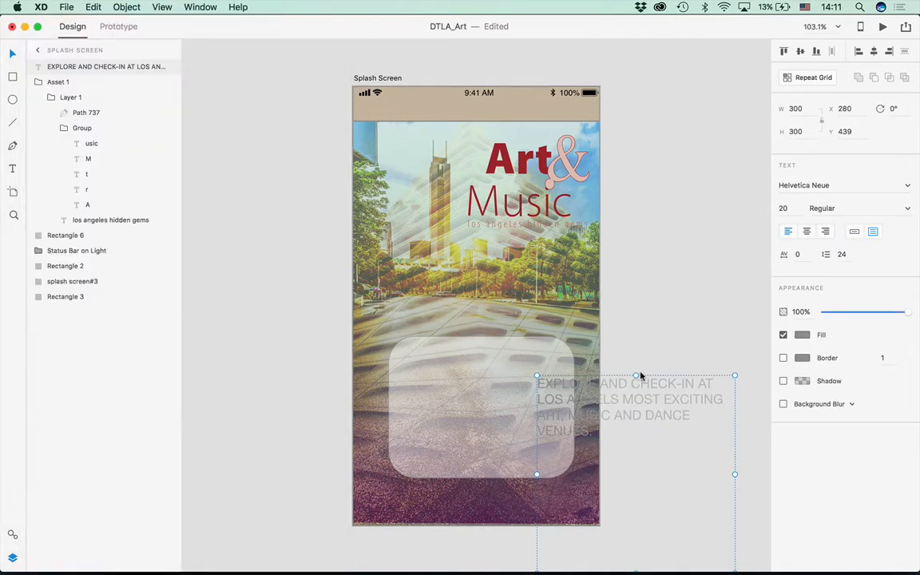
left_click_drag(639, 382, 643, 285)
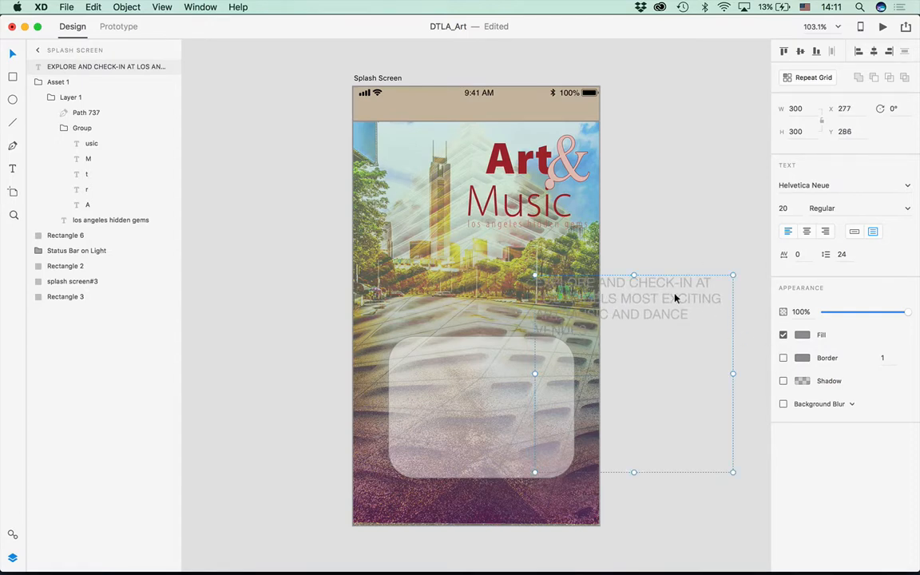
Change the imported intro text's fill to the saved black swatch
double_click(674, 298)
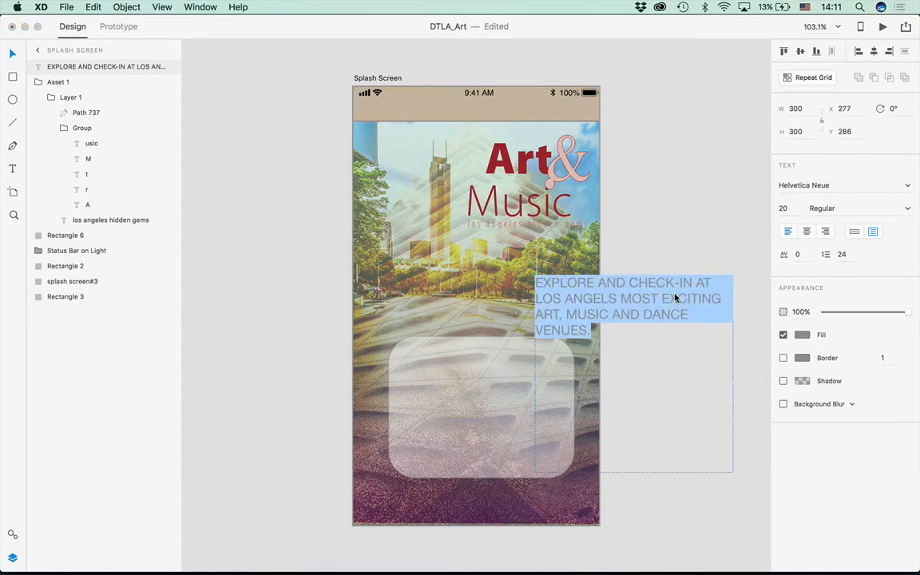
left_click(802, 334)
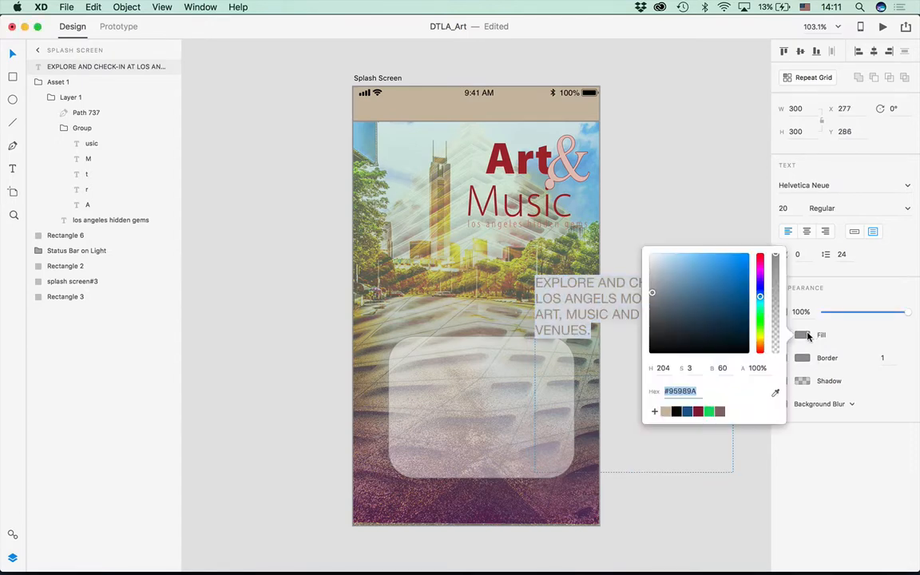
left_click(676, 411)
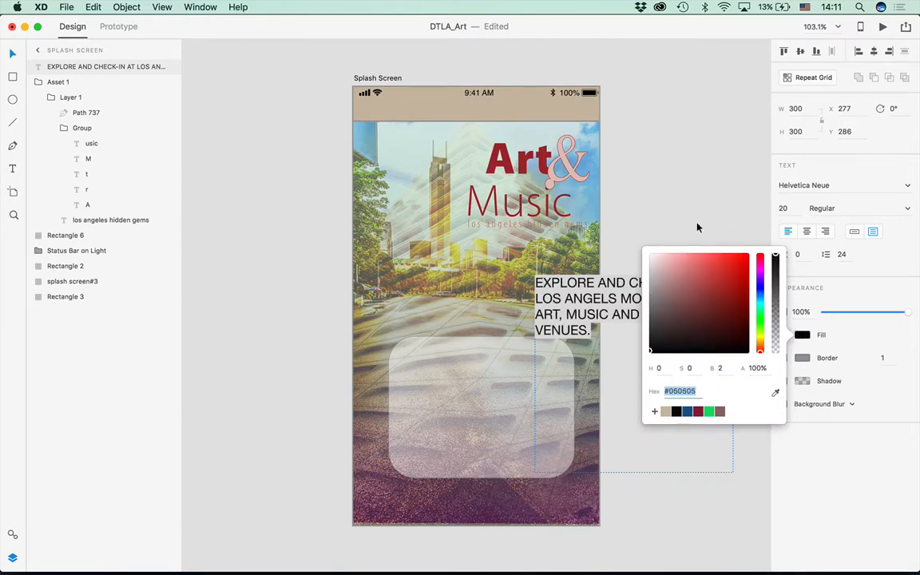
key("Escape")
key("Escape")
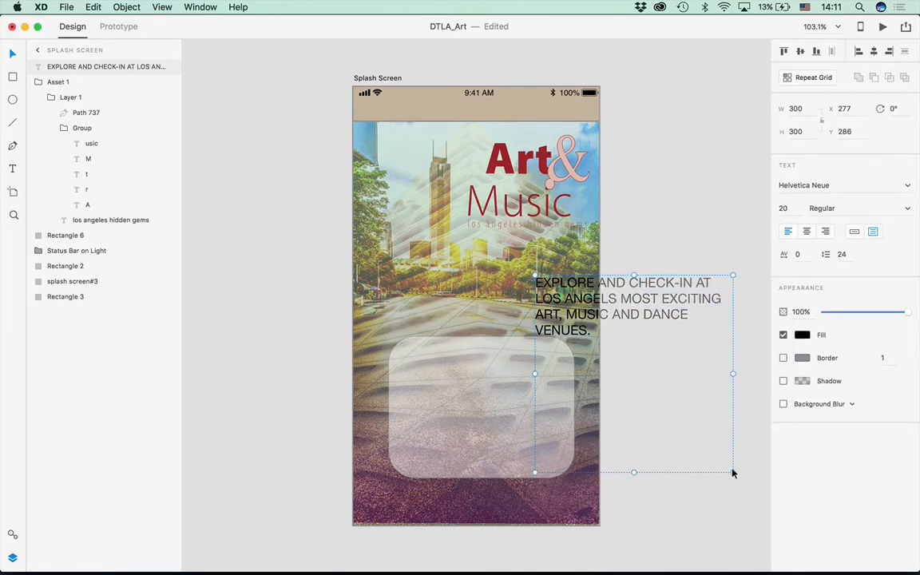
Shrink the intro text box to about 212 × 175 and center-align its text
left_click_drag(733, 473, 666, 364)
double_click(608, 313)
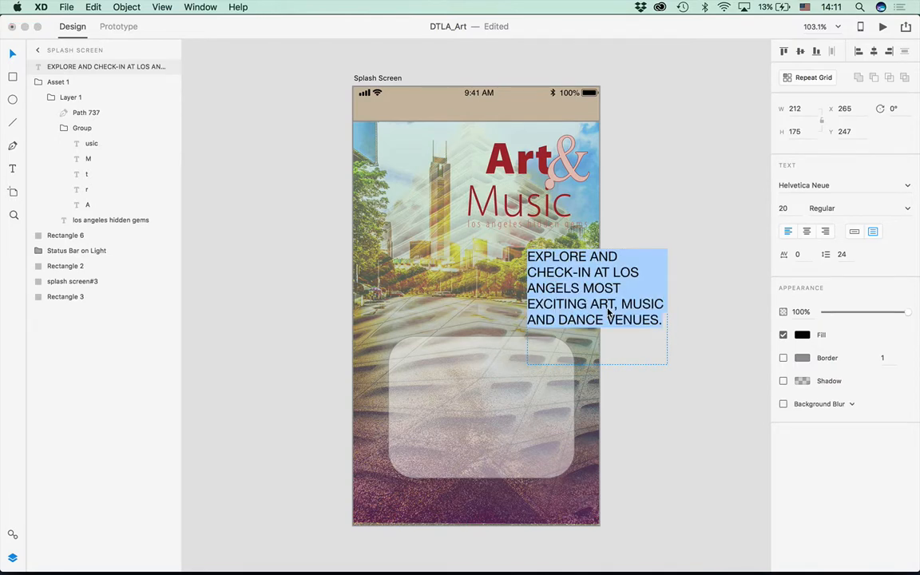
left_click(805, 231)
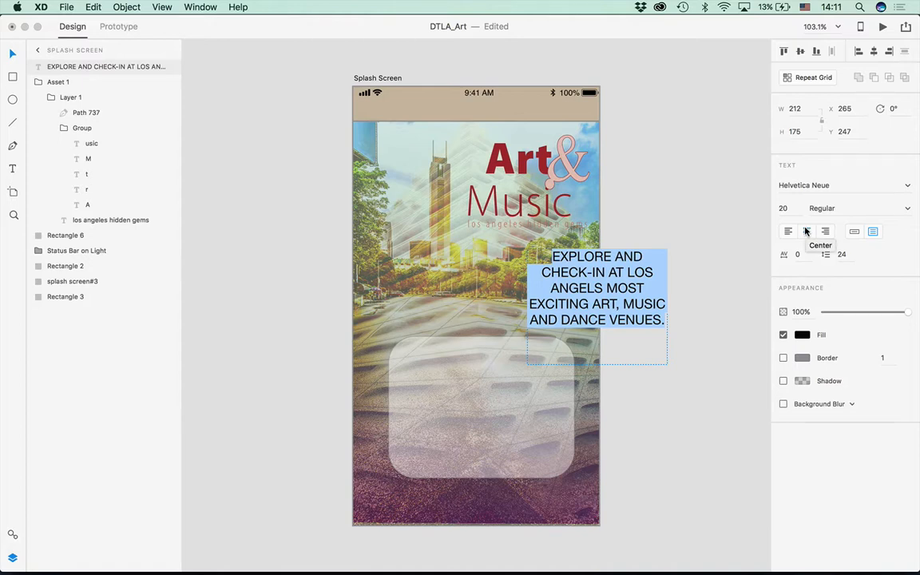
left_click(607, 320)
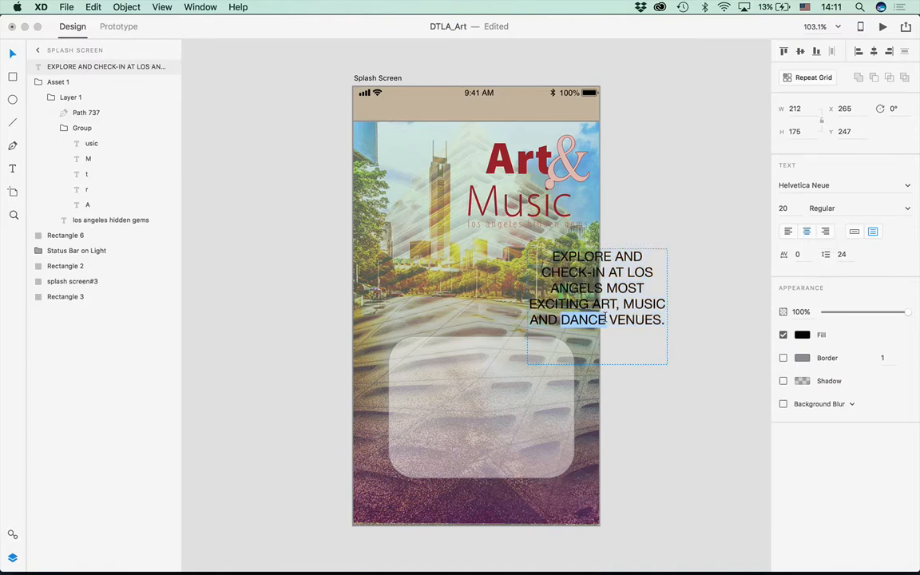
key("Escape")
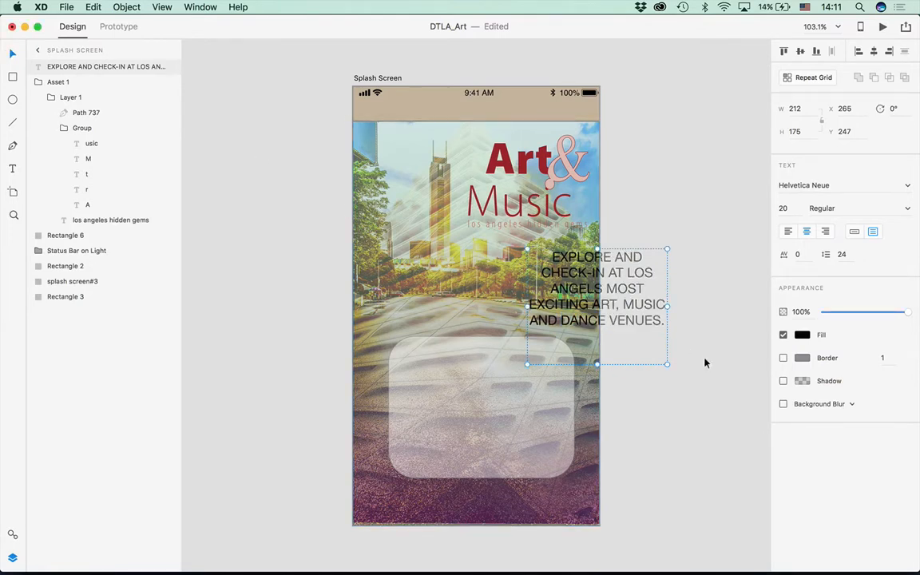
Widen the intro text box to about 238 × 183 and move it onto the translucent rounded rectangle, about X 77, Y 416
mouse_move(667, 363)
left_mouse_down()
mouse_move(692, 376)
mouse_move(684, 368)
left_mouse_up()
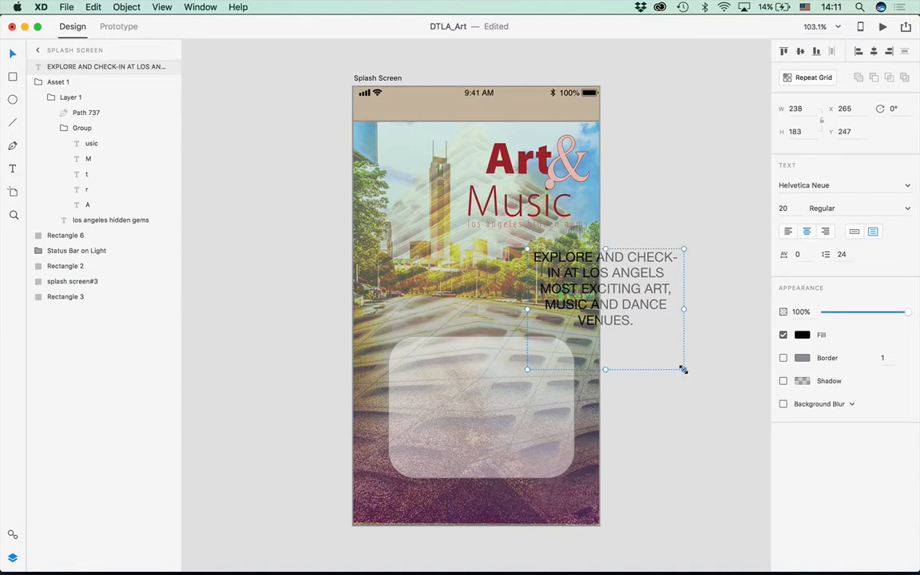
left_click_drag(606, 314, 482, 428)
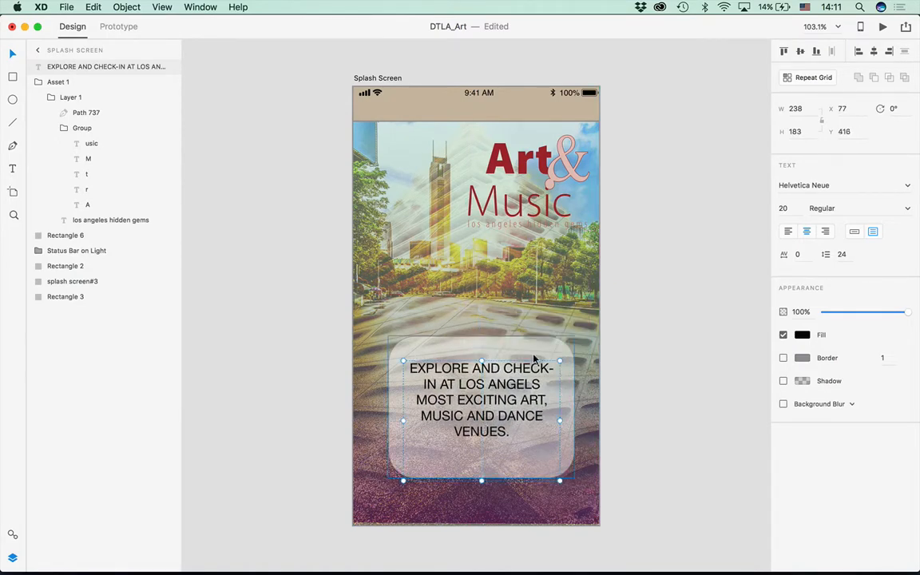
Insert a line break before "CHECK-IN" in the intro text
key("Return")
left_click(504, 368)
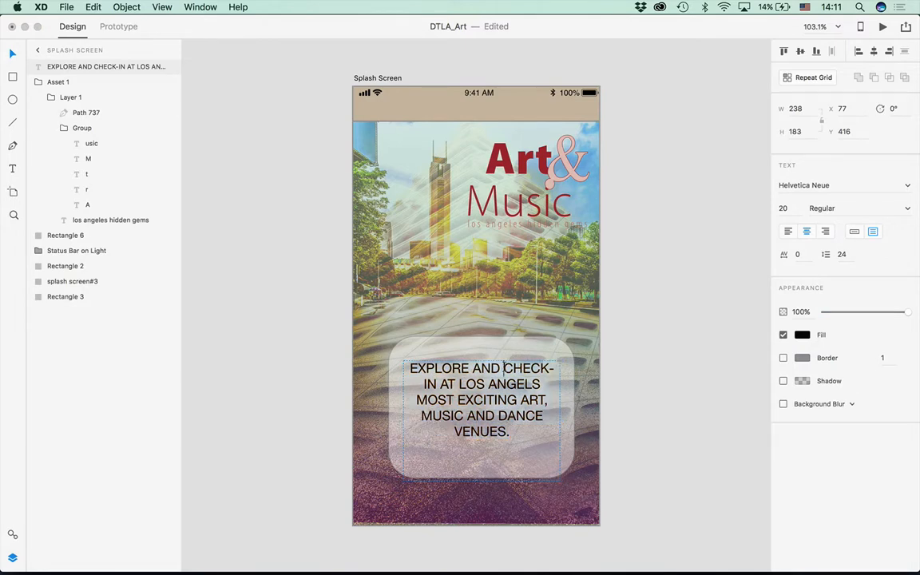
key("Return")
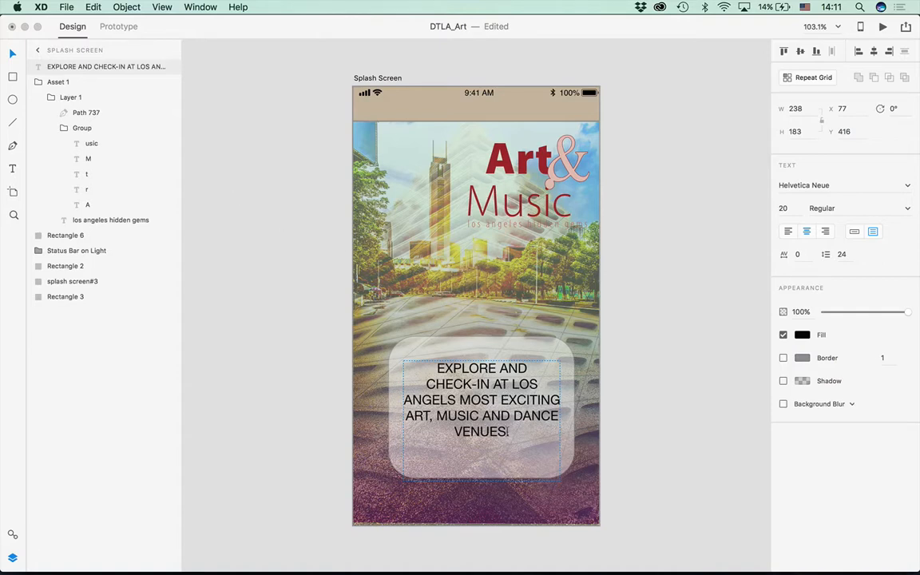
Select all the intro text and set its Helvetica Neue font style to Bold Italic
left_click_drag(509, 432, 544, 352)
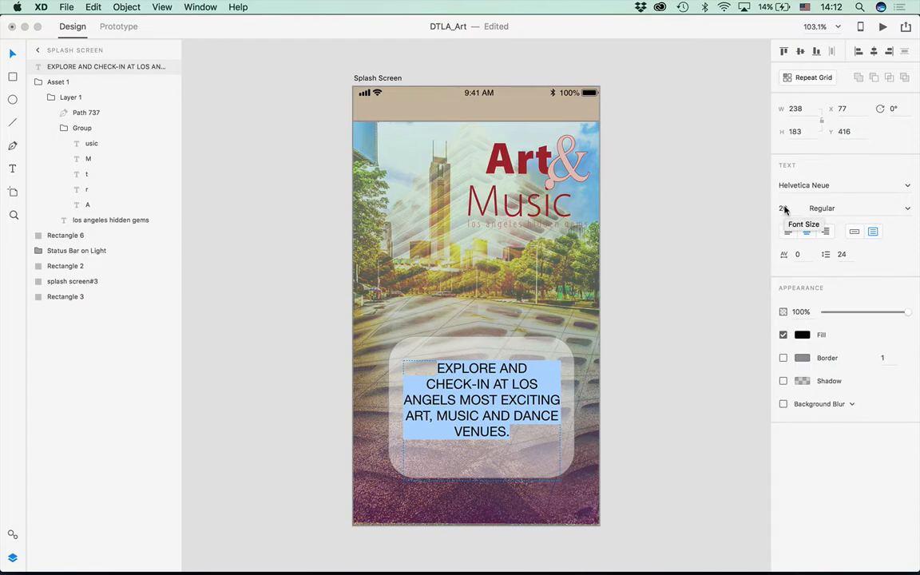
left_click(908, 186)
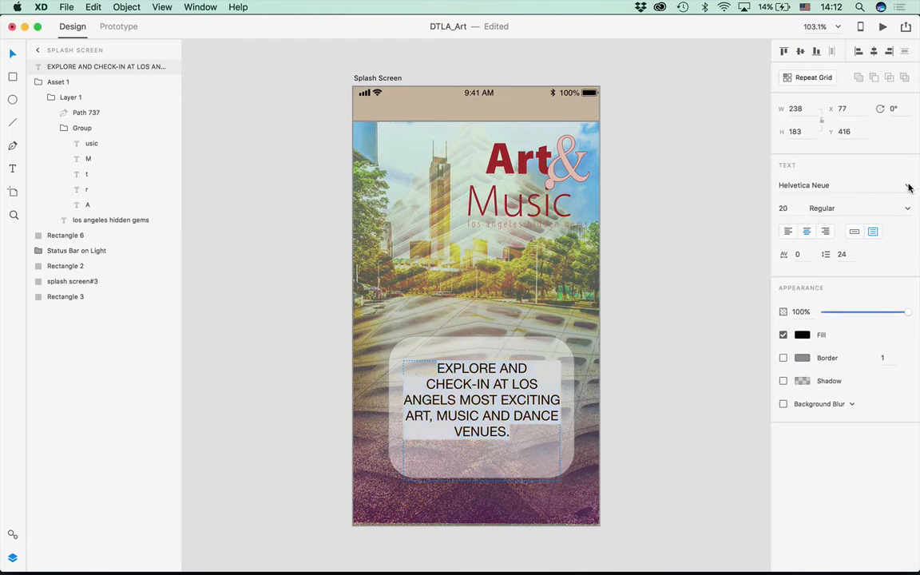
left_click_drag(910, 324, 883, 197)
scroll(878, 224, "down", 8)
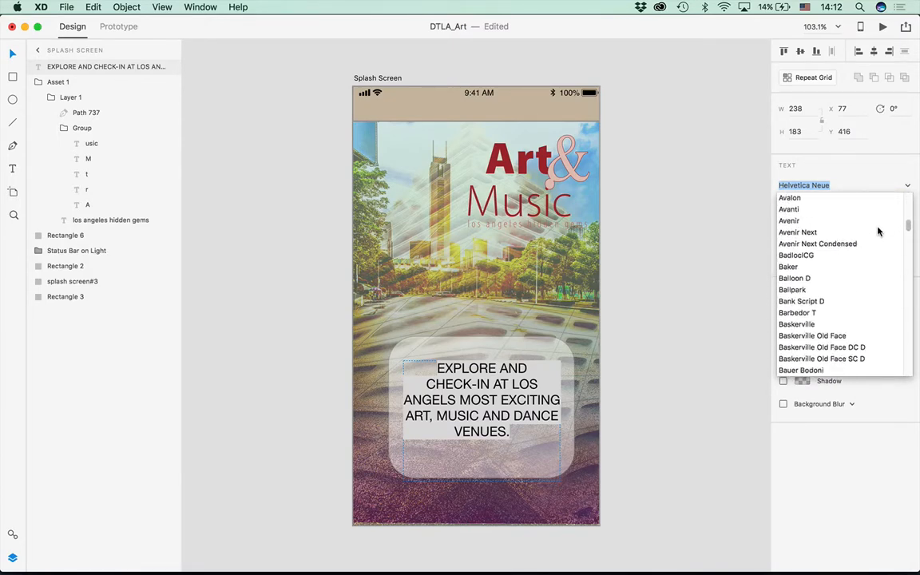
scroll(879, 228, "up", 10)
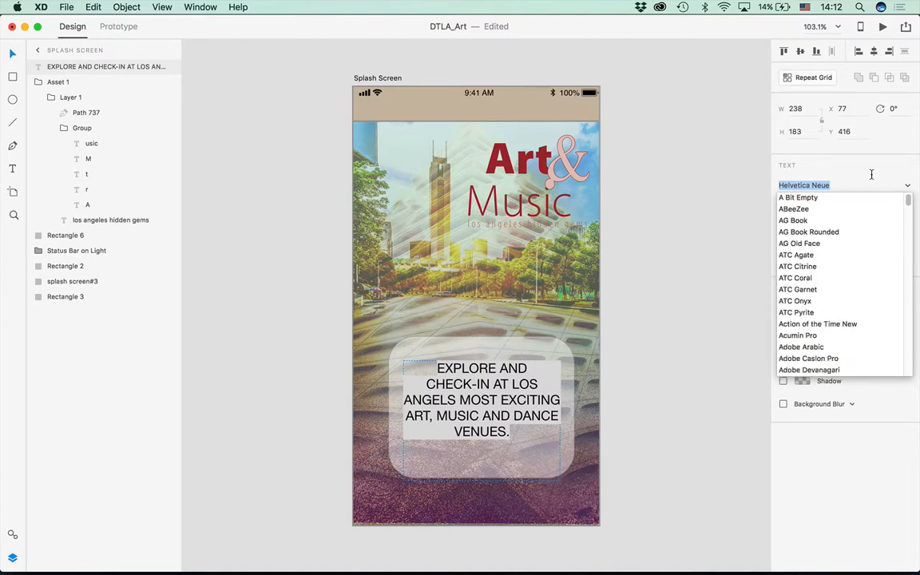
left_click(817, 172)
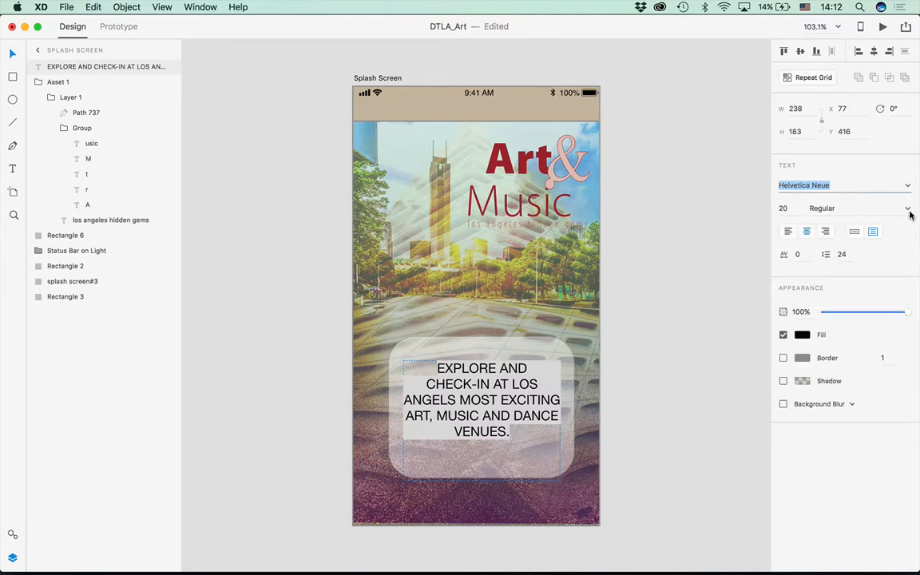
left_click(907, 210)
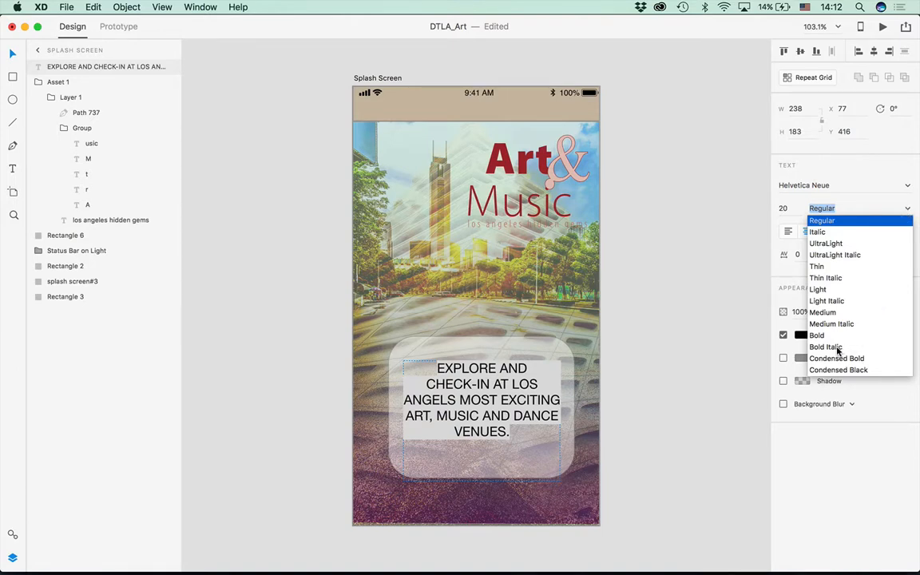
left_click(838, 348)
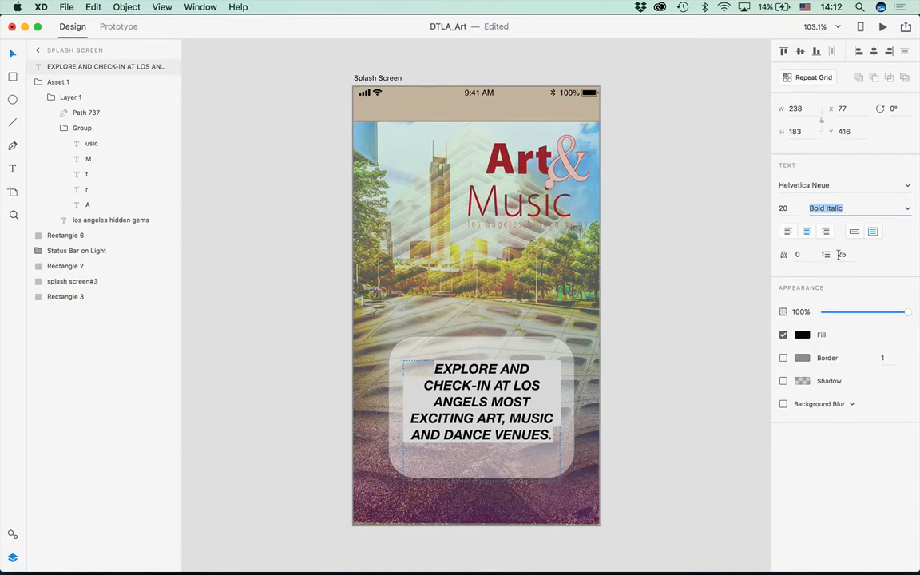
Convert the intro text to point text and back to area text to fit its box to the lettering
left_click(853, 234)
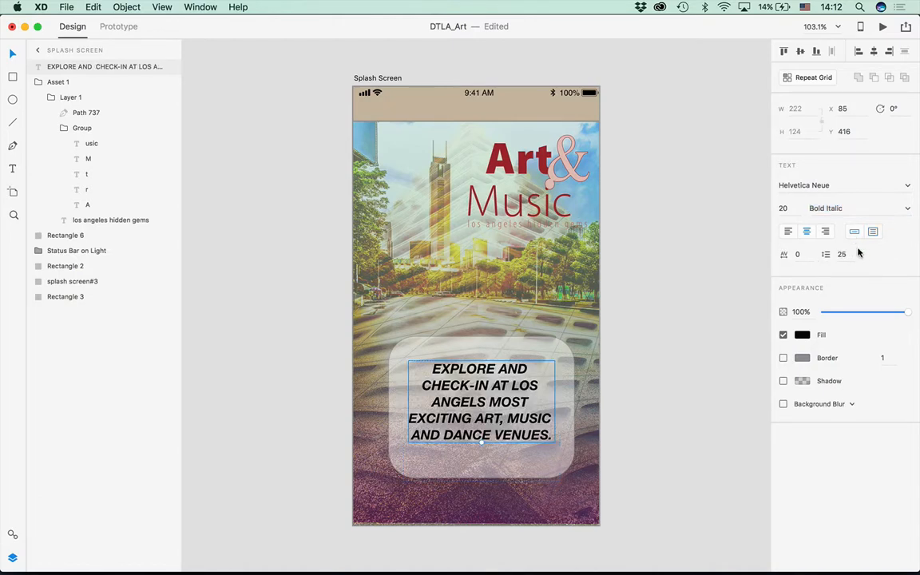
left_click(873, 233)
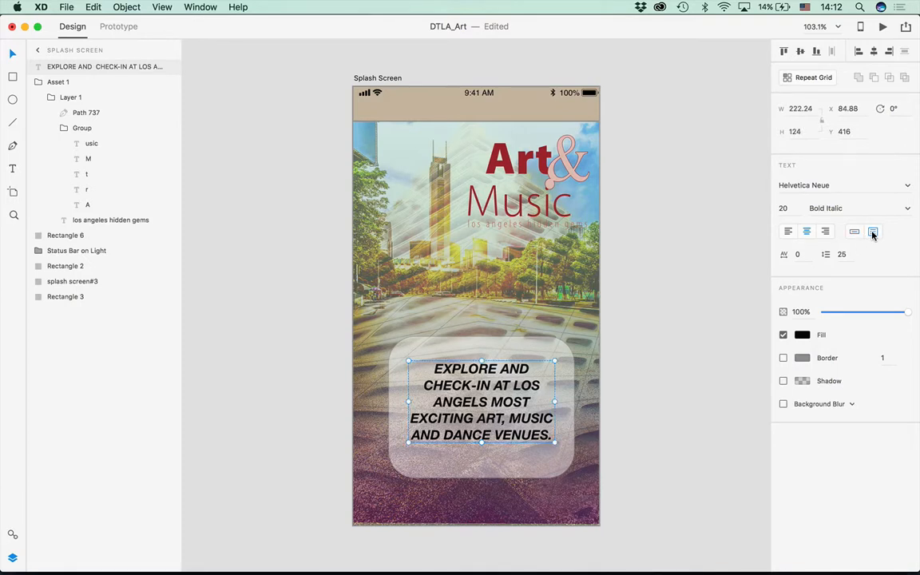
left_click(854, 233)
left_click(873, 233)
left_click(644, 474)
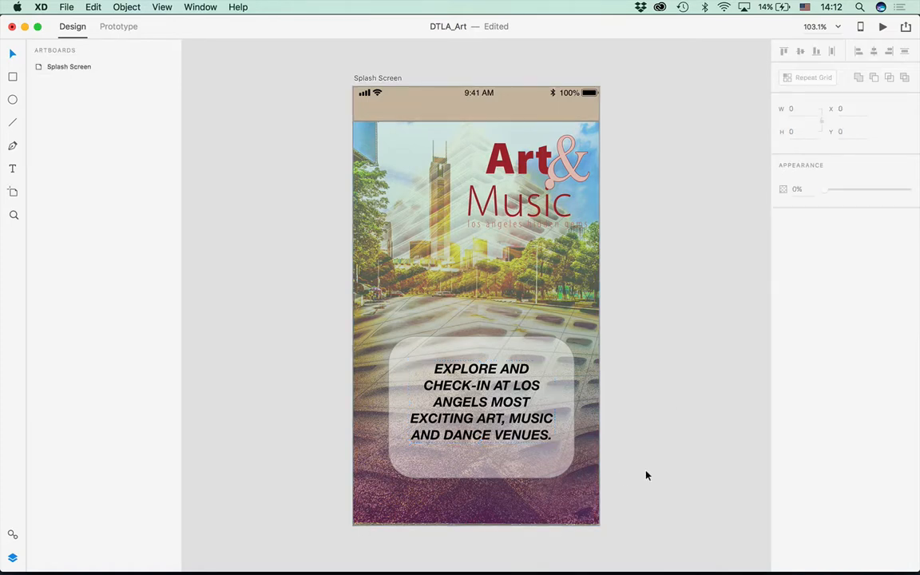
left_click(518, 433)
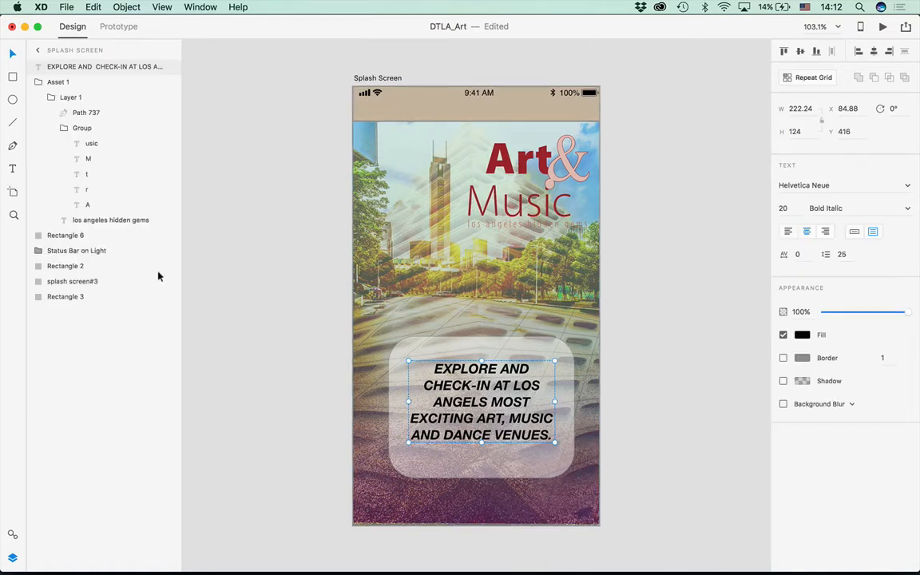
Save the intro text's Helvetica Neue Bold Italic 20pt formatting as a character style in the document assets
left_click(12, 168)
double_click(444, 391)
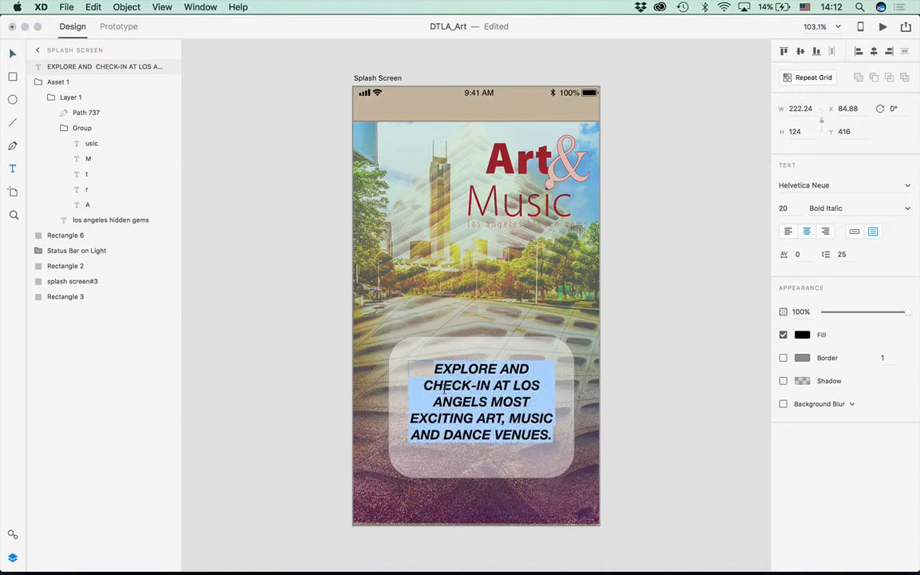
left_click(12, 535)
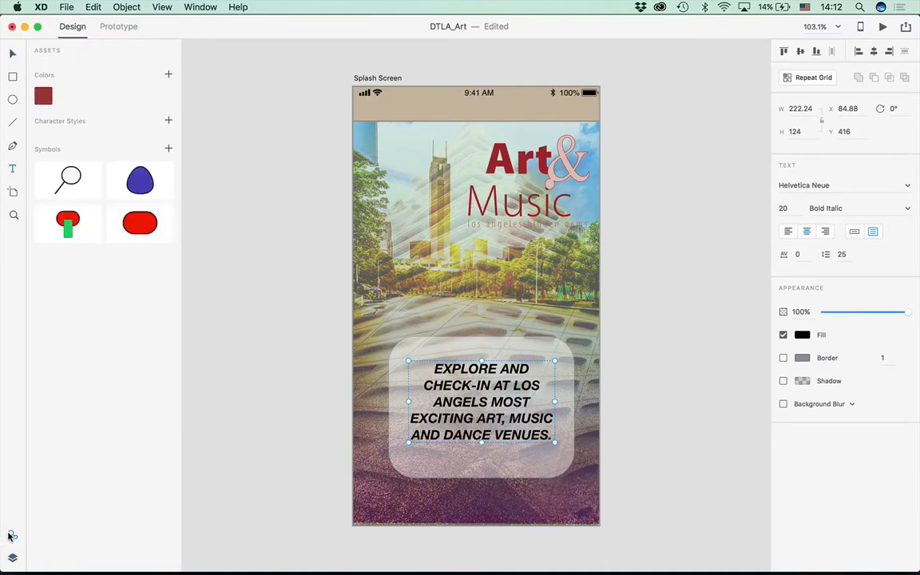
left_click(167, 120)
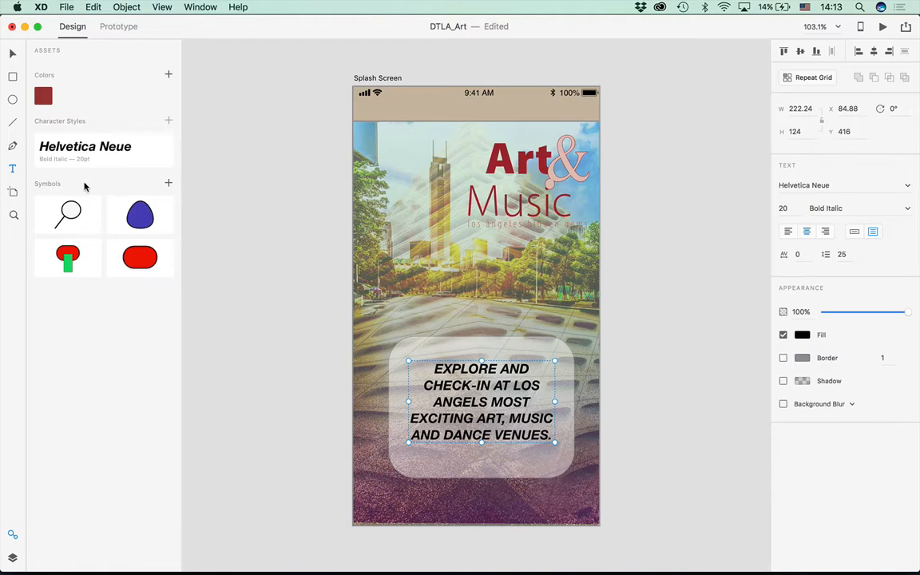
Open the Creative Cloud Libraries window
left_click(92, 7)
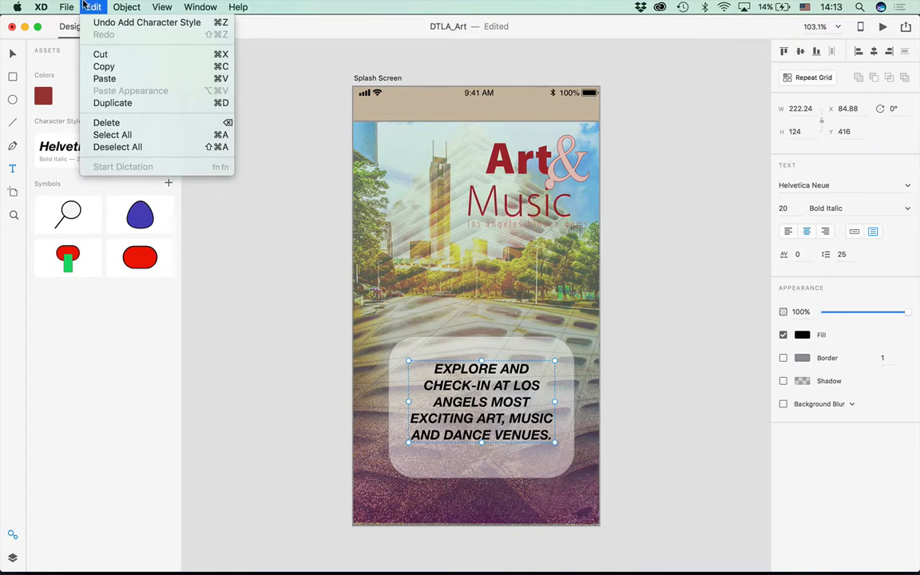
mouse_move(66, 6)
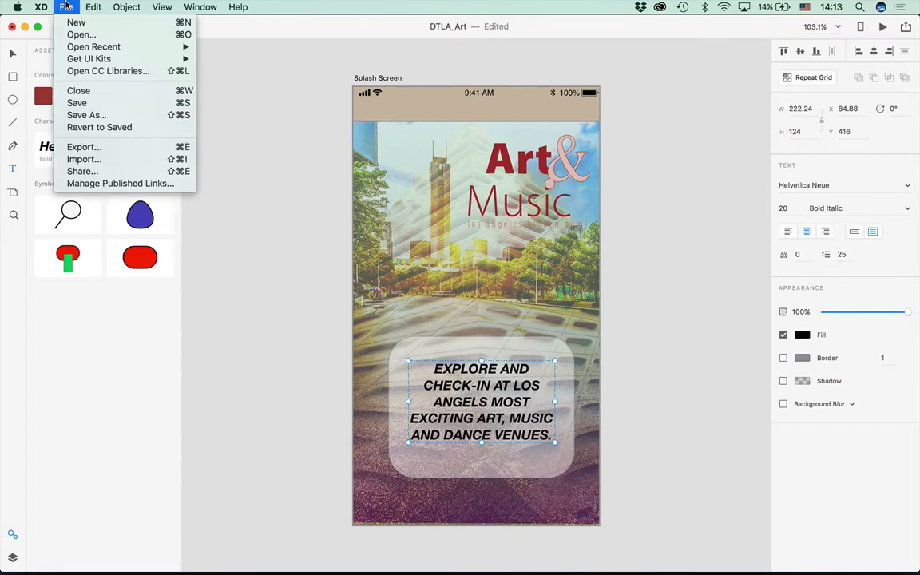
left_click(76, 72)
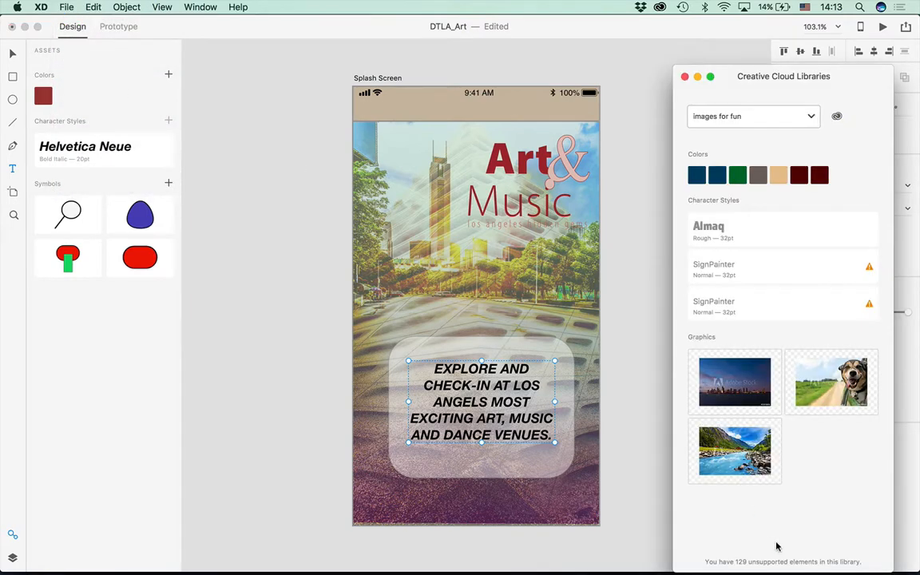
Browse the Art and Music in LA and ACA_AI 4-6 libraries for character styles and return to the images for fun library
left_click(743, 118)
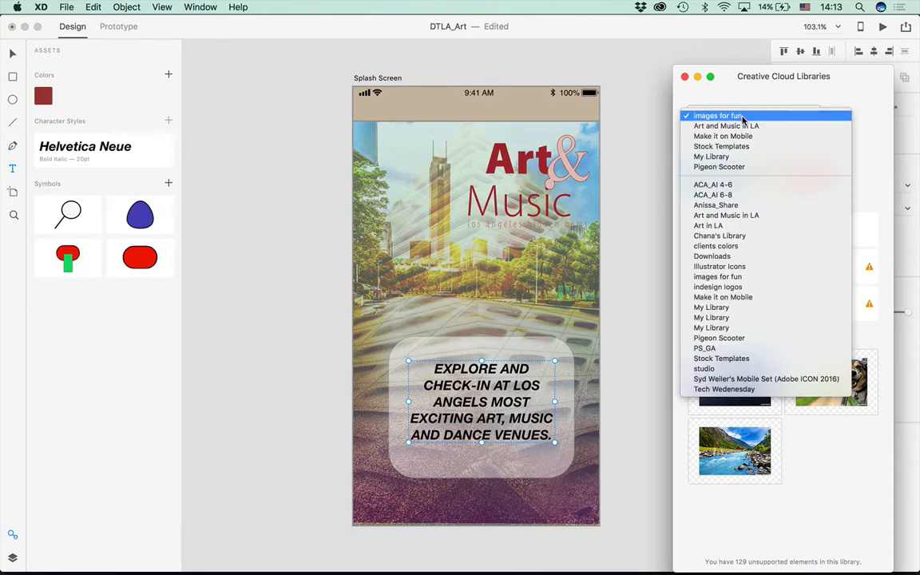
left_click(741, 126)
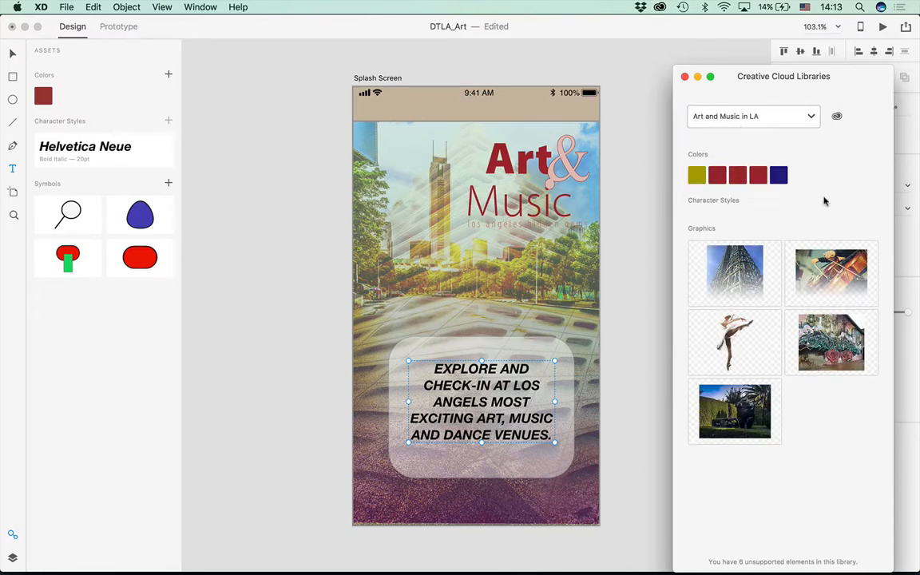
left_click(793, 125)
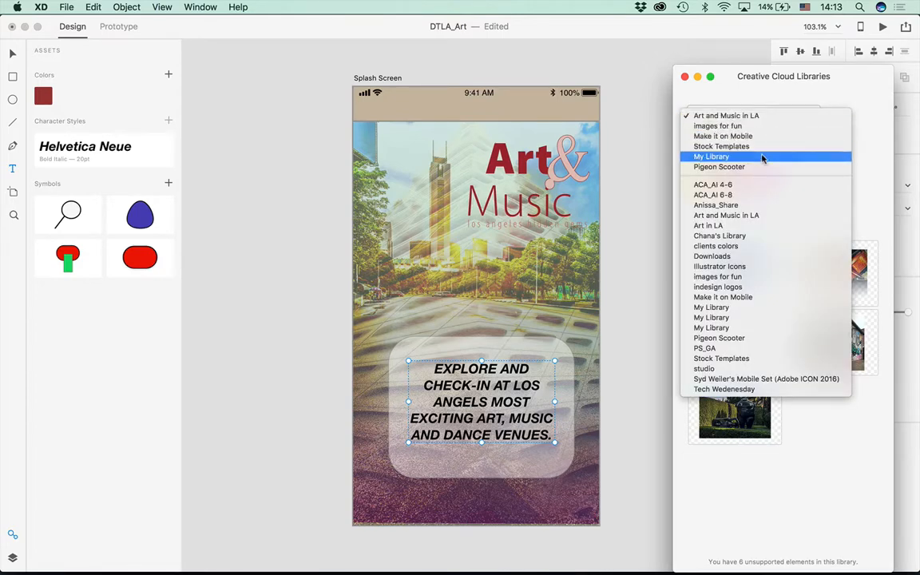
left_click(730, 186)
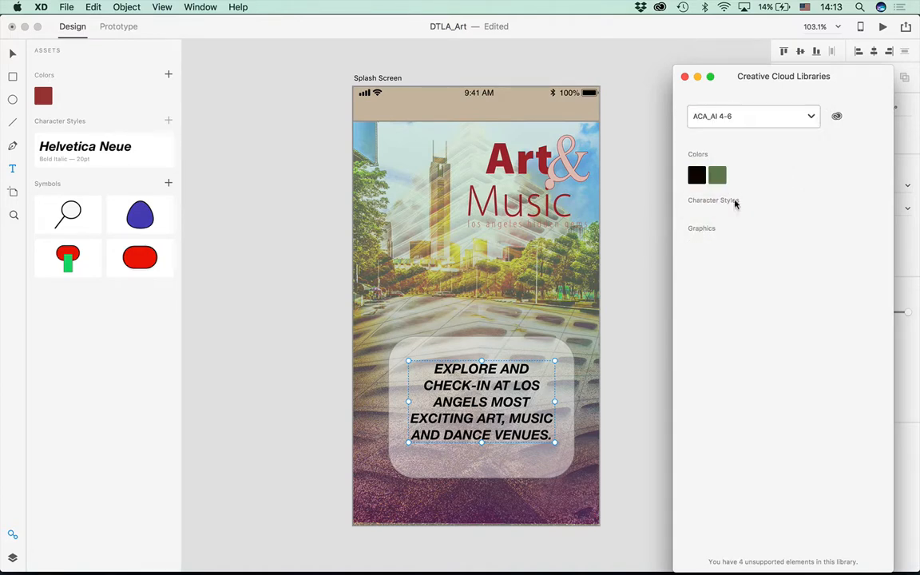
left_click(719, 121)
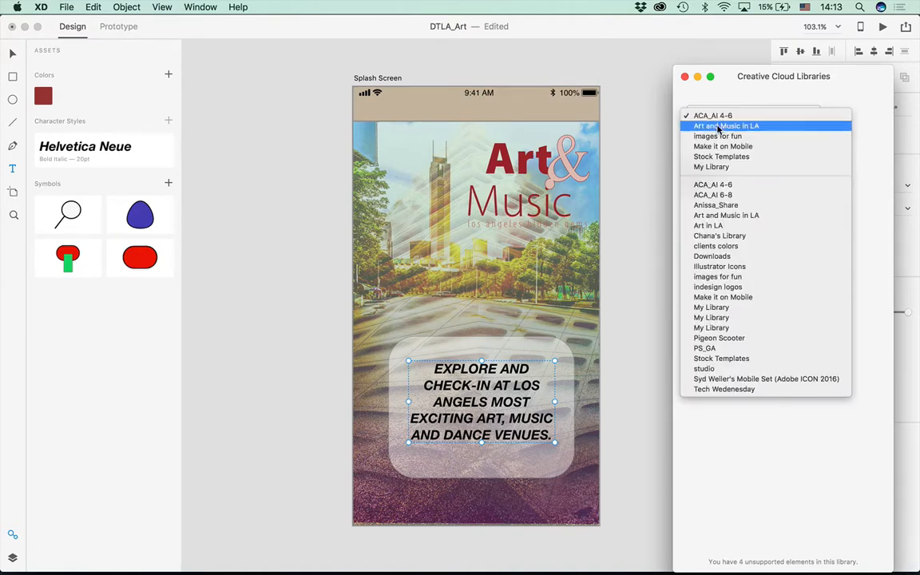
left_click(717, 135)
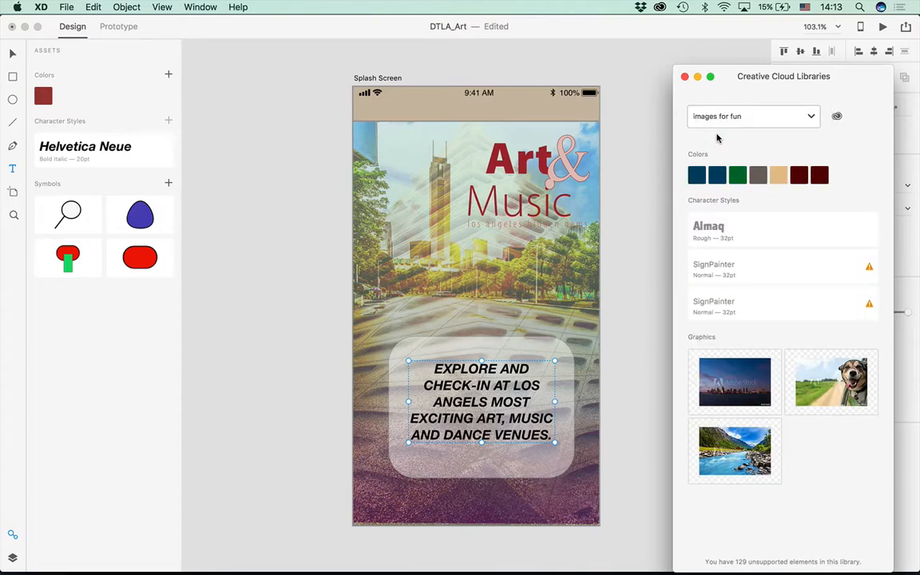
Try the Almaq Rough and both SignPainter Normal character styles on the intro text, ending on the second SignPainter style
left_click(718, 228)
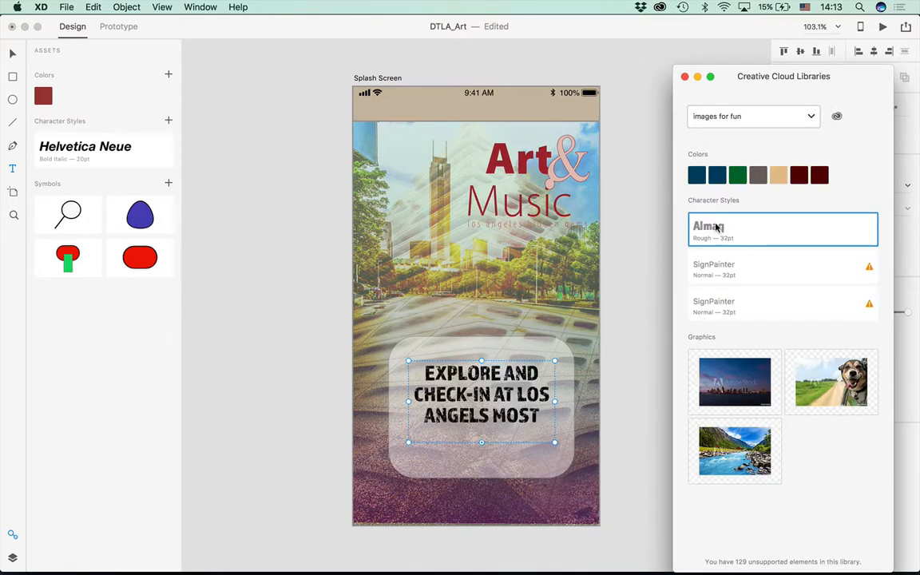
left_click(715, 266)
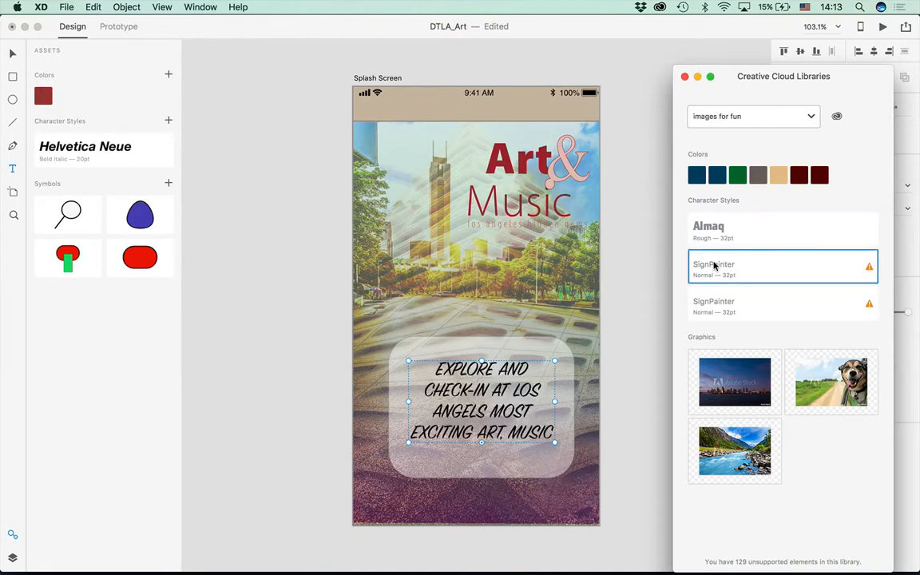
left_click(708, 308)
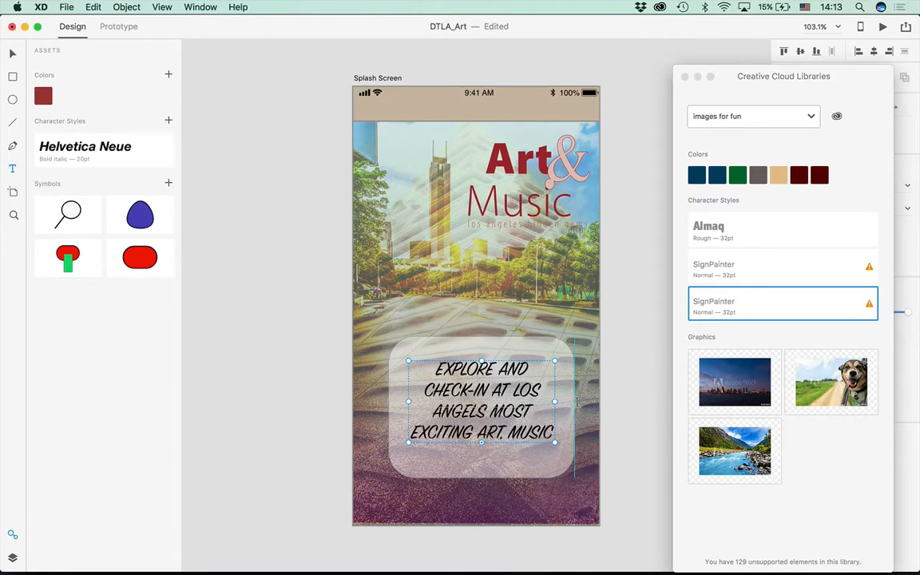
left_click(11, 52)
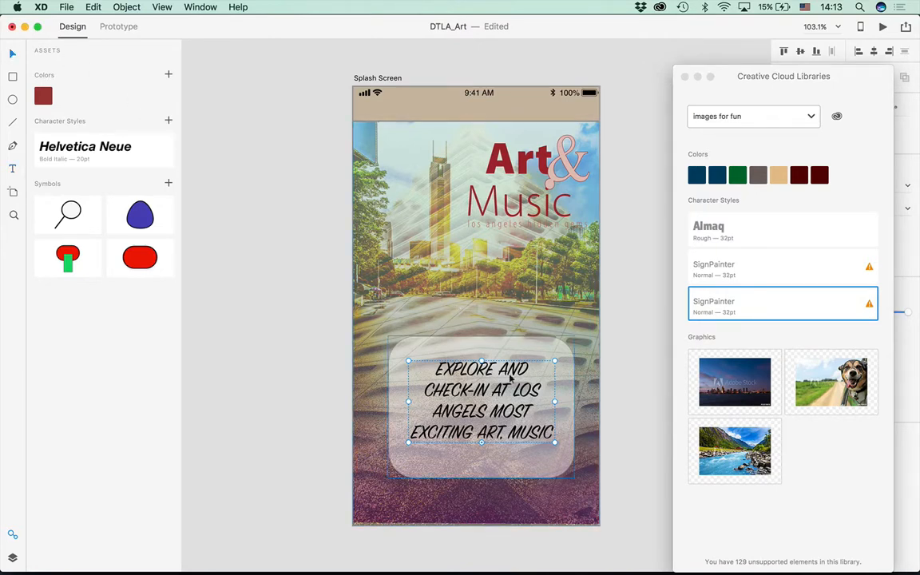
Extend the intro text box downward to fit all five lines and reposition it within the translucent panel
left_click_drag(481, 444, 483, 470)
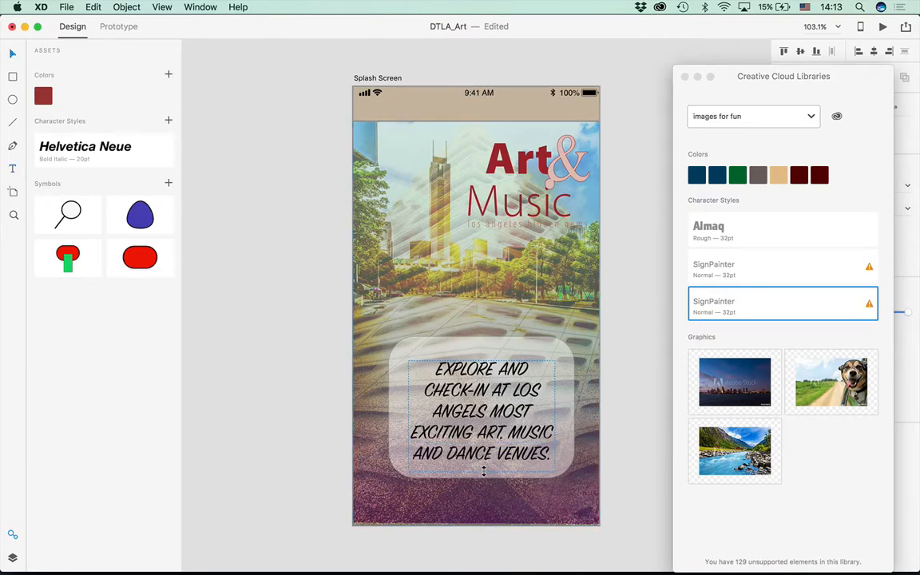
mouse_move(477, 417)
left_mouse_down()
mouse_move(470, 408)
mouse_move(474, 414)
left_mouse_up()
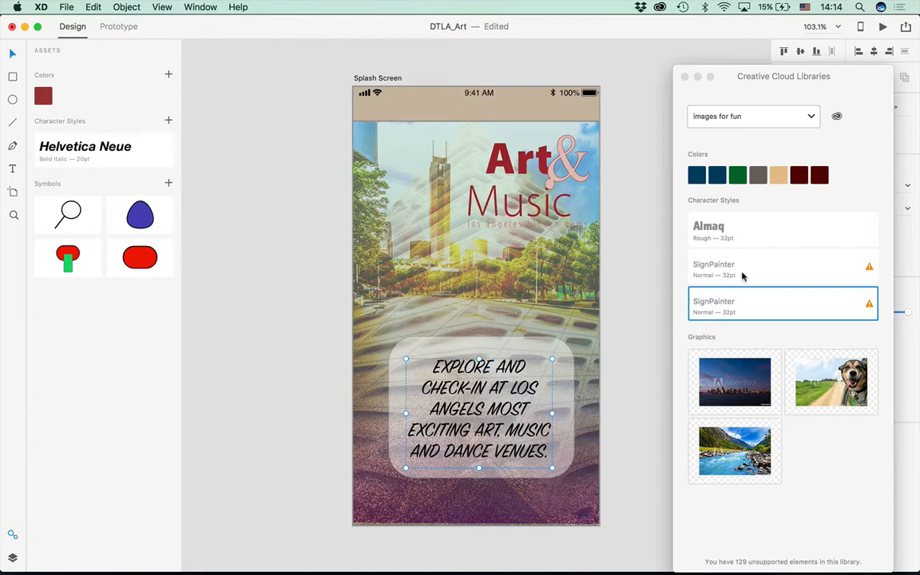
Save the Art & Music logo as a symbol in the document assets
left_click(492, 170)
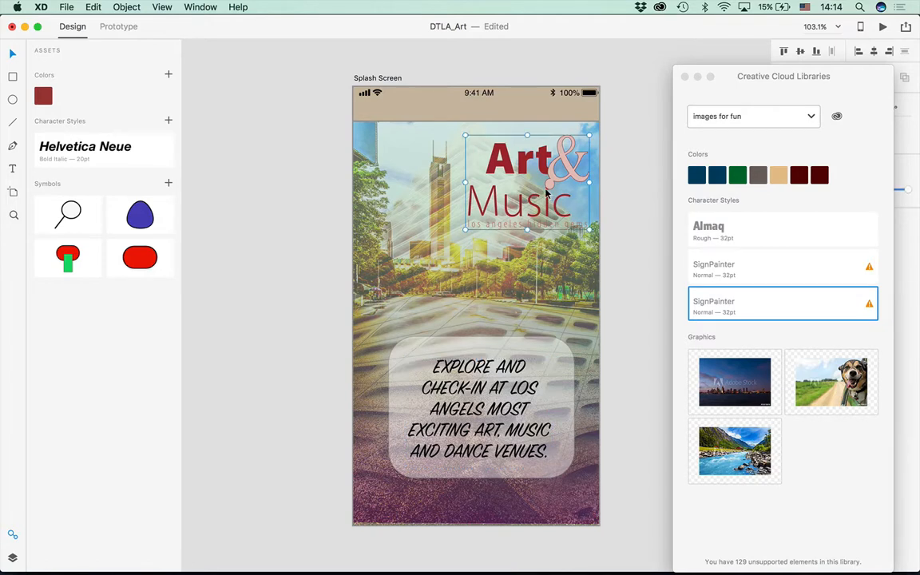
left_click(169, 185)
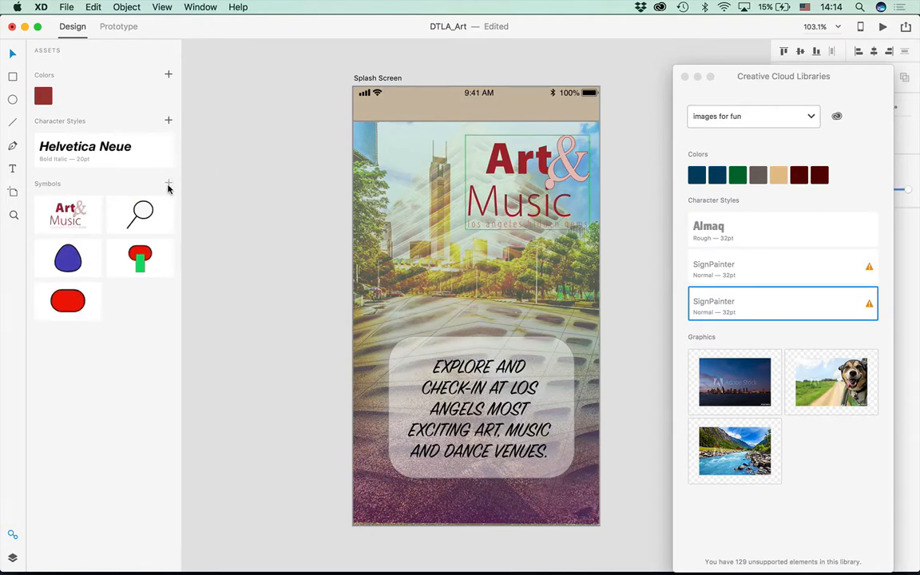
left_click(269, 403)
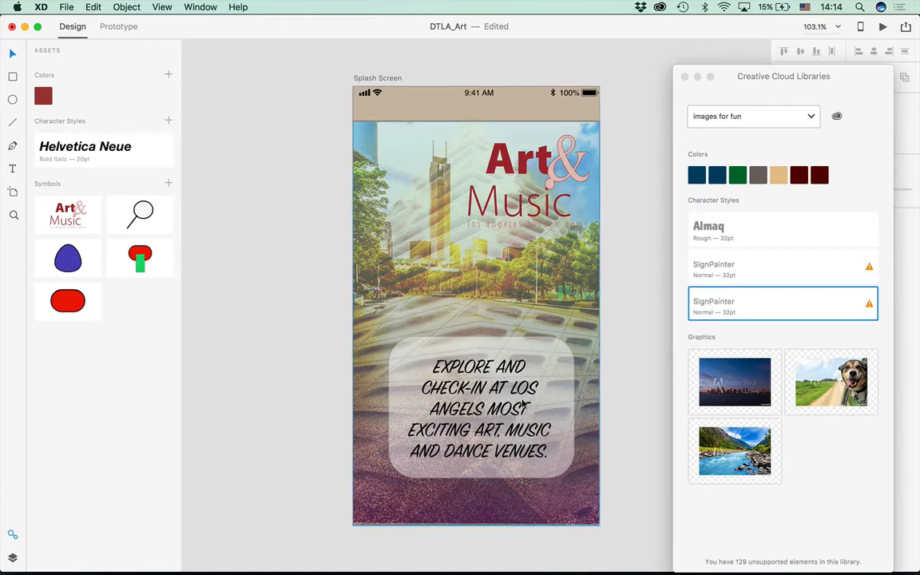
Place an instance of the magnifying glass symbol on the splash screen, beside the logo
left_click(152, 212)
left_click_drag(155, 213, 282, 181)
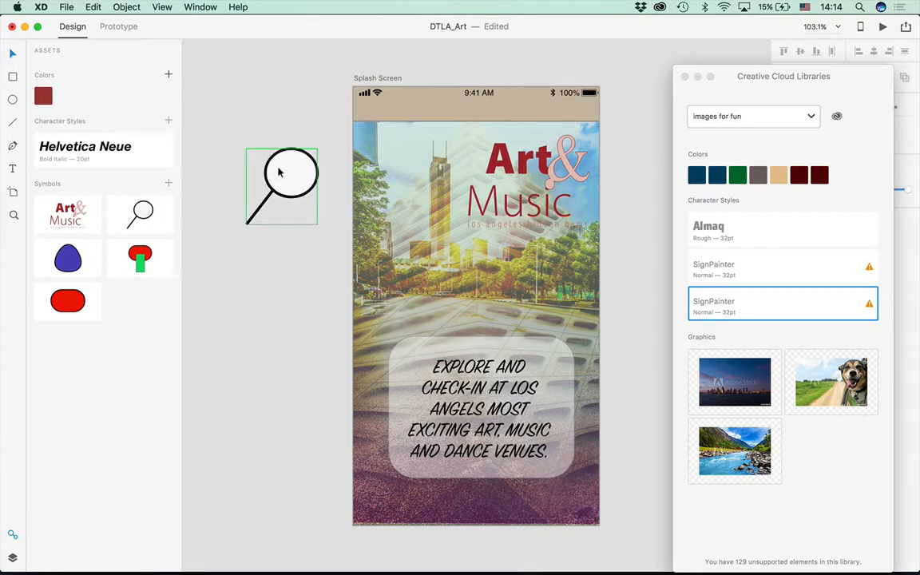
left_click_drag(287, 178, 403, 230)
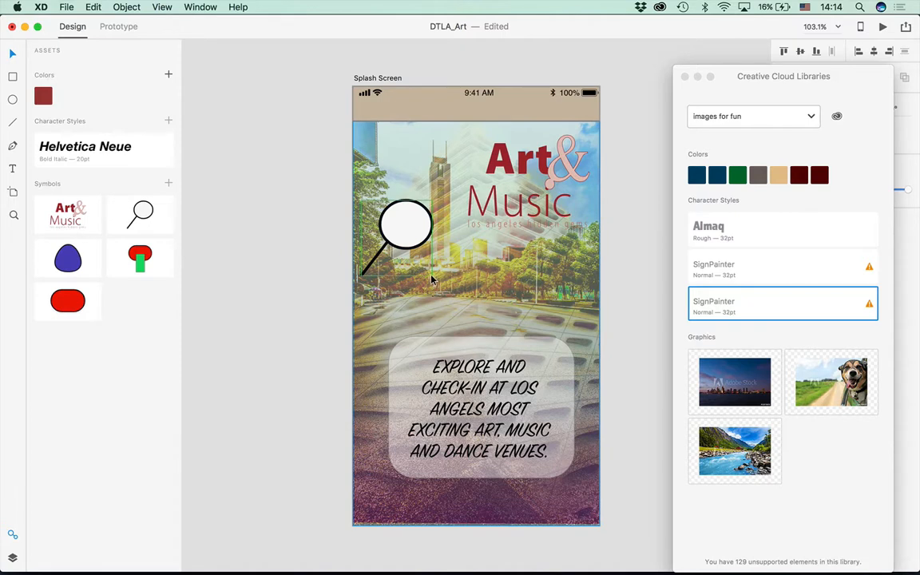
Ungroup the placed magnifying glass symbol, shrink it and move it to the splash screen's upper-right corner
left_click(123, 7)
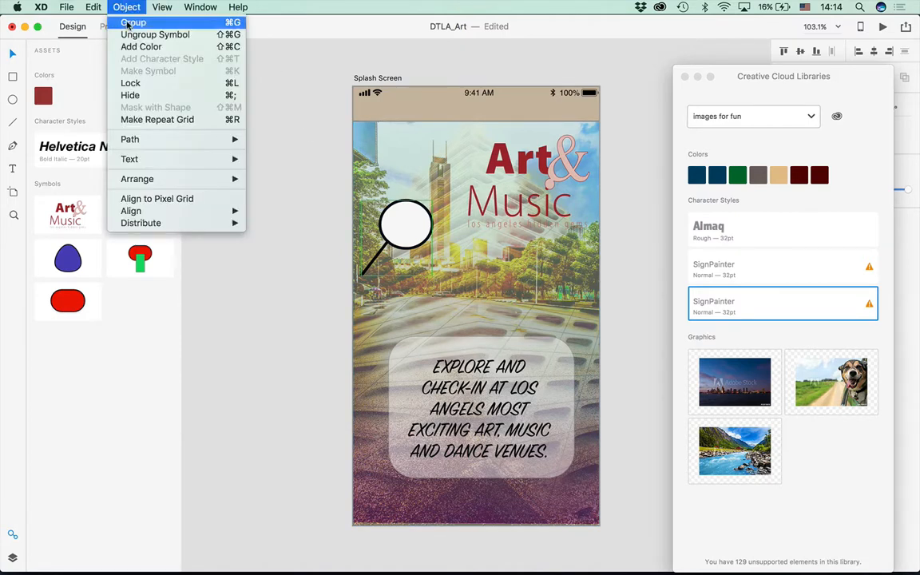
left_click(126, 34)
left_click_drag(431, 273, 587, 138)
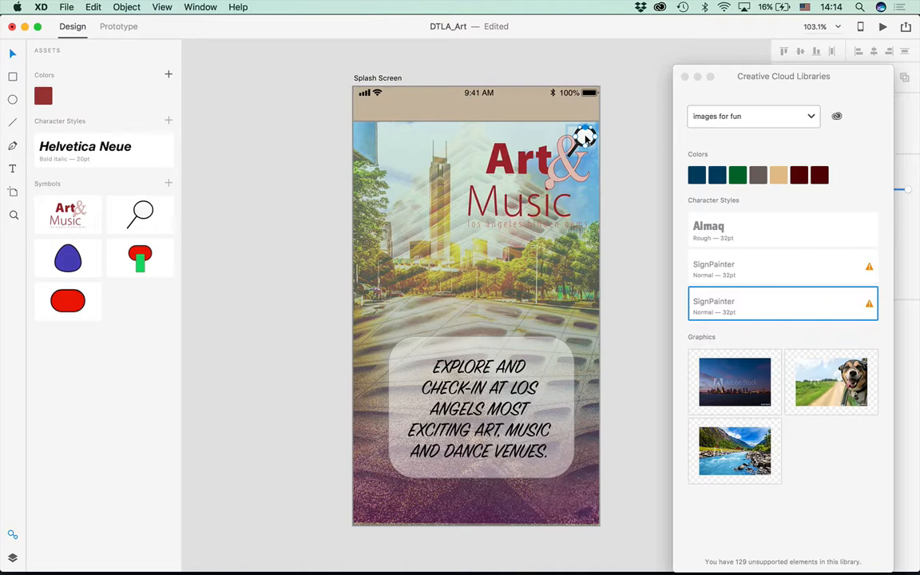
Turn off the magnifying glass lens's fill and move the logo down below the icon
left_click_drag(708, 82, 80, 325)
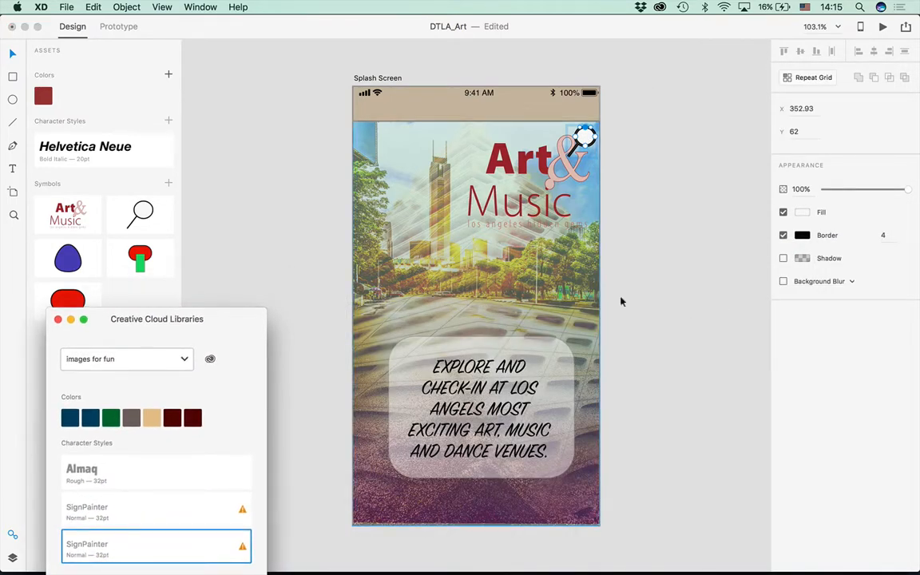
left_click(783, 212)
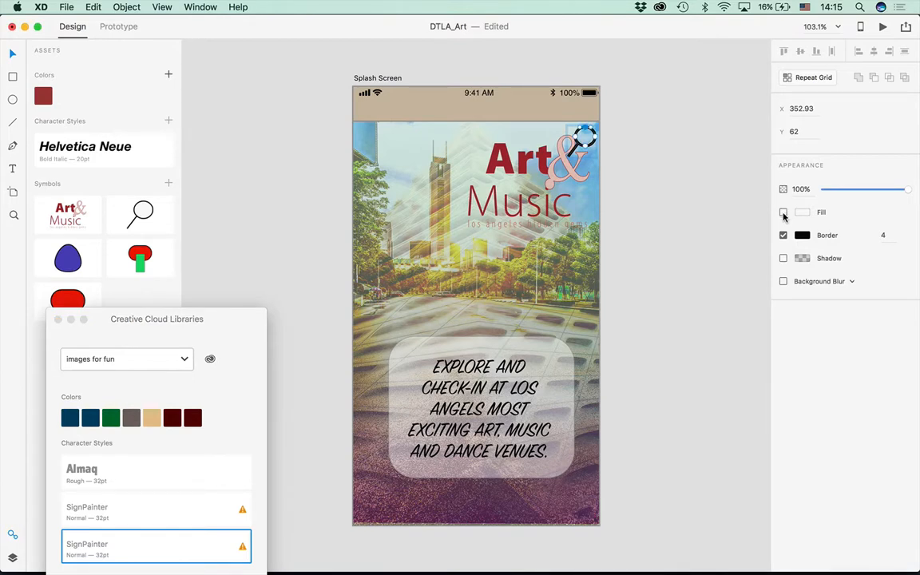
left_click_drag(553, 174, 577, 211)
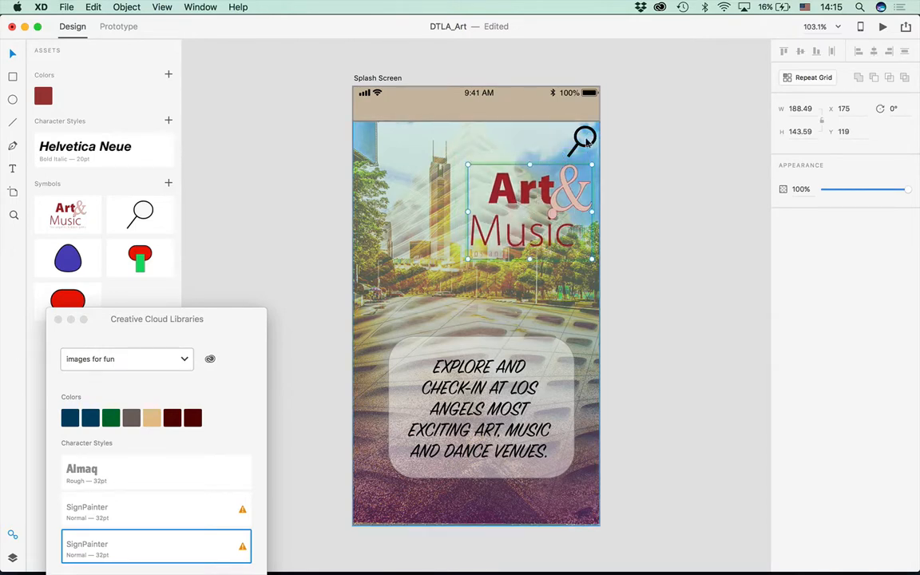
Combine the lens and handle with the Add operation, shrink the icon to about 23 by 25, and save it as a symbol
left_click(585, 144)
double_click(584, 140)
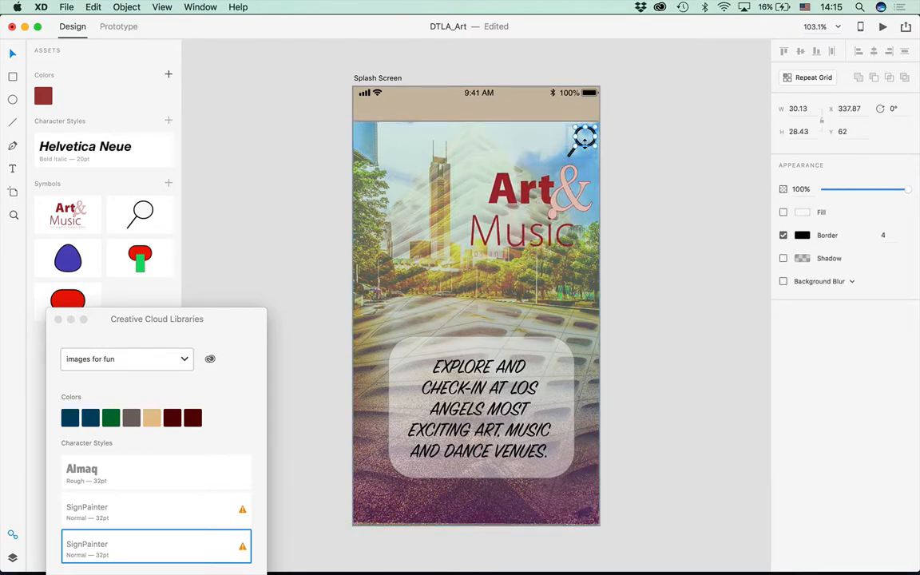
left_click(626, 180)
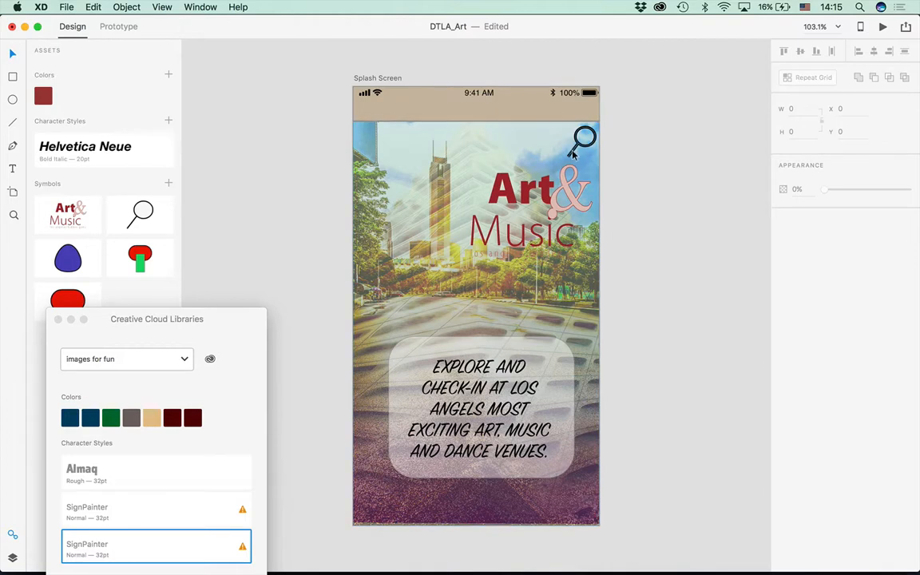
left_click(591, 157)
mouse_move(591, 157)
left_mouse_down()
mouse_move(578, 138)
mouse_move(587, 140)
left_mouse_up()
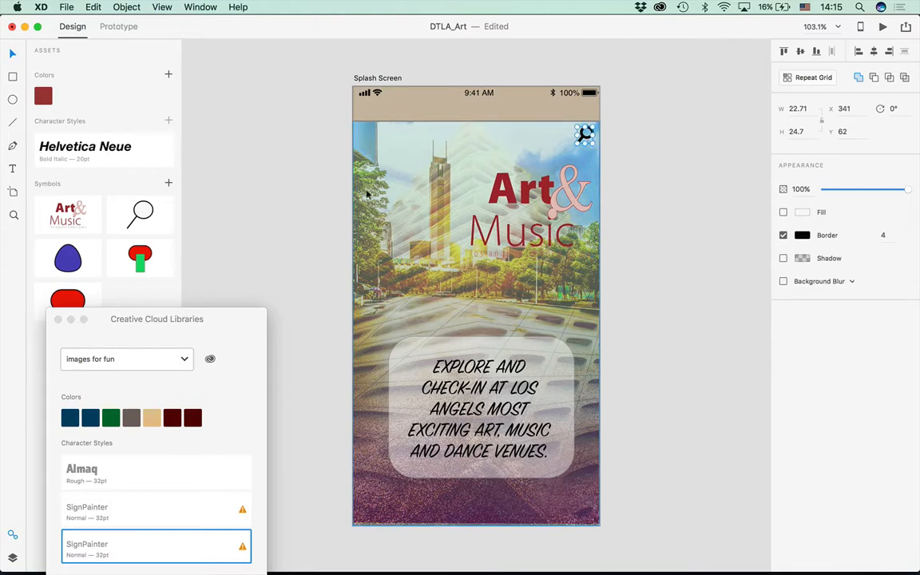
left_click(167, 183)
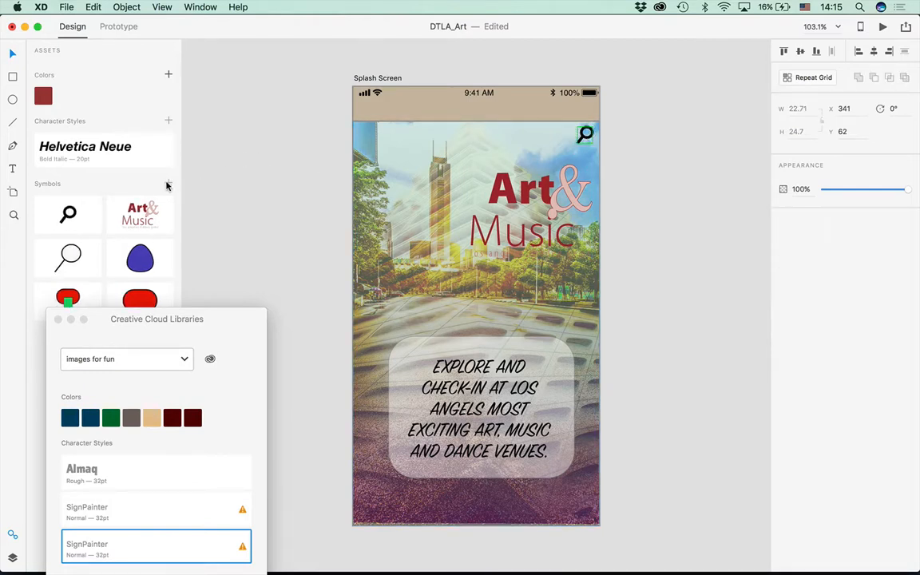
left_click(263, 207)
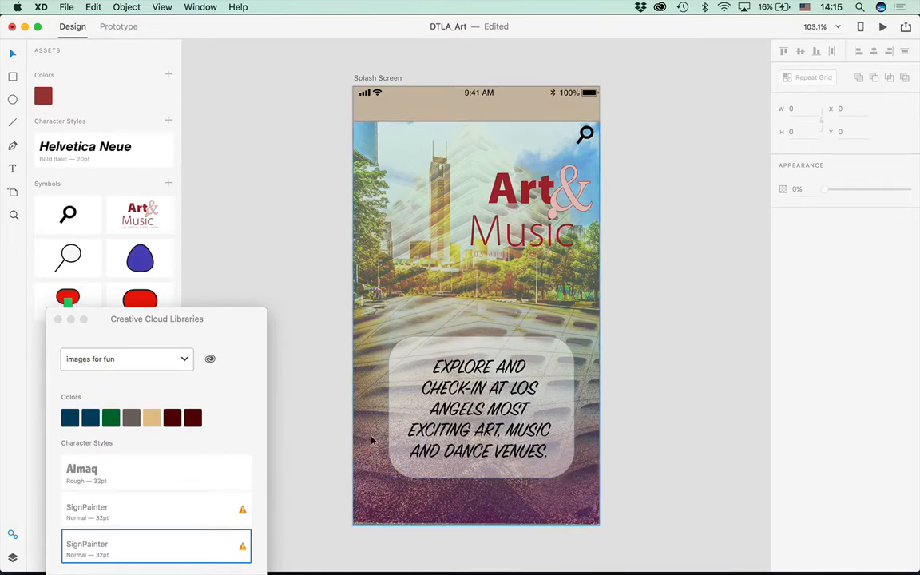
Centre the intro text in its translucent rounded panel and group the text with the panel
left_click_drag(451, 392, 451, 370)
left_click_drag(456, 417, 460, 433)
left_click(568, 438)
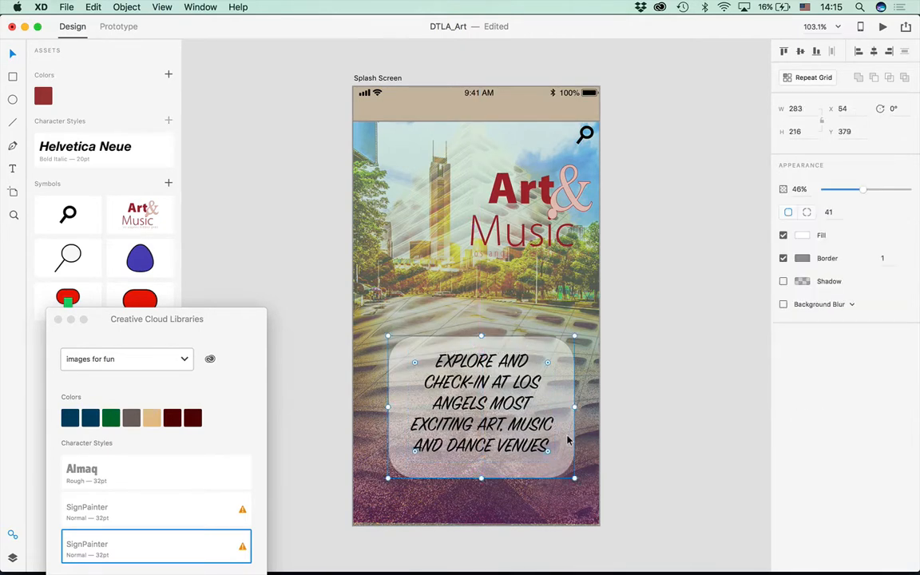
left_click(480, 410, "shift")
left_click(117, 6)
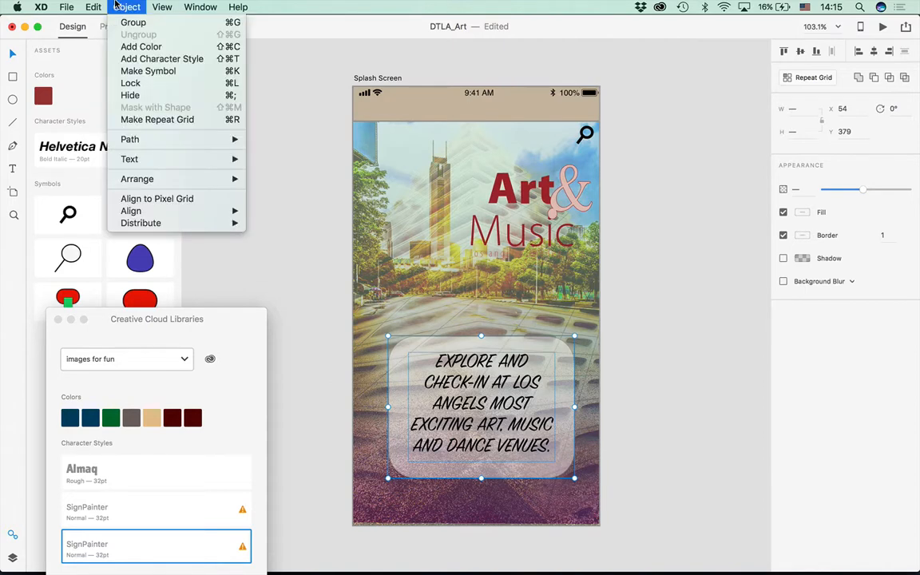
left_click(307, 164)
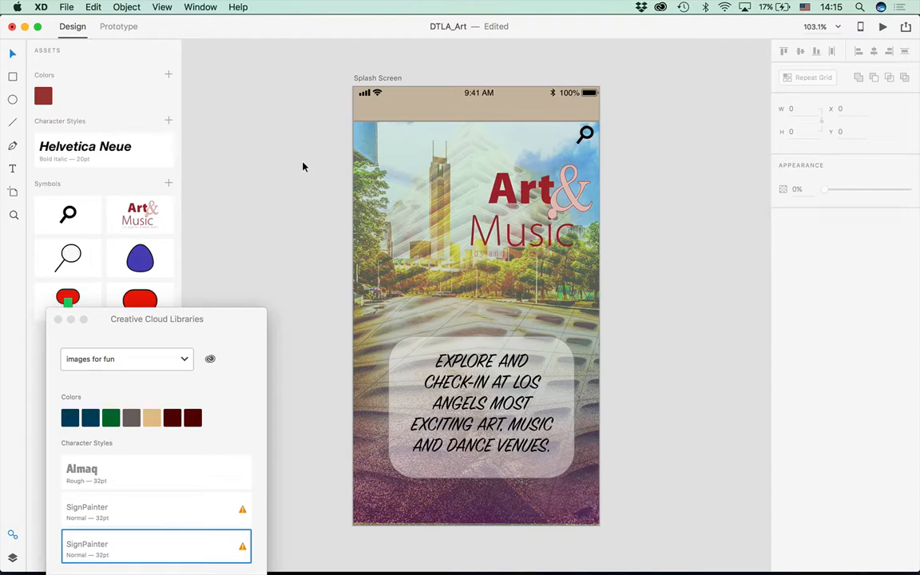
Move the Creative Cloud Libraries window off the symbols and place the red rounded button symbol below the intro panel
left_click_drag(217, 321, 169, 533)
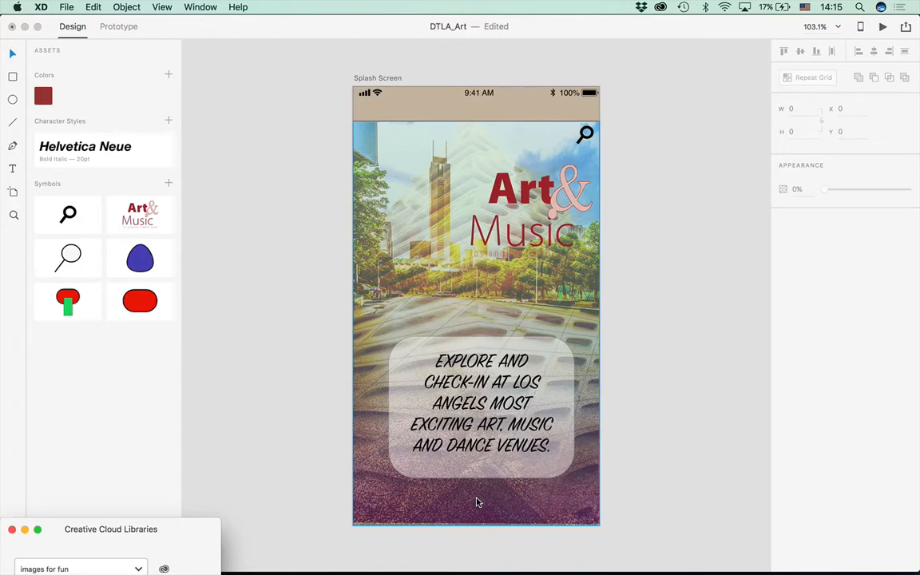
left_click(134, 300)
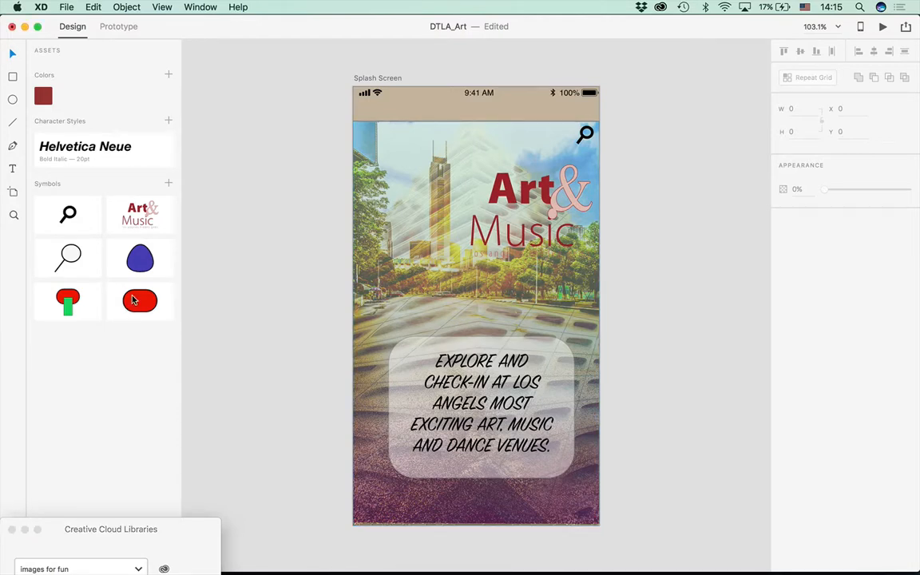
left_click_drag(134, 300, 478, 504)
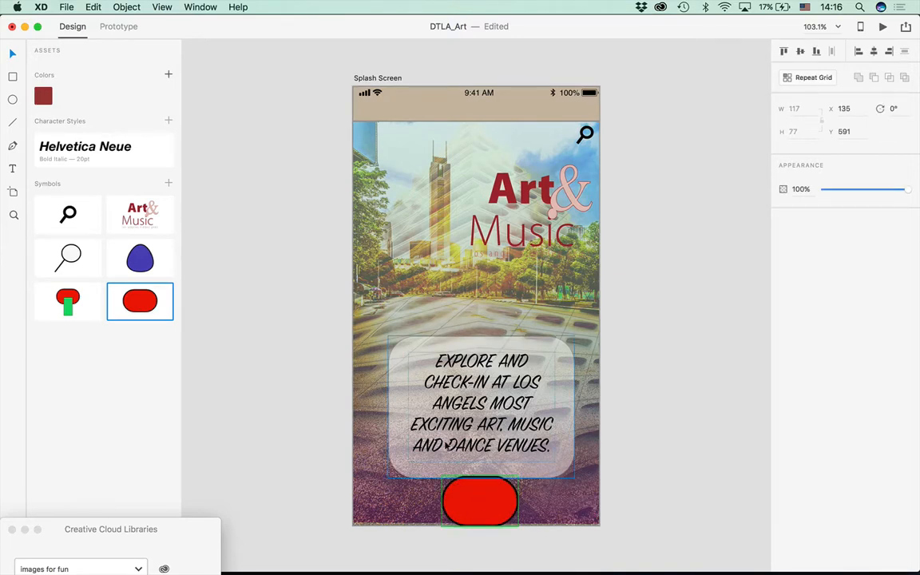
Move the intro panel group up and position the red button just beneath it at about X 136, Y 564
left_click_drag(429, 472, 427, 444)
left_click(476, 511)
left_click_drag(476, 512, 477, 490)
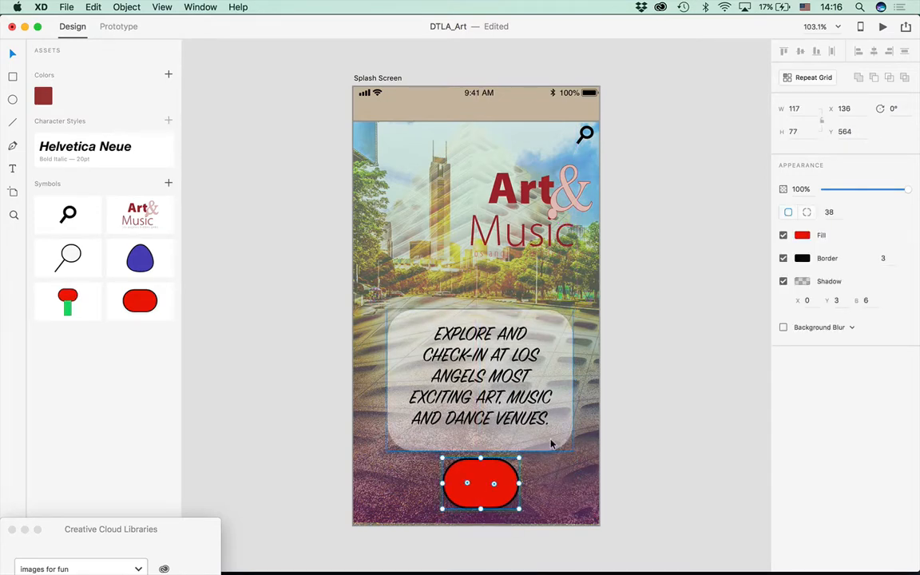
Fill the button with the olive green #7D875B sampled from the trees in the background photo
left_click(801, 234)
left_click(761, 230)
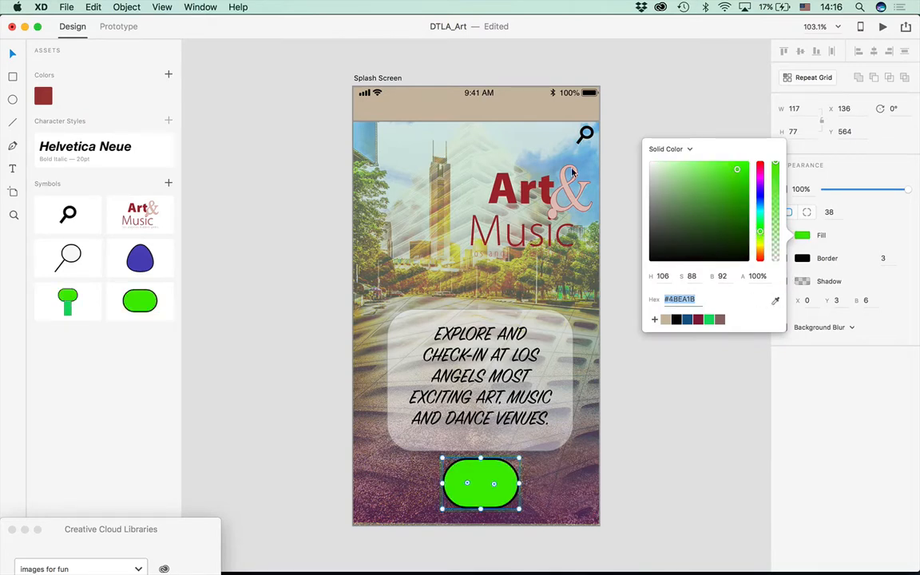
left_click(776, 302)
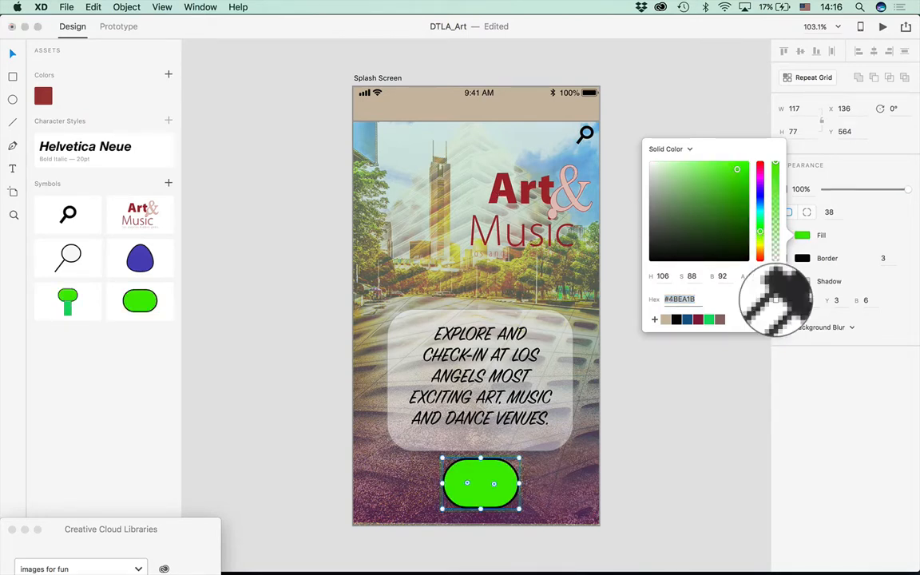
left_click(756, 302)
left_click(775, 301)
left_click(538, 263)
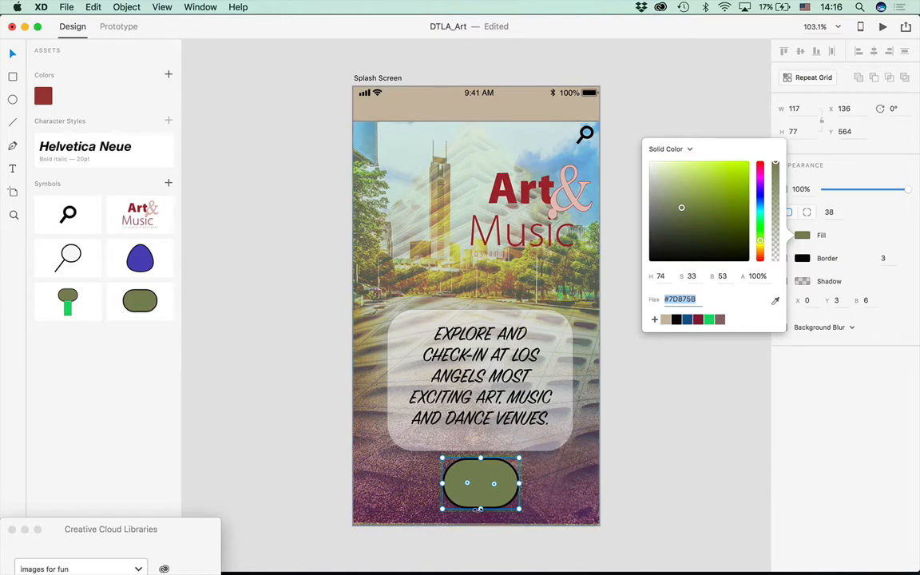
Reduce the button's height to about 46 and turn off its border
left_click(455, 492)
left_click_drag(480, 509, 478, 481)
left_click(783, 258)
left_click(710, 429)
left_click(489, 483)
left_click(677, 511)
Add the label EXPLORE in 20 pt Helvetica Neue Bold and centre it on the green button
left_click(12, 167)
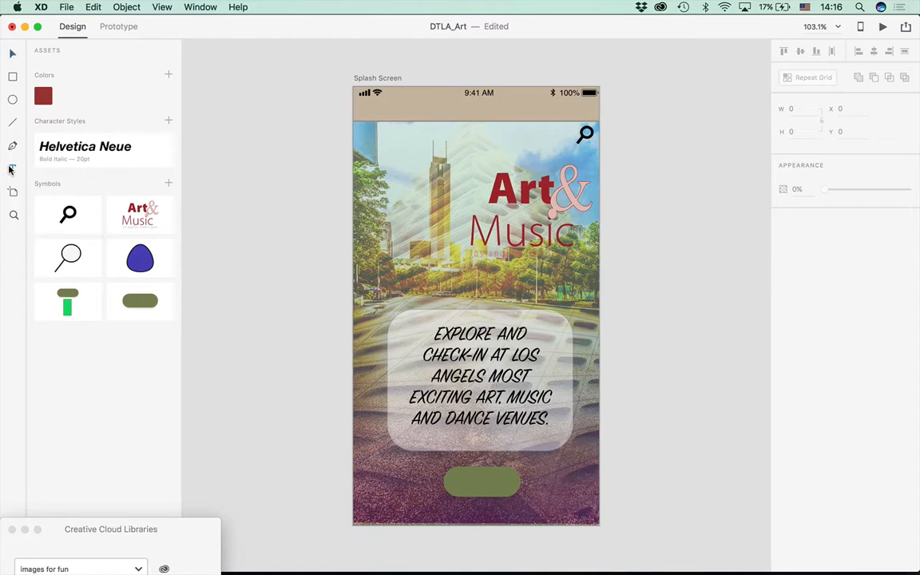
left_click(367, 425)
type("EXPLO")
type("RE")
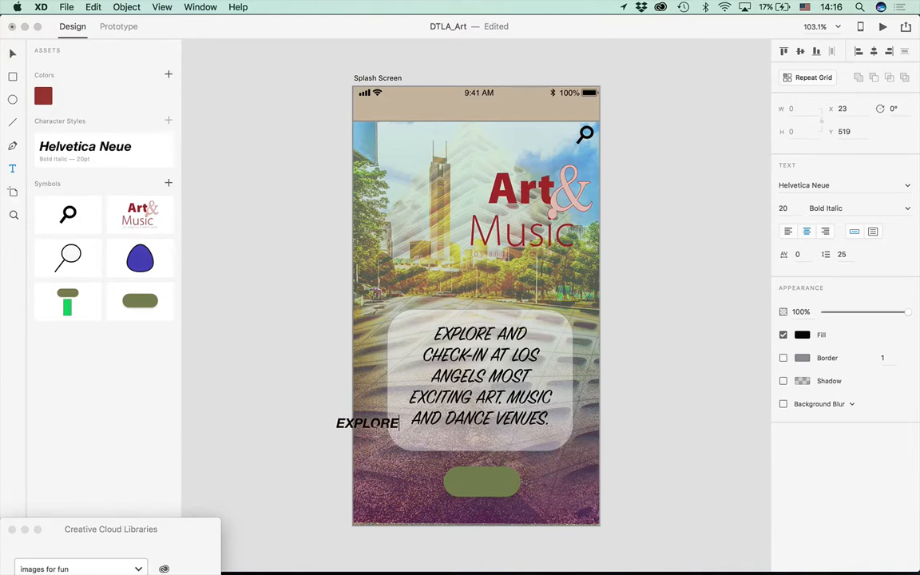
left_click(15, 54)
left_click_drag(367, 429, 487, 490)
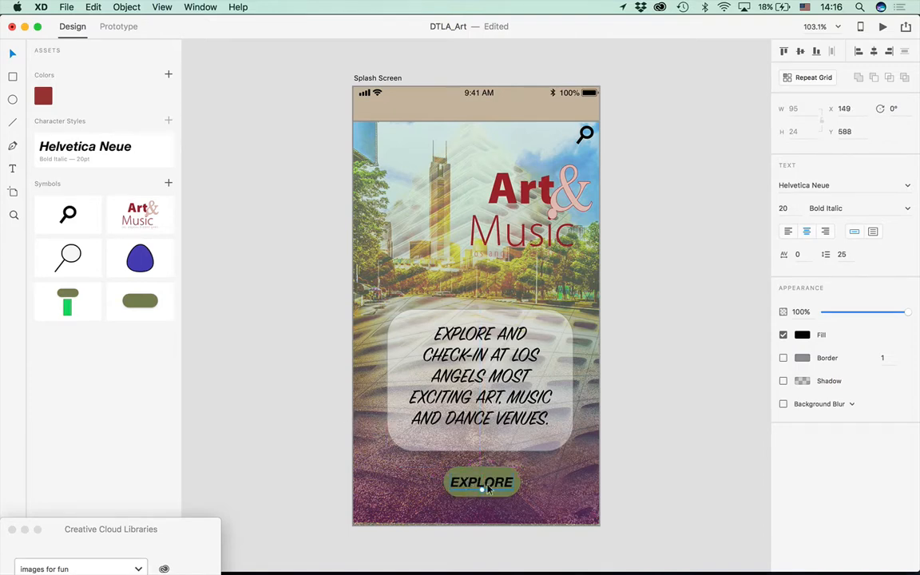
left_click(908, 209)
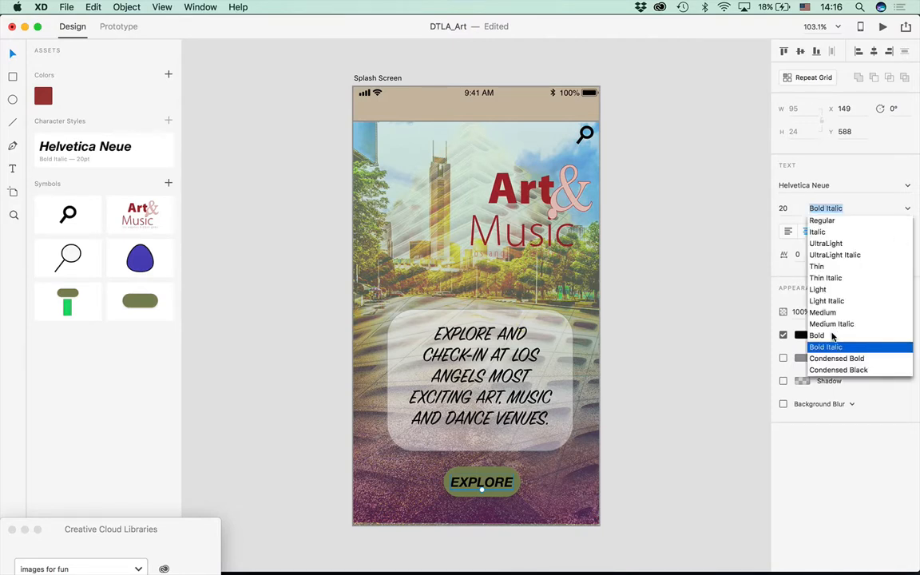
left_click(831, 336)
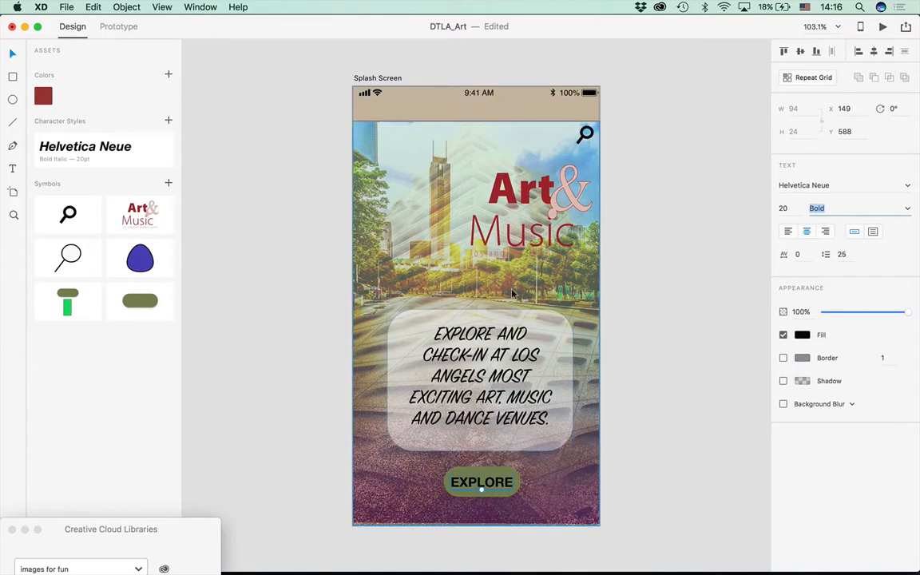
Group the EXPLORE label with the green button and nudge the group to X 139, Y 578
left_click(496, 494)
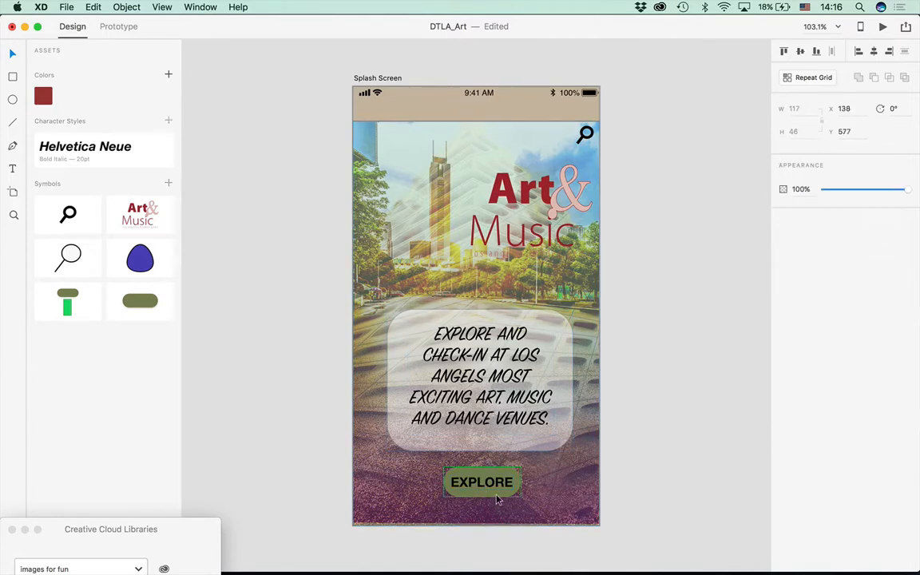
key("Escape")
left_click(493, 476)
left_click(456, 486, "shift")
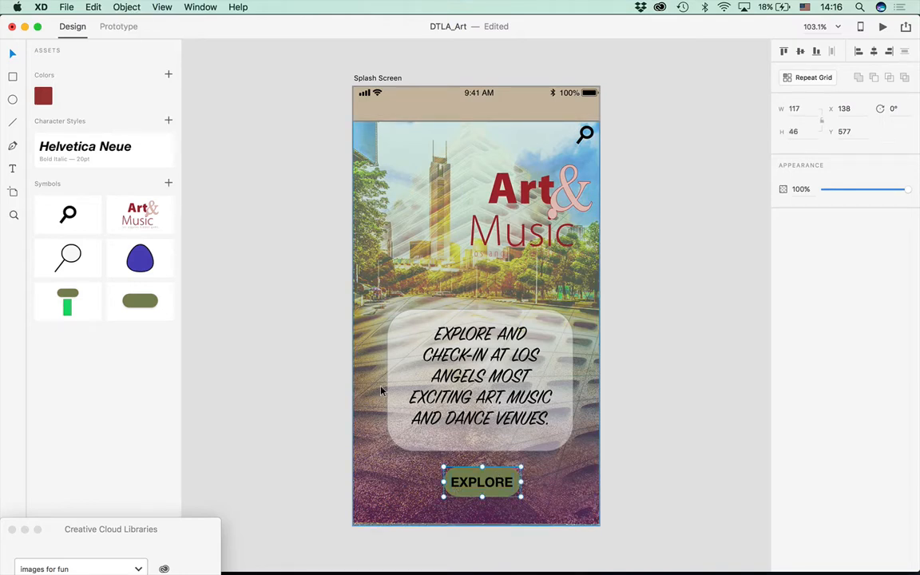
left_click(320, 447)
mouse_move(461, 484)
left_mouse_down()
mouse_move(380, 154)
mouse_move(474, 496)
mouse_move(461, 486)
left_mouse_up()
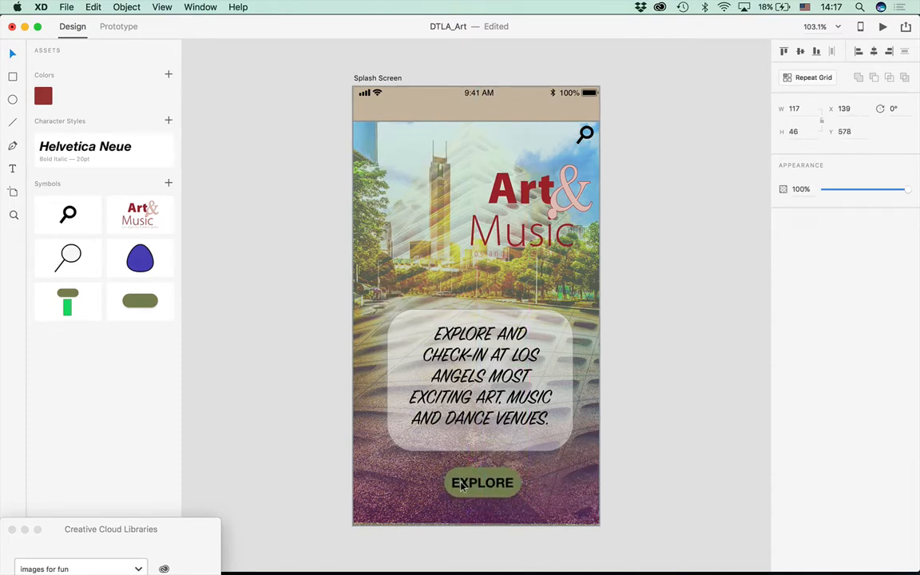
Deselect the EXPLORE button group and save the DTLA_Art document
left_click(651, 484)
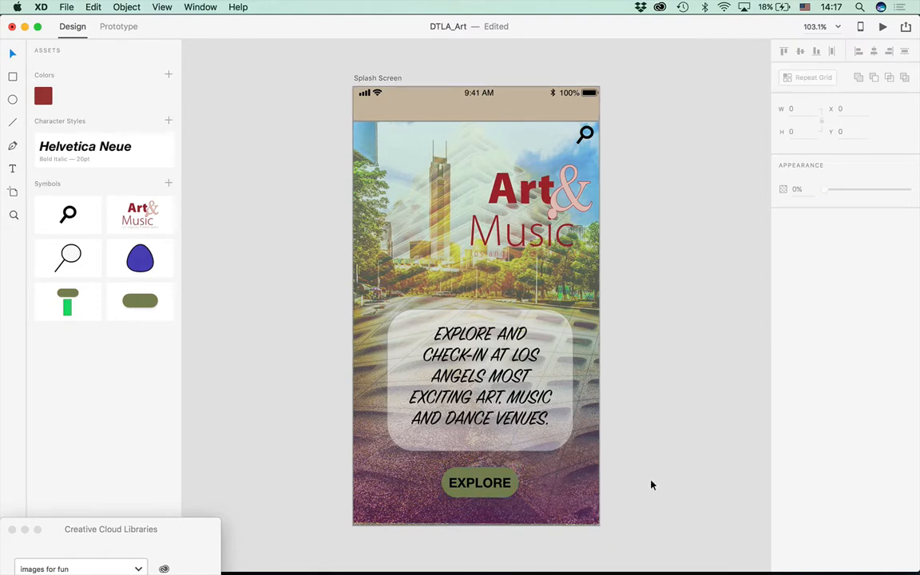
key("super+s")
Duplicate the Splash Screen artboard and place the copy diagonally below the original at X 512, Y 726
key("super+minus")
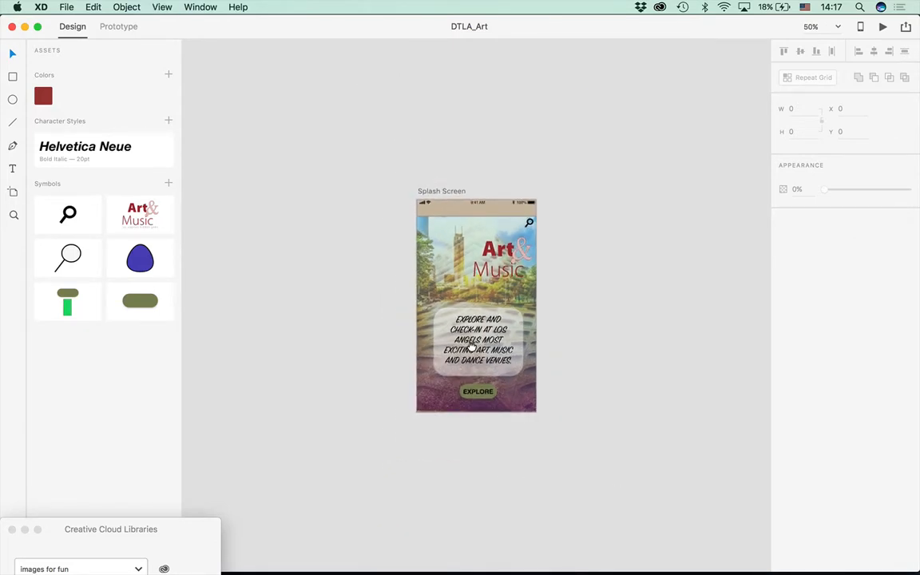
scroll(428, 313, "right", 5)
scroll(428, 313, "down", 2)
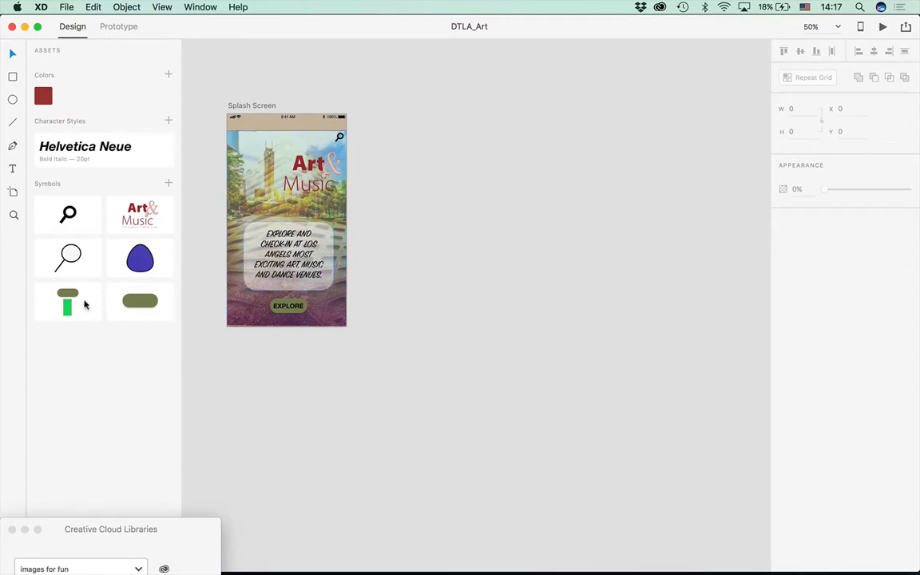
left_click(12, 193)
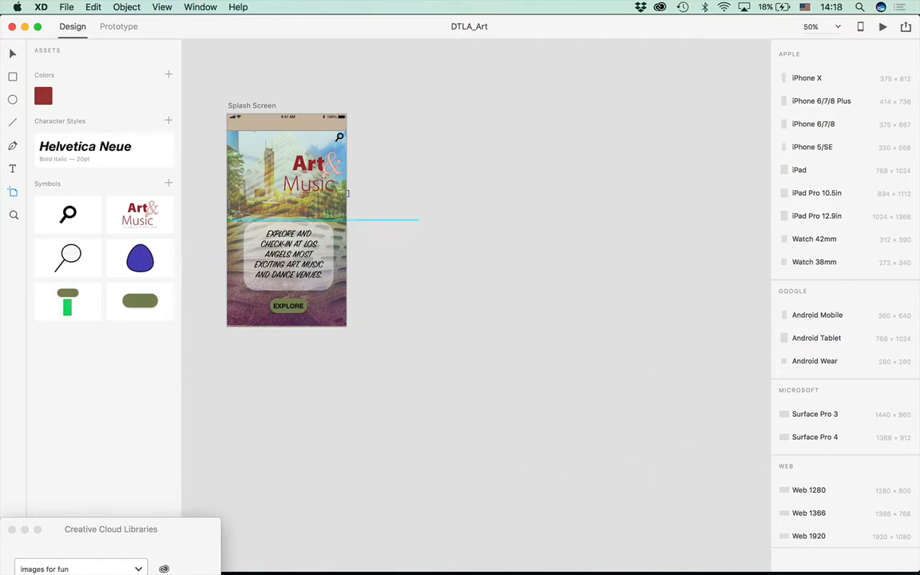
left_click(246, 107)
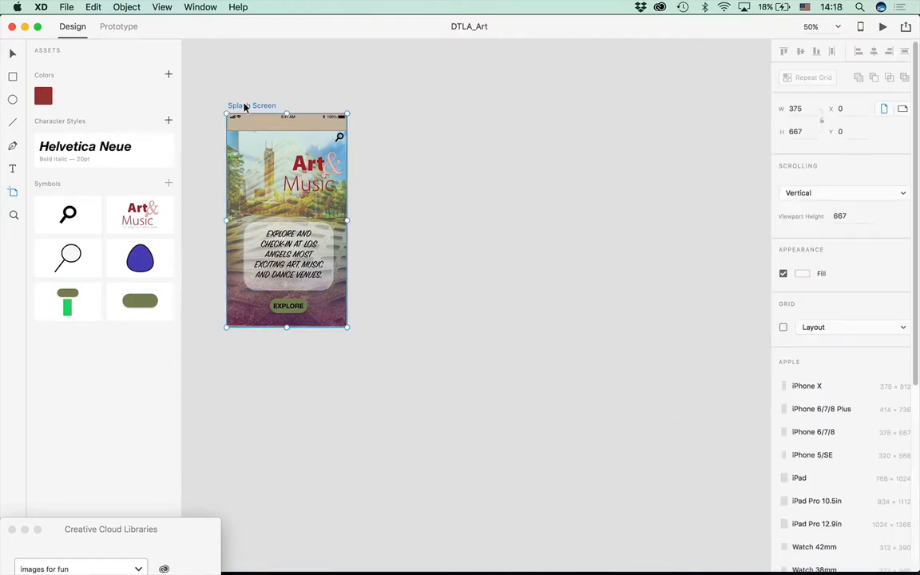
left_click_drag(245, 107, 408, 340)
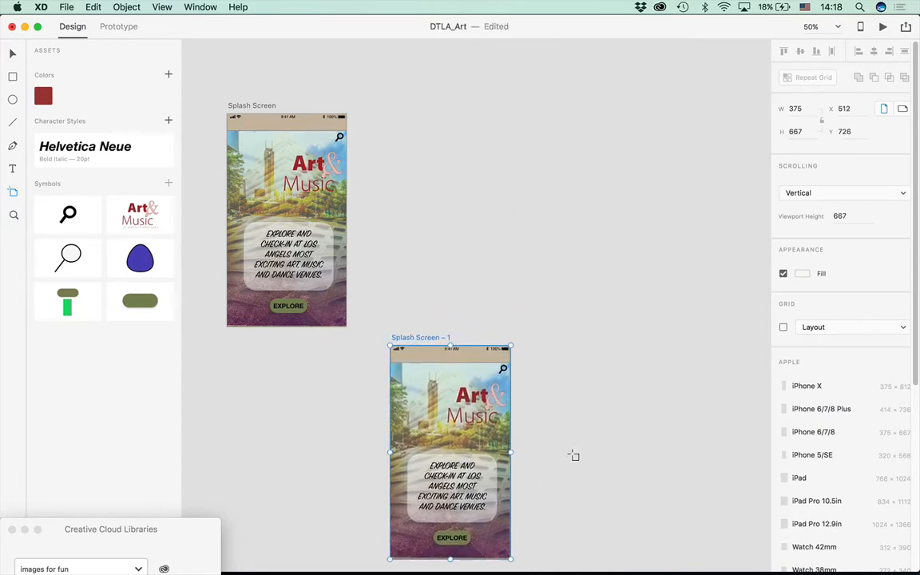
left_click_drag(554, 490, 532, 368)
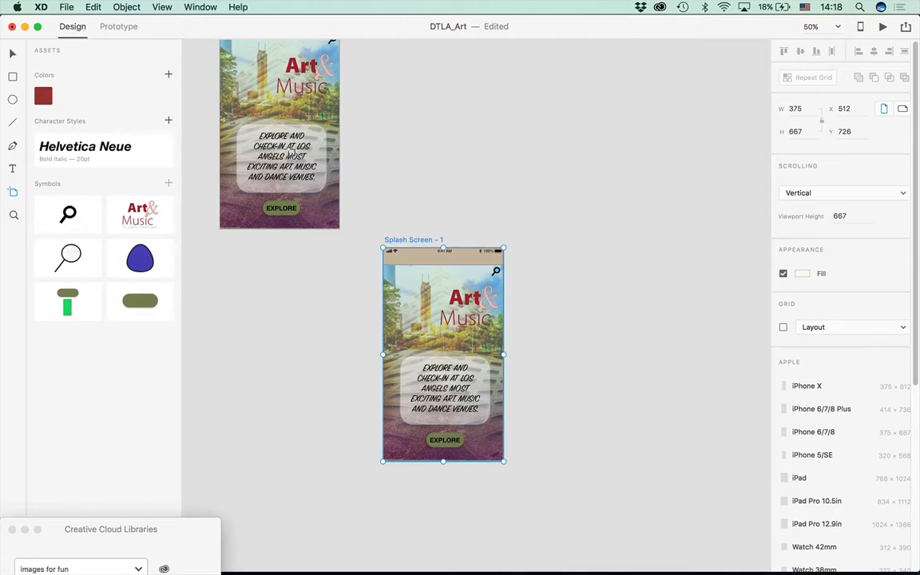
Check the artboard names and layout in the Art in La_linked document, and return to DTLA_Art
double_click(402, 240)
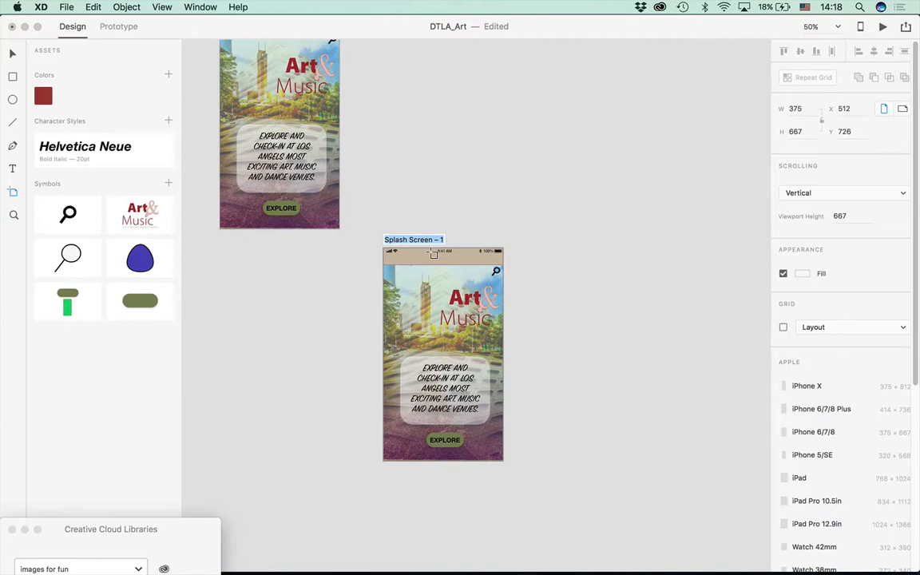
left_click(192, 7)
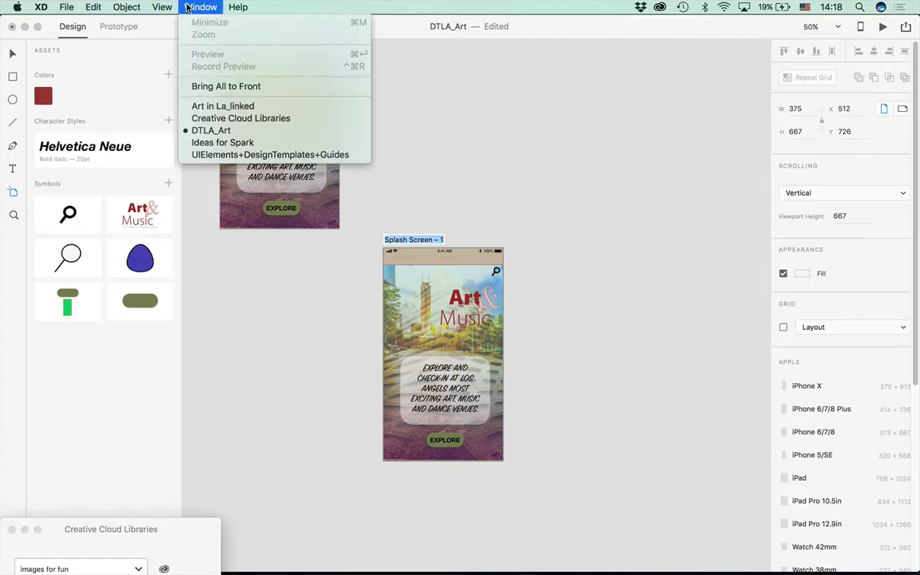
left_click(195, 106)
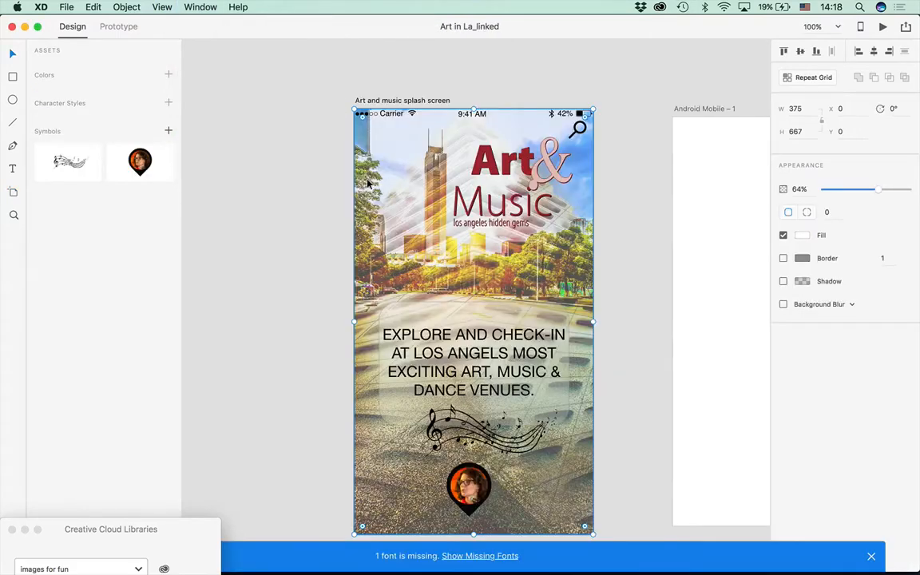
left_click_drag(496, 465, 403, 175)
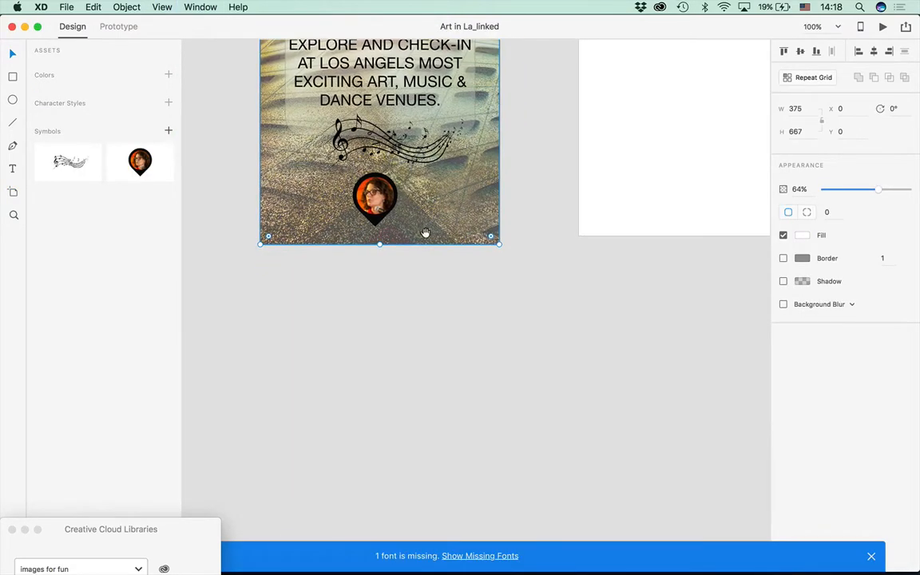
left_click_drag(465, 439, 426, 81)
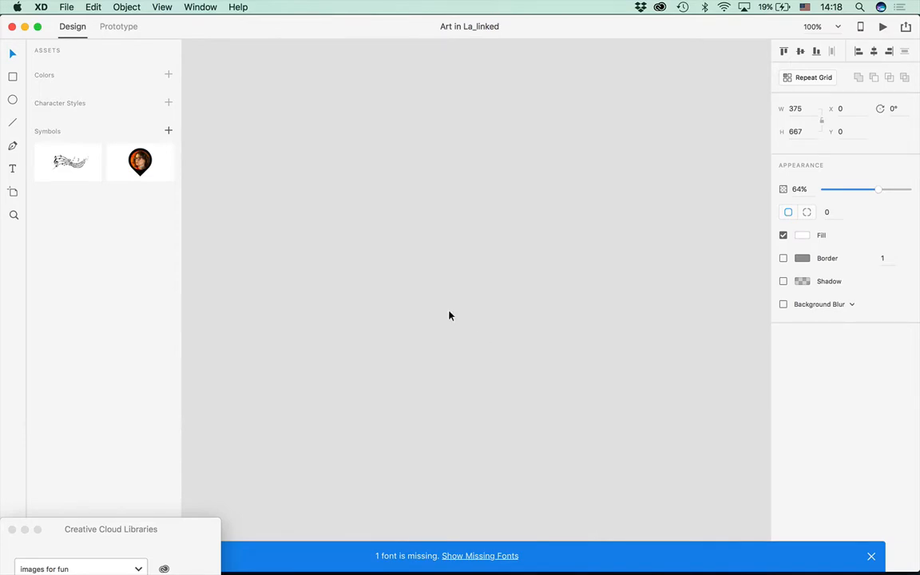
key("super+0")
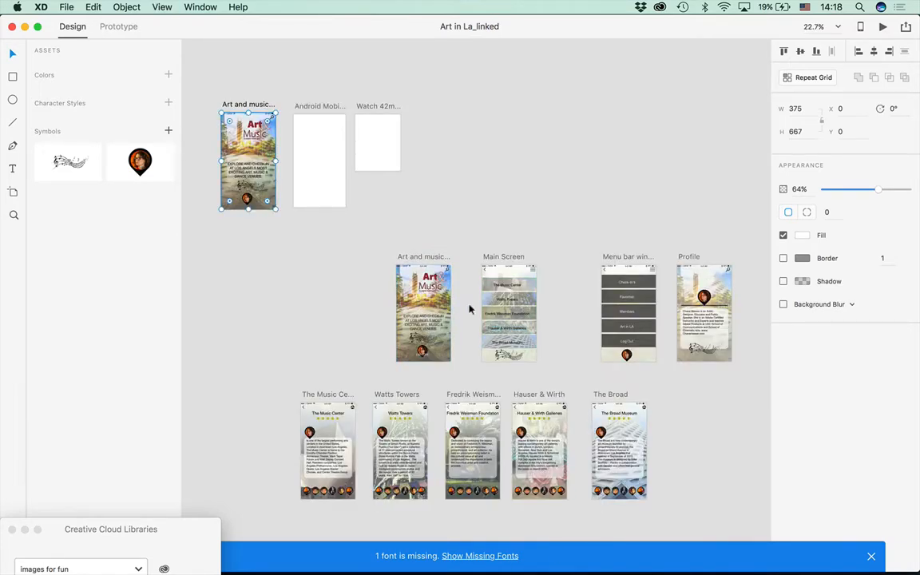
left_click(195, 7)
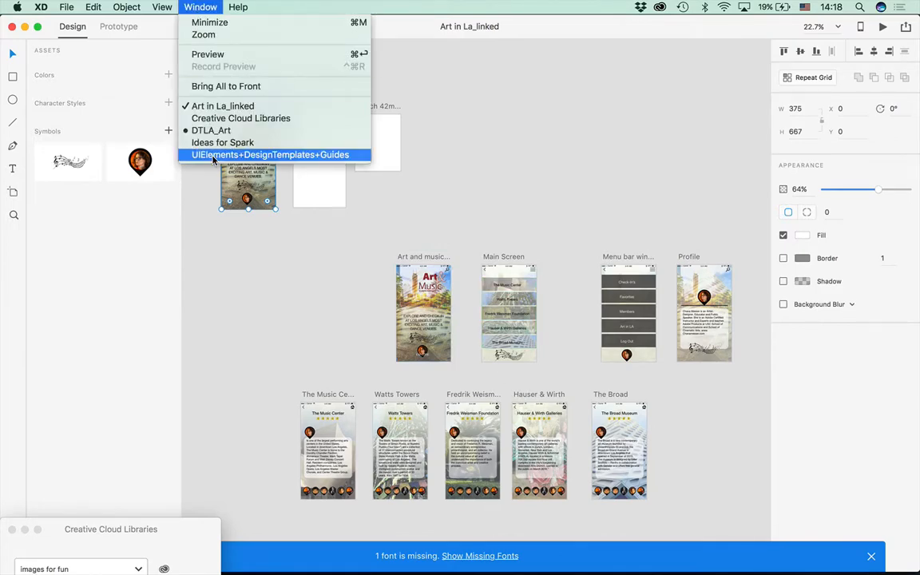
left_click(211, 130)
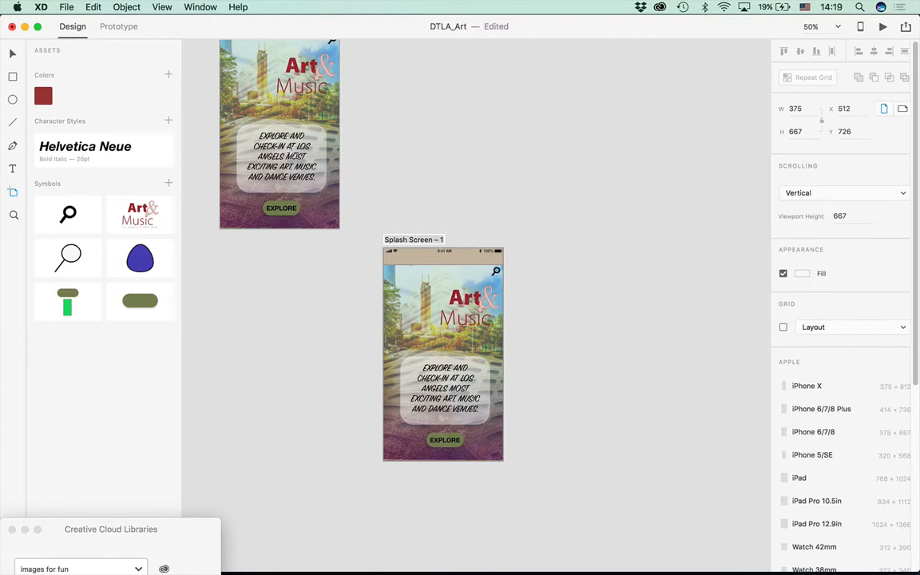
Rename the duplicated splash artboard as Main Screen
left_click(12, 53)
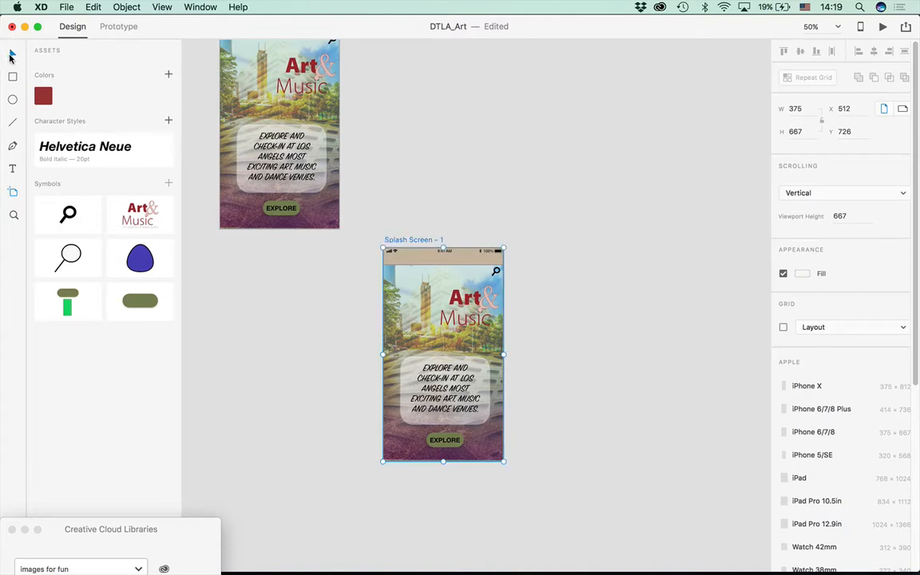
left_click(530, 387)
left_click_drag(352, 483, 524, 210)
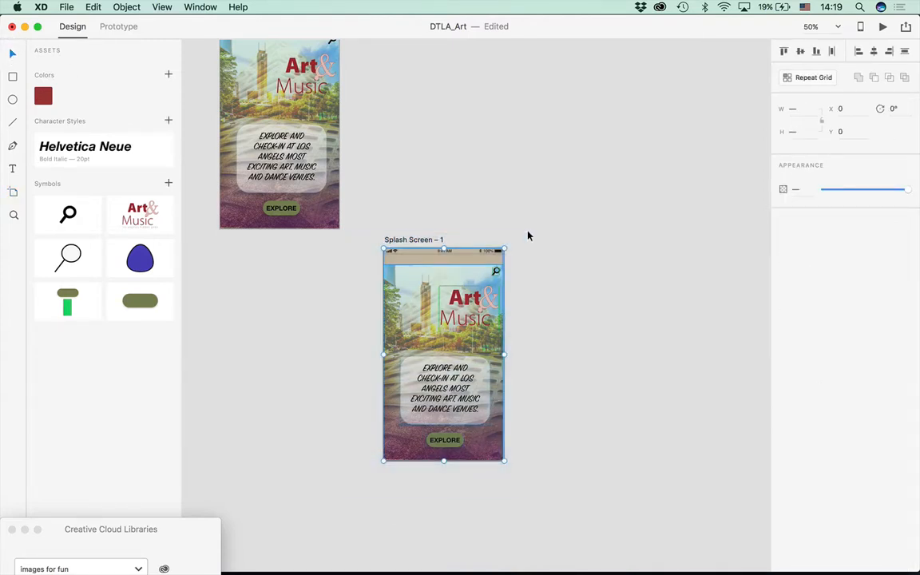
double_click(426, 240)
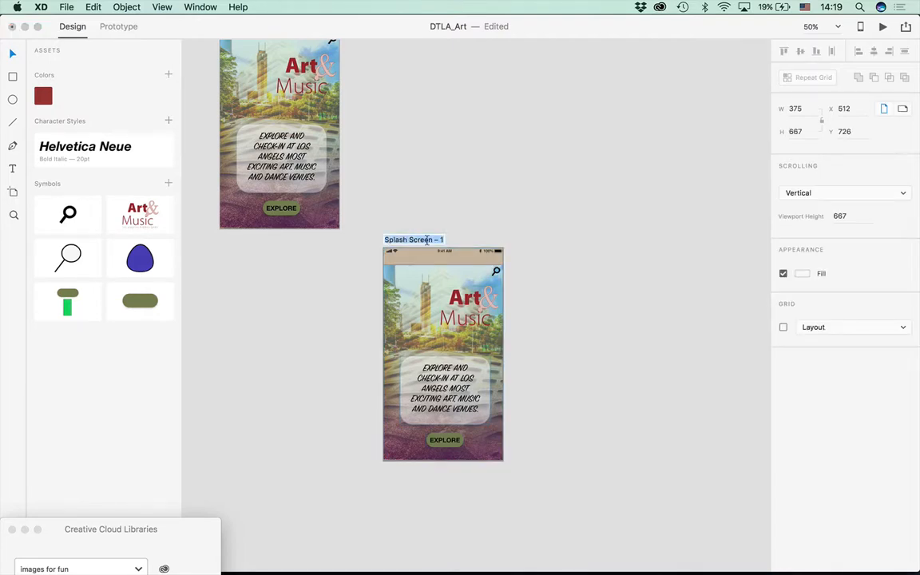
type("Main Screen")
key("Return")
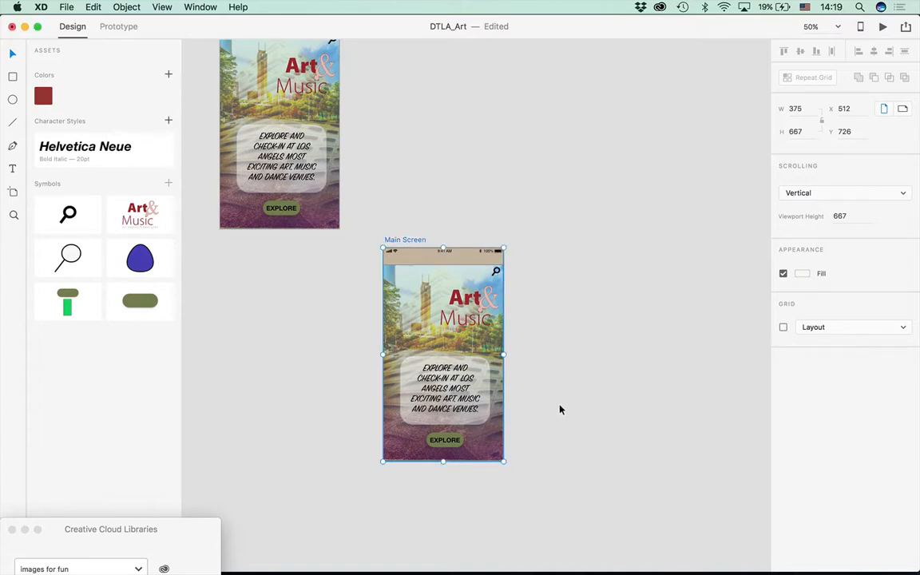
Delete the intro text panel and the Art & Music logo from the Main Screen artboard
key("super+3")
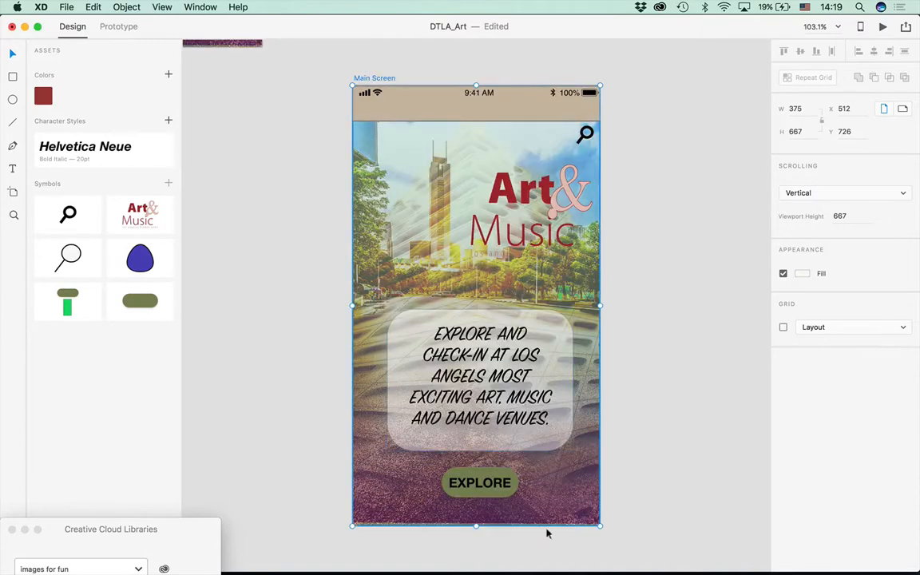
left_click(276, 436)
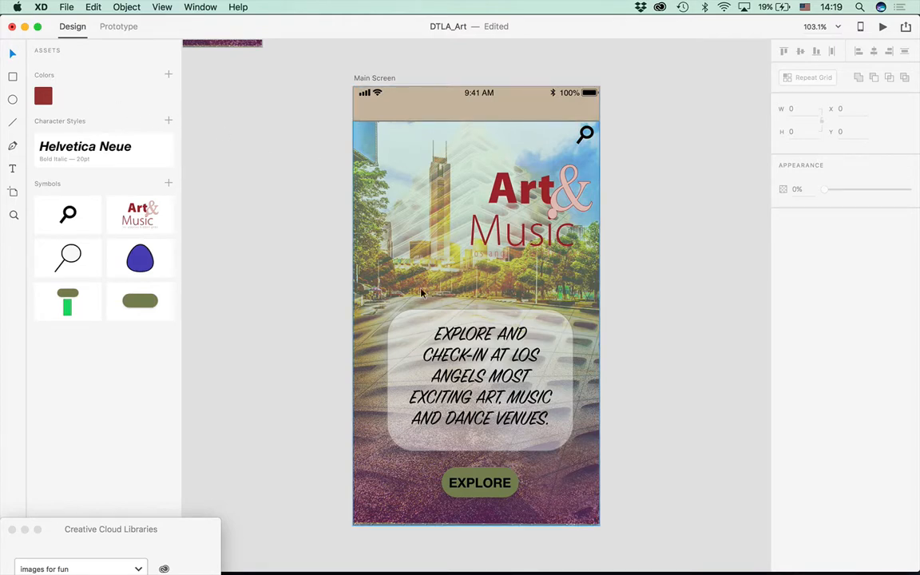
left_click(445, 392)
key("BackSpace")
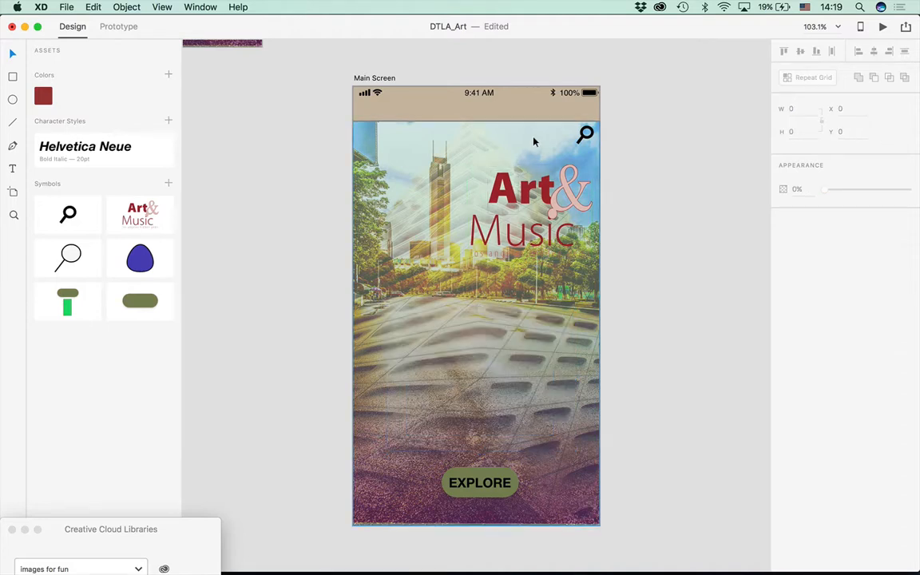
left_click(524, 206)
left_click(517, 205)
key("BackSpace")
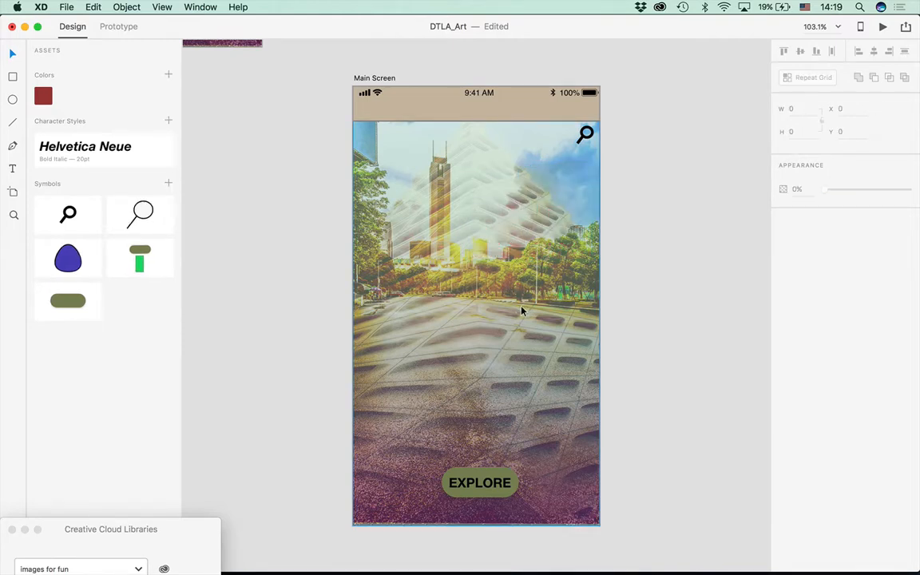
Lower the opacity of the Main Screen's background photo to 12% and deselect it
left_click(548, 384)
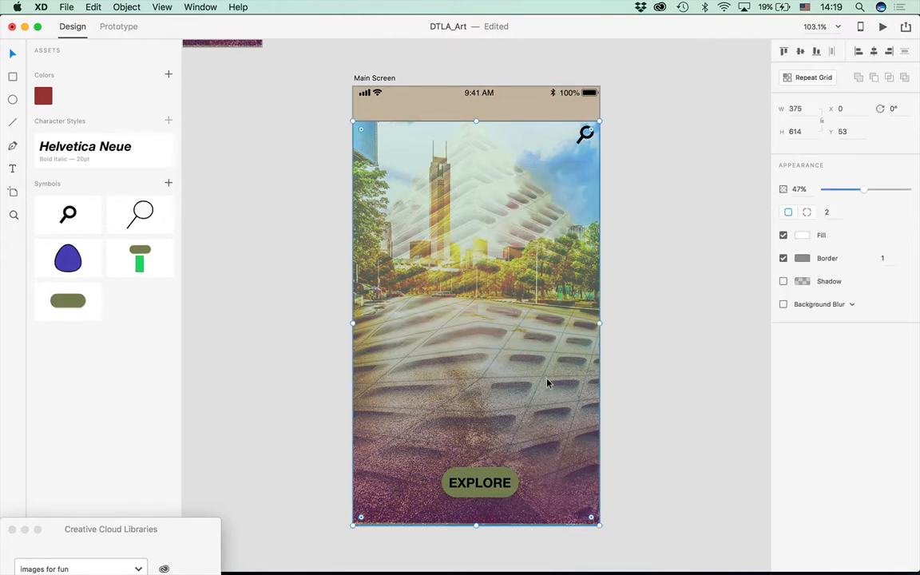
left_click_drag(863, 190, 836, 190)
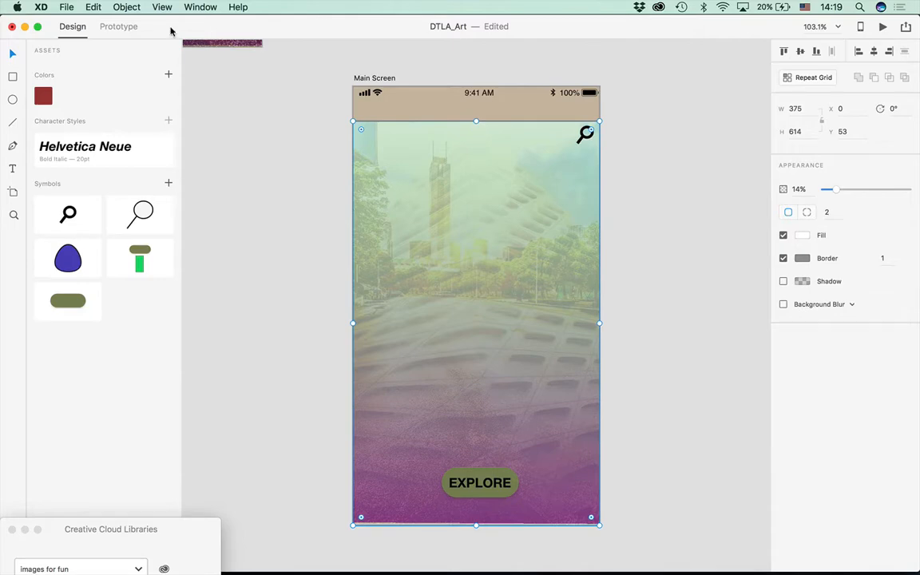
left_click(118, 5)
left_click(122, 6)
mouse_move(830, 191)
left_mouse_down()
mouse_move(918, 195)
mouse_move(833, 193)
left_mouse_up()
left_click_drag(833, 193, 833, 196)
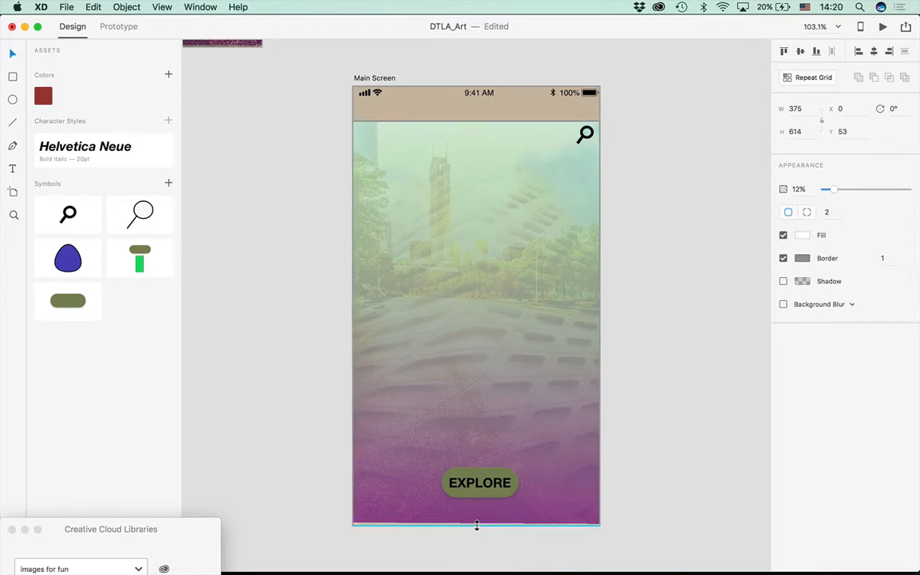
left_click(447, 513)
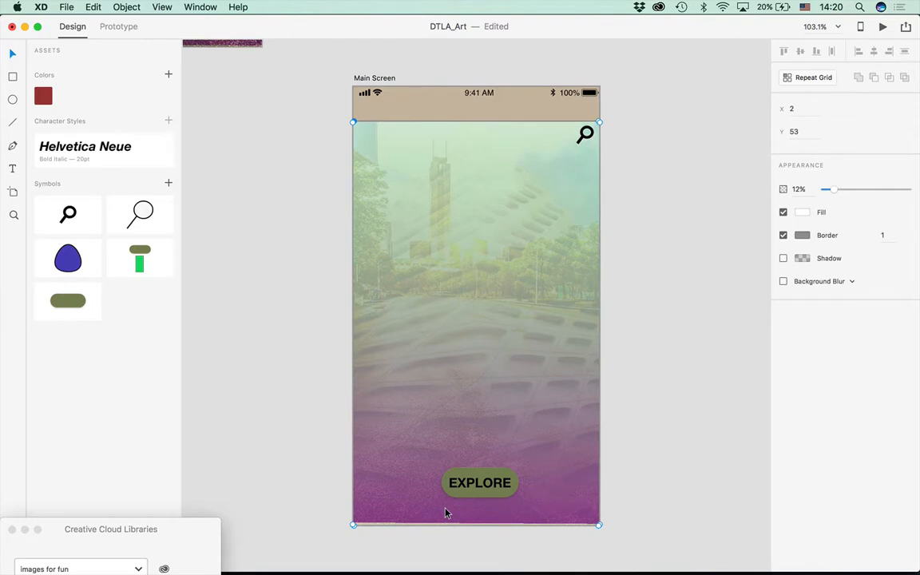
left_click(445, 513)
left_click(624, 508)
left_click(667, 375)
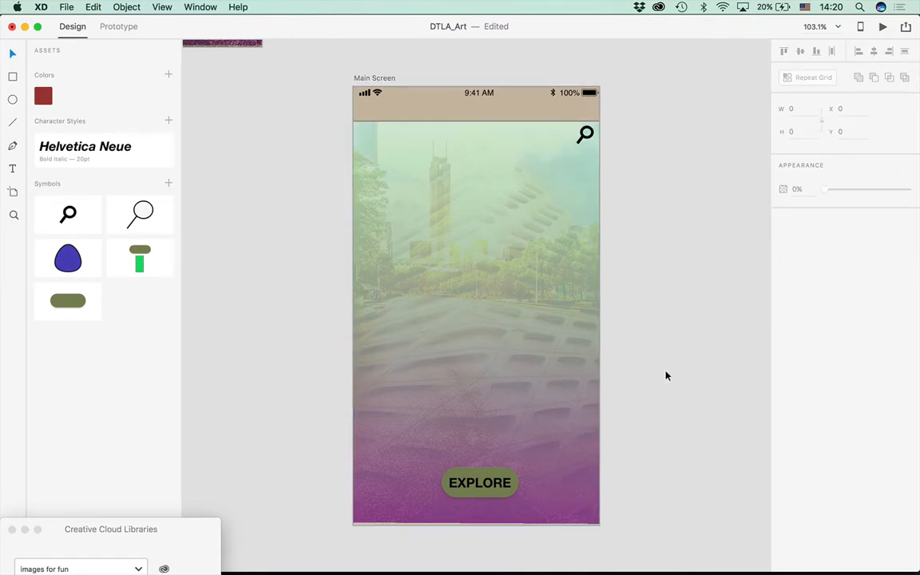
Delete the search icon and the EXPLORE button from the Main Screen artboard
left_click(584, 135)
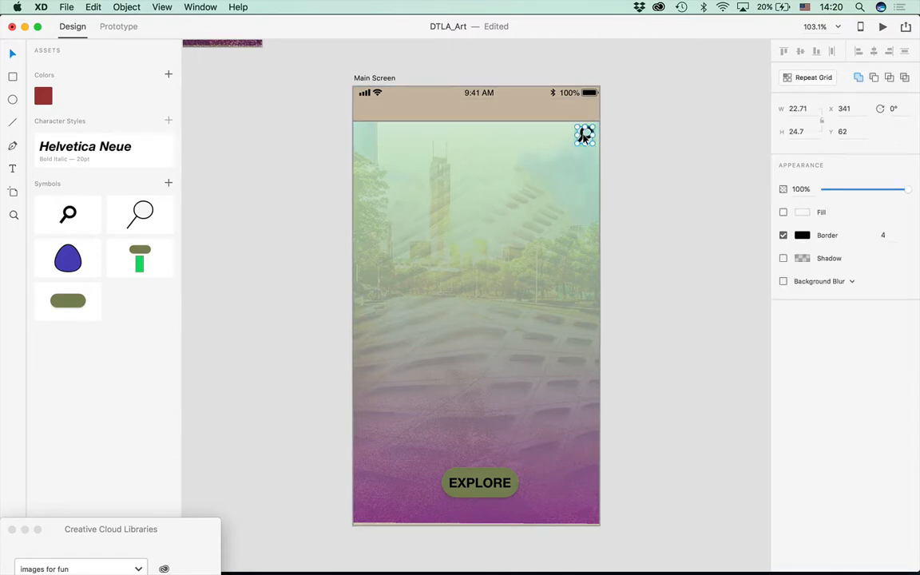
key("Delete")
left_click(491, 497)
key("Delete")
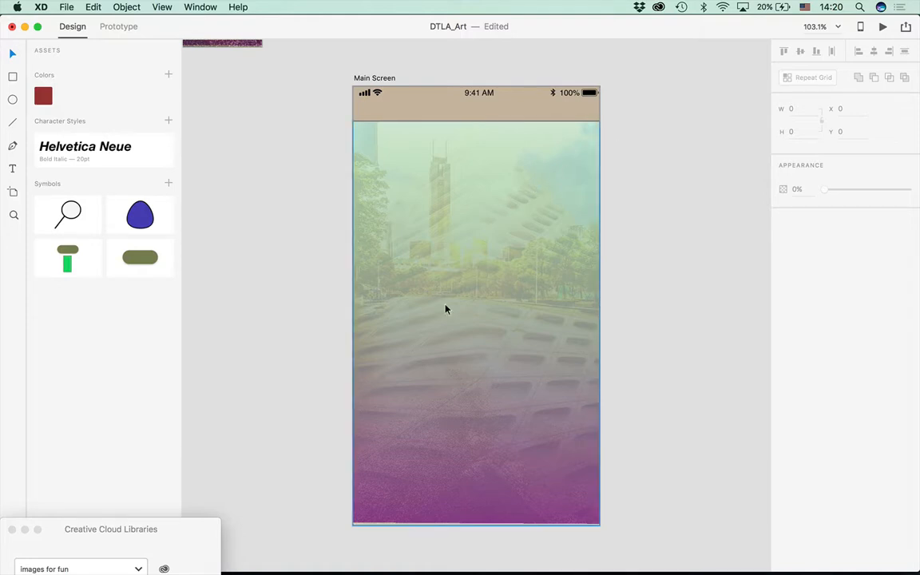
Switch to the UIElements+DesignTemplates+Guides document and examine its iOS control, search bar, toolbar and navigation bar elements
left_click(203, 6)
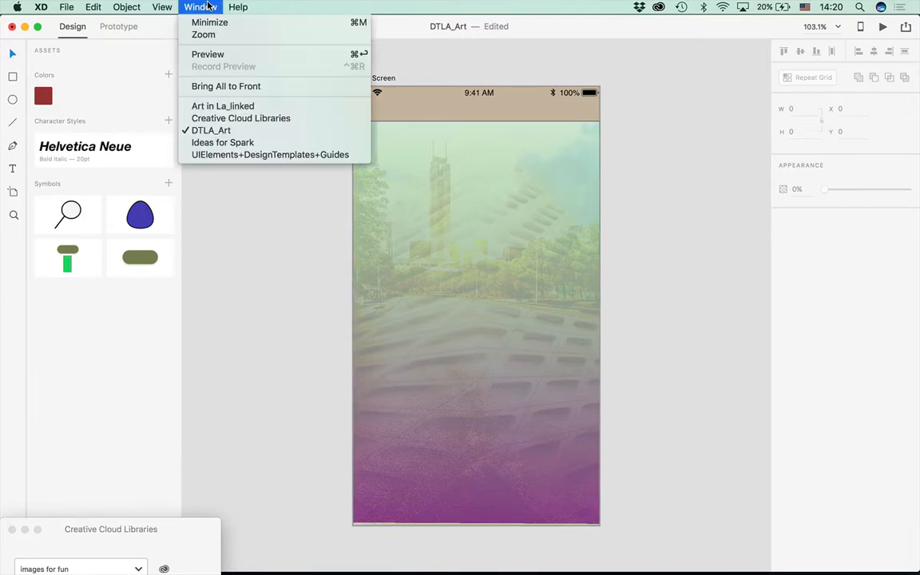
left_click(198, 155)
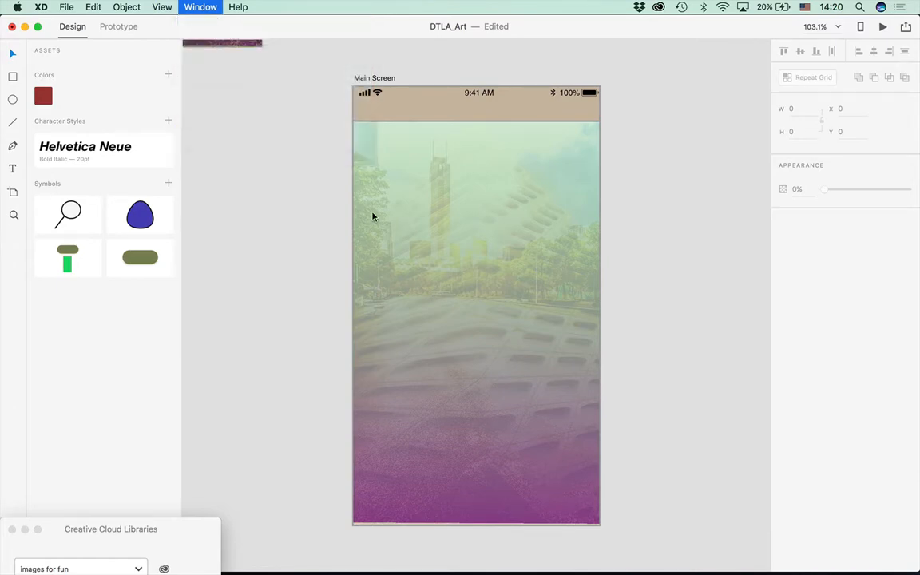
scroll(356, 386, "up", 10)
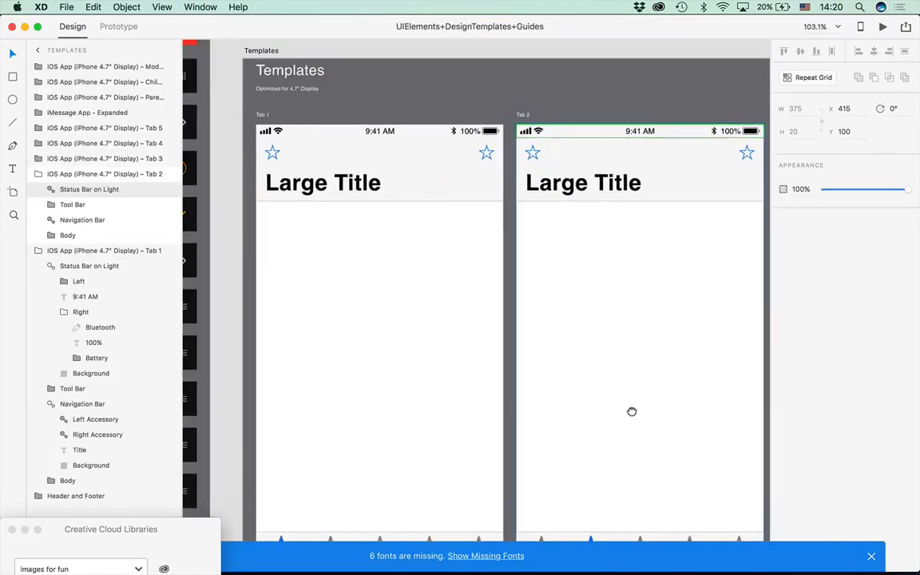
scroll(442, 362, "up", 15)
scroll(572, 368, "right", 10)
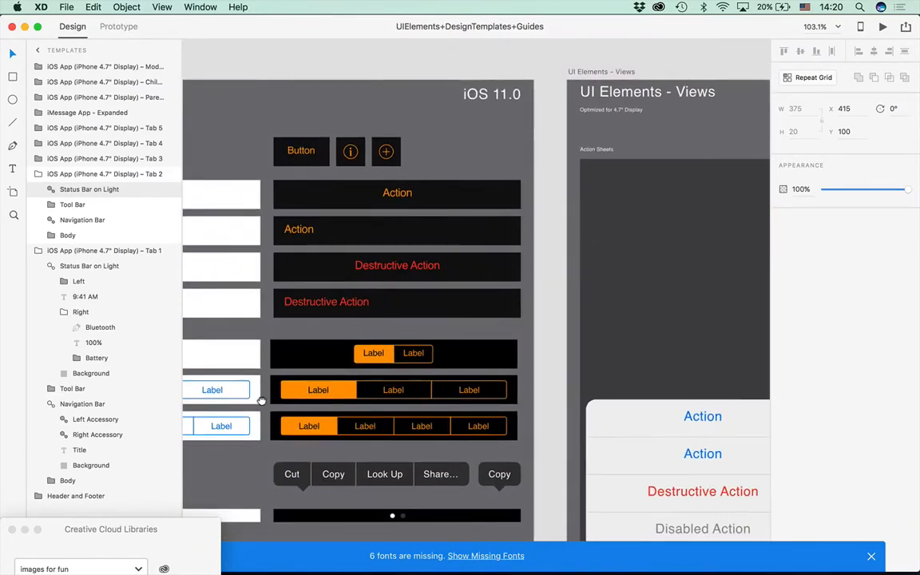
scroll(380, 352, "left", 15)
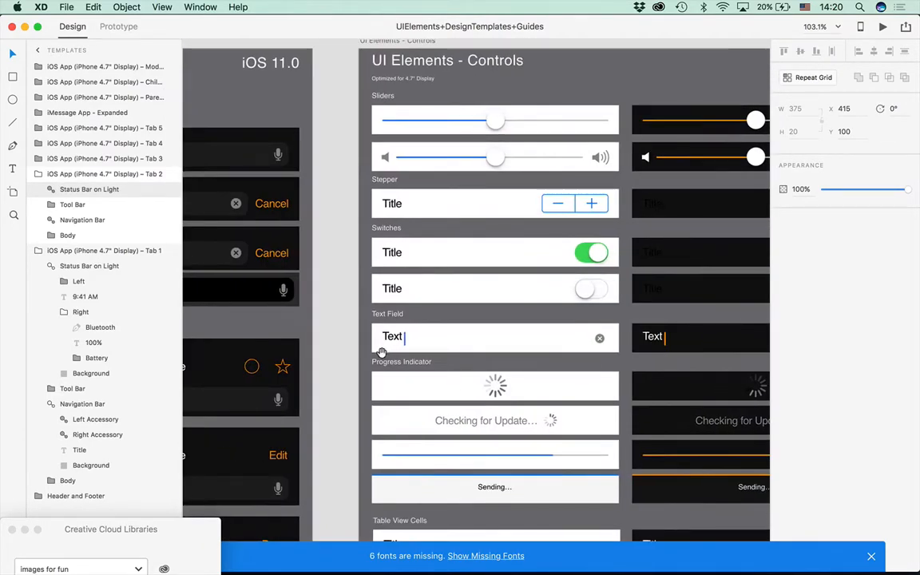
scroll(426, 336, "down", 5)
scroll(426, 335, "left", 15)
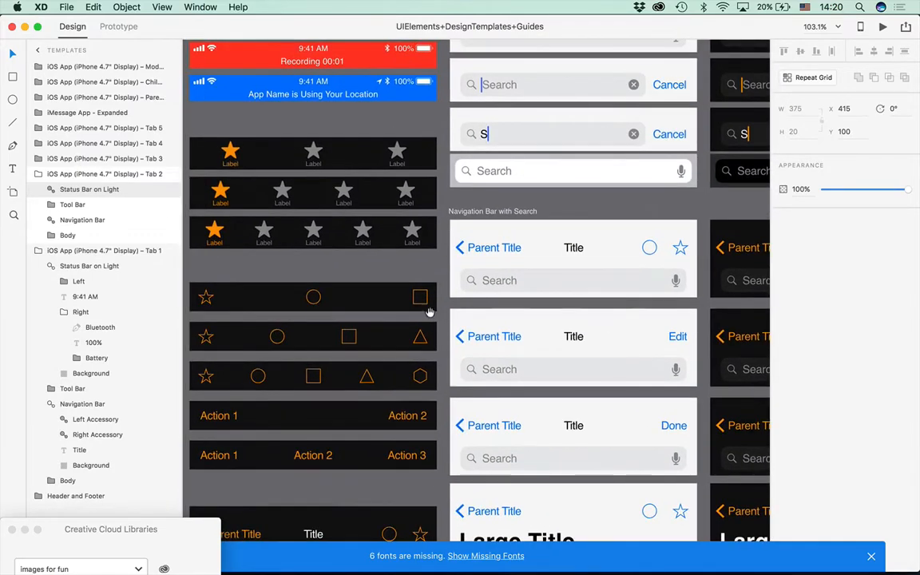
scroll(534, 325, "down", 5)
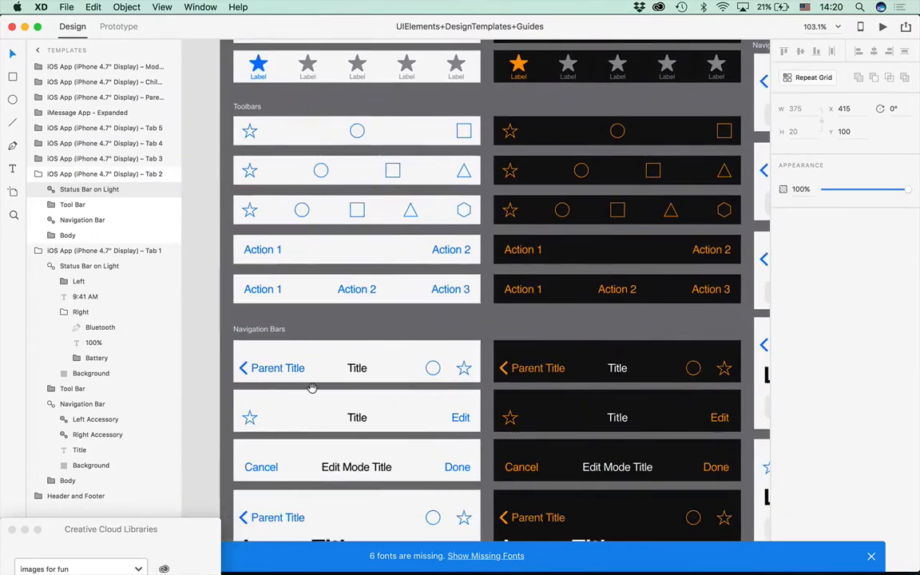
left_click_drag(312, 388, 347, 180)
left_click_drag(378, 459, 541, 506)
left_click_drag(416, 483, 382, 225)
scroll(463, 435, "down", 10)
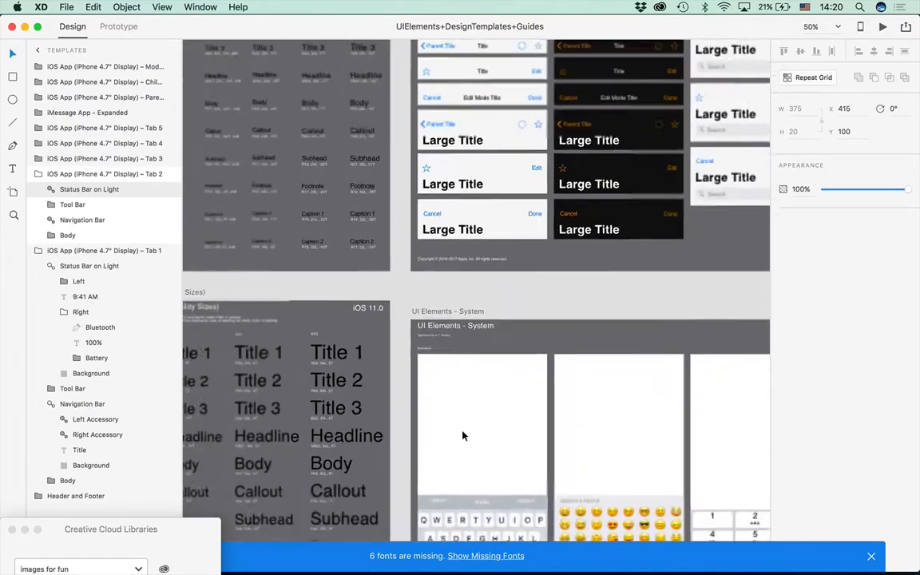
Survey all the UI kit's artboards, and examine the alerts, table view cells, buttons and segmented controls up close
scroll(462, 434, "down", 3)
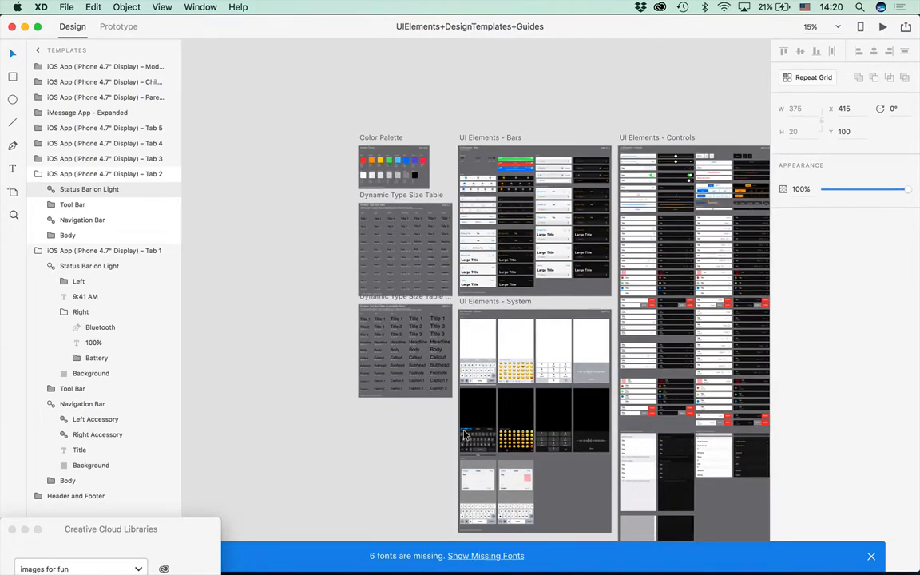
scroll(530, 402, "right", 10)
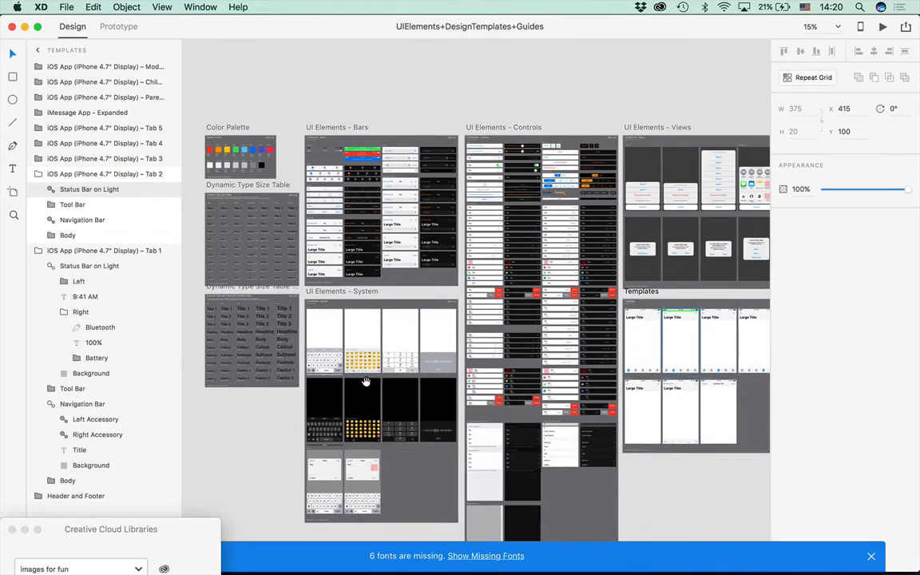
scroll(477, 415, "up", 2)
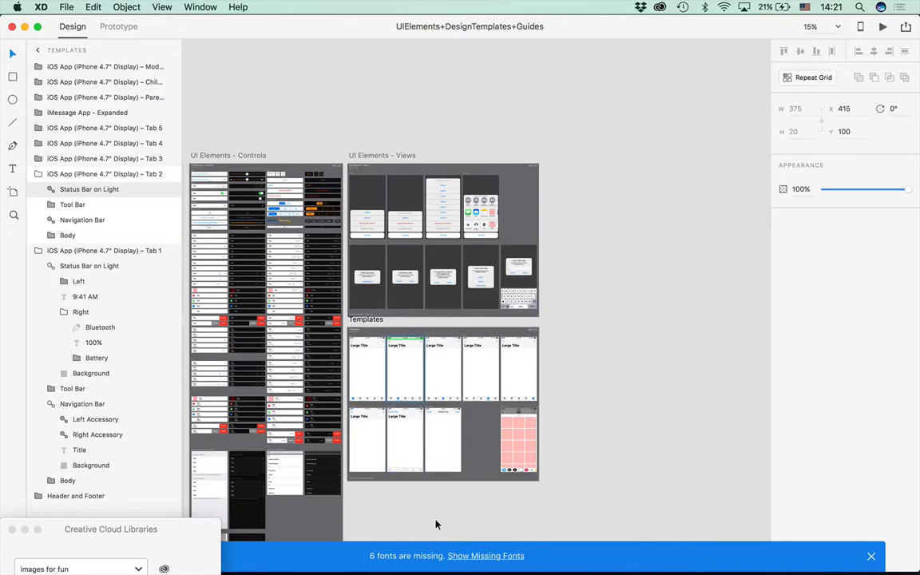
scroll(436, 525, "up", 5)
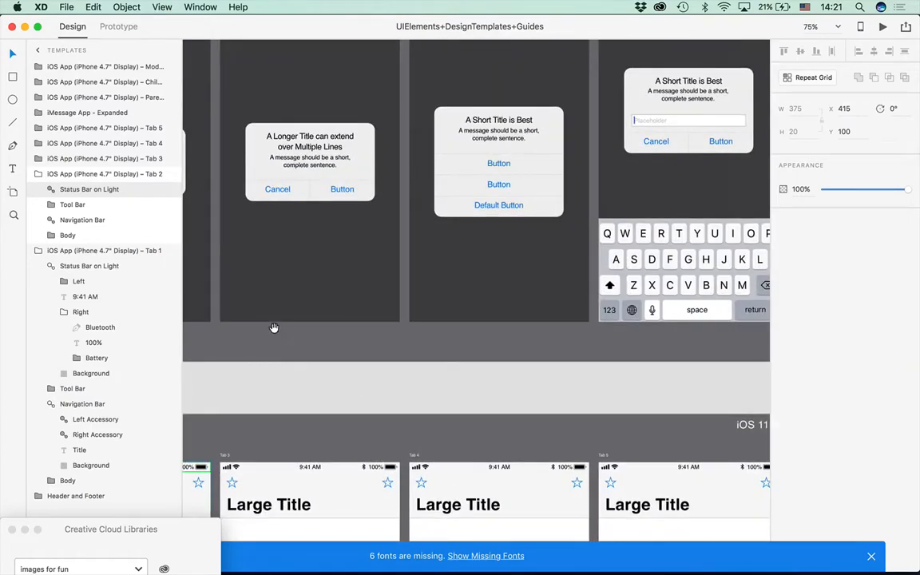
left_click_drag(275, 328, 668, 353)
left_click_drag(431, 369, 905, 485)
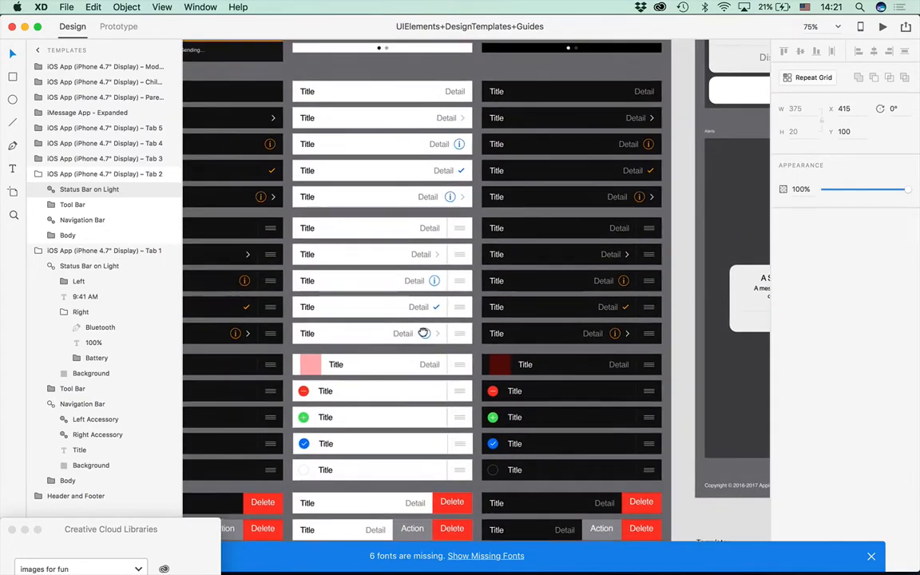
scroll(412, 330, "up", 5)
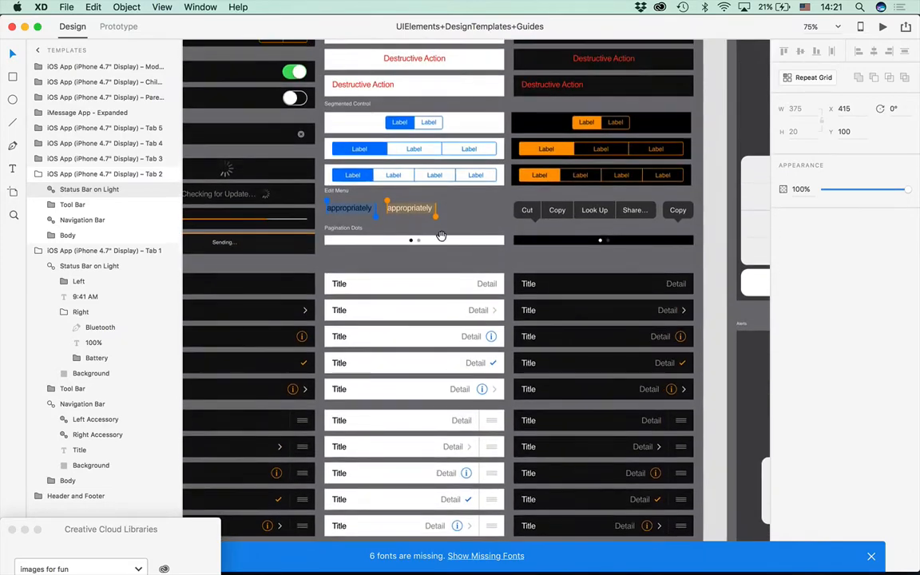
scroll(442, 241, "up", 5)
scroll(421, 295, "left", 6)
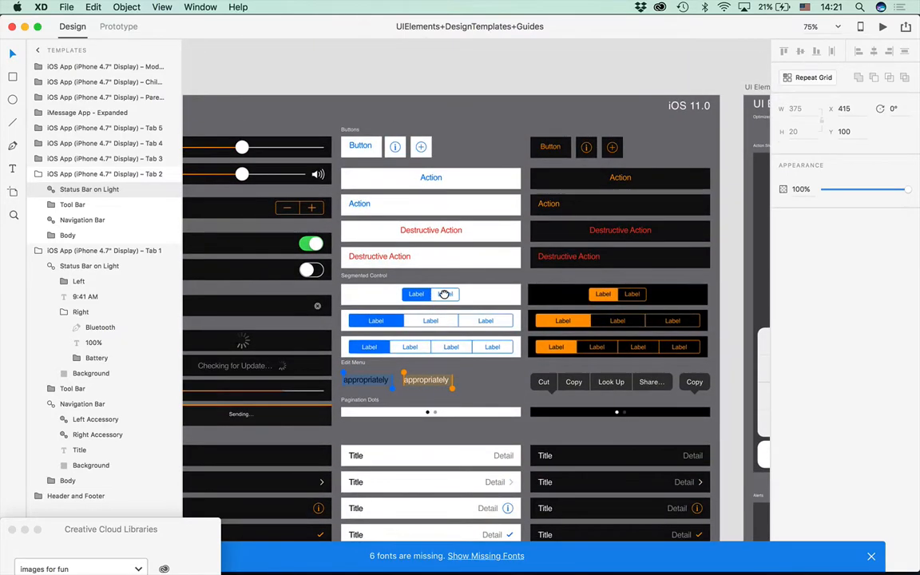
scroll(551, 239, "down", 3)
scroll(519, 190, "down", 2)
scroll(519, 190, "left", 1)
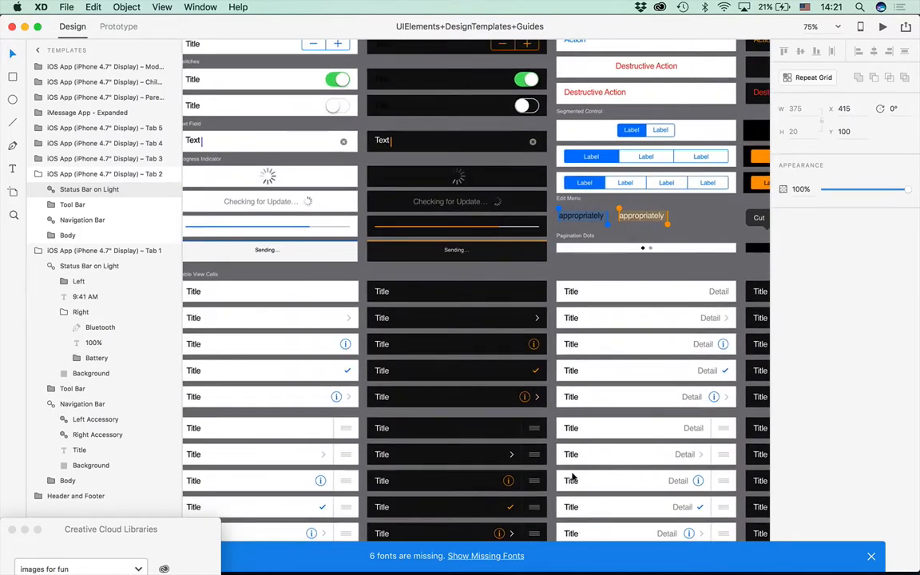
Return to the DTLA_Art document and draw a diagonal line about 19 × 14 on the pasteboard beside the Main Screen artboard
mouse_move(542, 565)
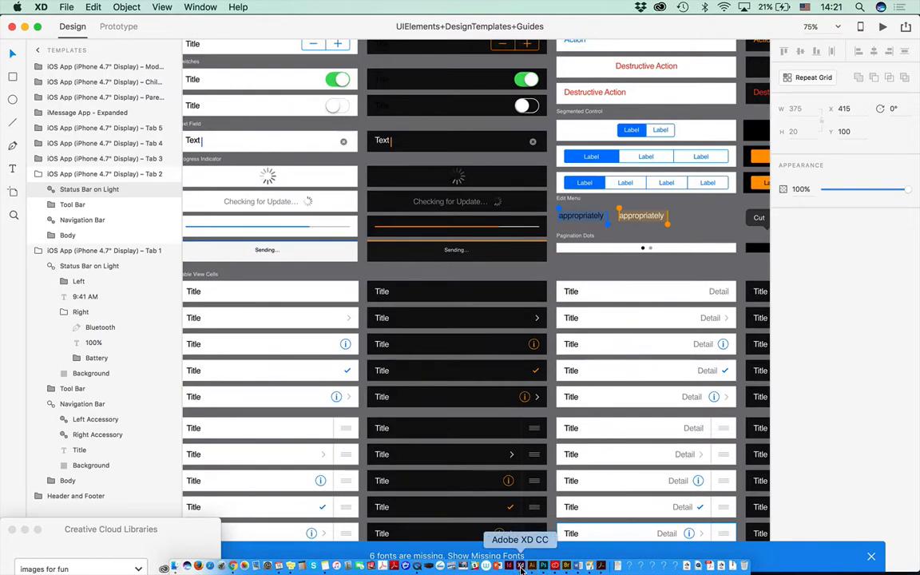
left_click(192, 8)
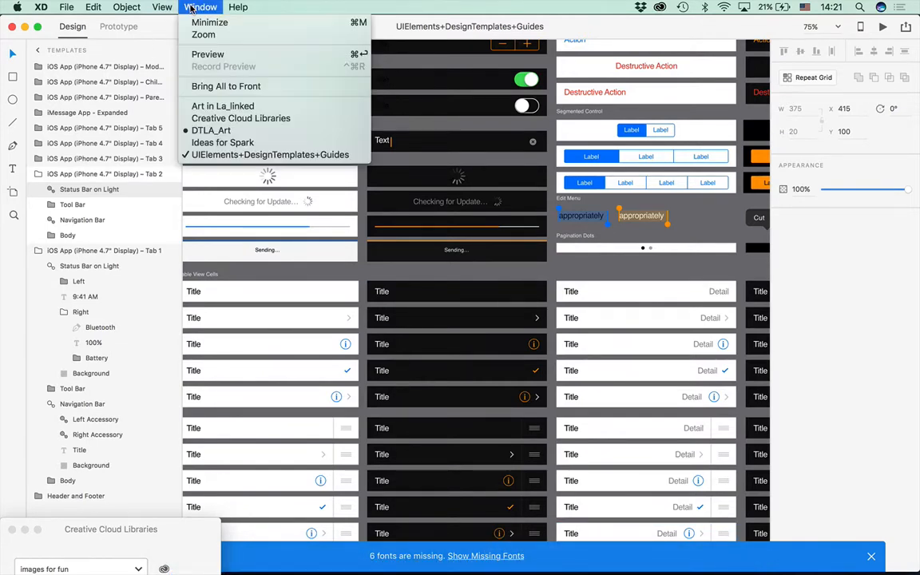
left_click(209, 130)
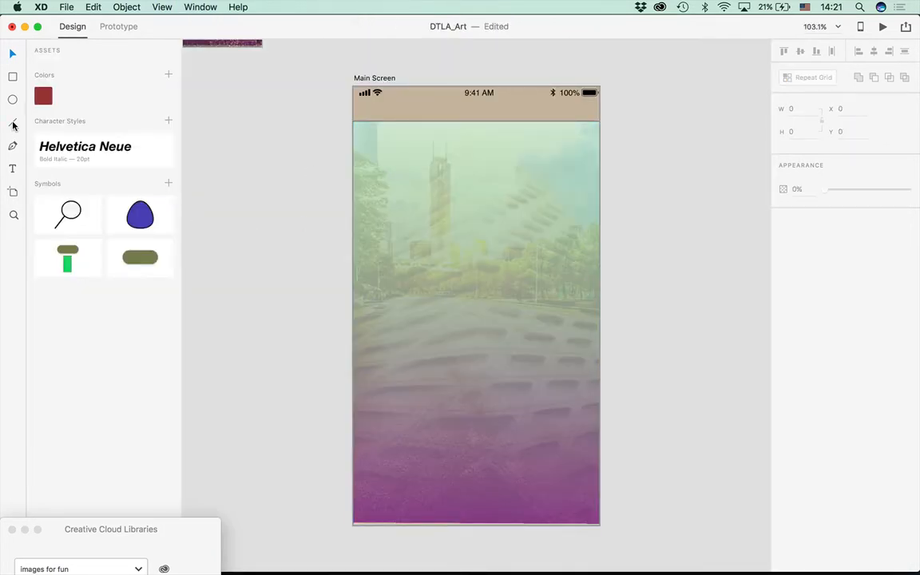
left_click_drag(299, 136, 290, 142)
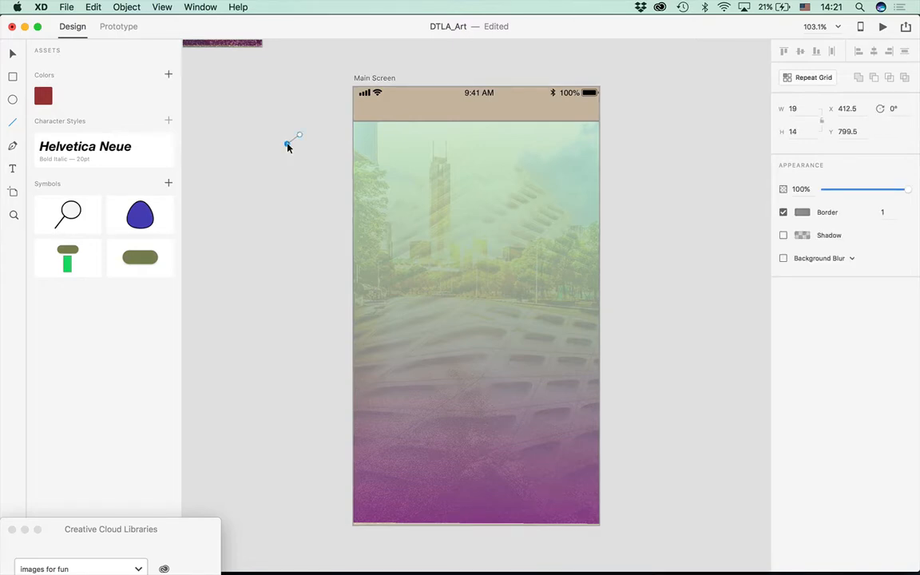
Give the diagonal line a near-black #050505 border with a thickness of 4
left_click(801, 212)
left_click(677, 288)
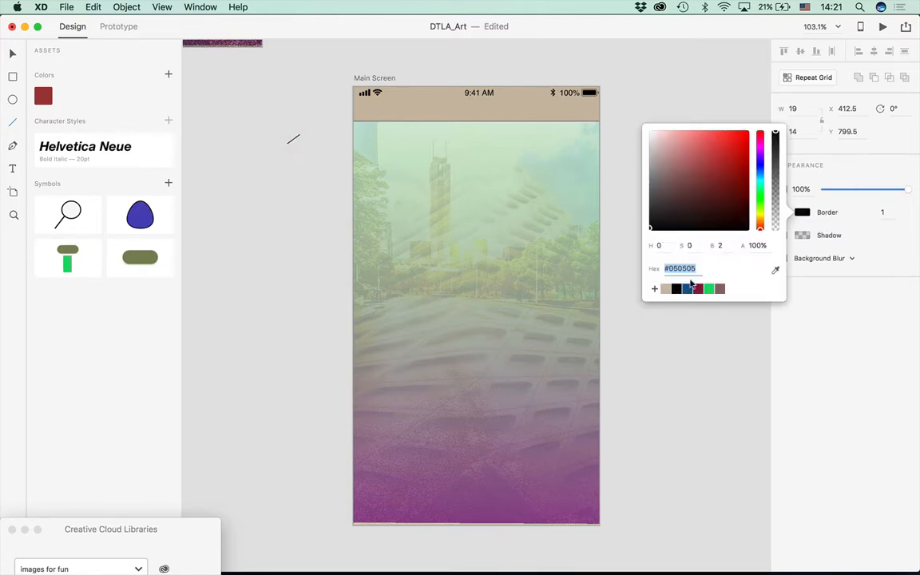
left_click(886, 212)
left_click(884, 212)
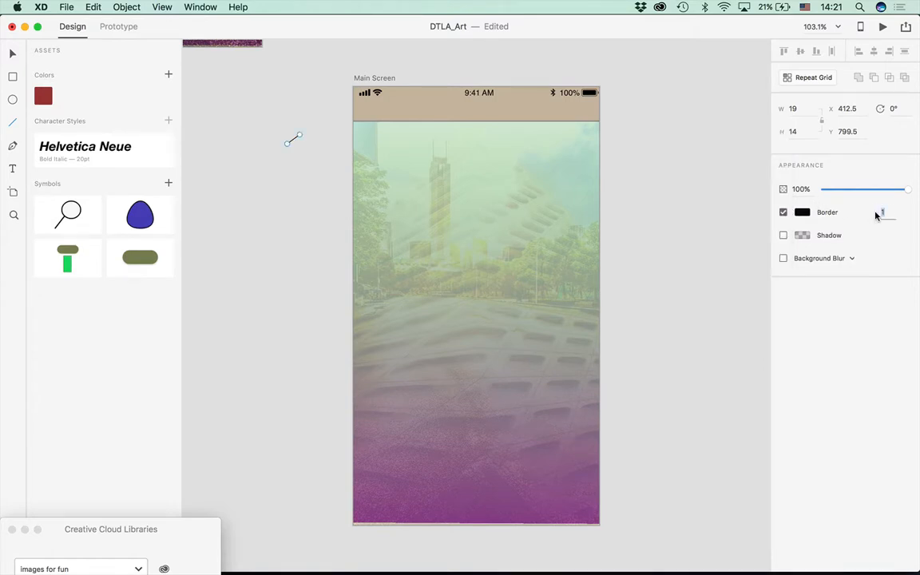
type("4")
key("Return")
left_click_drag(293, 145, 299, 171)
left_click_drag(889, 213, 858, 210)
key("BackSpace")
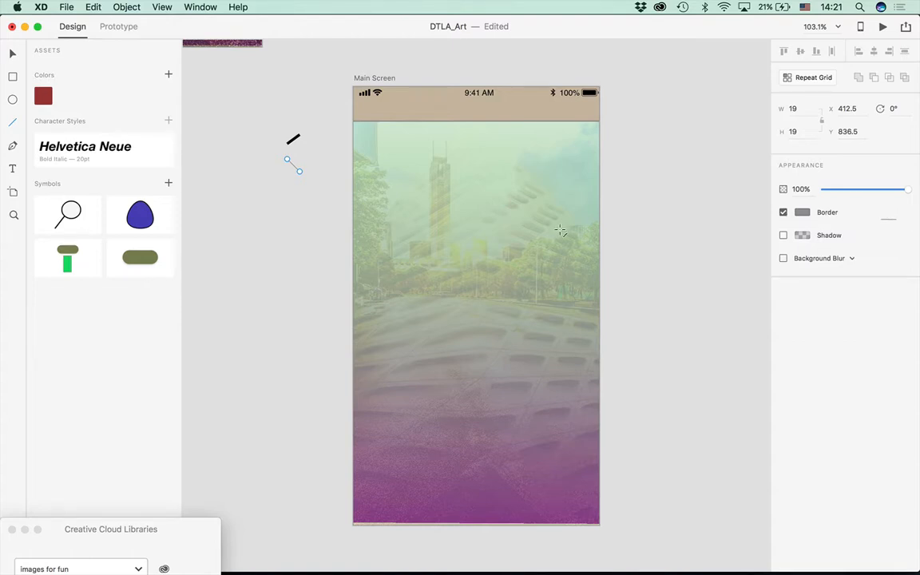
key("super+z")
left_click(290, 161)
left_click(294, 165)
left_click(292, 154)
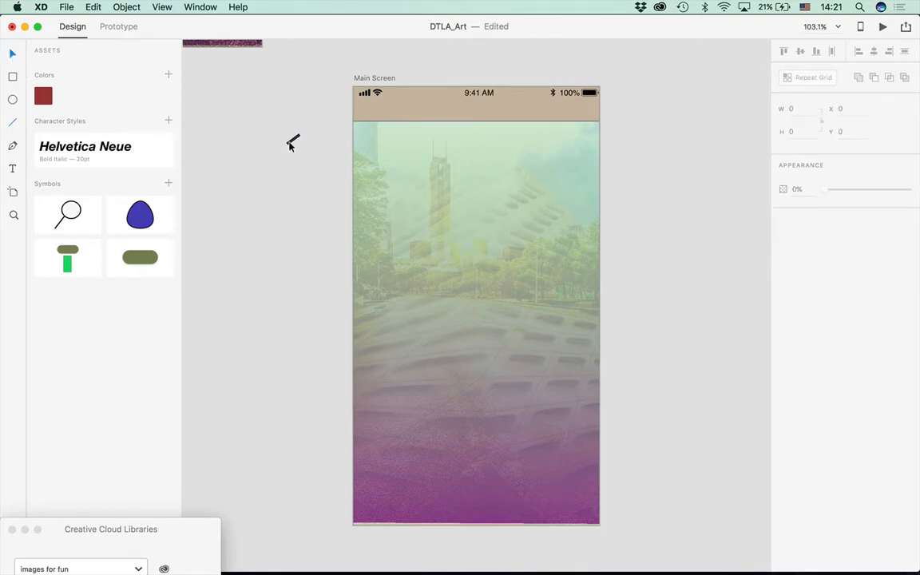
Duplicate the thick diagonal line just below the original
left_click(290, 145)
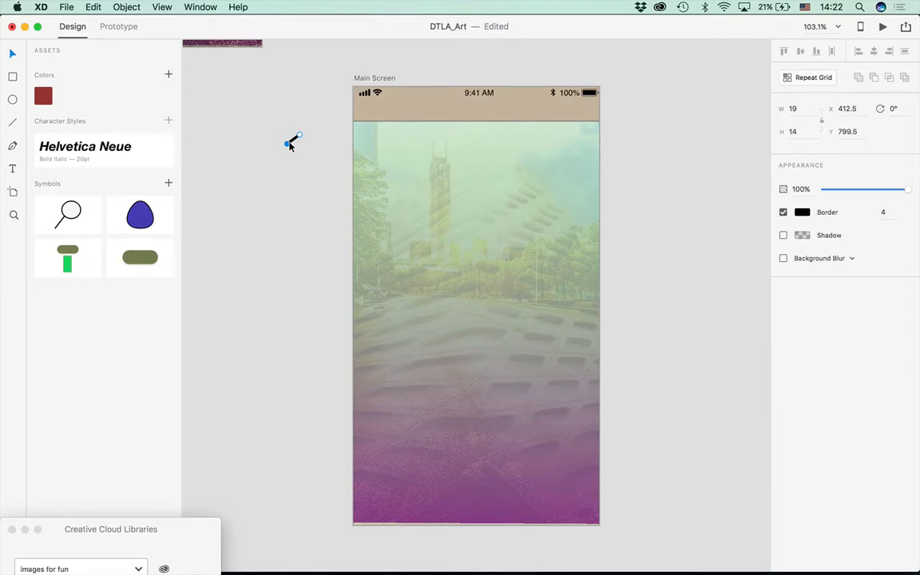
left_click_drag(292, 142, 294, 152, "alt")
left_click(122, 8)
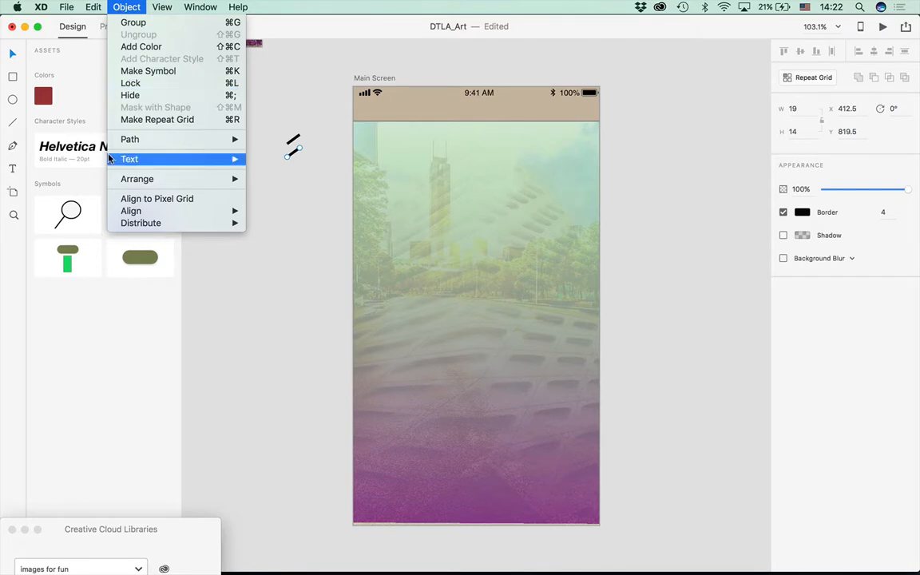
mouse_move(131, 225)
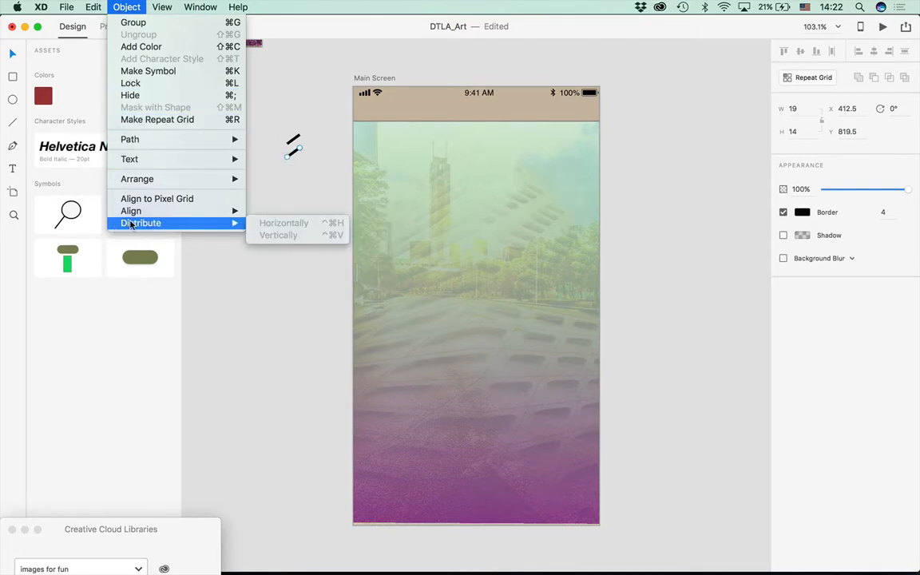
left_click(281, 186)
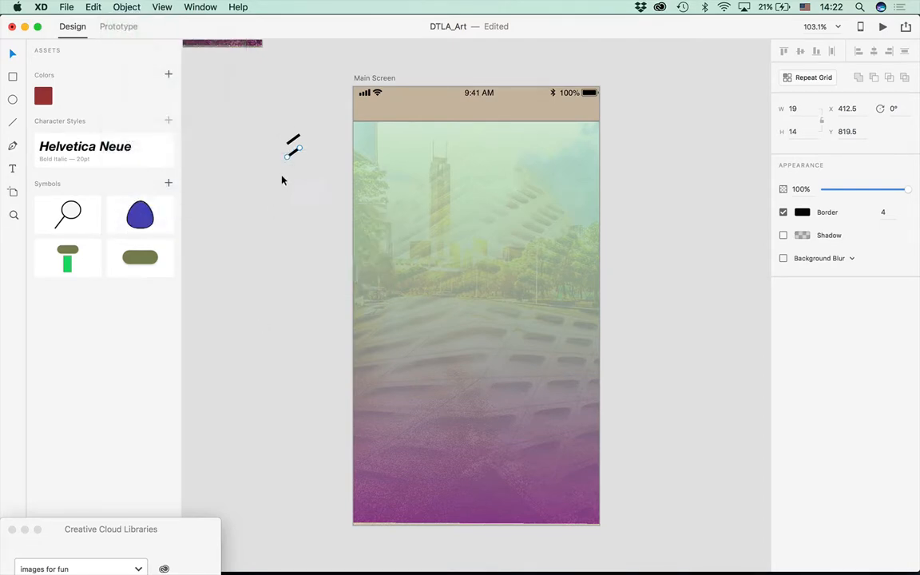
Reshape the lower line to about 22 × 10 and align its end with the upper line's lower end, forming a left-pointing arrowhead
key("super+2")
key("space")
left_click_drag(301, 145, 534, 388)
left_click(334, 261)
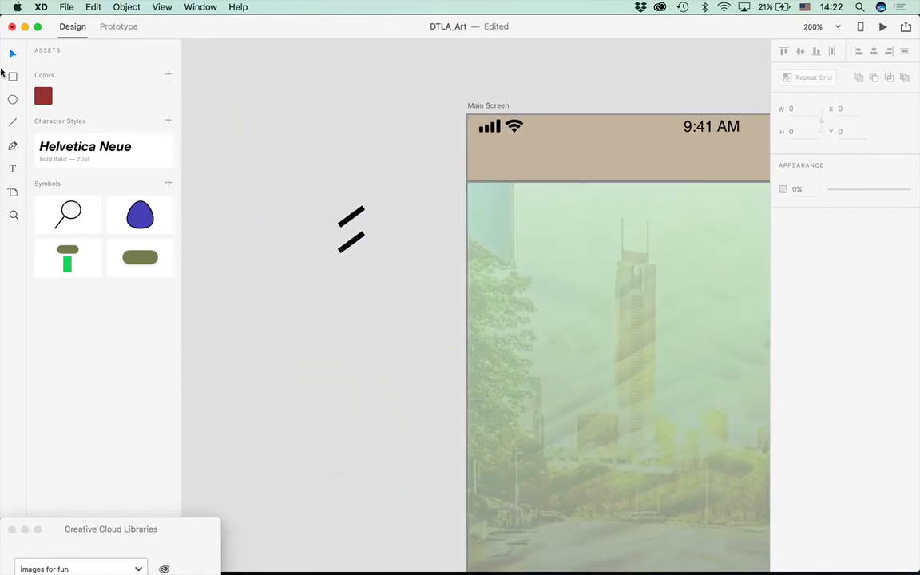
left_click(360, 238)
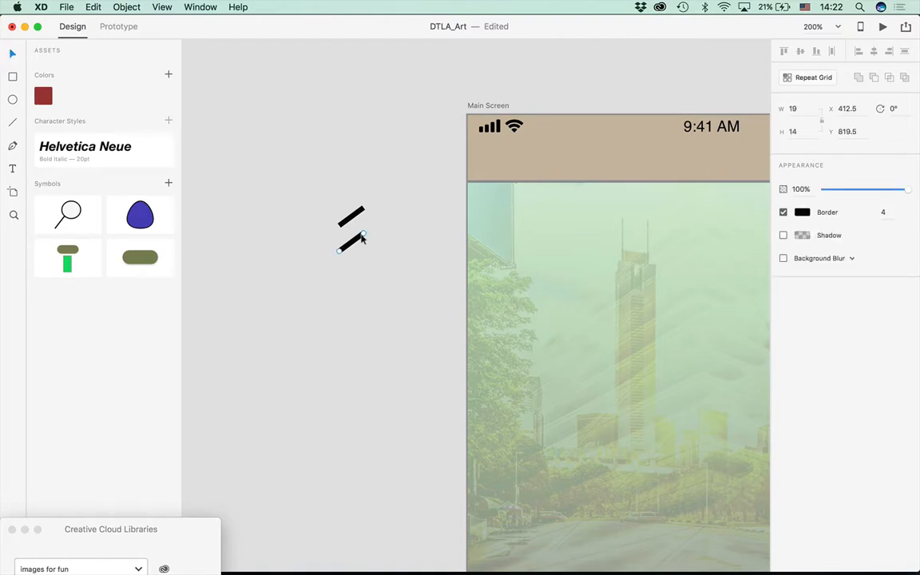
mouse_move(364, 236)
left_mouse_down()
mouse_move(369, 264)
mouse_move(350, 246)
mouse_move(350, 231)
left_mouse_up()
key("super+plus")
key("super+plus")
left_click_drag(306, 257, 425, 353)
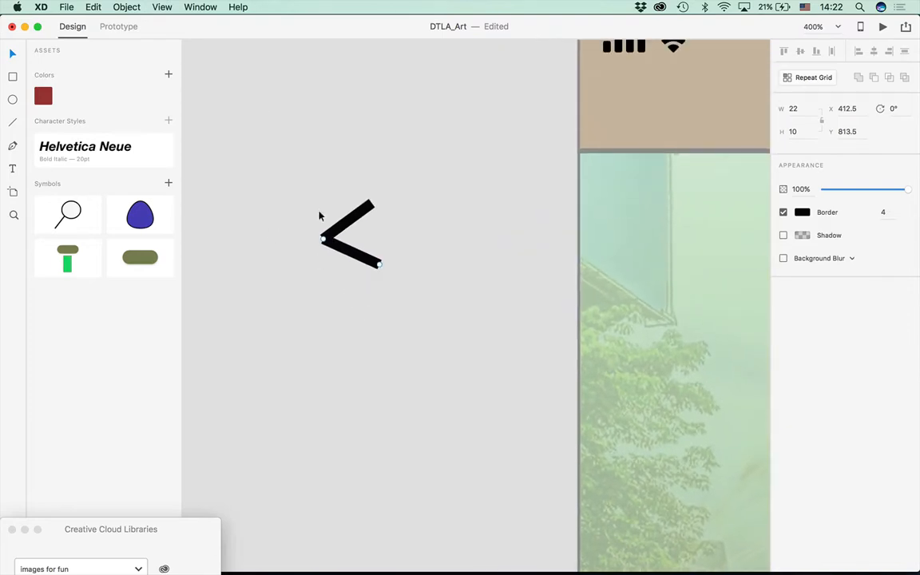
left_click_drag(337, 247, 332, 245)
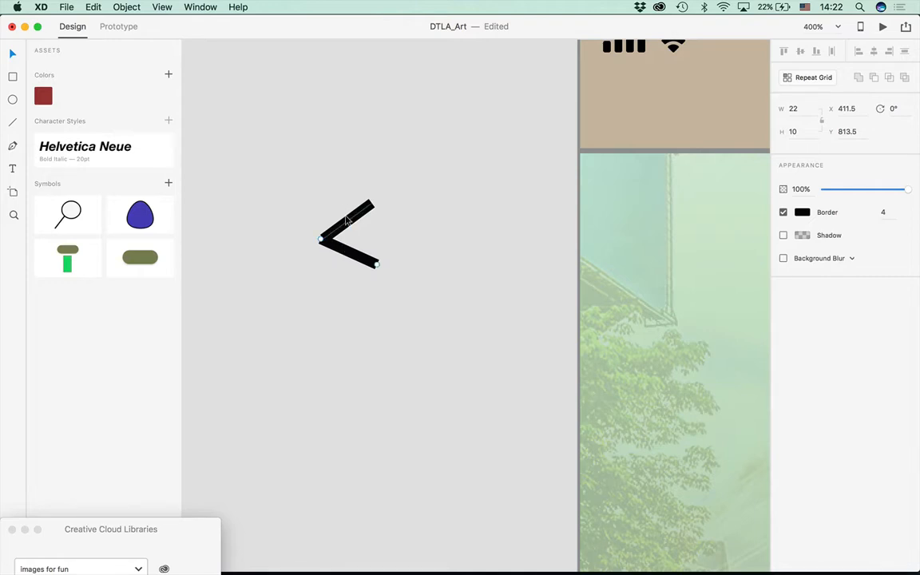
Group the two arrowhead lines and scale the group down to about 9 × 10
left_click(347, 221, "shift")
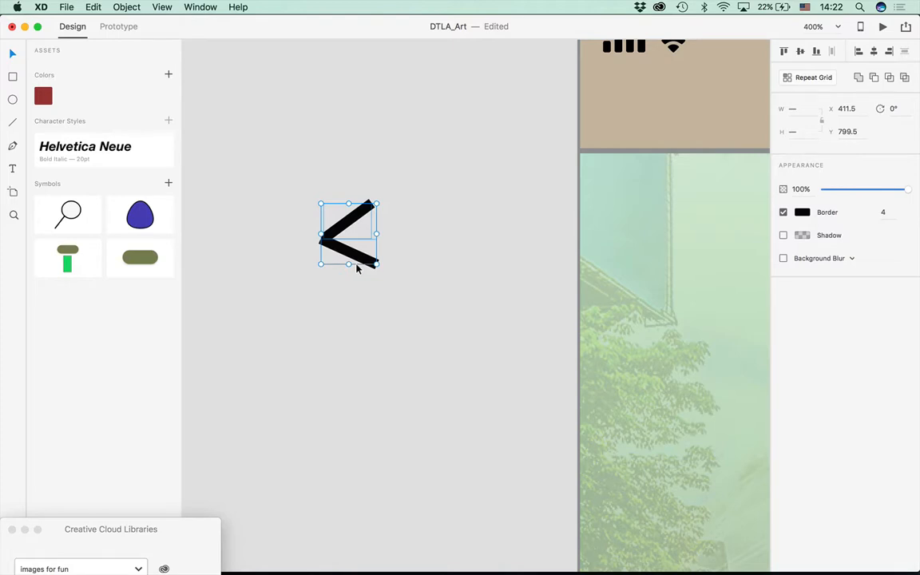
key("super+g")
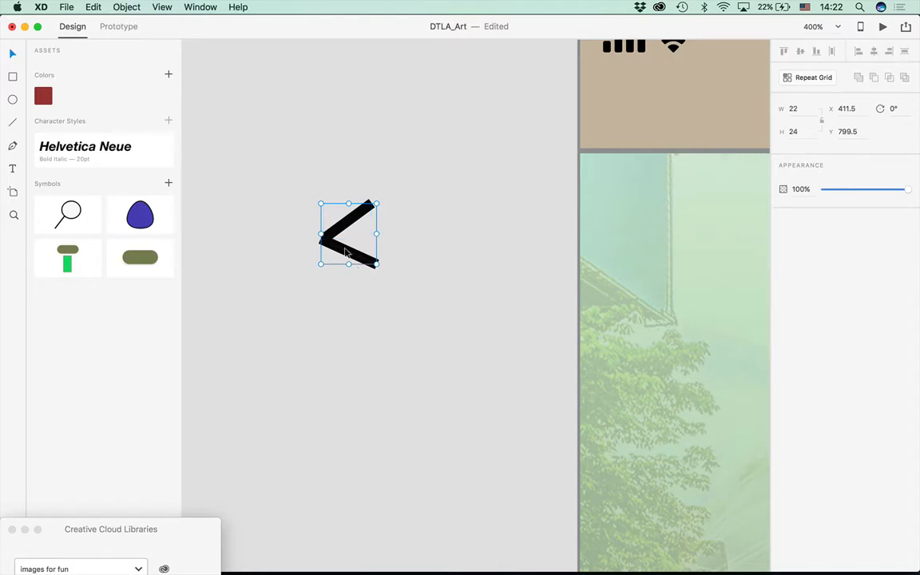
left_click_drag(376, 264, 352, 231)
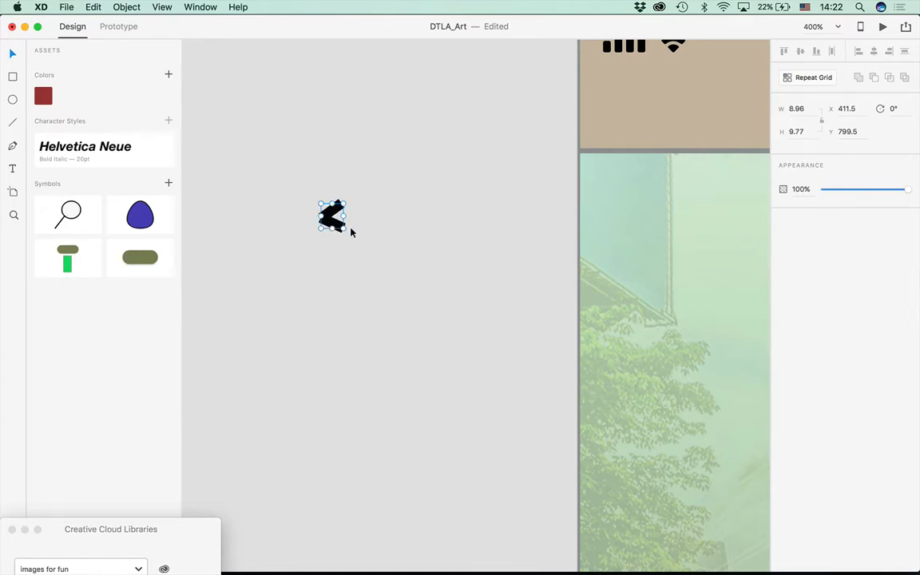
Set the border thickness of both lines in the grouped arrowhead to 2
double_click(336, 226)
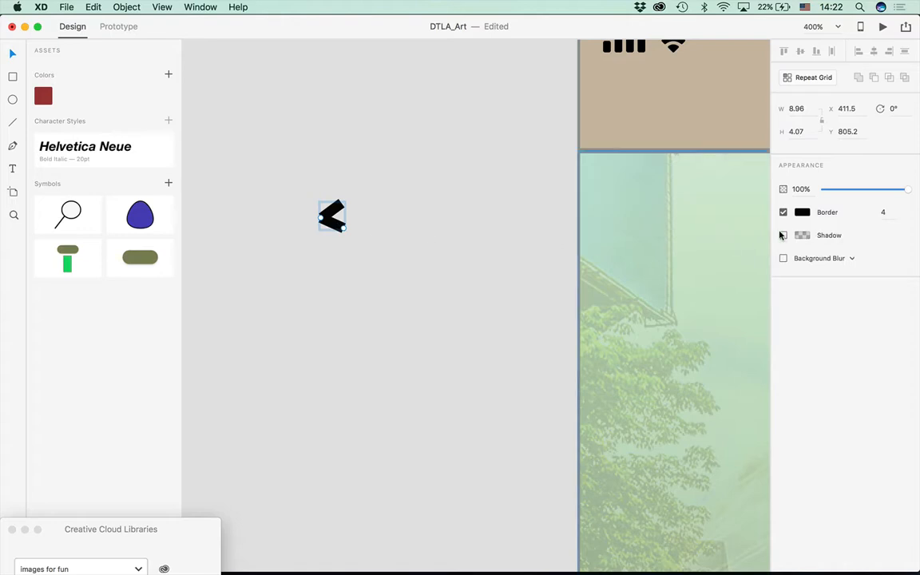
left_click(882, 211)
type("2")
key("Return")
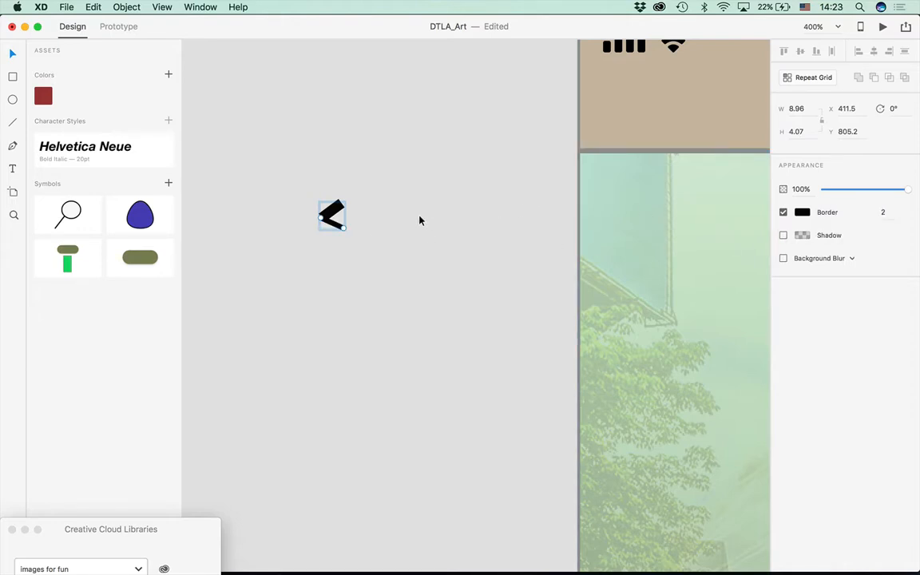
left_click(336, 213)
left_click(883, 235)
type("2")
key("Return")
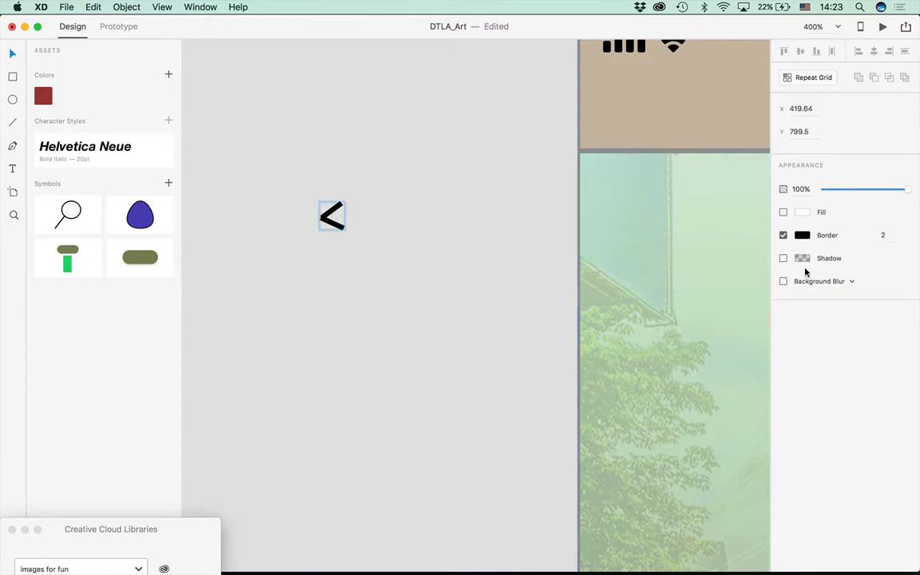
left_click(329, 224)
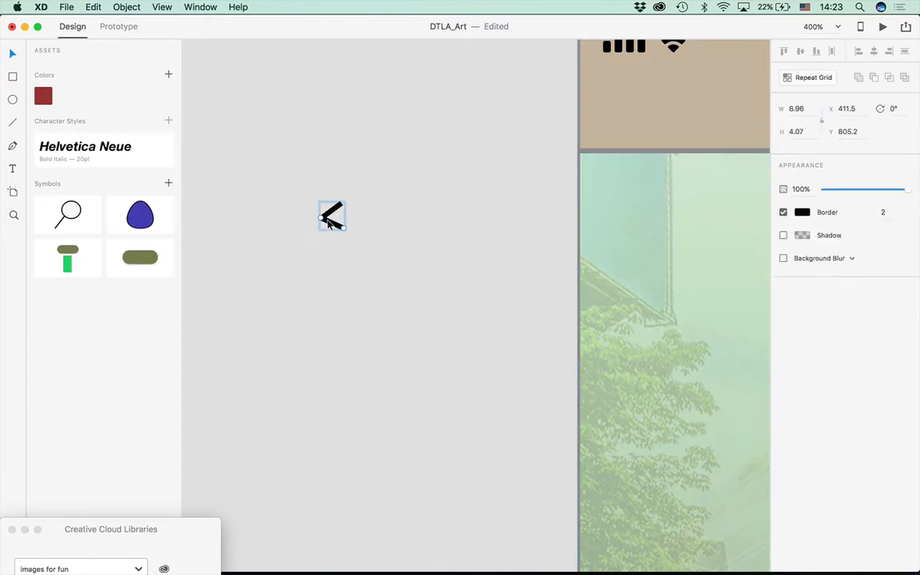
Move the arrowhead group into the Main Screen header, just below the signal bars, at about X 3.5, Y 23.5
left_click(303, 194)
mouse_move(303, 193)
left_mouse_down()
mouse_move(350, 230)
mouse_move(594, 99)
left_mouse_up()
key("Up")
left_click_drag(559, 189, 540, 222)
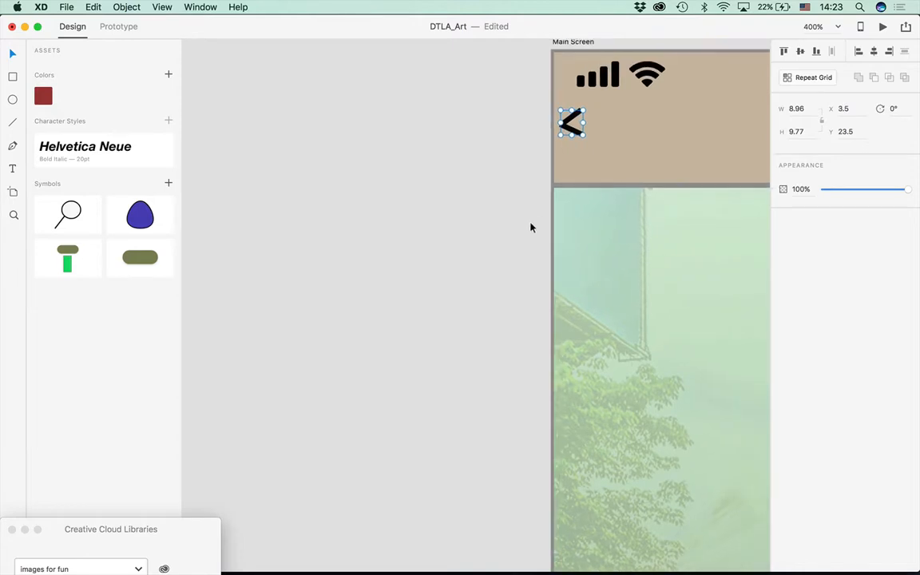
Draw a horizontal line about 14 wide in the Main Screen header, just below the battery icon
left_click_drag(472, 255, 4, 320)
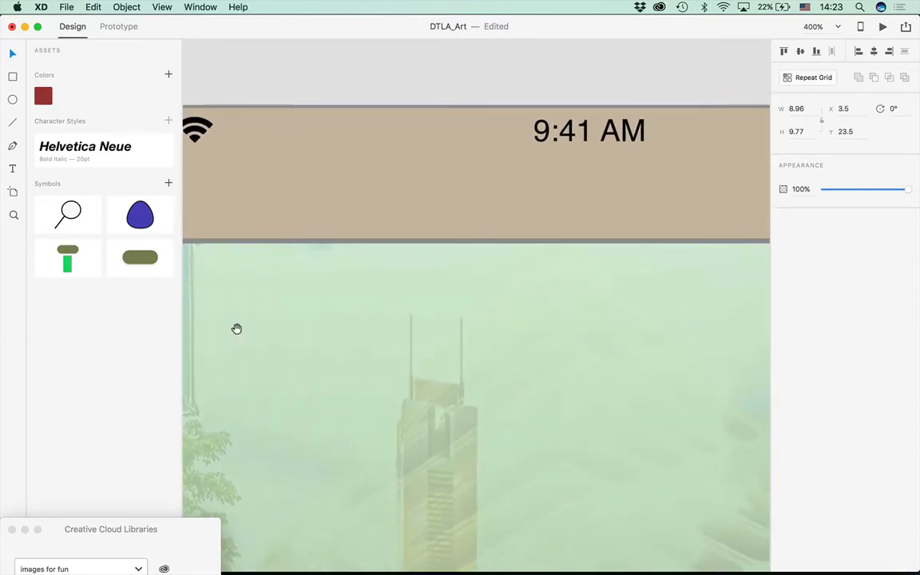
left_click_drag(234, 328, 1, 335)
left_click_drag(595, 403, 372, 399)
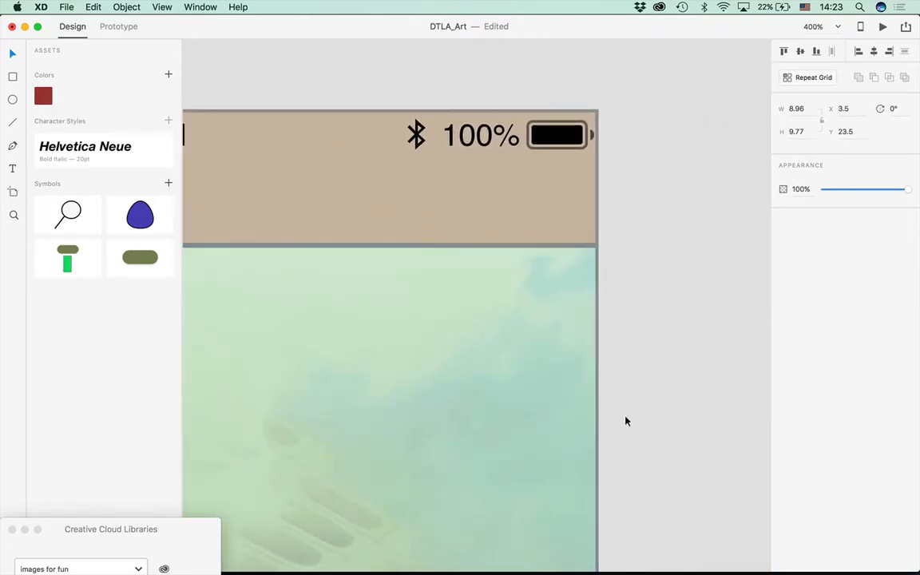
left_click(663, 411)
left_click(12, 124)
left_click_drag(539, 176, 574, 178)
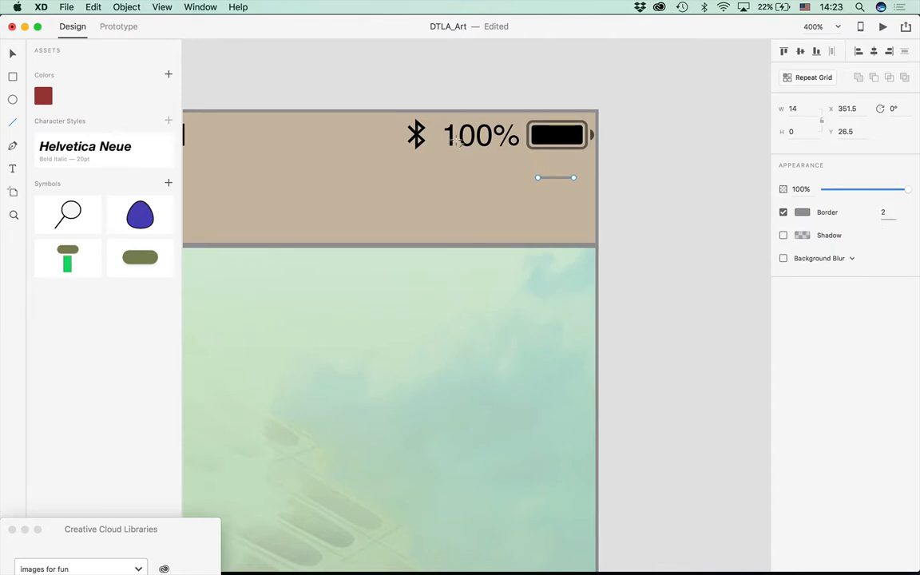
Give the short header line a near-black #050505 border colour
left_click(802, 214)
left_click(725, 206)
left_click(799, 211)
left_click(802, 213)
left_click(804, 214)
left_click(676, 288)
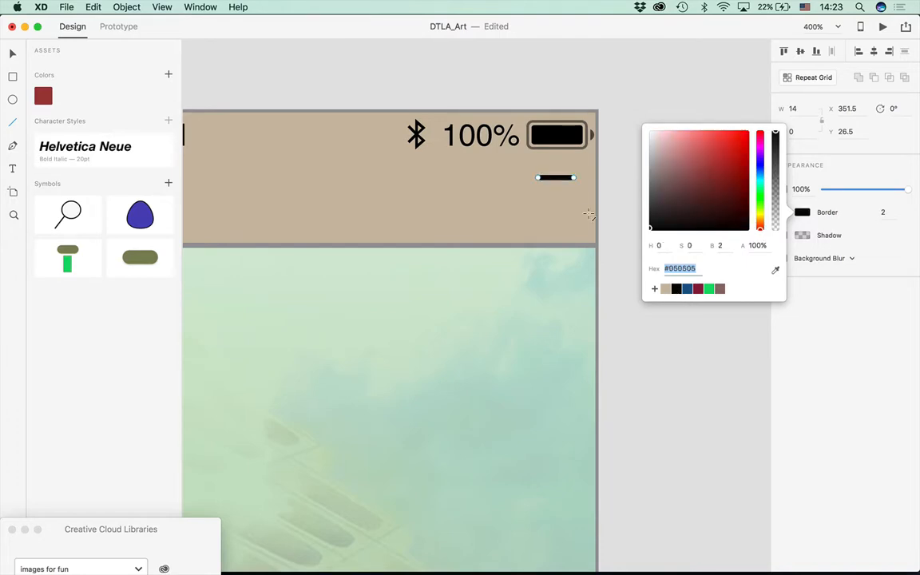
left_click(125, 6)
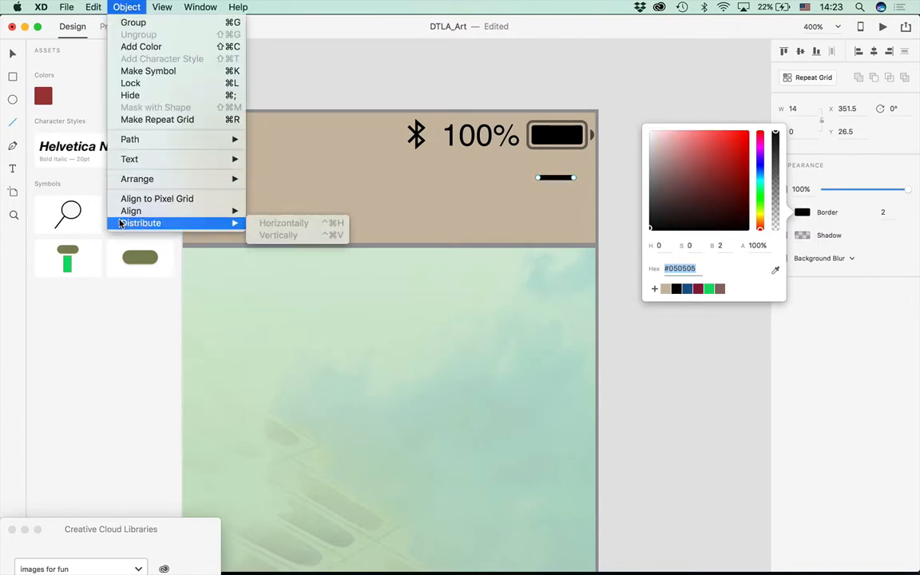
mouse_move(120, 213)
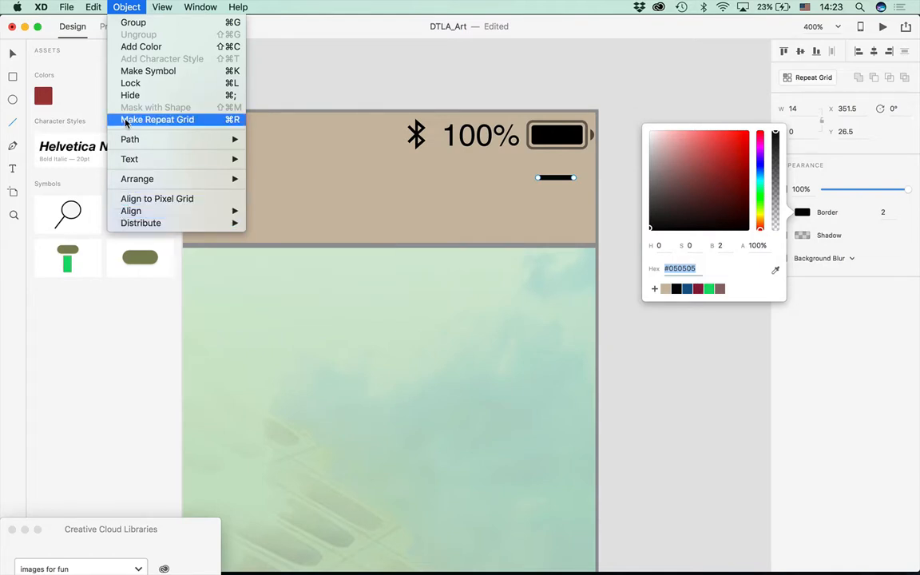
left_click(313, 56)
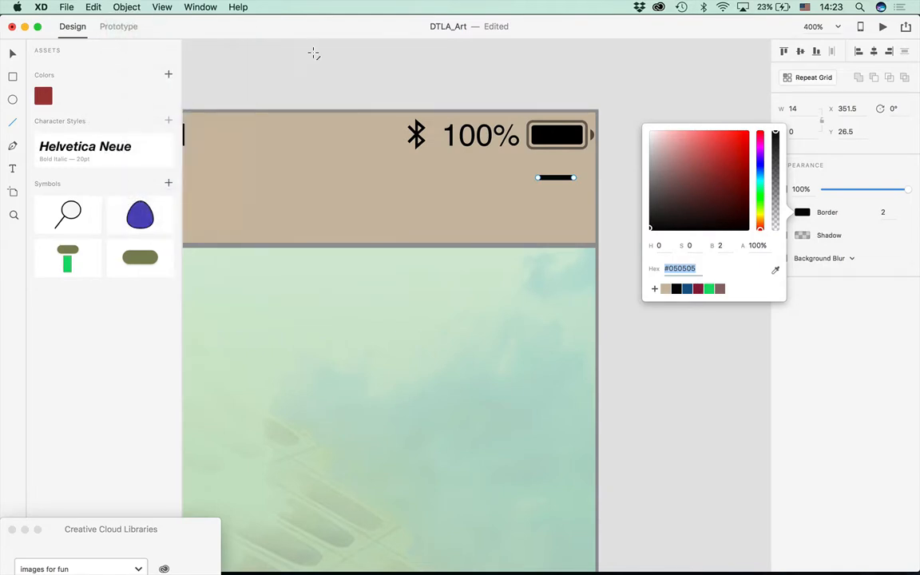
Duplicate the short line downward to form a stack of four evenly spaced lines under the battery icon
left_click(9, 56)
left_click(548, 183)
left_click_drag(549, 181, 548, 209, "alt")
left_click(667, 252)
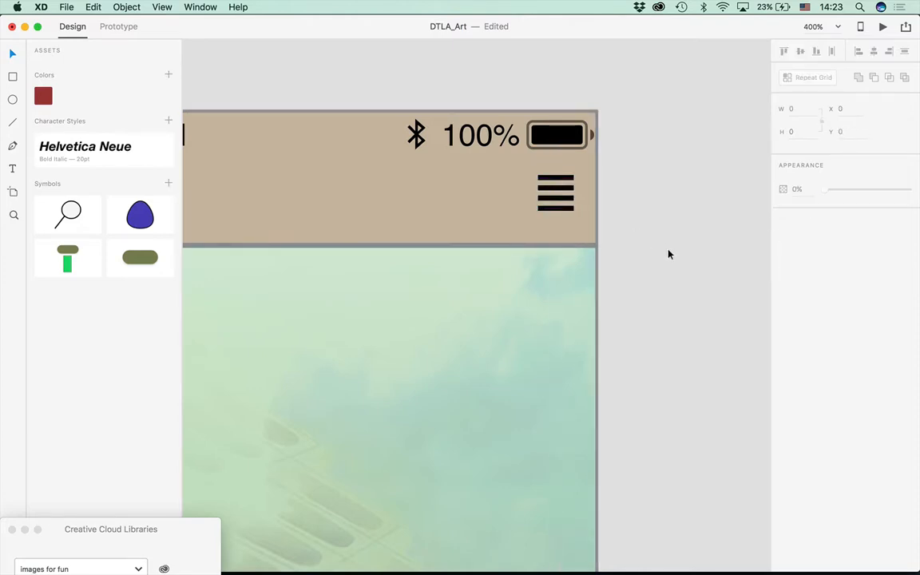
Set the border thickness of the upper three stacked lines to 1 and delete the thick fourth line
left_click(550, 179)
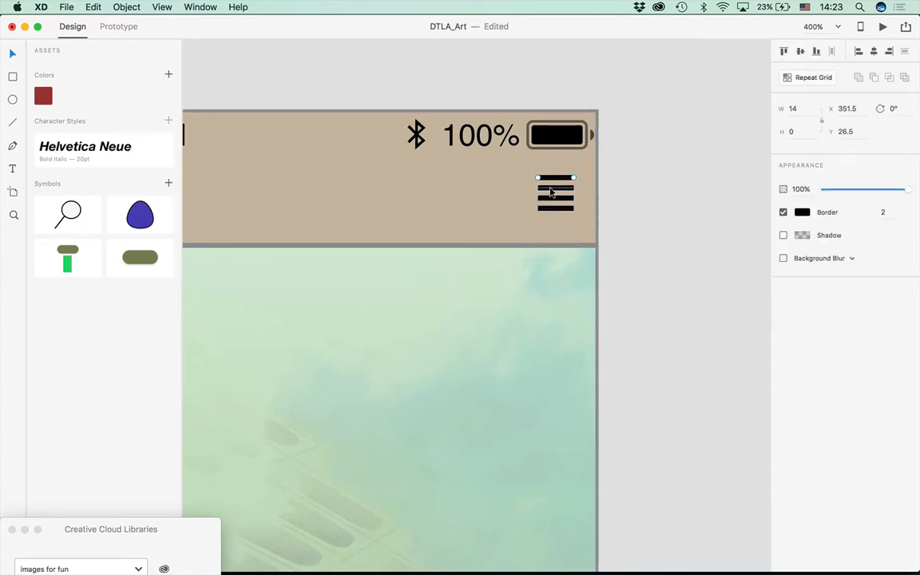
left_click(550, 190, "shift")
left_click(552, 199, "shift")
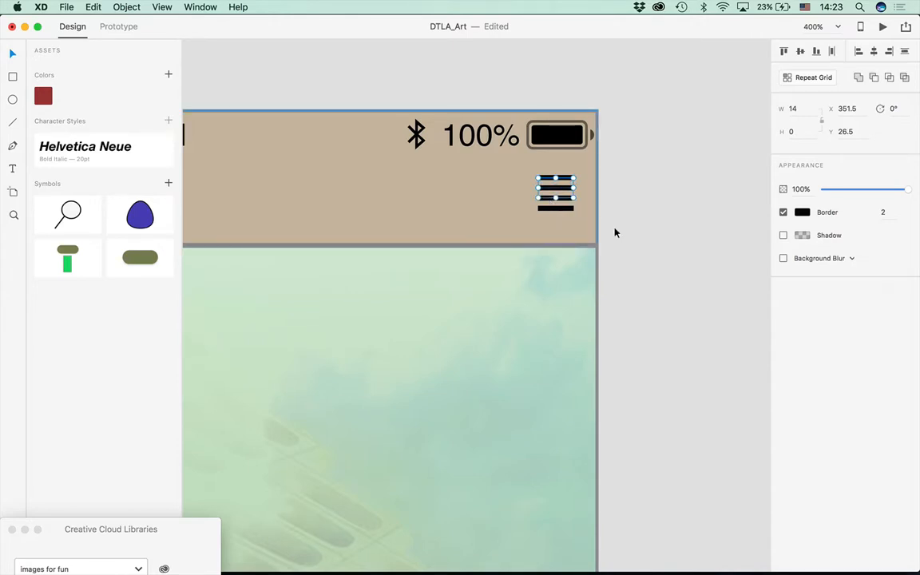
left_click(878, 213)
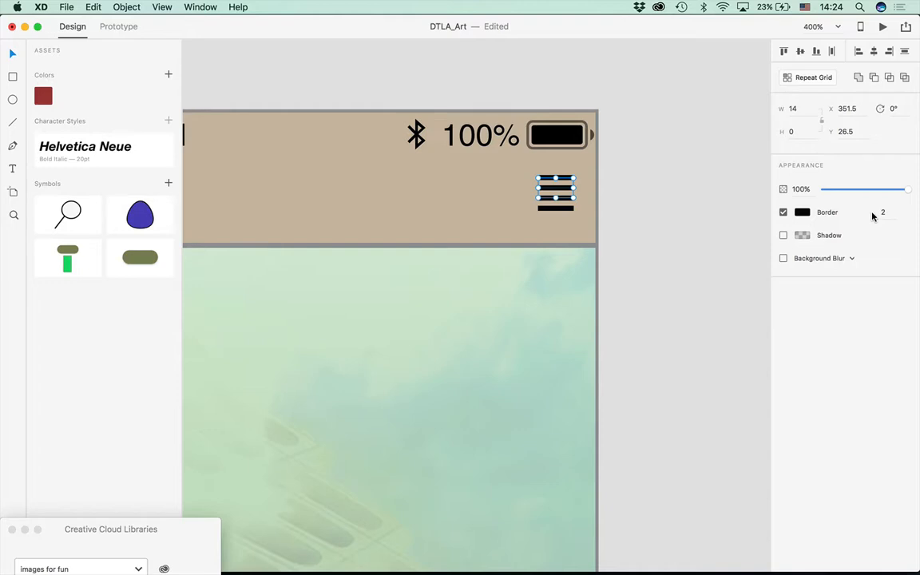
key("Return")
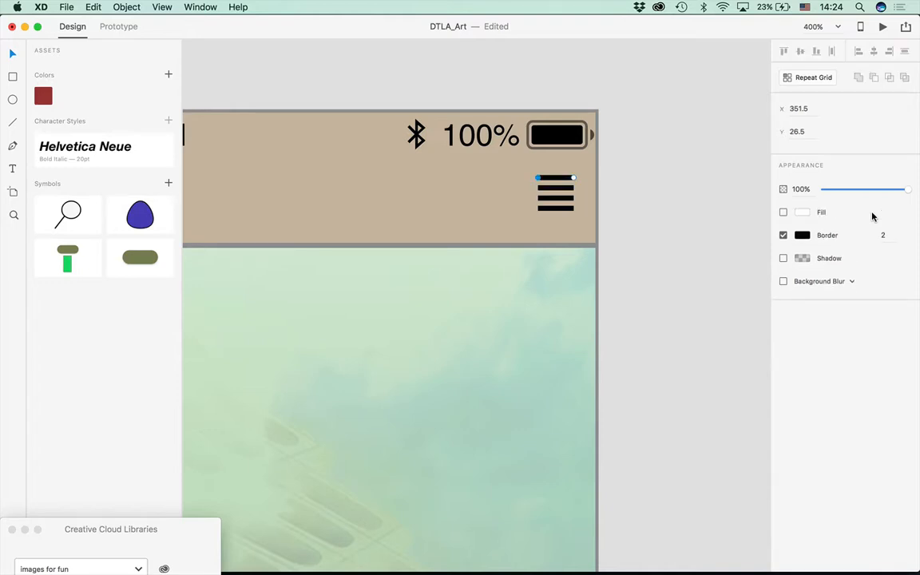
left_click(556, 188)
left_click(557, 198, "shift")
key("Up")
key("Up")
key("Up")
key("Up")
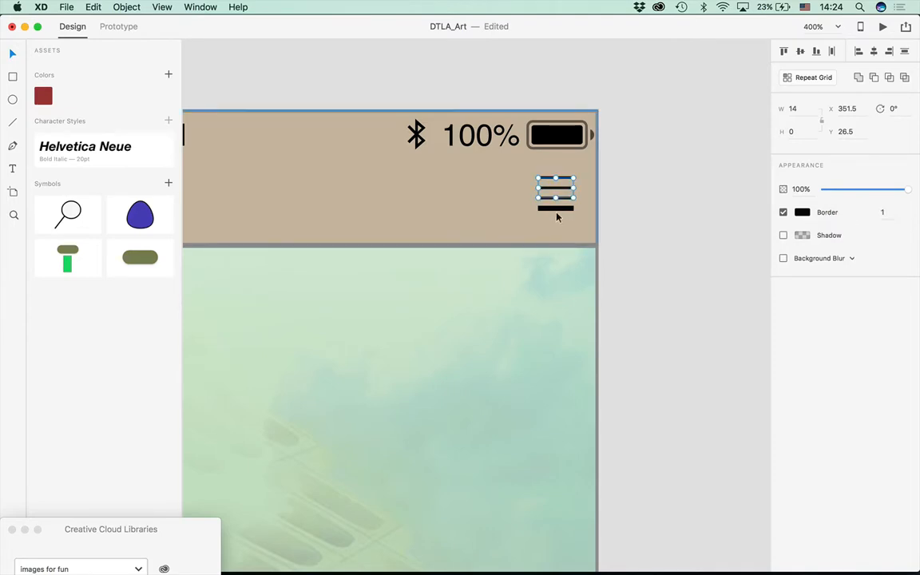
left_click(556, 210)
key("Delete")
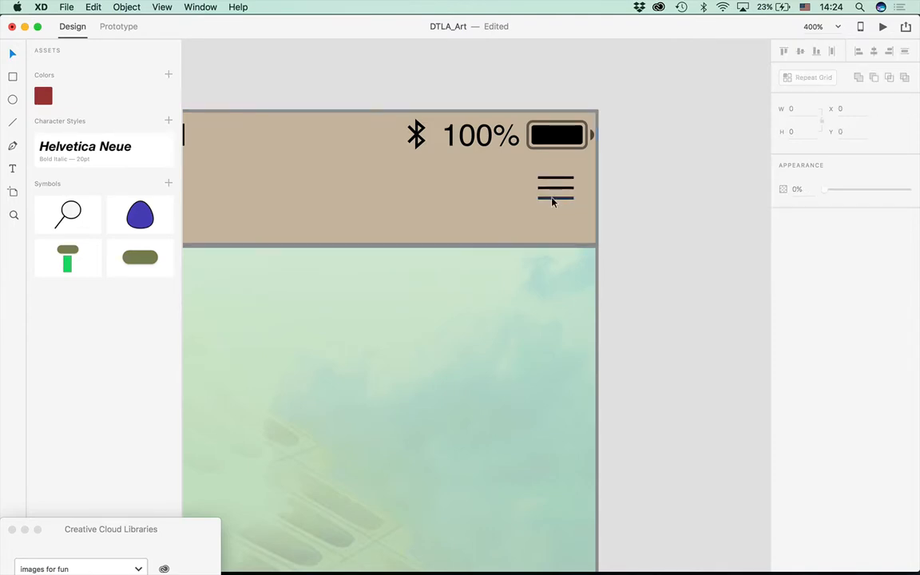
Group the three remaining menu lines and save the group as a reusable symbol
left_click(553, 199)
left_click(549, 181, "shift")
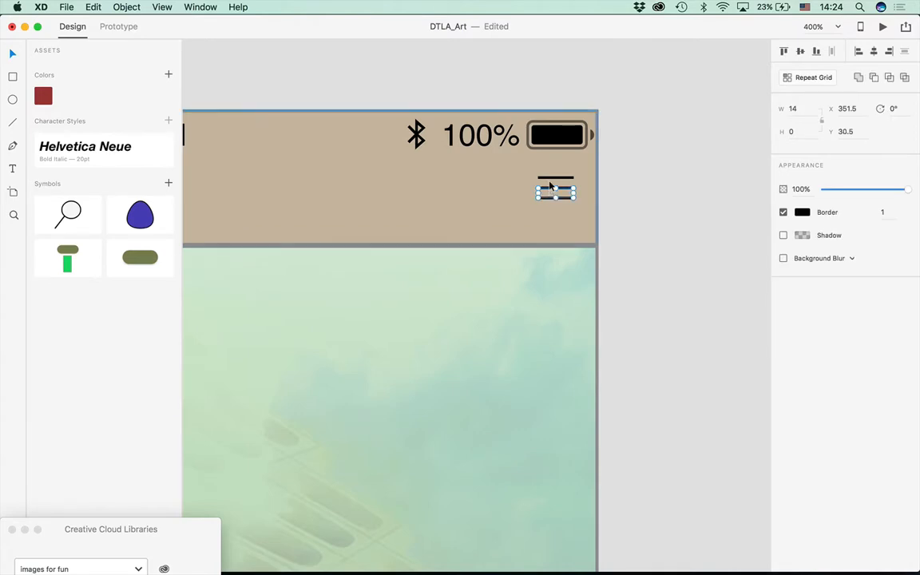
key("super+g")
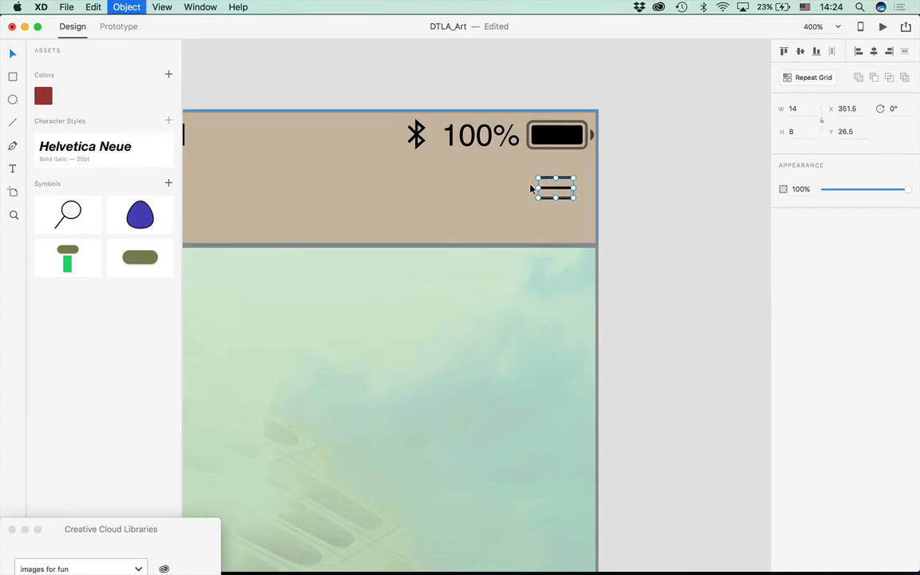
left_click(168, 182)
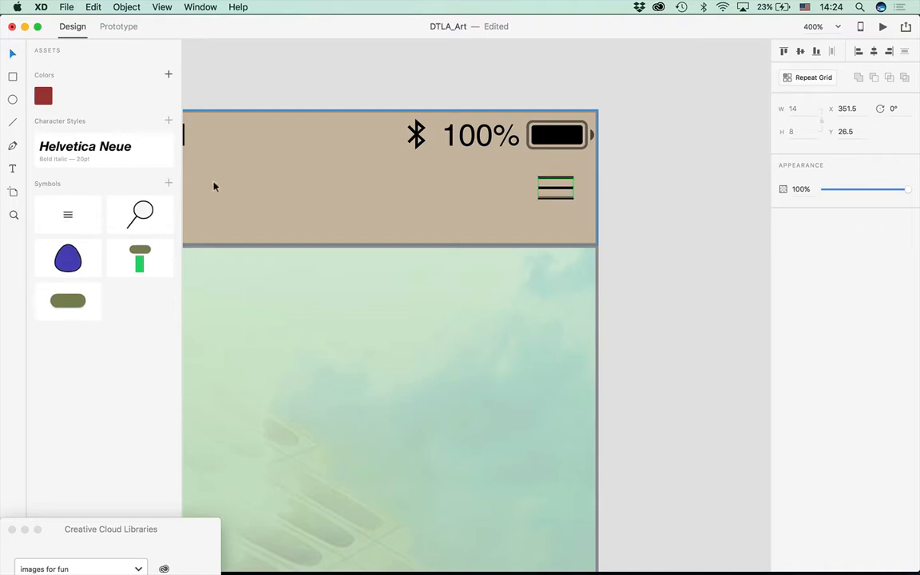
left_click(639, 409)
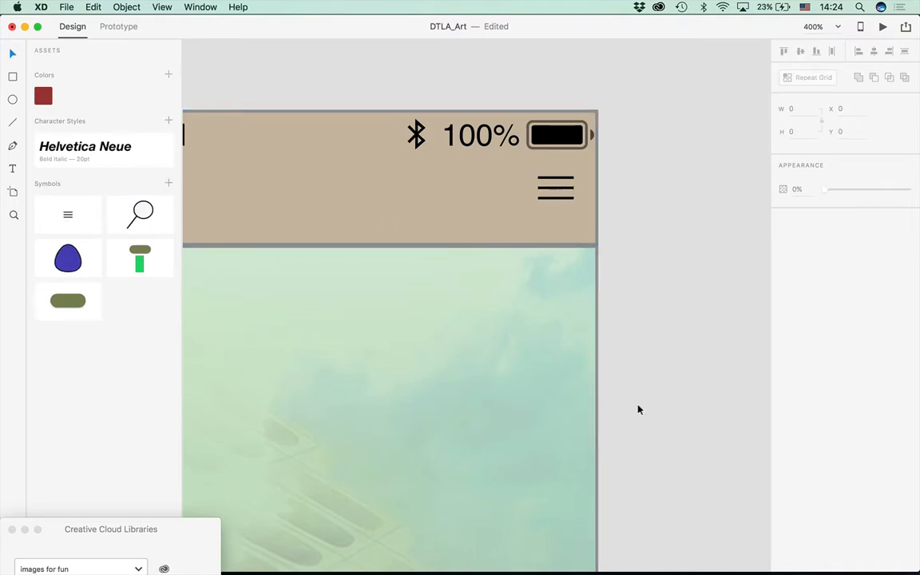
left_click(554, 198)
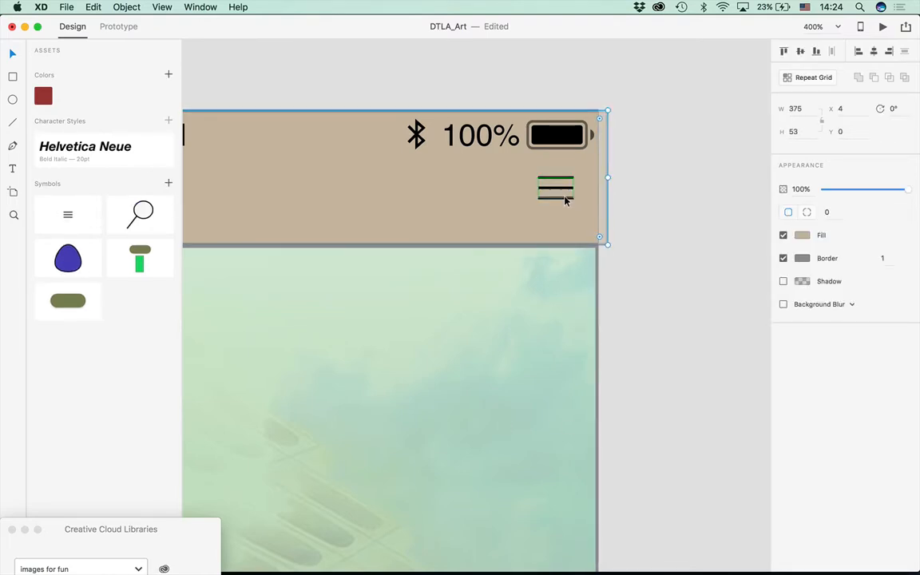
key("super+z")
double_click(559, 193)
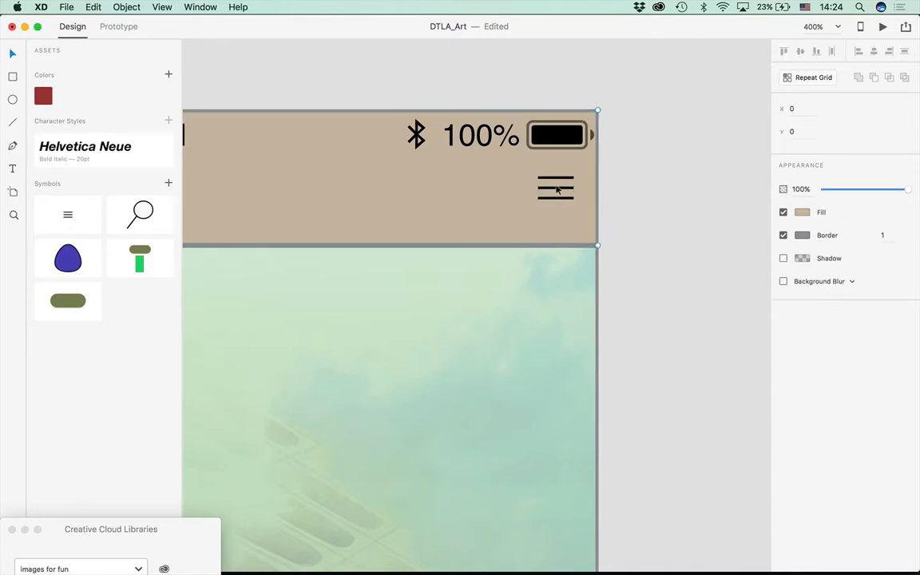
Select all three lines of the menu icon and nudge them about 5 units right and 2 units up
left_click(556, 179)
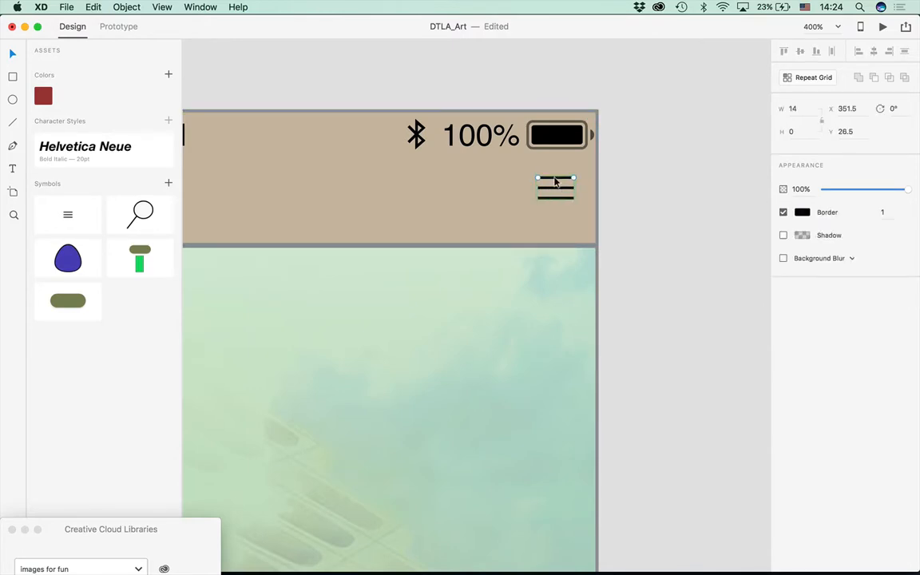
left_click(554, 189, "shift")
left_click(553, 198, "shift")
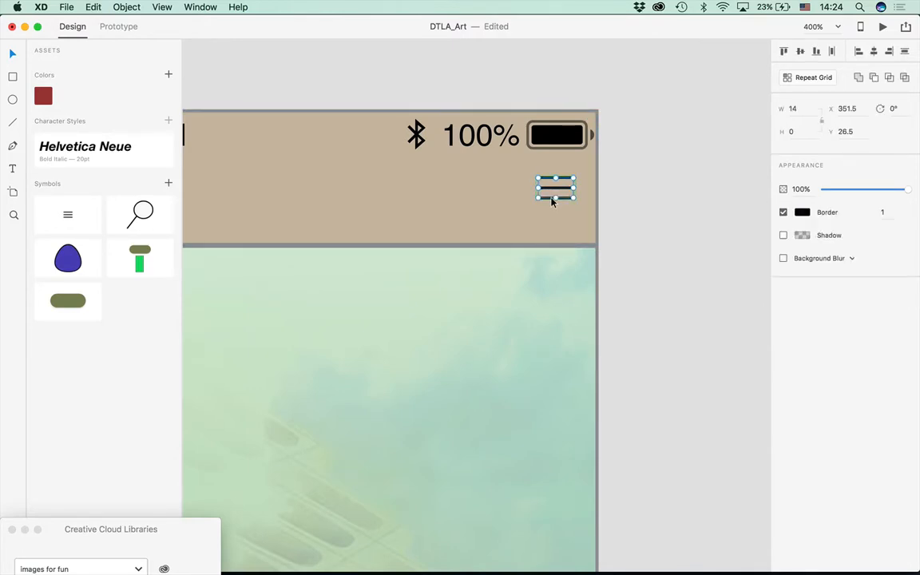
key("Right")
key("Right")
key("Right")
key("Right")
key("Up")
key("Up")
key("Right")
left_click(723, 318)
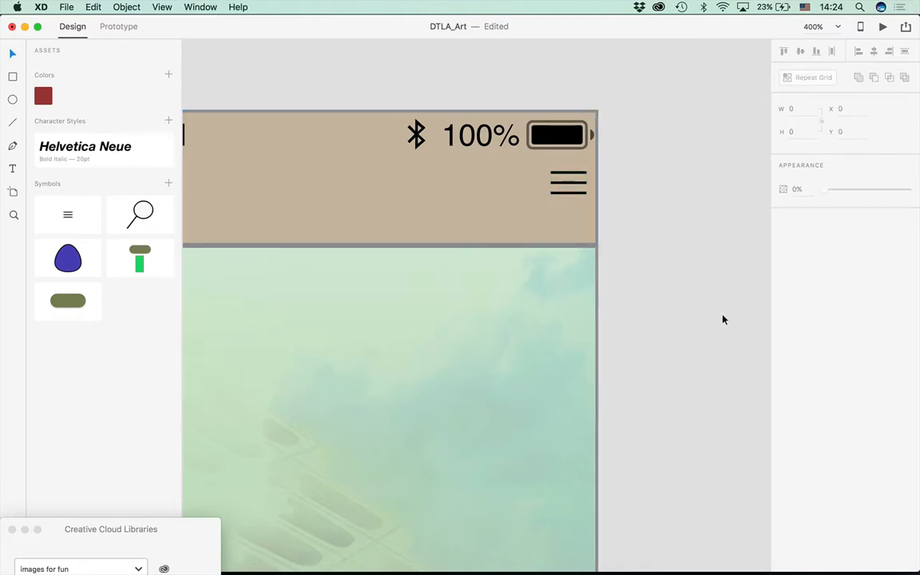
Draw a rectangle about 375 × 97 across the full width of the Main Screen at Y 87
key("super+0")
key("super+1")
left_click_drag(519, 497, 377, 224)
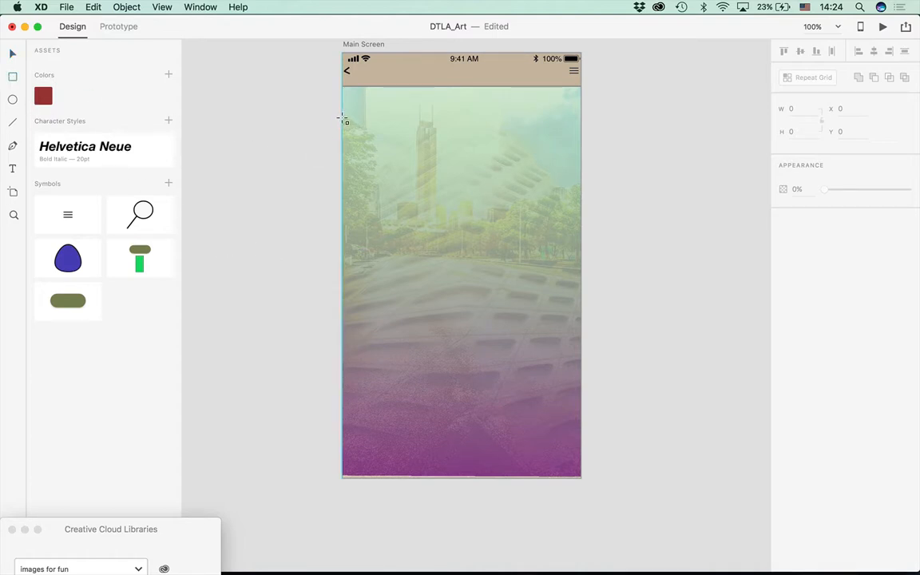
mouse_move(343, 108)
left_mouse_down()
mouse_move(491, 161)
mouse_move(561, 176)
mouse_move(581, 171)
left_mouse_up()
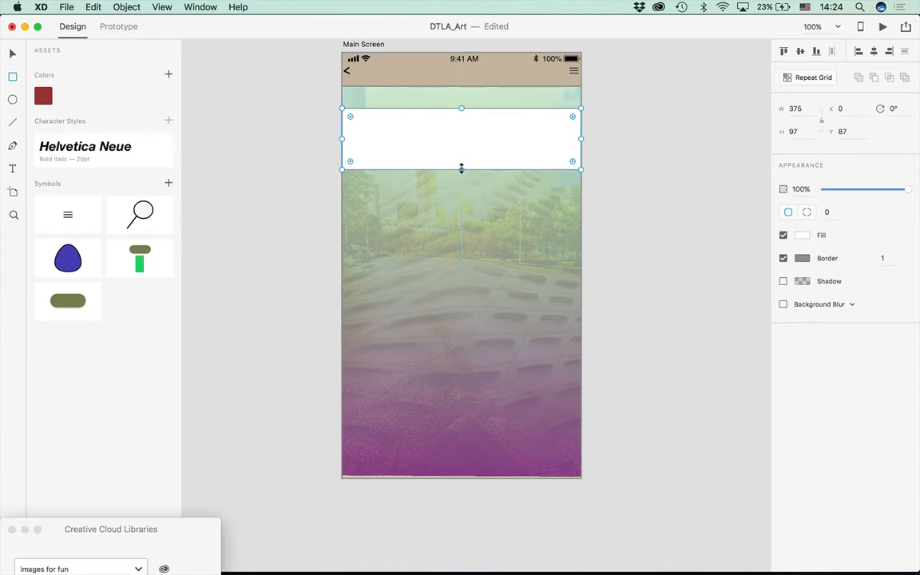
Turn the white rectangle into a repeat grid and extend it downward to five rows, about 572 high
left_click(792, 79)
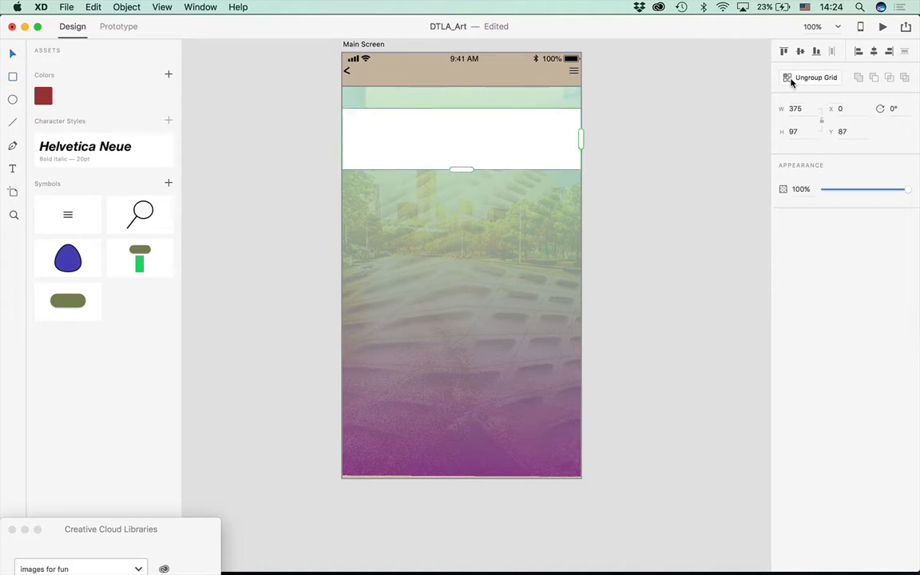
left_click_drag(461, 170, 460, 409)
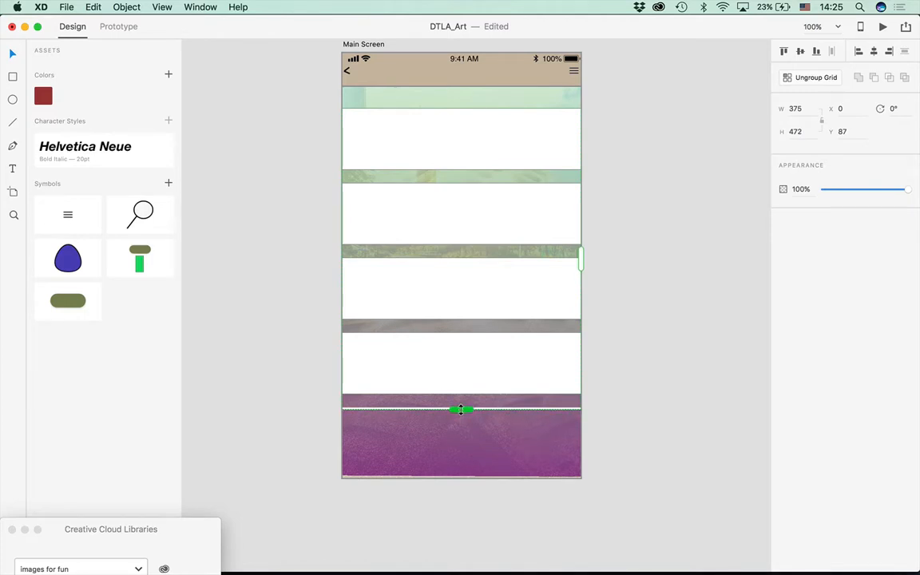
left_click_drag(461, 409, 460, 473)
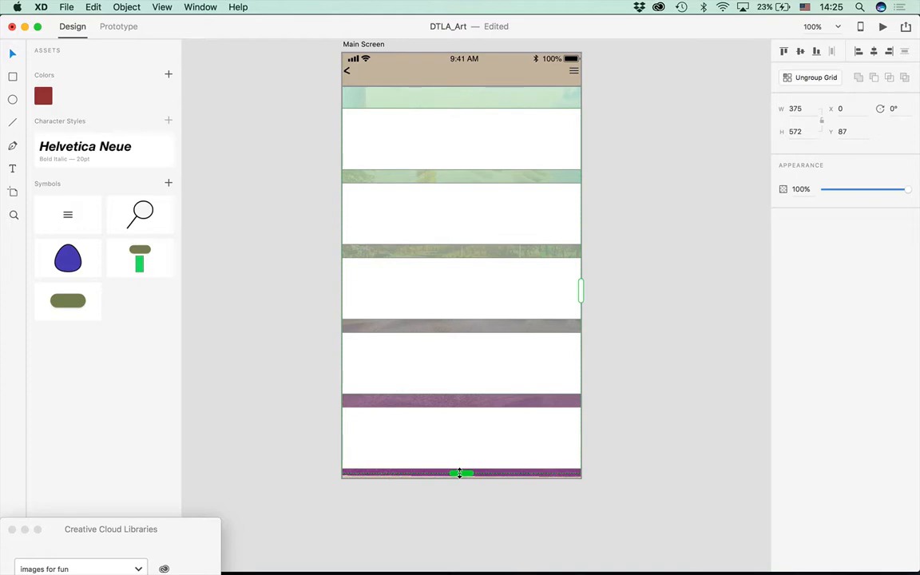
Shorten the repeat grid's rectangles by about a third and trim the grid's height to about 540
double_click(412, 132)
left_click_drag(462, 170, 462, 150)
key("Escape")
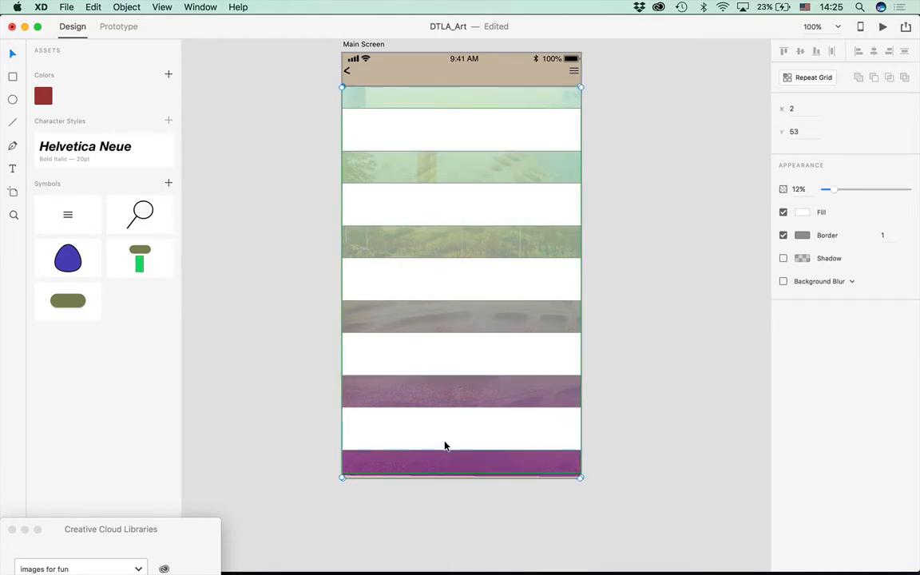
left_click(444, 444)
left_click_drag(460, 474, 460, 453)
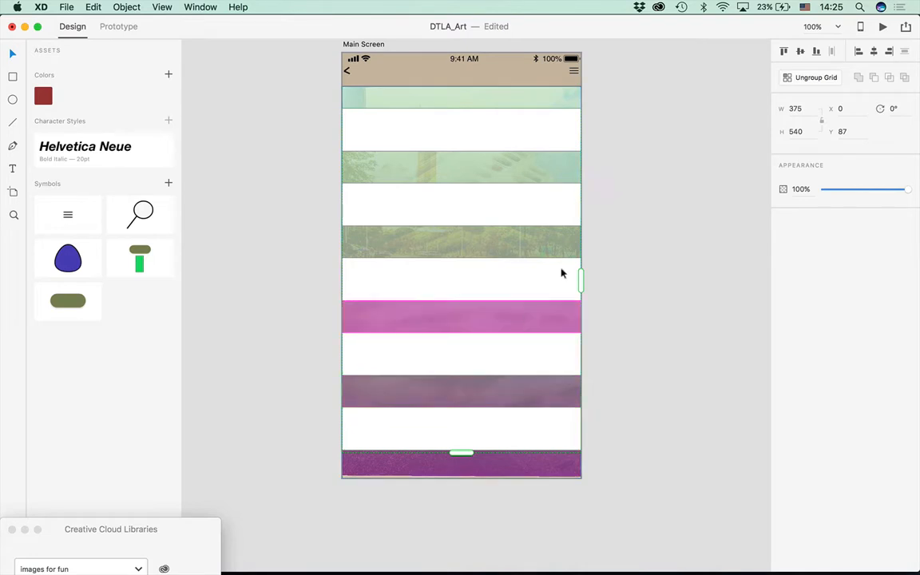
double_click(469, 211)
double_click(461, 242)
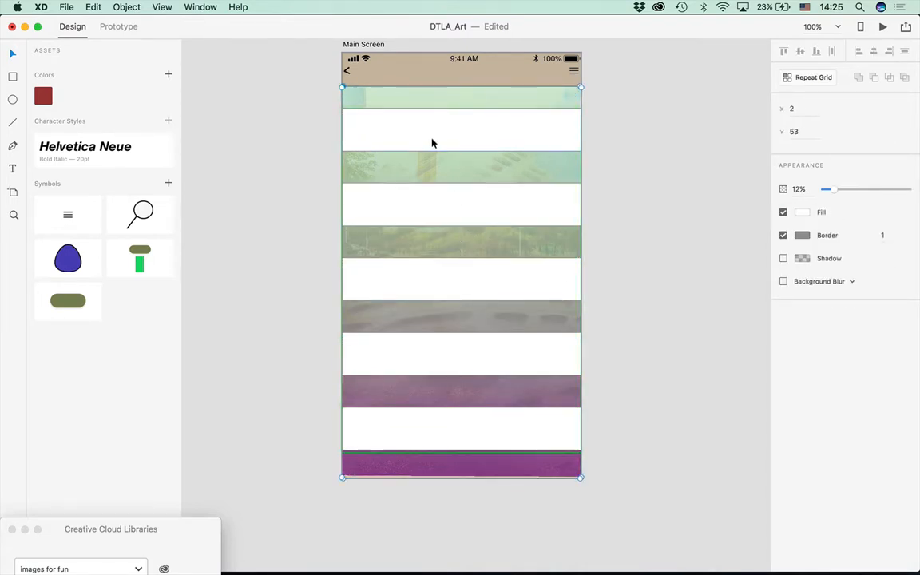
left_click(390, 139)
double_click(498, 199)
double_click(451, 284)
double_click(451, 353)
double_click(456, 436)
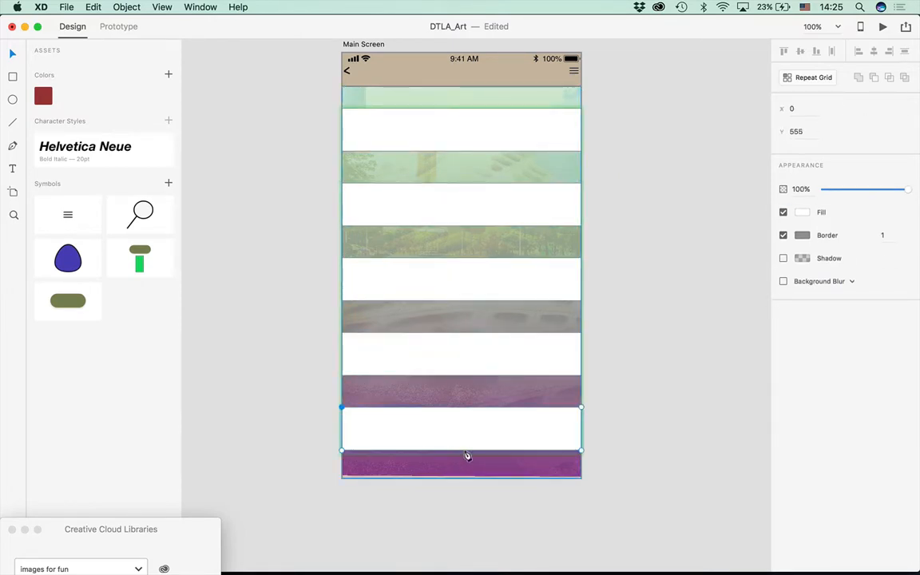
left_click(396, 409)
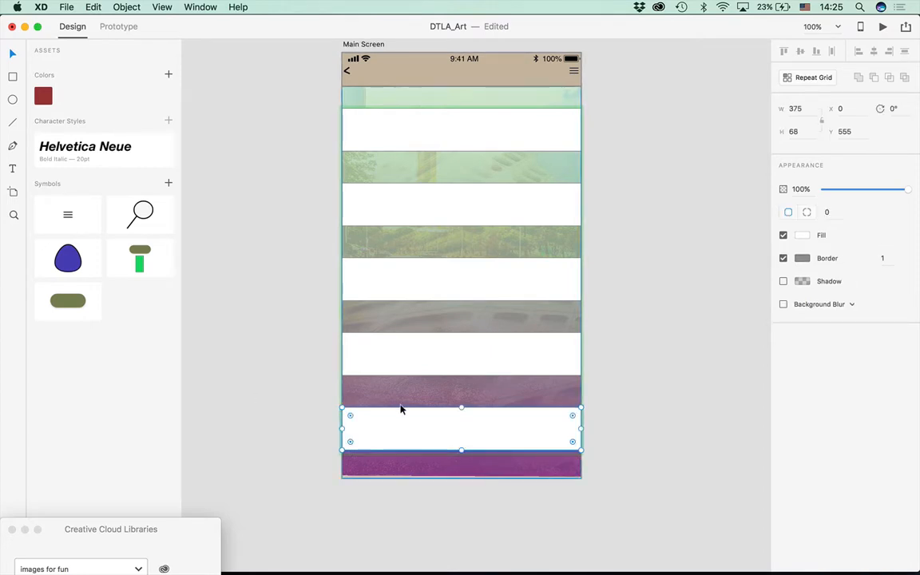
left_click(362, 144)
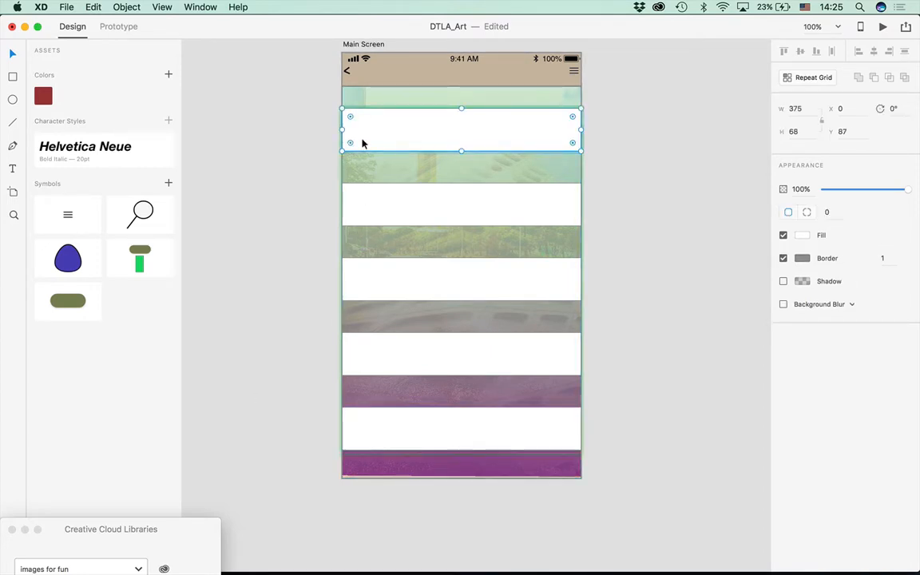
key("Escape")
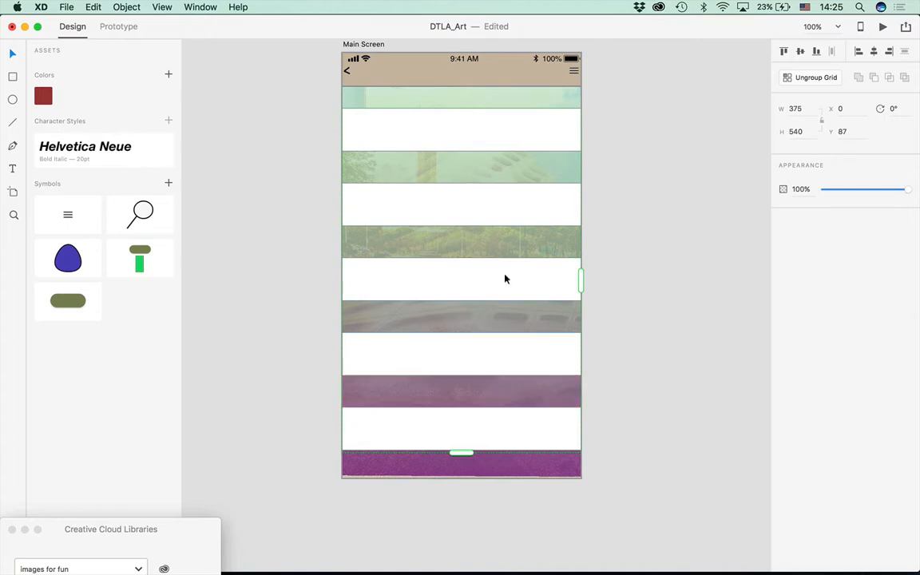
Tighten the gaps between the repeat grid's rows and adjust its height to about 407, with five rows
left_click_drag(581, 280, 581, 251)
left_click_drag(456, 452, 464, 403)
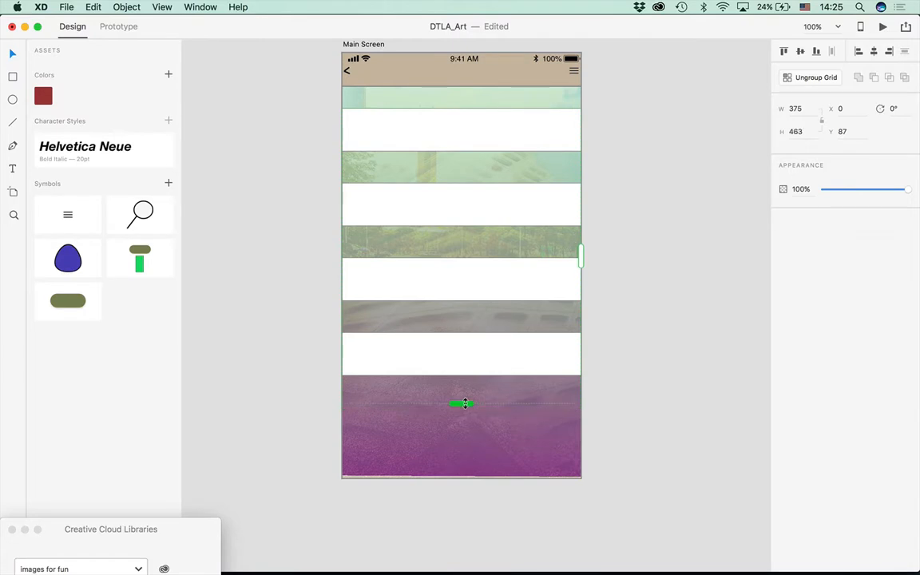
left_click_drag(453, 245, 449, 192)
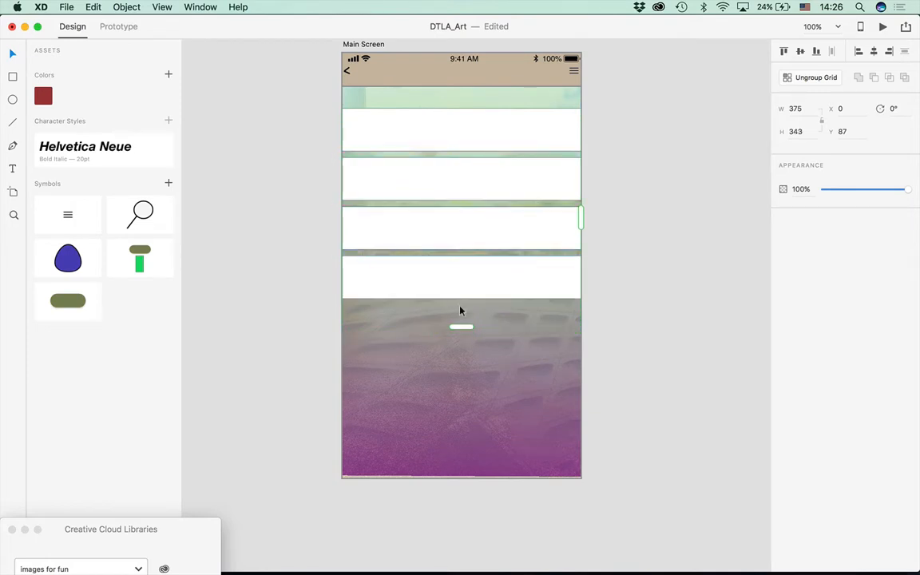
left_click_drag(463, 325, 464, 353)
mouse_move(449, 301)
left_mouse_down()
mouse_move(450, 278)
mouse_move(454, 315)
left_mouse_up()
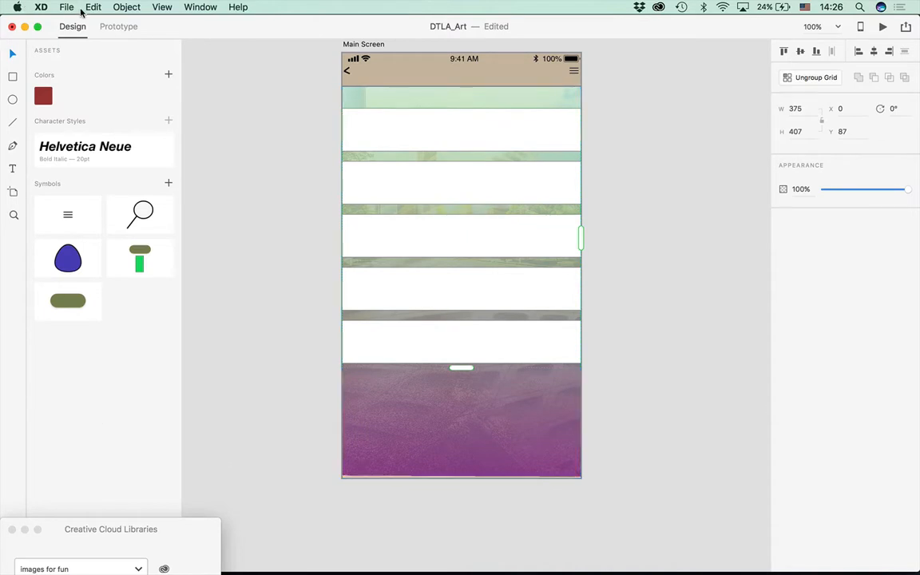
Switch to Finder, open the Images folder in XD_Files and widen its window to show the image files
mouse_move(219, 572)
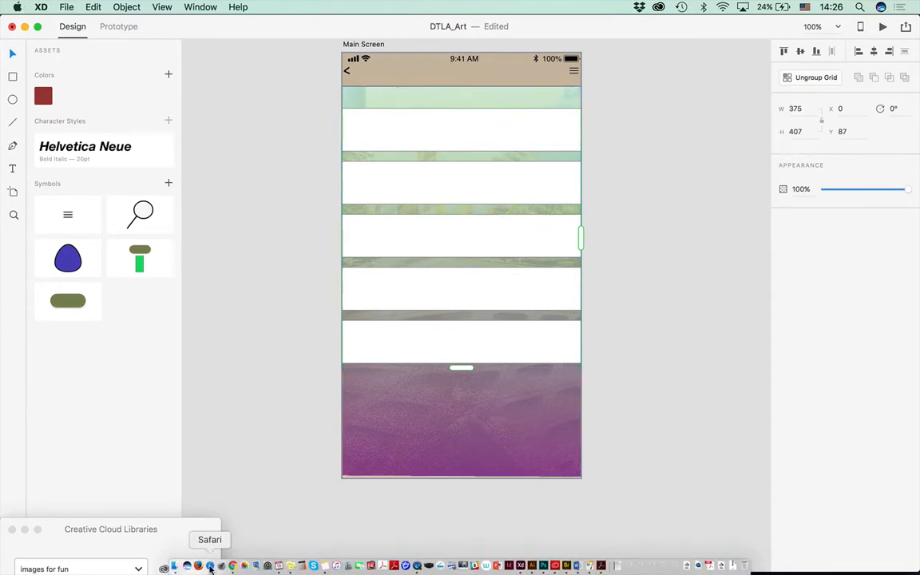
left_click(175, 566)
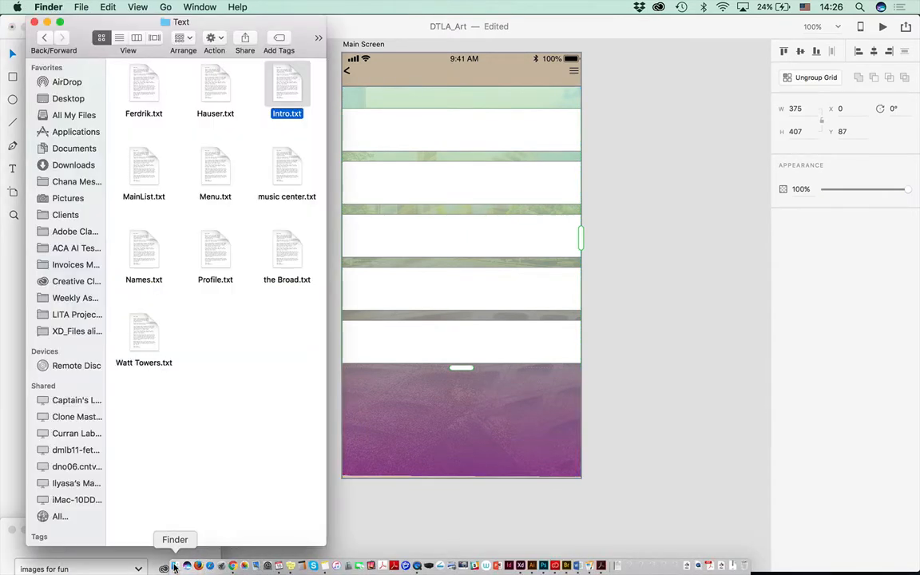
left_click(44, 37)
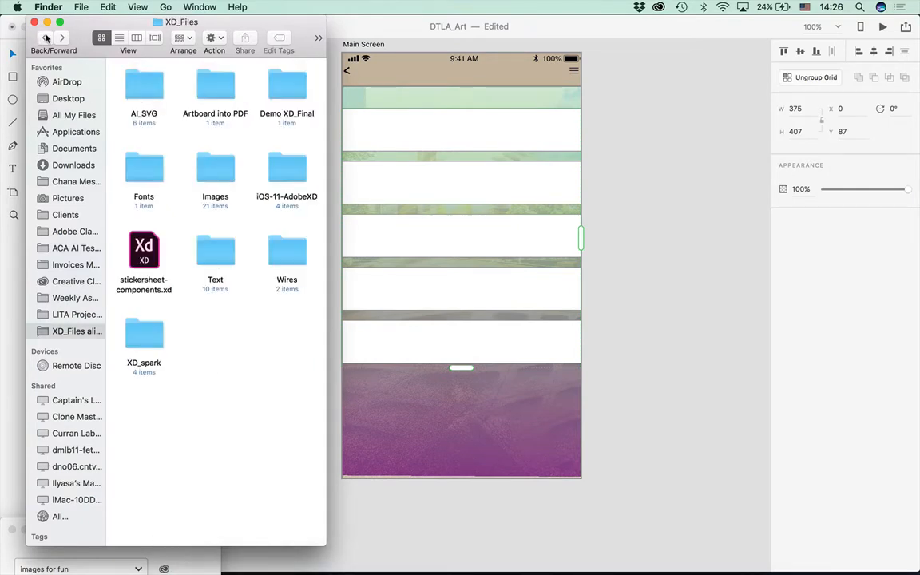
double_click(214, 177)
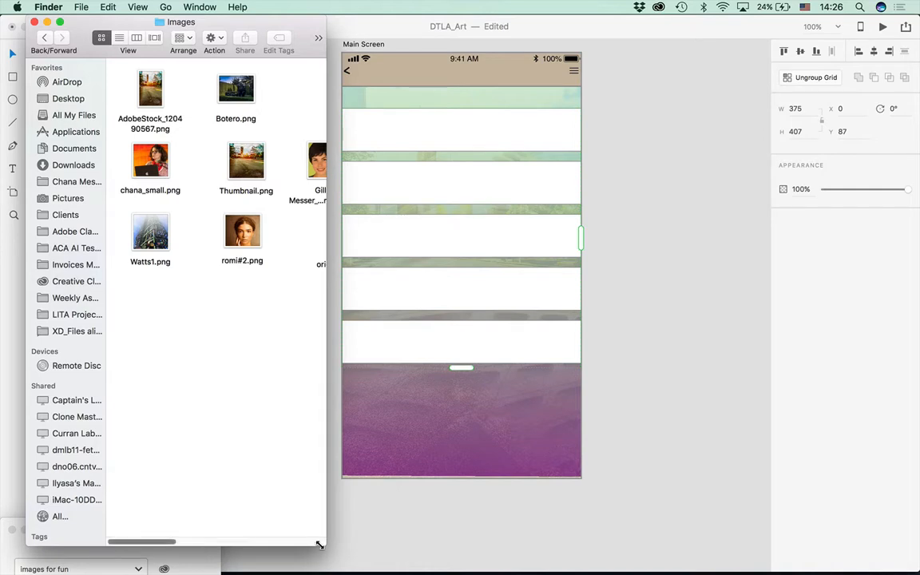
left_click_drag(325, 543, 616, 306)
left_click_drag(615, 302, 806, 246)
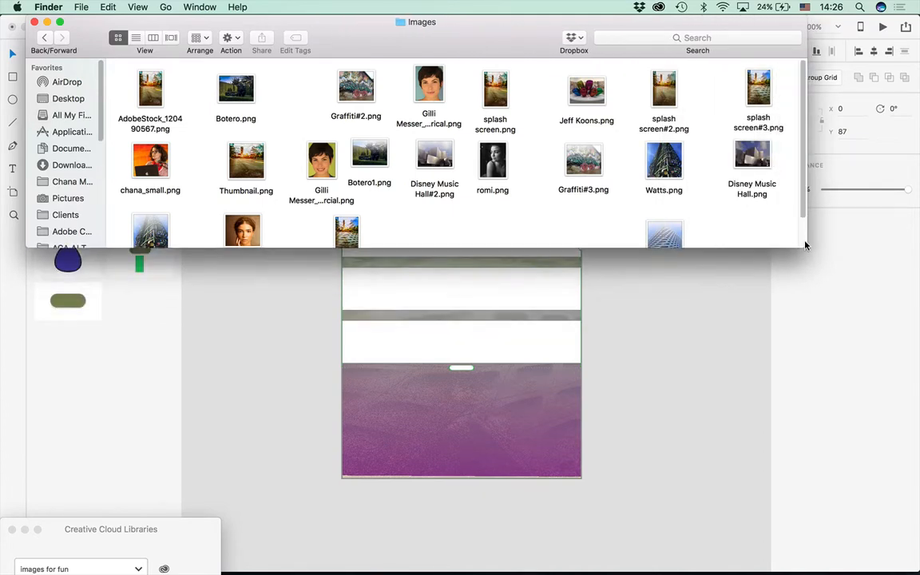
Fill the repeat grid's rectangles with Disney Music Hall.png, then shrink the Finder window and return to XD
left_click_drag(759, 154, 550, 285)
left_click_drag(404, 40, 391, 93)
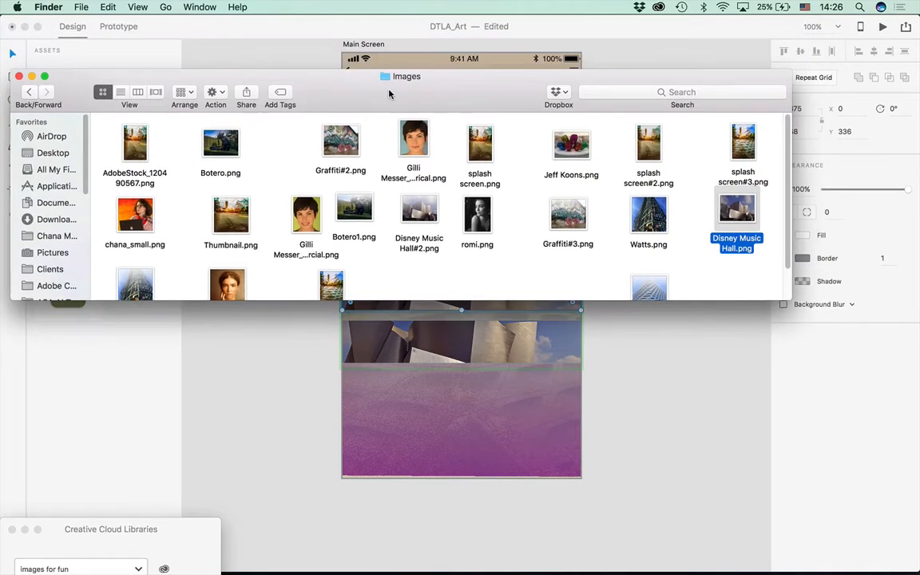
left_click_drag(799, 301, 211, 403)
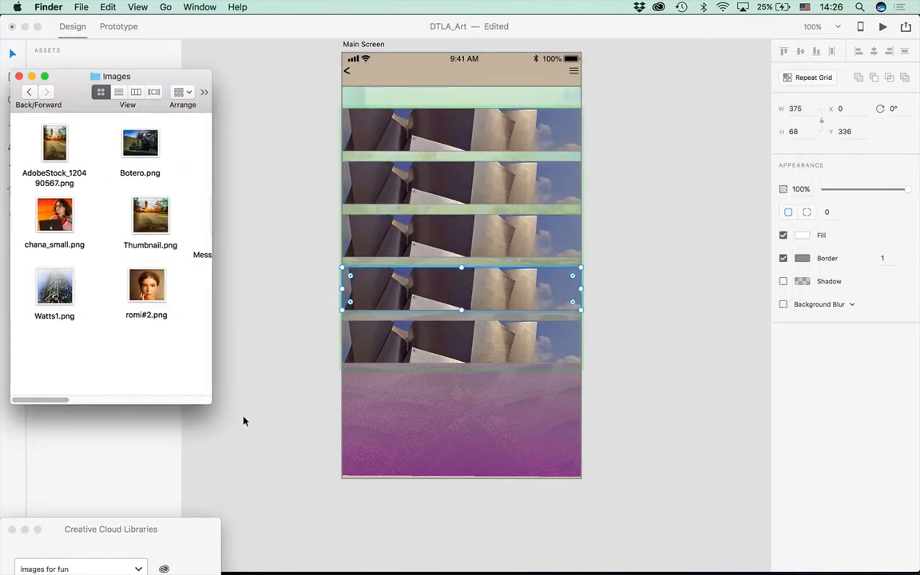
left_click(622, 299)
Lower the opacity of the first image rectangle in the repeat grid to about 93%
left_click(514, 148)
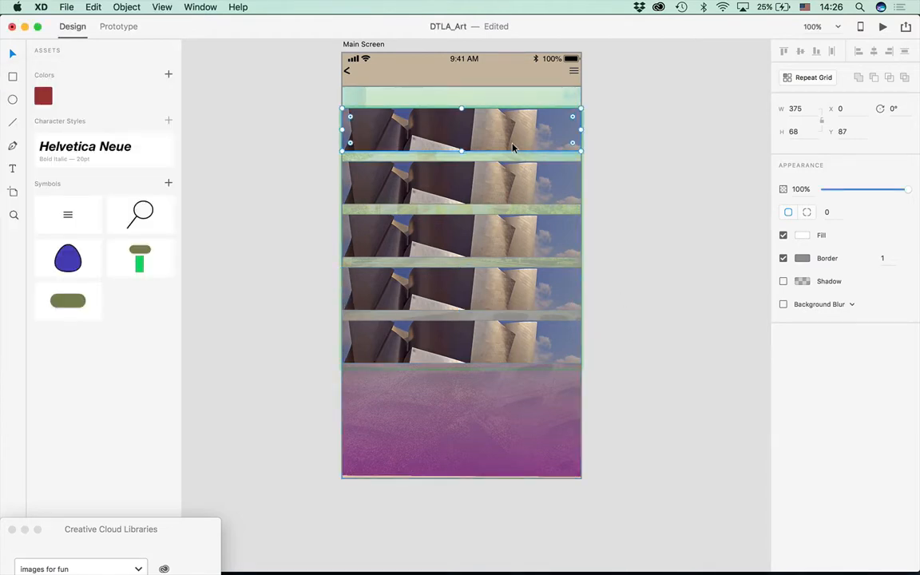
left_click_drag(906, 193, 884, 191)
left_click(705, 218)
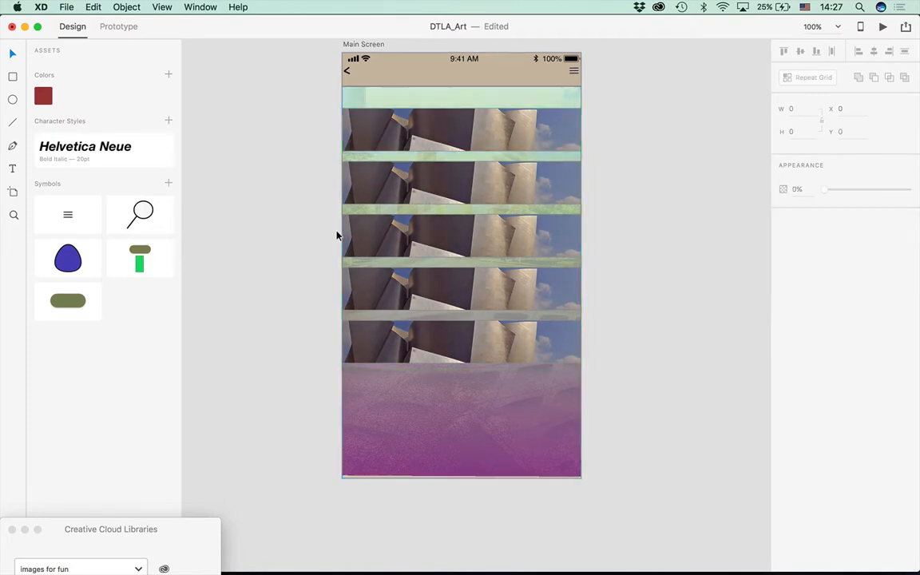
left_click(361, 137)
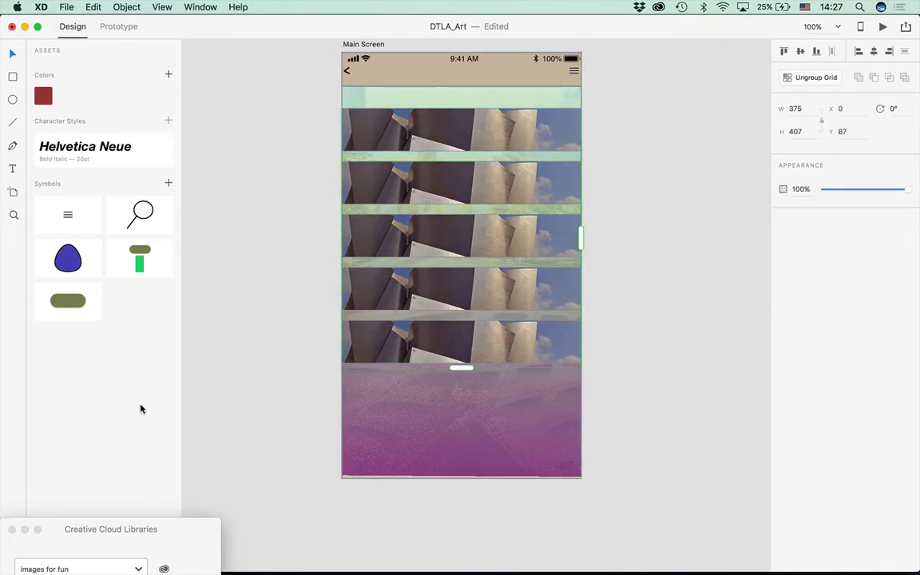
Switch to Finder, enlarge its window and open the Text folder in XD_Files
mouse_move(206, 567)
left_click(173, 567)
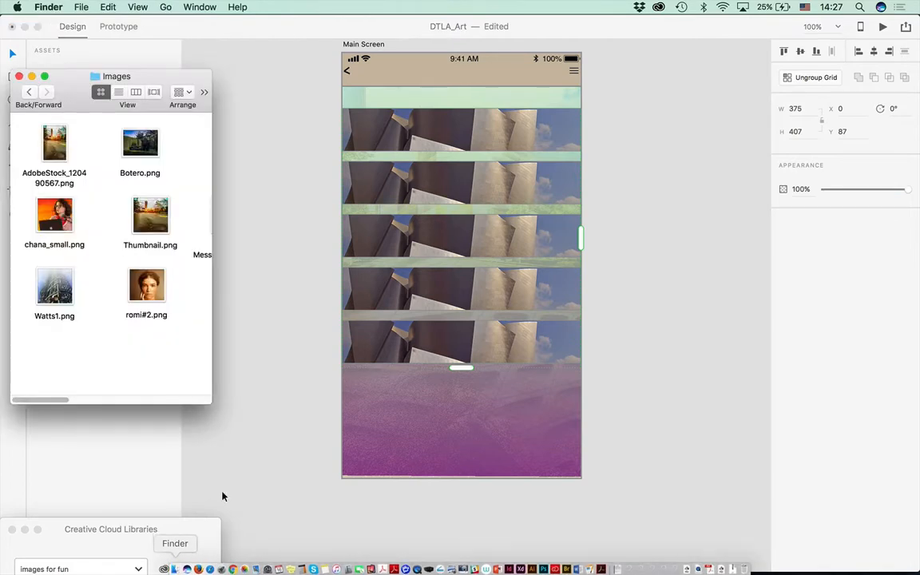
left_click_drag(210, 401, 324, 432)
left_click(27, 93)
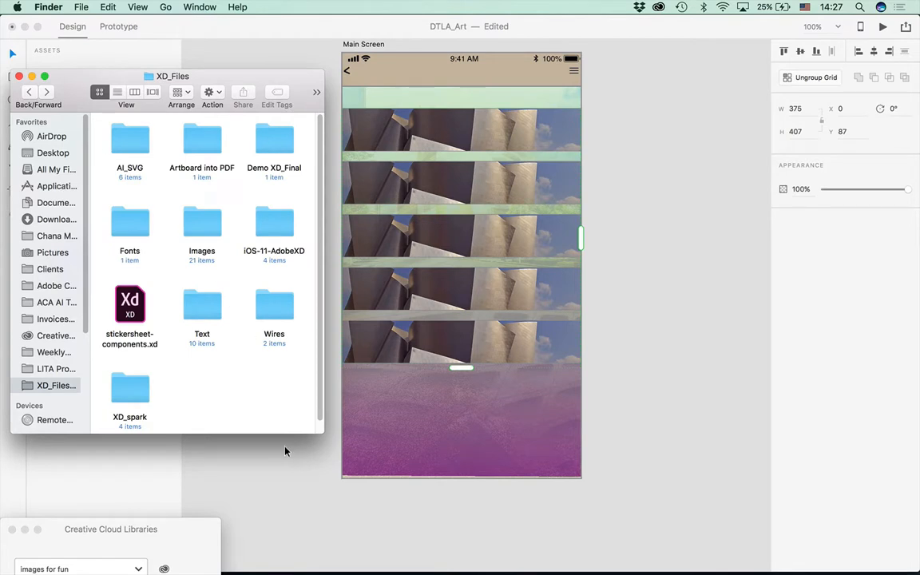
double_click(202, 310)
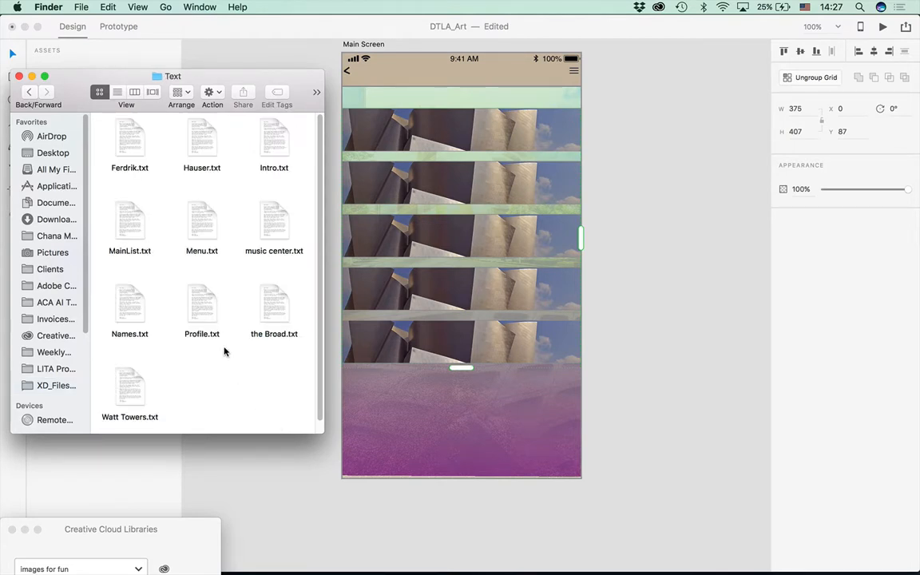
Preview the contents of MainList.txt
left_click(128, 232)
key("space")
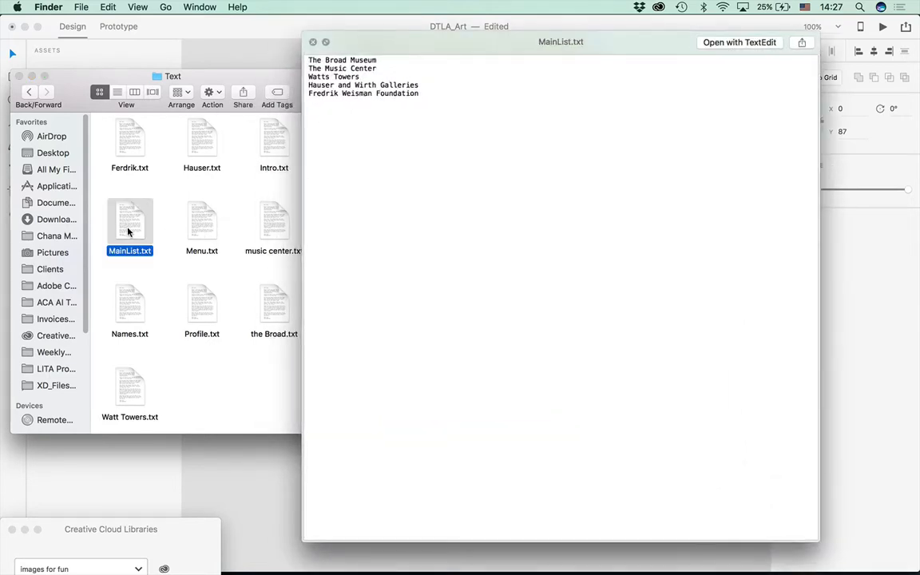
key("space")
Try to import the MainList.txt text onto the pasteboard beside the Main Screen artboard
left_click_drag(128, 231, 615, 242)
left_click(461, 148)
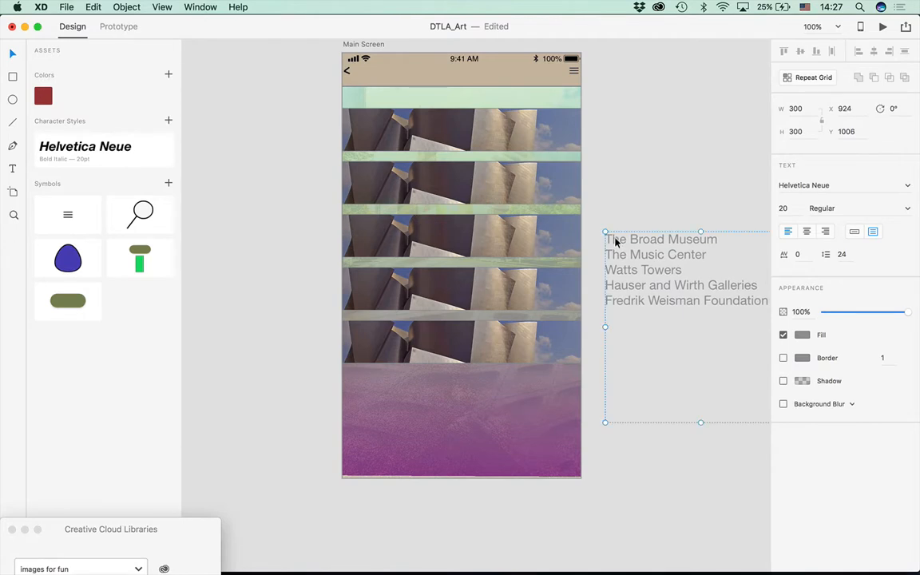
key("BackSpace")
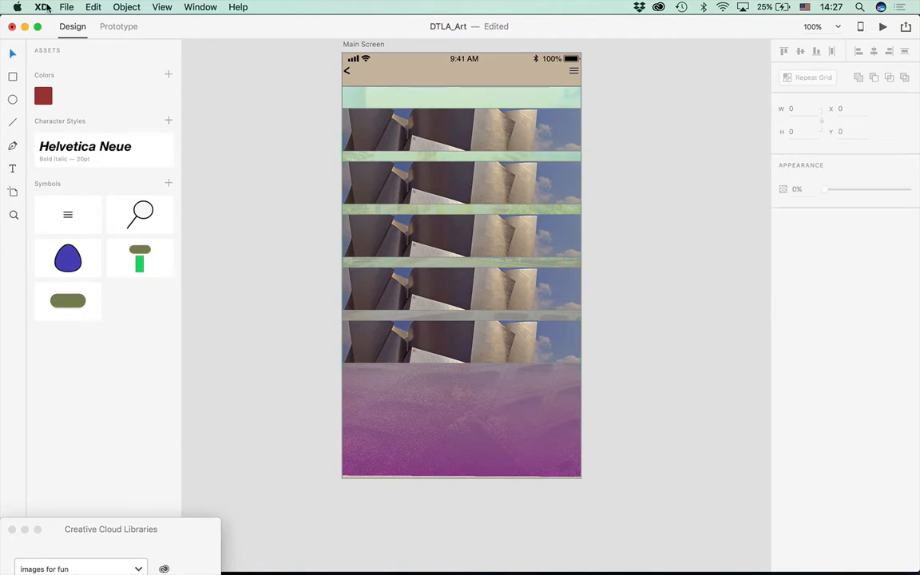
left_click(356, 148)
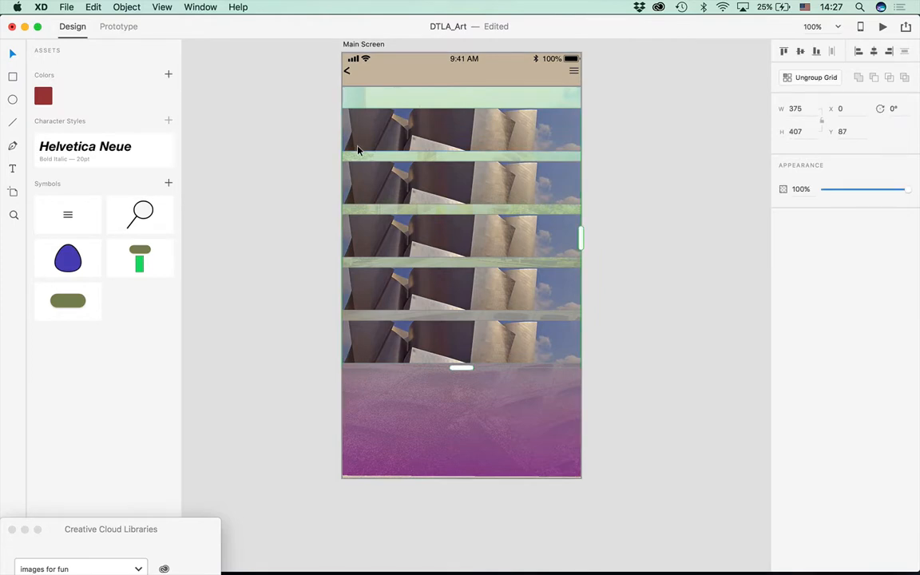
left_click(69, 7)
left_click(129, 432)
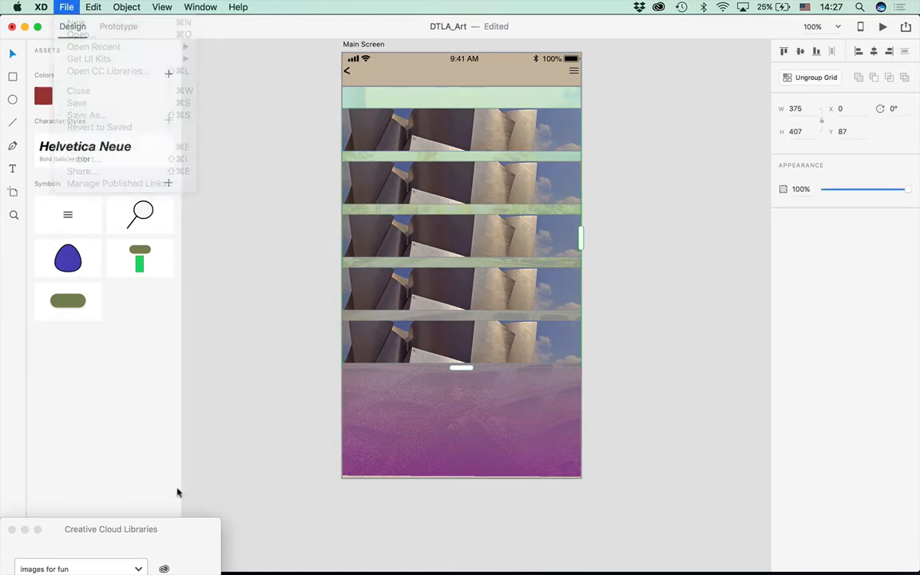
Switch to Finder, preview Menu.txt to compare it with MainList.txt, and return to XD
mouse_move(221, 568)
left_click(175, 567)
mouse_move(131, 232)
left_mouse_down()
mouse_move(133, 240)
mouse_move(402, 264)
mouse_move(439, 144)
mouse_move(451, 140)
mouse_move(451, 361)
mouse_move(192, 231)
mouse_move(116, 222)
left_mouse_up()
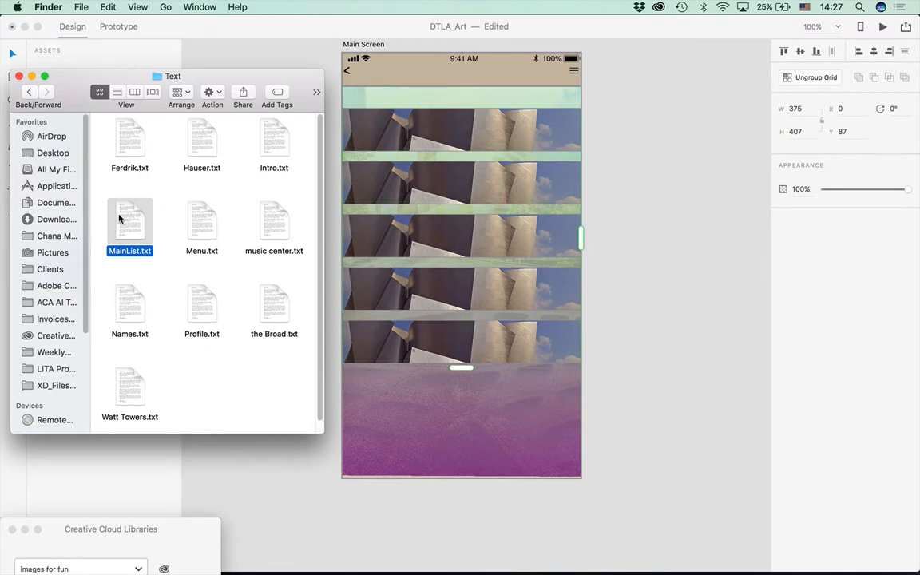
left_click(204, 229)
key("space")
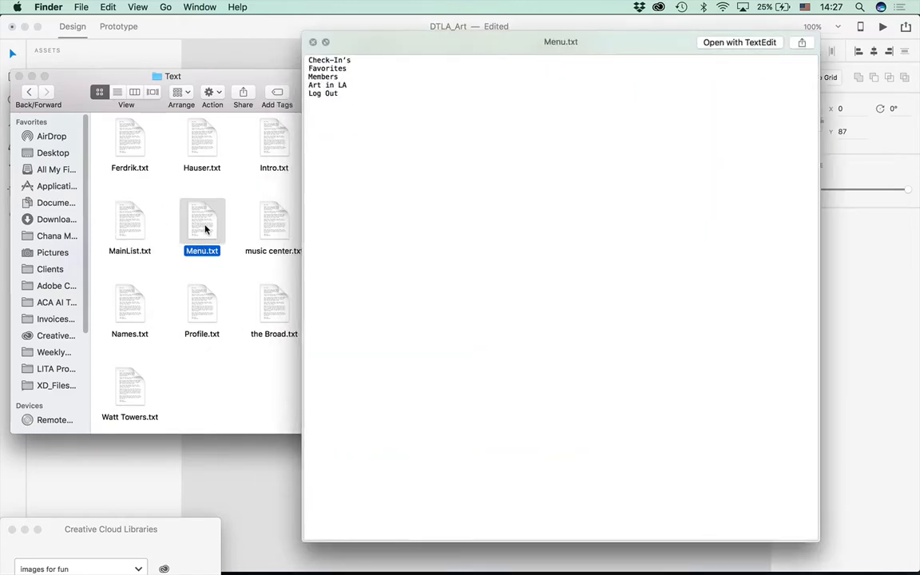
key("space")
left_click(126, 242)
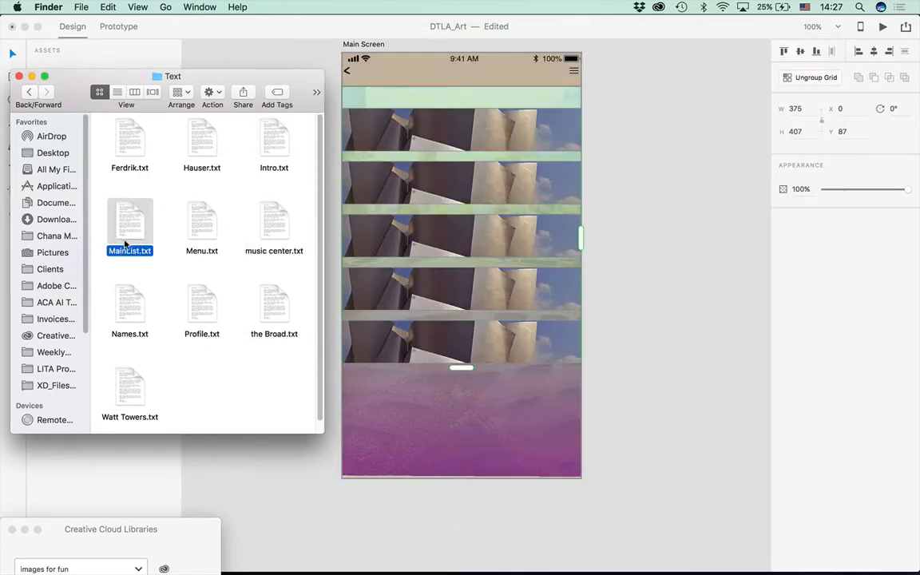
left_click_drag(126, 242, 117, 224)
left_click(419, 257)
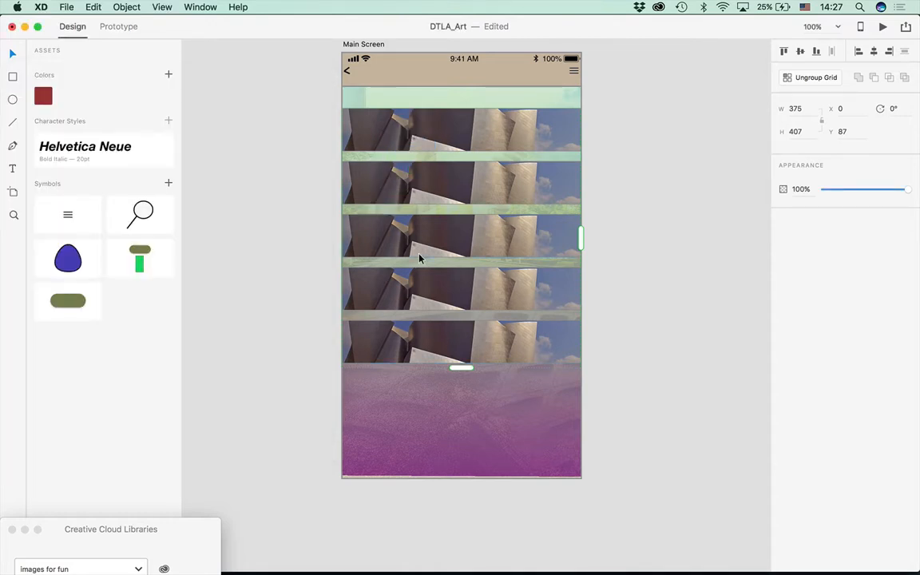
Import the MainList.txt text from Finder and place it beside the Main Screen artboard at about X 937, Y 1079
mouse_move(198, 570)
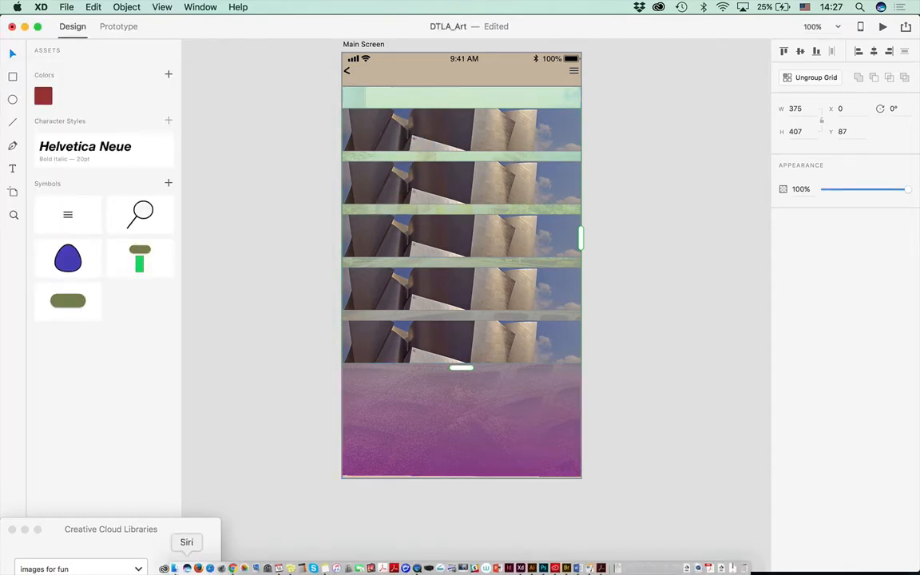
left_click(164, 569)
left_click_drag(135, 219, 474, 126)
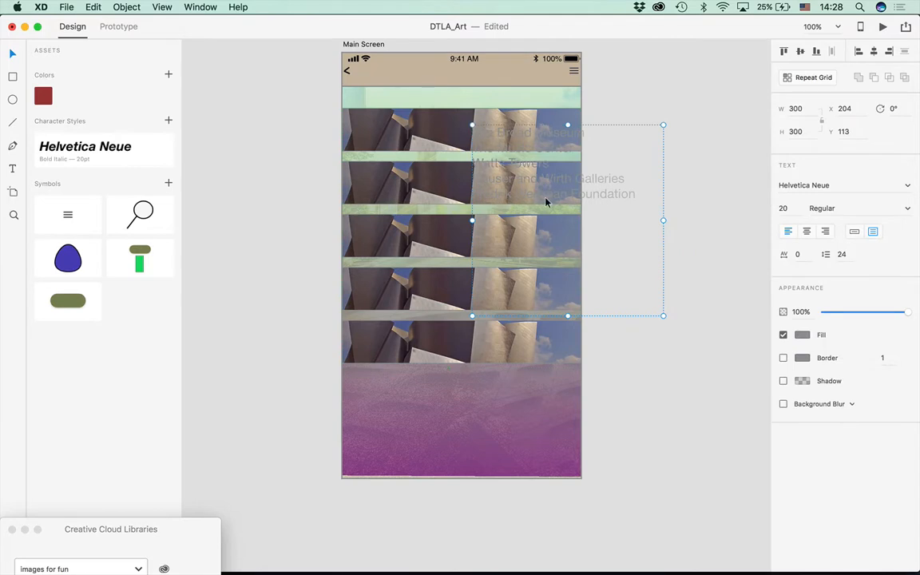
left_click_drag(602, 202, 740, 357)
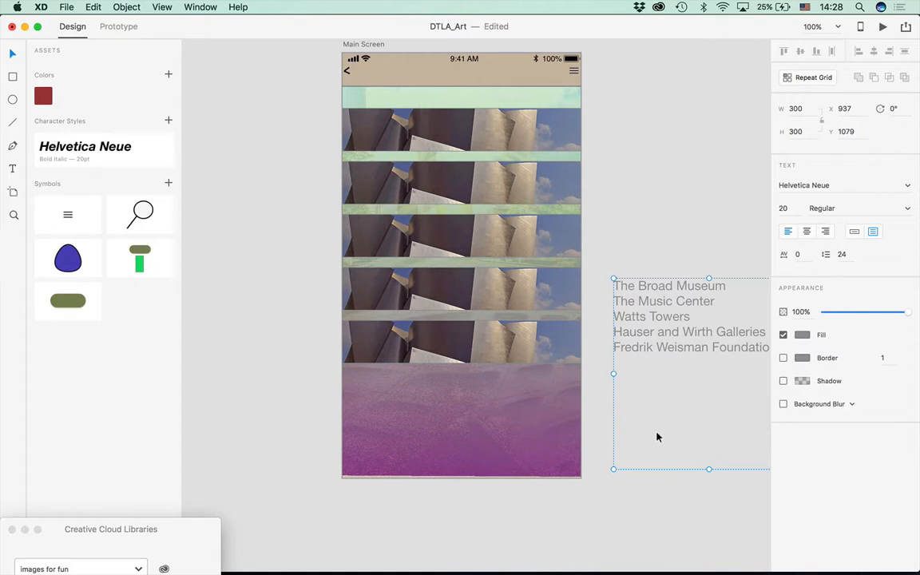
Fill the second image row of the Main Screen repeat grid with Watts.png from the Images folder in Finder
left_click(383, 142)
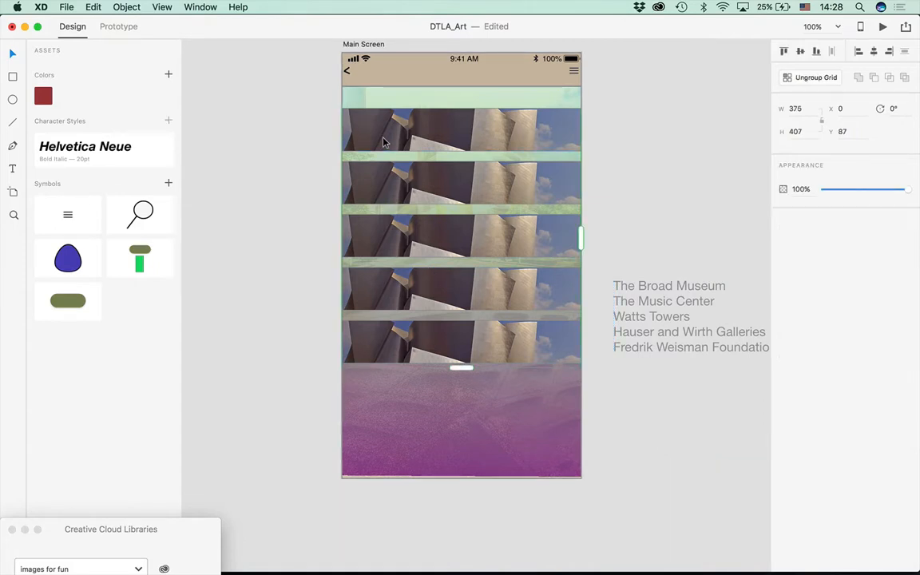
double_click(383, 143)
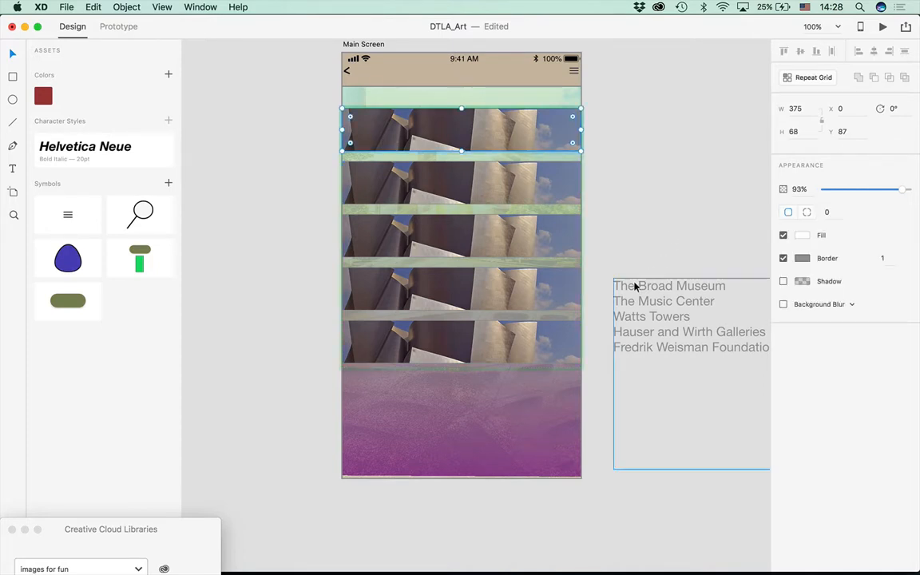
left_click(494, 194)
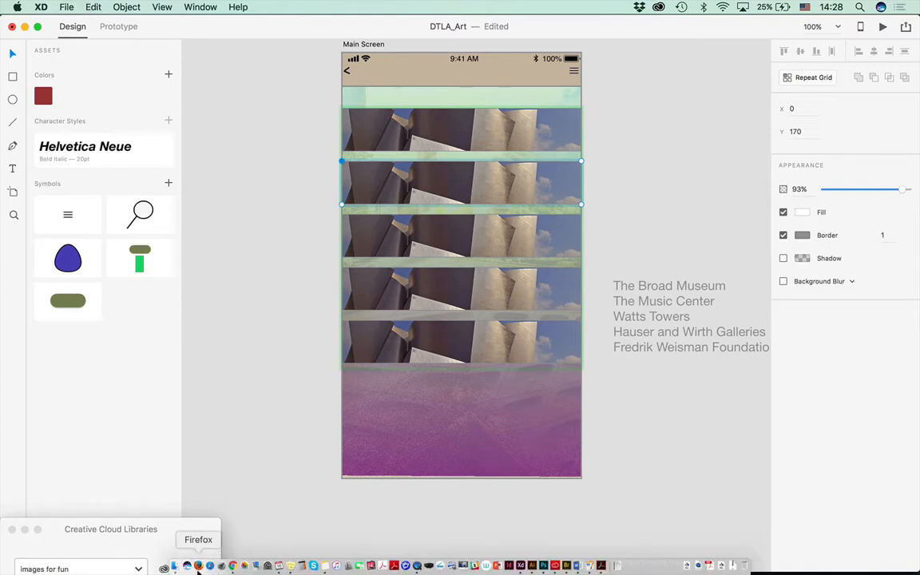
left_click(177, 559)
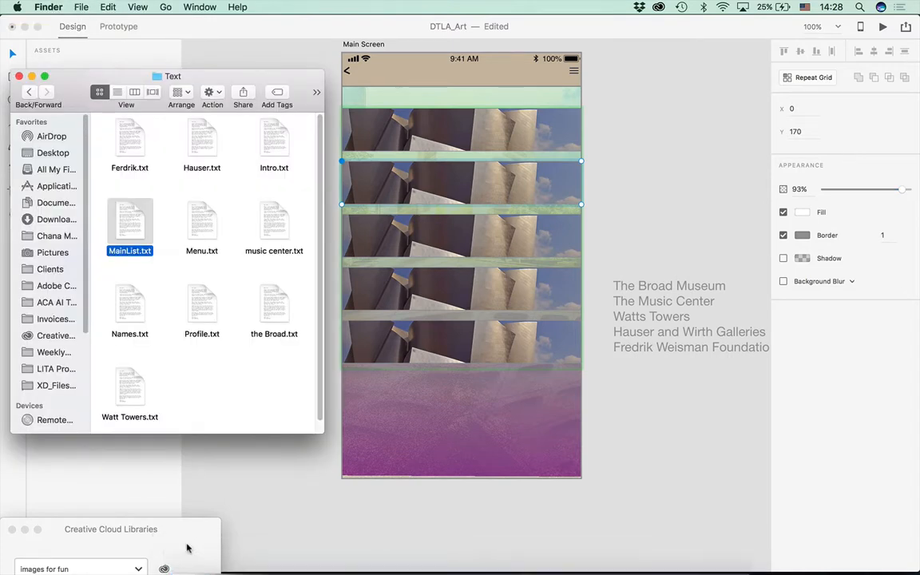
left_click(28, 93)
double_click(206, 234)
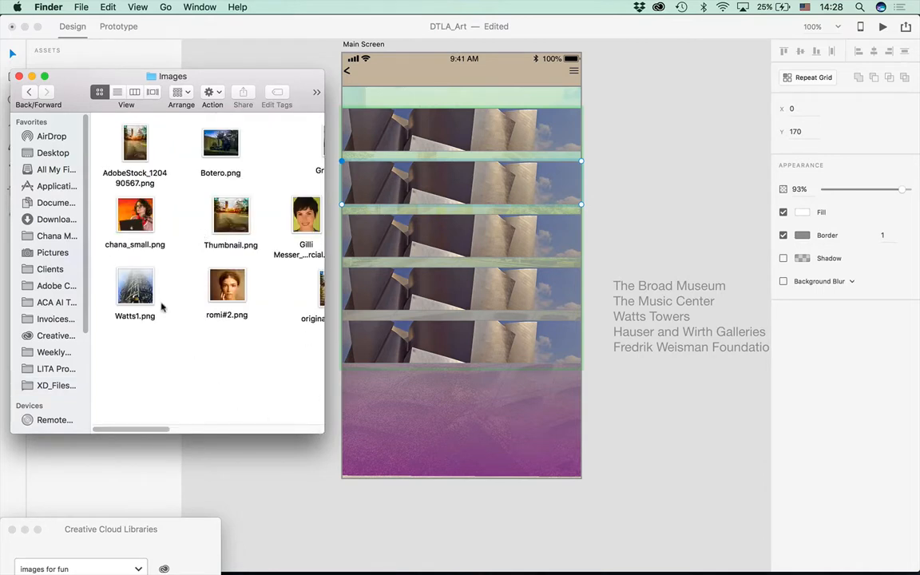
left_click_drag(324, 432, 694, 274)
left_click(648, 216)
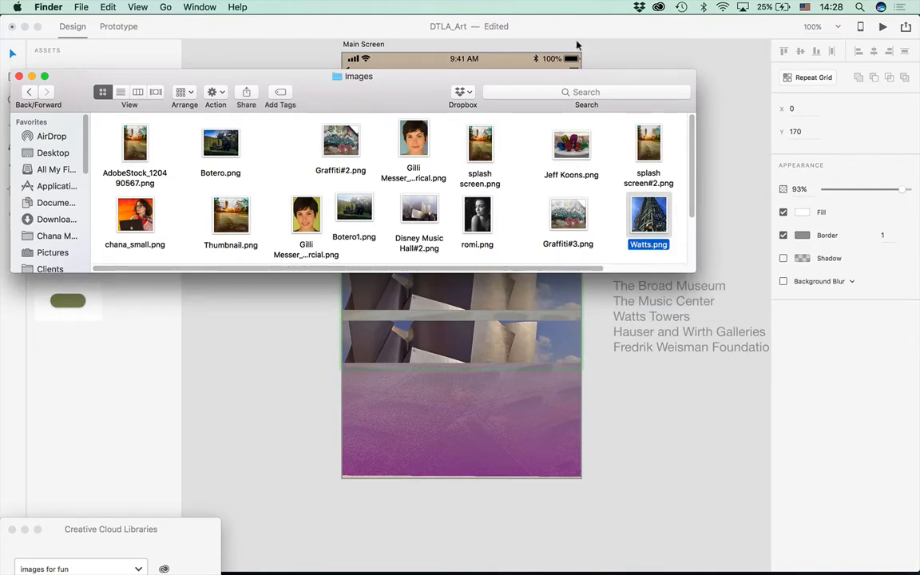
left_click_drag(592, 72, 208, 102)
left_click_drag(263, 244, 415, 185)
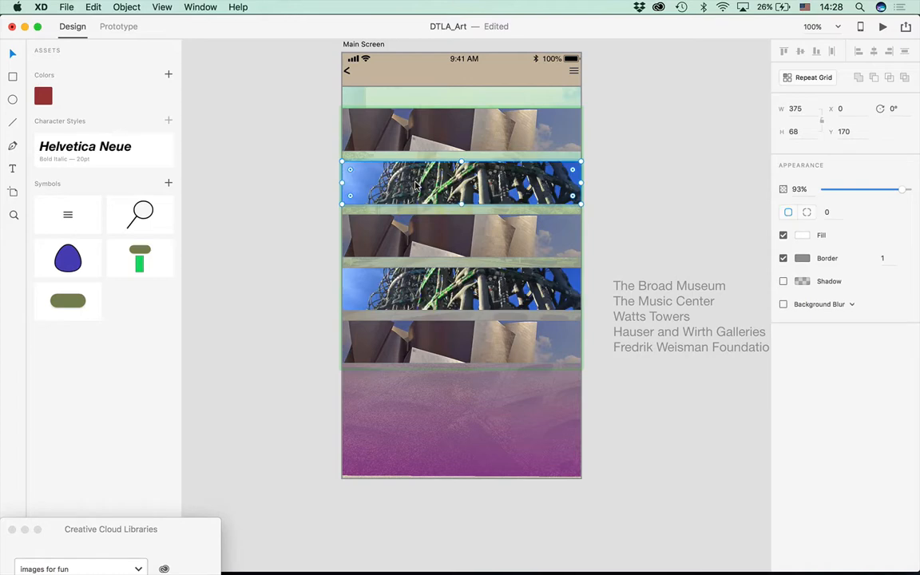
left_click(268, 250)
Lower the opacity of the image rectangles inside the repeat grid to 61%
left_click(473, 150)
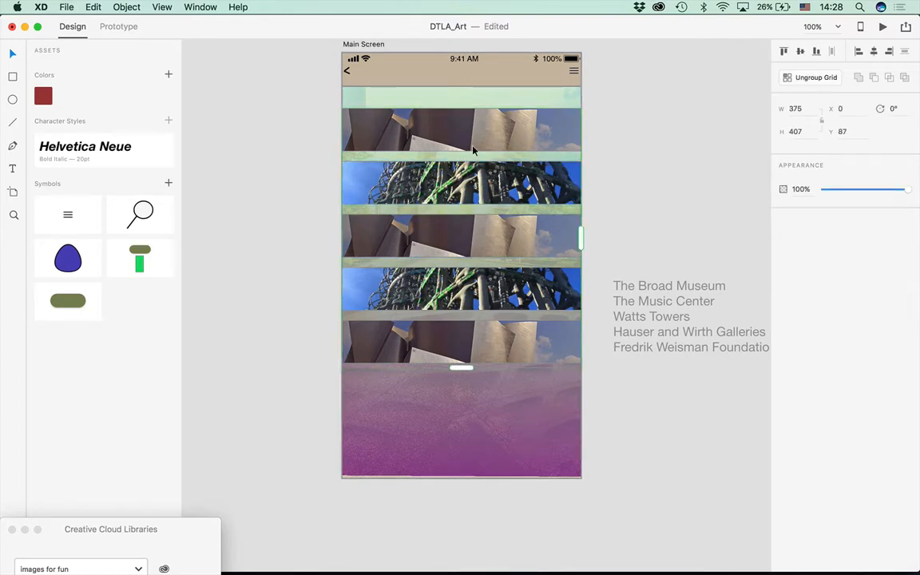
double_click(509, 128)
left_click_drag(899, 191, 878, 192)
left_click(515, 166)
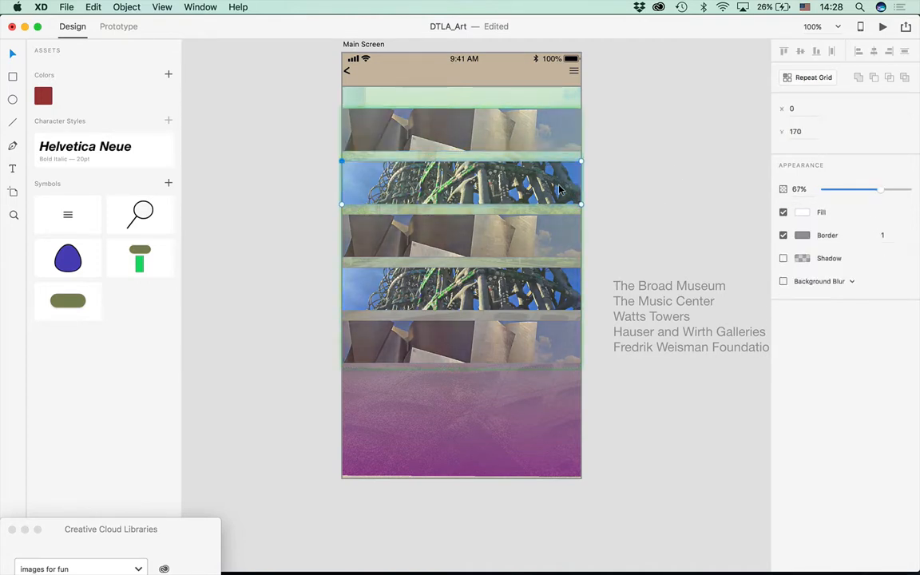
left_click_drag(880, 192, 874, 192)
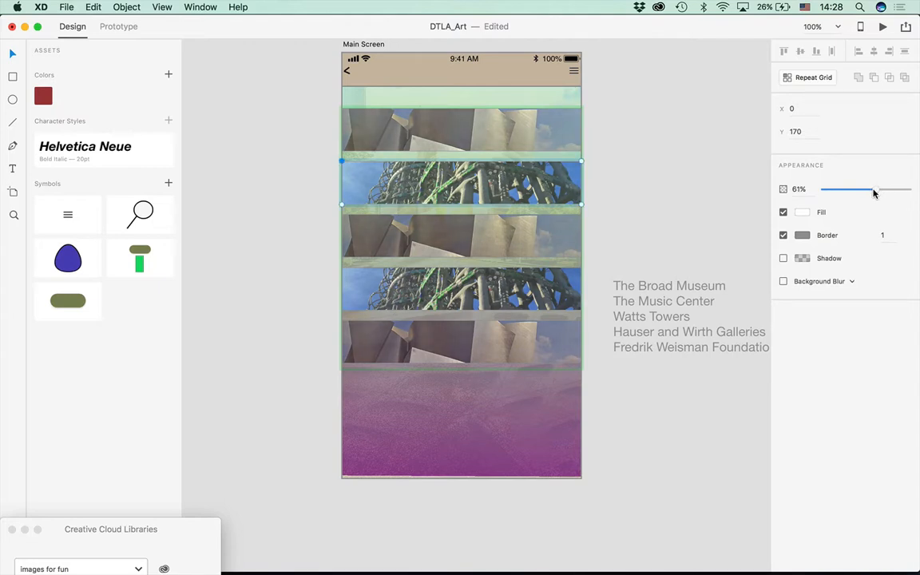
left_click(589, 251)
Fill the repeat grid's third image row with Botero.png from the Images folder in Finder
double_click(477, 252)
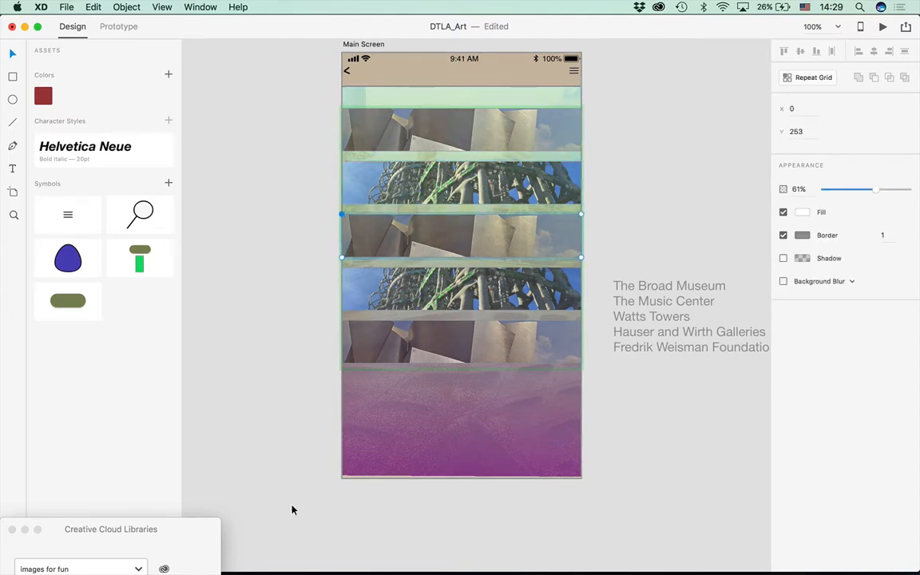
left_click(174, 569)
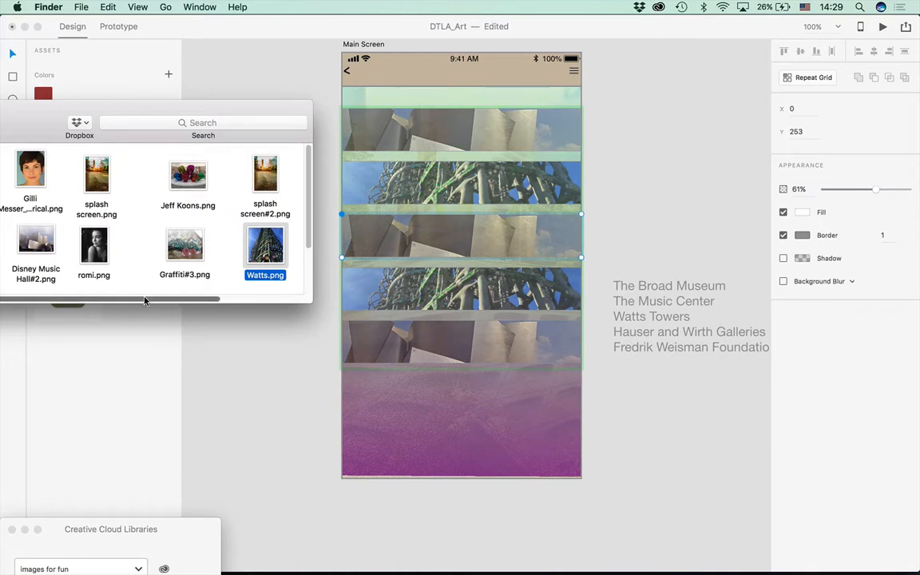
left_click_drag(55, 301, 170, 300)
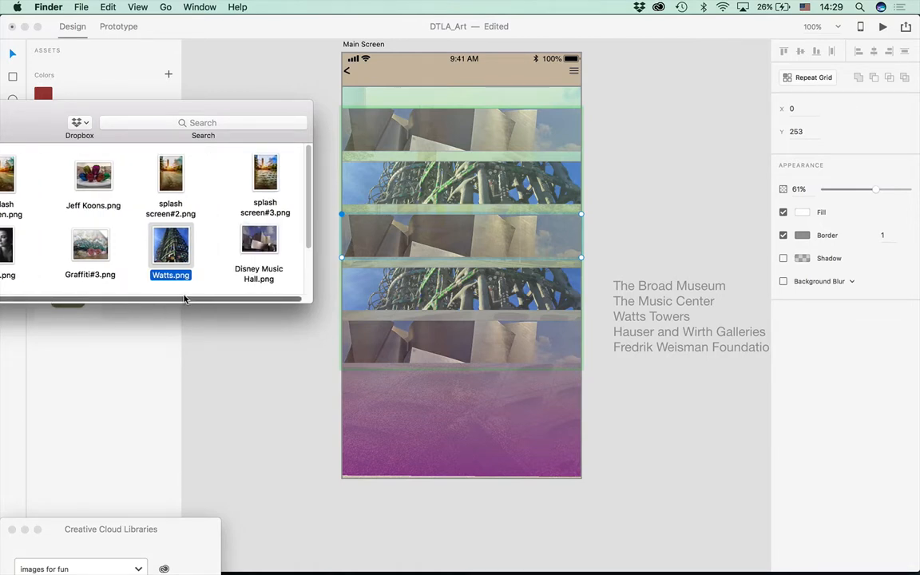
left_click_drag(88, 105, 268, 4)
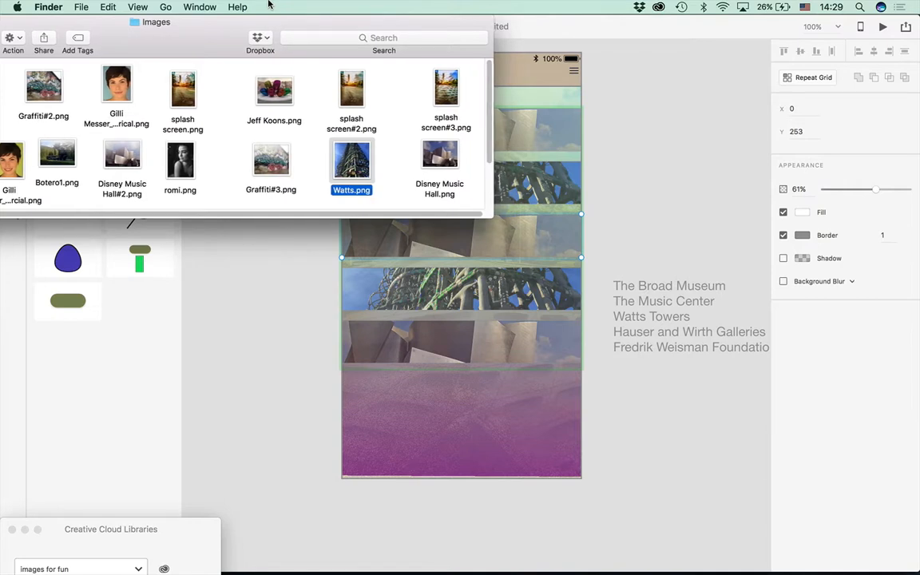
left_click(55, 138)
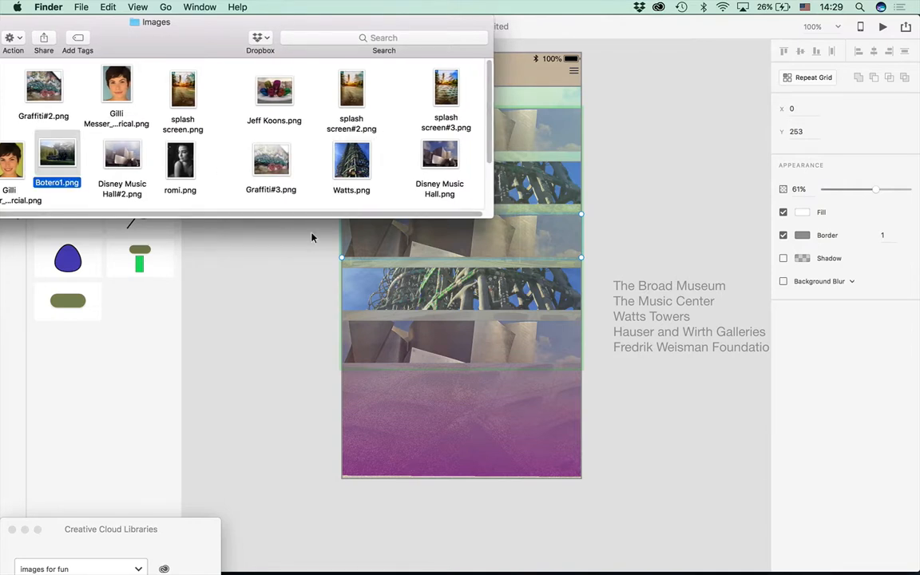
left_click_drag(483, 216, 275, 349)
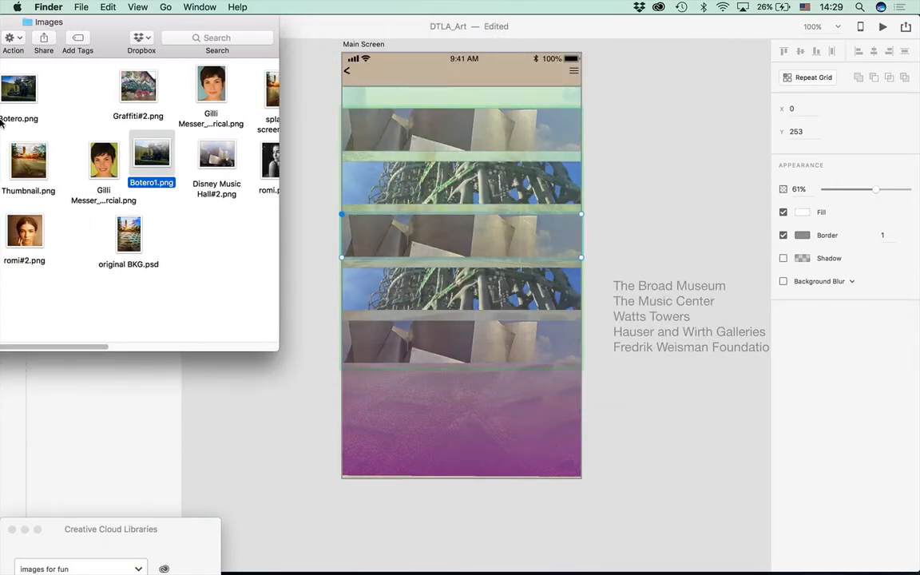
left_click(24, 91)
left_click_drag(24, 91, 389, 238)
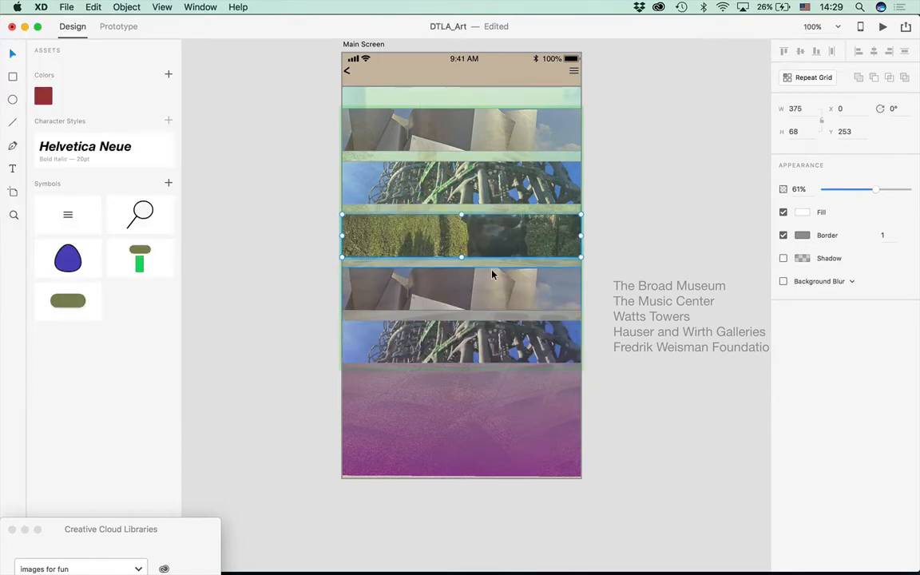
Fill the repeat grid's fourth image row with Graffiti#2.png from the Images folder in Finder
left_click(498, 302)
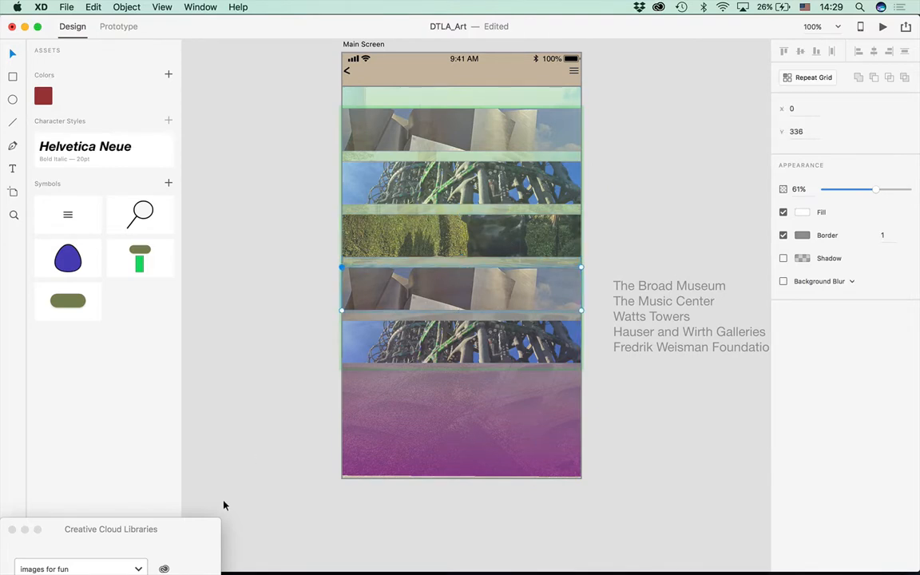
mouse_move(243, 574)
left_click(174, 565)
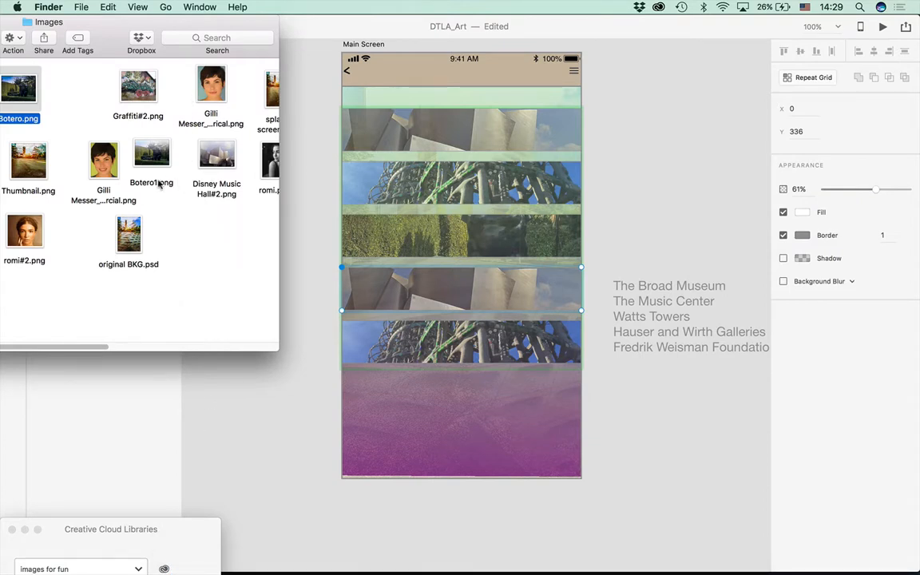
left_click_drag(137, 91, 421, 291)
left_click(308, 391)
Fill the repeat grid's fifth image row with Jeff Koons.png from the Images folder in Finder
left_click(429, 339)
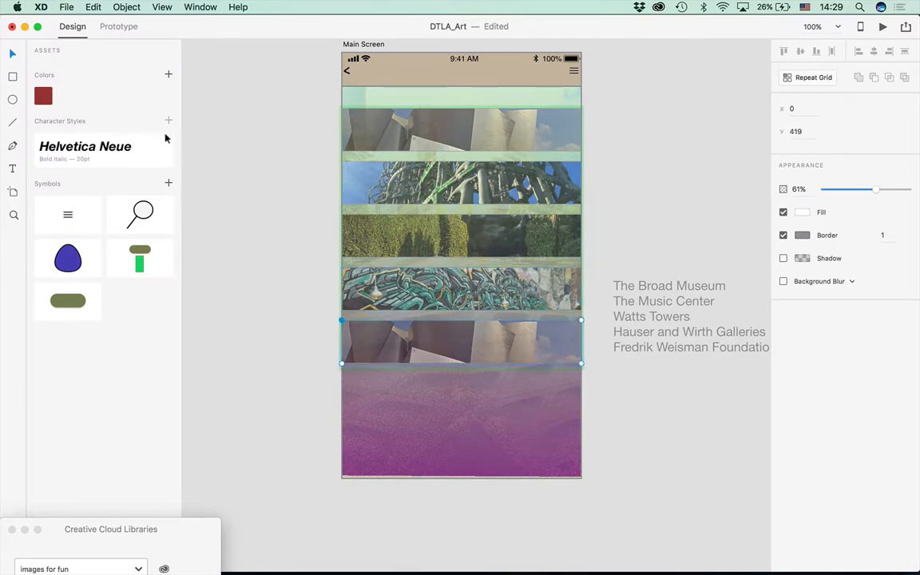
mouse_move(208, 567)
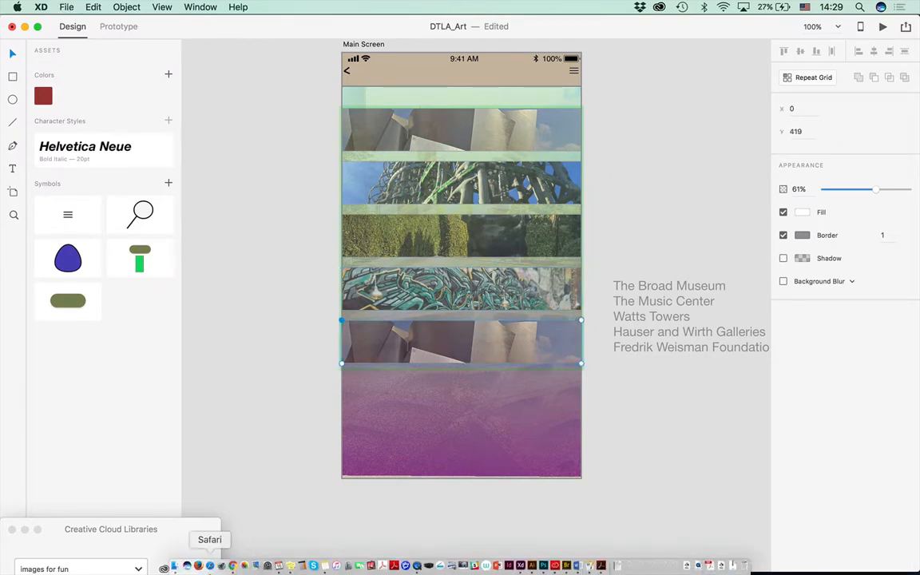
left_click(173, 567)
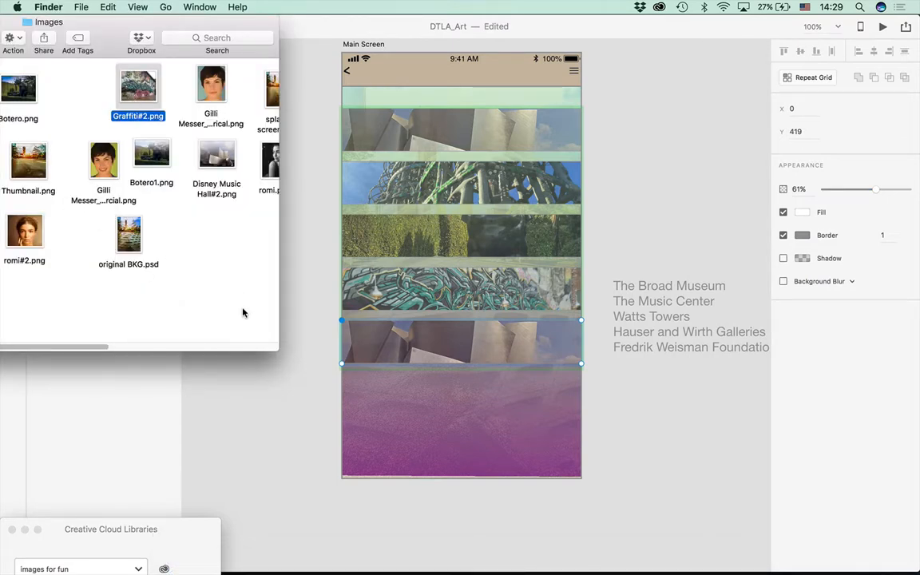
left_click_drag(278, 349, 412, 182)
left_click_drag(369, 90, 438, 326)
left_click(279, 321)
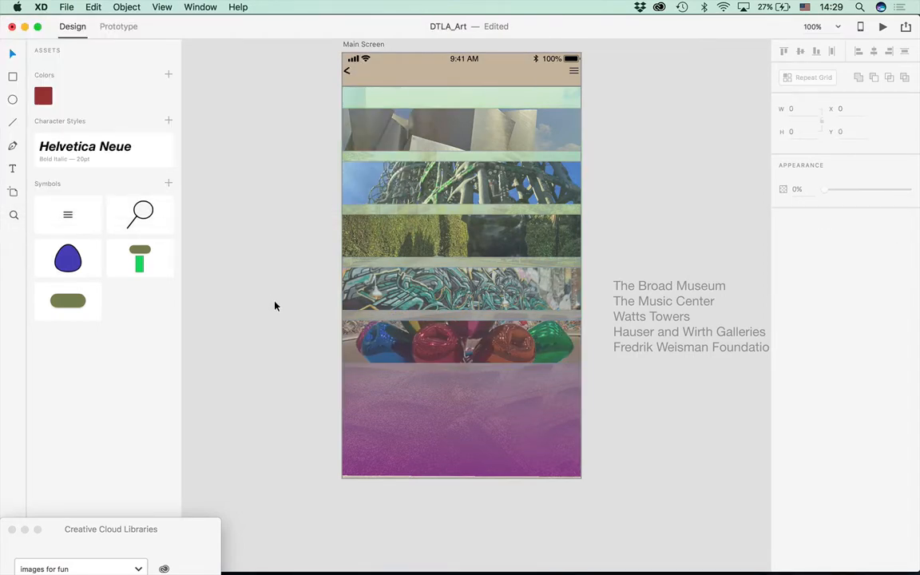
Extend the repeat grid's lower edge to a height of about 413, then clear the selection
left_click_drag(451, 368, 418, 371)
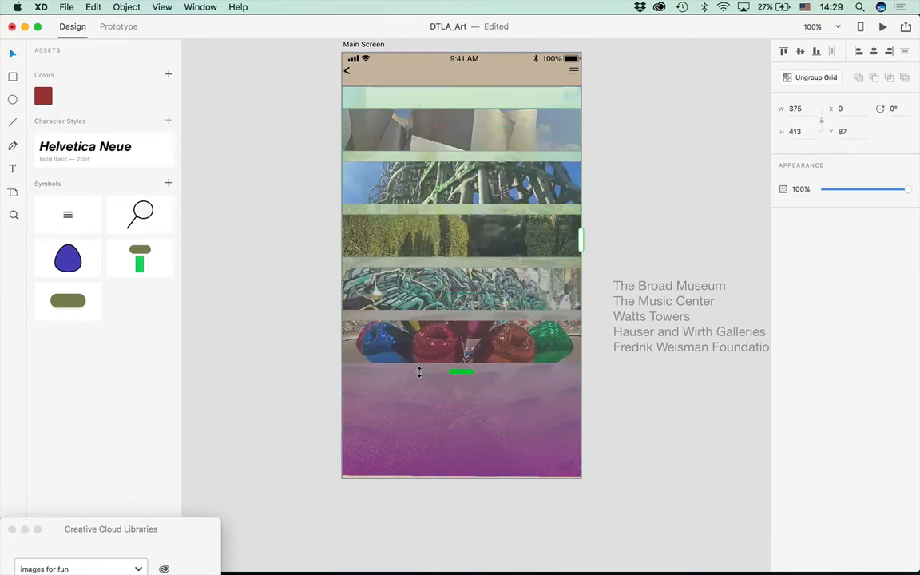
left_click(290, 427)
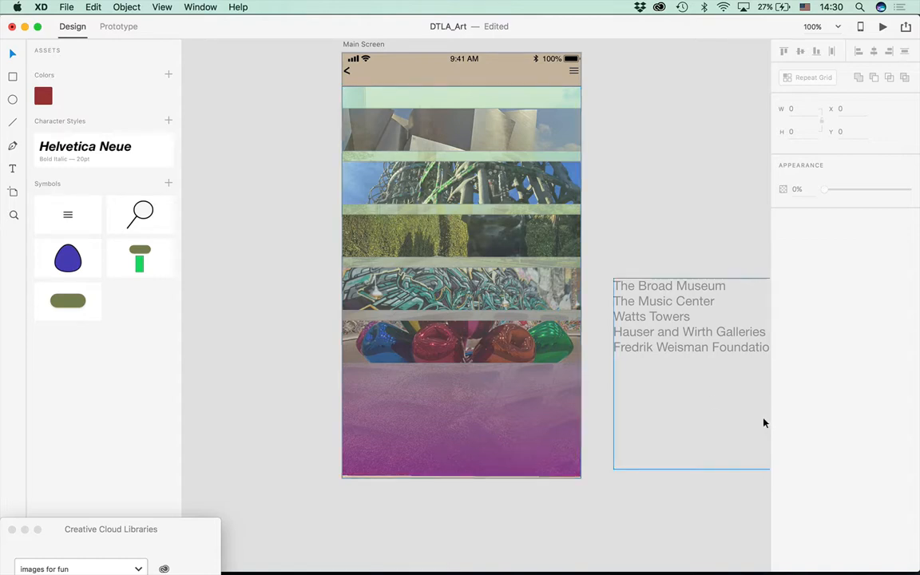
left_click(470, 443)
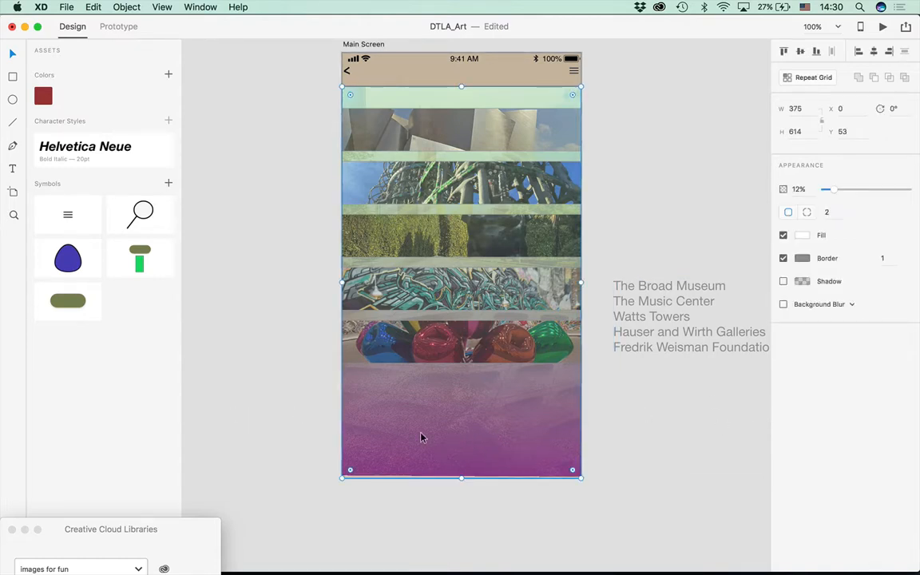
left_click(293, 439)
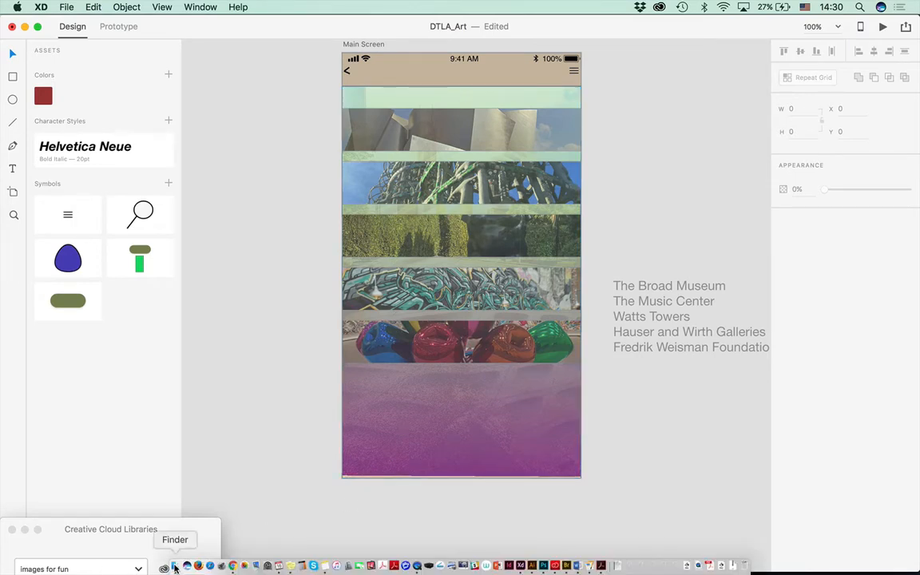
Switch to Finder, enlarge the window, and go from the Images folder to the AI_SVG folder
left_click(164, 558)
left_click_drag(411, 185, 249, 481)
left_click_drag(73, 23, 215, 48)
left_click_drag(156, 46, 299, 37)
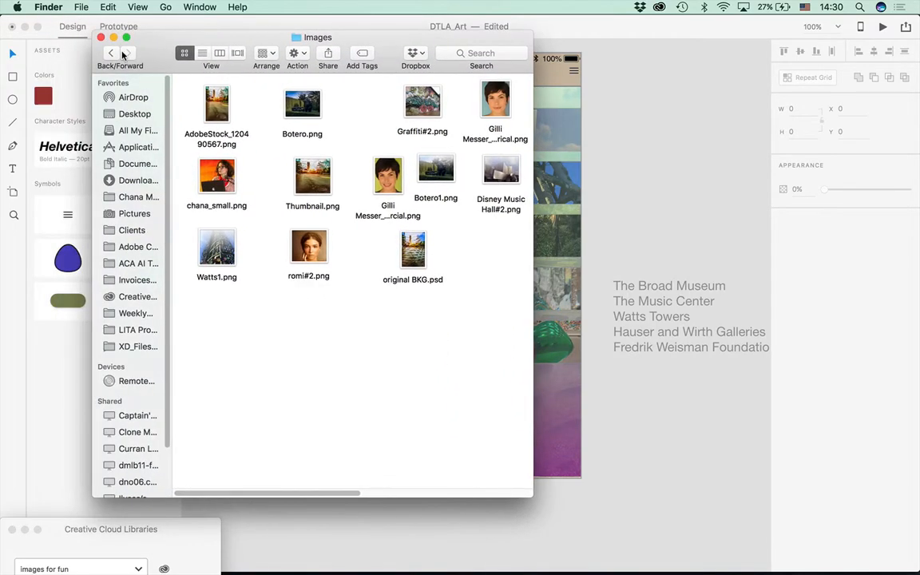
left_click(107, 56)
left_click(109, 54)
double_click(224, 104)
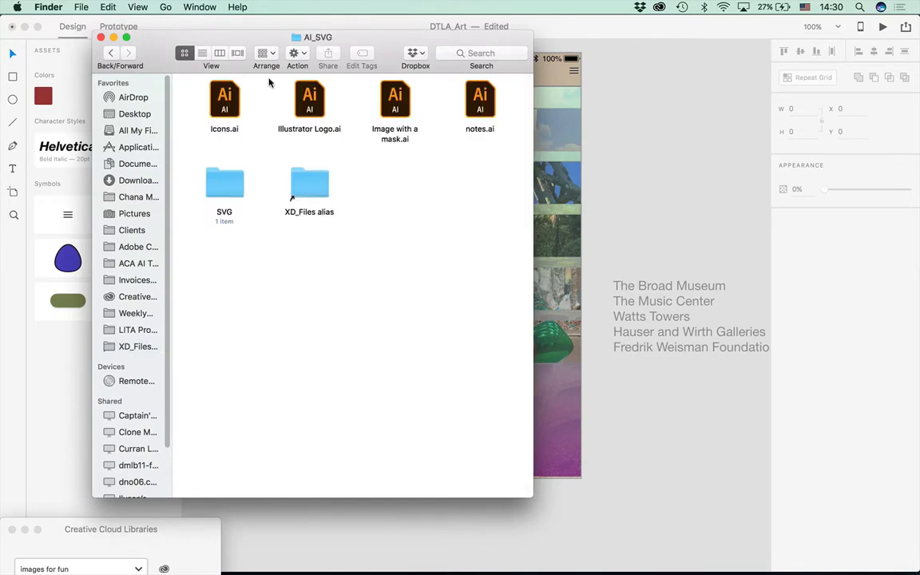
Try to place notes.ai on the pasteboard beside Main Screen, and check the SVG folder before returning to AI_SVG
left_click_drag(321, 48, 221, 53)
left_click_drag(337, 103, 638, 168)
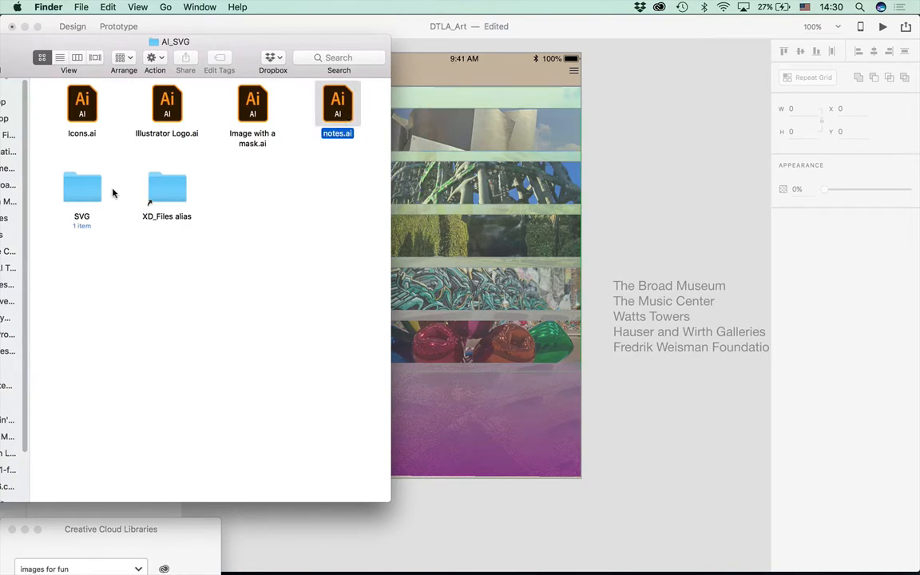
double_click(77, 171)
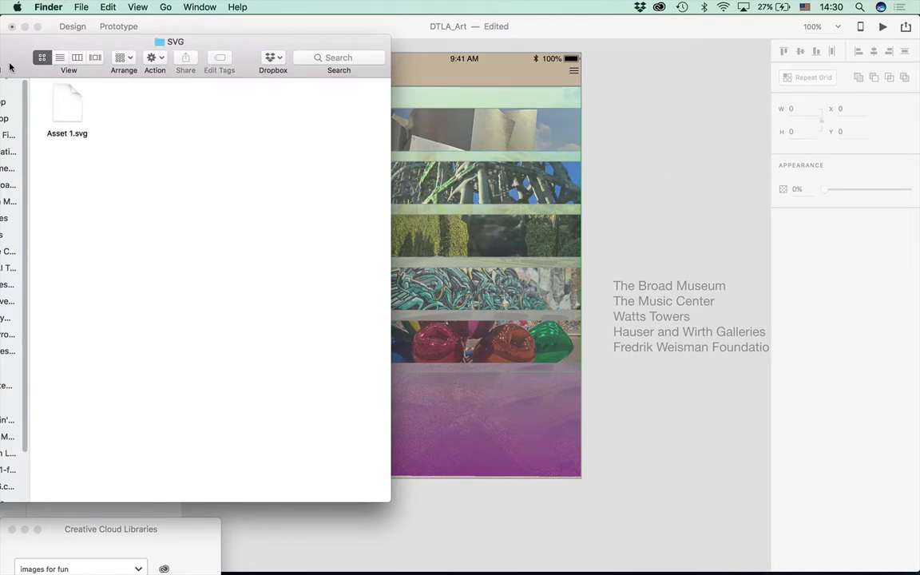
left_click_drag(5, 70, 133, 61)
left_click(97, 48)
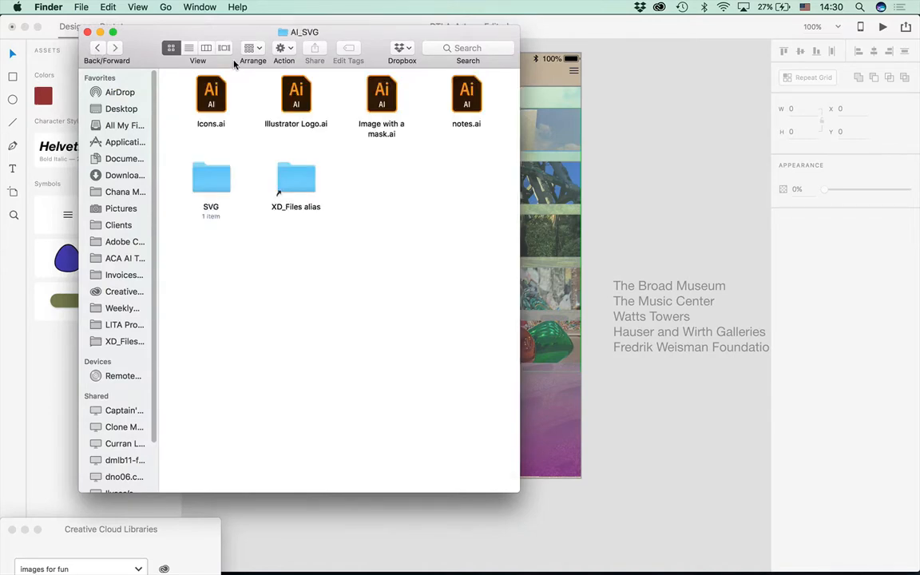
Open notes.ai in Illustrator, ignoring the missing linked file Music Note_layer.psd, and select the traced music-notes artwork
double_click(463, 116)
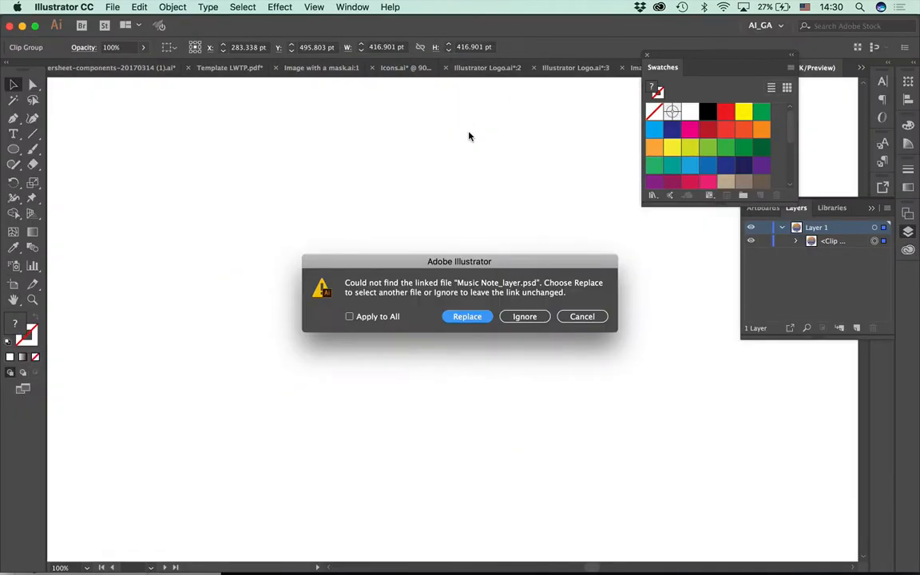
left_click(519, 317)
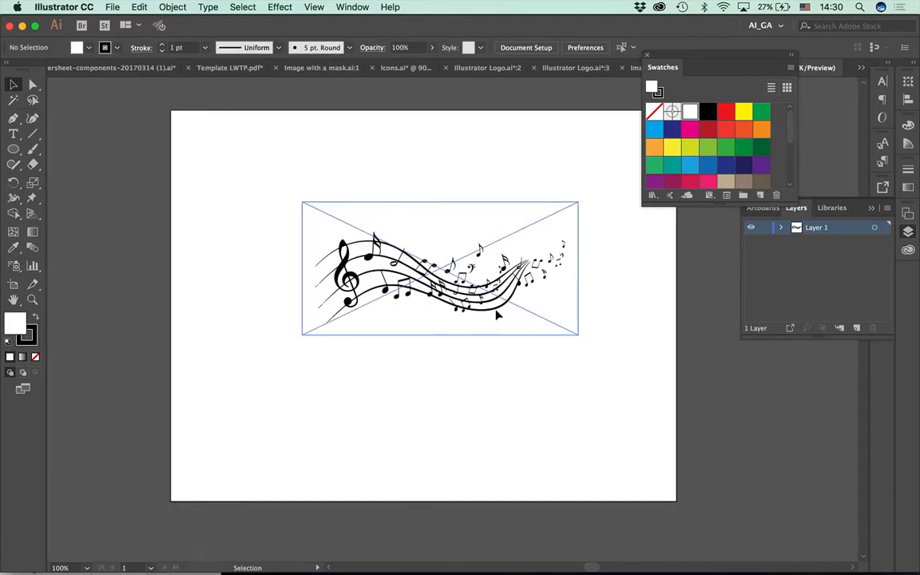
left_click(497, 316)
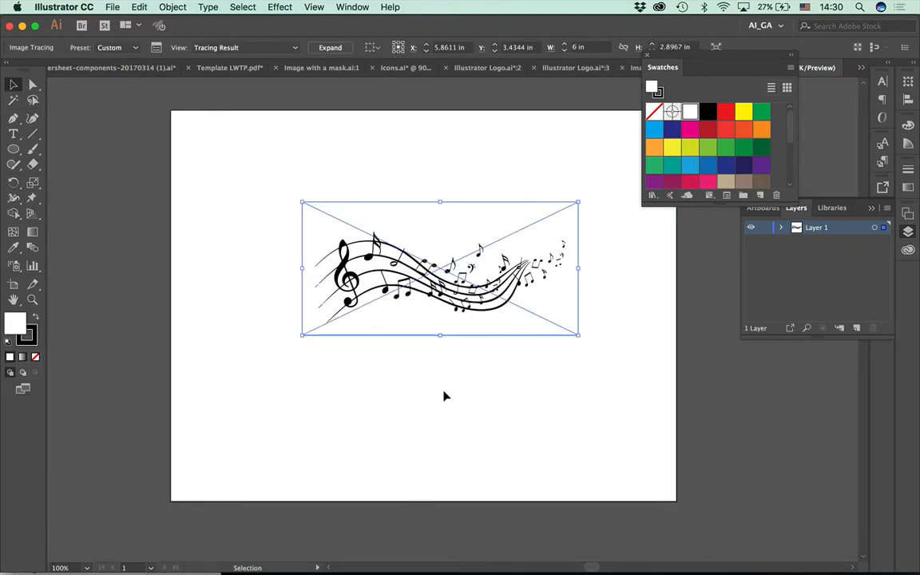
mouse_move(527, 568)
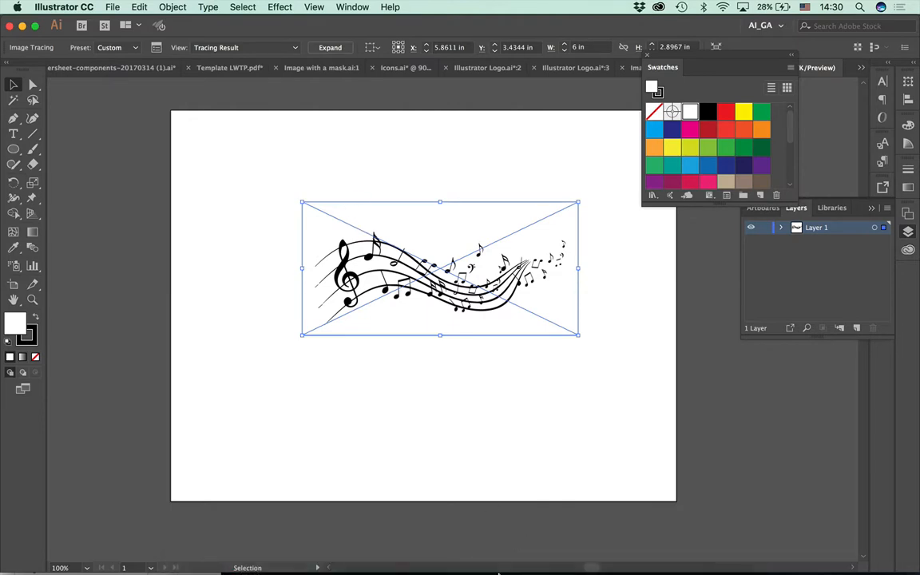
Switch to Adobe XD, paste the music-notes artwork onto the Main Screen's purple area, and scale it to about 254 wide
left_click(519, 565)
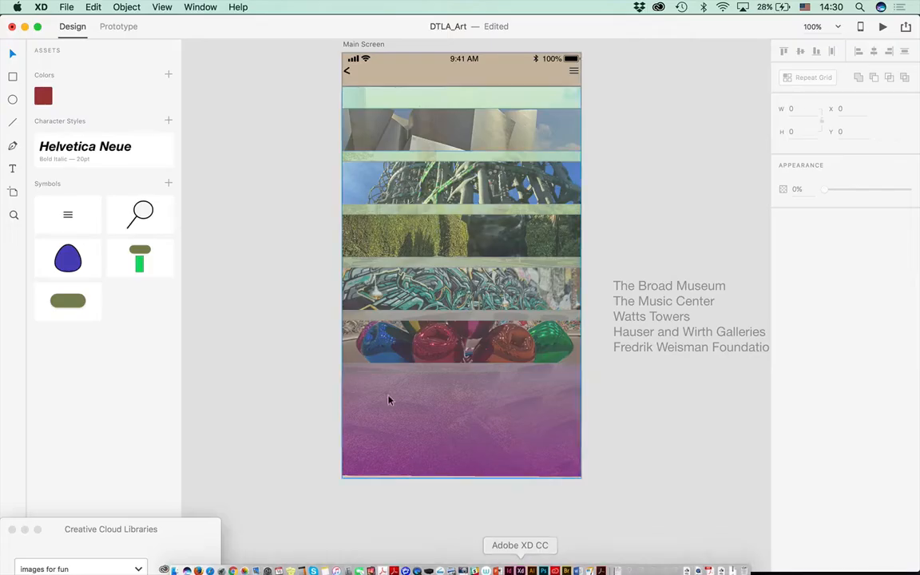
key("super+v")
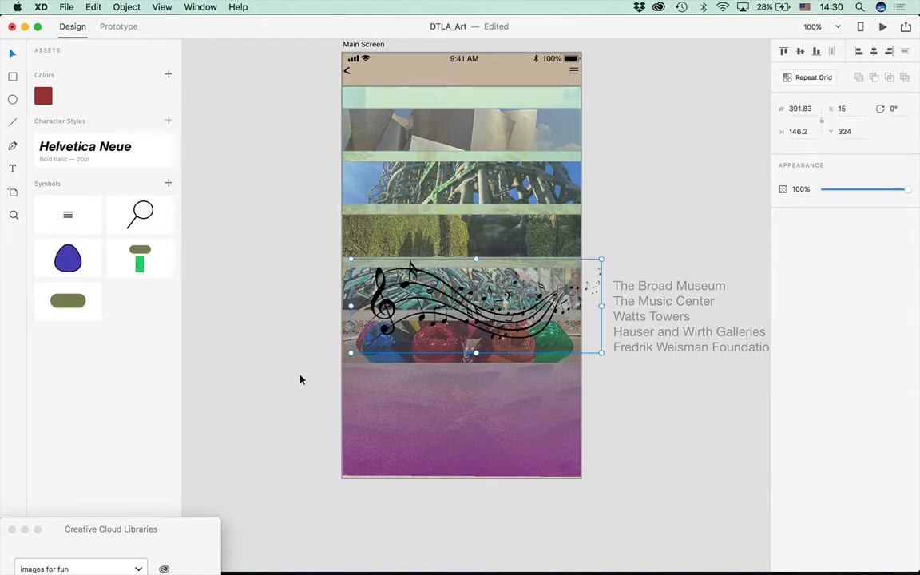
left_click_drag(509, 334, 499, 449)
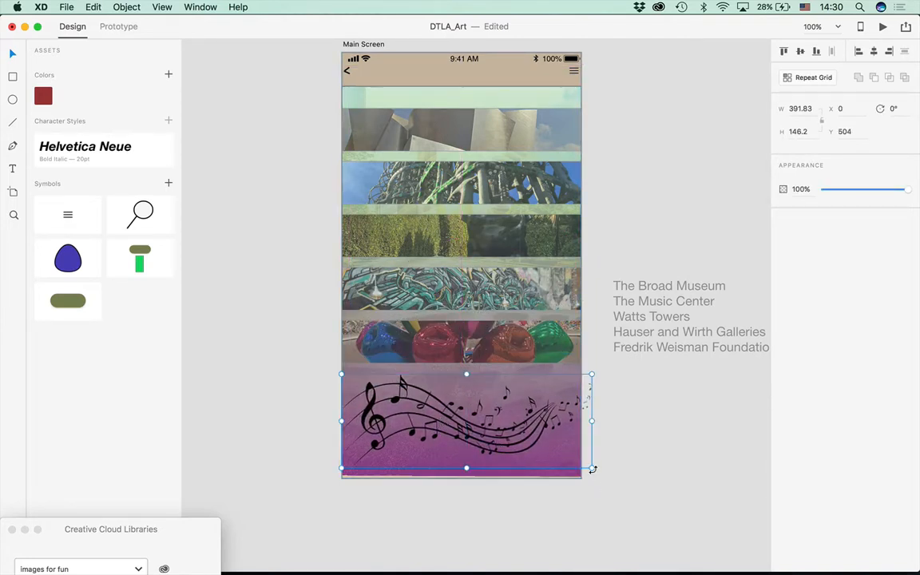
left_click_drag(591, 469, 538, 436)
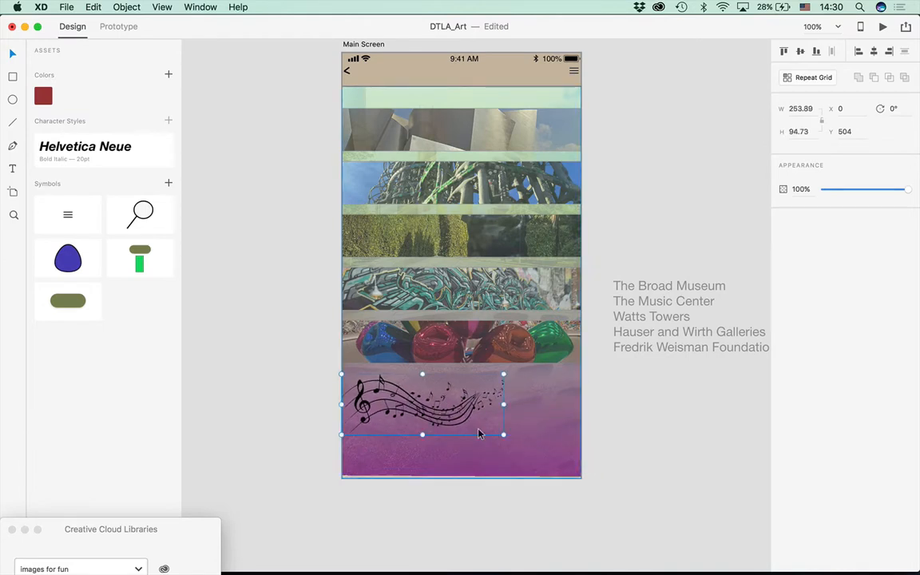
Lock the translucent overlay in place and move the music-notes artwork to about X 56, Y 520 in the purple area
left_click_drag(463, 420, 505, 424)
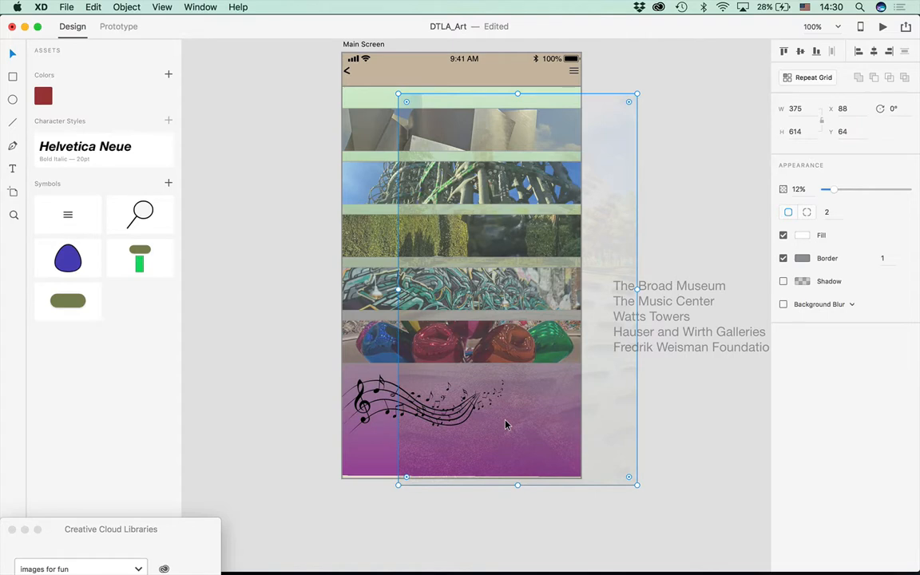
key("super+z")
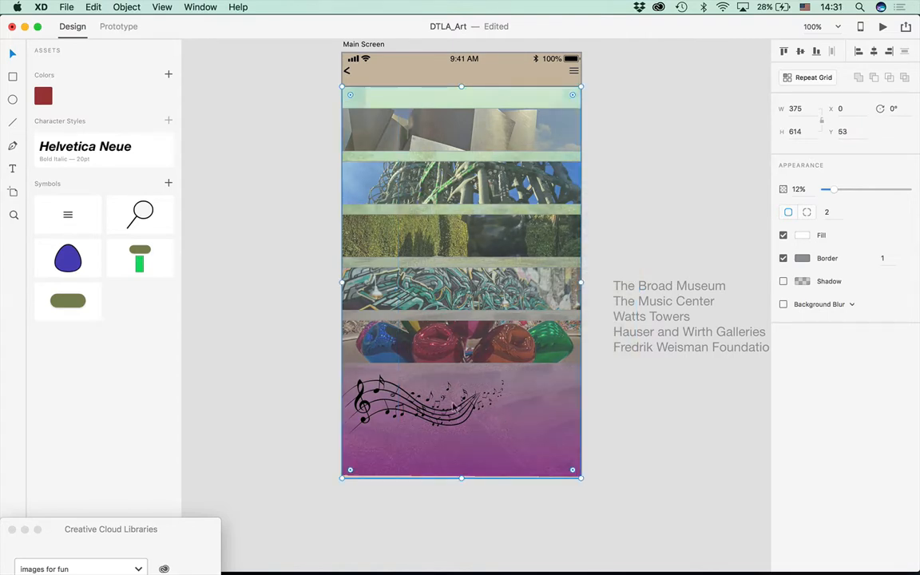
right_click(451, 412)
left_click(481, 528)
left_click_drag(424, 420, 455, 429)
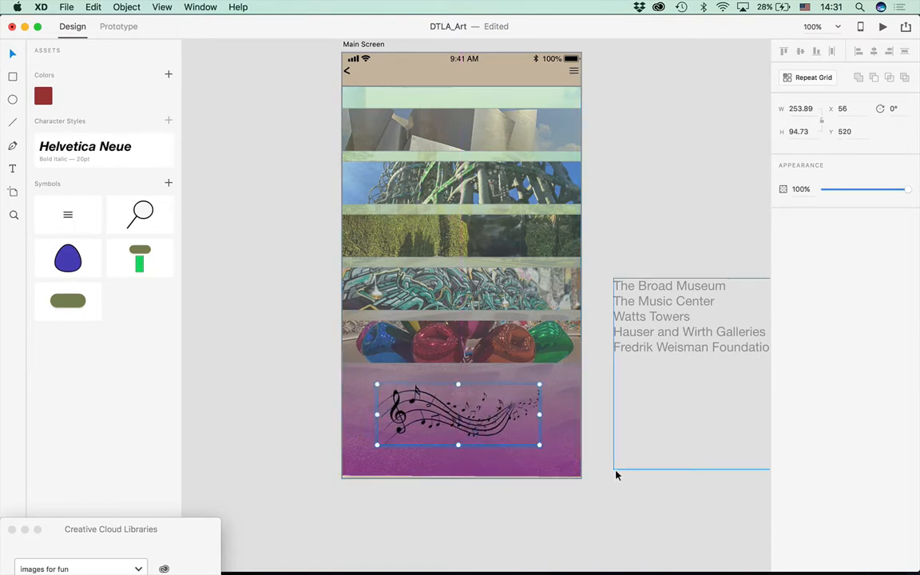
left_click(616, 474)
left_click(612, 181)
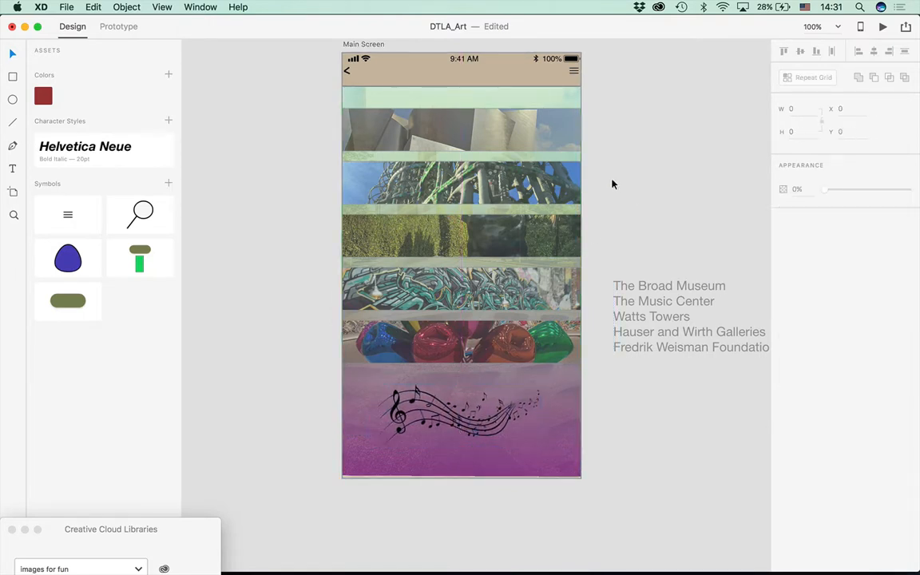
Nudge the back arrow in the Main Screen header down 2 px to Y 25.5
left_click(536, 100)
left_click(347, 71)
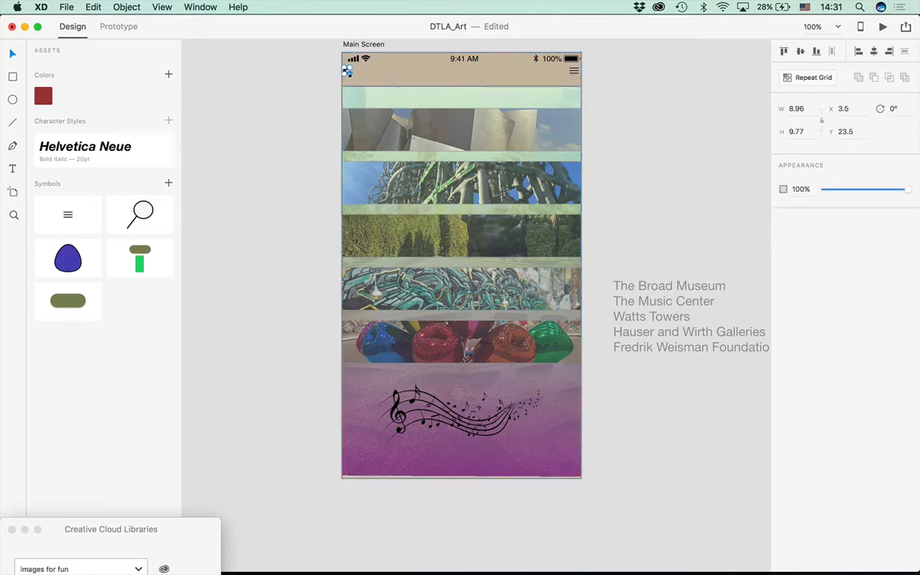
key("Down")
key("Down")
key("super+plus")
left_click_drag(379, 131, 403, 535)
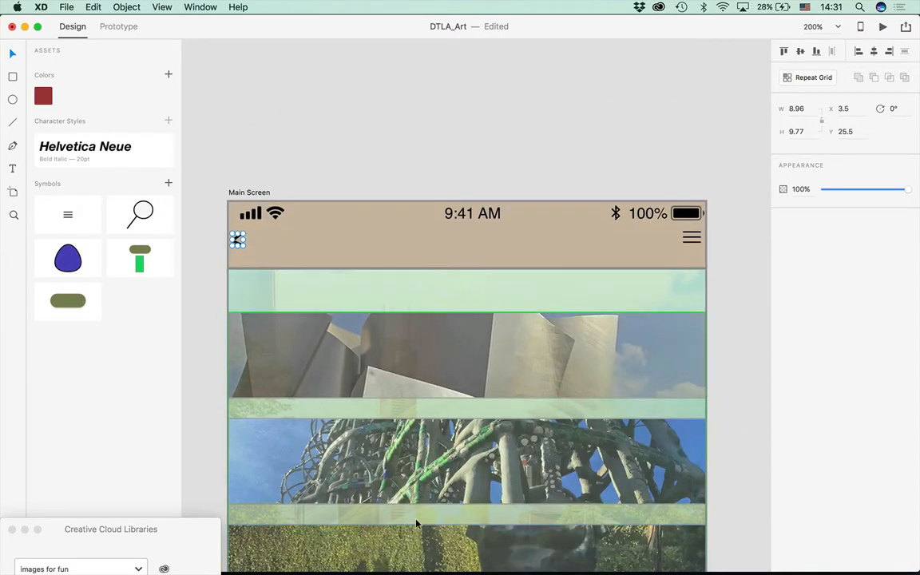
left_click(716, 370)
Shift the first image strip inside the Main Screen's repeat grid up to about Y 72
left_click(389, 343)
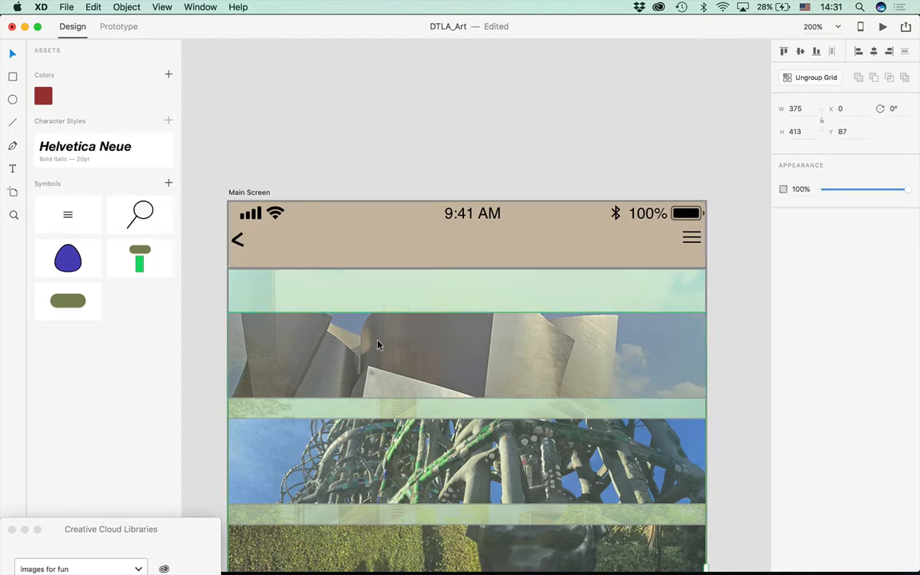
double_click(389, 343)
left_click_drag(389, 343, 361, 324)
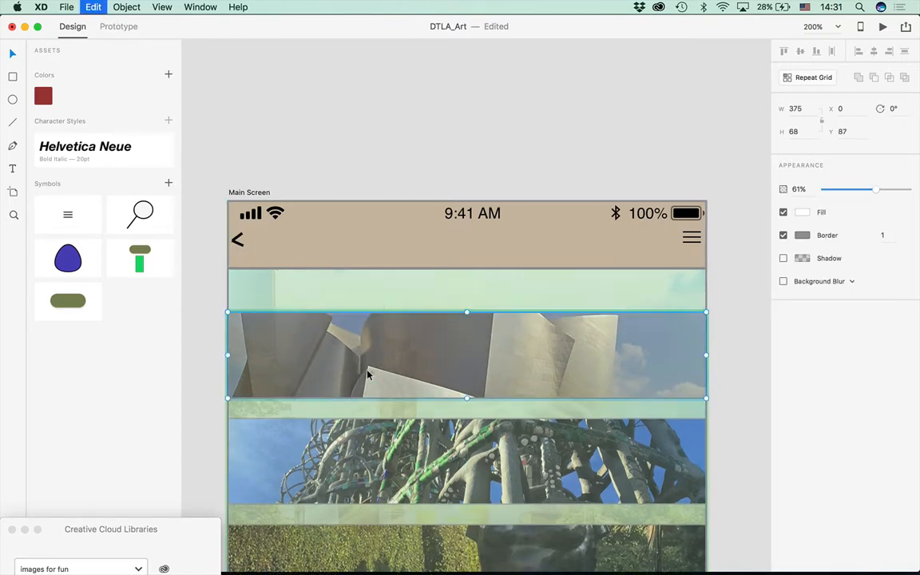
left_click(448, 463)
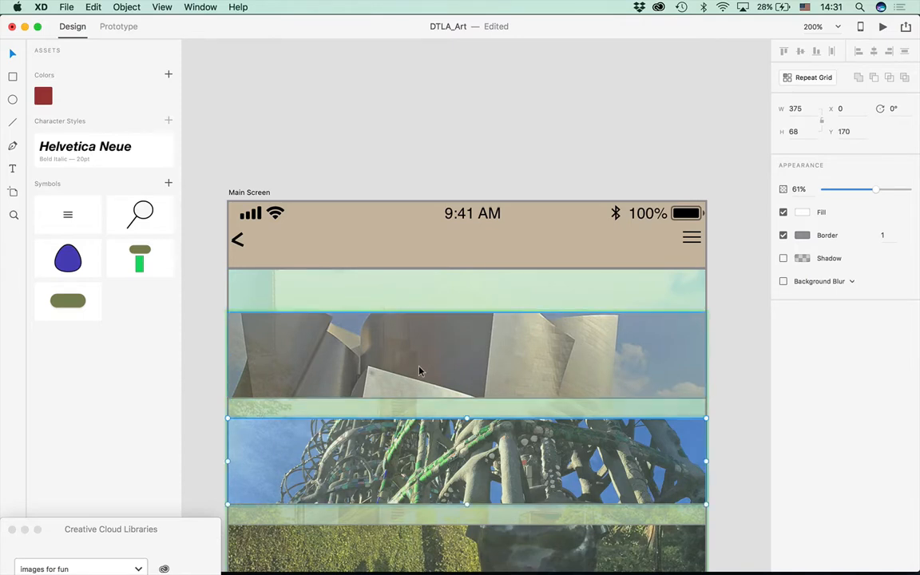
left_click_drag(420, 371, 419, 352)
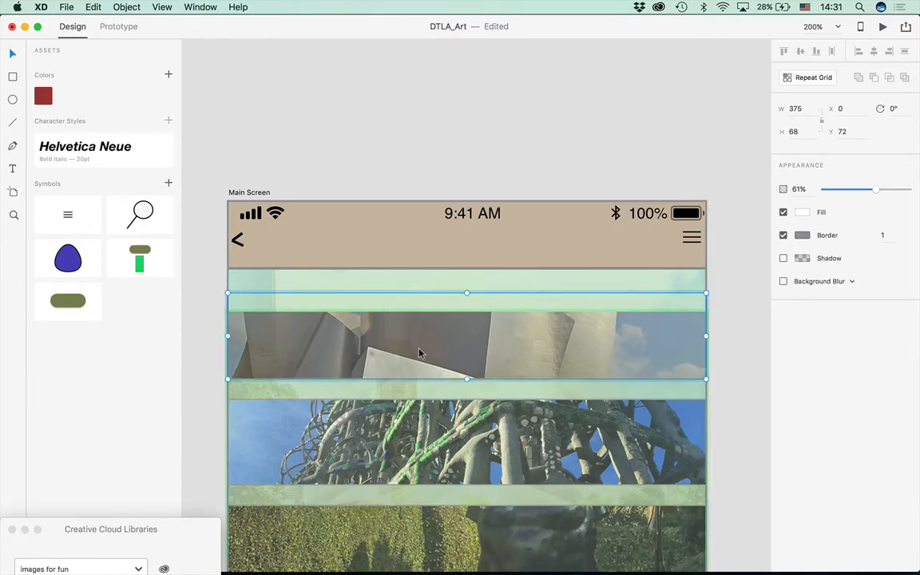
left_click(431, 154)
scroll(431, 154, "down", 8)
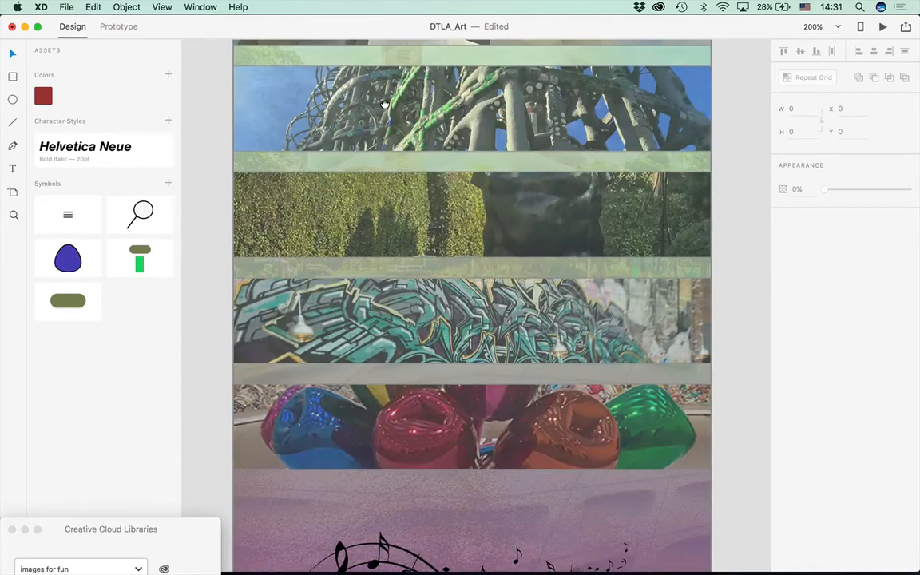
key("super+0")
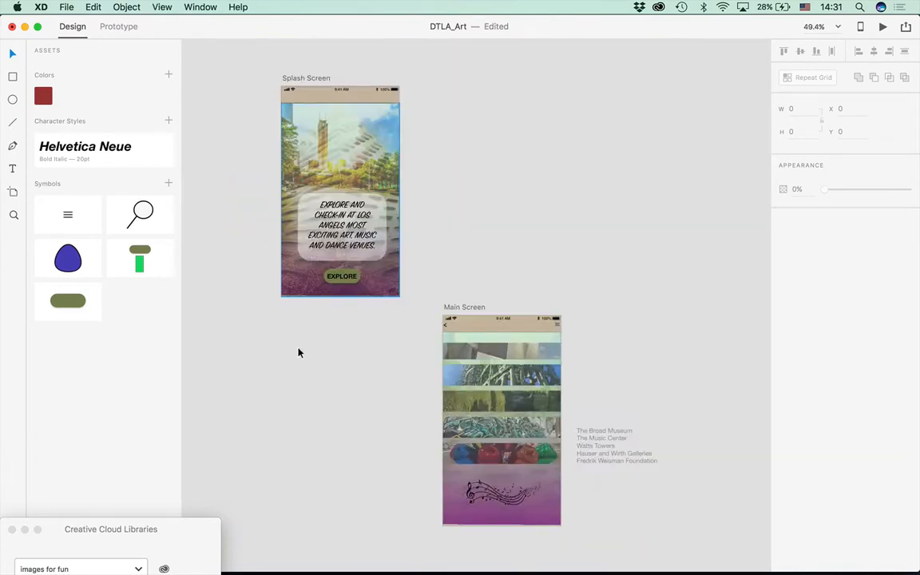
left_click(598, 445)
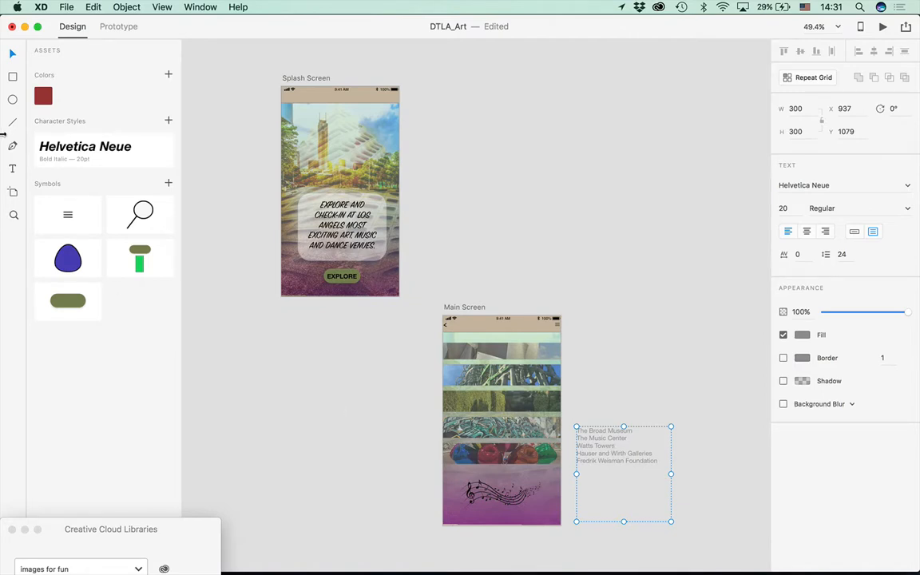
key("super+equal")
key("super+equal")
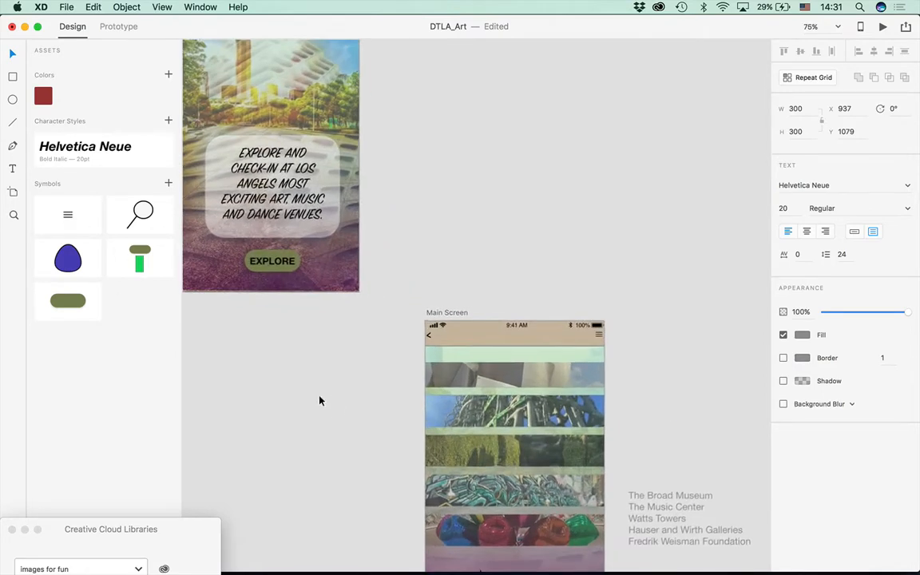
left_click_drag(483, 495, 410, 411)
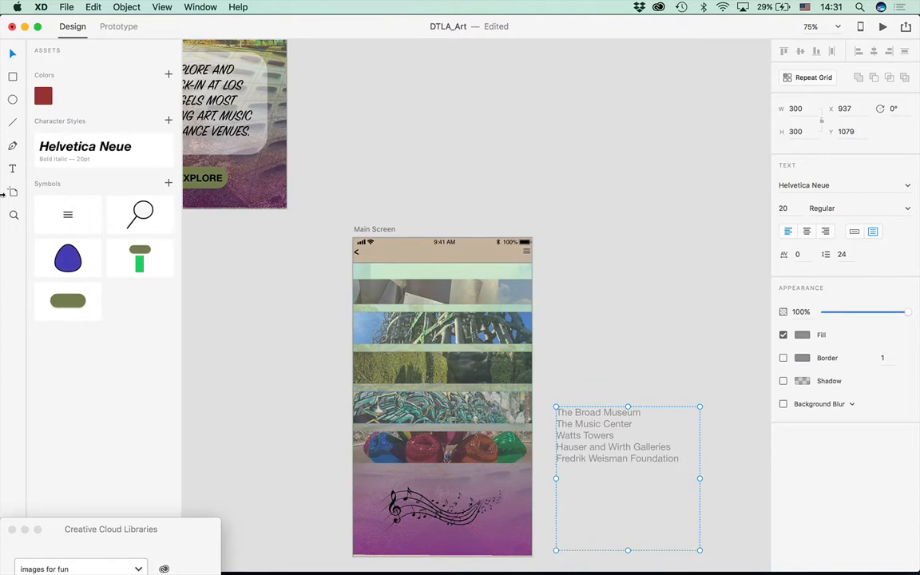
left_click(12, 168)
left_click(416, 301)
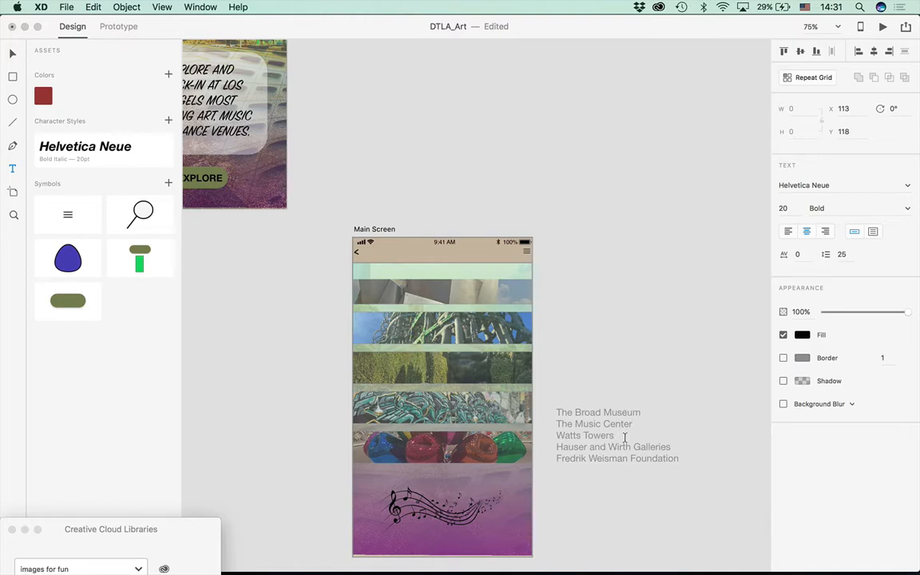
left_click_drag(556, 424, 636, 419)
left_click(575, 525)
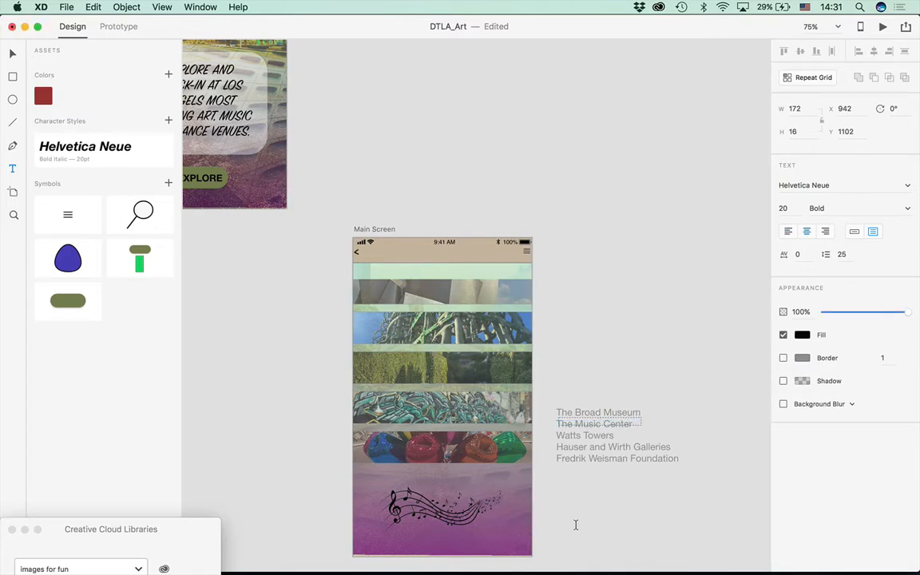
Copy "The Music Center" from the venue list into its own text box on the Main Screen, sized about 280 by 34
double_click(627, 424)
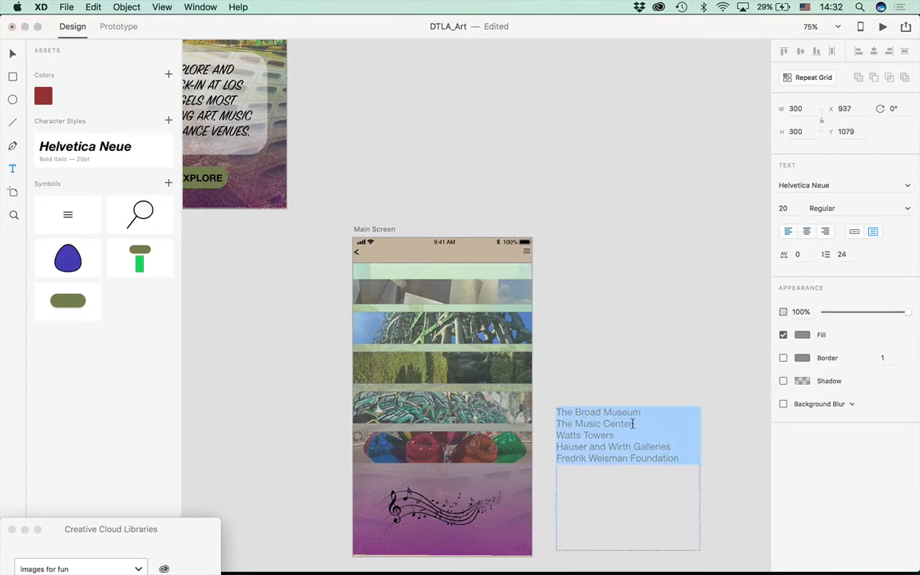
left_click_drag(630, 424, 562, 424)
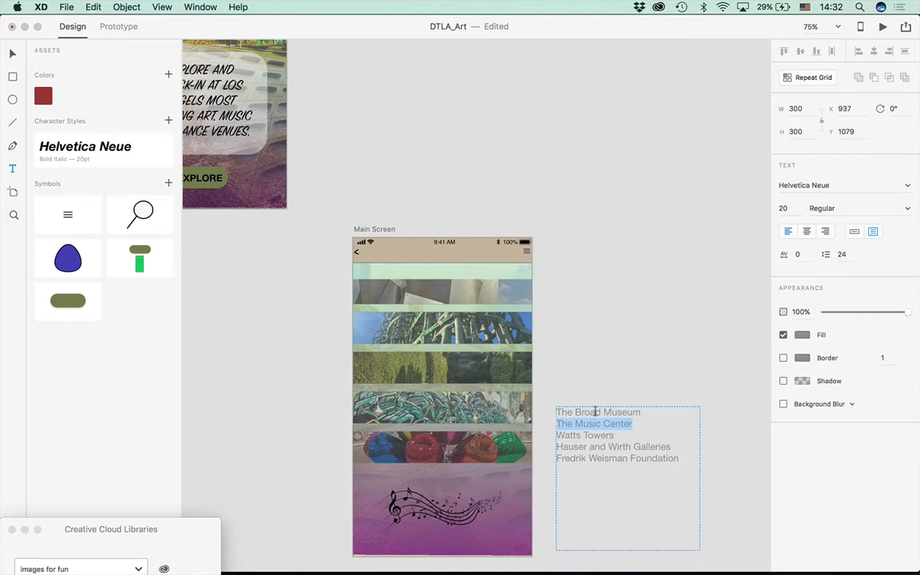
left_click(401, 299)
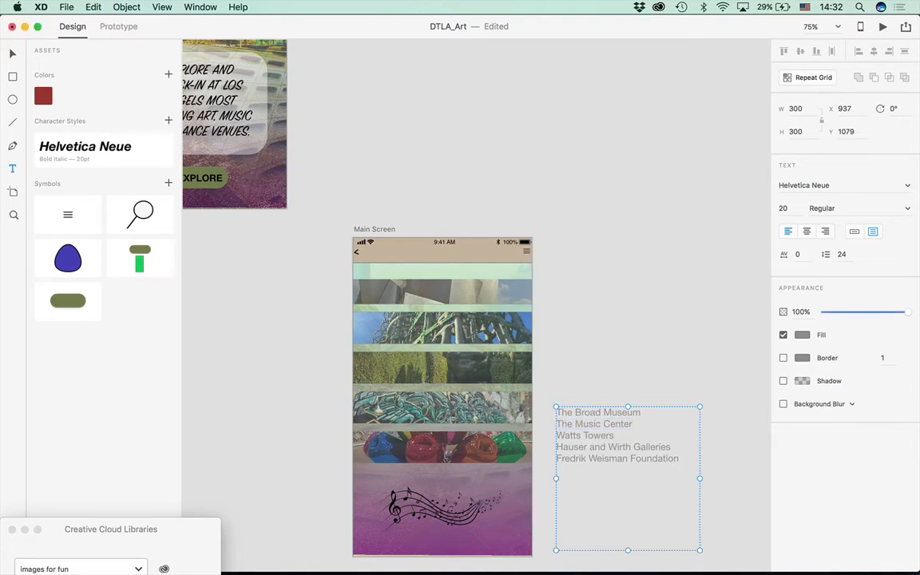
left_click_drag(565, 495, 412, 322)
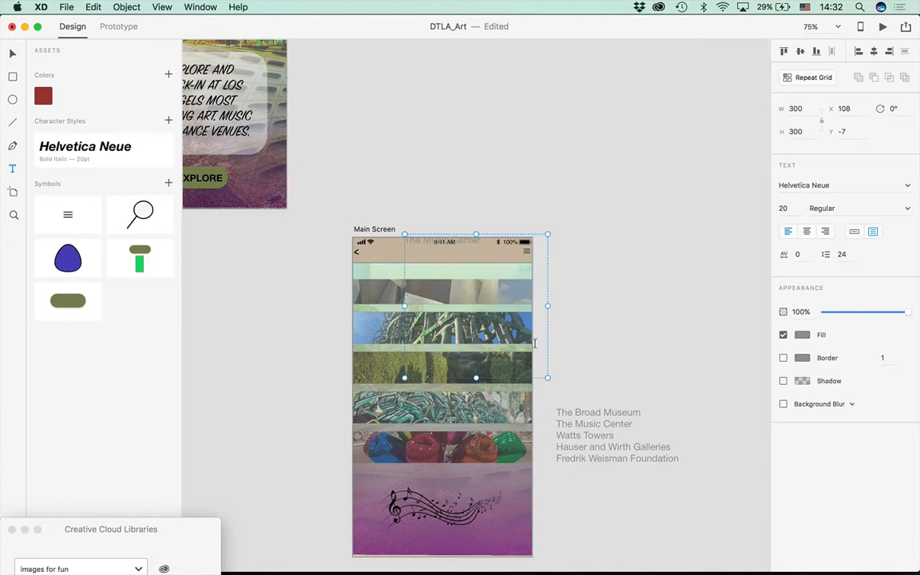
left_click_drag(547, 379, 539, 251)
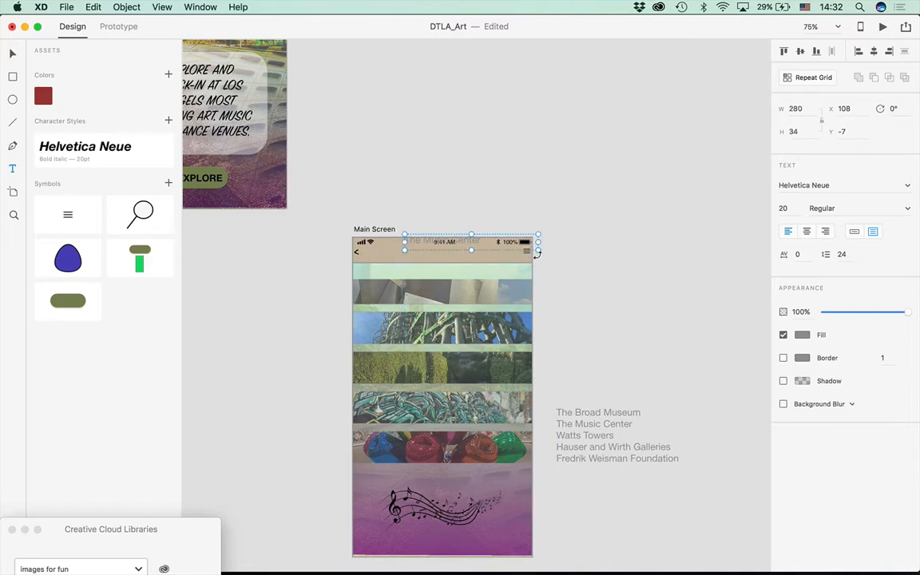
Give the "The Music Center" text a near-black #050505 fill and the Bold weight
left_click(802, 335)
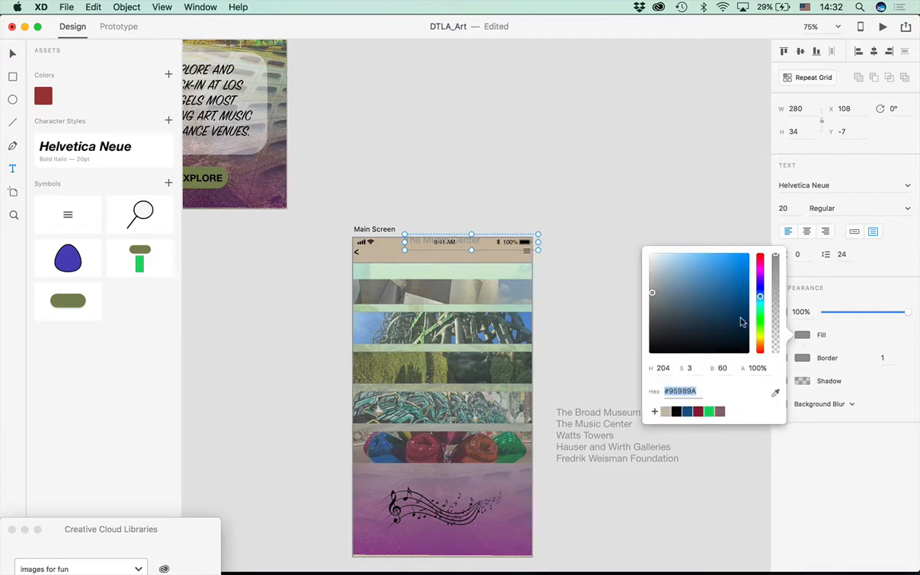
left_click(677, 413)
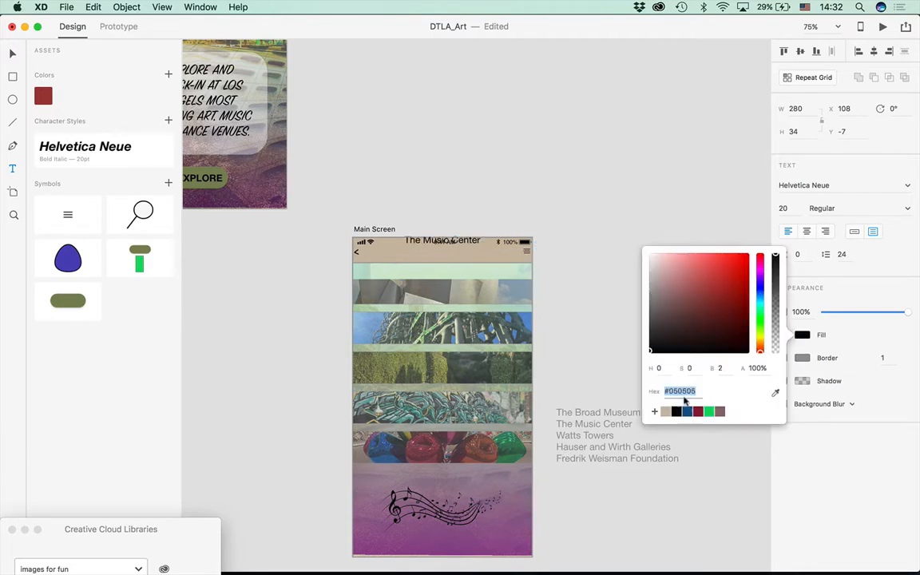
left_click(849, 297)
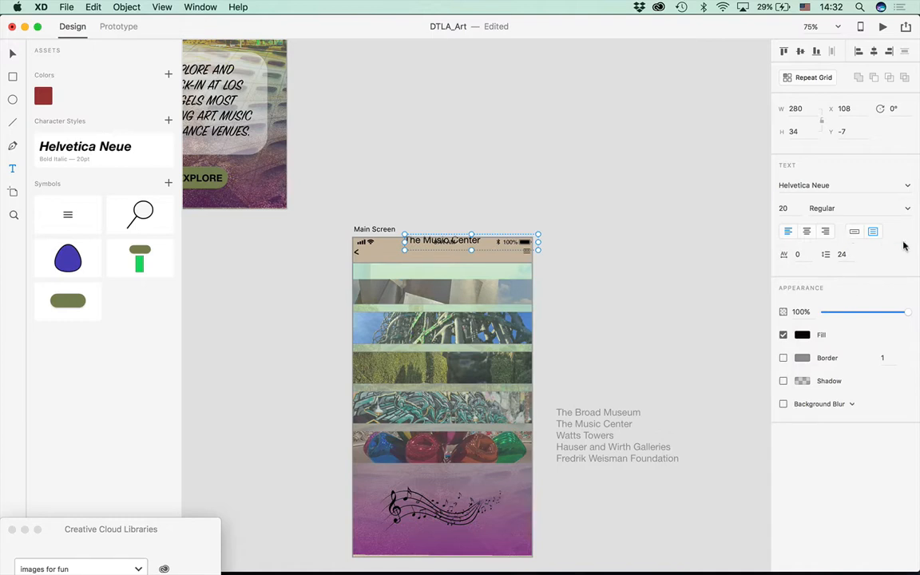
left_click(907, 207)
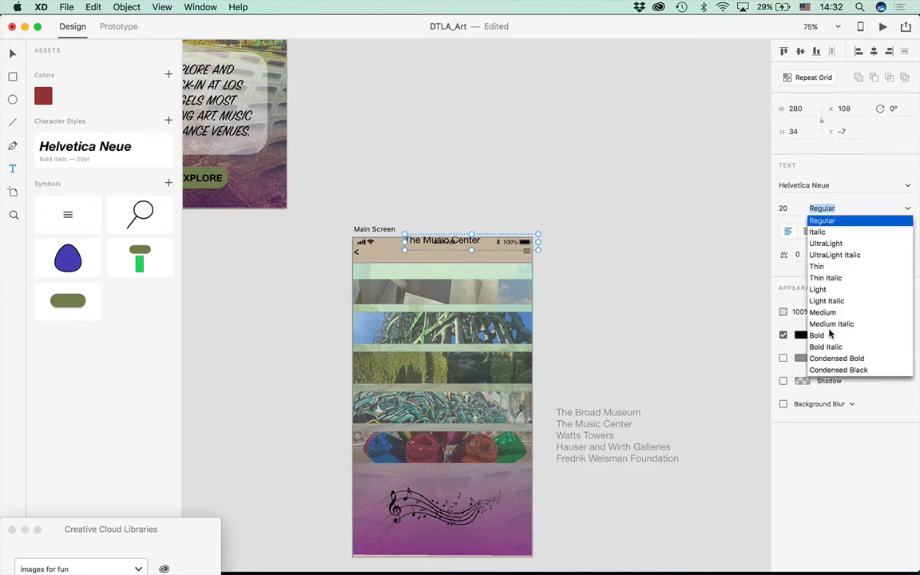
left_click(823, 335)
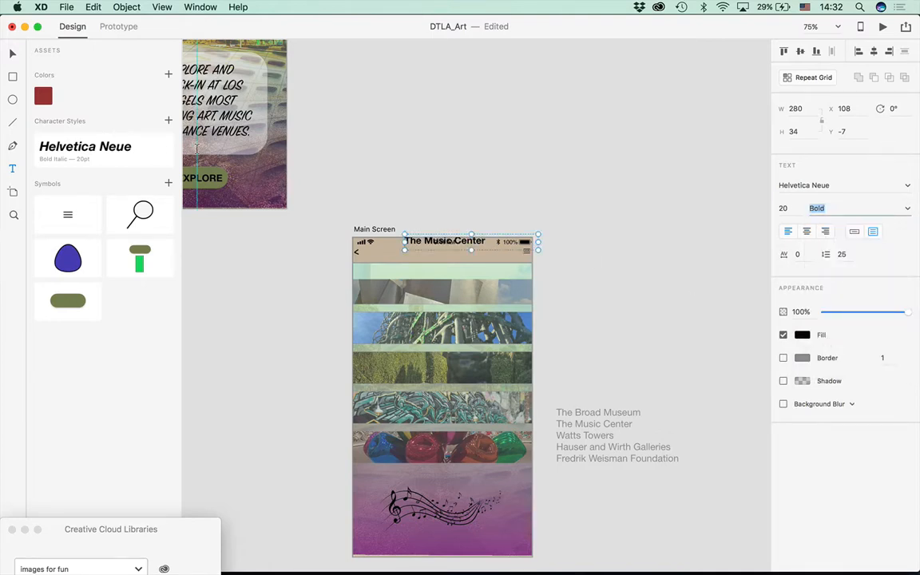
Move the "The Music Center" label onto the first image strip at X 99, Y 102
left_click(12, 53)
left_click_drag(423, 246, 421, 294)
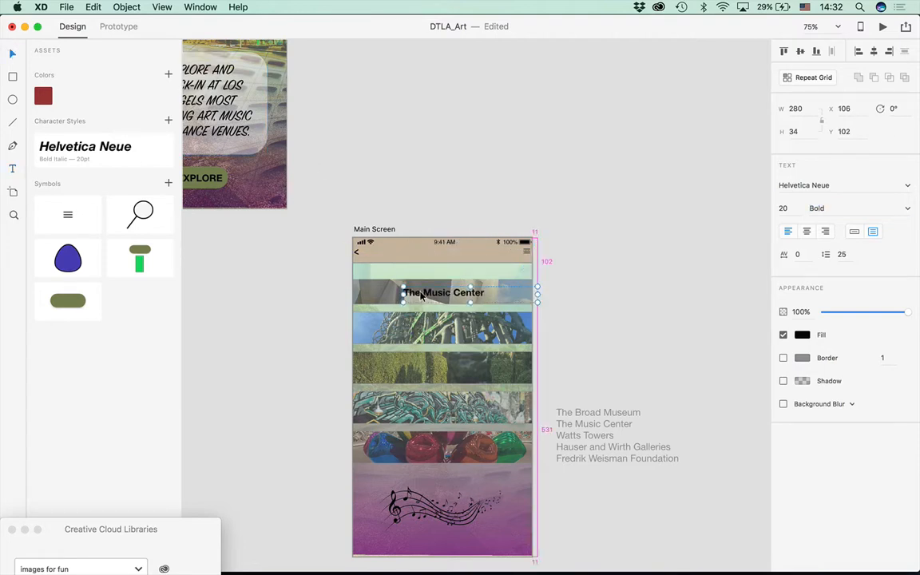
key("Left")
key("Left")
key("Left")
key("Left")
key("Left")
key("Left")
key("Left")
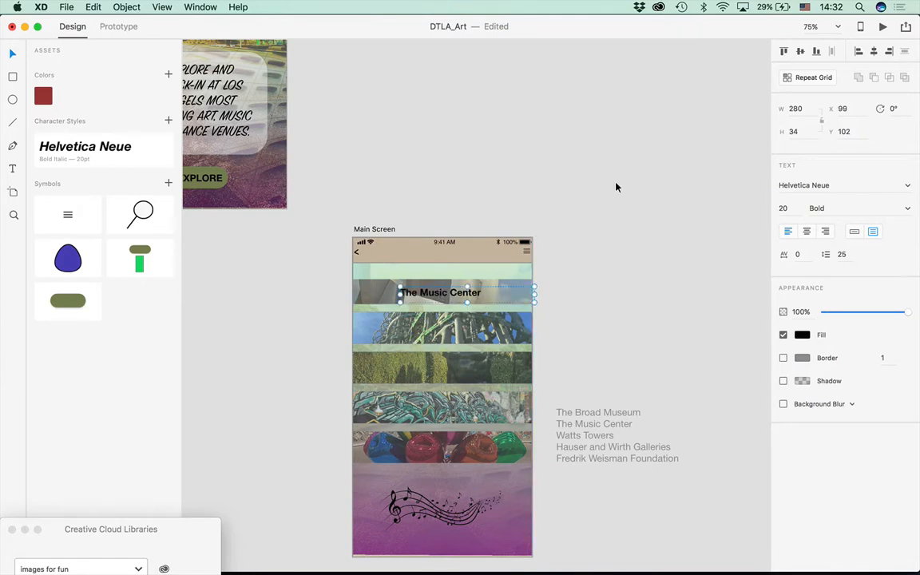
Try to repeat the "The Music Center" label down the image strips with Repeat Grid
left_click(802, 80)
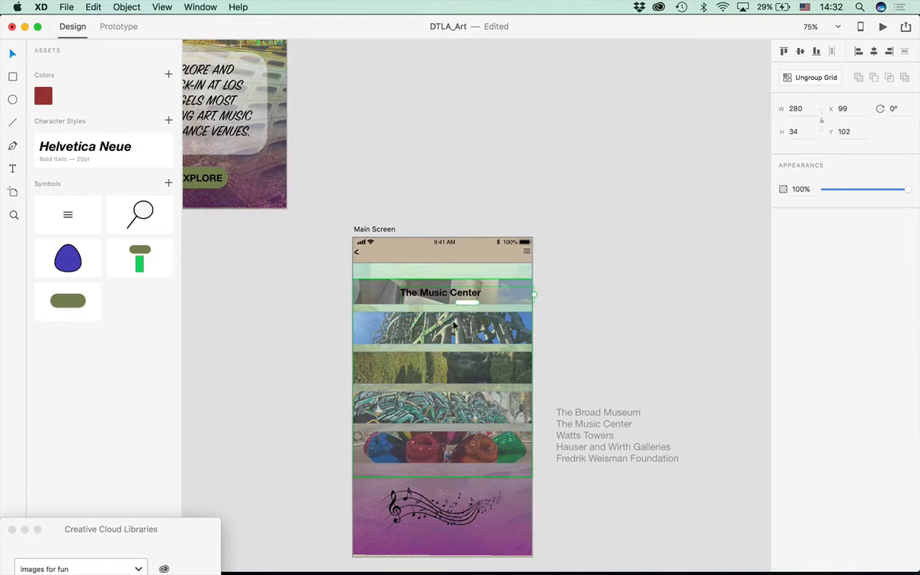
left_click_drag(466, 302, 420, 417)
key("super+z")
key("super+z")
key("super+z")
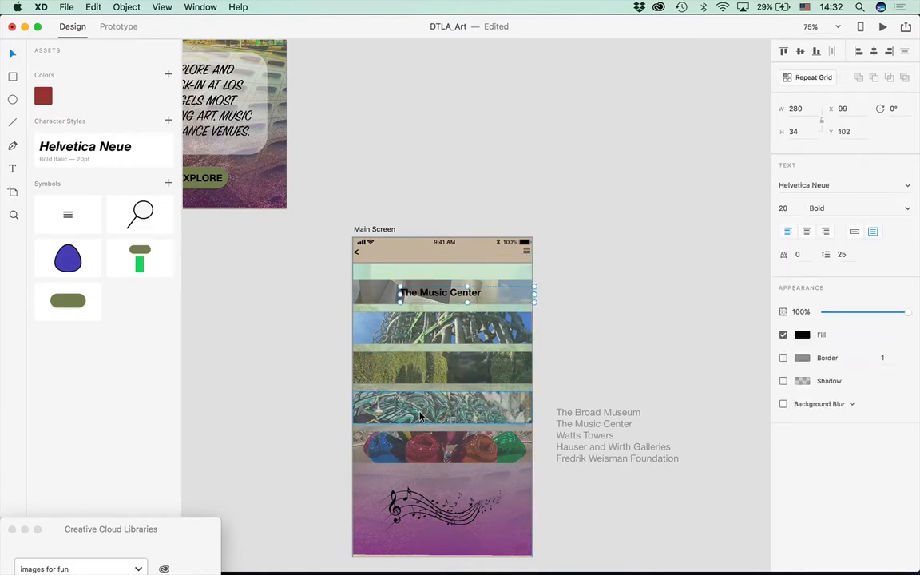
Copy the "The Music Center" label onto each of the other four image strips, placing the lowest copy at X 95, Y 424
left_click_drag(424, 296, 427, 449)
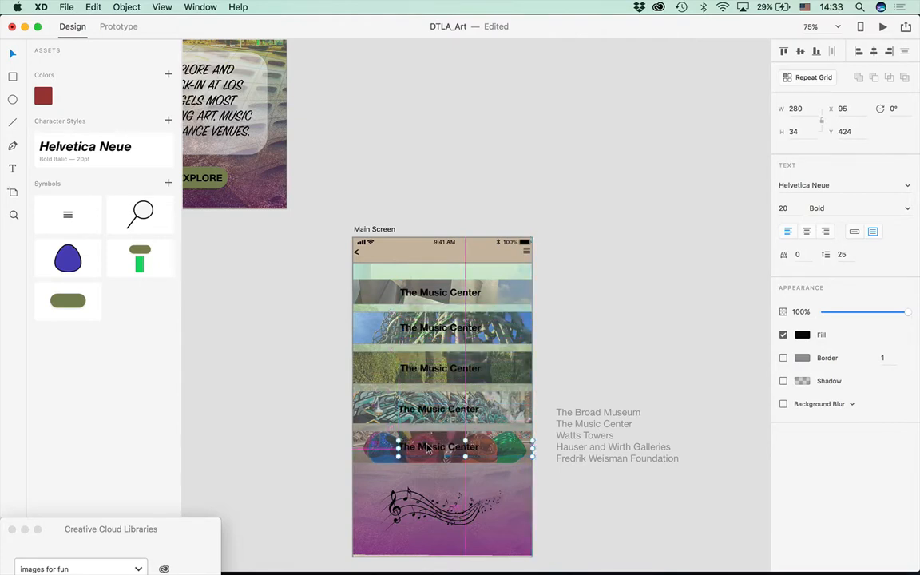
left_click(298, 380)
Delete the grey venue name list beside the Main Screen artboard and save the document
left_click(604, 426)
key("Delete")
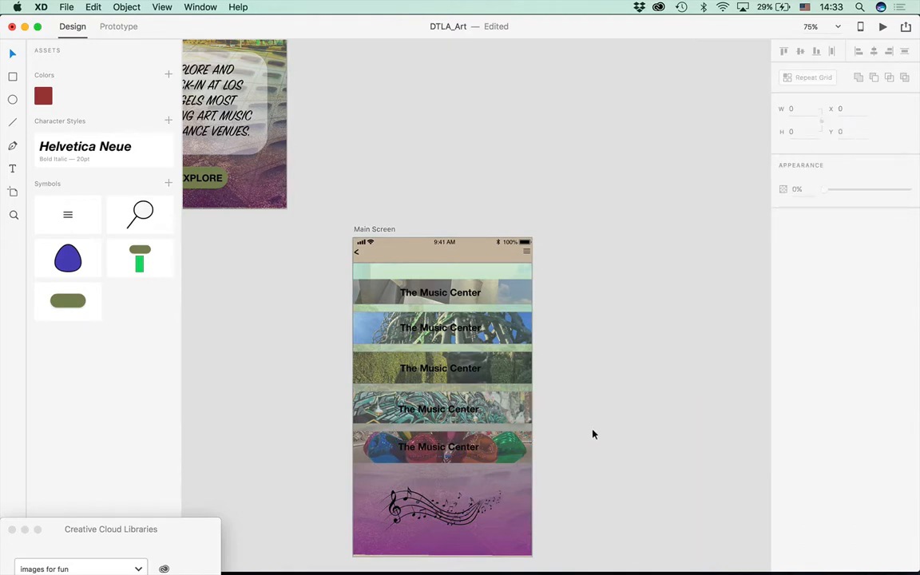
key("super+s")
Duplicate the Main Screen artboard beside the original and rename the copy "Music Center"
left_click(363, 231)
left_click(12, 191)
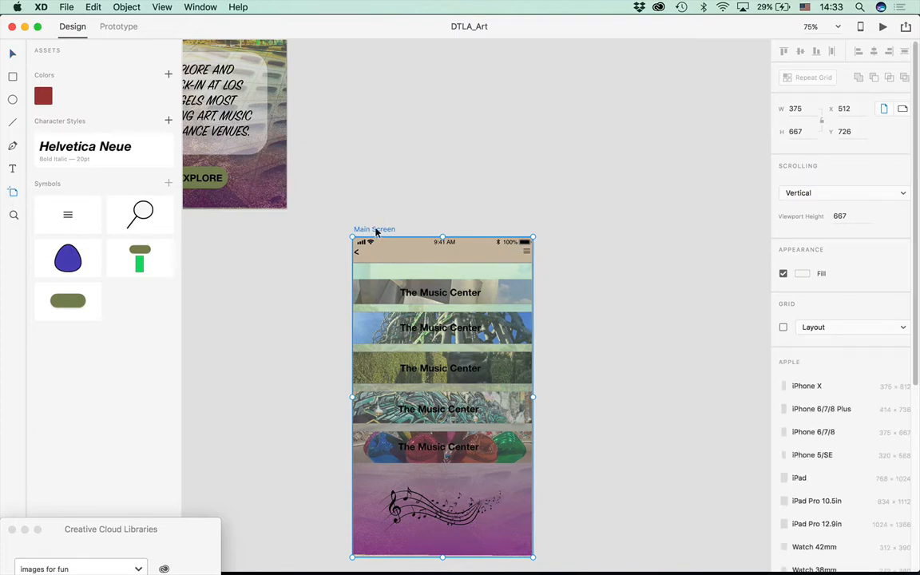
left_click_drag(375, 231, 596, 231)
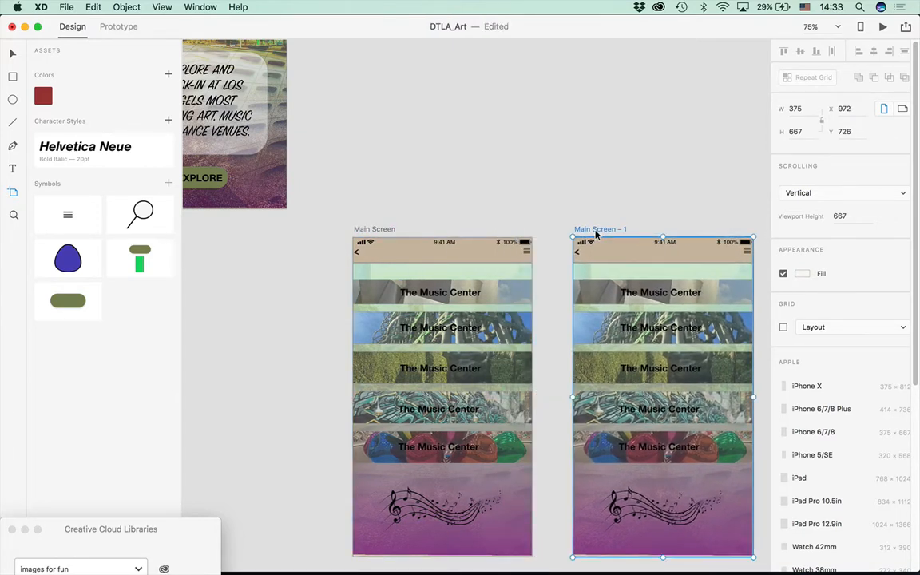
double_click(595, 229)
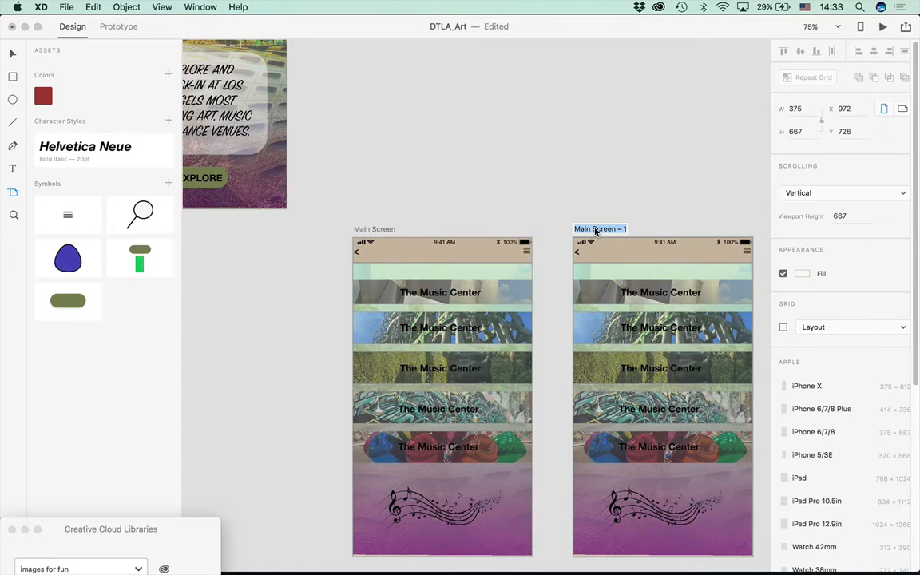
type("Music Center")
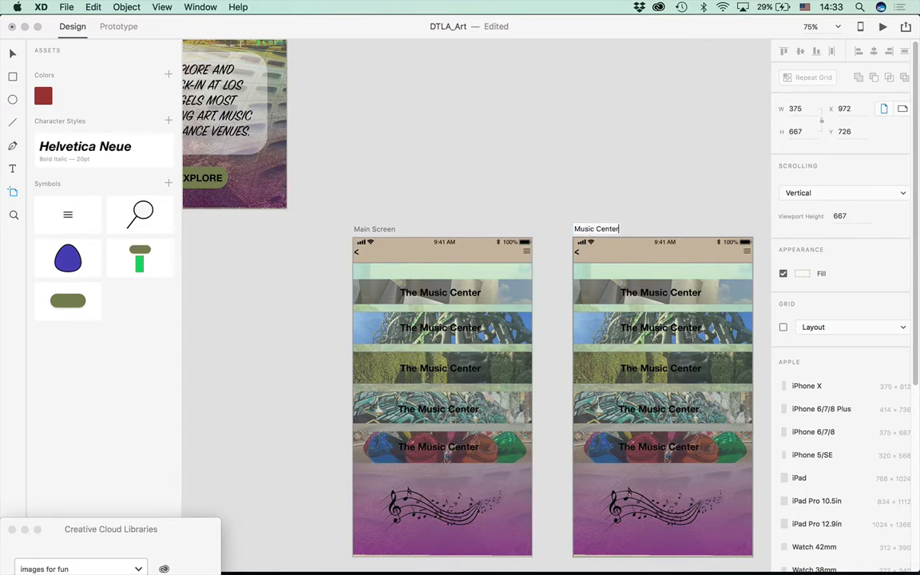
key("Return")
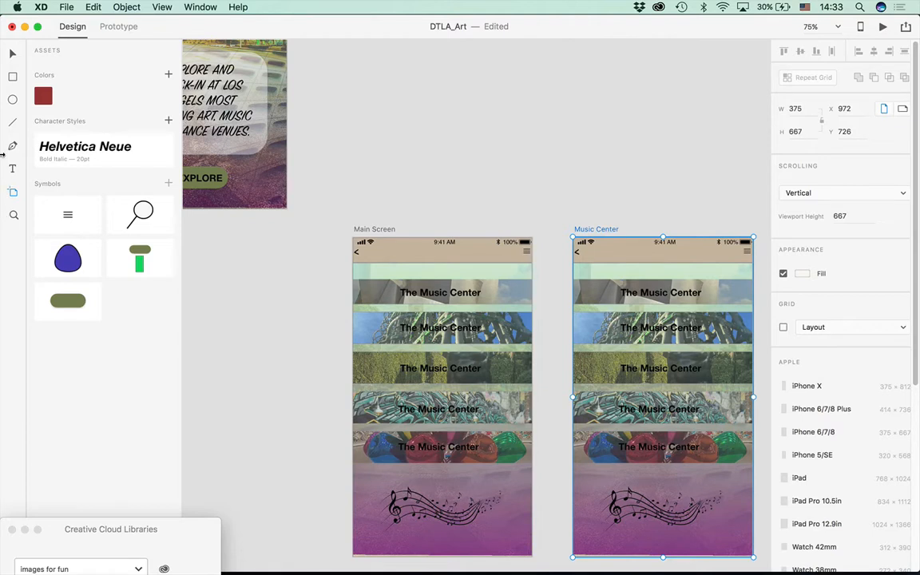
Delete the translucent overlay, the gradient background and the image strips from the Music Center artboard
left_click(13, 53)
left_click(640, 548)
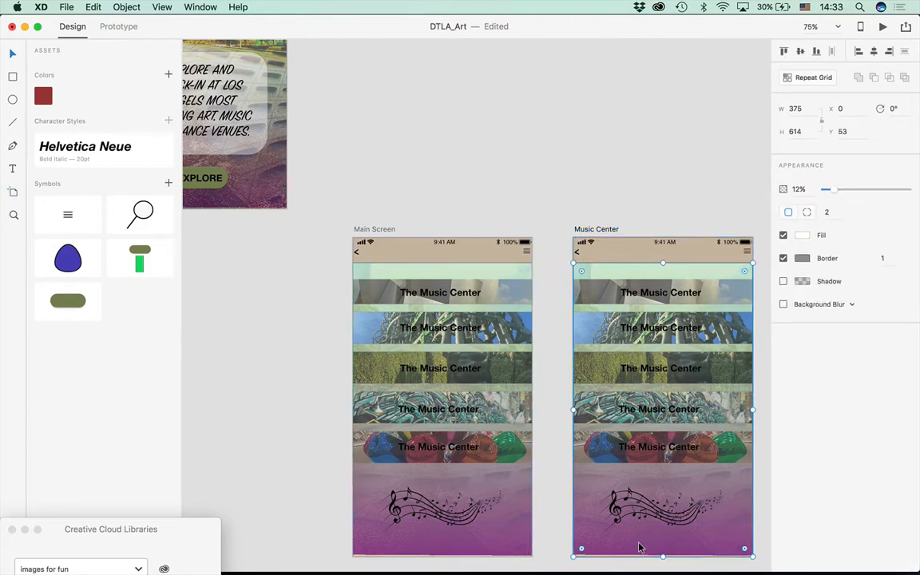
key("Delete")
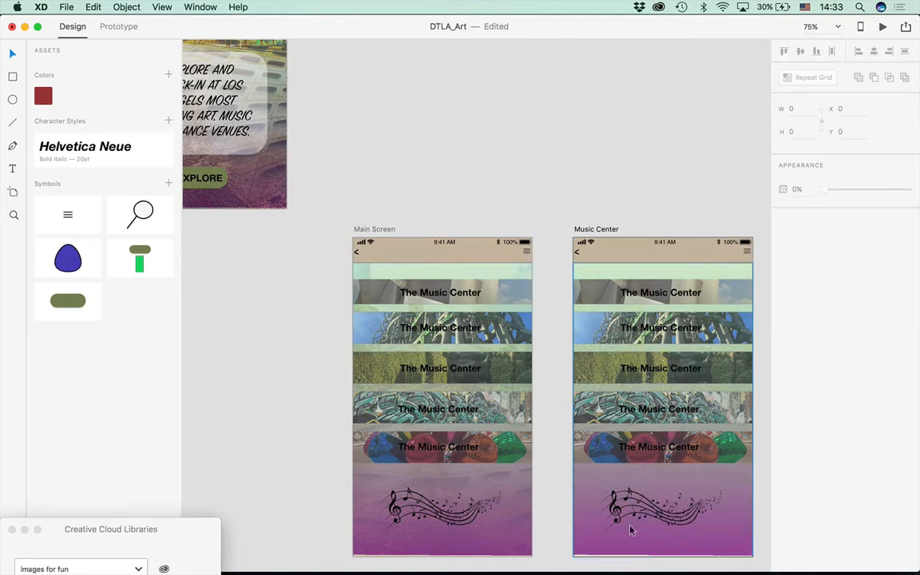
left_click(627, 532)
key("Delete")
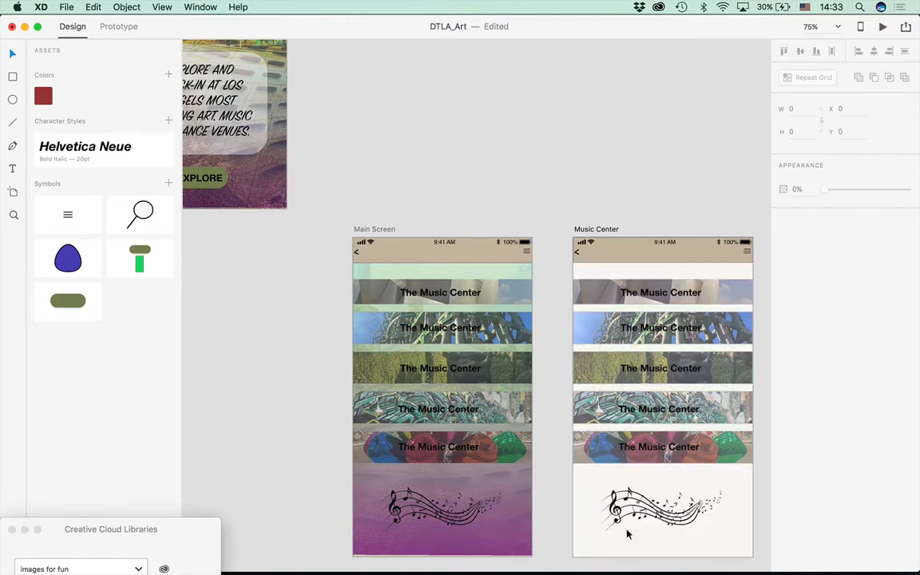
left_click(597, 443)
key("Delete")
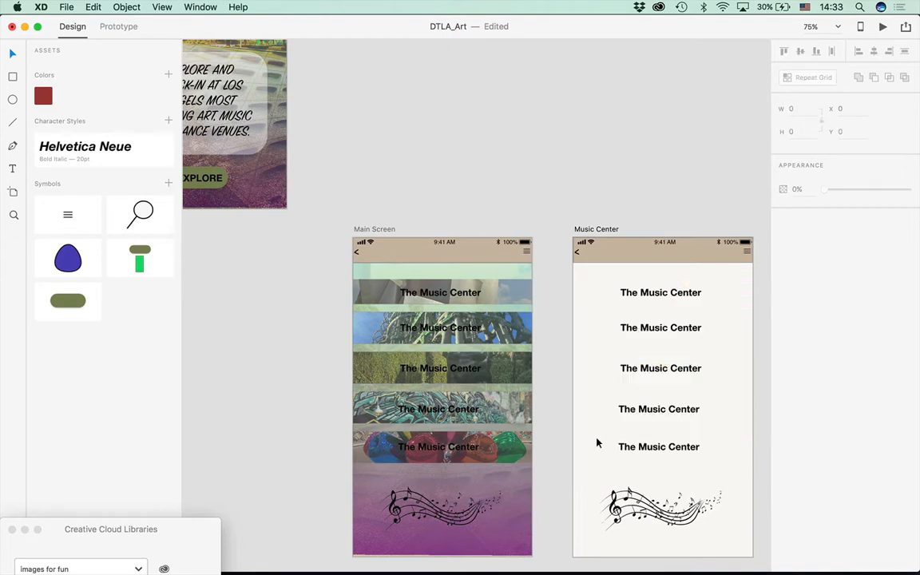
On the Music Center artboard, move the uppermost label to X 95, Y 73 and delete the four labels beneath it
left_click(631, 294)
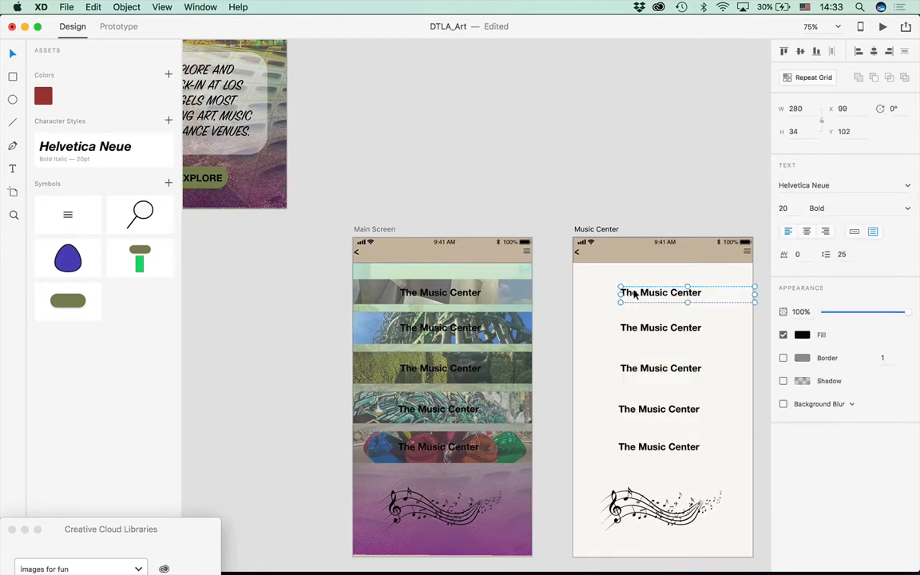
left_click_drag(636, 297, 632, 283)
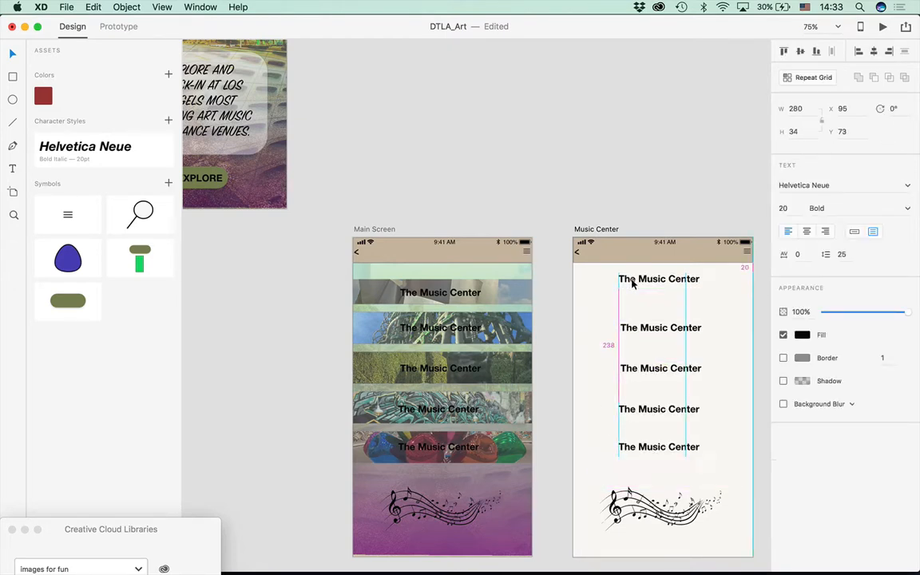
left_click_drag(644, 328, 647, 371)
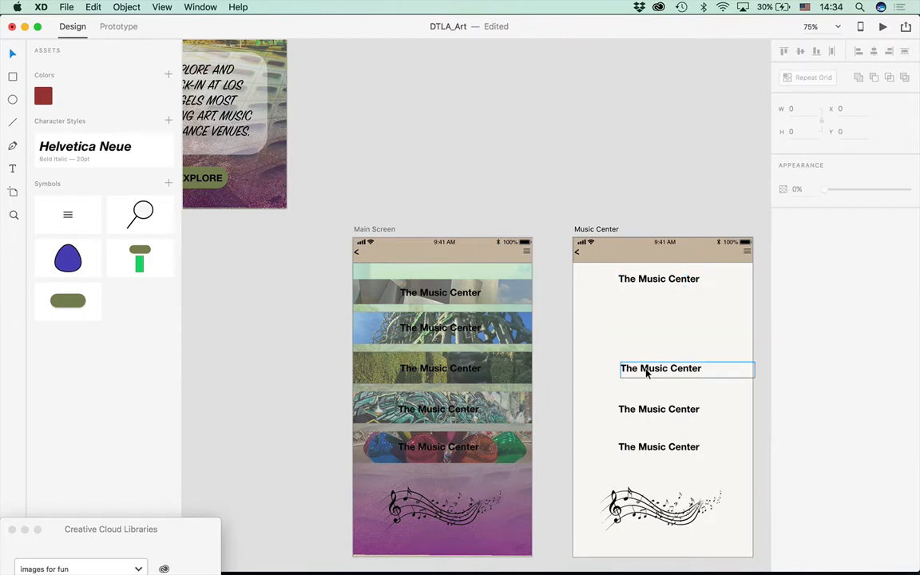
key("Delete")
left_click(649, 410)
key("Delete")
left_click(649, 448)
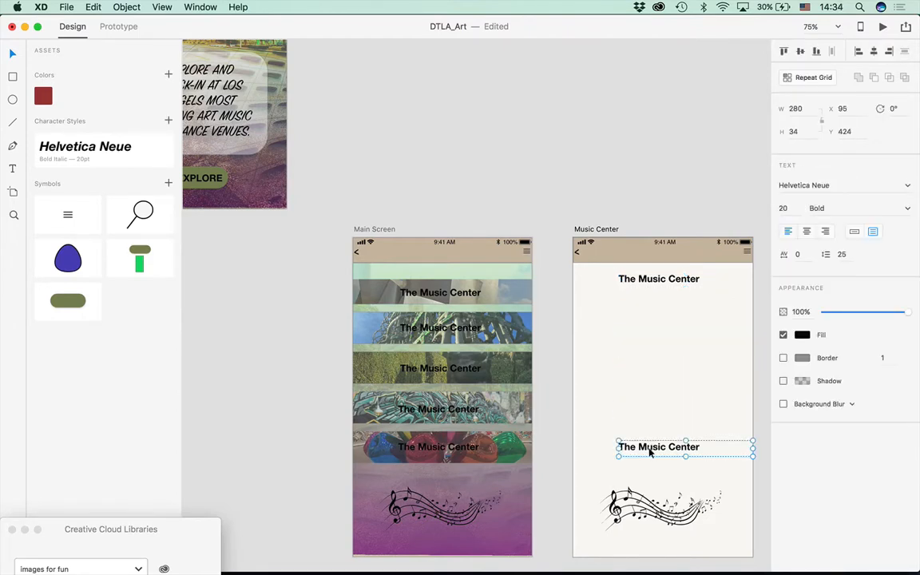
key("Delete")
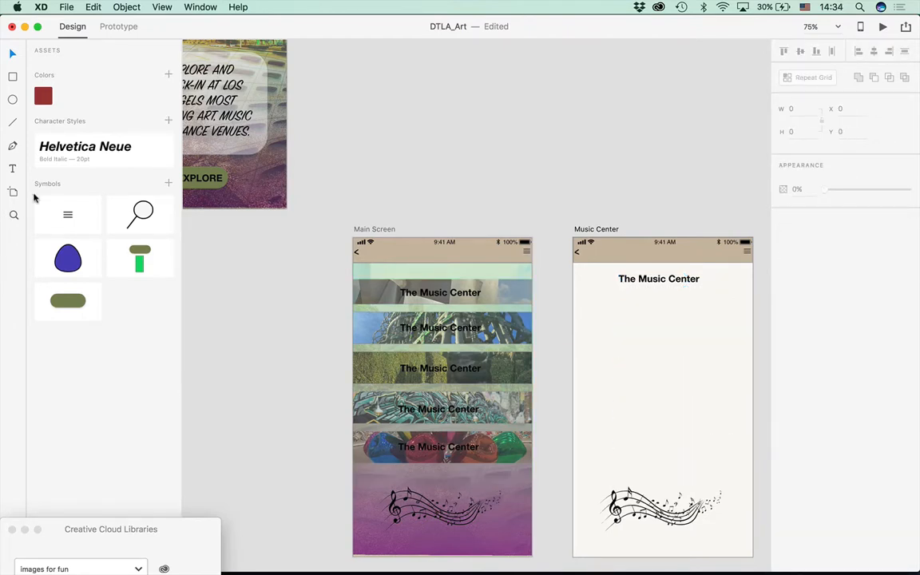
left_click(12, 169)
left_click(687, 283)
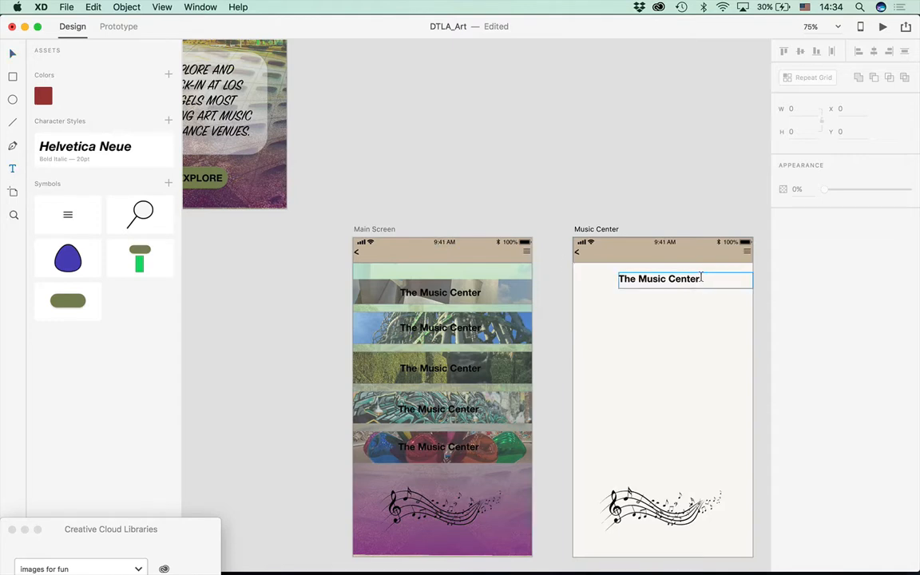
key("Escape")
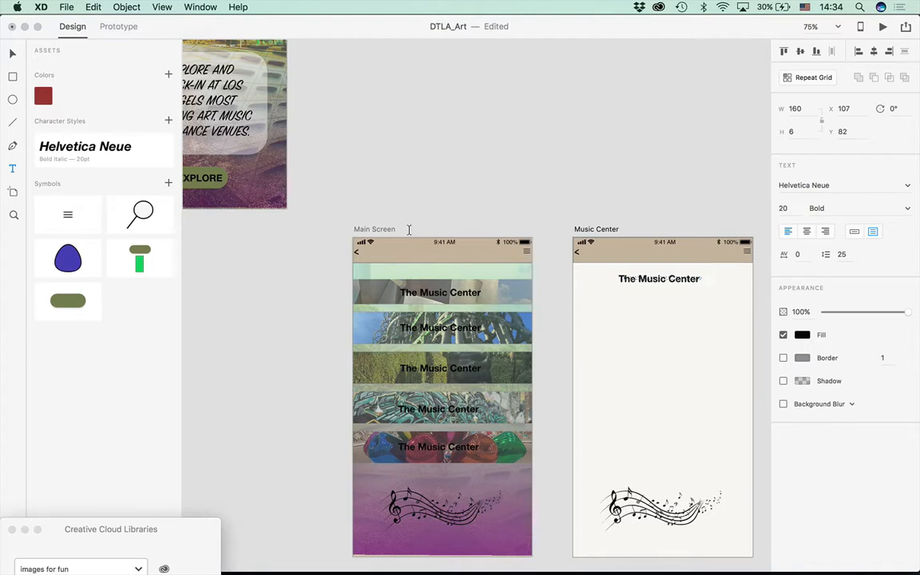
key("Escape")
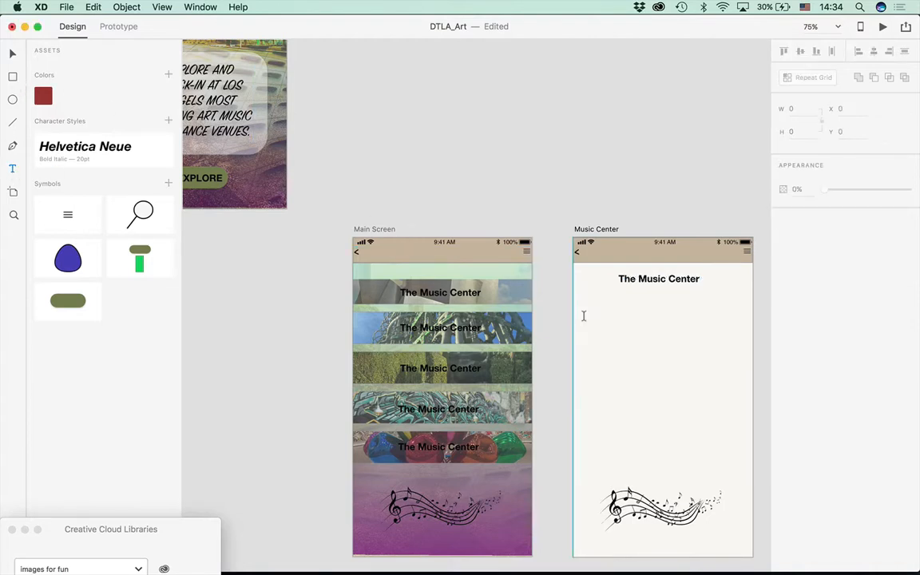
left_click(666, 281)
key("Escape")
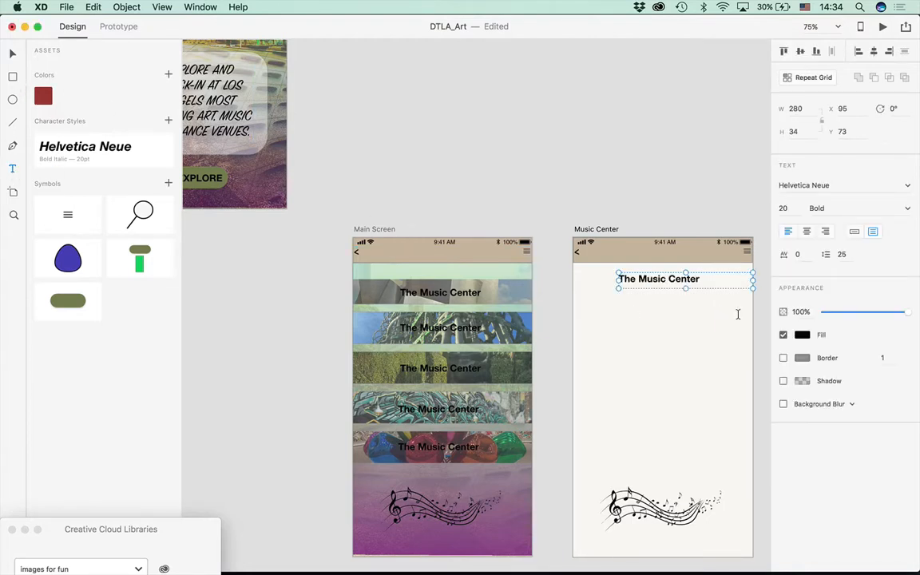
left_click_drag(700, 280, 605, 275)
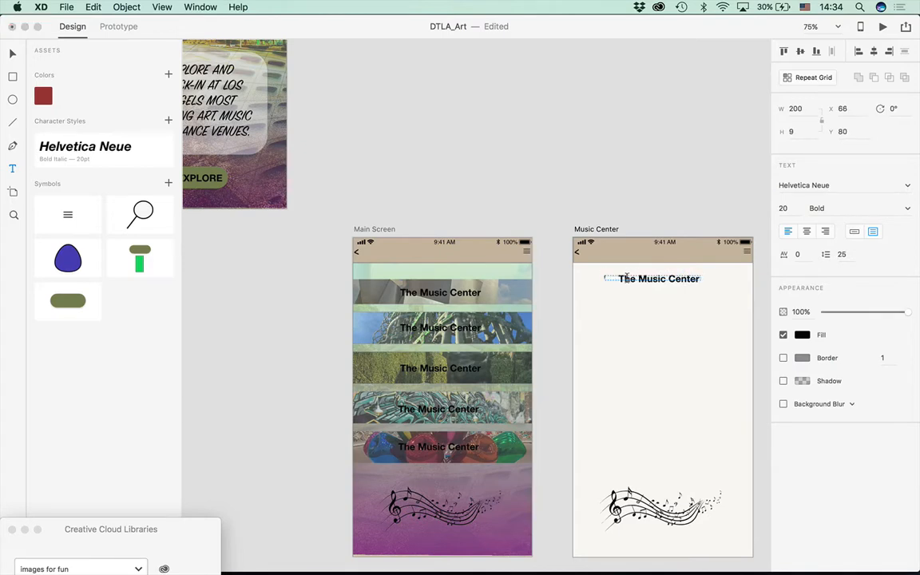
left_click(11, 55)
key("Delete")
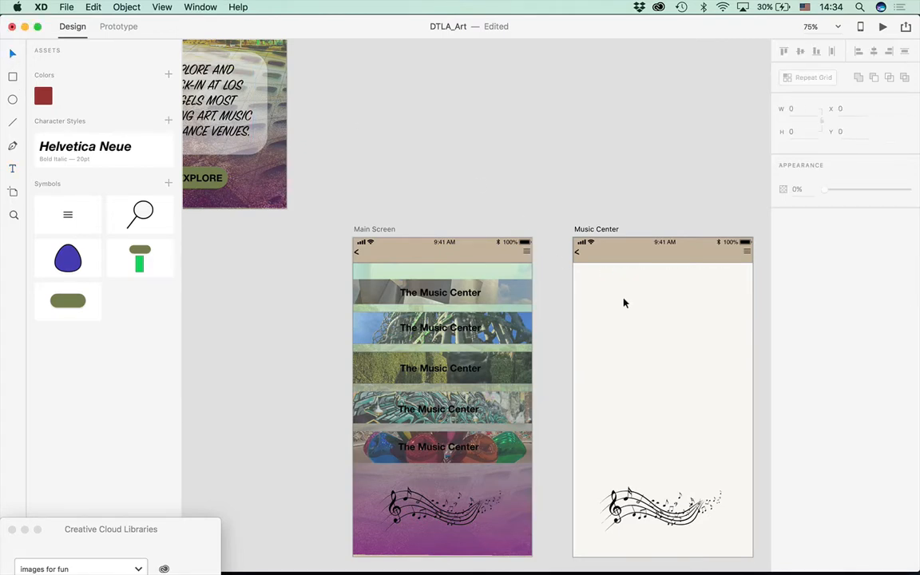
key("super+z")
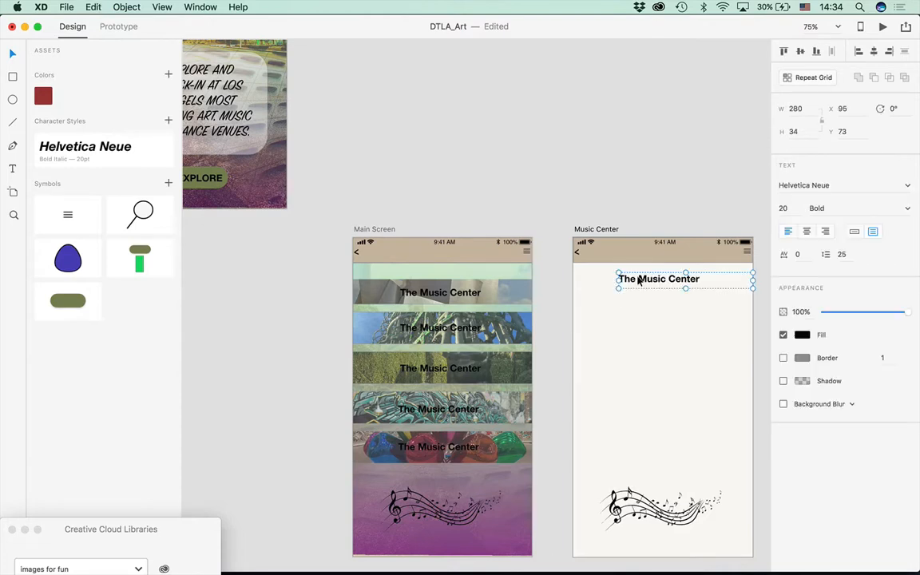
Format the "The Music Center" title on the Music Center artboard as 24-point Bold Italic with centred alignment
double_click(639, 280)
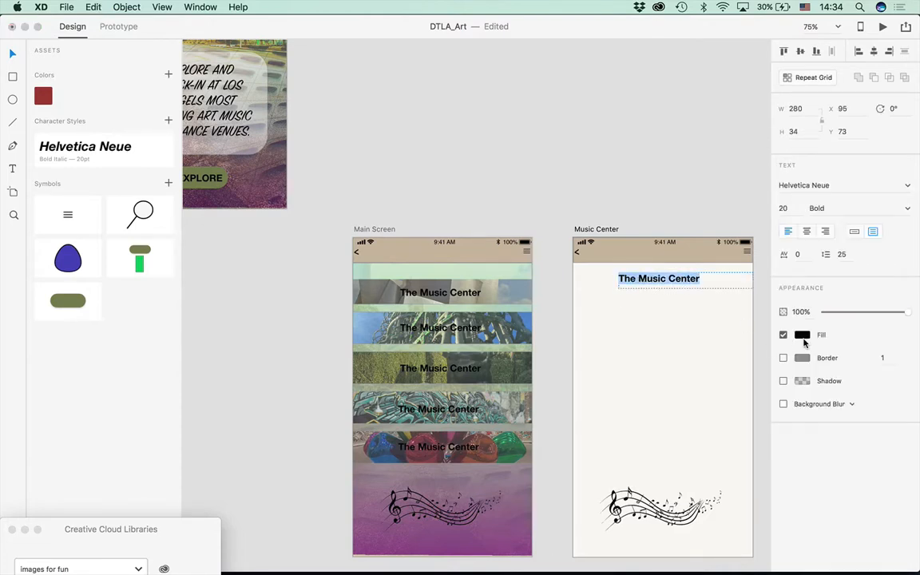
left_click(778, 208)
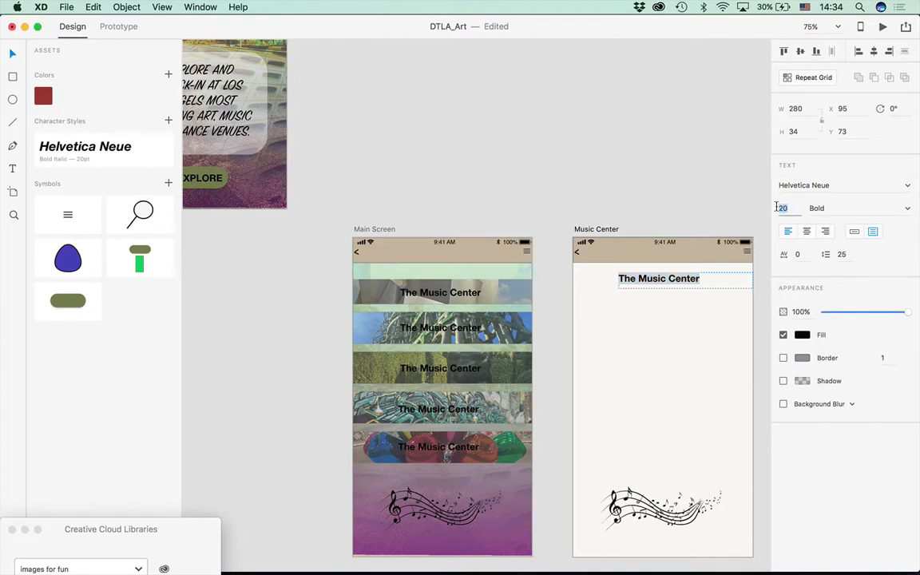
type("2")
left_click(907, 207)
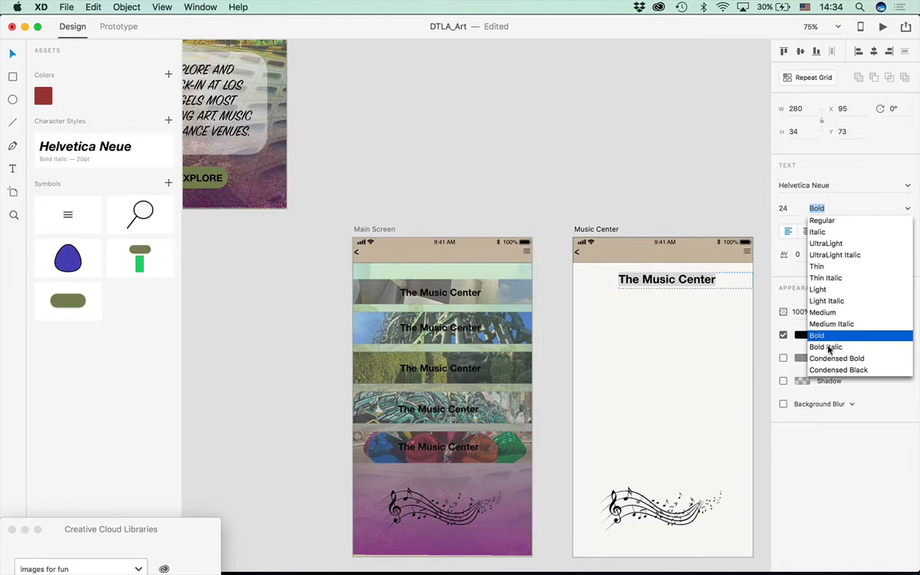
left_click(818, 346)
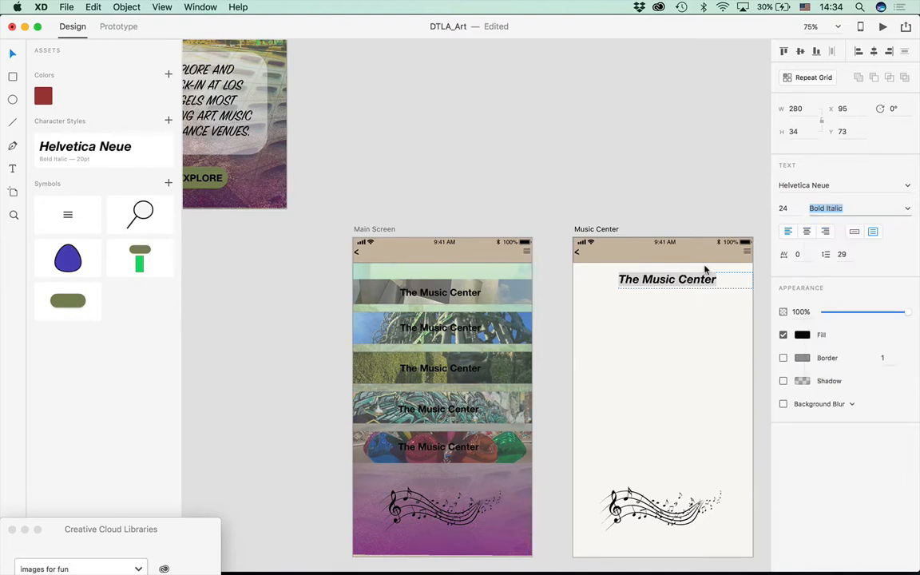
left_click(807, 231)
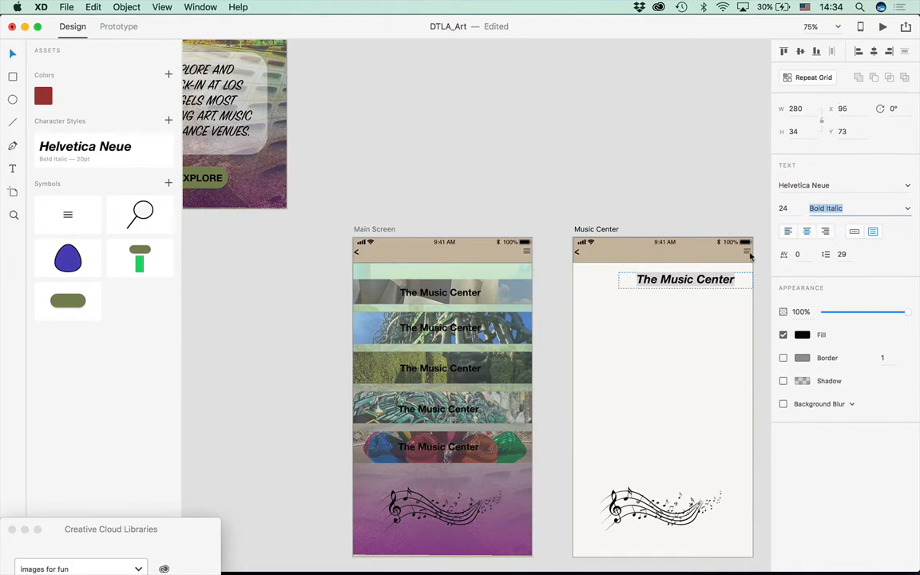
Shift the "The Music Center" title sideways so it sits centred beneath the artboard's header
double_click(652, 279)
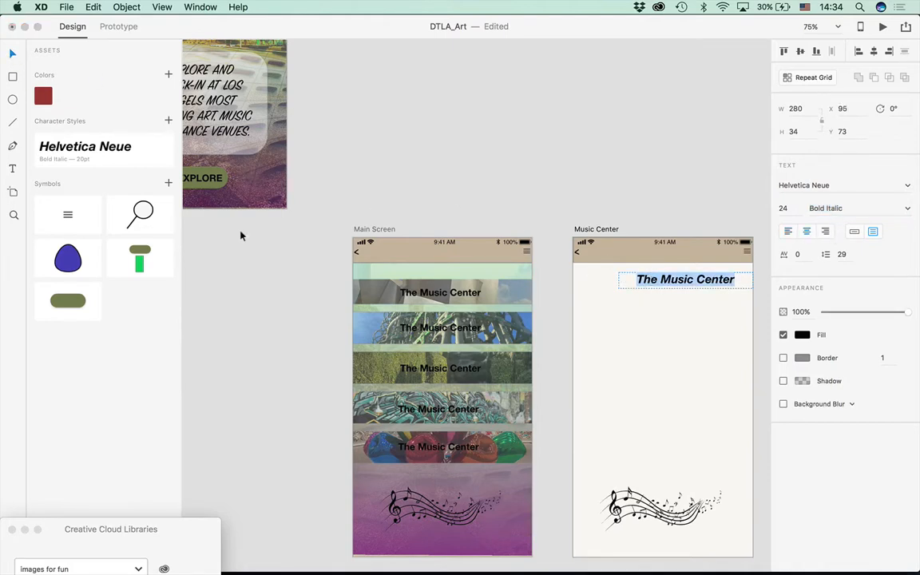
left_click(11, 54)
left_click_drag(652, 284, 628, 283)
left_click(594, 148)
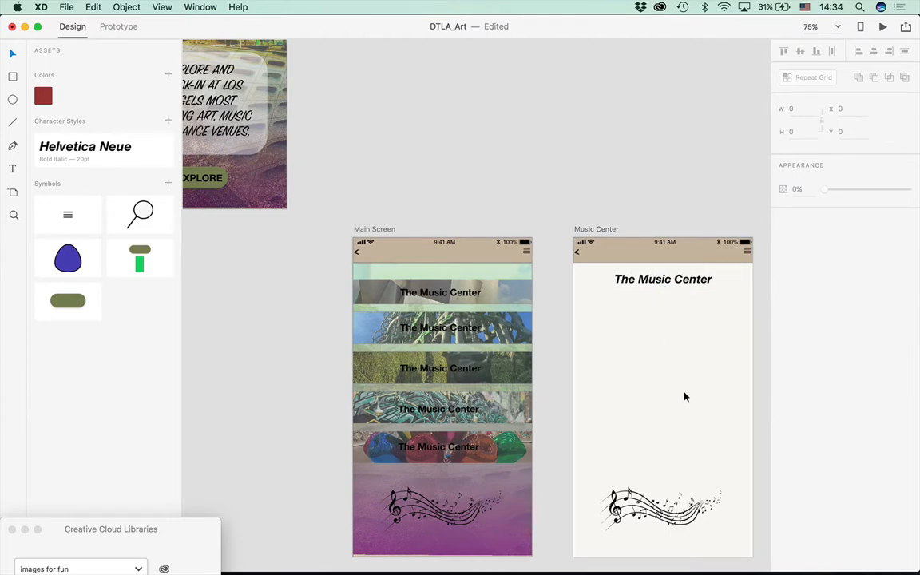
Delete the music-notes artwork and draw a 375 by 614 rectangle over the Music Center artboard's whole area below the header
left_click(642, 516)
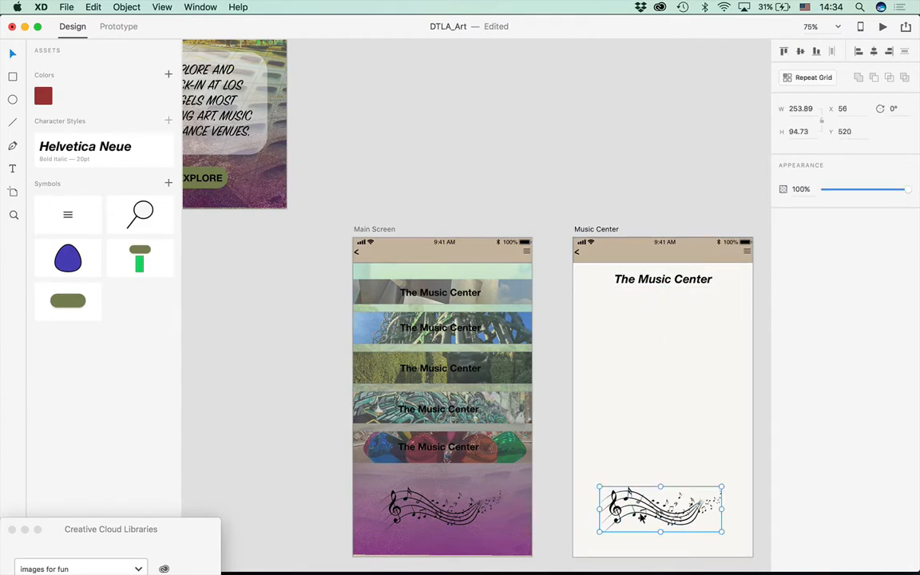
key("Delete")
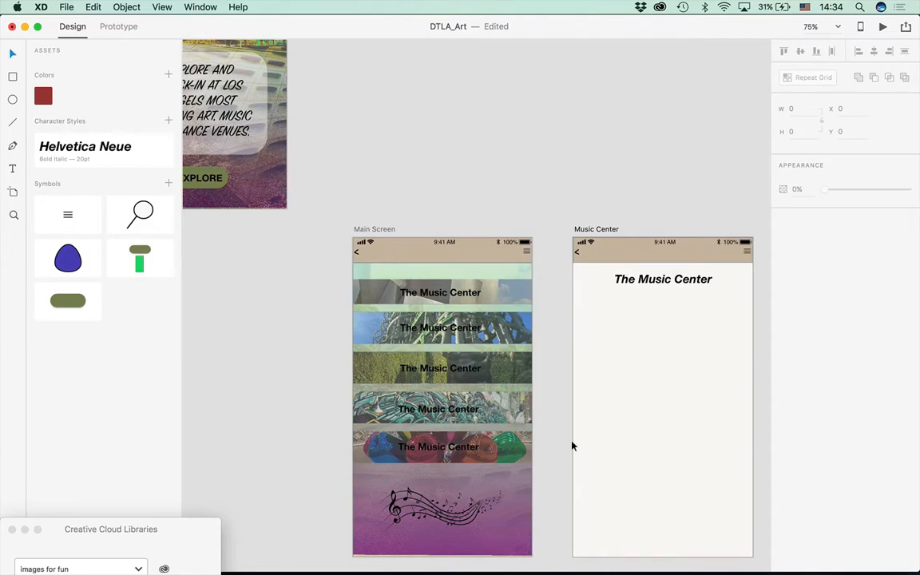
left_click(13, 76)
mouse_move(573, 263)
left_mouse_down()
mouse_move(714, 415)
mouse_move(752, 555)
left_mouse_up()
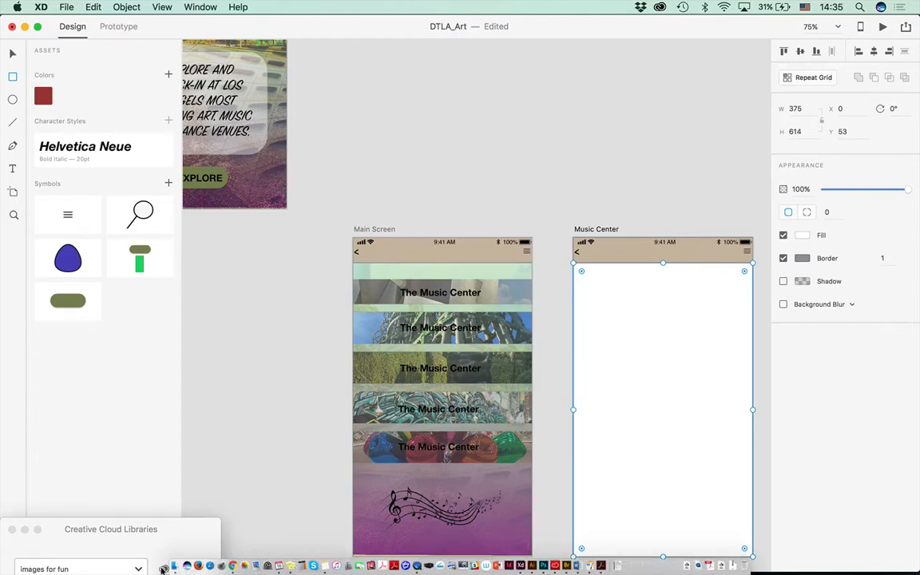
Fill the Music Center artboard's blank rectangle with Disney Music Hall#2.png from the Images folder in XD_Files
left_click(174, 567)
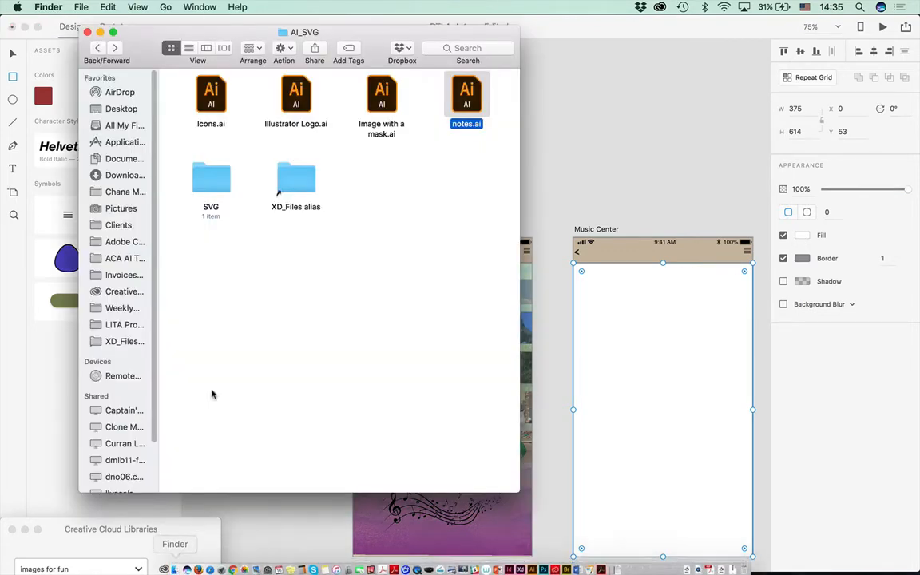
left_click(122, 341)
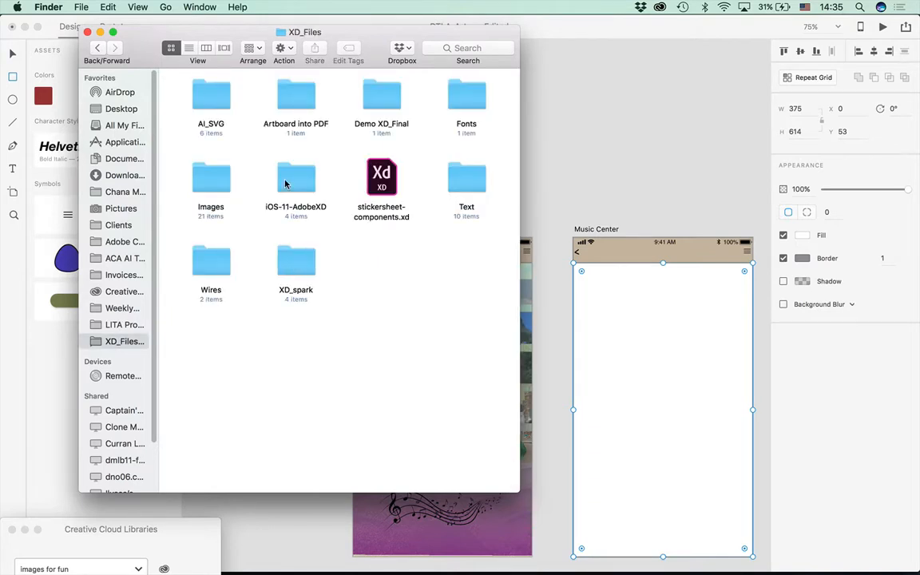
double_click(185, 171)
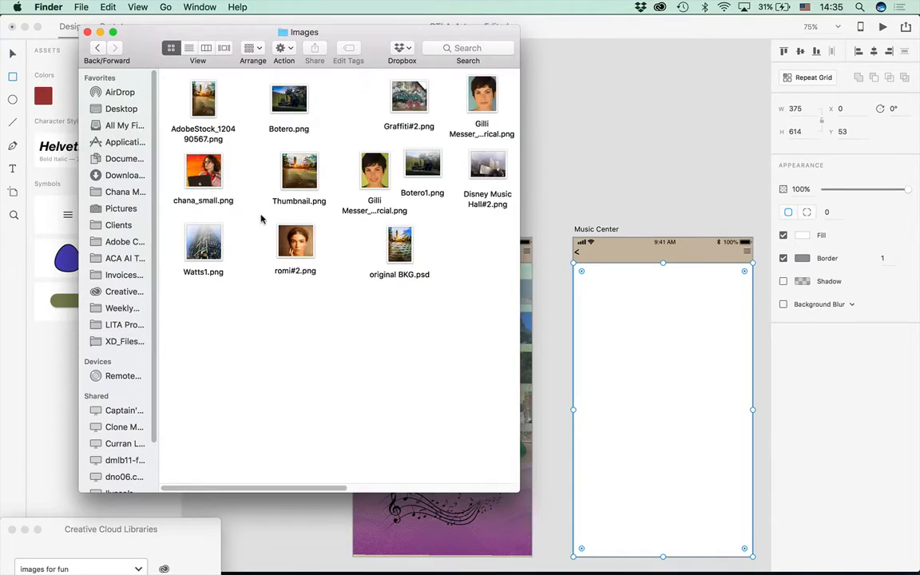
left_click(483, 169)
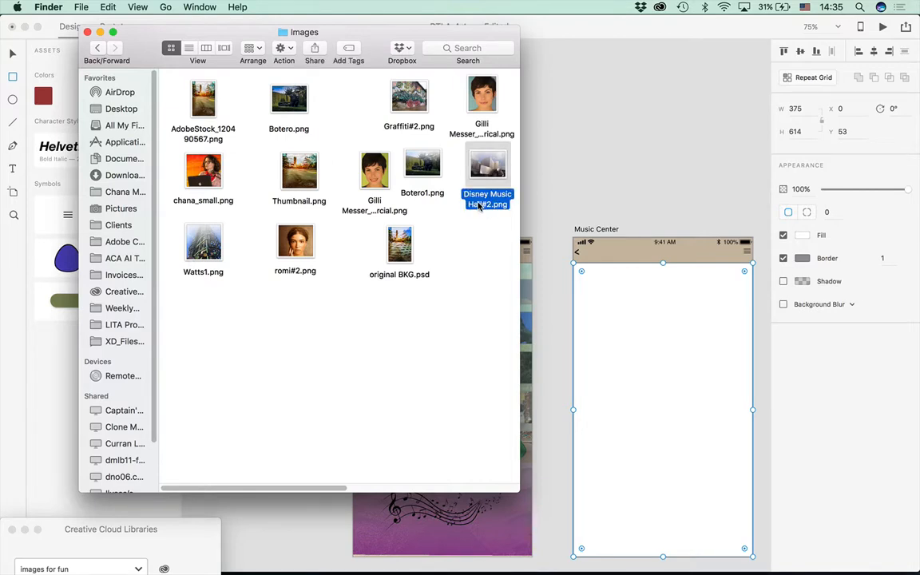
left_click_drag(488, 174, 644, 327)
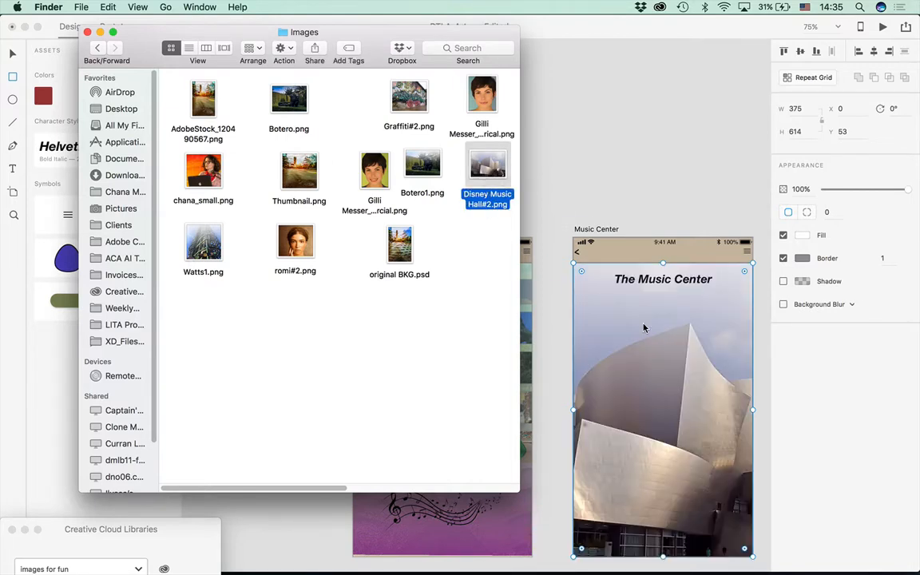
left_click(648, 367)
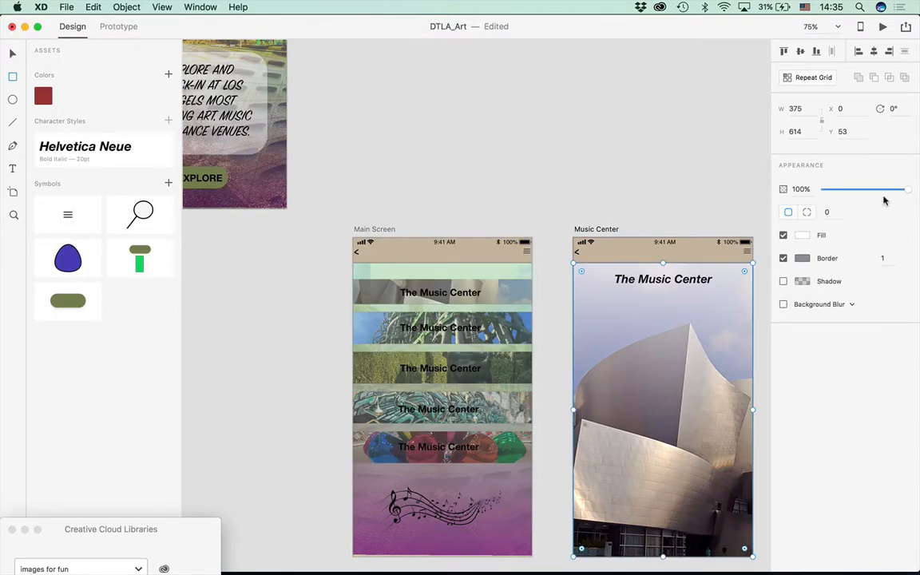
Lower the Music Center background picture's opacity to 25% and send it to the back
left_click_drag(899, 189, 841, 193)
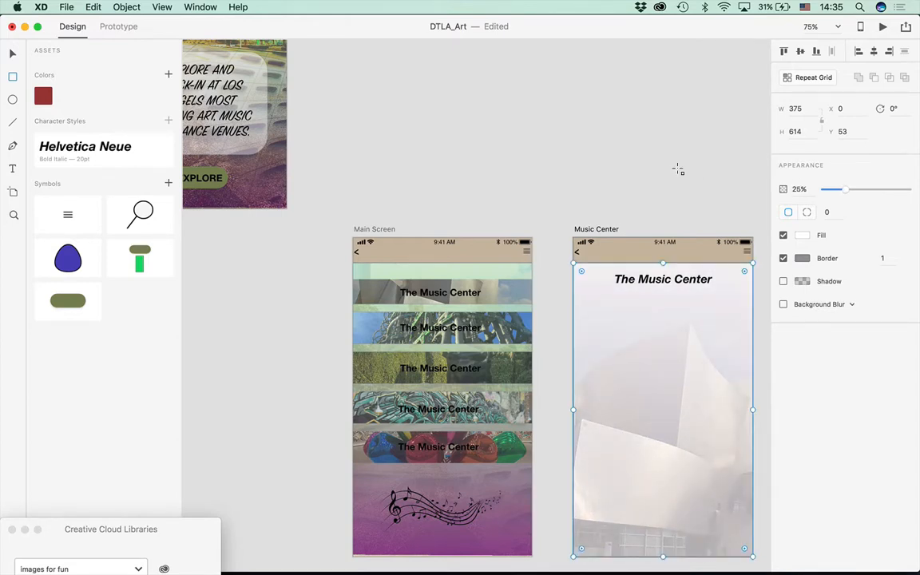
left_click(11, 54)
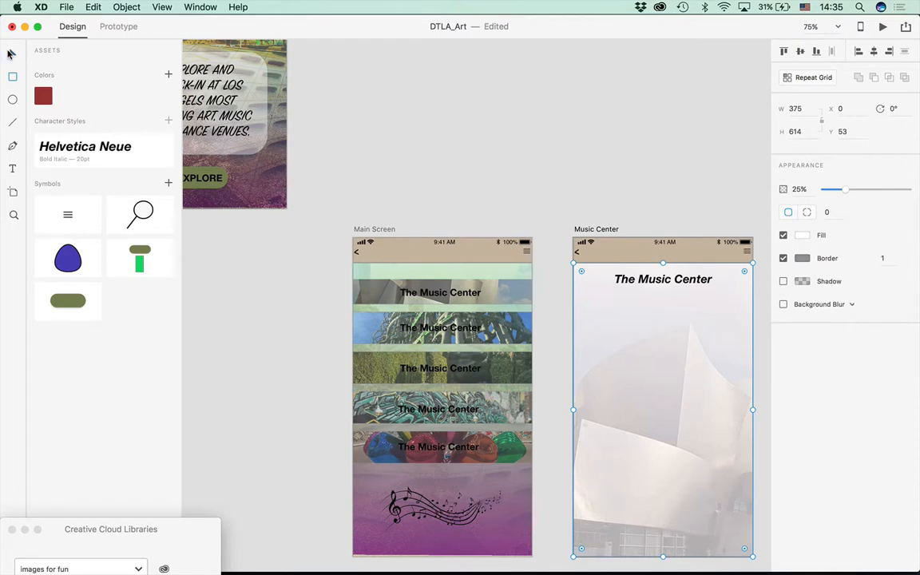
left_click(329, 196)
left_click(636, 286)
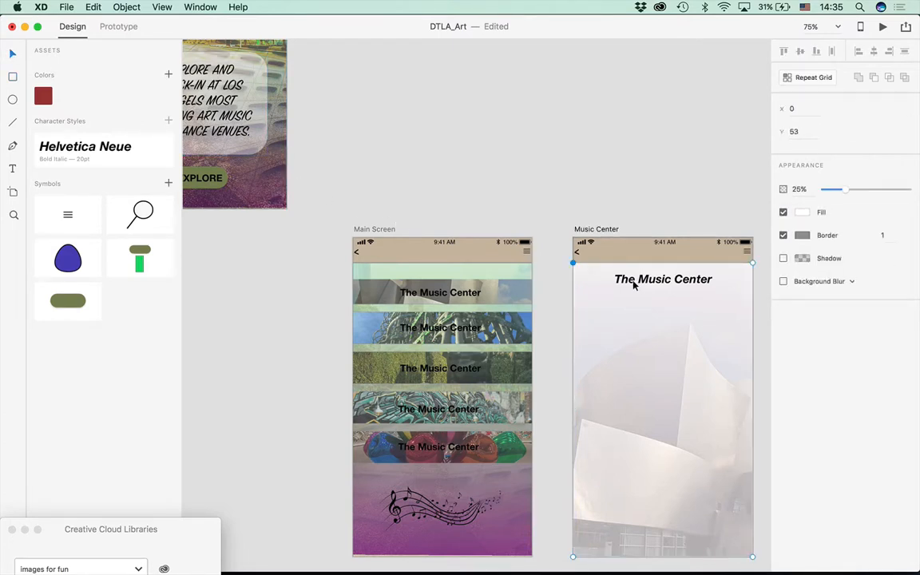
left_click(126, 6)
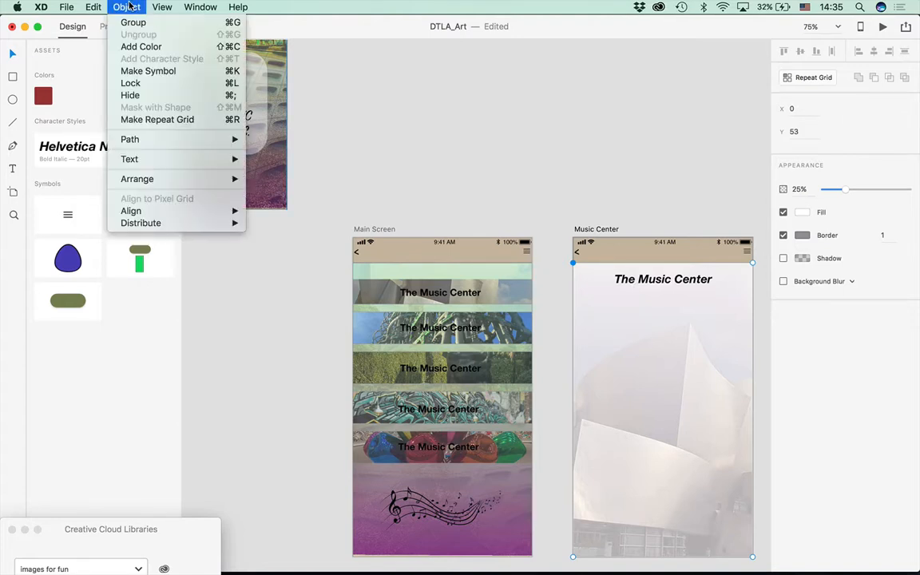
mouse_move(183, 179)
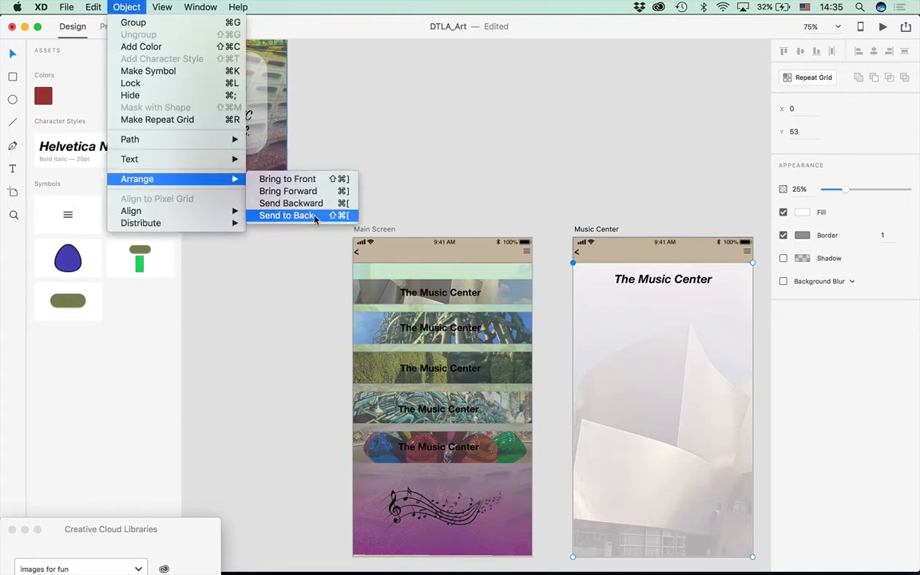
left_click(288, 212)
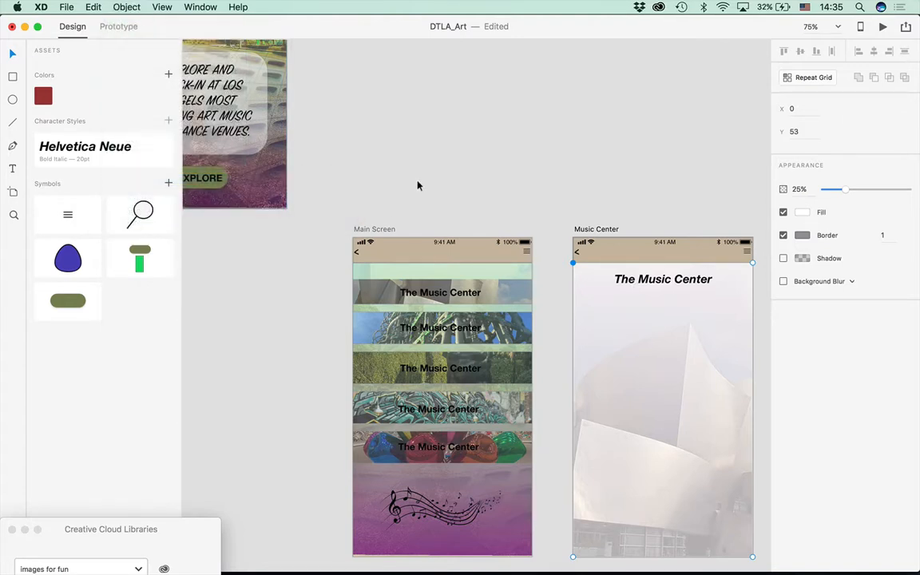
Move the Music Center background picture down to Y 111, clear of the title
double_click(647, 284)
left_click(615, 125)
left_click_drag(630, 305, 630, 335)
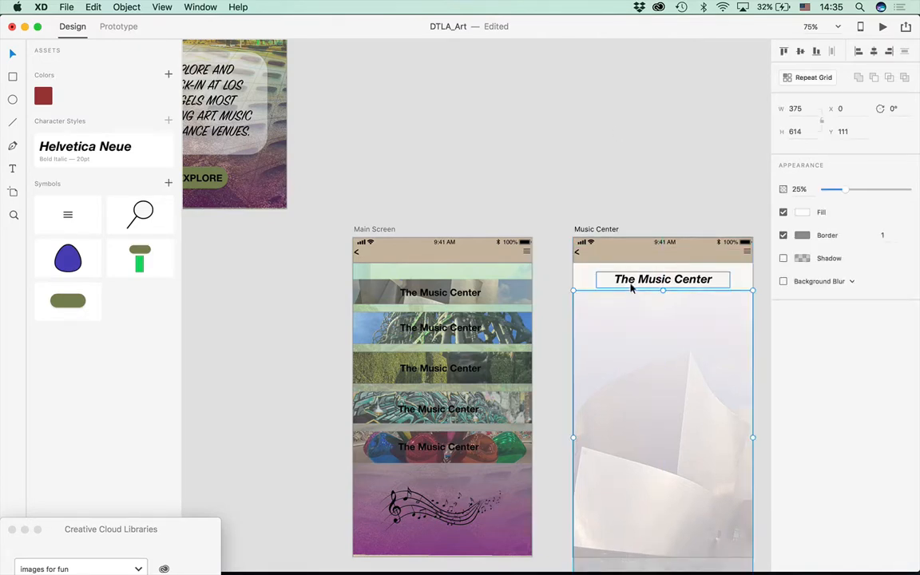
Bring the "The Music Center" title on the Music Center artboard to the front
left_click(631, 283)
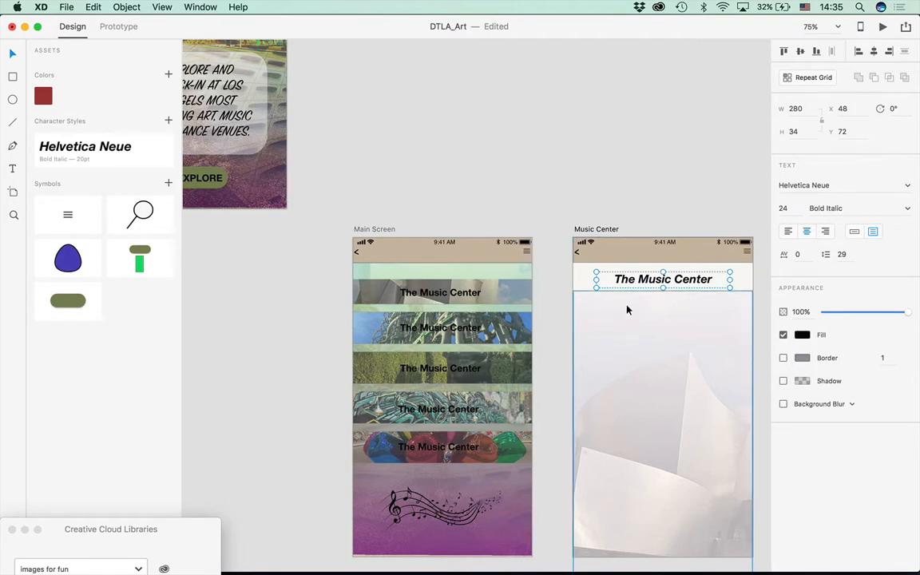
left_click(126, 8)
mouse_move(150, 187)
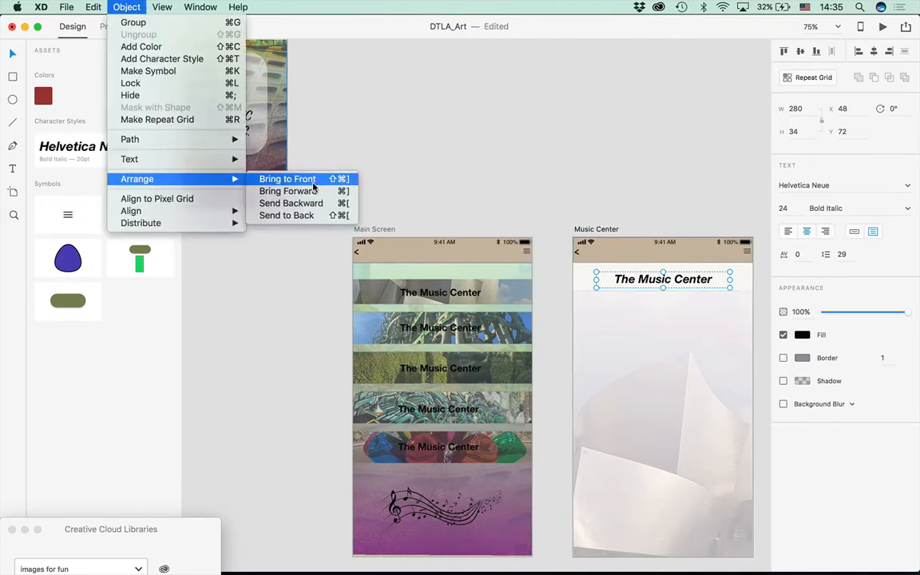
left_click(281, 179)
Move the background picture back up to X 0, Y 53, directly beneath the Music Center artboard's header
left_click(587, 435)
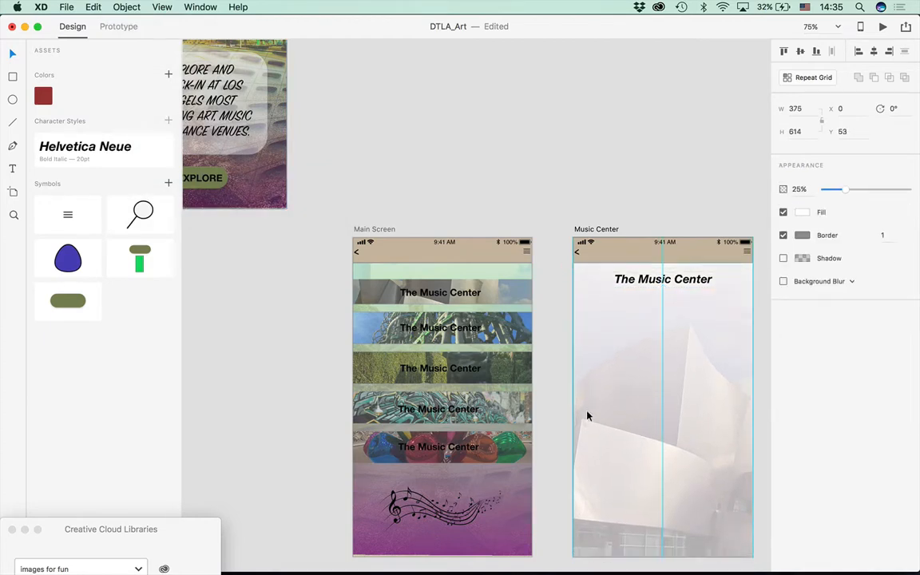
left_click_drag(610, 348, 607, 356)
left_click(577, 130)
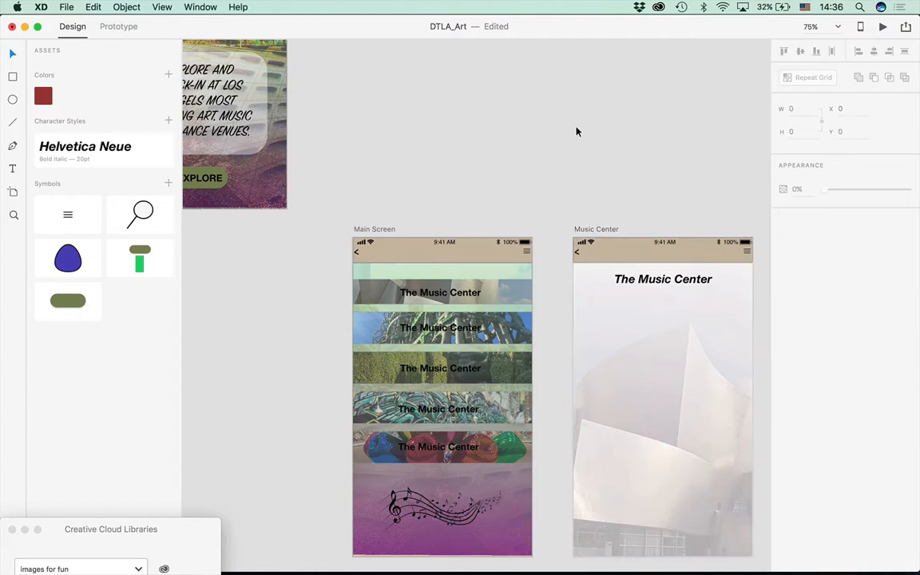
Move the "The Music Center" title on the Music Center artboard down to Y 111, keeping it at X 48
left_click_drag(610, 525, 412, 384)
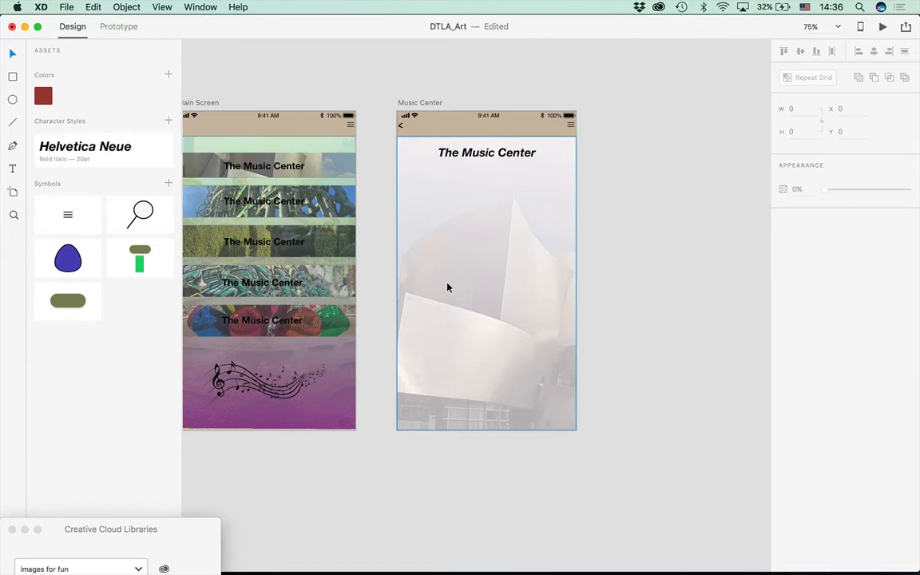
left_click(495, 156)
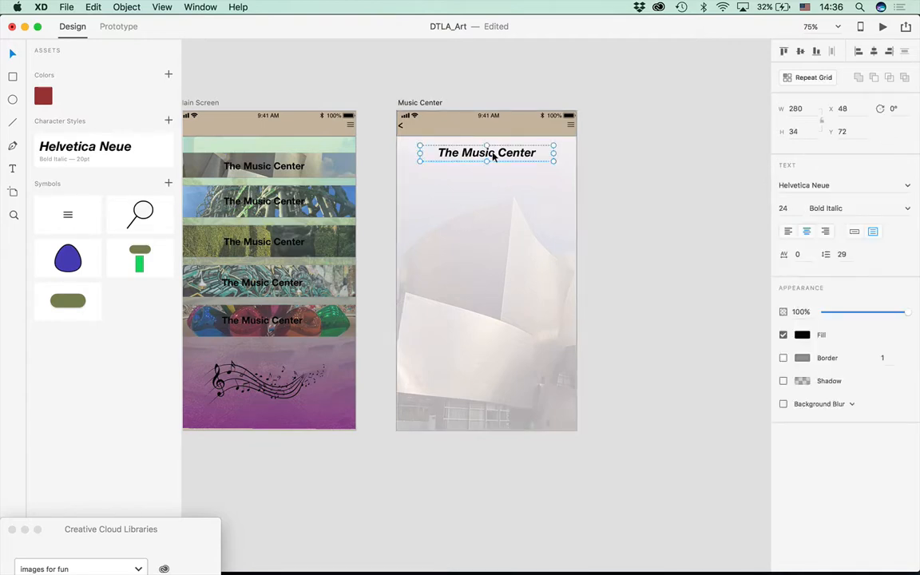
left_click_drag(491, 156, 490, 175)
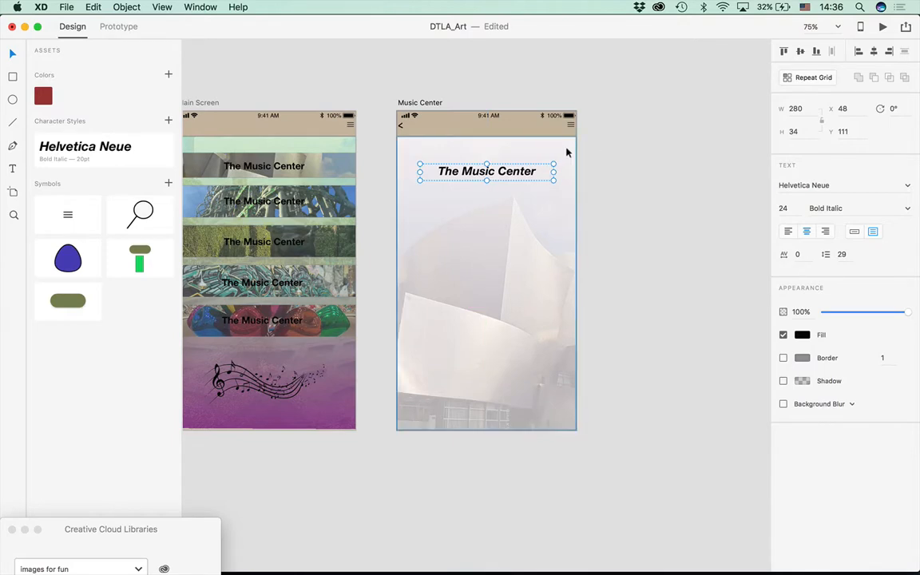
left_click(241, 83)
Nudge the back arrow in the Main Screen's header sideways to X 4.5
scroll(275, 292, "left", 3)
scroll(275, 291, "up", 2)
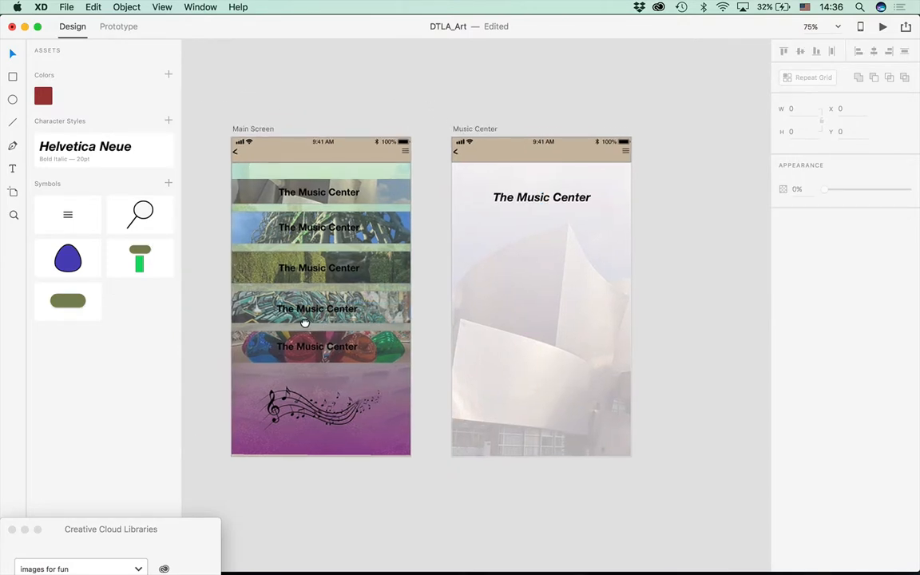
left_click(235, 151)
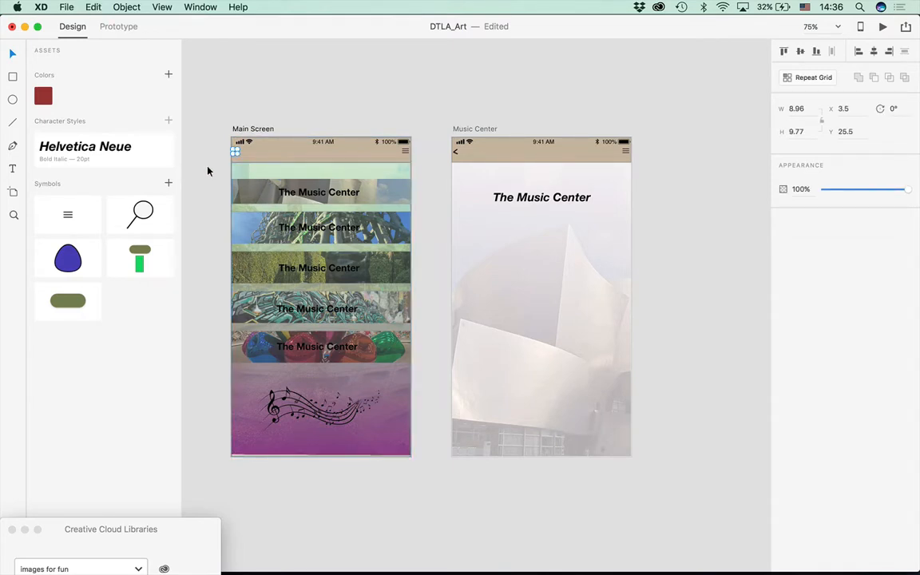
key("Right")
Return the Main Screen header's back arrow to X 3.5 and save it as a reusable symbol
key("super+2")
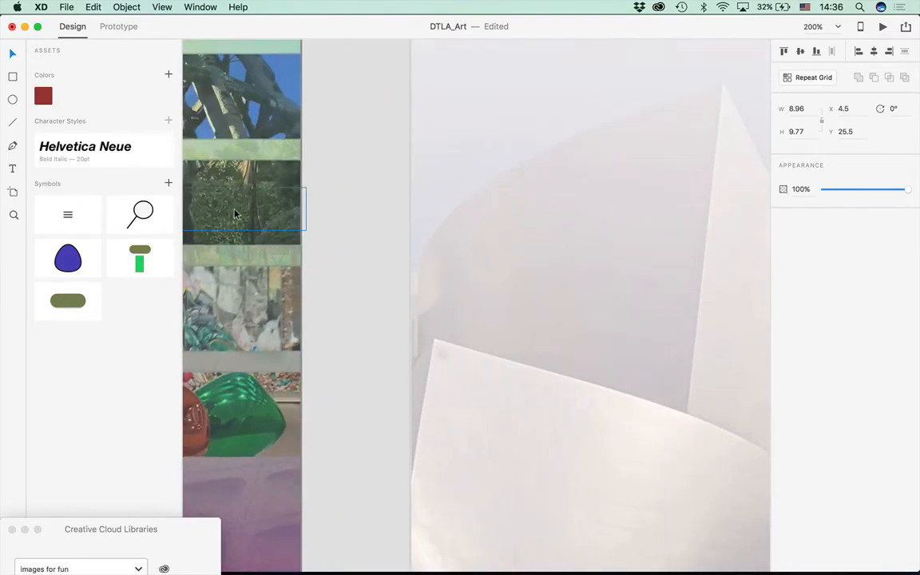
left_click_drag(237, 217, 438, 323)
scroll(377, 324, "up", 1)
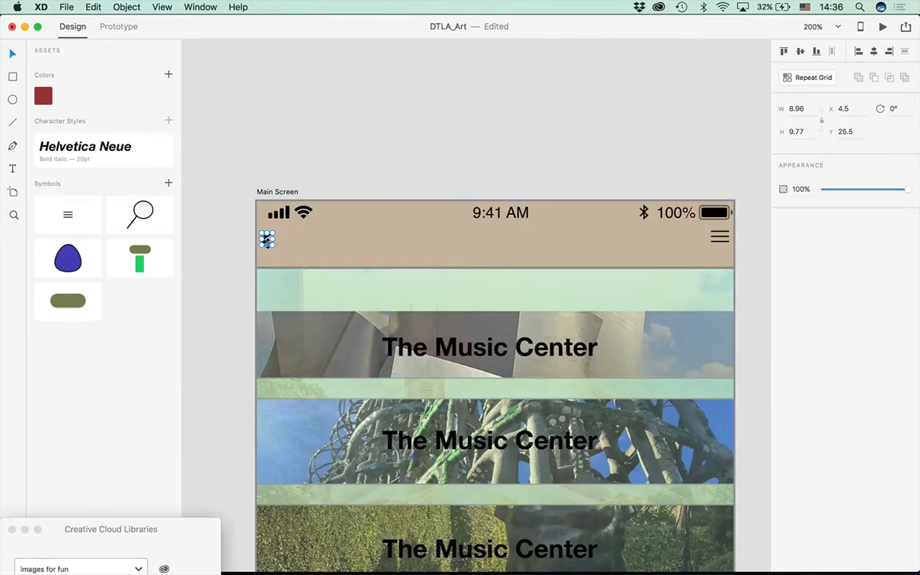
key("super+equal")
key("super+equal")
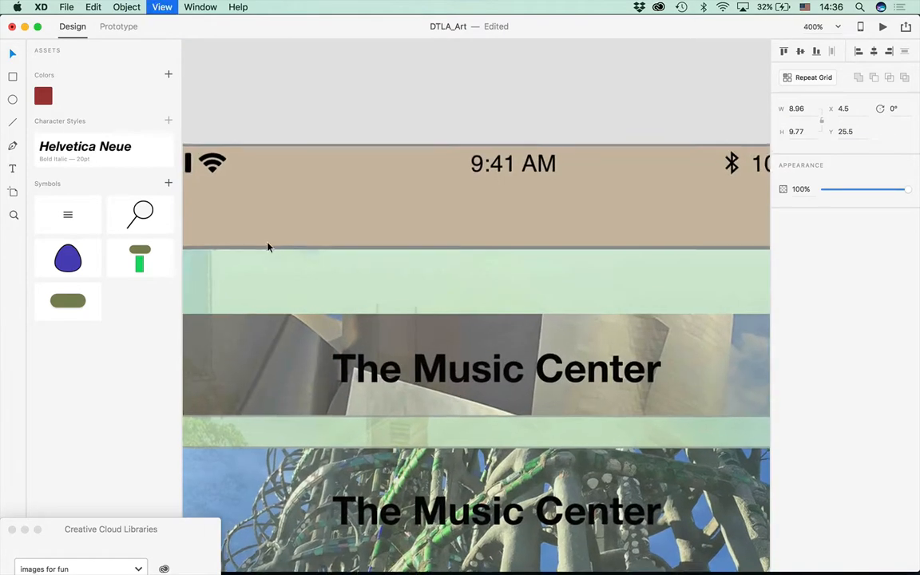
left_click_drag(252, 236, 553, 277)
mouse_move(359, 214)
left_mouse_down()
mouse_move(147, 235)
mouse_move(351, 220)
left_mouse_up()
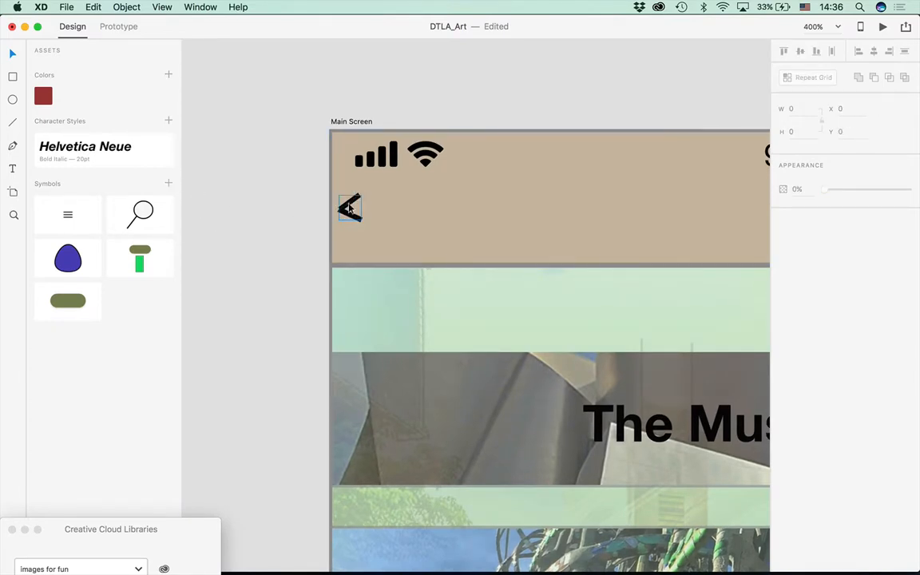
left_click(349, 217)
left_click(349, 214)
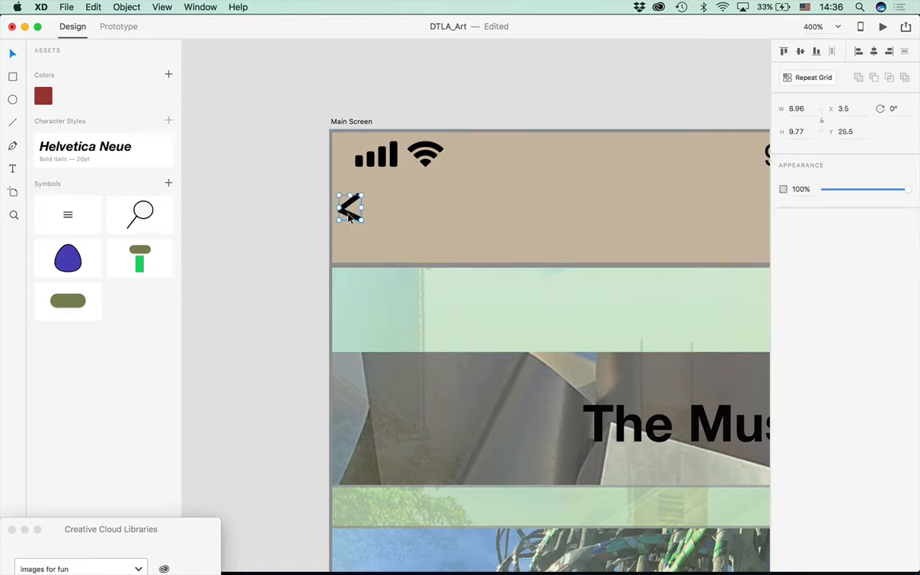
left_click(168, 183)
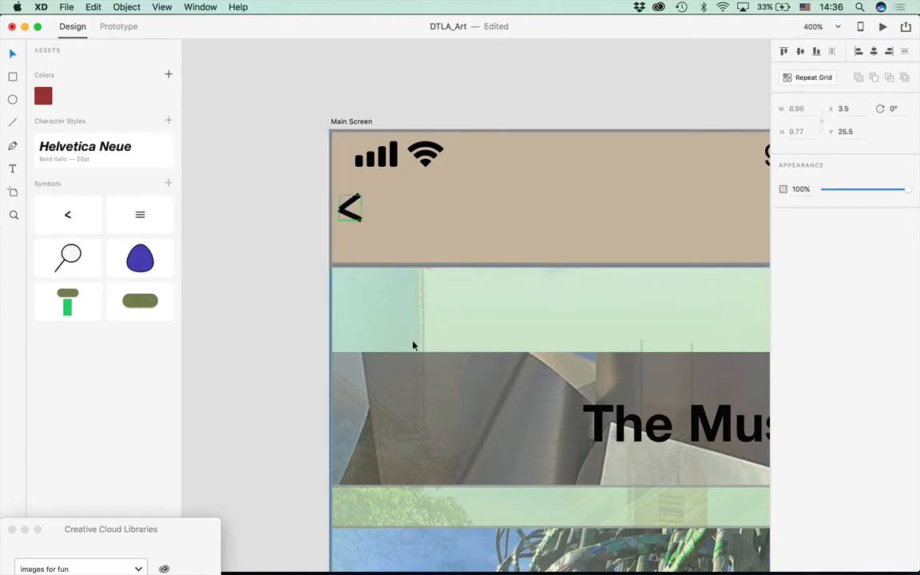
Delete all three lines of the hamburger menu icon from the header of the Music Center artboard
left_click_drag(456, 400, 7, 327)
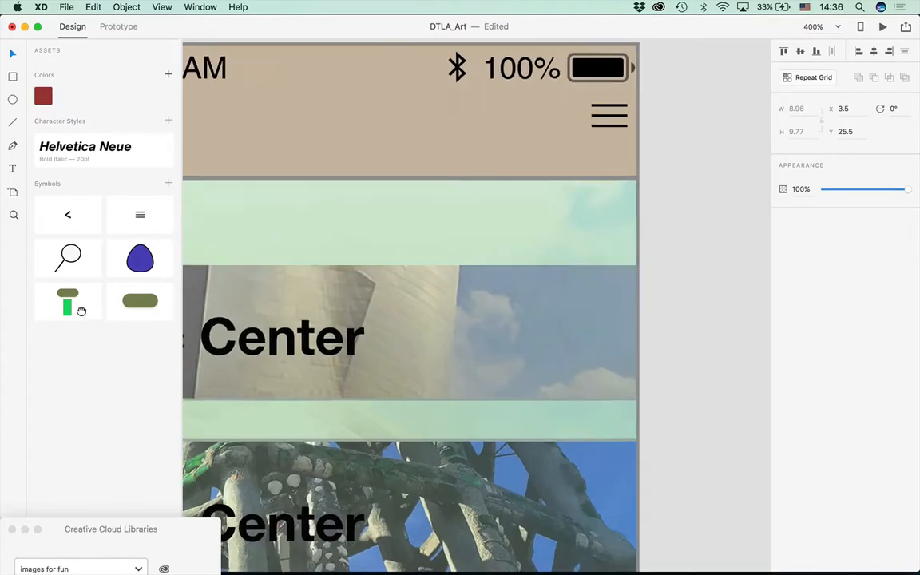
key("super+0")
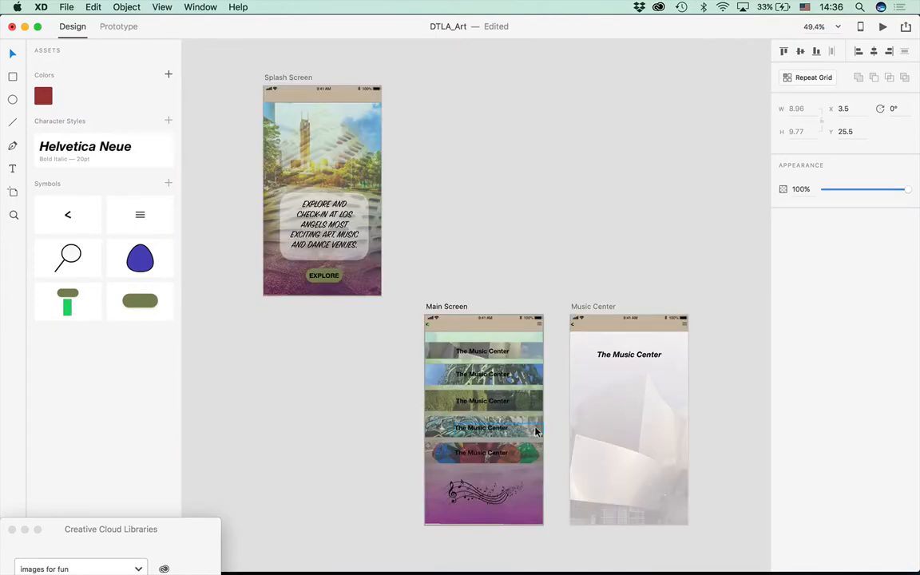
left_click(582, 450)
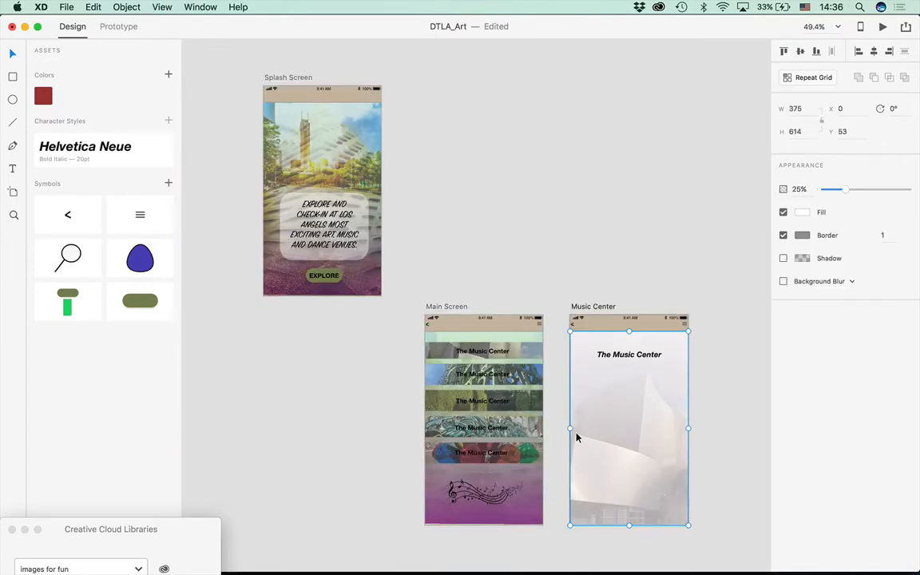
key("super+3")
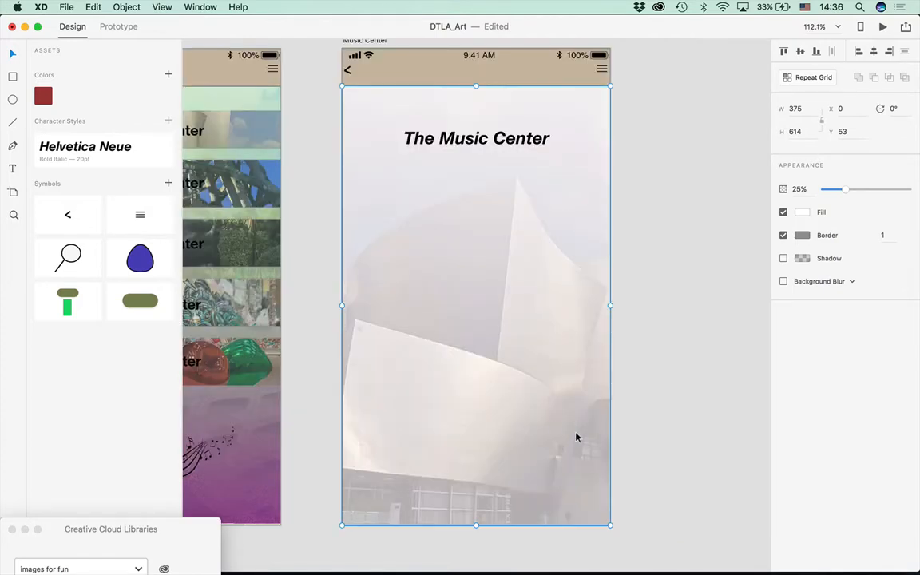
left_click(691, 428)
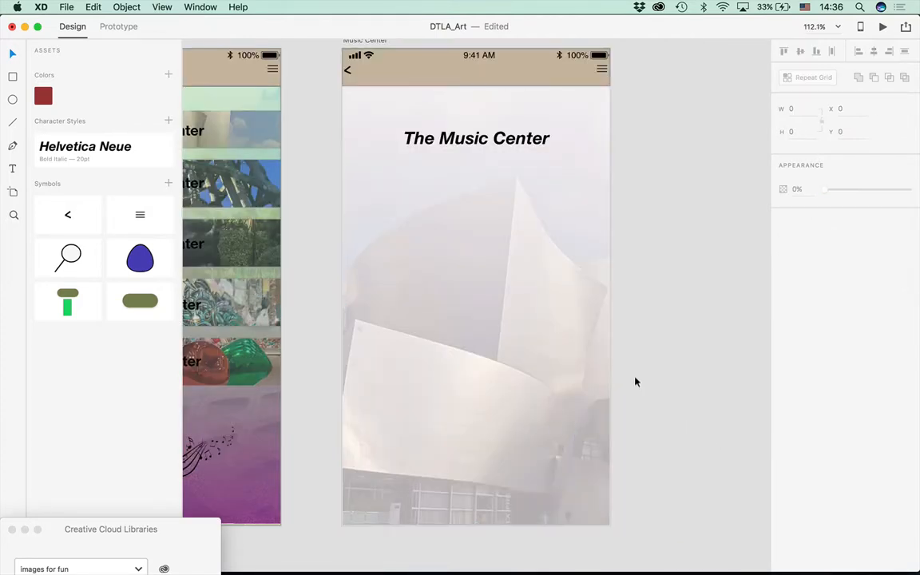
left_click_drag(459, 313, 484, 352)
left_click(627, 112)
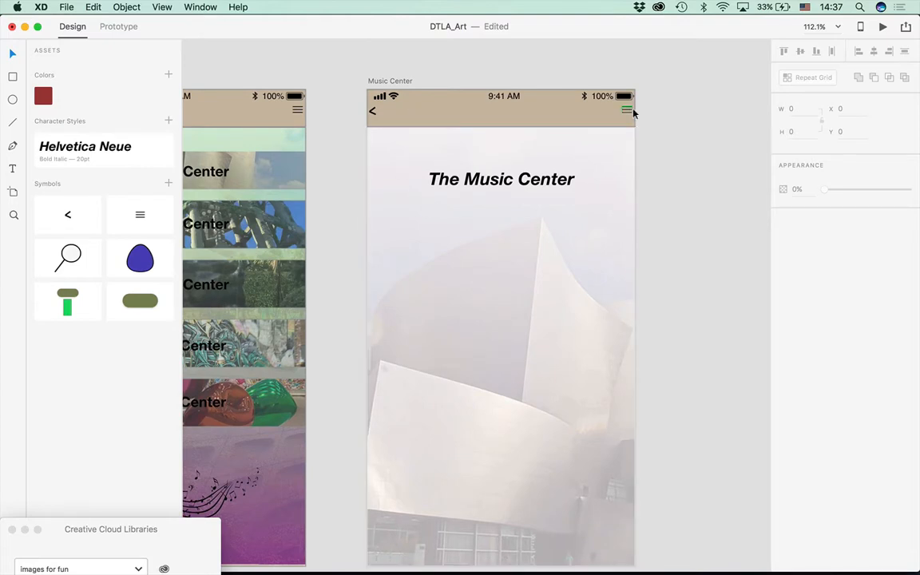
double_click(627, 115)
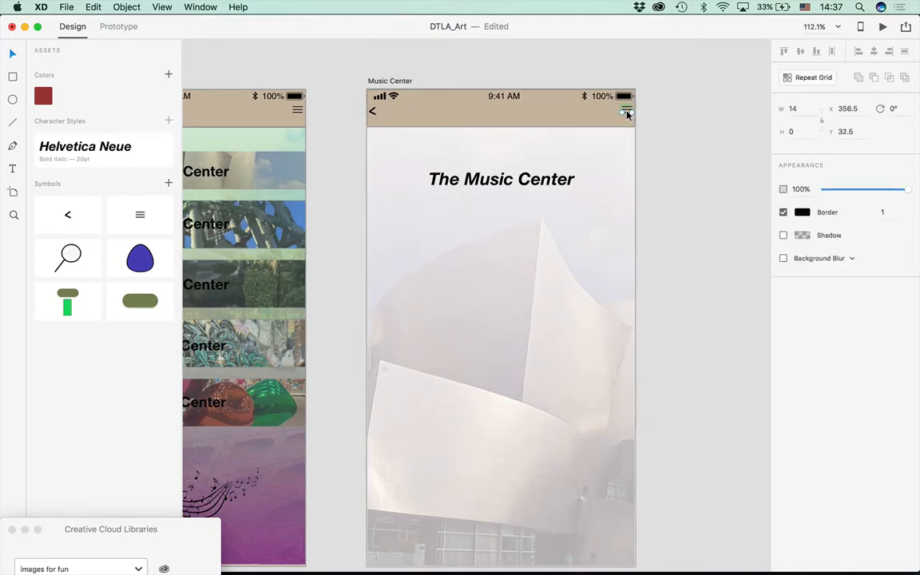
key("Delete")
left_click(627, 110)
key("Delete")
left_click(626, 105)
left_click(627, 109)
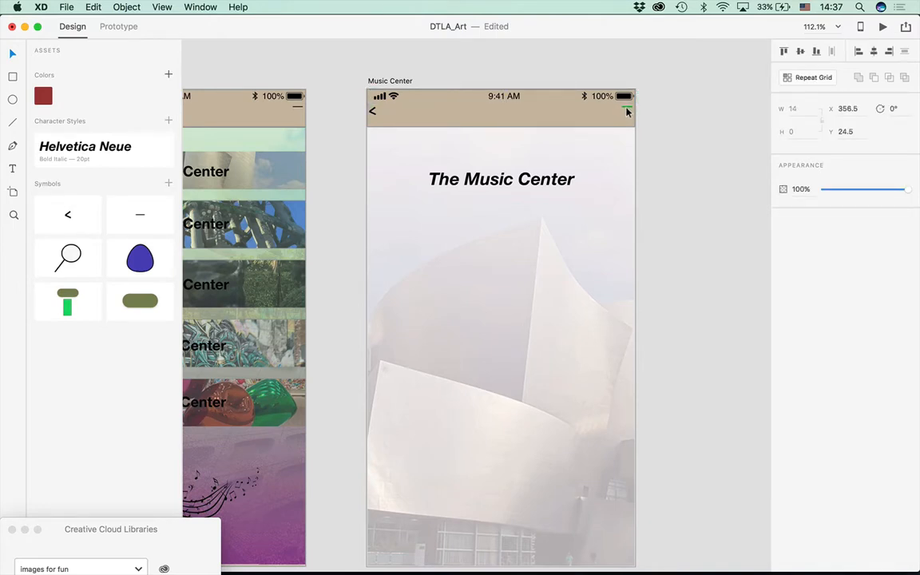
key("Delete")
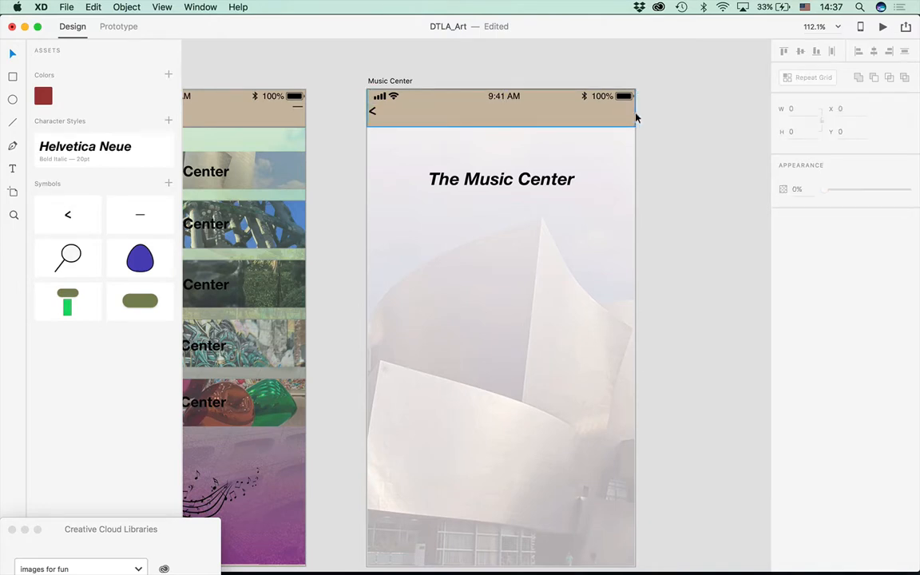
Draw a rectangle about 19 by 16 where the Music Center header's menu icon was and fill it with #121111
left_click(13, 76)
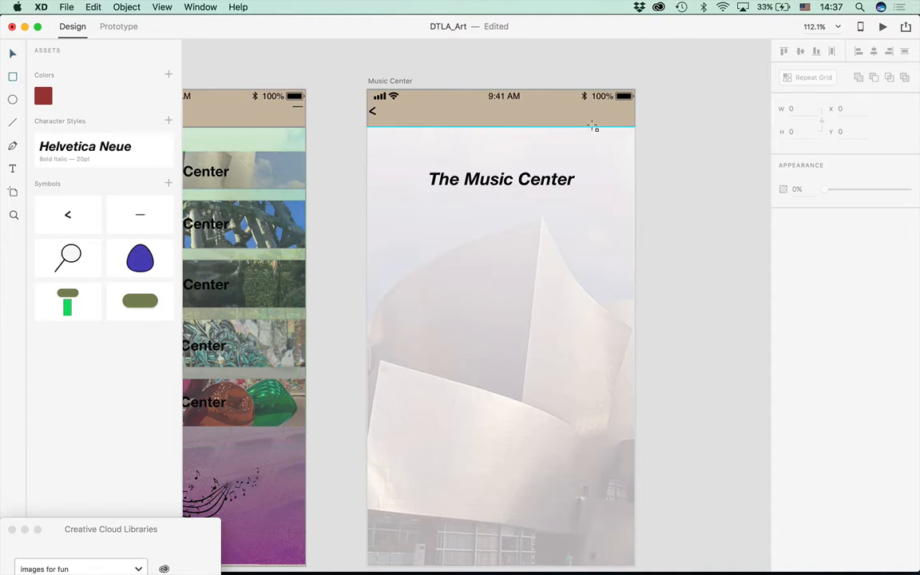
left_click_drag(616, 109, 630, 120)
left_click(801, 235)
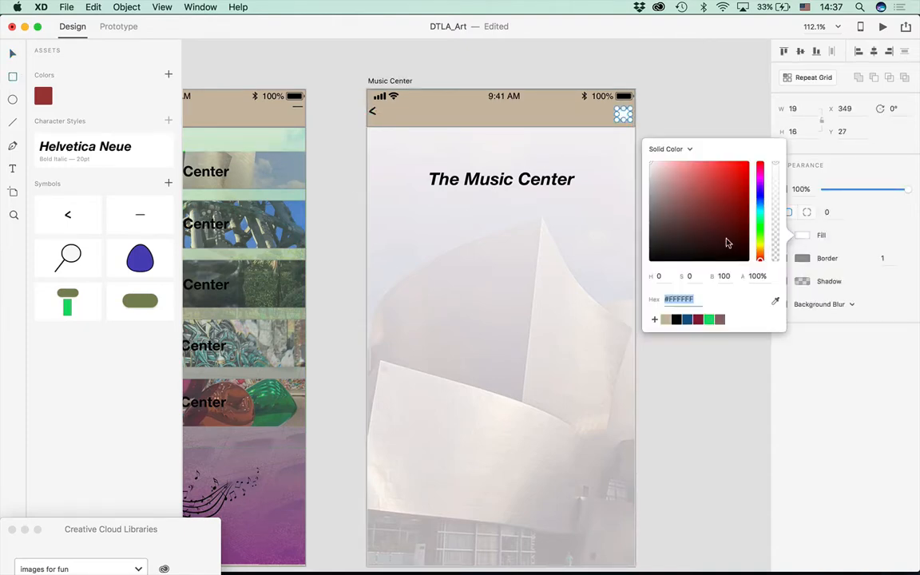
left_click(656, 254)
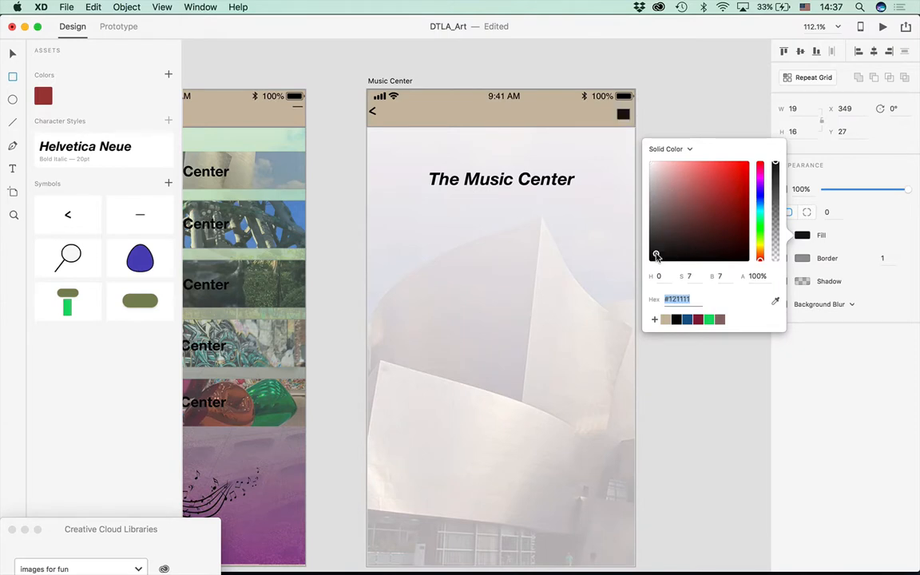
left_click(12, 53)
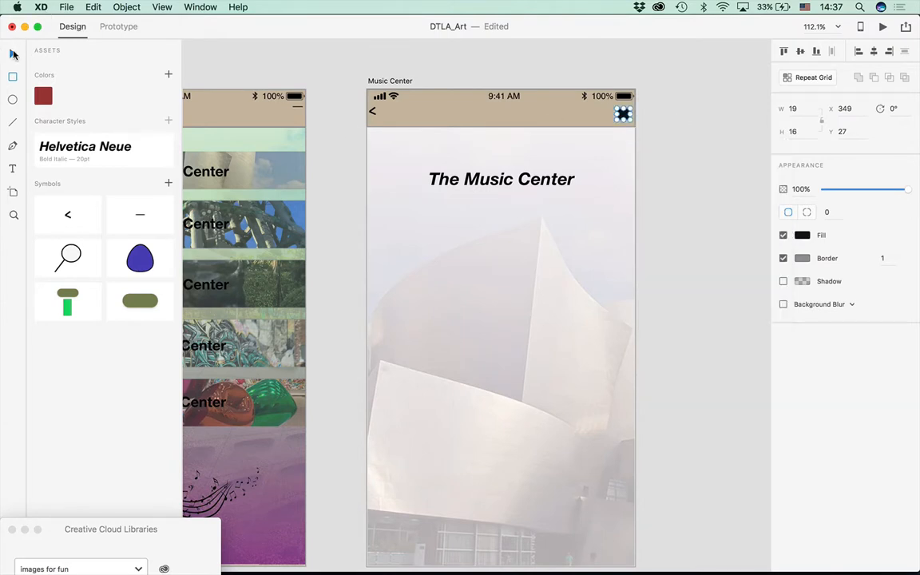
left_click(651, 226)
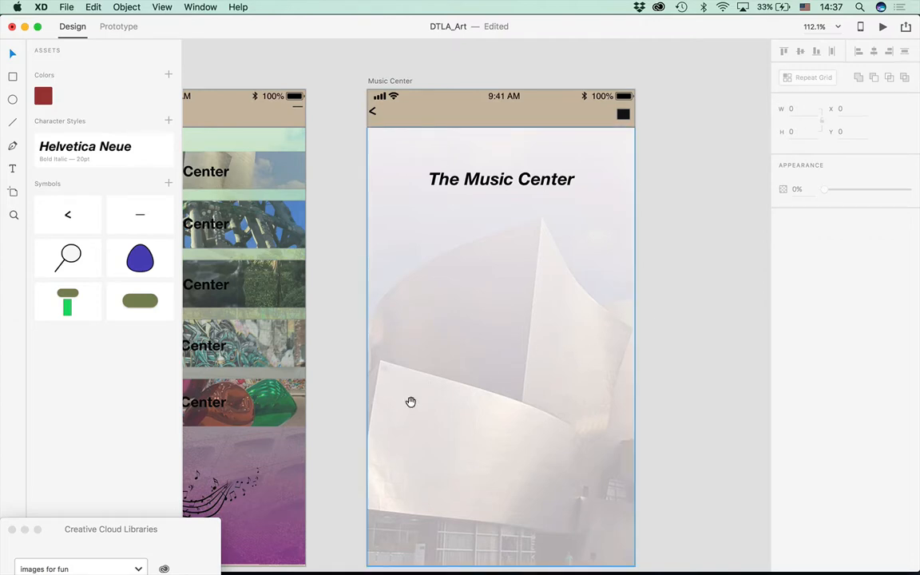
Draw a rectangle about 286 by 314 below the Music Center title, round its corners to 38 and move it to X 49, Y 228
scroll(411, 407, "down", 3)
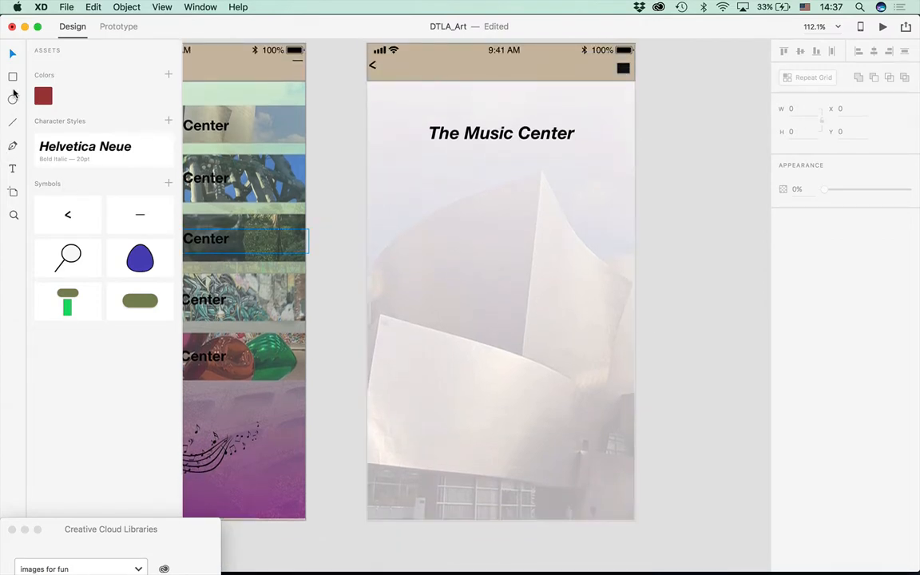
left_click(12, 77)
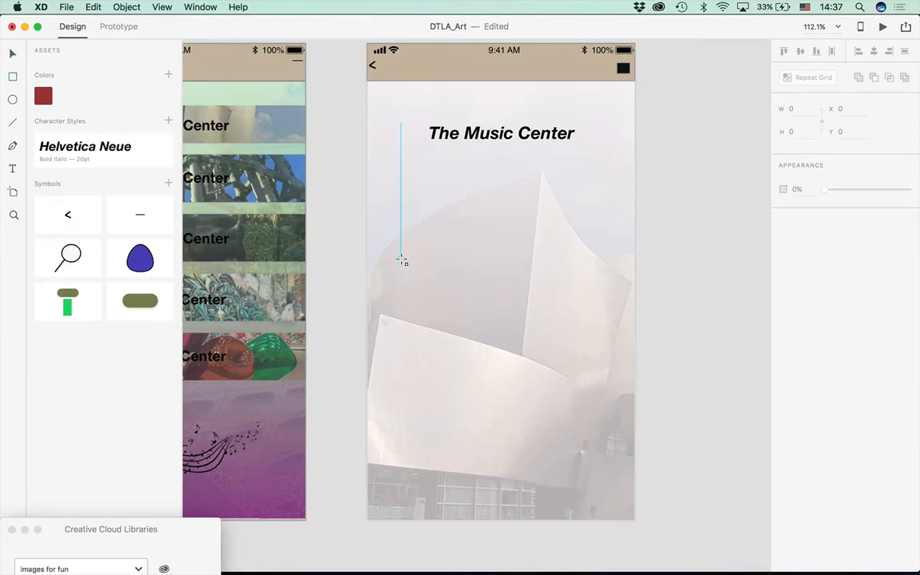
mouse_move(402, 240)
left_mouse_down()
mouse_move(568, 361)
mouse_move(604, 473)
mouse_move(605, 463)
left_mouse_up()
left_click_drag(597, 249, 579, 266)
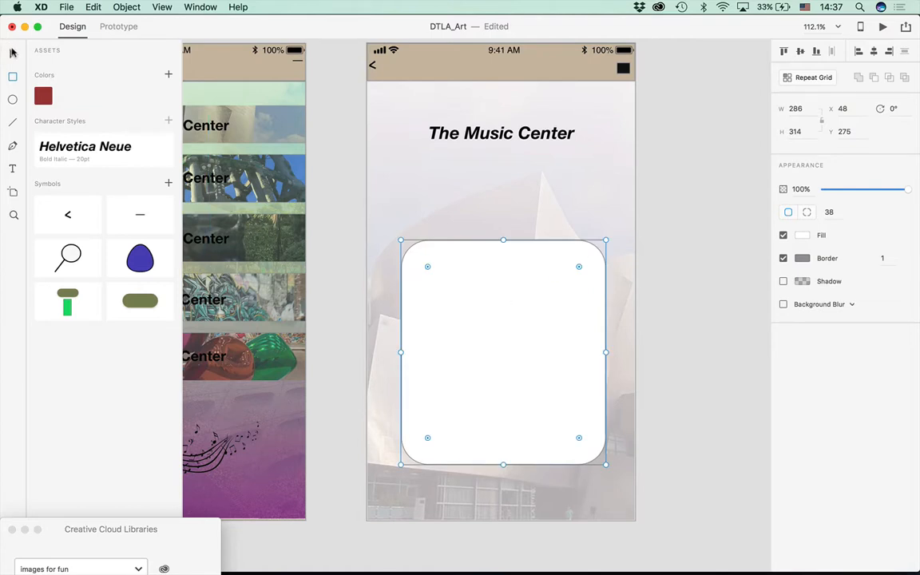
left_click_drag(476, 331, 478, 297)
Lower the rounded rectangle's opacity to 52% and reduce its corner radius to 37
left_click_drag(905, 190, 858, 189)
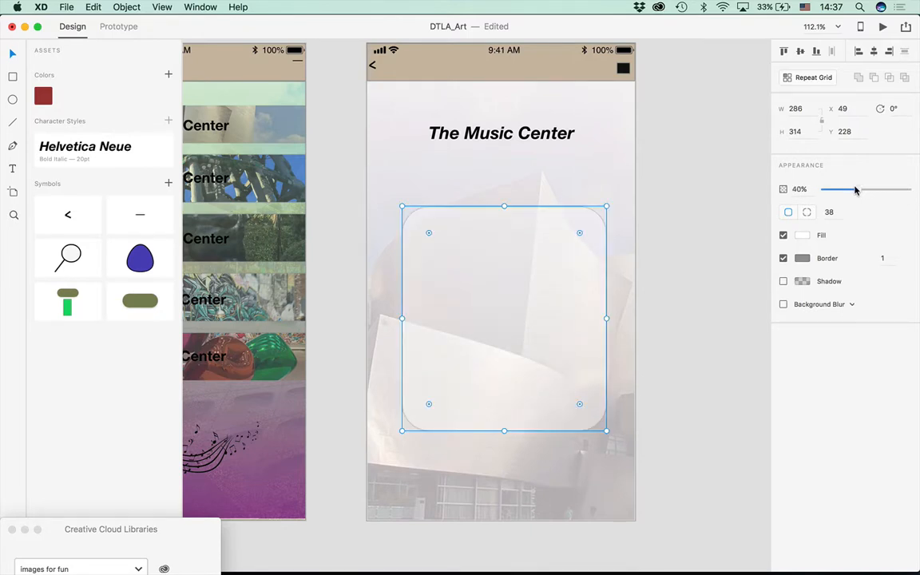
mouse_move(581, 234)
left_mouse_down()
mouse_move(573, 240)
mouse_move(582, 234)
left_mouse_up()
left_click_drag(854, 193, 866, 194)
left_click(678, 438)
Bring music center.txt from Finder's XD_Files Text folder into the design and place the text over the rounded rectangle at X 59, Y 235
mouse_move(137, 566)
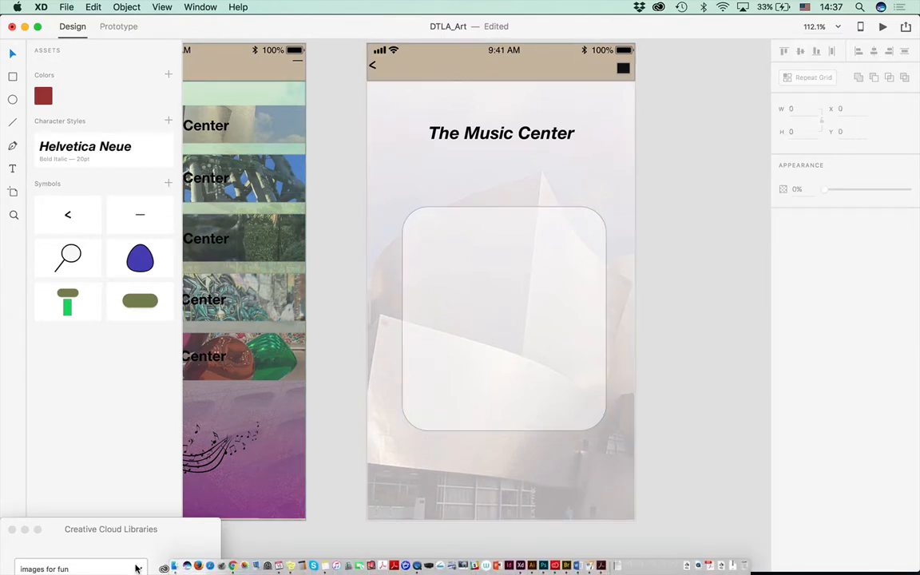
left_click(174, 566)
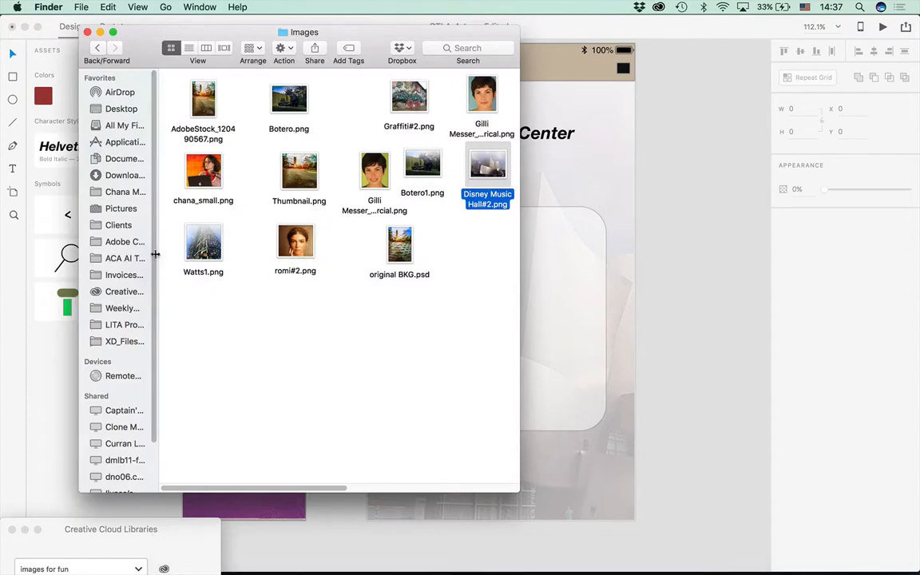
left_click(96, 49)
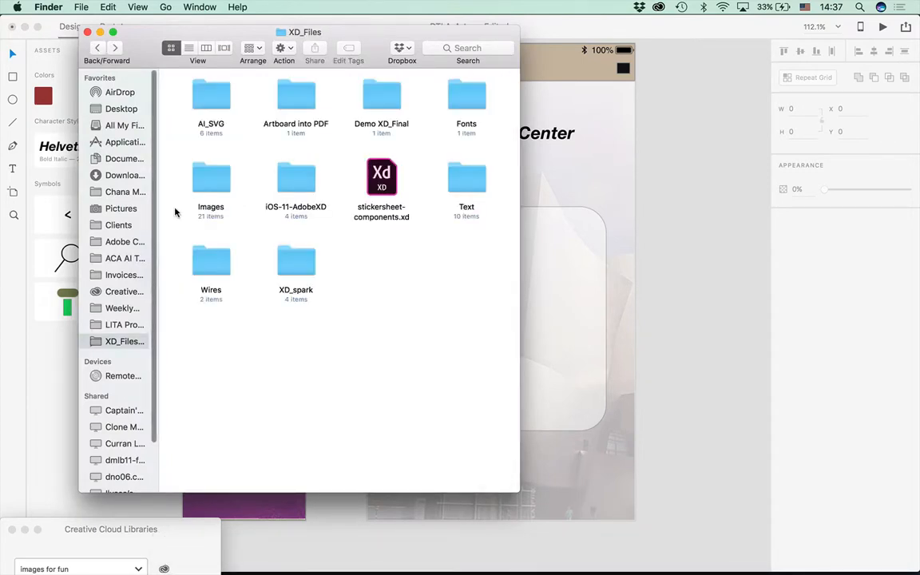
double_click(467, 179)
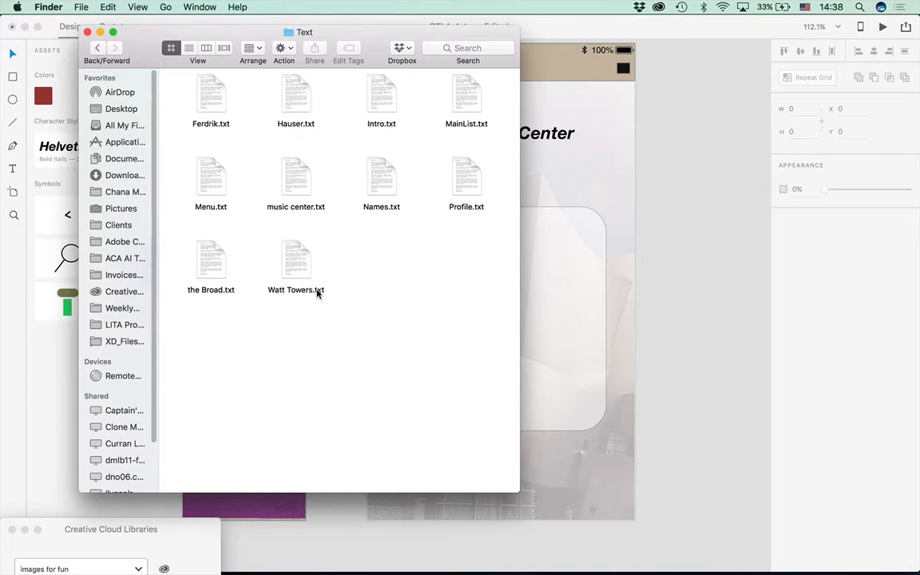
left_click_drag(285, 191, 551, 276)
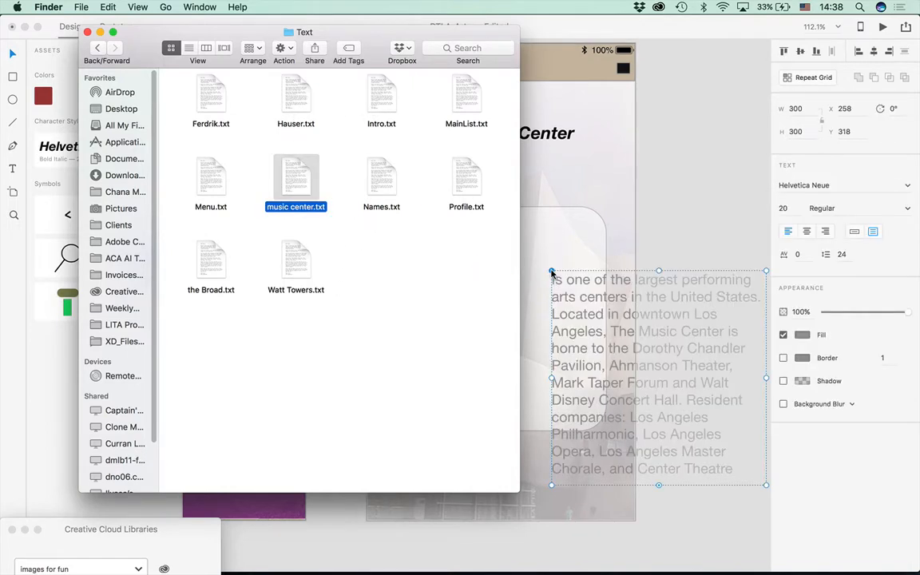
left_click(610, 357)
left_click_drag(584, 329, 441, 270)
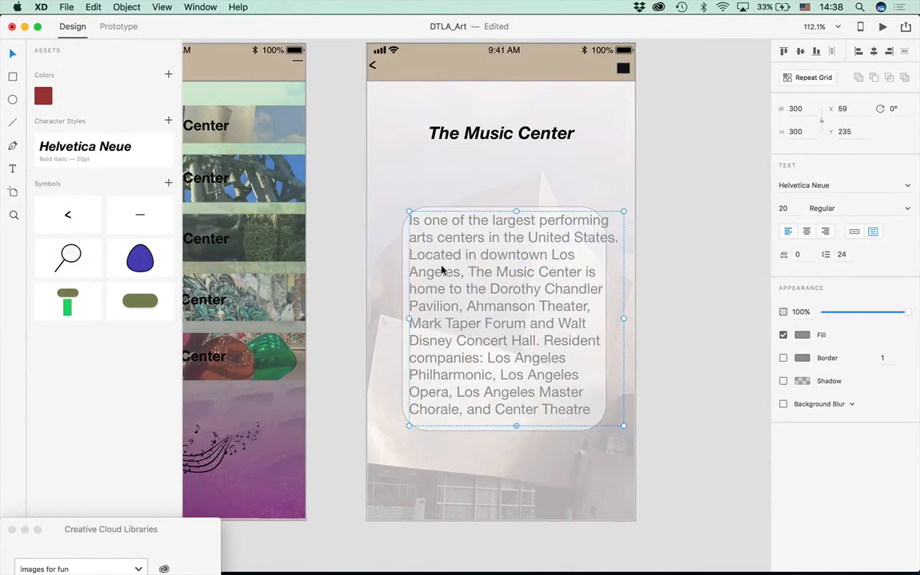
Rotate the rounded rectangle behind the imported text to 359°
left_click(493, 429)
left_click_drag(501, 449, 506, 447)
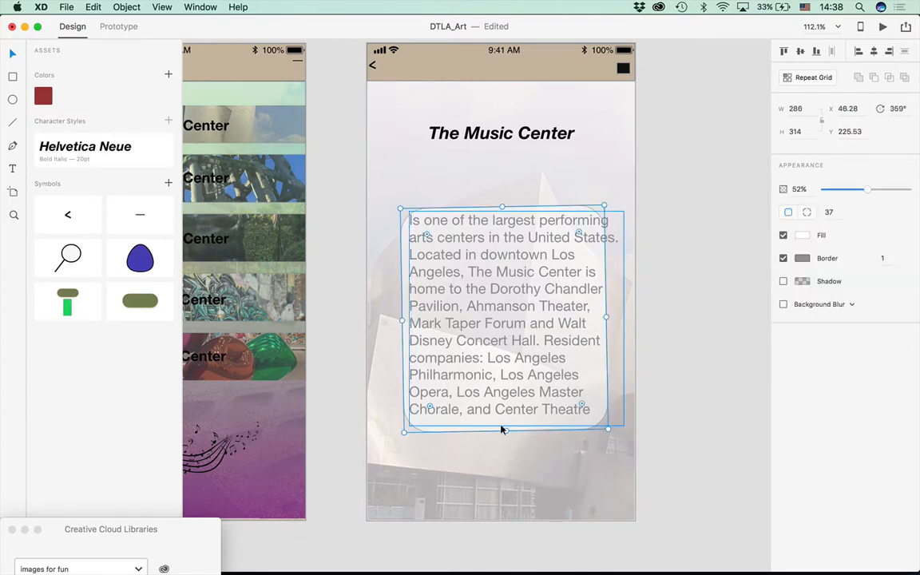
left_click(497, 417)
Format the whole imported paragraph at size 16 in Helvetica Neue Medium with a #050505 fill
double_click(496, 409)
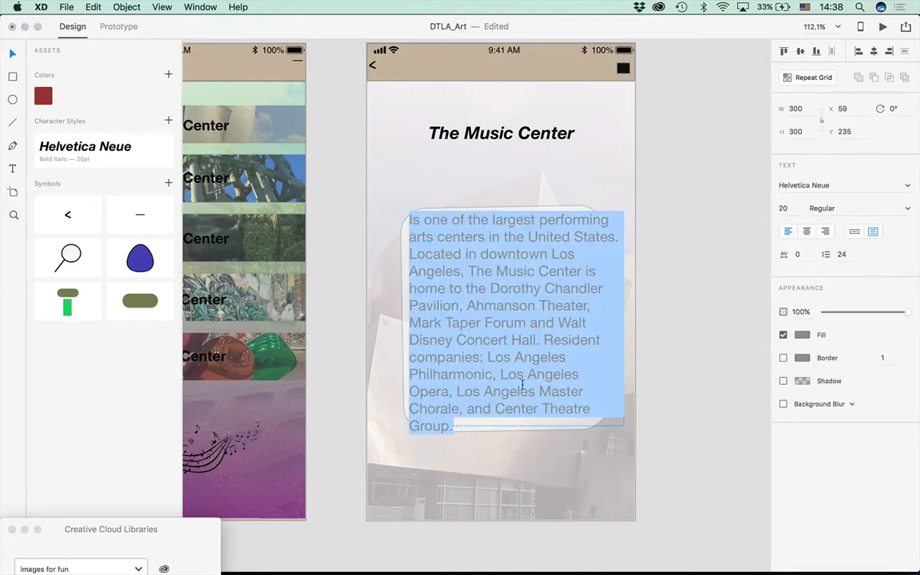
left_click(783, 208)
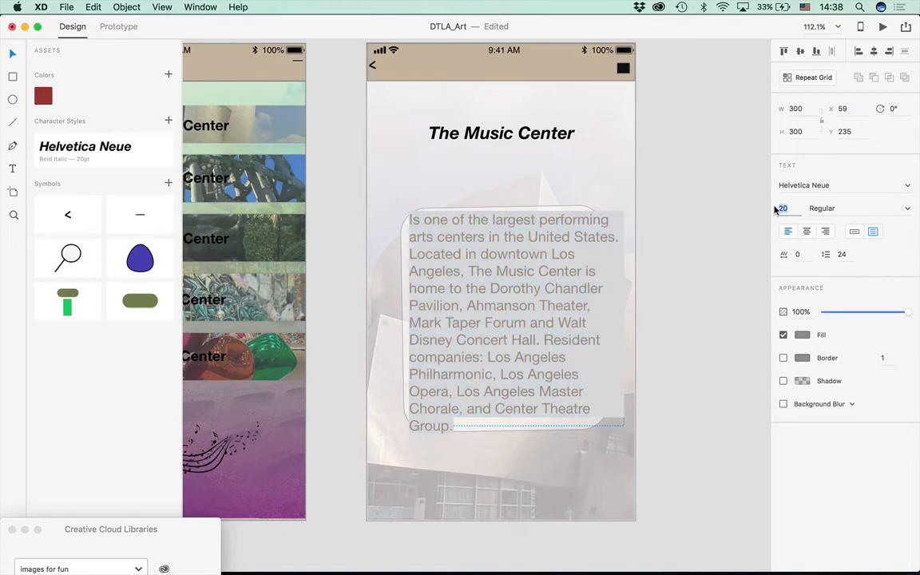
type("16")
key("Return")
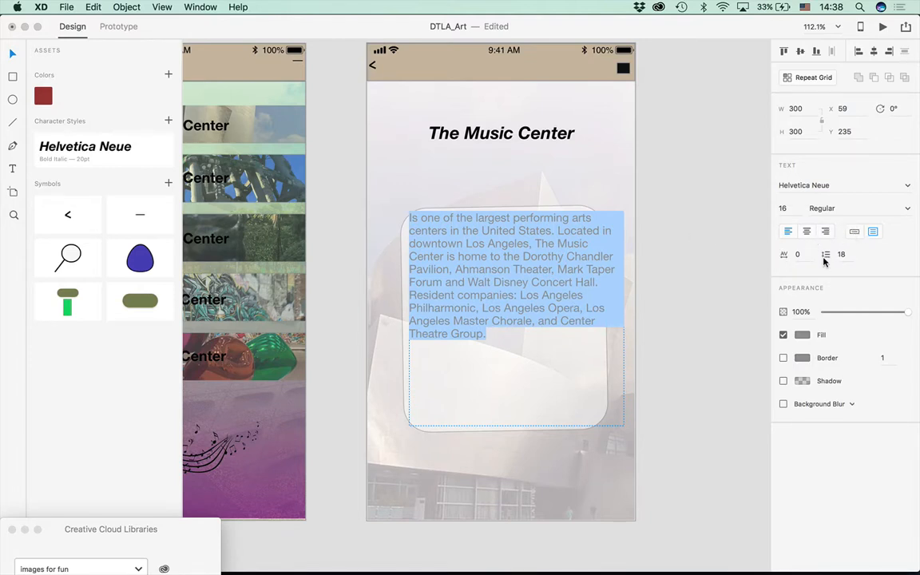
left_click(907, 208)
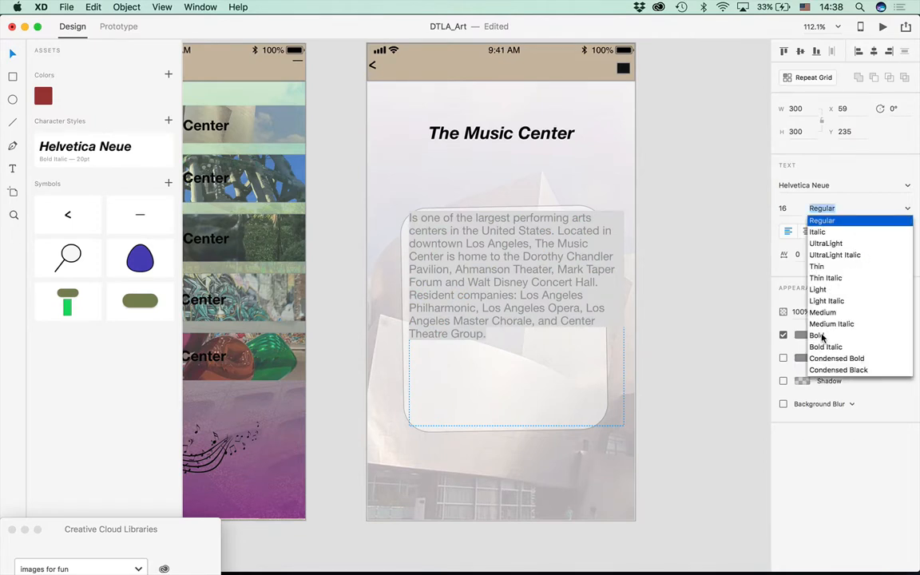
left_click(814, 313)
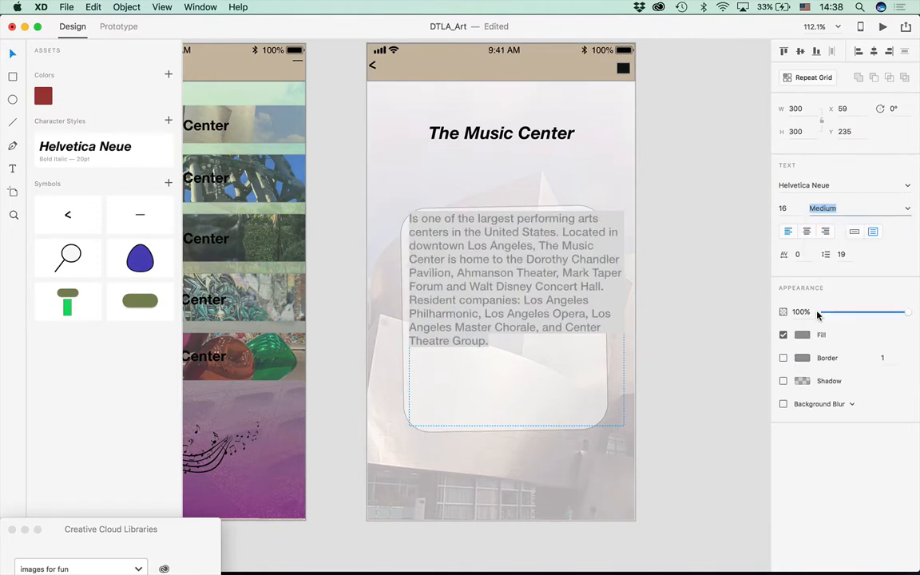
left_click(802, 335)
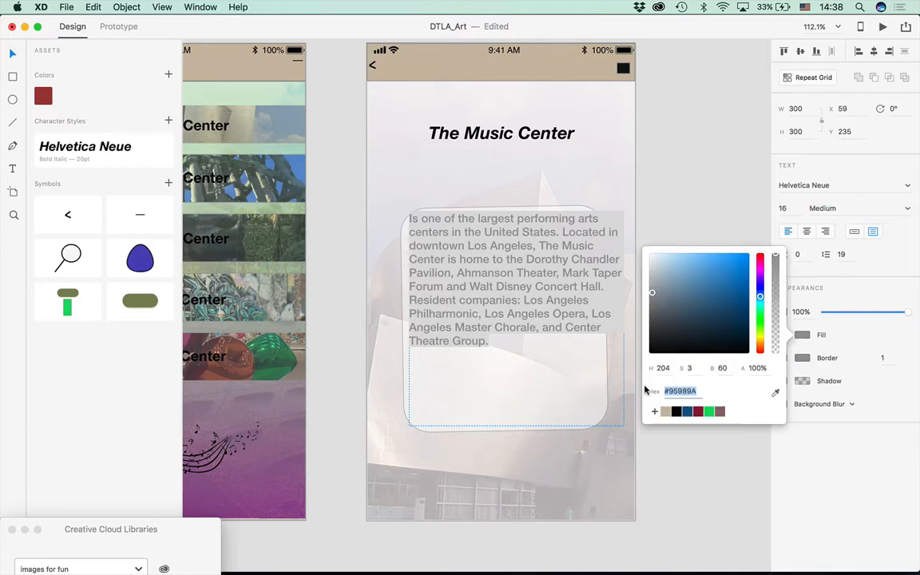
left_click(677, 412)
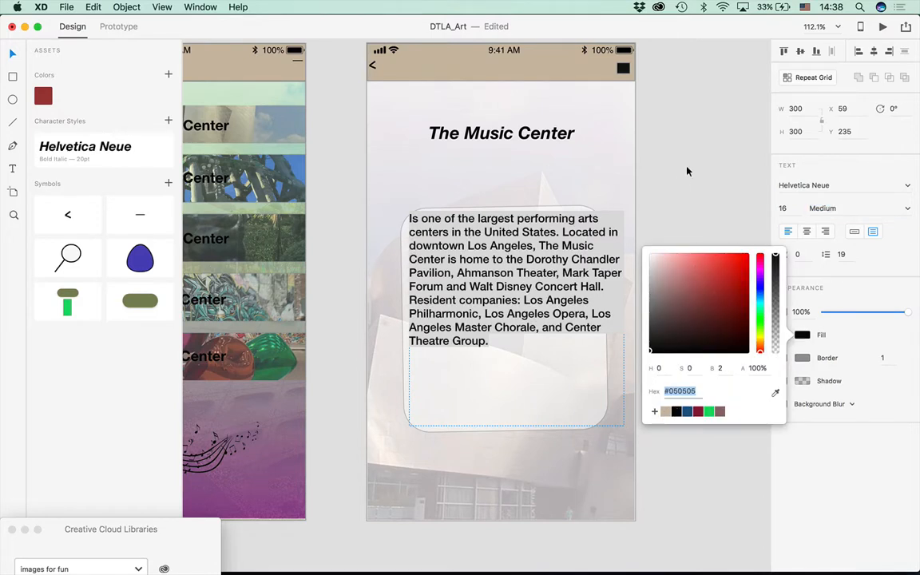
Resize the paragraph's text box to 258 by 295 and move it to X 70, Y 260 over the rounded rectangle
left_click(595, 258)
left_click_drag(623, 426, 594, 424)
left_click_drag(501, 340, 503, 358)
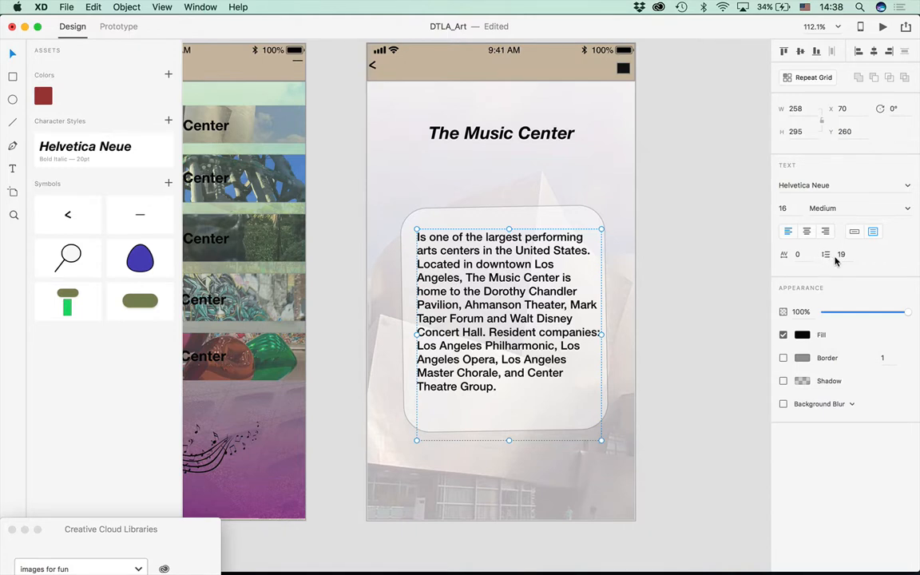
Set the paragraph's line spacing to 20 and center-align its text
left_click_drag(846, 254, 836, 254)
type("20")
key("Return")
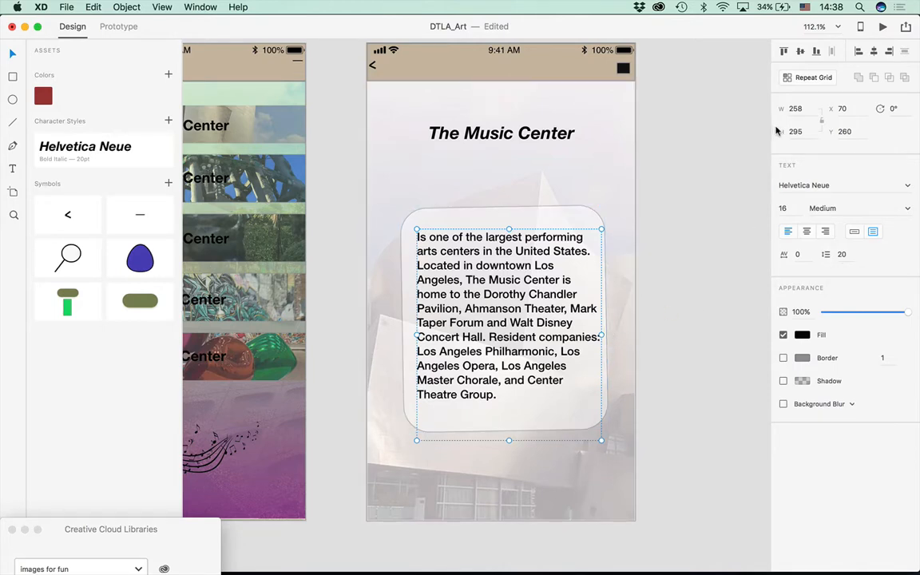
left_click(807, 231)
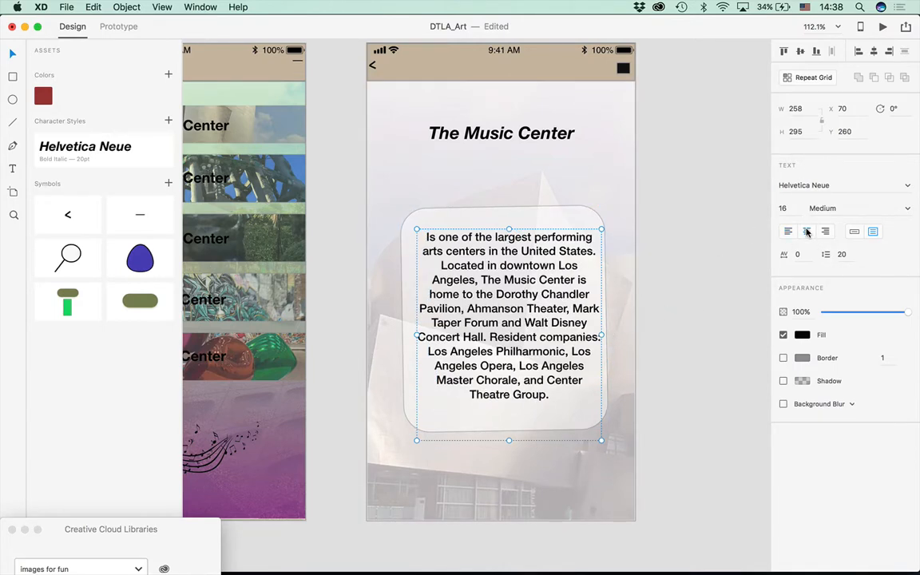
Move the description paragraph to X 59, Y 262 within the translucent panel and shorten its text box to a height of 253
left_click_drag(468, 296, 507, 331)
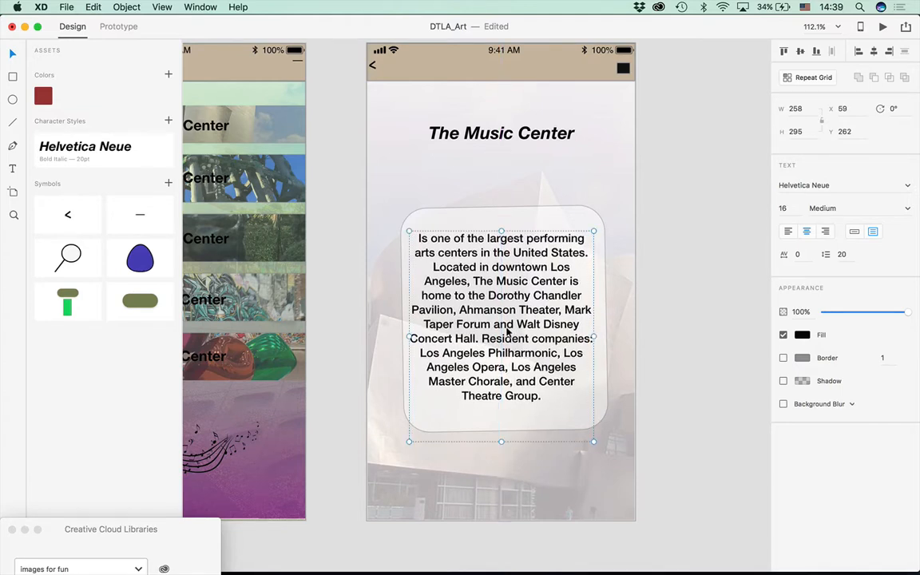
left_click(672, 358)
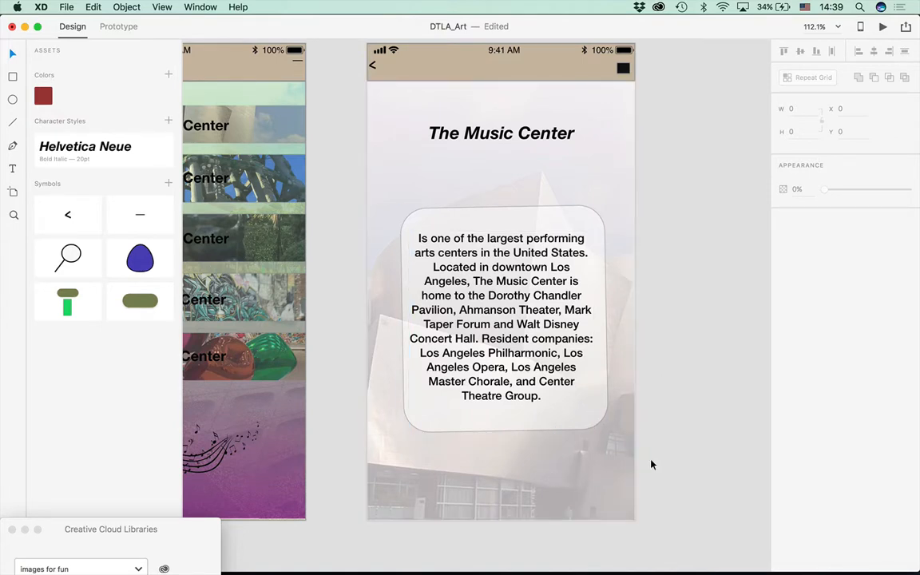
left_click(470, 396)
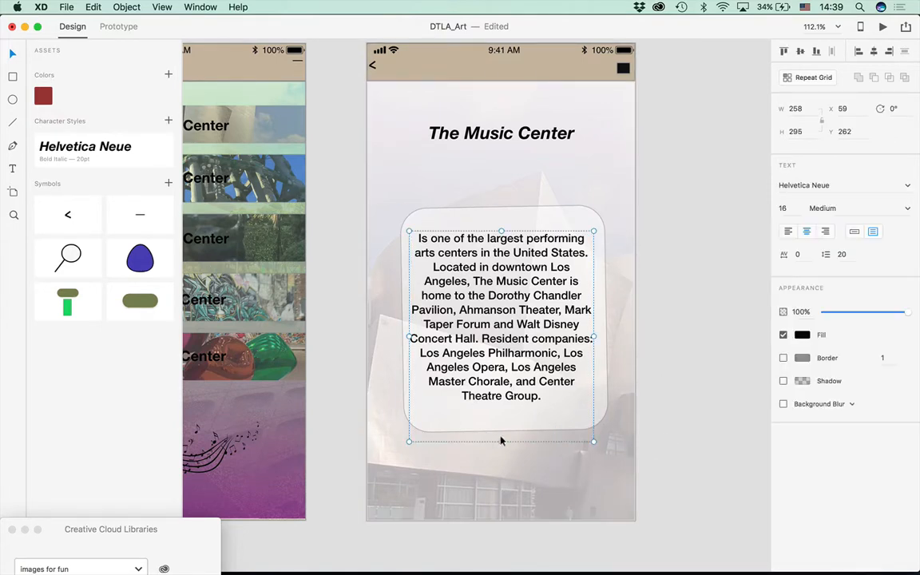
left_click_drag(501, 440, 501, 411)
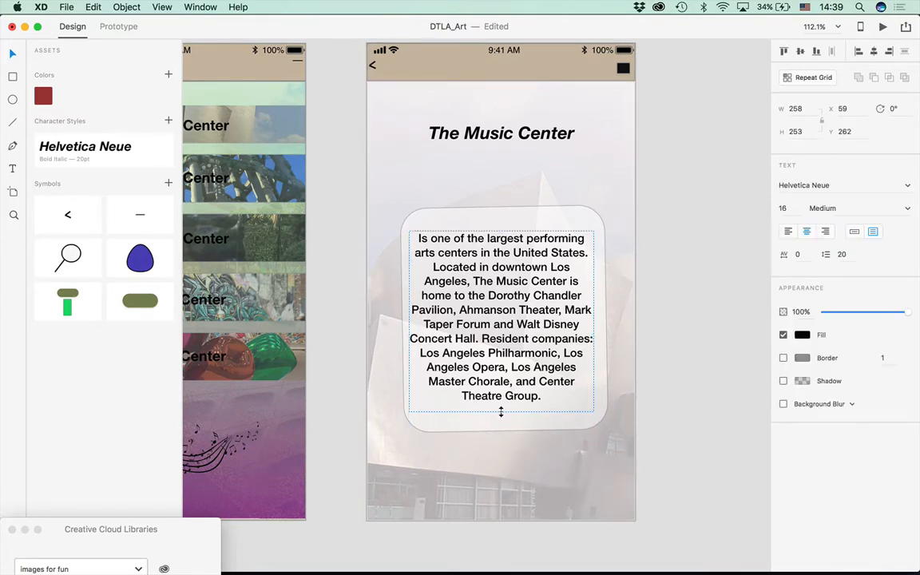
left_click(685, 420)
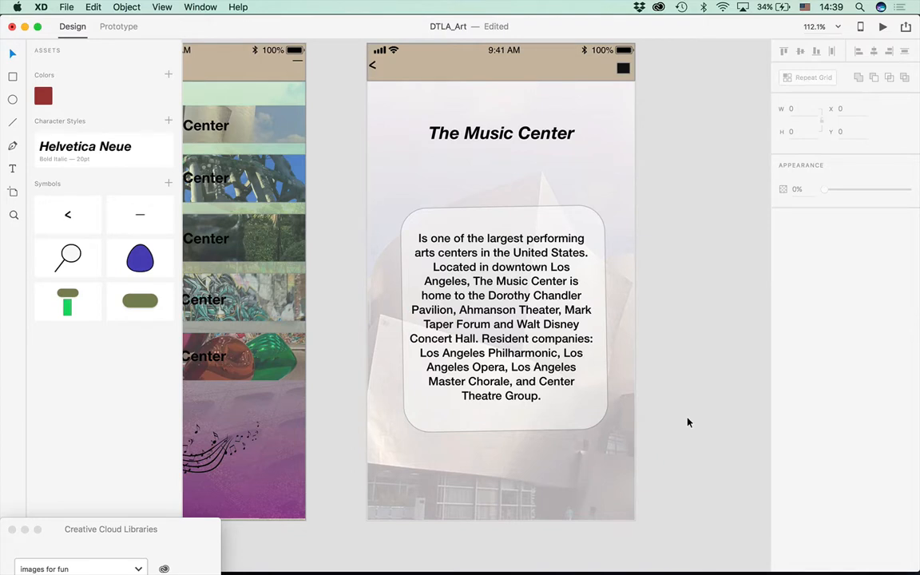
left_click(606, 483)
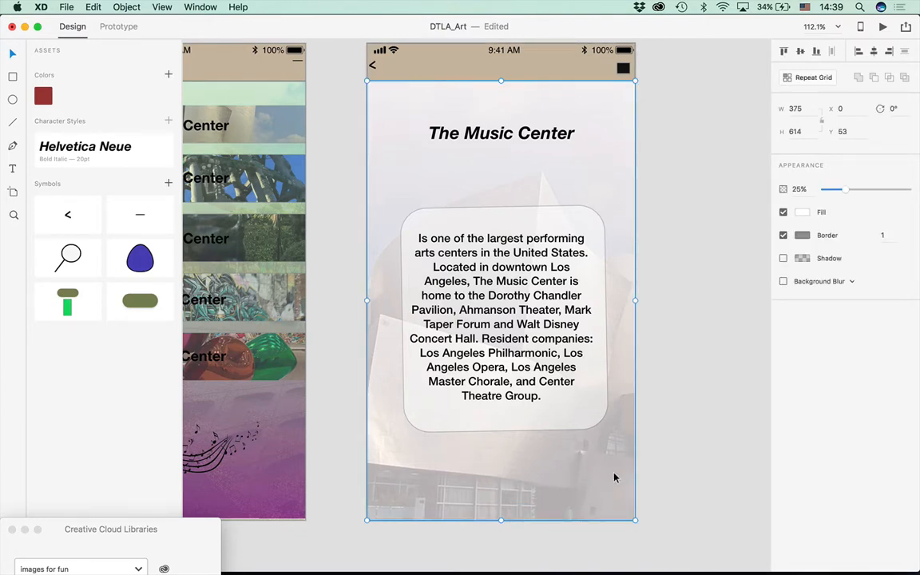
left_click(744, 453)
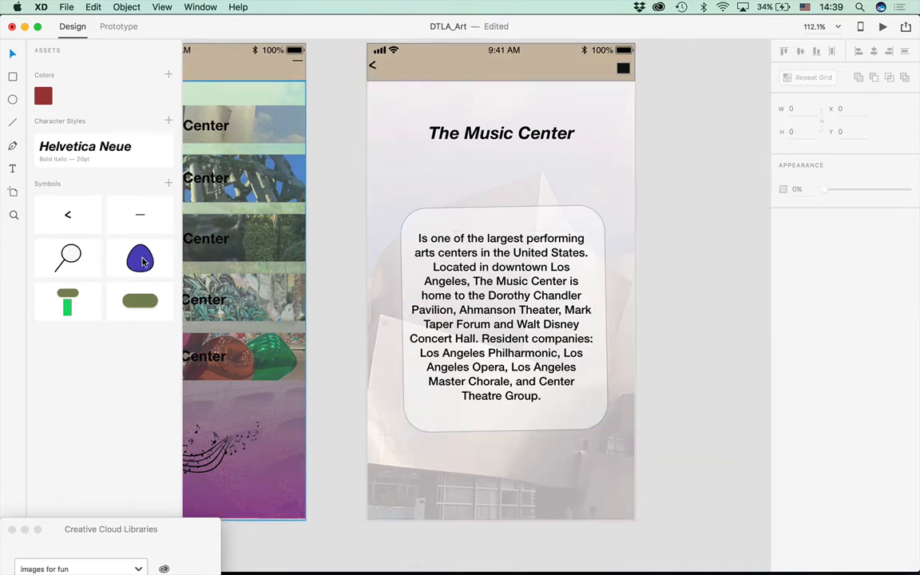
Place the blue rounded-triangle symbol on the Music Center artboard and ungroup it
left_click_drag(144, 262, 421, 206)
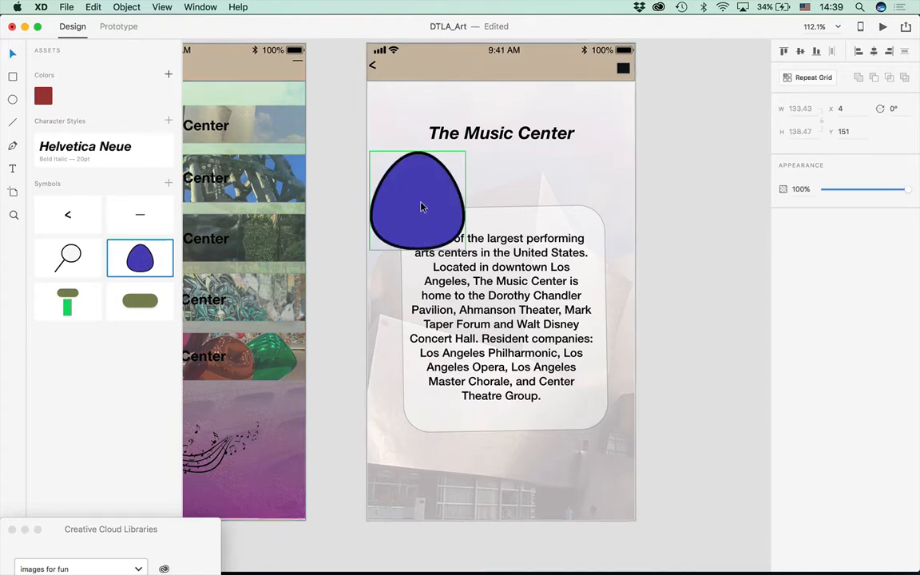
left_click(125, 8)
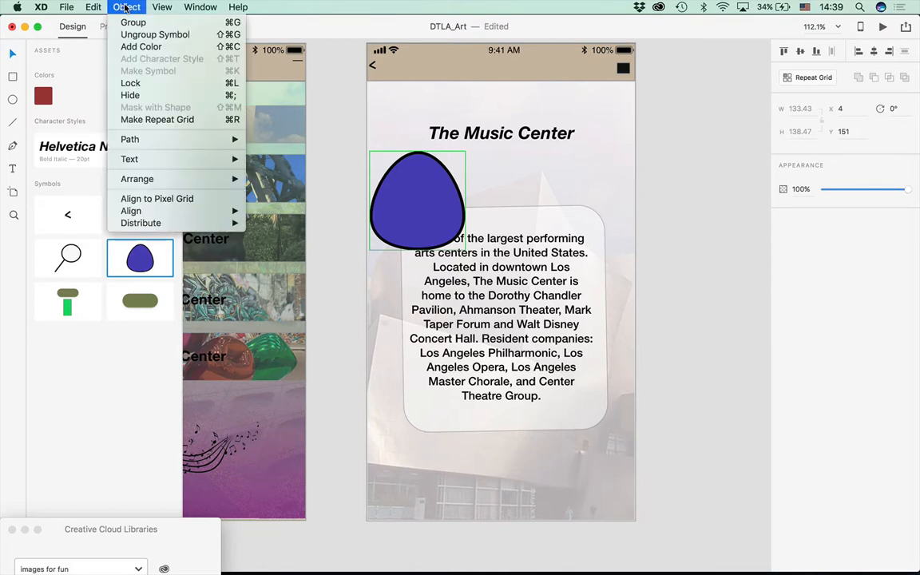
left_click(128, 34)
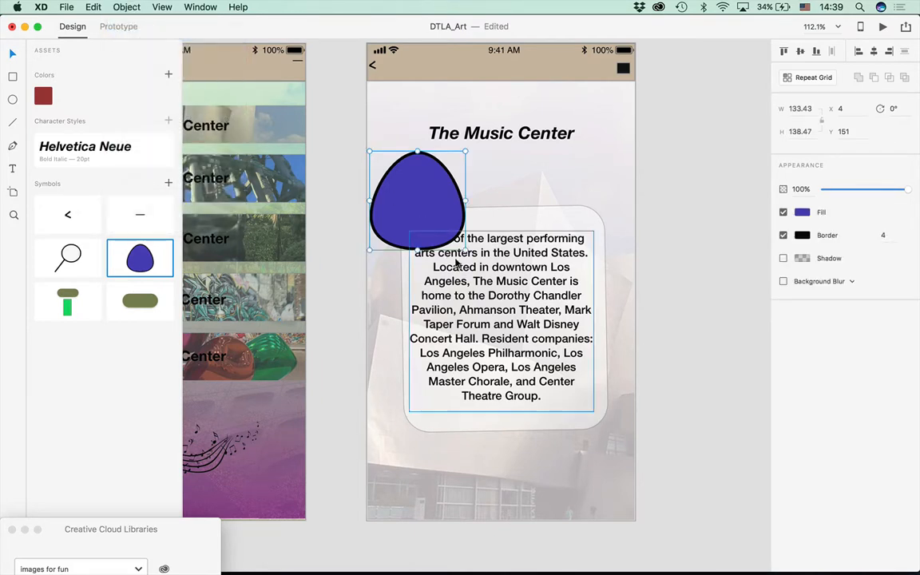
Shrink the blue shape to about 63.51 by 65.91 and set it on the panel's upper-left corner
left_click_drag(465, 249, 425, 207)
left_click_drag(448, 174, 448, 176)
key("super+z")
left_click(685, 337)
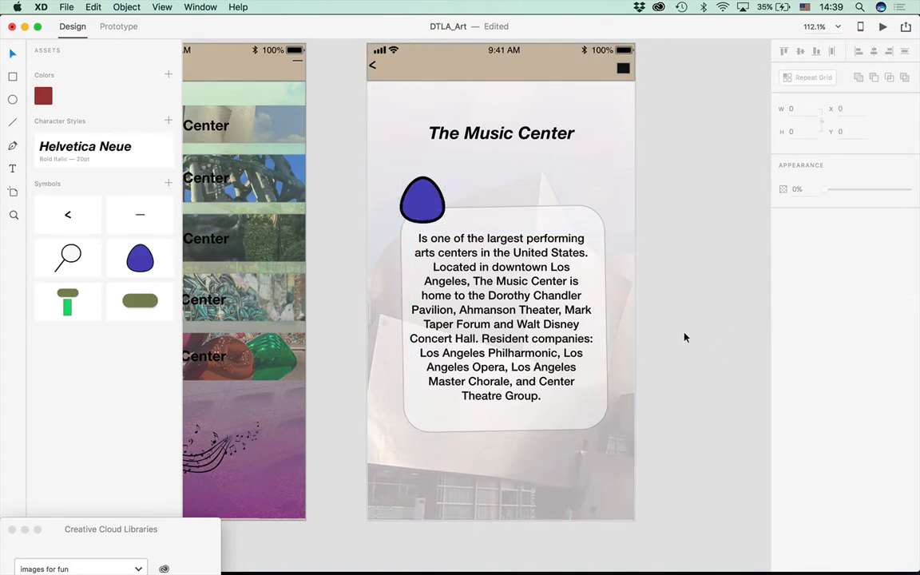
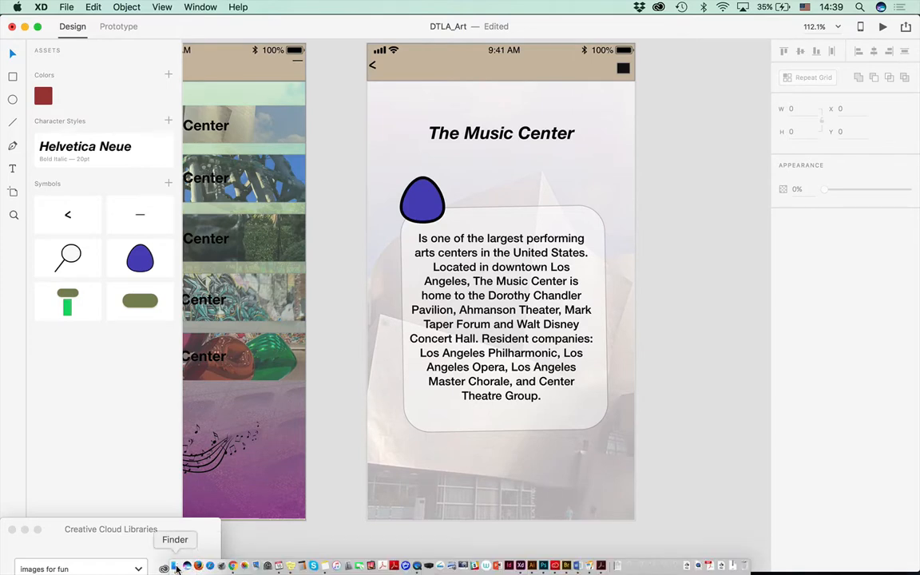
Switch to Finder, open the Images folder in XD_Files and import the woman's portrait with the teal background beside the Music Center artboard
left_click(175, 566)
left_click(96, 48)
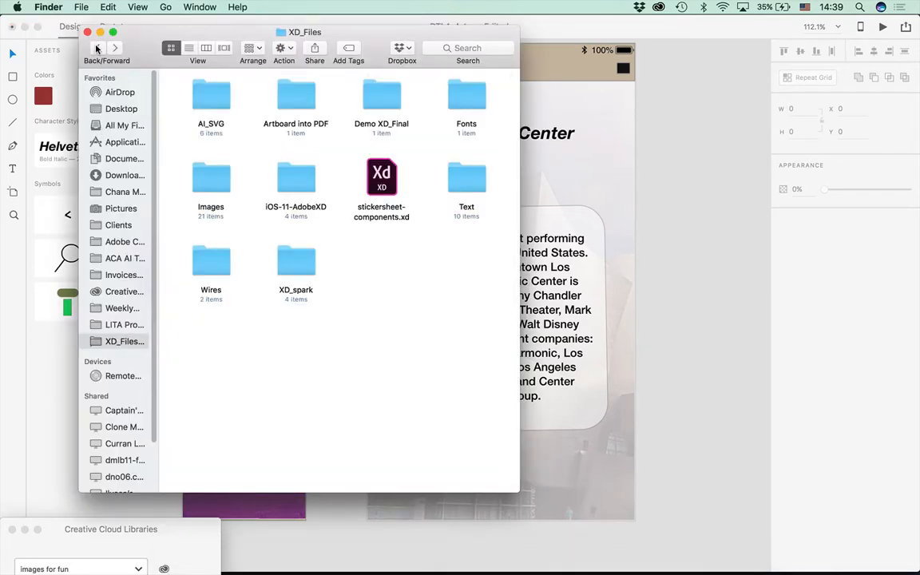
double_click(212, 184)
left_click_drag(509, 494, 528, 268)
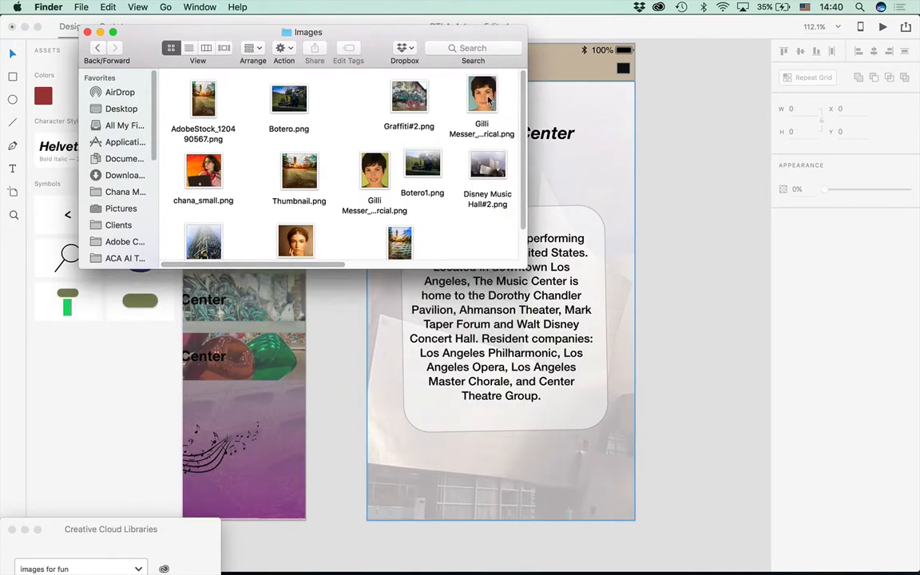
left_click(481, 95)
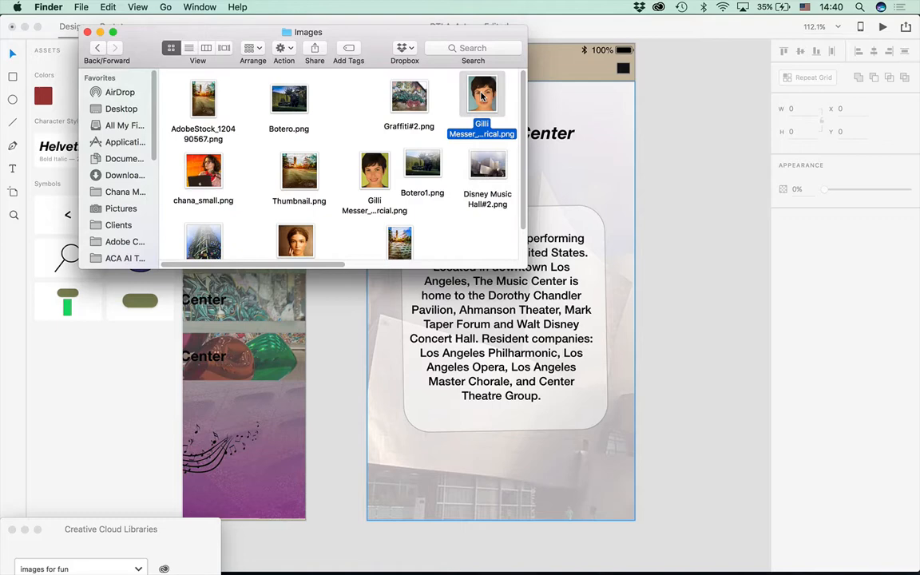
left_click_drag(518, 97, 673, 201)
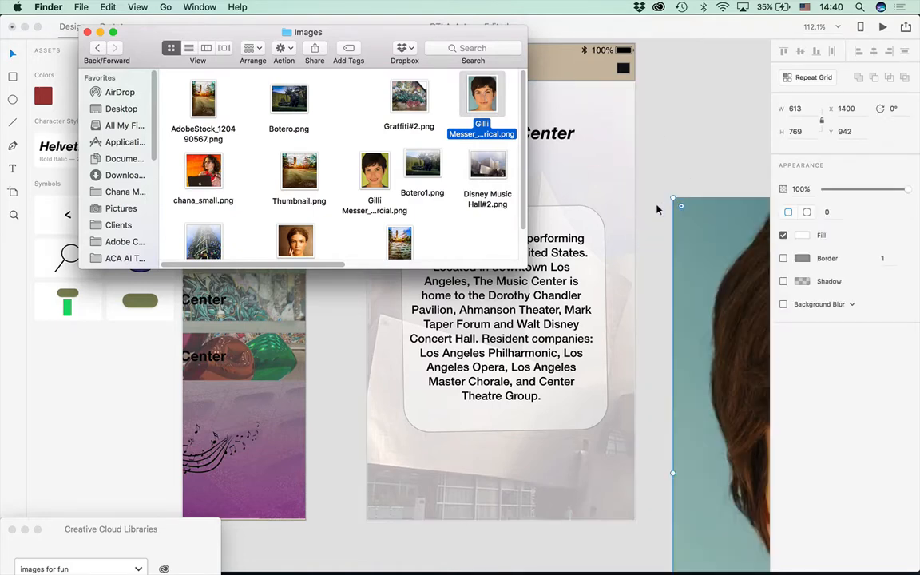
left_click_drag(293, 32, 128, 335)
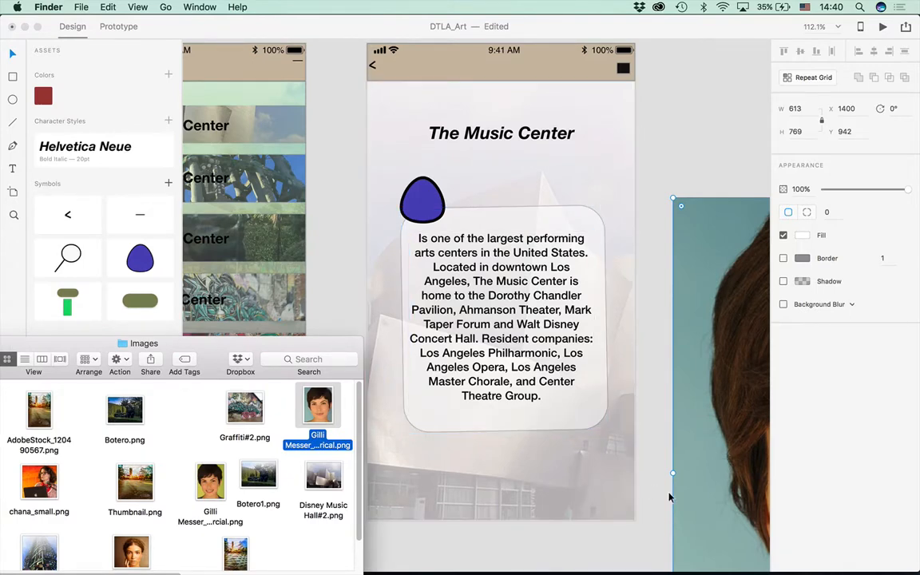
Scale the portrait down to about 149 by 186 and position it over the panel's upper-left corner at X 59, Y 169
left_click(656, 493)
left_click_drag(710, 473, 275, 397)
left_click_drag(239, 122, 489, 415)
left_click_drag(654, 535, 512, 326)
left_click_drag(575, 465, 492, 361)
left_click_drag(459, 317, 452, 285)
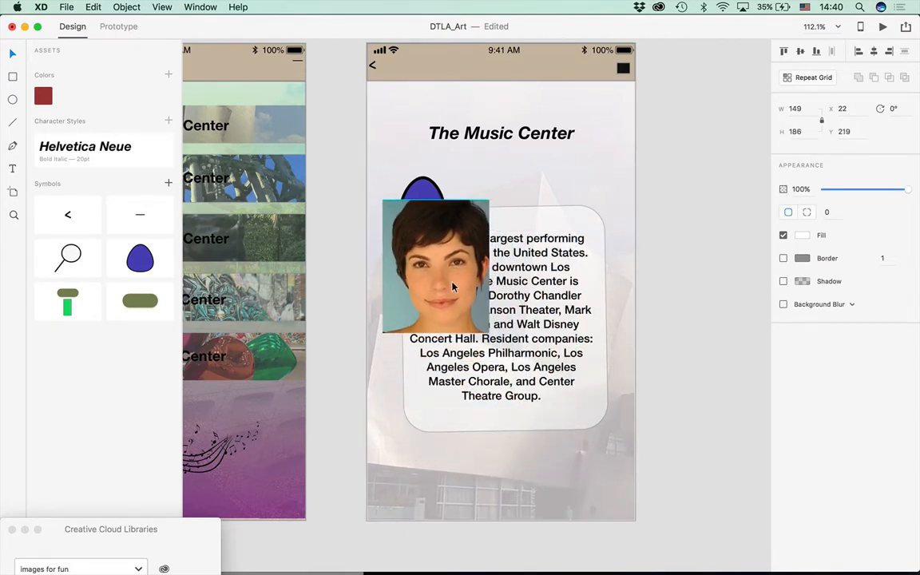
left_click(417, 188)
left_click_drag(467, 291, 492, 256)
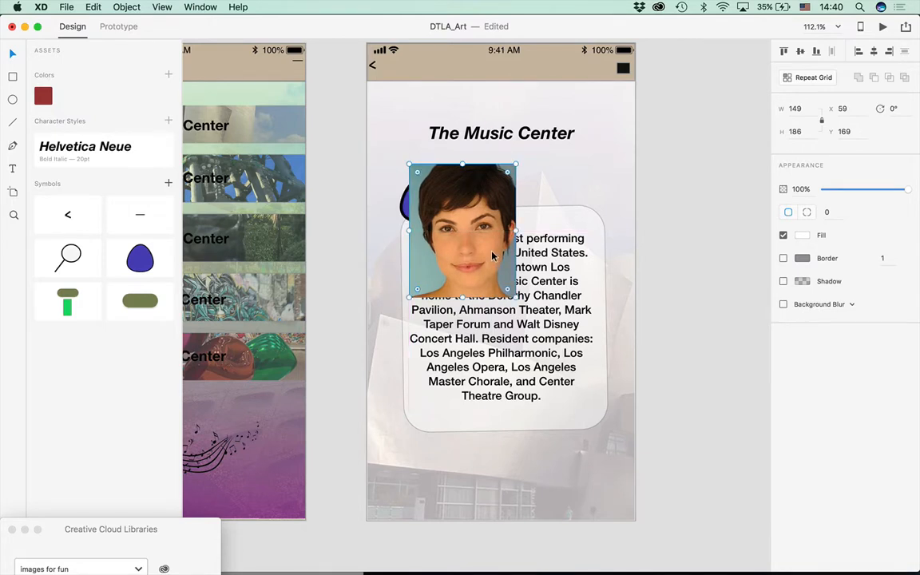
Bring the blue shape in front of the portrait and move it over the face at X 82, Y 196
left_click(405, 212)
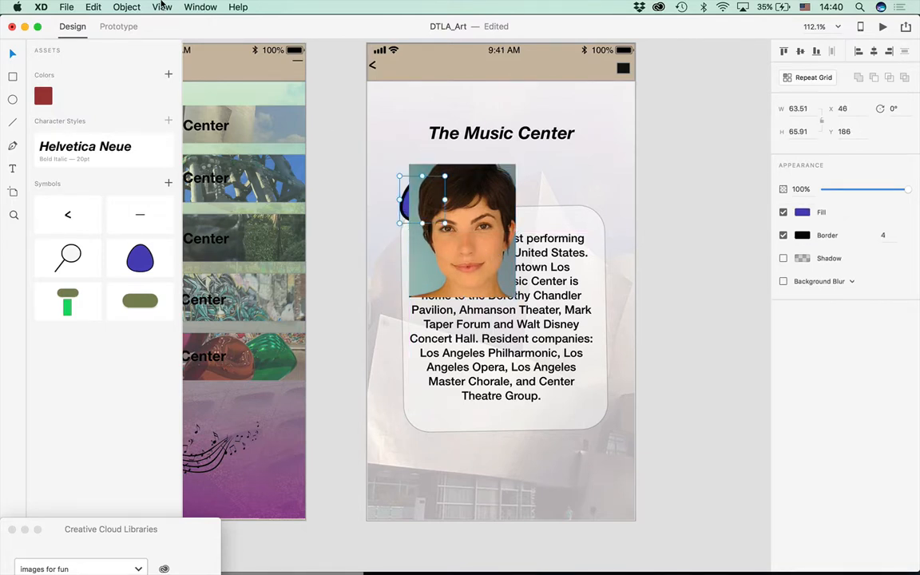
left_click(127, 8)
mouse_move(126, 184)
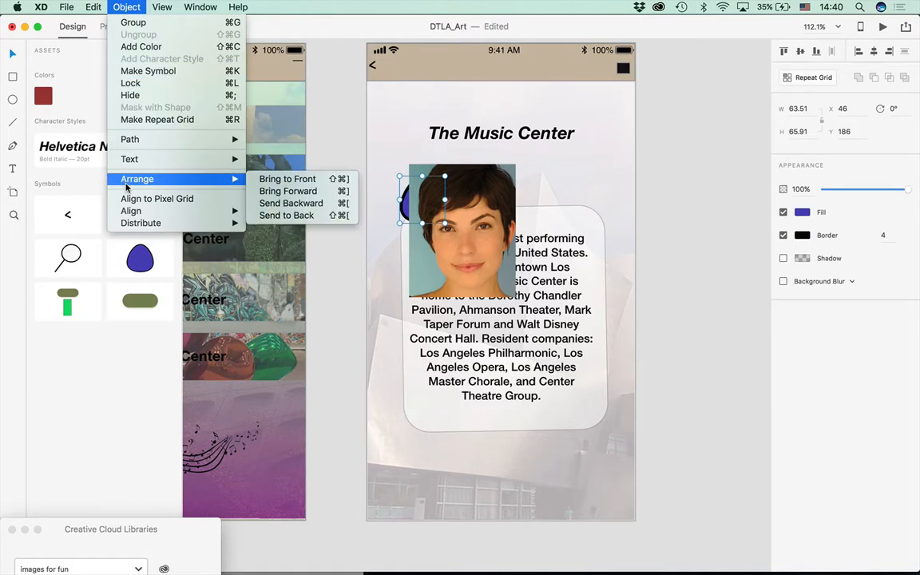
left_click(287, 179)
mouse_move(430, 218)
left_mouse_down()
mouse_move(449, 226)
mouse_move(470, 209)
mouse_move(446, 221)
left_mouse_up()
Mask the portrait with the blue shape
left_click(460, 282, "shift")
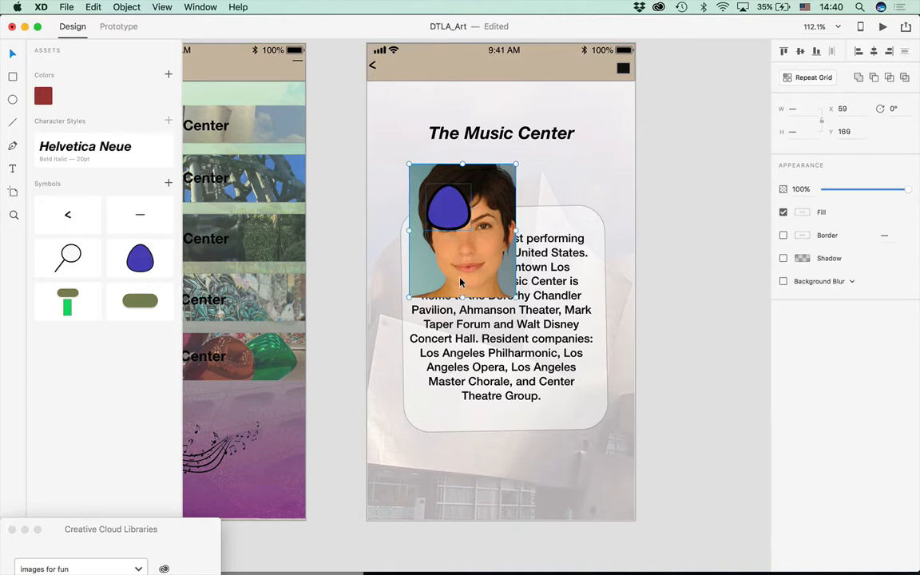
left_click(121, 8)
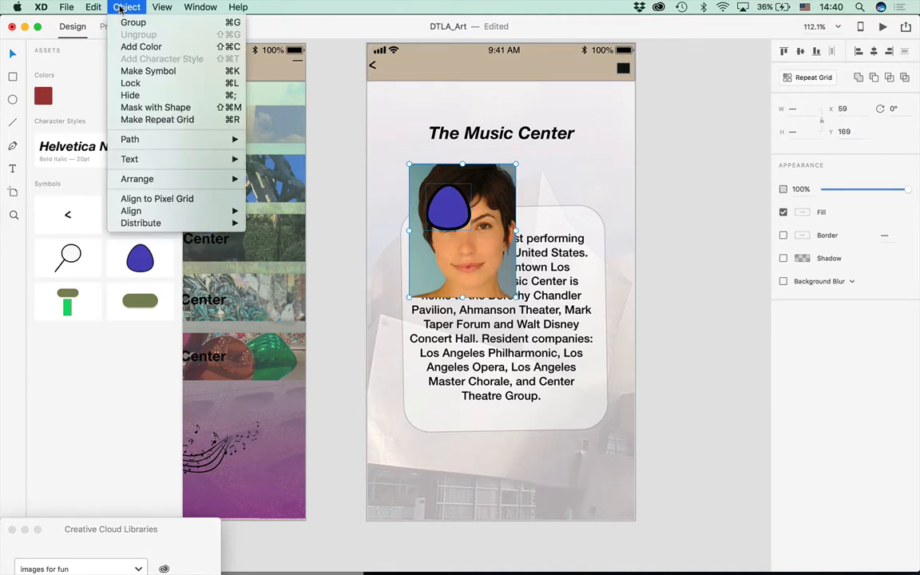
left_click(125, 109)
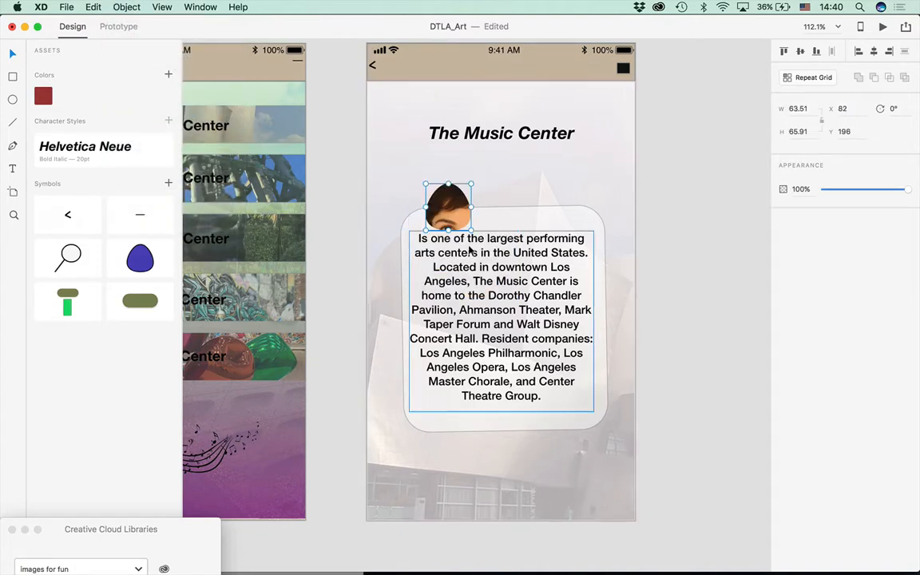
Scale the portrait inside the mask to about 69 by 86 and position it at X 82, Y 196
double_click(442, 208)
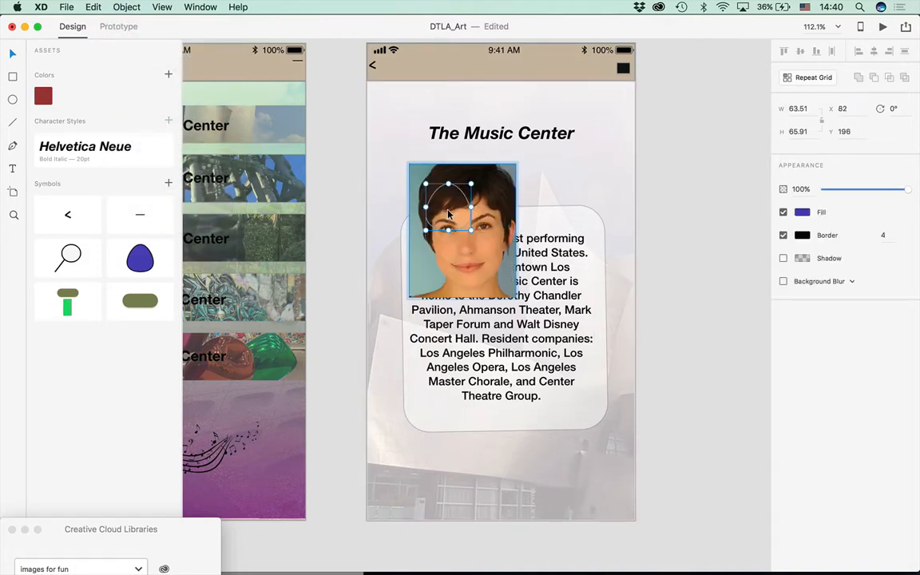
left_click(455, 273)
left_click_drag(455, 273, 444, 256)
left_click_drag(505, 281, 456, 221)
left_click_drag(414, 165, 434, 189)
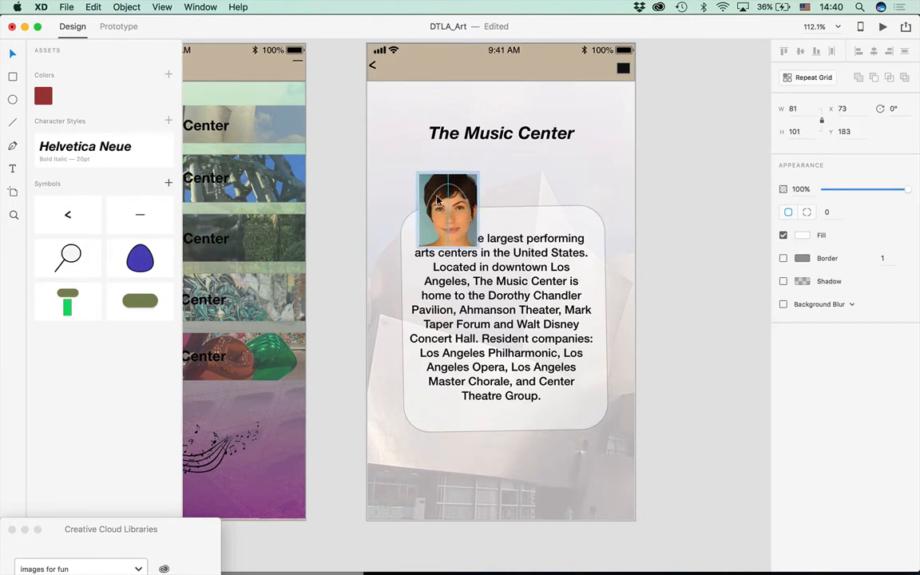
left_click_drag(474, 235, 442, 204)
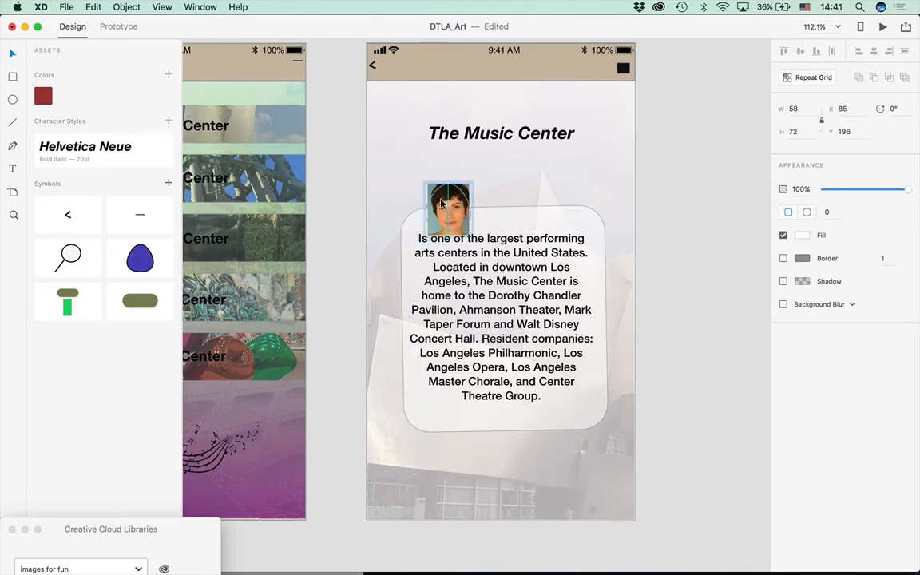
left_click_drag(471, 235, 474, 241)
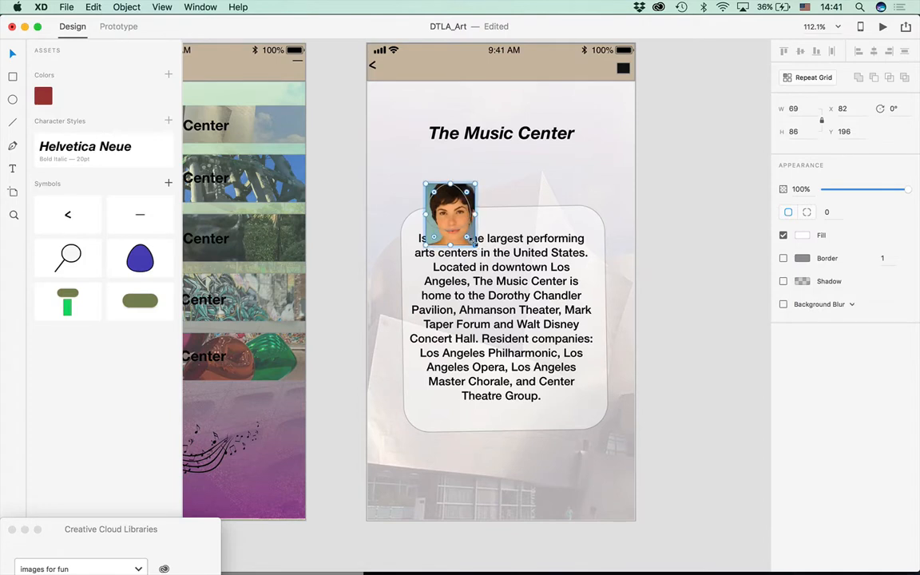
Adjust the portrait so the face is centered in its mask, and move the masked portrait to the panel's upper-left corner at X 48, Y 186
double_click(450, 221)
left_click(403, 179)
left_click(444, 214)
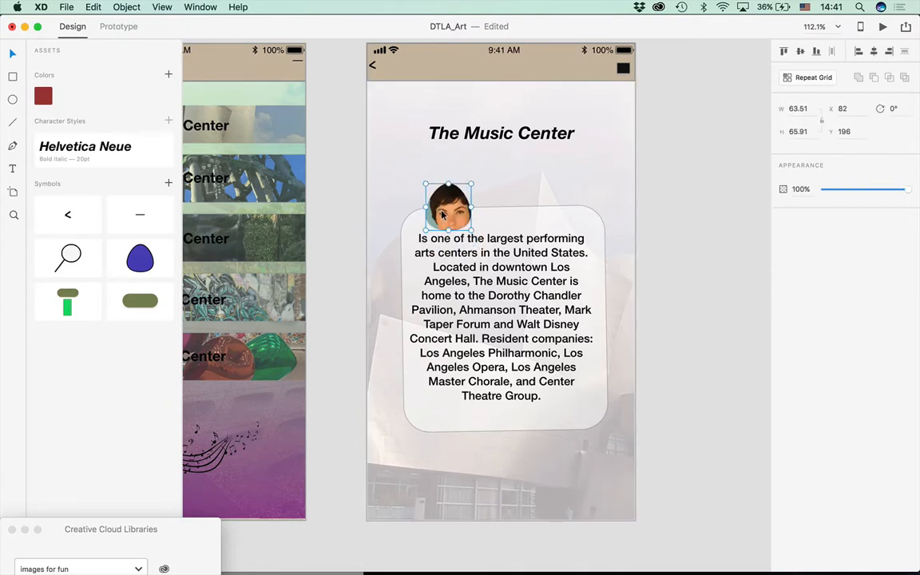
double_click(443, 214)
left_click(395, 184)
left_click(439, 206)
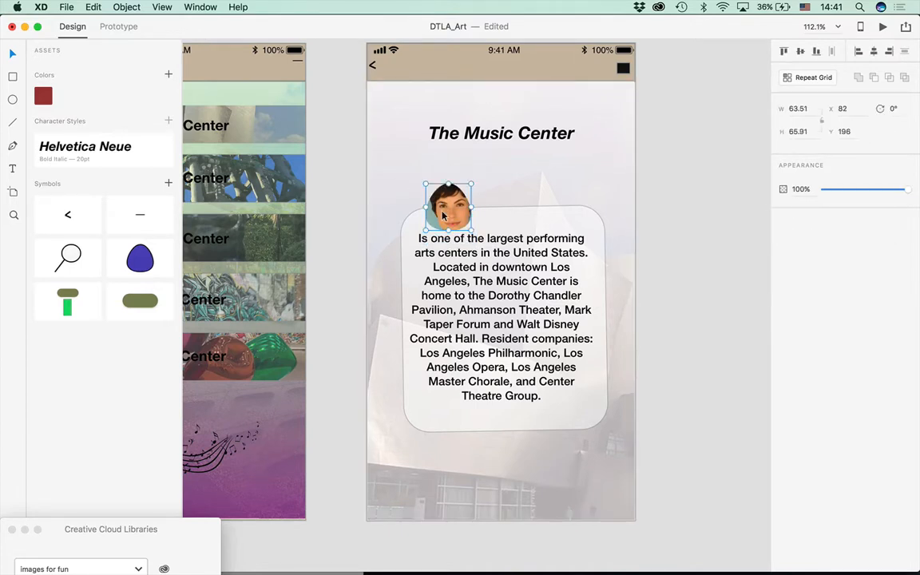
double_click(447, 214)
left_click(396, 190)
left_click_drag(450, 211, 424, 206)
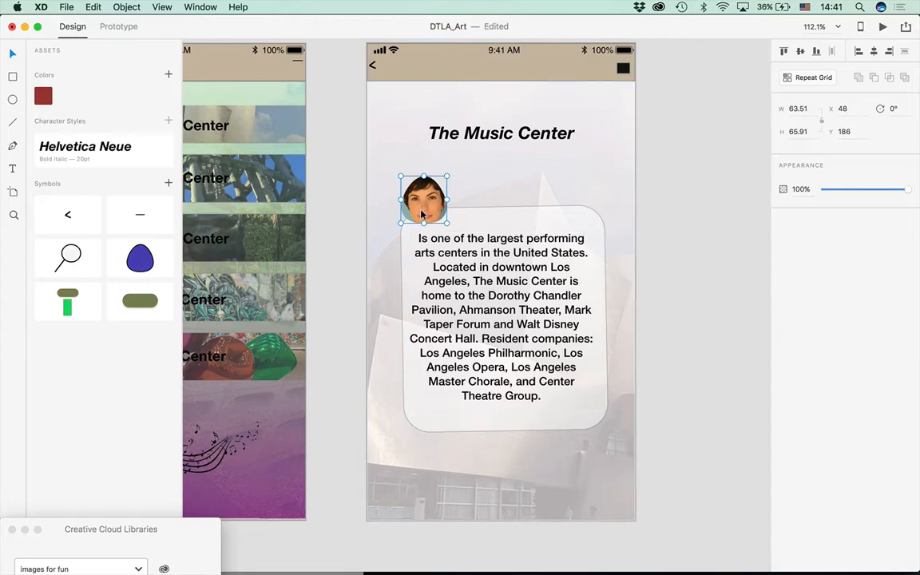
Duplicate the masked portrait near the artboard's bottom edge and turn the copy into a horizontal repeat grid of four, 332.51 wide
left_click_drag(422, 214, 399, 498)
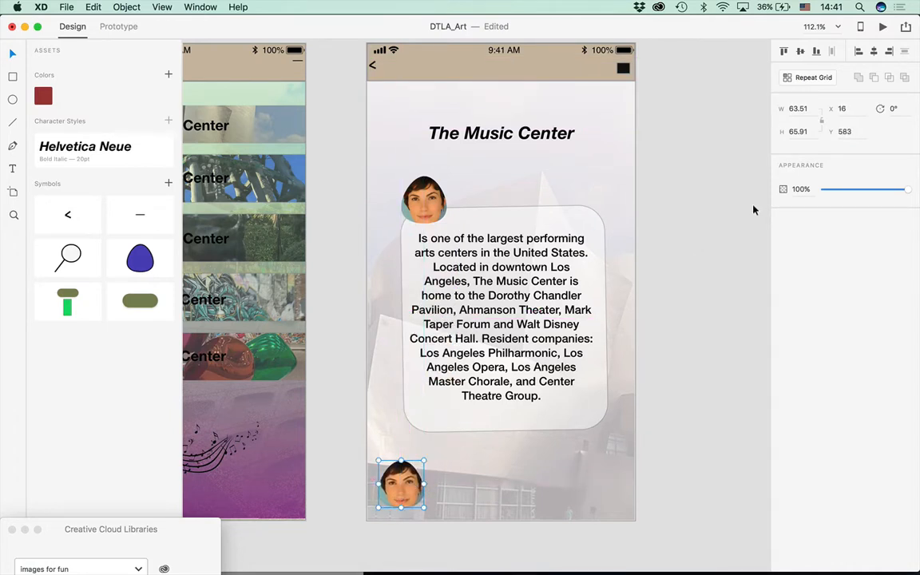
left_click(788, 76)
left_click_drag(425, 484, 616, 490)
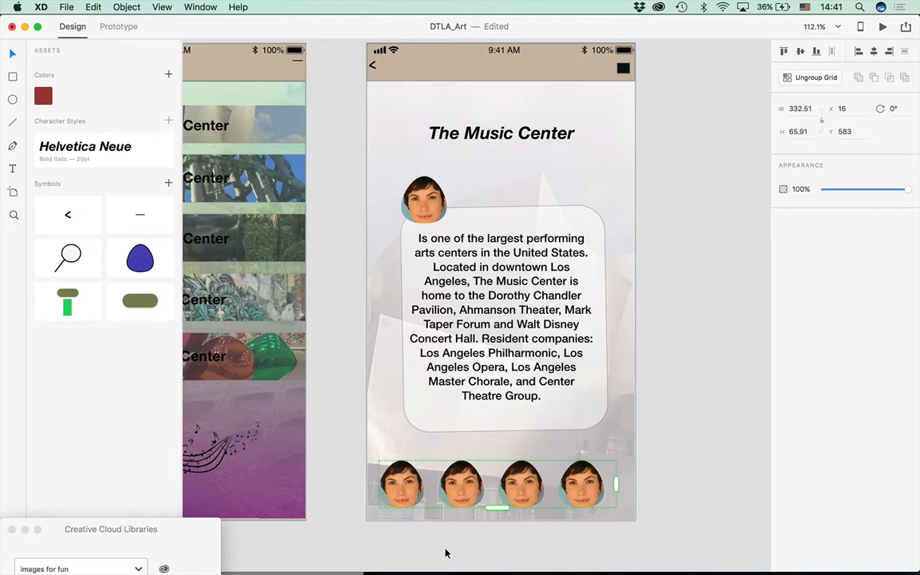
left_click_drag(402, 497, 407, 496)
left_click(678, 512)
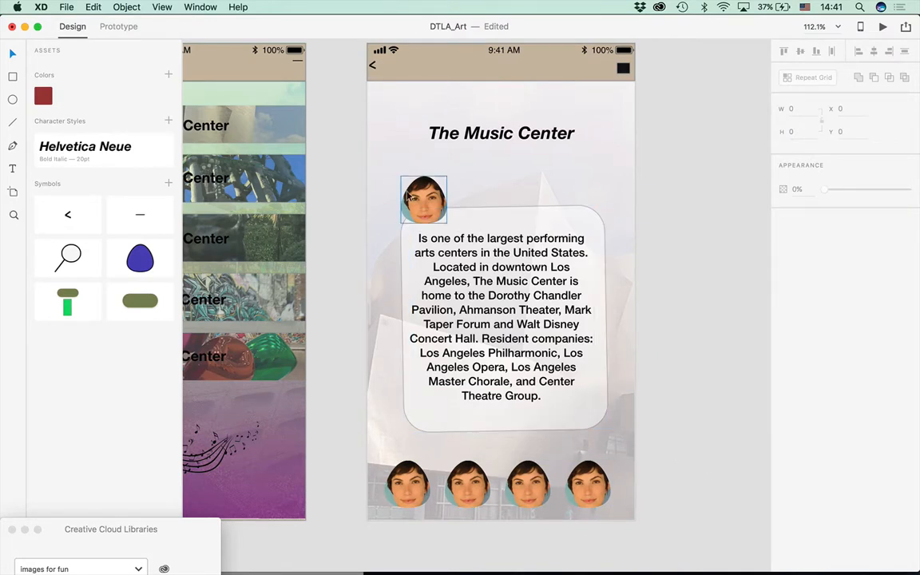
Move the "The Music Center" title slightly higher on the artboard to Y 98
left_click_drag(444, 137, 437, 128)
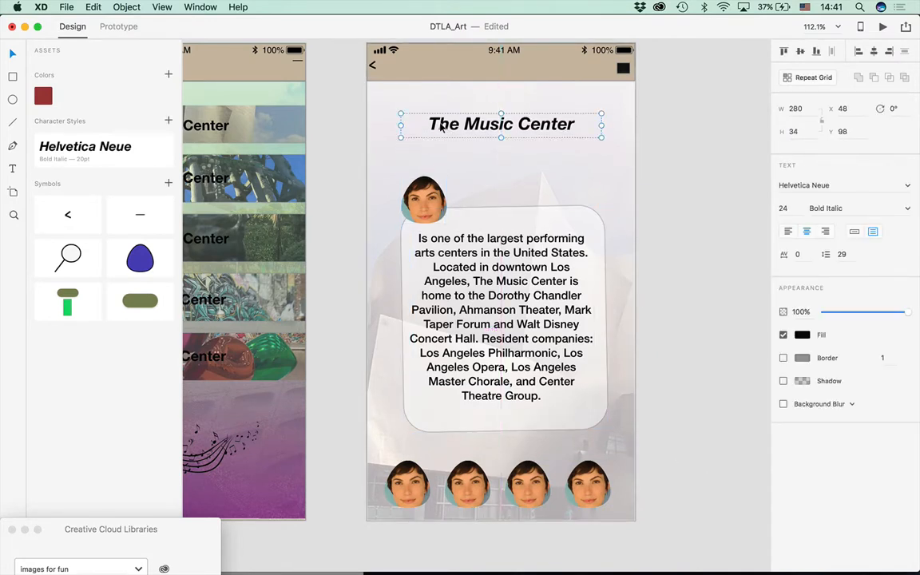
Switch to the UIElements+DesignTemplates+Guides document and examine the dark table cell icons in the UI Elements - Controls artboard
left_click(188, 6)
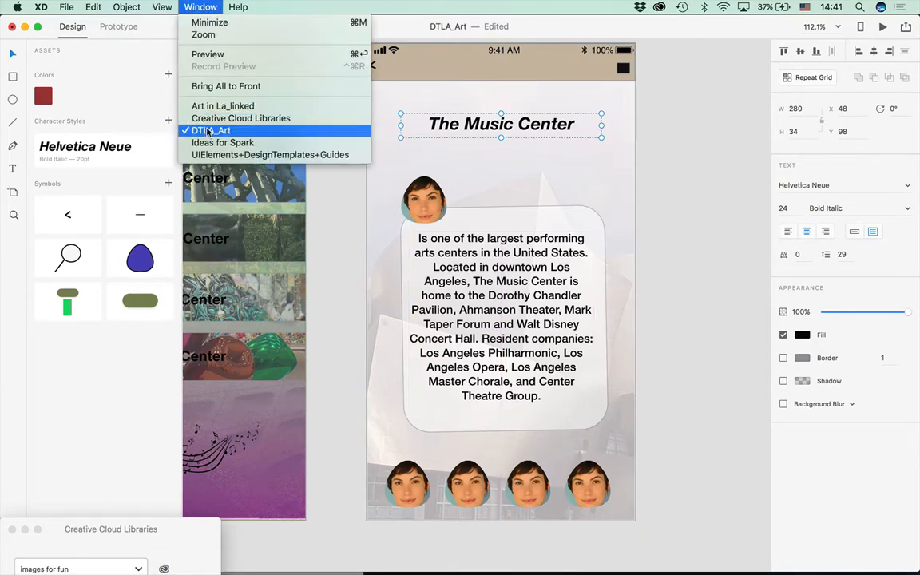
left_click(209, 157)
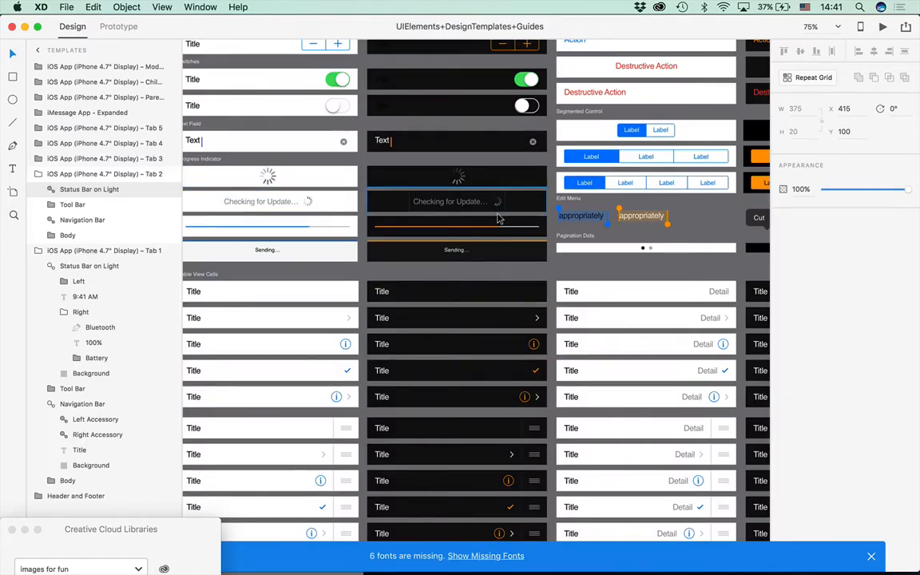
left_click_drag(493, 219, 436, 242)
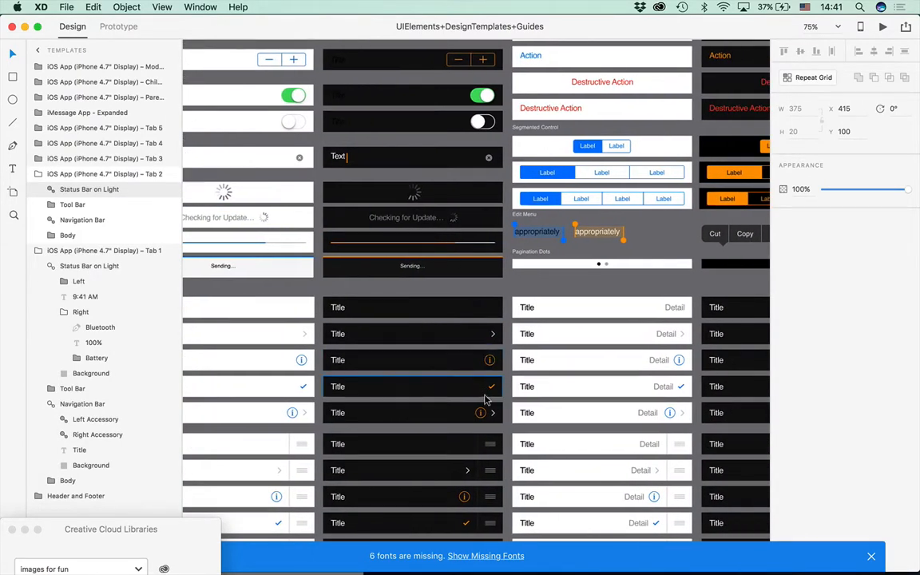
double_click(493, 417)
double_click(493, 413)
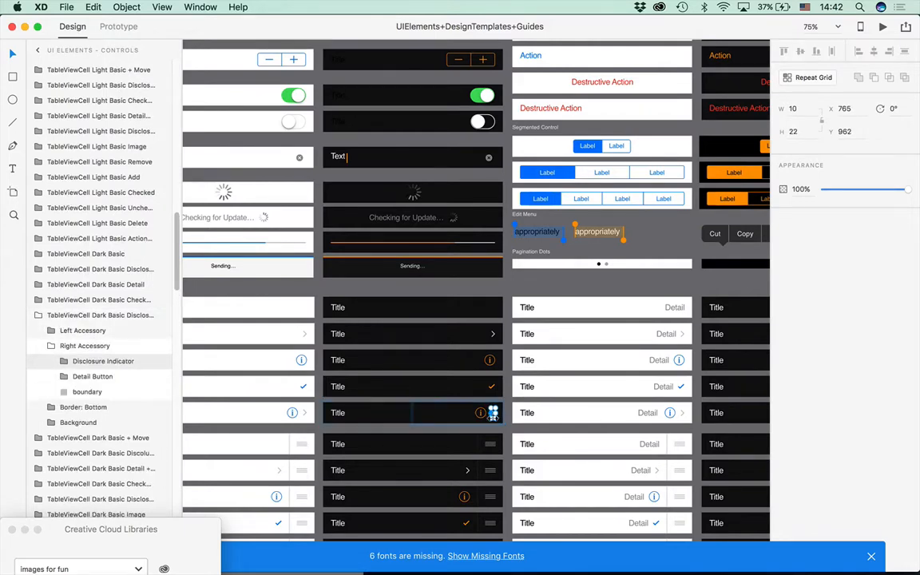
left_click(491, 471)
left_click_drag(492, 236, 202, 458)
left_click(339, 445)
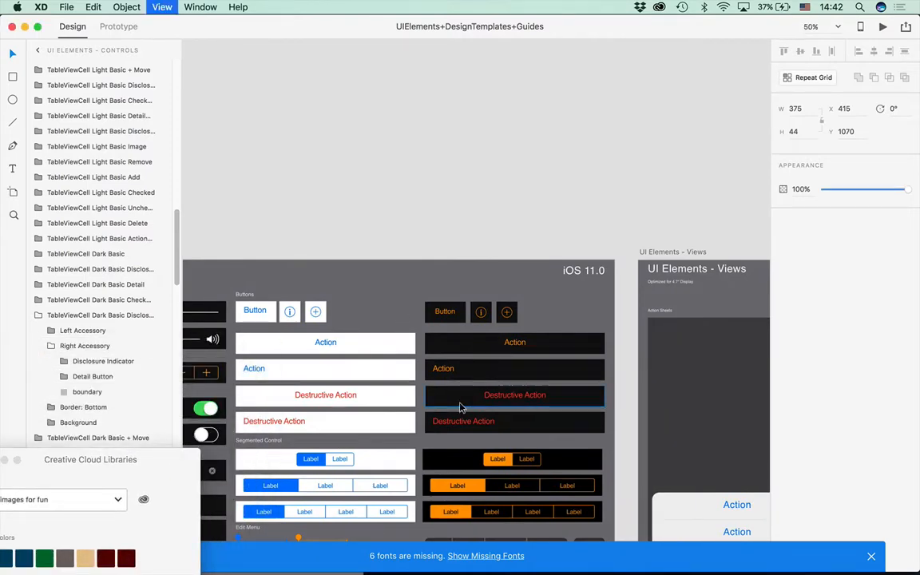
Find the Templates artboard and pick out the blue star Tab 1 item in the first template's tool bar for copying
key("super+minus")
key("super+minus")
key("super+minus")
key("super+minus")
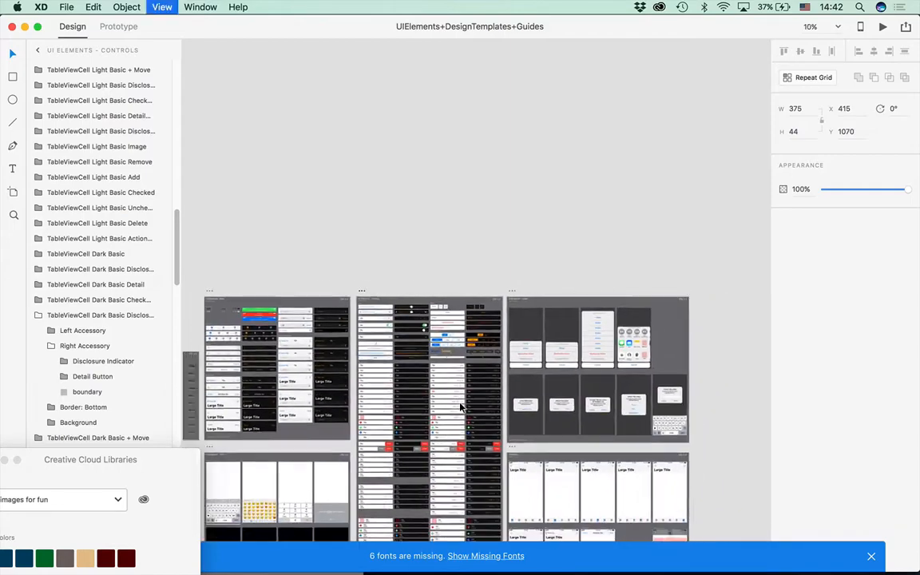
key("super+plus")
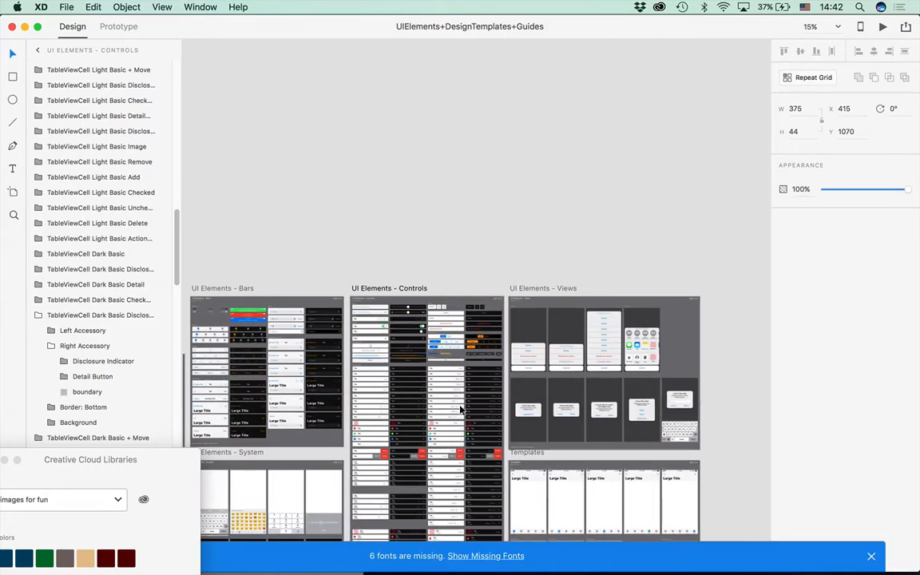
left_click_drag(536, 496, 483, 237)
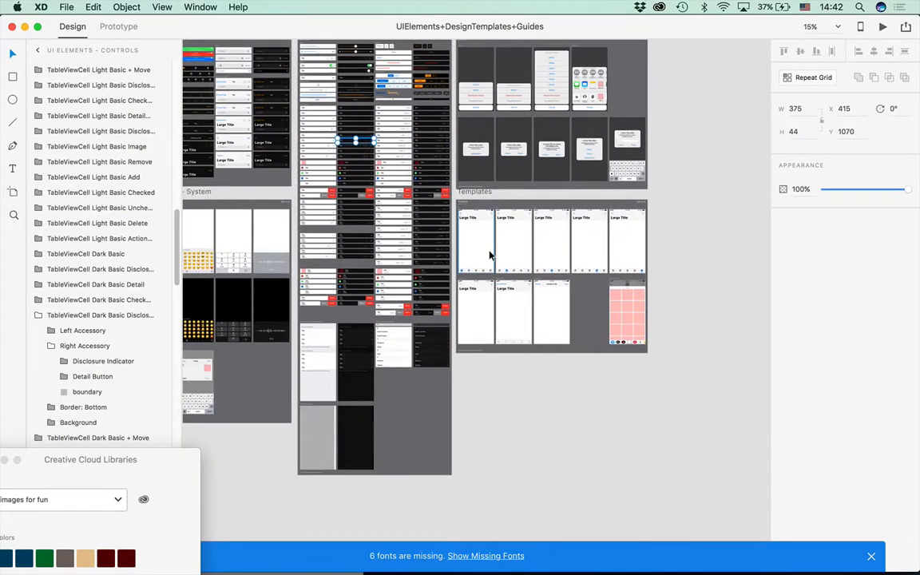
key("super+plus")
key("super+plus")
left_click(443, 231)
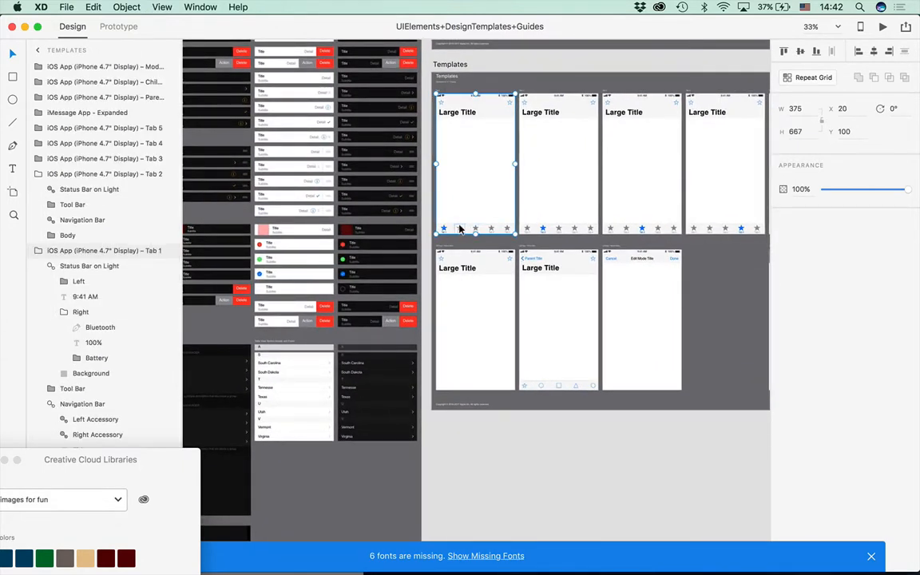
left_click(445, 230)
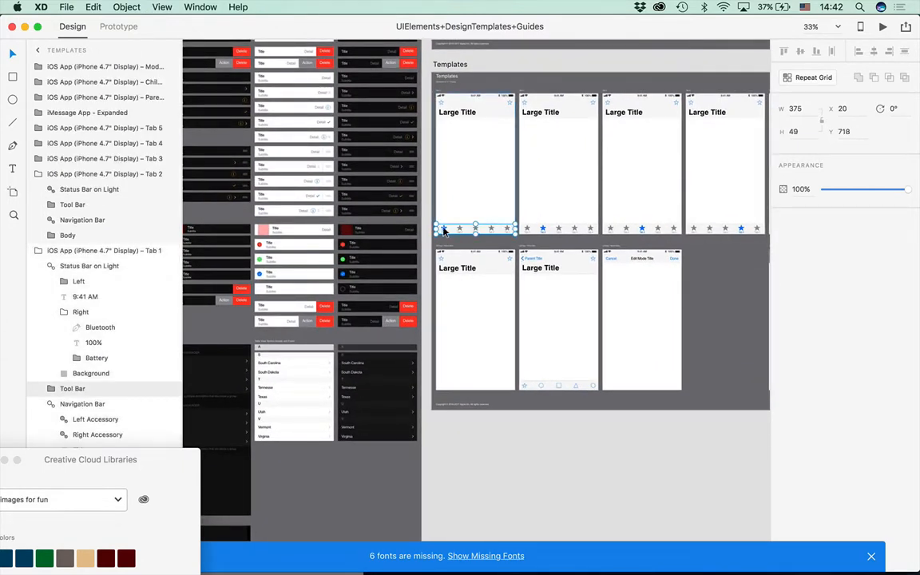
double_click(445, 230)
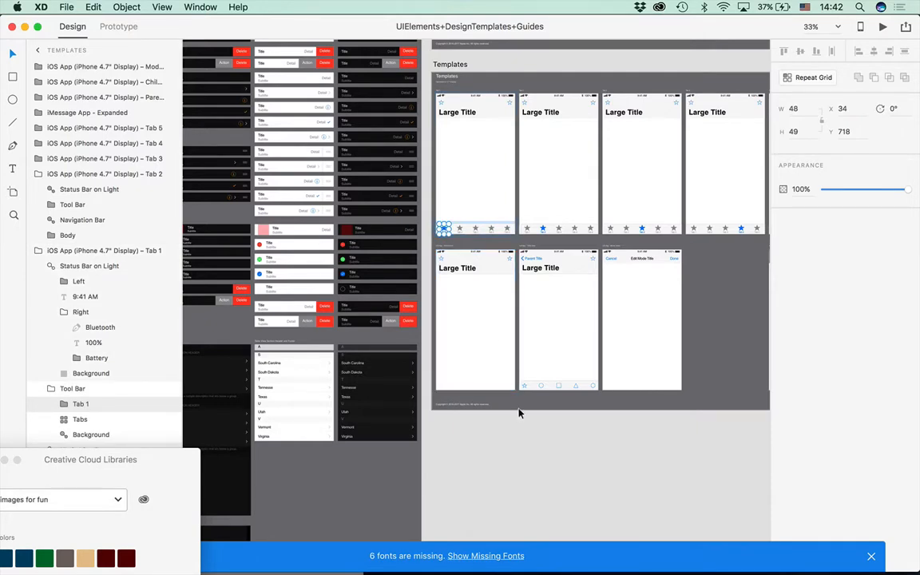
Return to the DTLA_Art document, paste the star tab item and place it below the title at X 88, Y 124
left_click(192, 6)
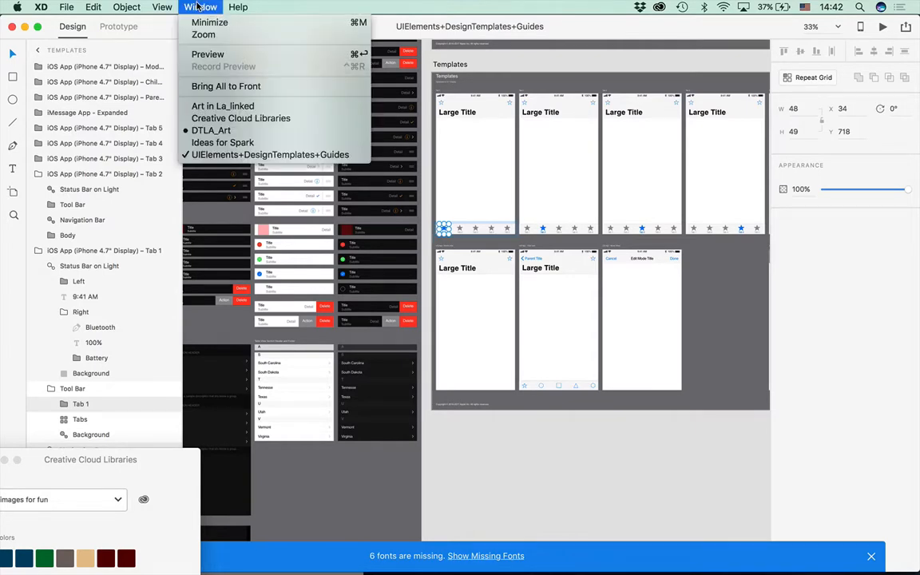
left_click(206, 133)
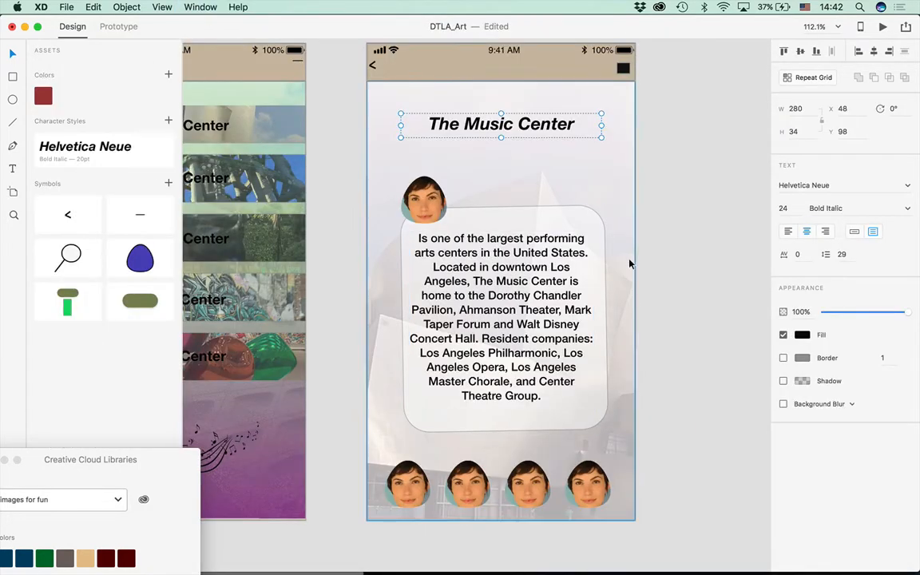
key("super+v")
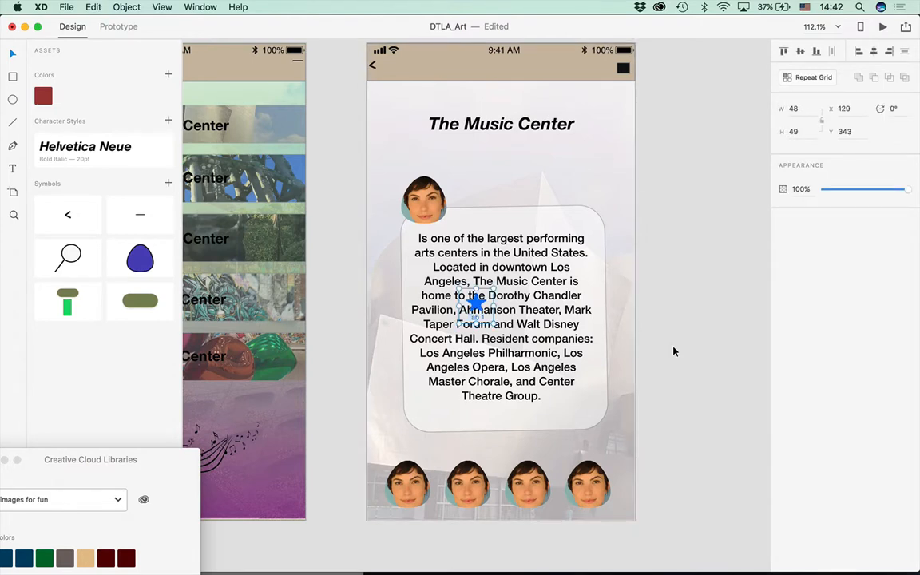
left_click_drag(474, 303, 446, 152)
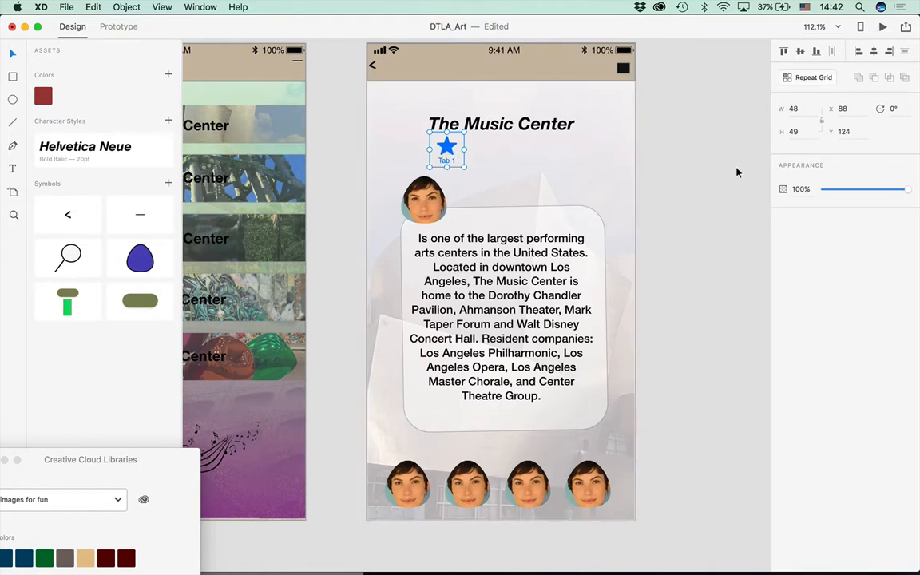
Change the fill of the pasted star from blue to the saved black swatch
double_click(446, 149)
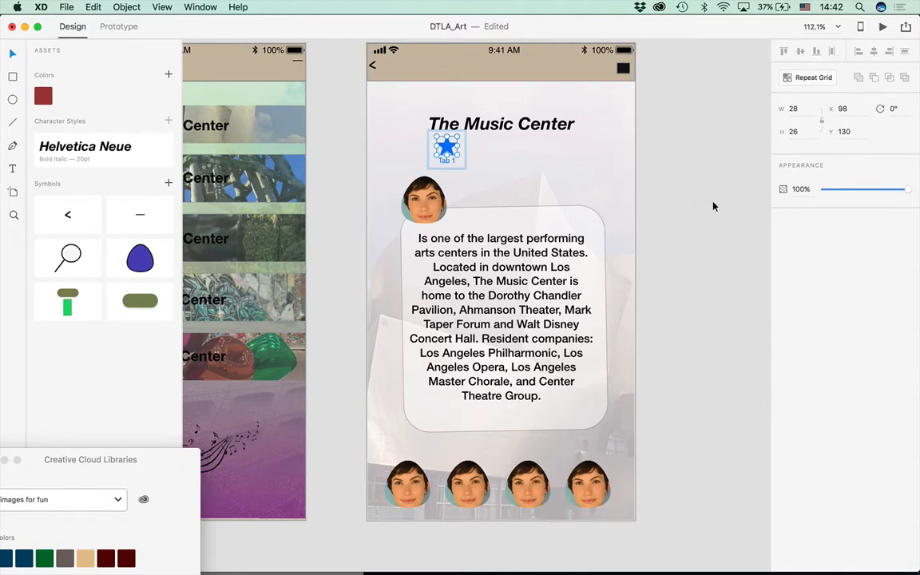
left_click(447, 149)
left_click(802, 213)
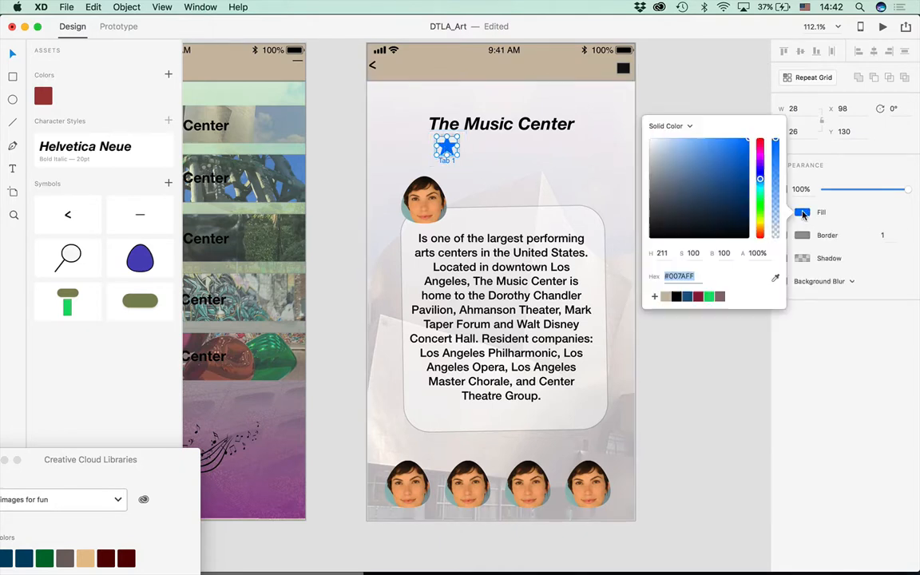
left_click(675, 297)
left_click(676, 381)
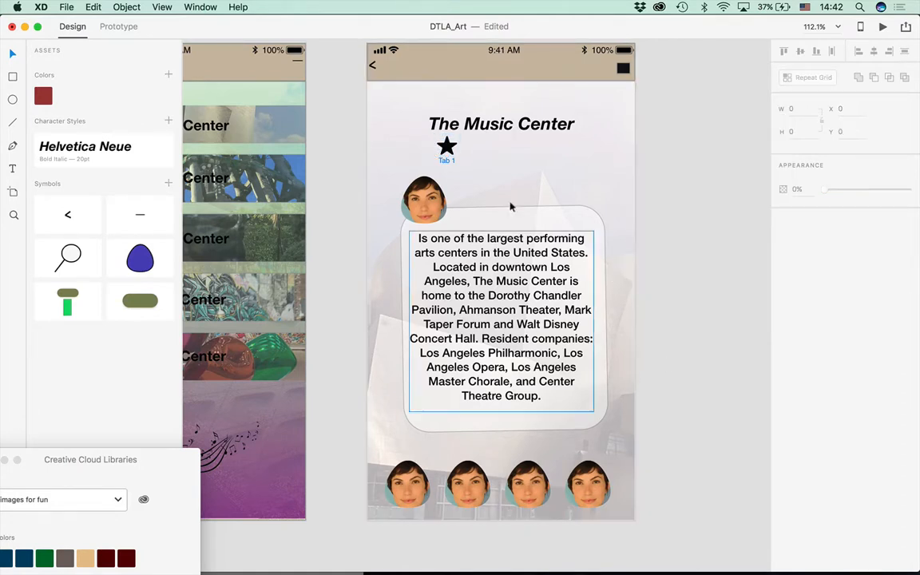
Turn the black star tab item into a horizontal repeat grid of five, about 312 wide
left_click(447, 152)
left_click(446, 150)
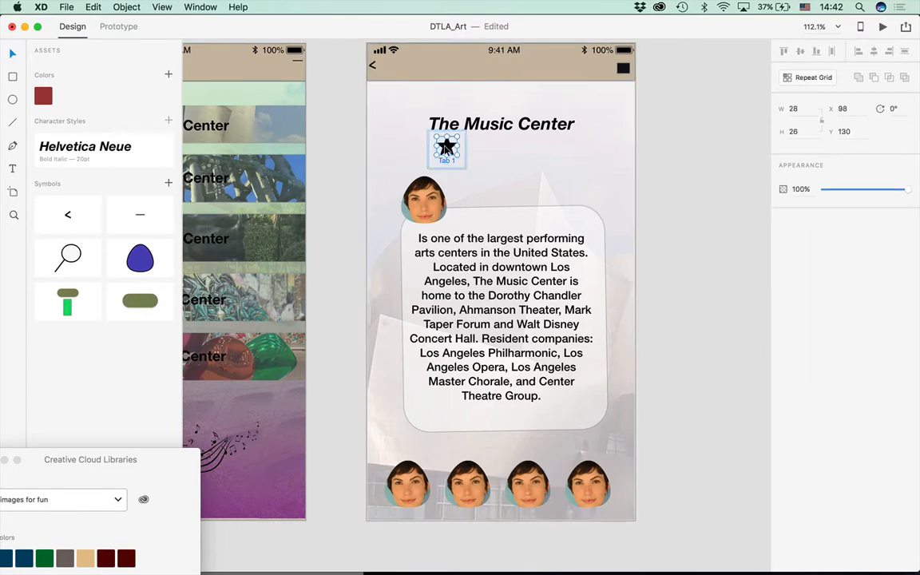
left_click(663, 242)
left_click(447, 148)
left_click(806, 77)
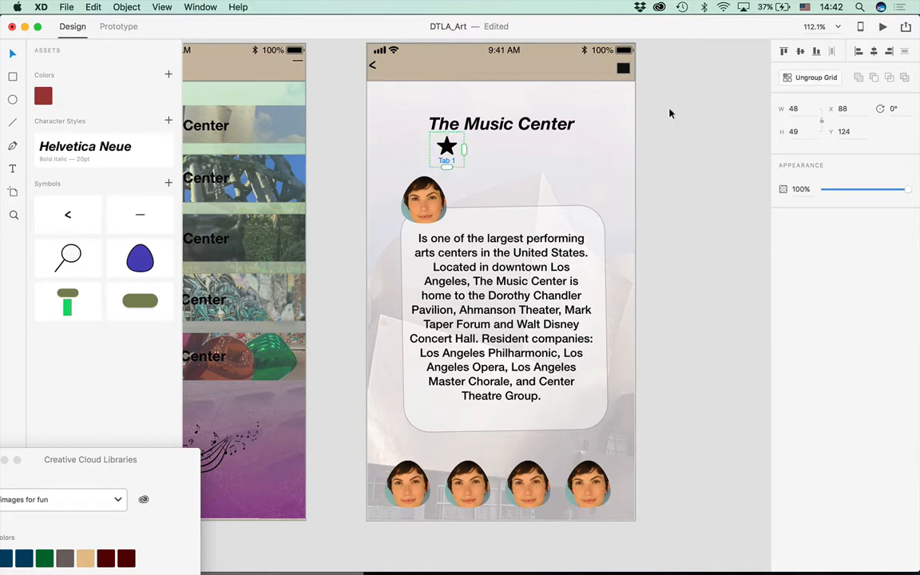
left_click_drag(462, 149, 654, 149)
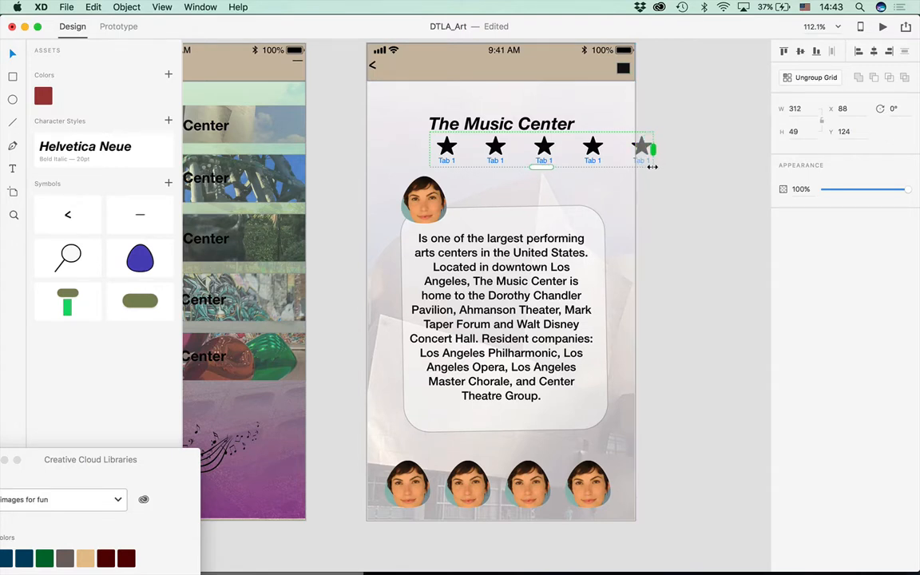
Tighten the star row to 216 wide at X 80, Y 132, and move the title slightly higher above it
left_click_drag(470, 148, 437, 158)
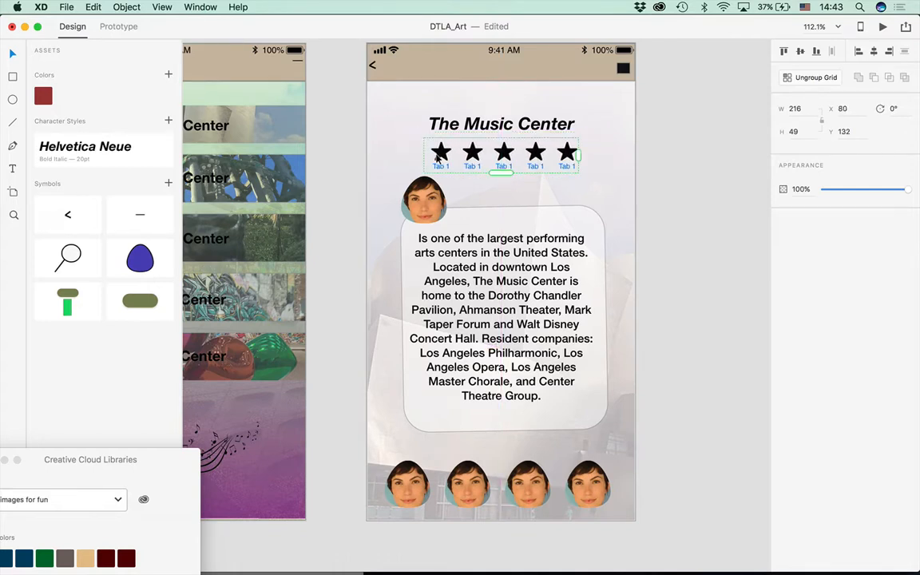
left_click_drag(456, 120, 456, 116)
left_click_drag(455, 112, 454, 113)
Shrink the portrait at the panel's upper-left corner and scale the repeat-grid portraits near the artboard's bottom edge to 29.53 by 30.64
left_click_drag(429, 209, 428, 215)
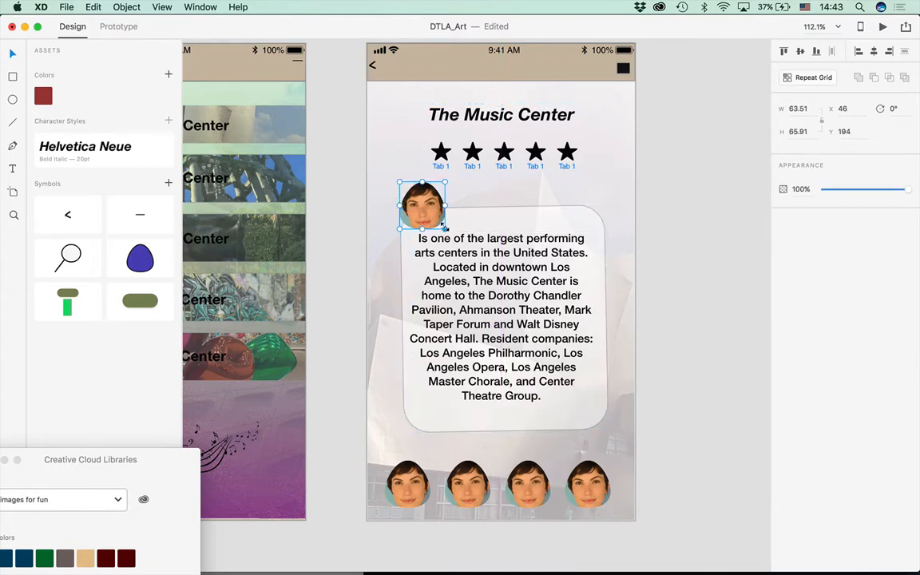
left_click_drag(445, 230, 415, 208)
left_click(409, 487)
double_click(408, 497)
left_click_drag(431, 508, 408, 482)
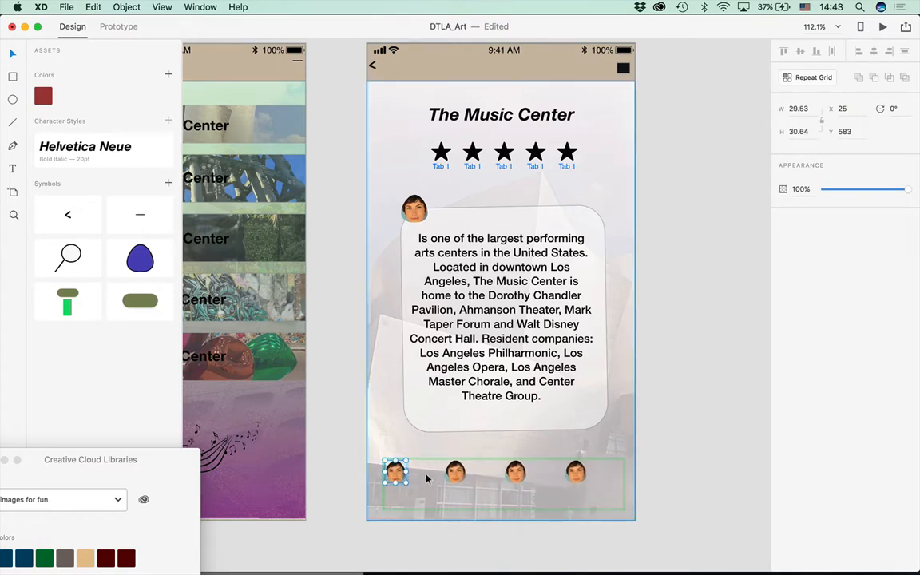
Tighten the spacing of the portrait repeat grid, extend it to nine portraits and position the row across the artboard's width
left_click(427, 477)
left_click(408, 475)
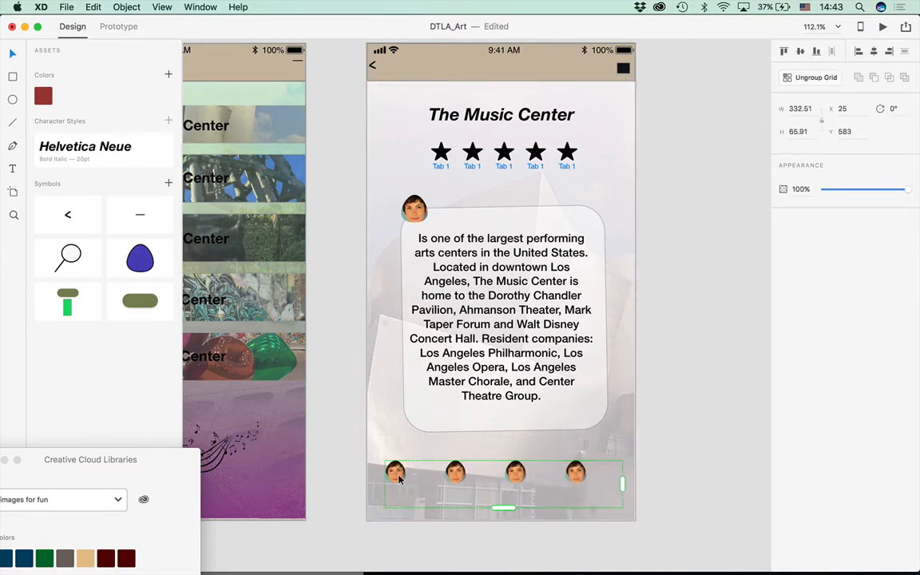
left_click_drag(407, 474, 381, 474)
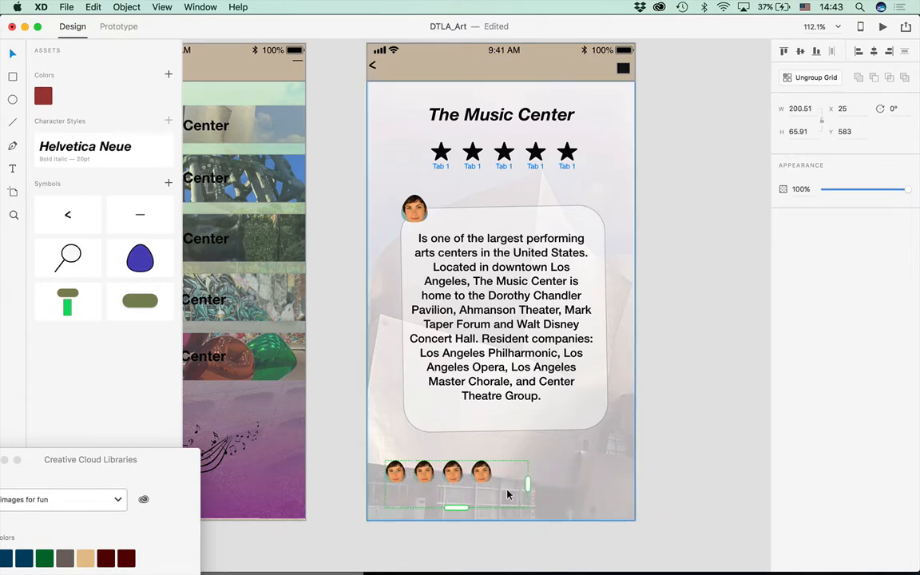
left_click(513, 477)
left_click(483, 473)
left_click_drag(528, 482, 633, 484)
left_click_drag(480, 475, 468, 484)
left_click(743, 436)
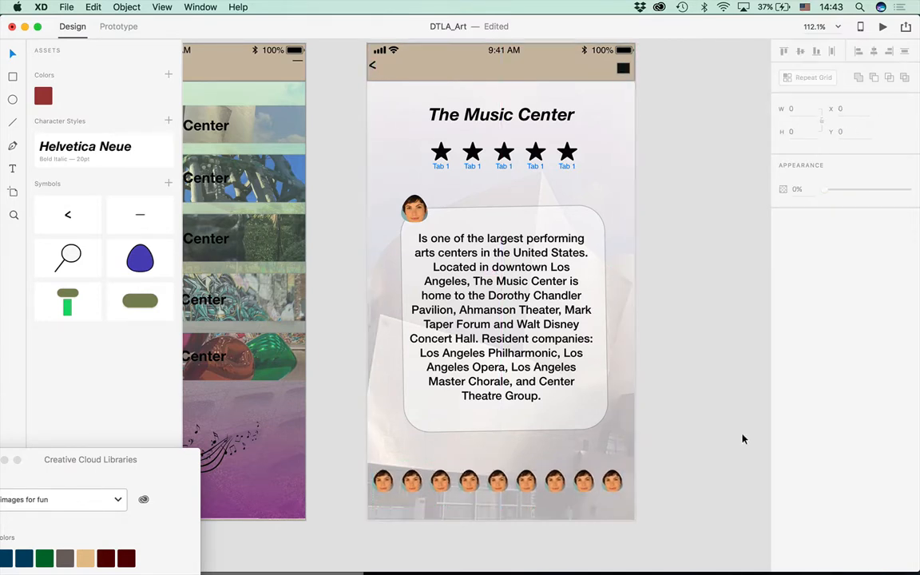
Copy the row of five stars below the title
left_click(472, 159)
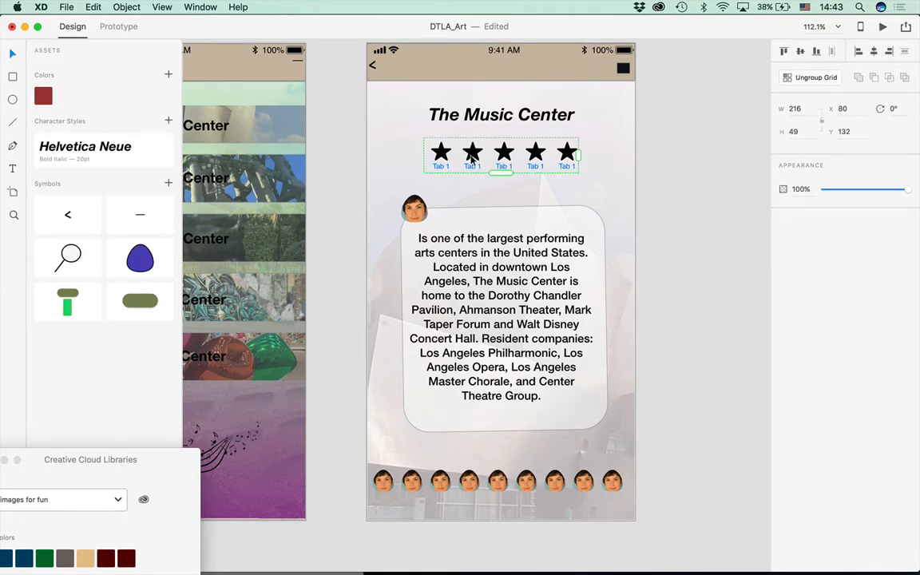
left_click(94, 7)
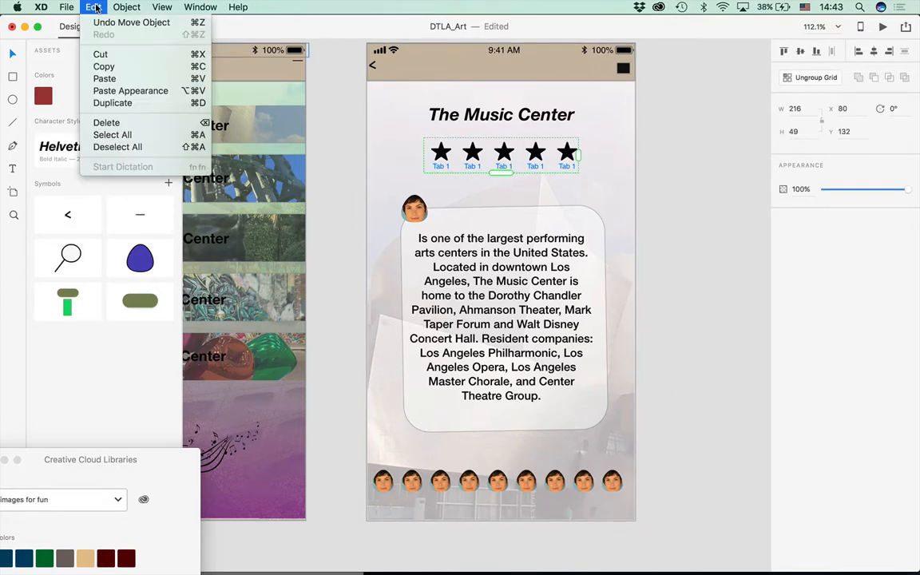
left_click(103, 67)
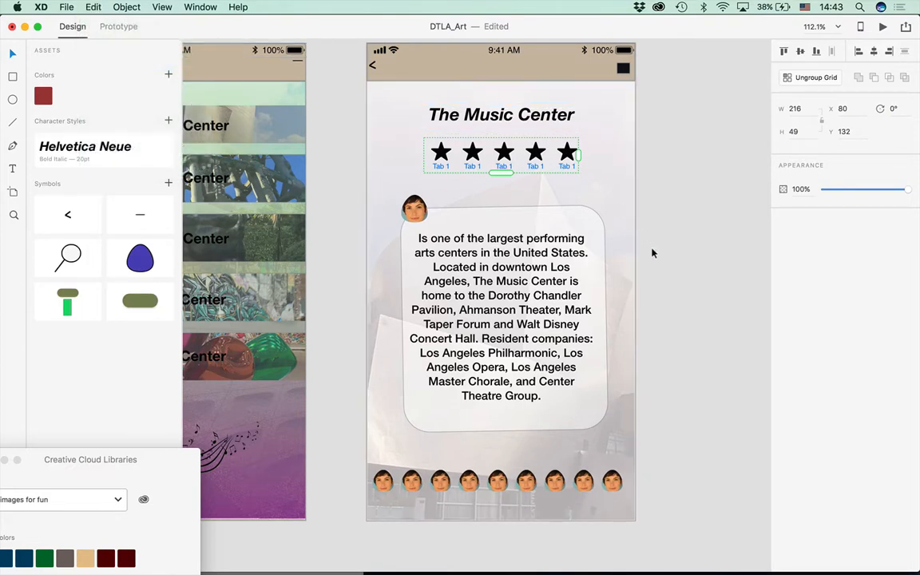
Fill the stars in the repeat grid with a bright yellow at hue 58
double_click(566, 155)
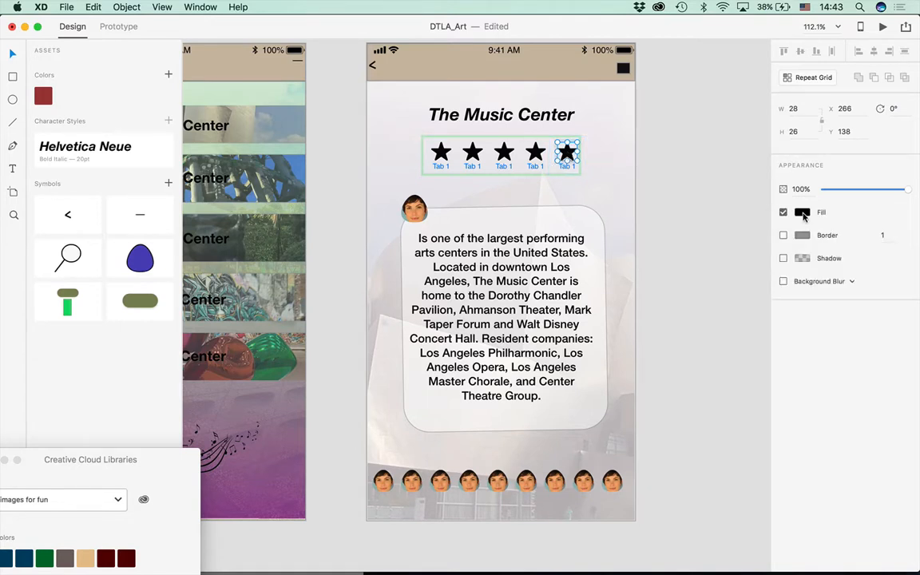
left_click(801, 213)
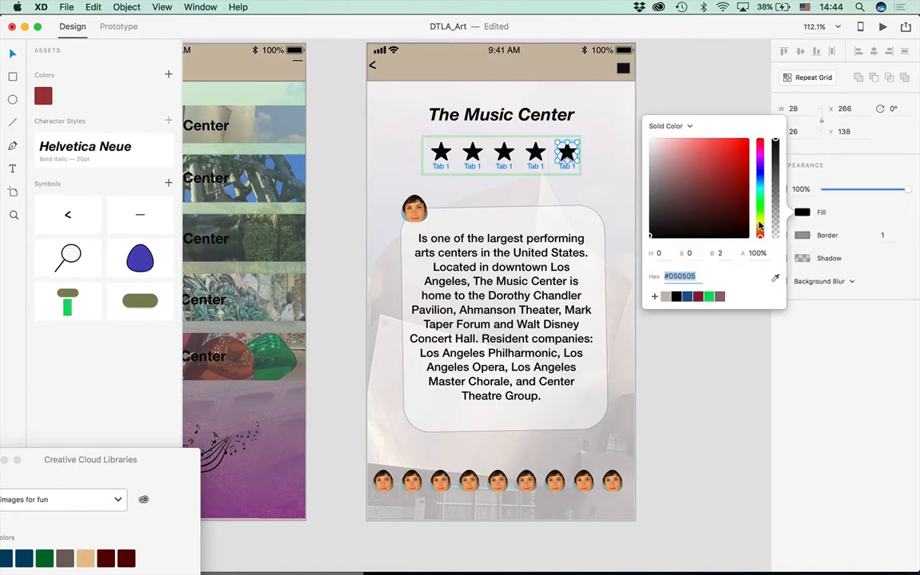
left_click(760, 227)
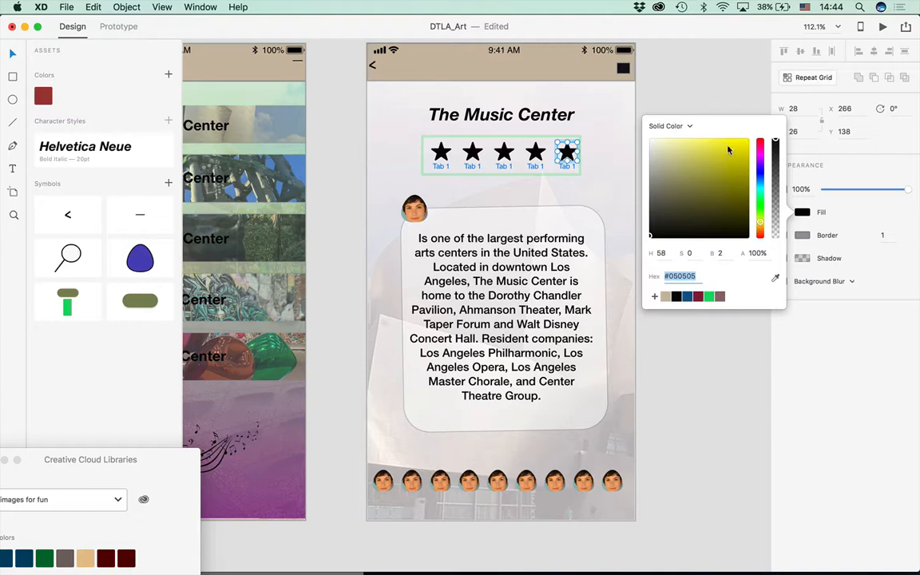
left_click(734, 149)
left_click(640, 79)
Place the yellow star row closer beneath the Music Center title
mouse_move(539, 150)
left_mouse_down()
mouse_move(541, 162)
mouse_move(535, 148)
left_mouse_up()
double_click(536, 149)
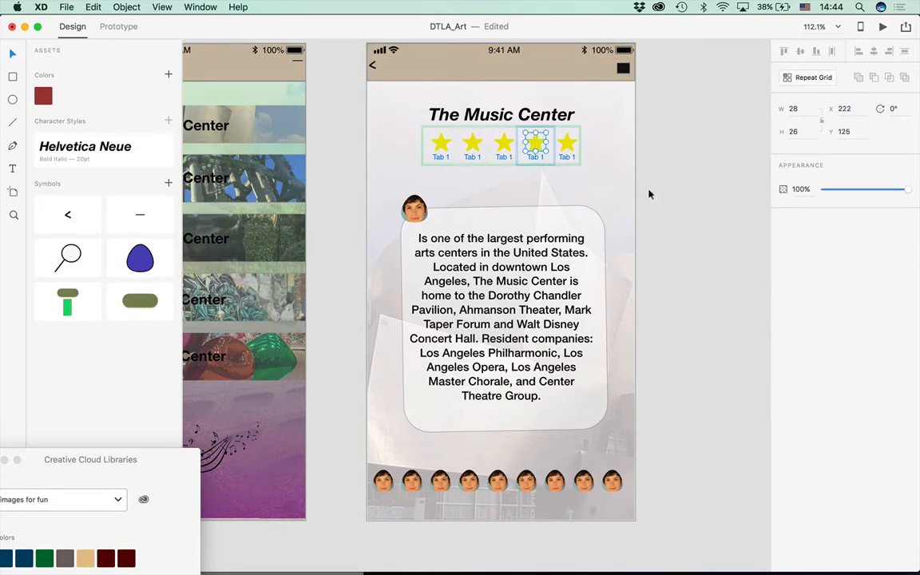
left_click(644, 191)
left_click(569, 162)
left_click(567, 150)
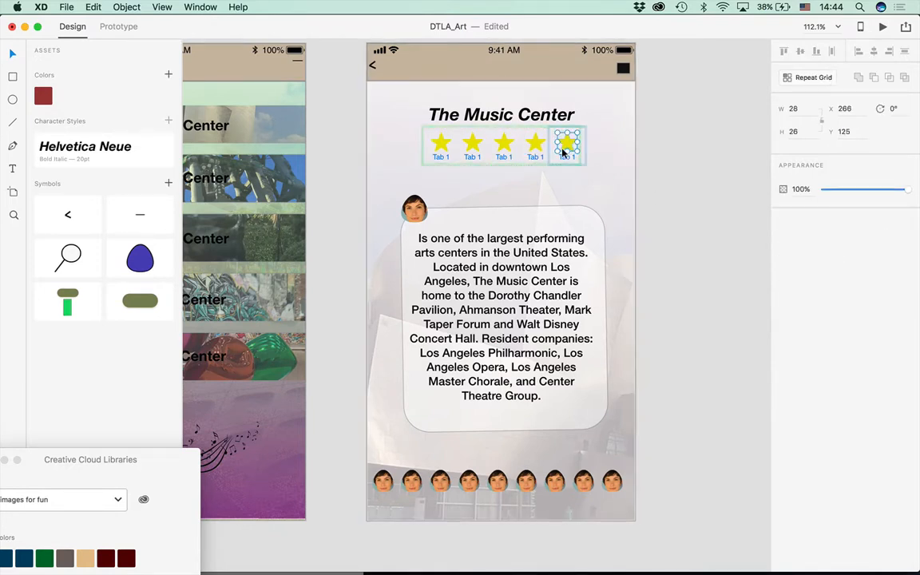
left_click(656, 206)
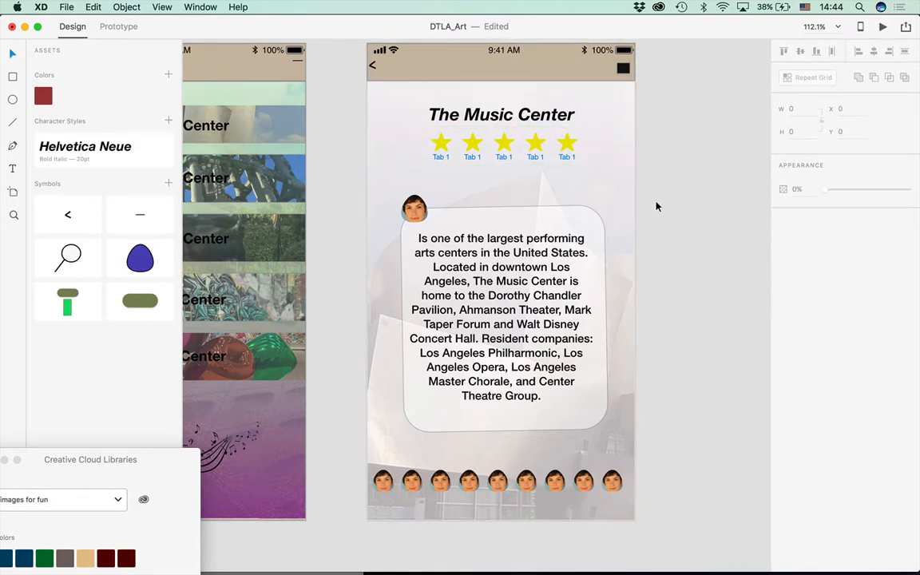
Delete the Tab 1 labels beneath the stars in the repeat grid
left_click(472, 159)
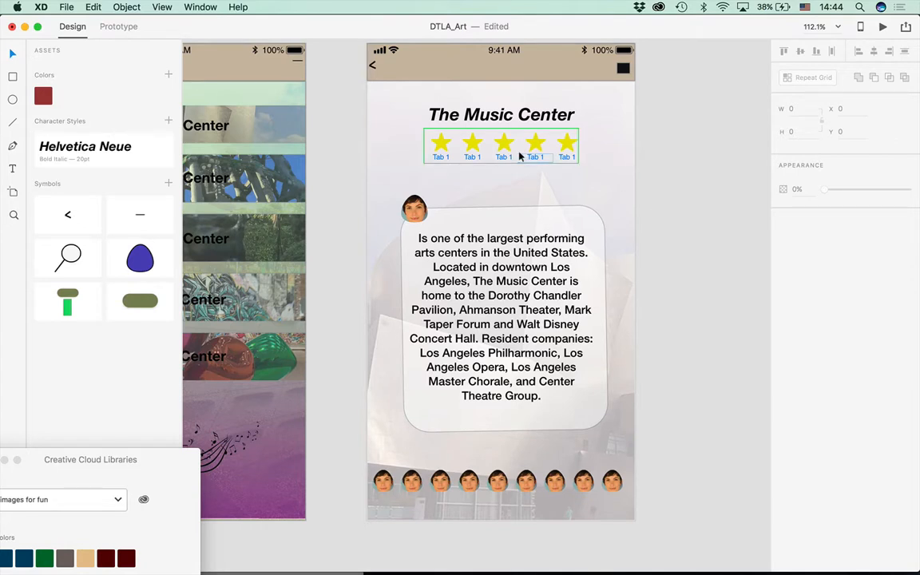
double_click(472, 157)
key("Delete")
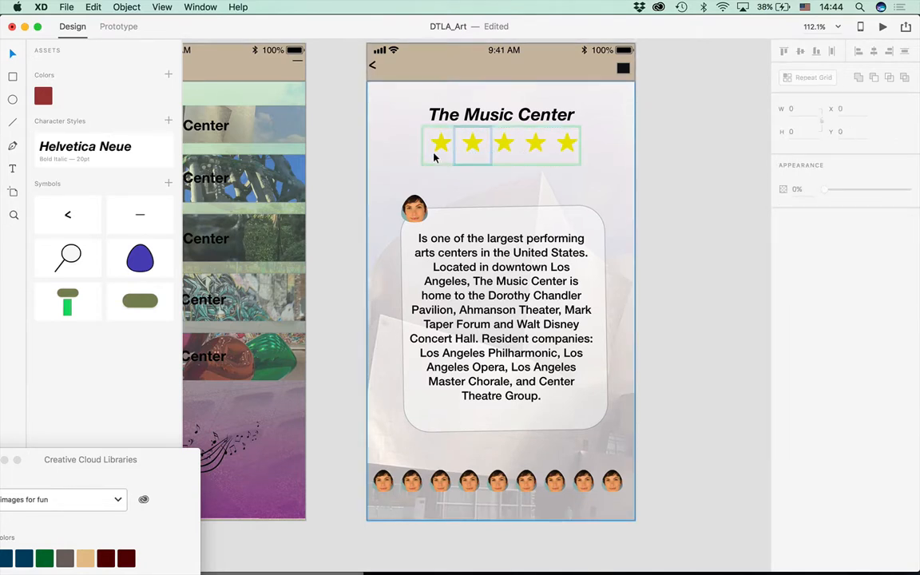
left_click(591, 198)
left_click(690, 237)
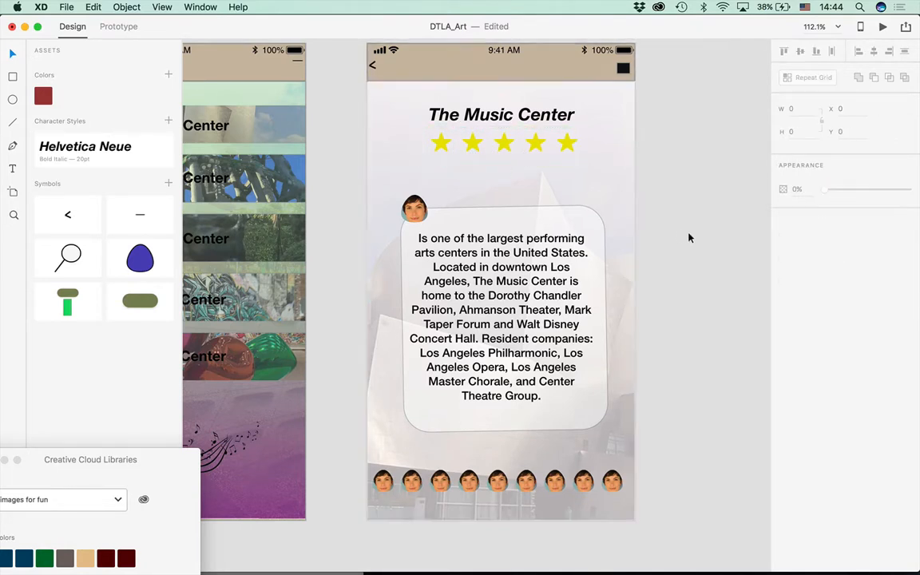
Duplicate the yellow star row and place the copy just below the original
left_click(547, 153)
left_click(533, 150)
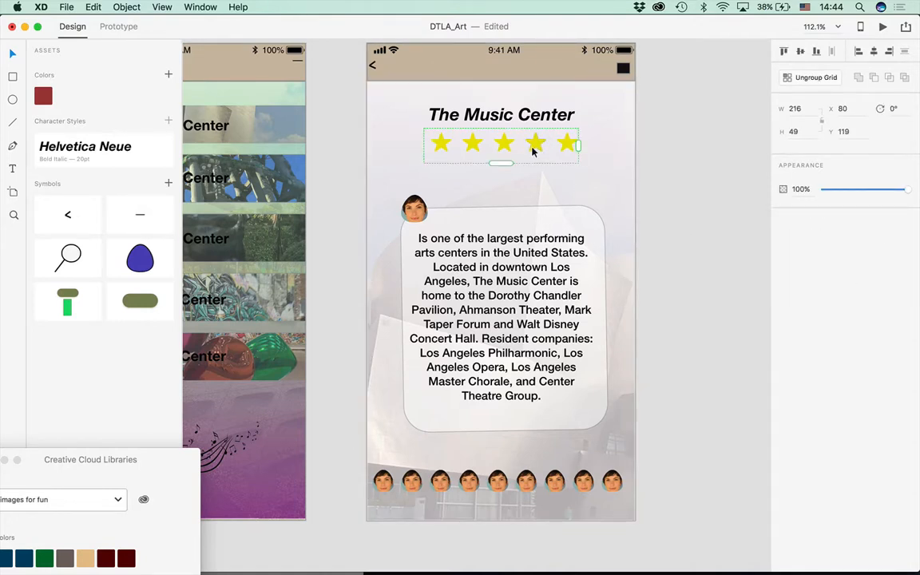
left_click_drag(508, 145, 504, 167)
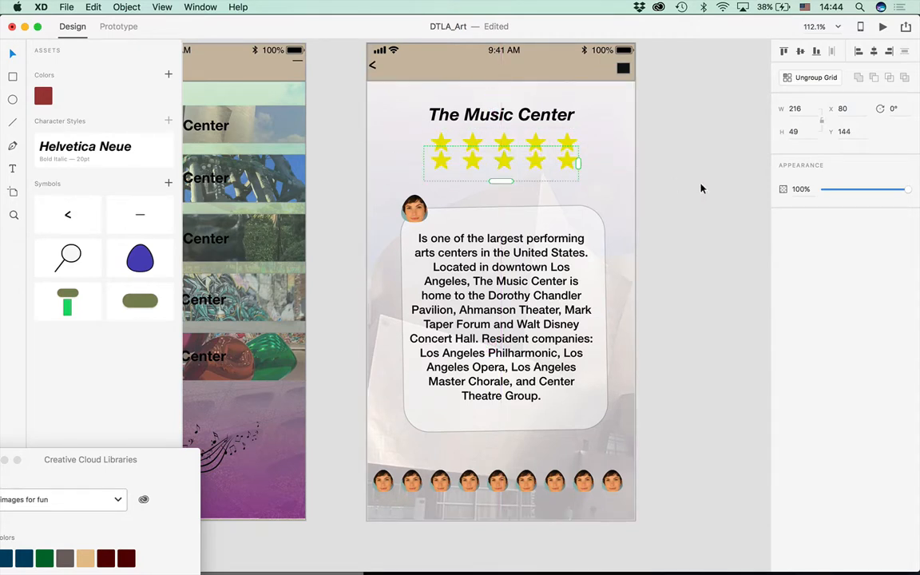
Fill the stars of the lower row with near-black #0D0D0D
double_click(567, 161)
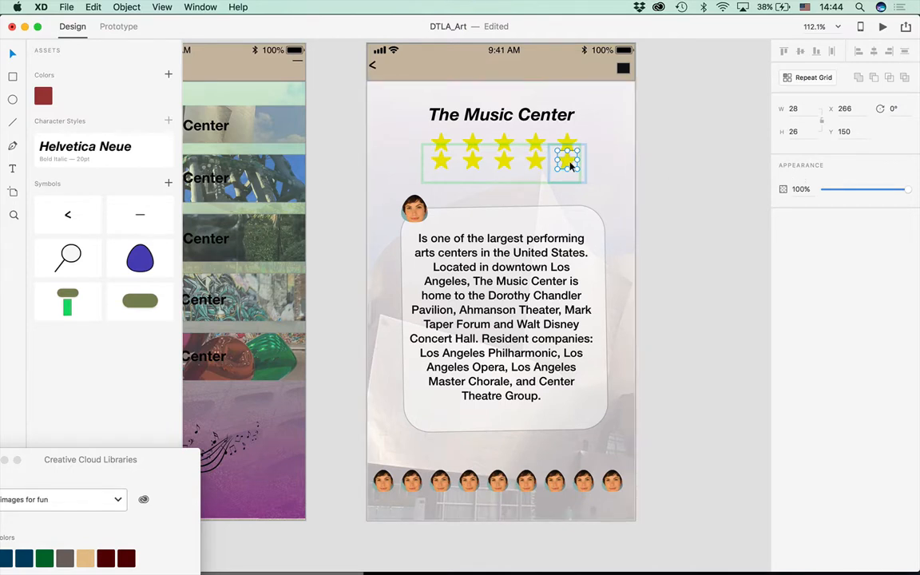
left_click(567, 162)
left_click(801, 211)
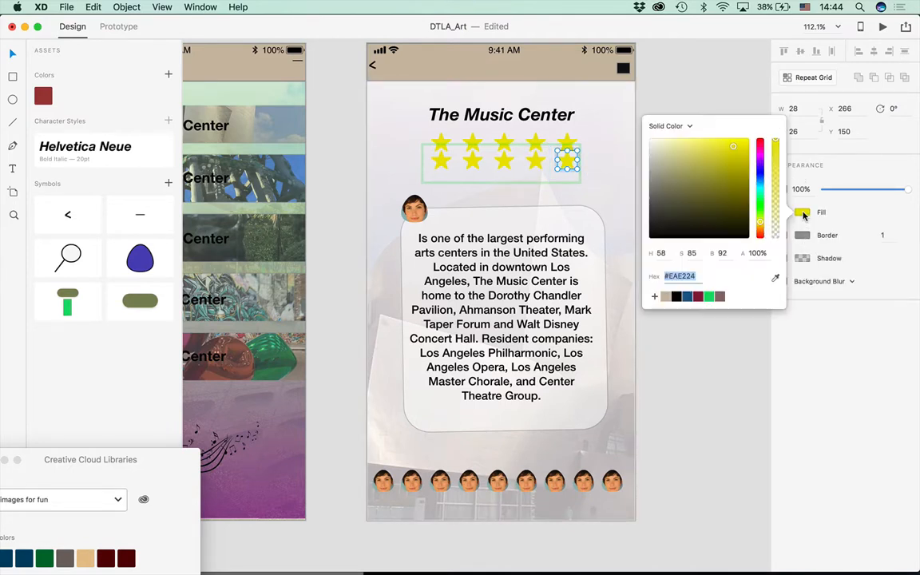
left_click(651, 234)
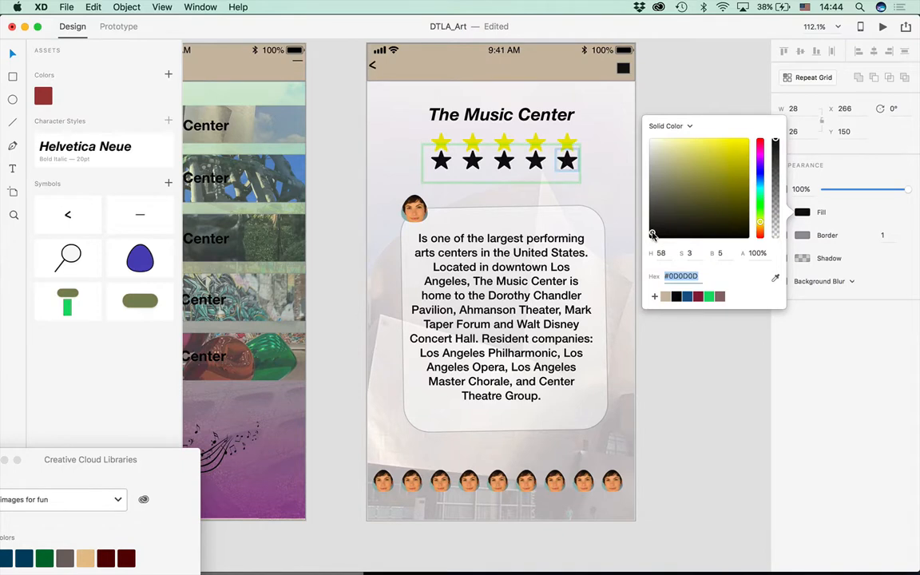
left_click(595, 127)
Align the black star row over the yellow one and send it backward behind the yellow stars
left_click(536, 162)
left_click_drag(535, 161, 536, 145)
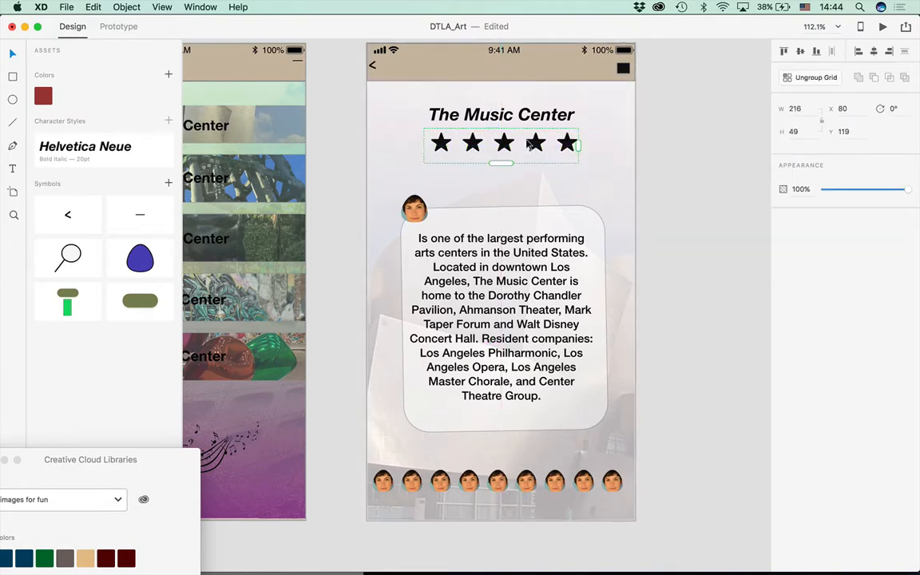
left_click(123, 7)
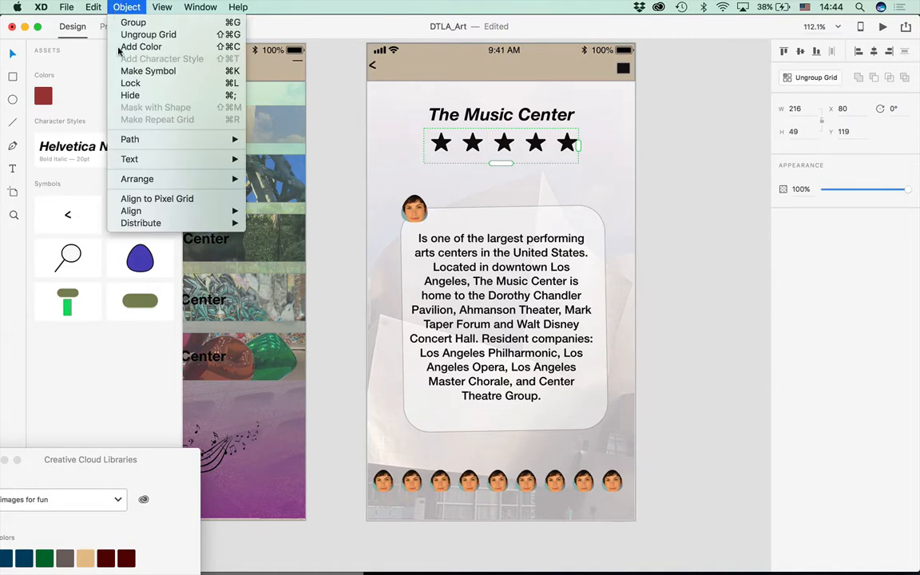
mouse_move(192, 179)
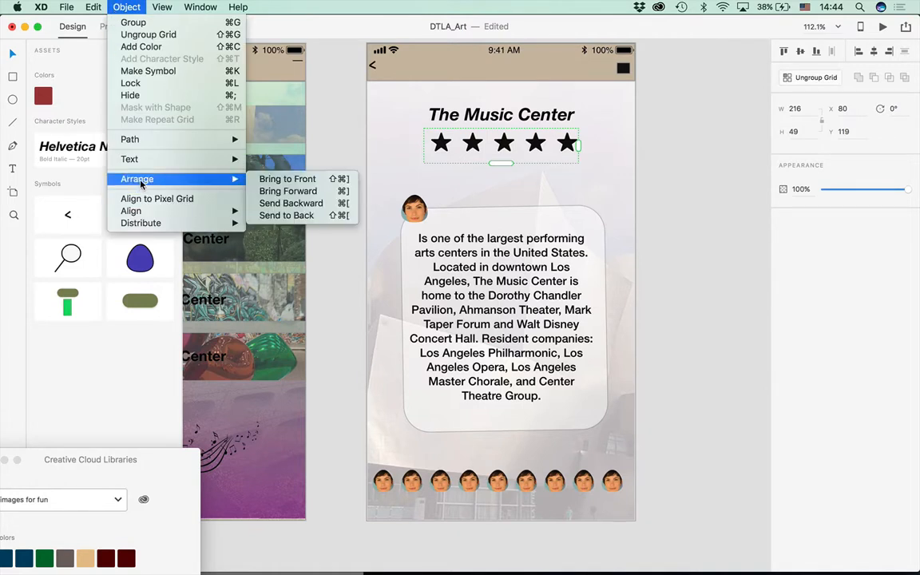
left_click(319, 205)
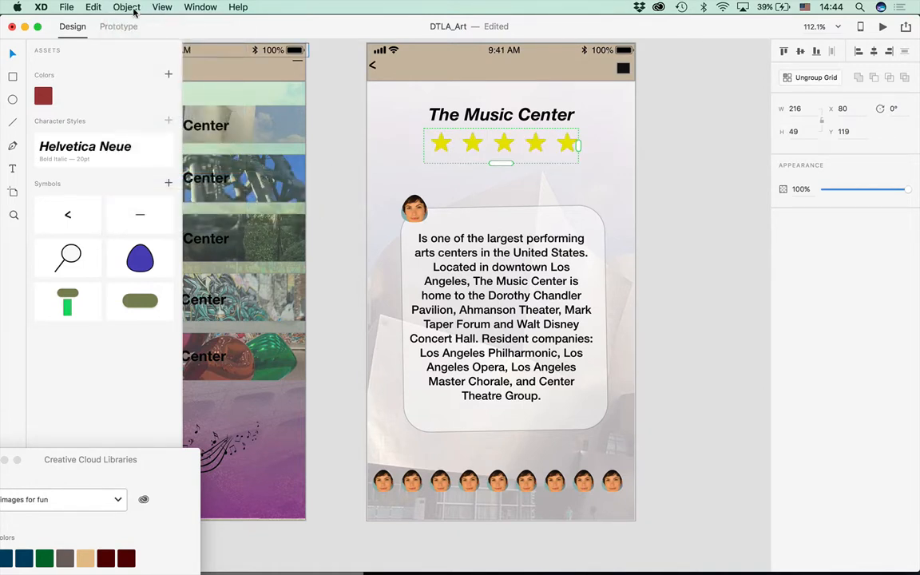
mouse_move(576, 143)
left_mouse_down()
mouse_move(540, 144)
mouse_move(579, 145)
left_mouse_up()
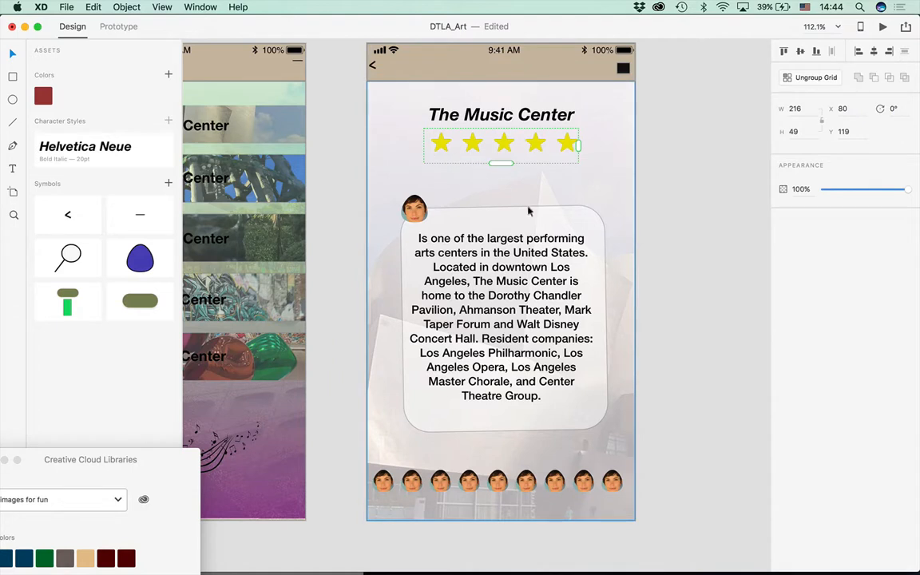
mouse_move(472, 143)
left_mouse_down()
mouse_move(472, 162)
mouse_move(469, 147)
left_mouse_up()
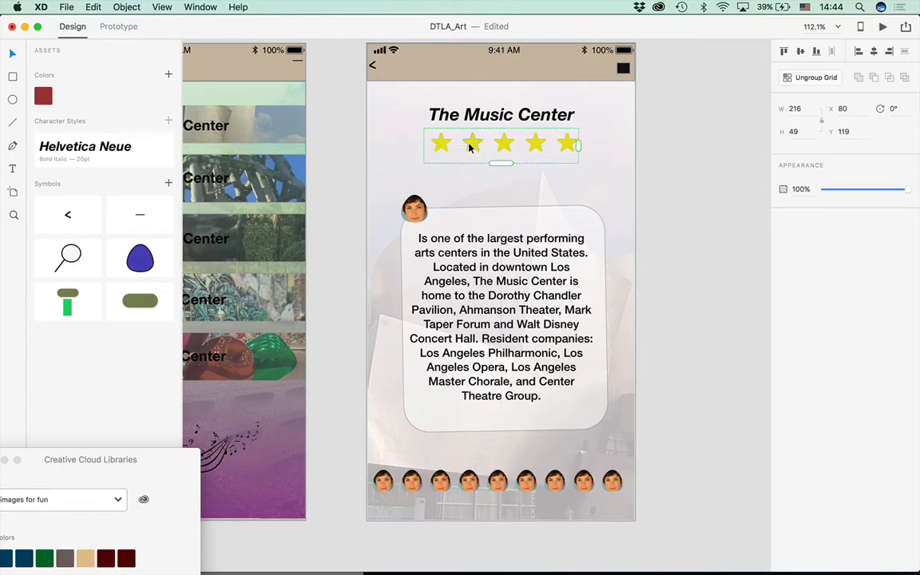
Save the document and move the Creative Cloud Libraries window up until it is fully in view
left_click(640, 230)
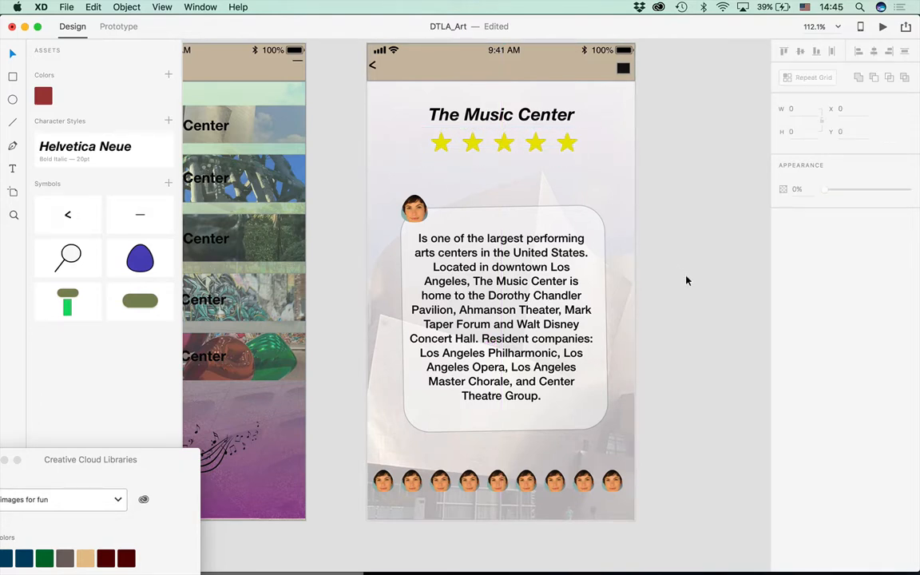
key("super+s")
left_click(37, 475)
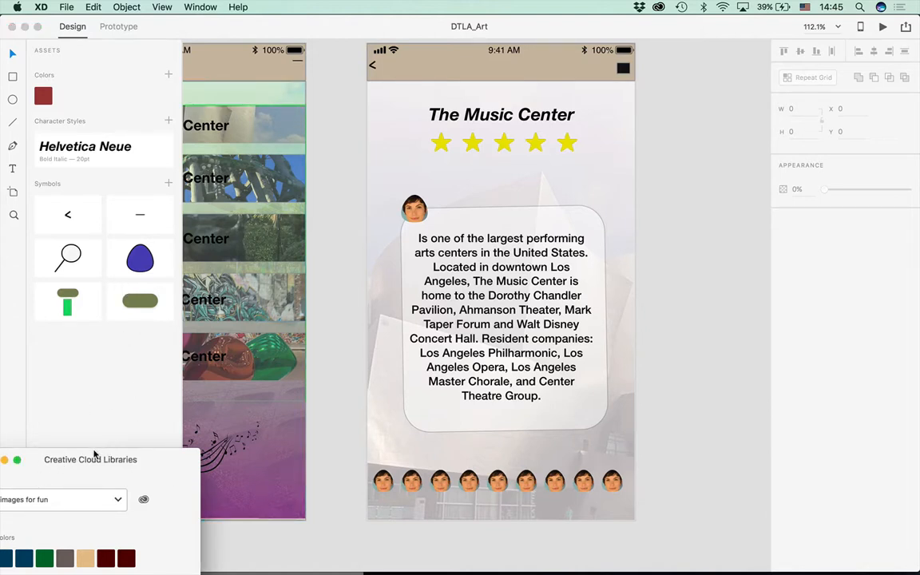
left_click_drag(92, 462, 146, 31)
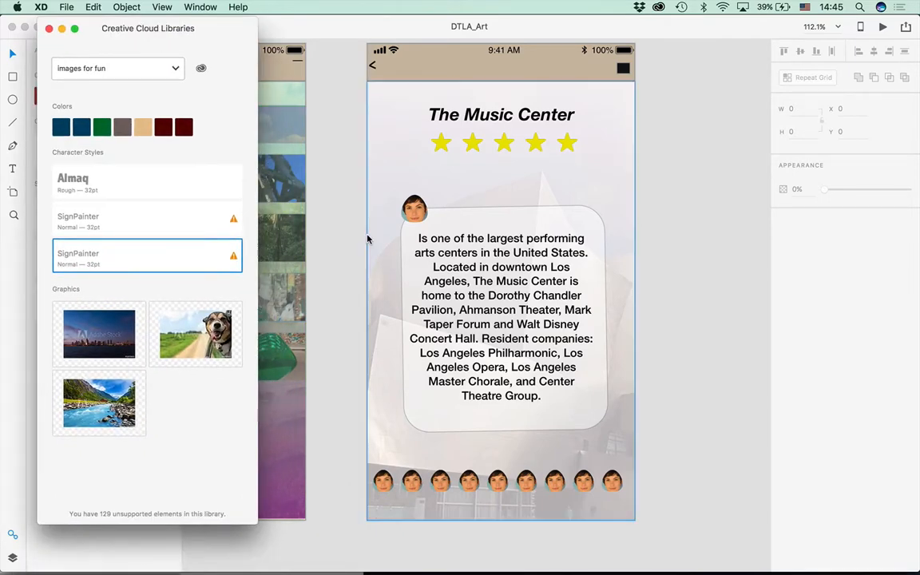
left_click(438, 144)
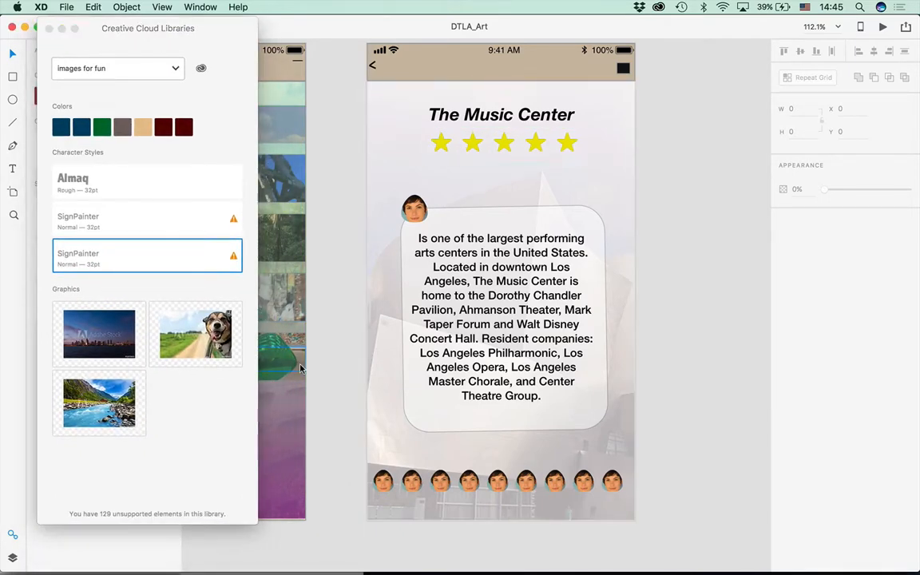
Nudge the portrait at the description panel's upper-left corner to X 54, Y 211, and close the Creative Cloud Libraries window
left_click(410, 209)
mouse_move(410, 209)
left_mouse_down()
mouse_move(179, 448)
mouse_move(365, 325)
mouse_move(415, 209)
left_mouse_up()
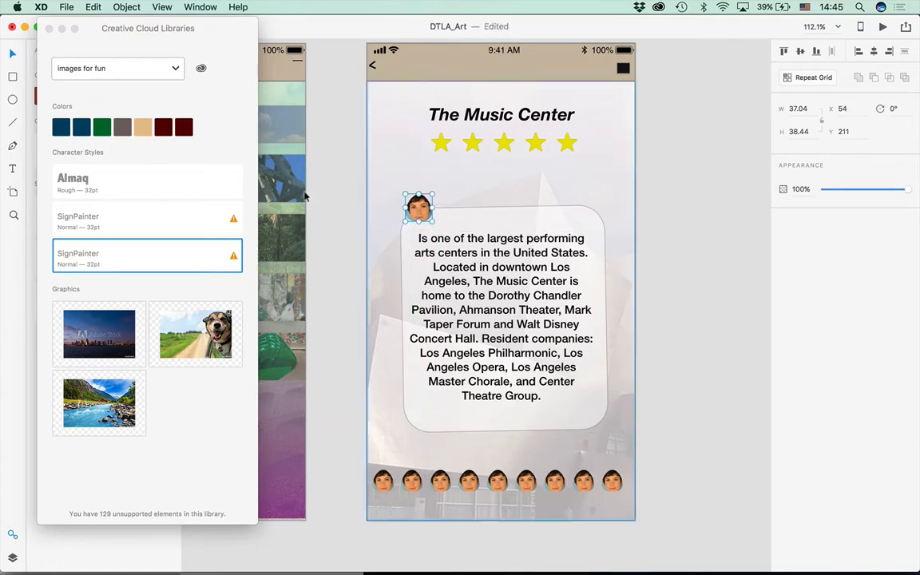
left_click(143, 517)
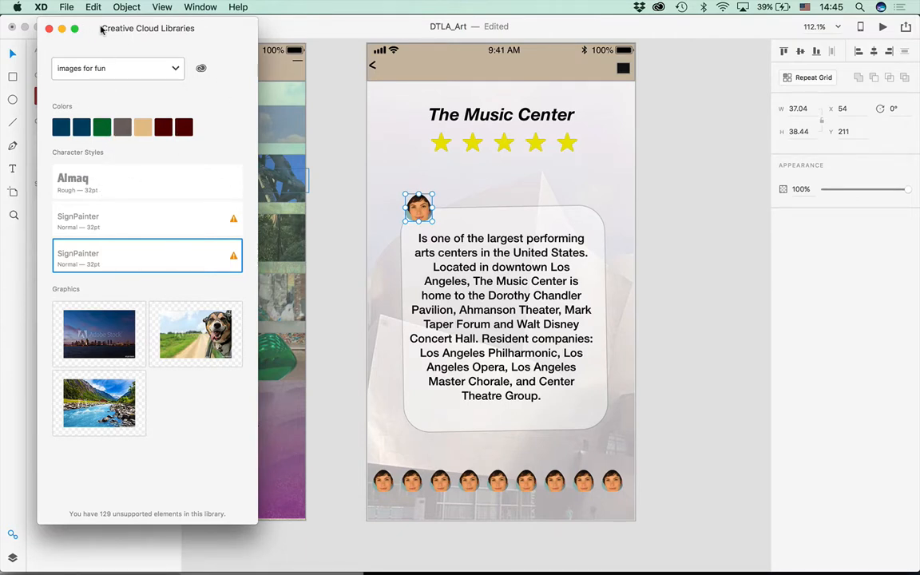
left_click(48, 28)
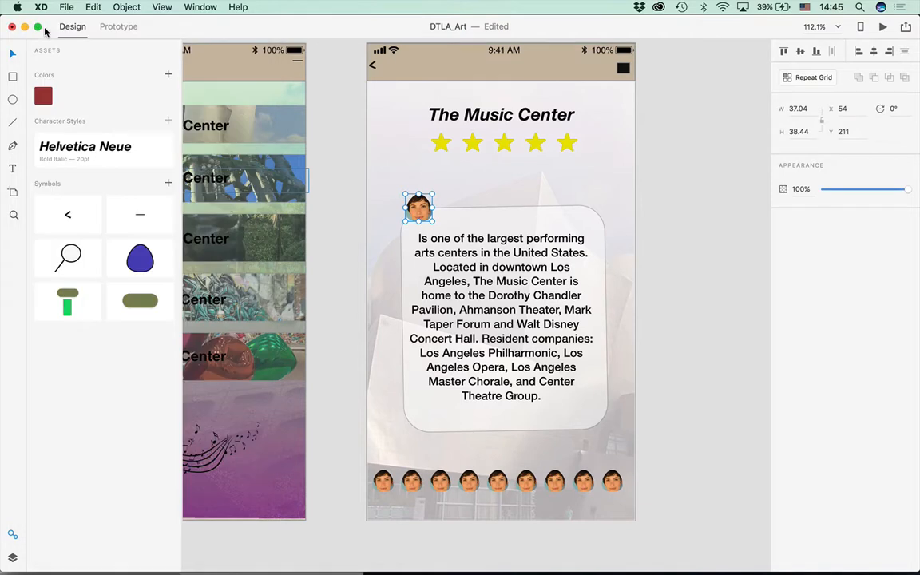
left_click(691, 349)
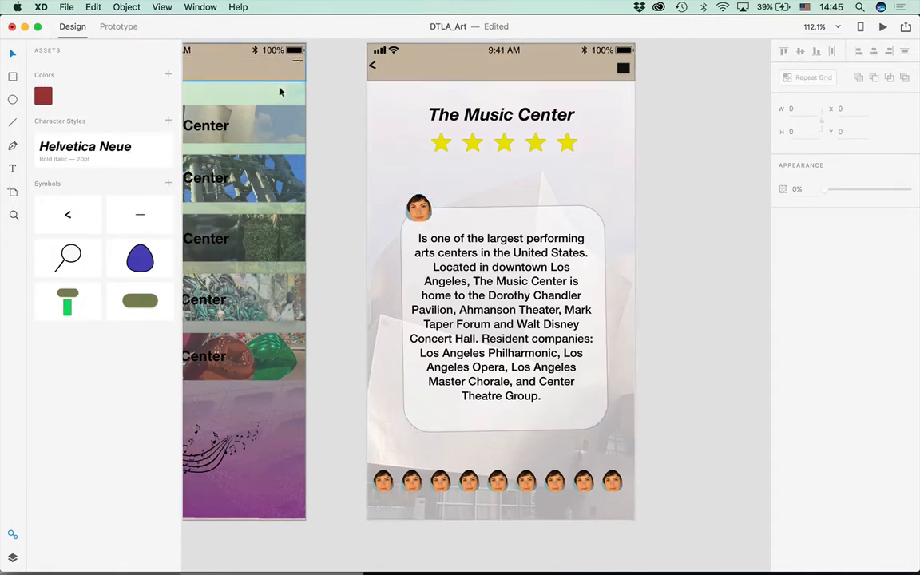
Switch from Design to Prototype mode with all three artboards in view
scroll(297, 148, "down", 10)
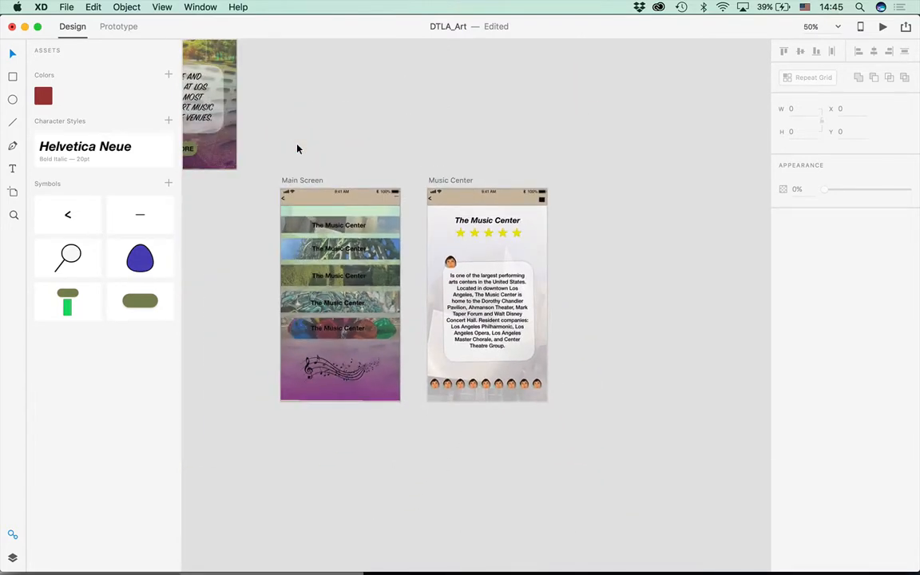
scroll(298, 147, "up", 5)
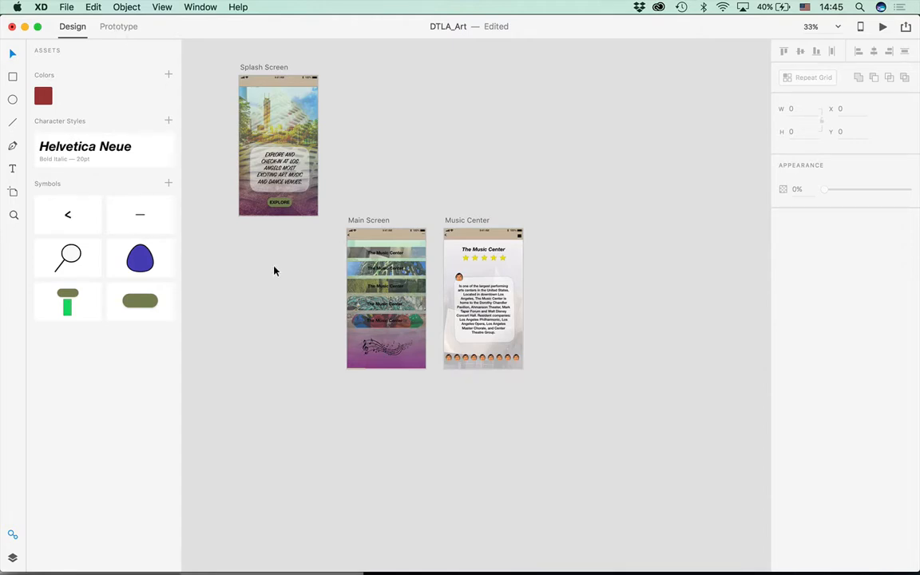
key("ctrl+Tab")
key("ctrl+Tab")
key("ctrl+Tab")
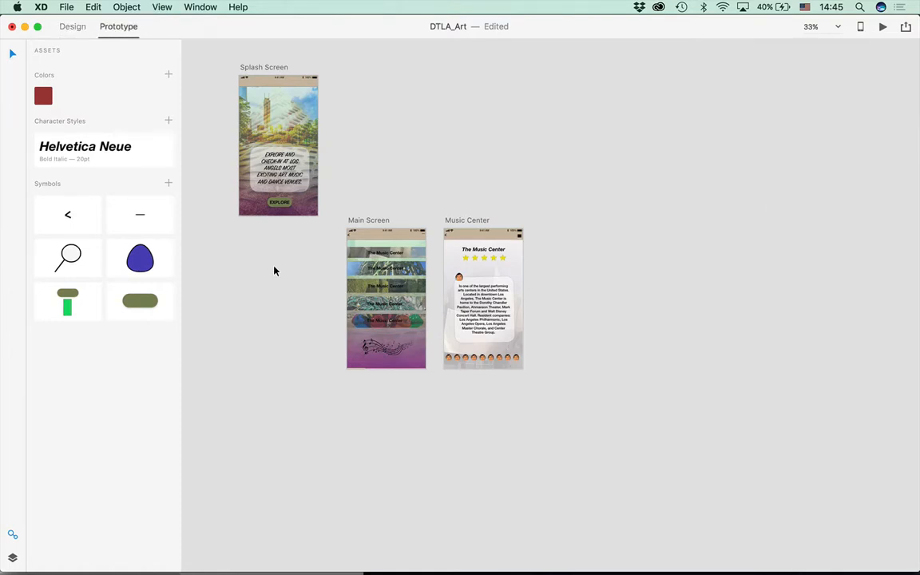
key("ctrl+Tab")
key("ctrl+Tab")
key("ctrl+Tab")
key("ctrl+Tab")
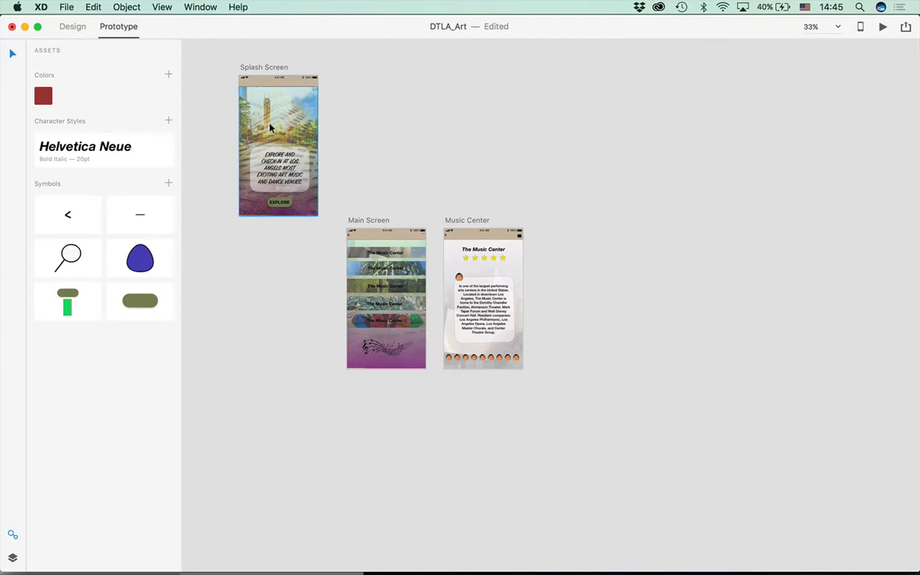
Open the interaction settings of the whole Splash Screen artboard
left_click(249, 139)
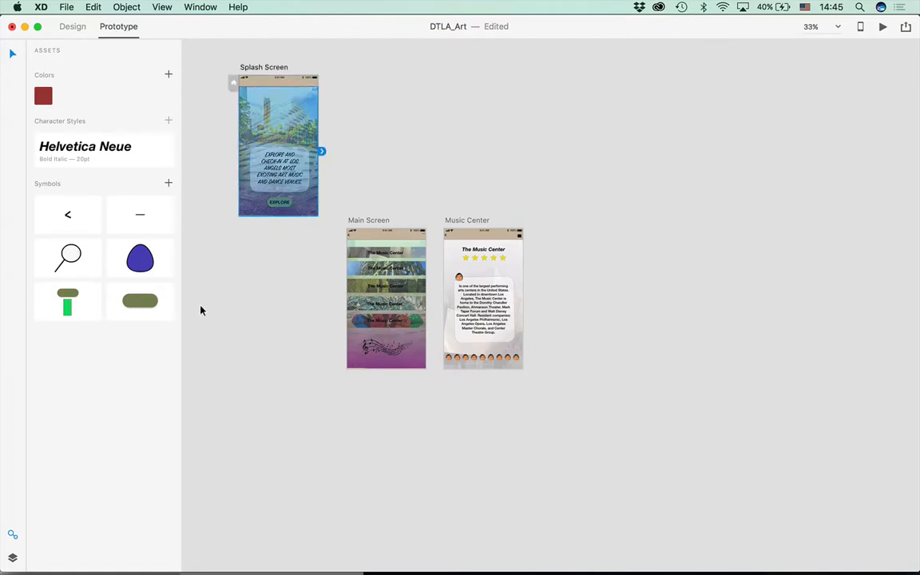
key("super+equal")
left_click_drag(222, 304, 399, 438)
left_click(409, 273)
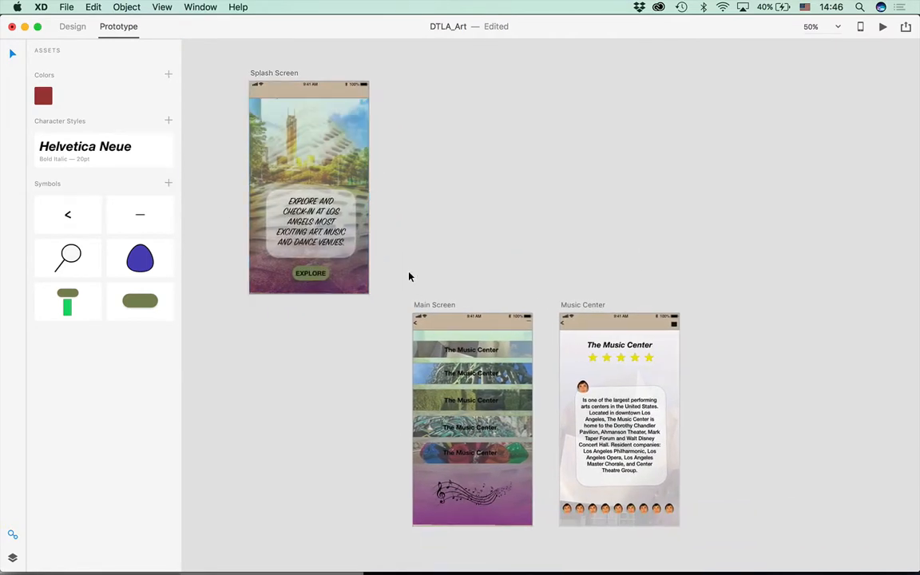
left_click(369, 234)
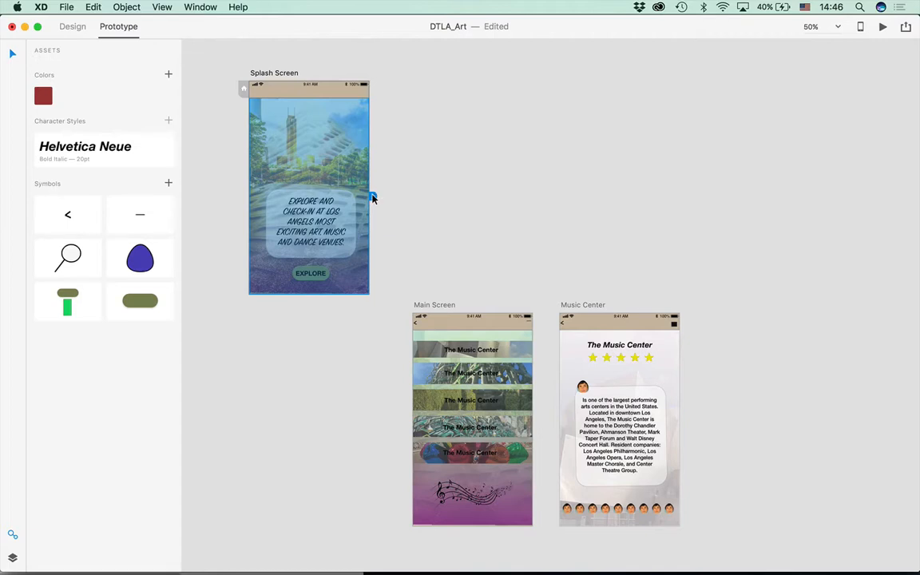
left_click(372, 199)
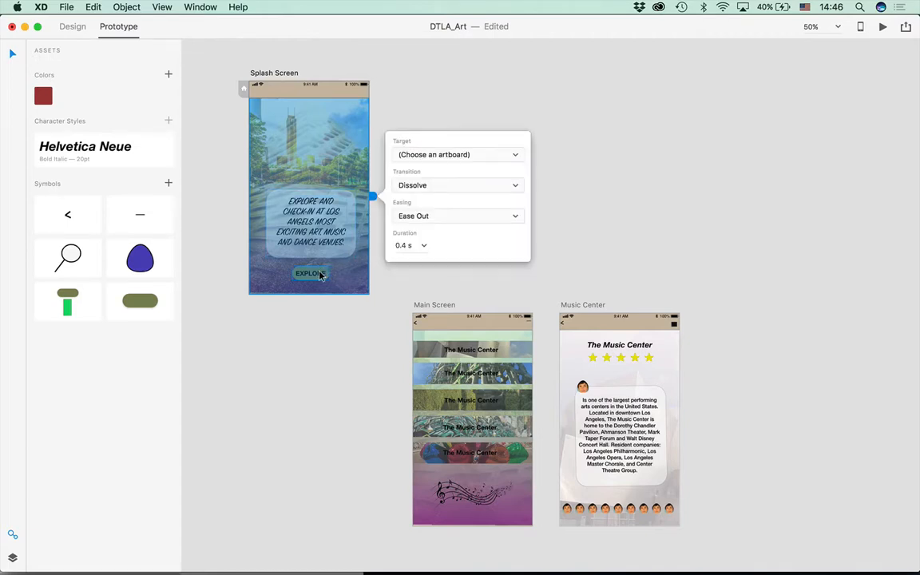
Link the Explore button on the Splash Screen to the Main Screen artboard
left_click(313, 274)
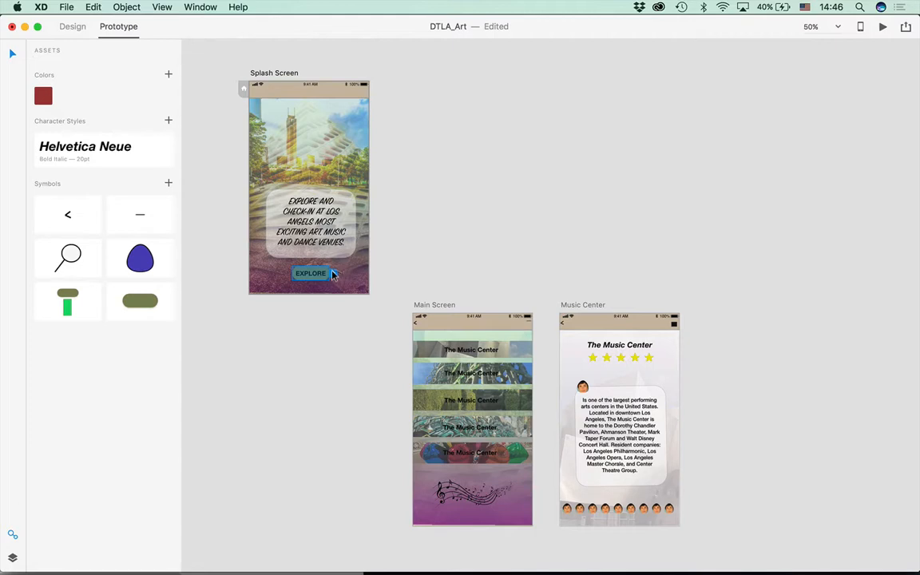
left_click_drag(336, 275, 431, 352)
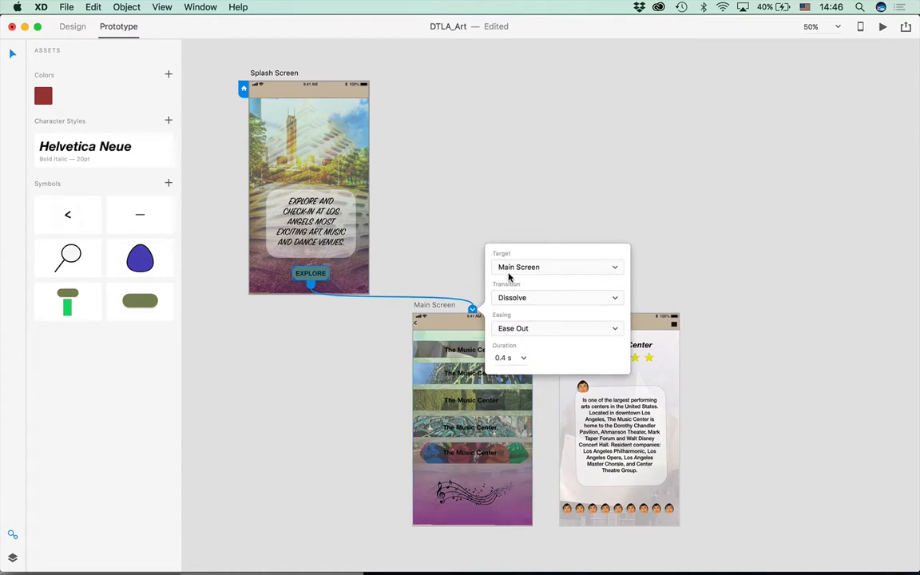
Set the Explore button link to a Slide Right transition with no easing and a 0.4 s duration
left_click(504, 298)
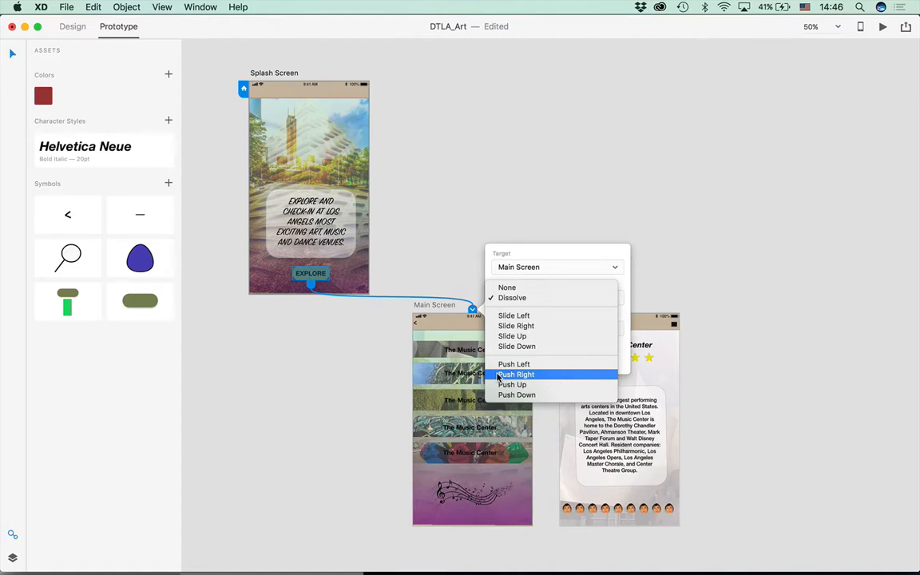
left_click(487, 326)
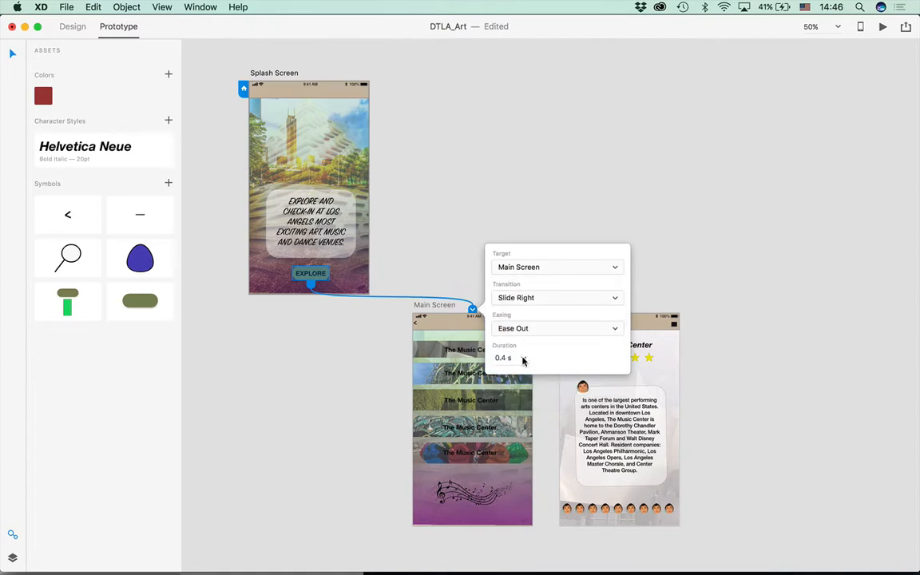
left_click(522, 359)
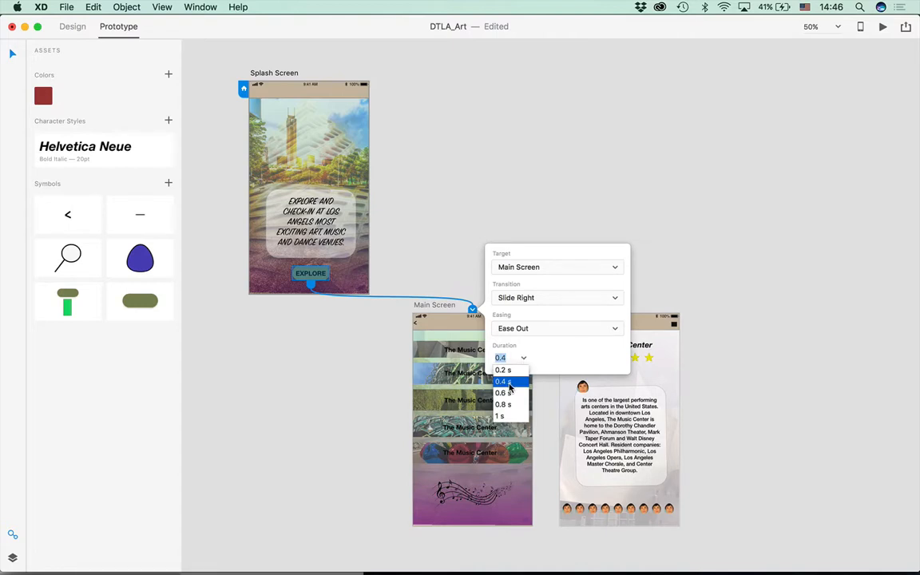
left_click(510, 385)
left_click(531, 327)
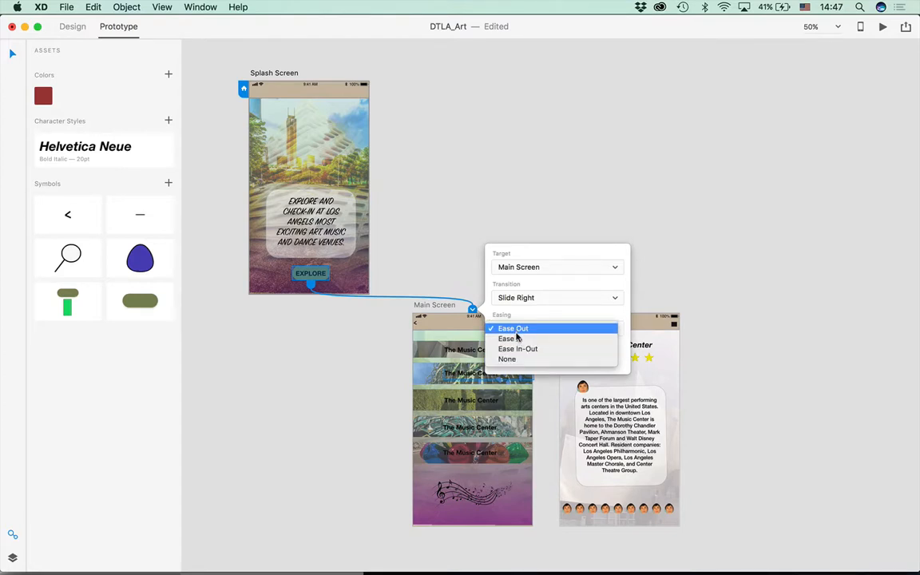
left_click(514, 359)
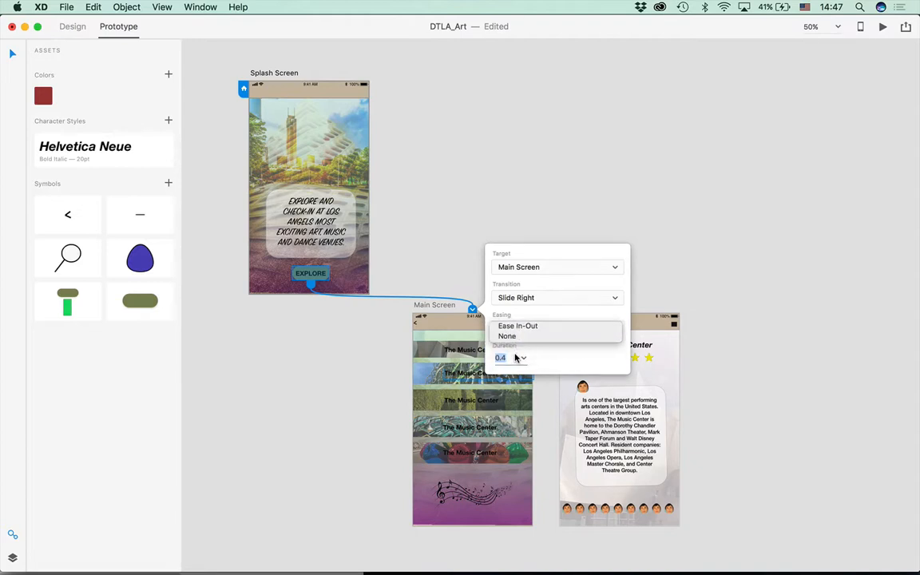
left_click(607, 208)
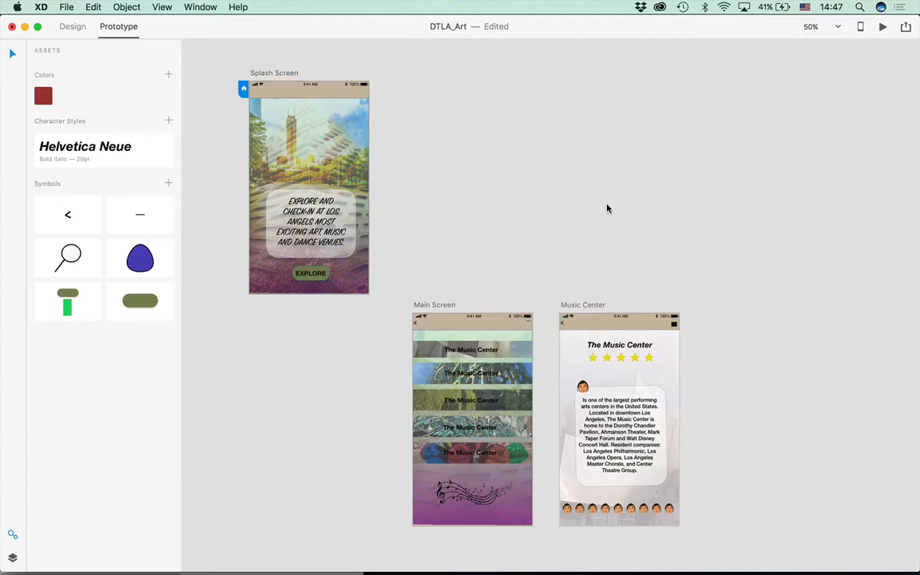
Link the Main Screen's header bar back to the Splash Screen with a Slide Left transition
left_click(478, 352)
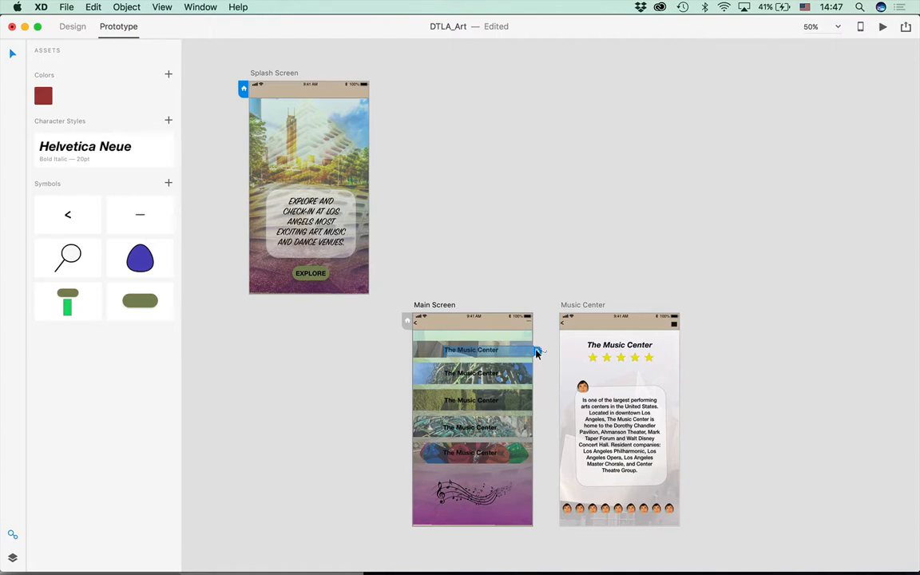
left_click(457, 327)
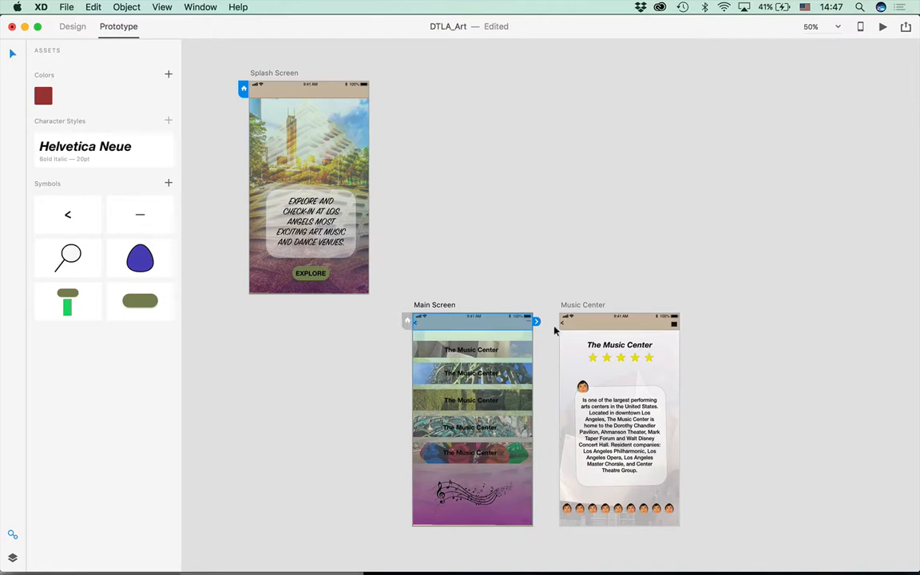
left_click_drag(535, 321, 357, 113)
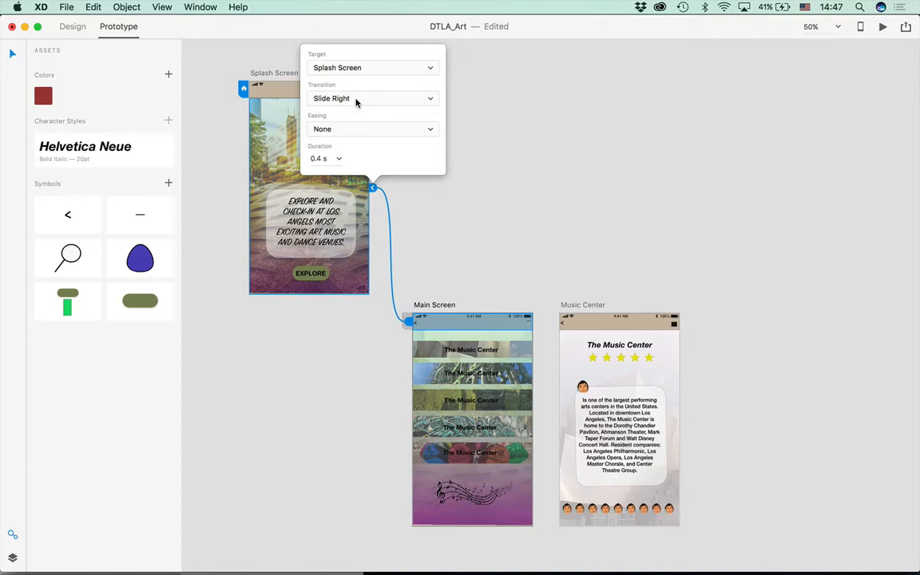
left_click(356, 100)
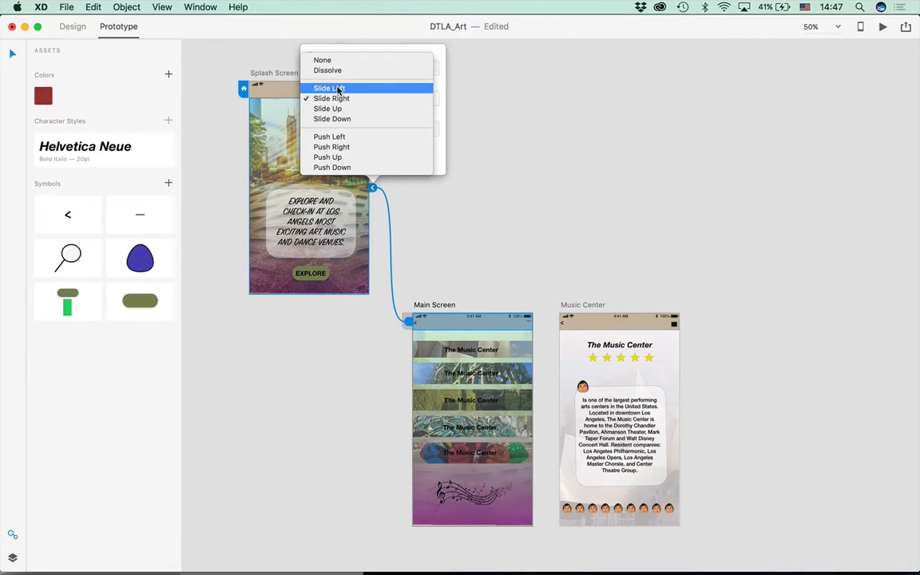
left_click(337, 90)
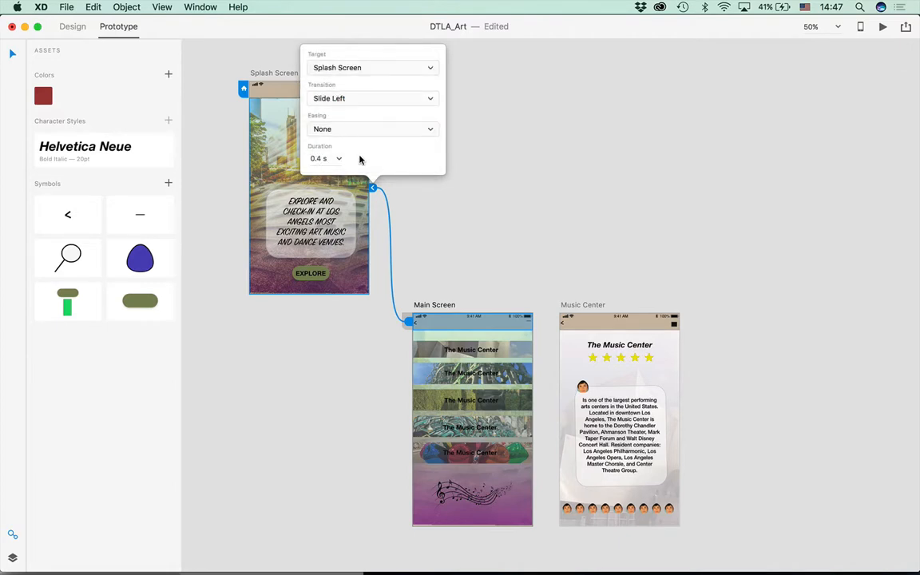
left_click(464, 259)
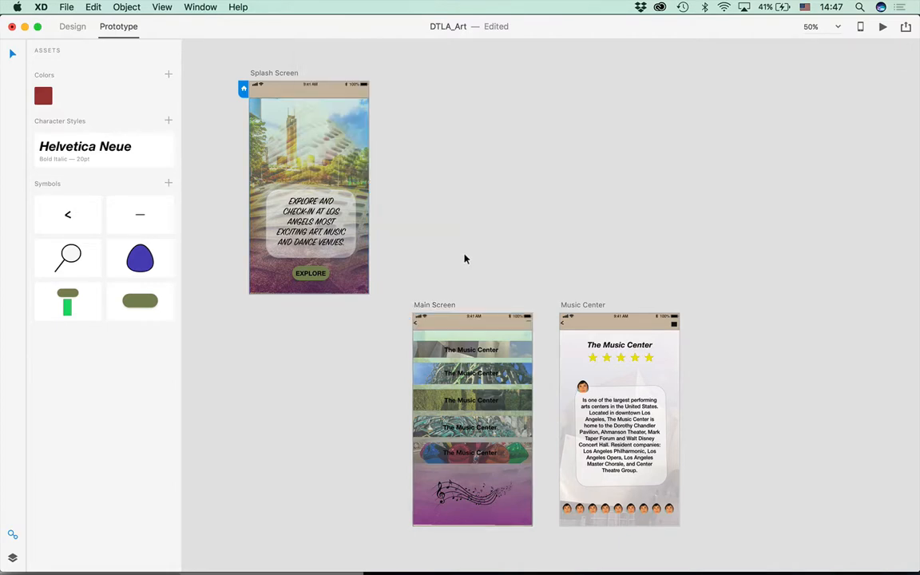
Link the first The Music Center row on the Main Screen to the Music Center artboard with a Slide Right transition
left_click(428, 353)
double_click(427, 353)
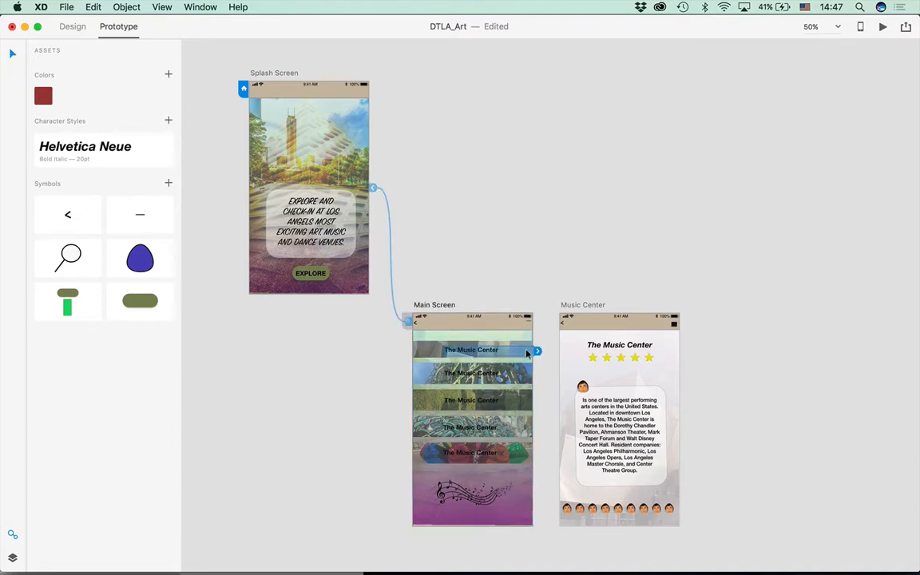
left_click_drag(539, 354, 585, 352)
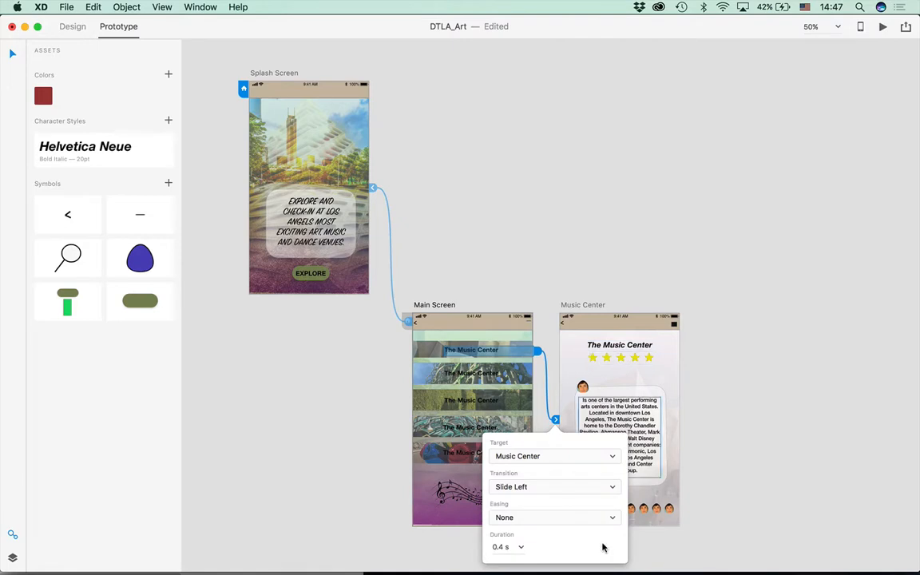
left_click(510, 491)
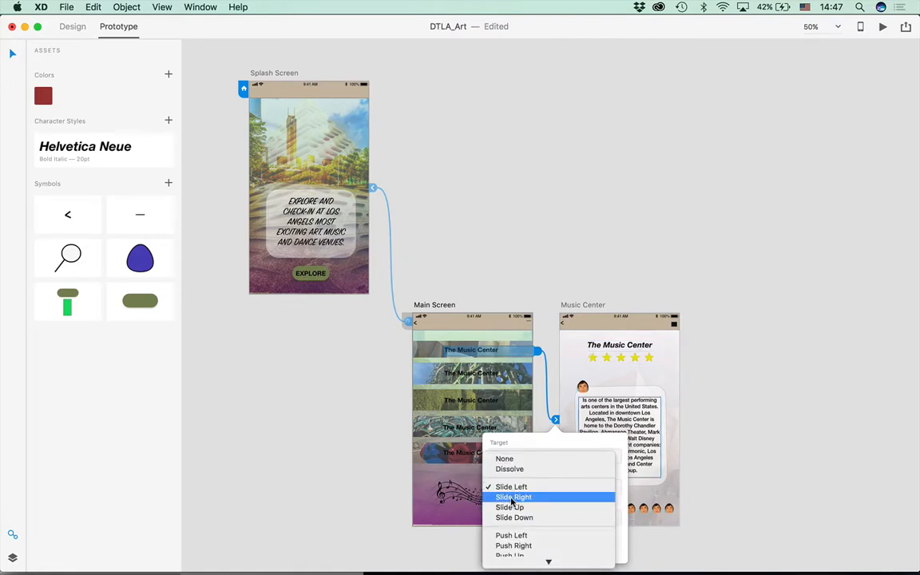
left_click(512, 497)
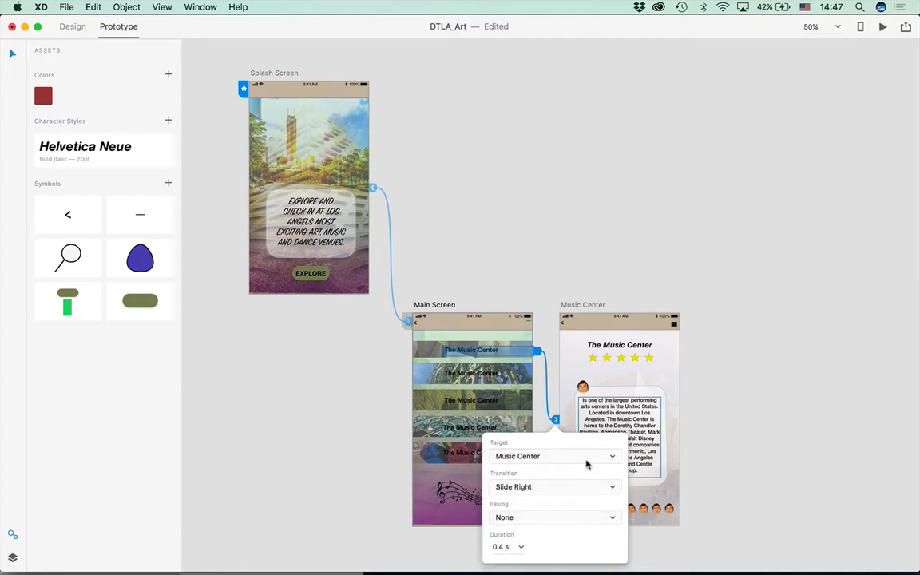
left_click(702, 402)
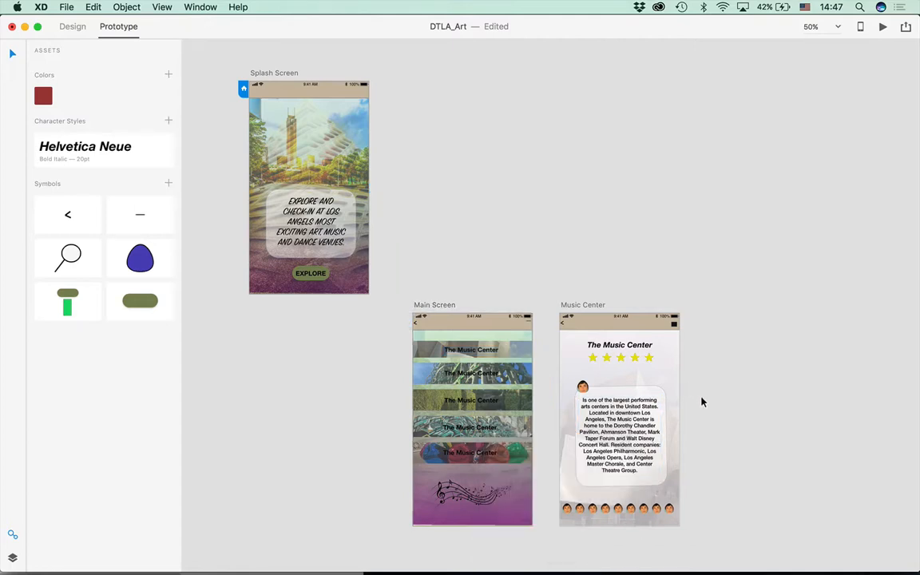
Link The Music Center title on the Music Center artboard back to the Main Screen with a Slide Left transition
left_click(602, 349)
left_click_drag(672, 345, 508, 352)
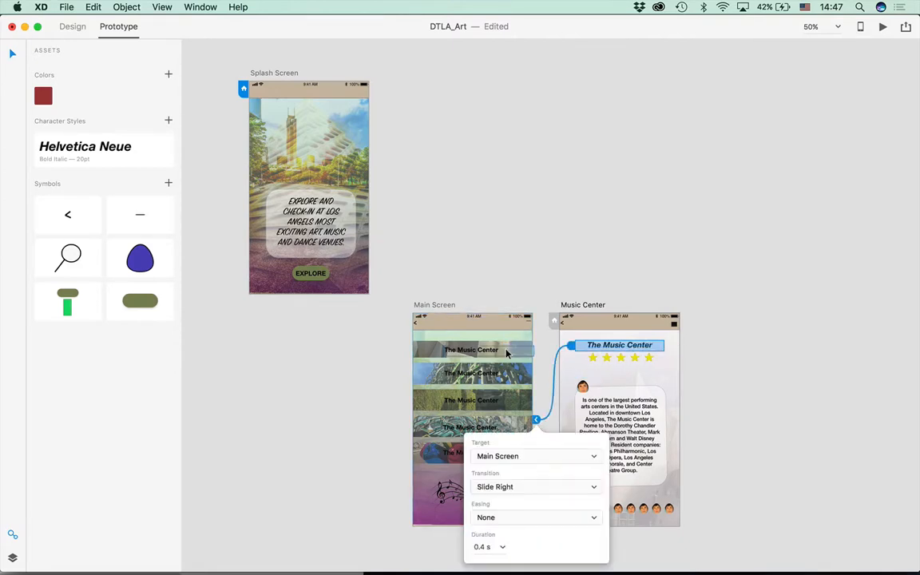
left_click(538, 494)
left_click(512, 477)
Link the black square in the Music Center artboard's header to the Splash Screen with a Push Up transition
left_click(674, 326)
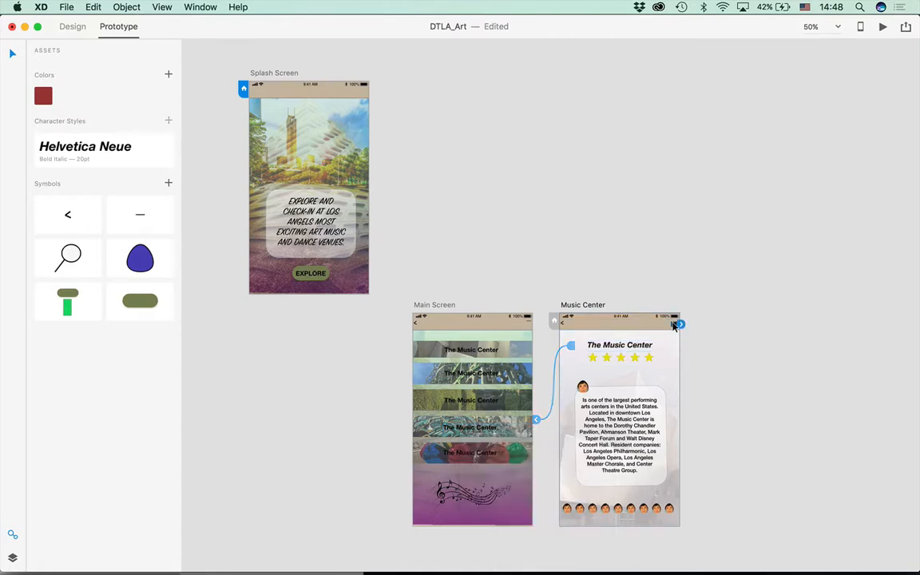
left_click_drag(675, 326, 333, 112)
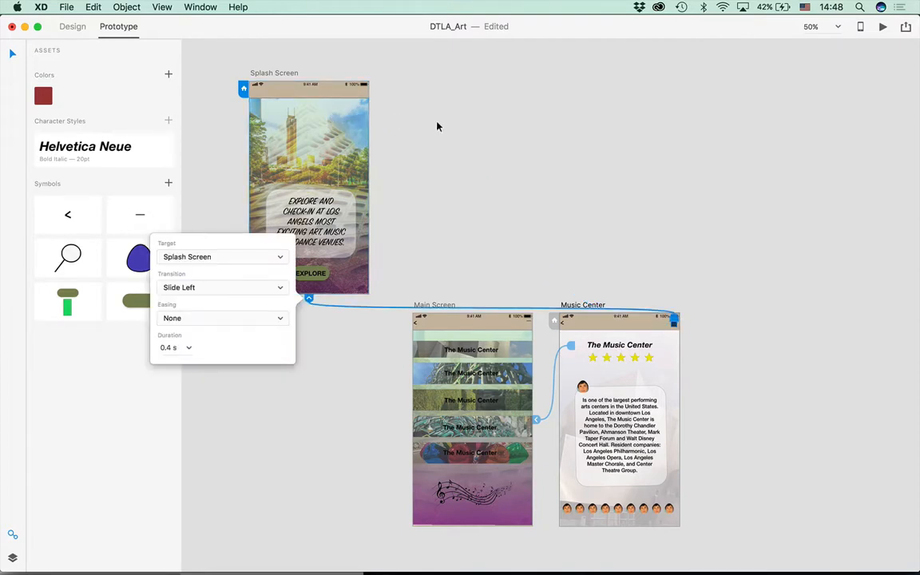
left_click(195, 288)
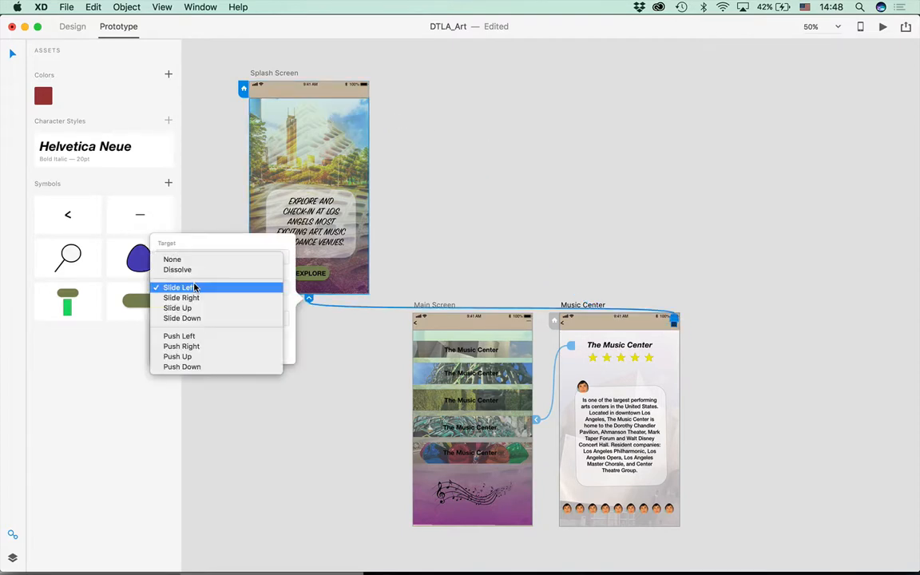
left_click(192, 357)
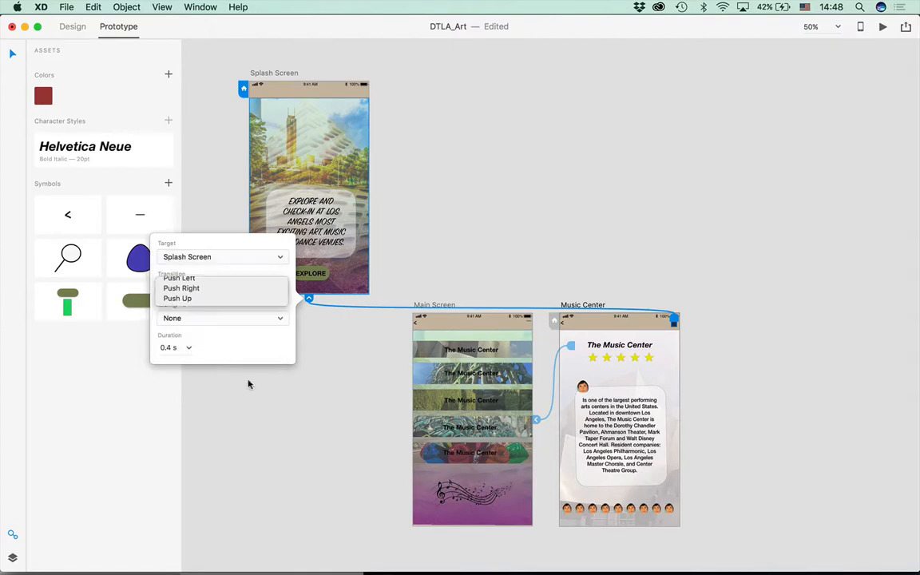
left_click(312, 469)
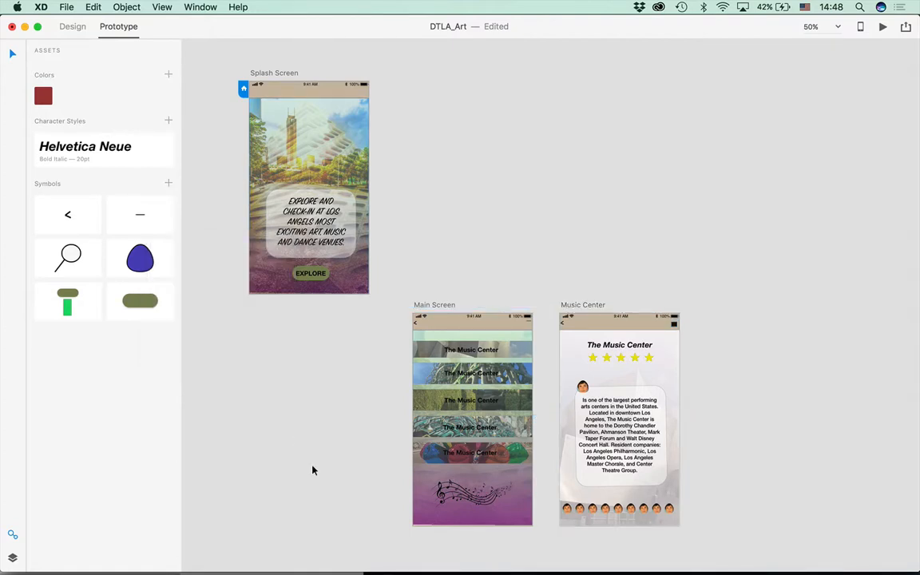
Select everything on the three artboards to review all prototype links together, and clear the selection
left_click(319, 286)
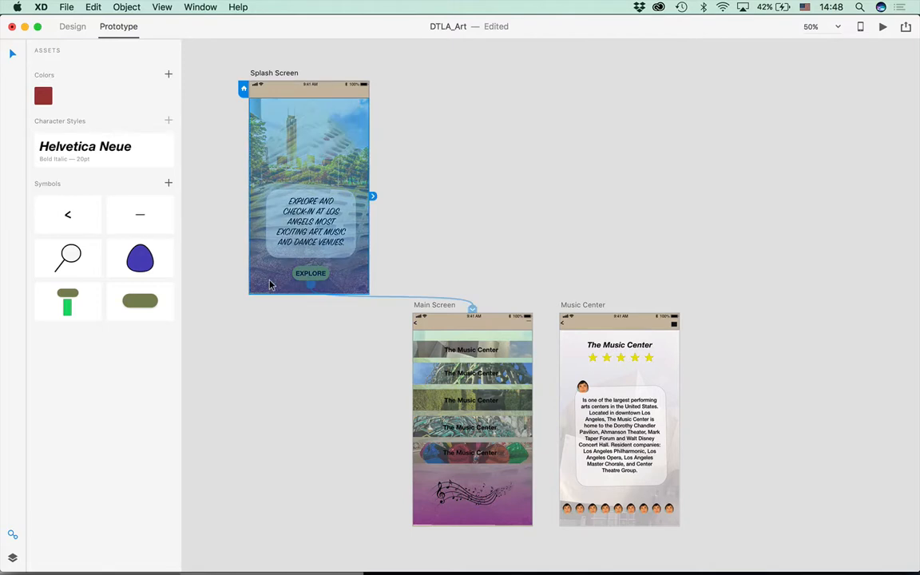
key("super+a")
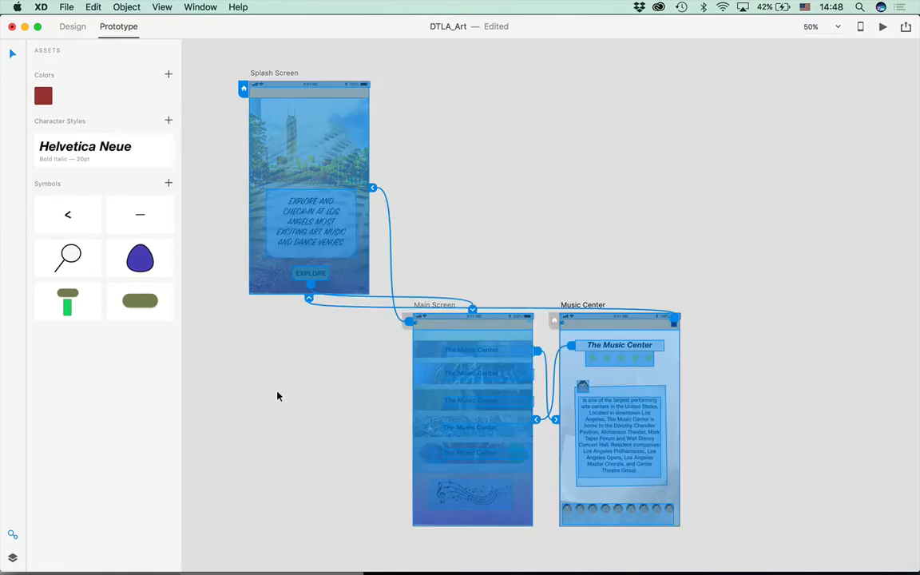
left_click(463, 227)
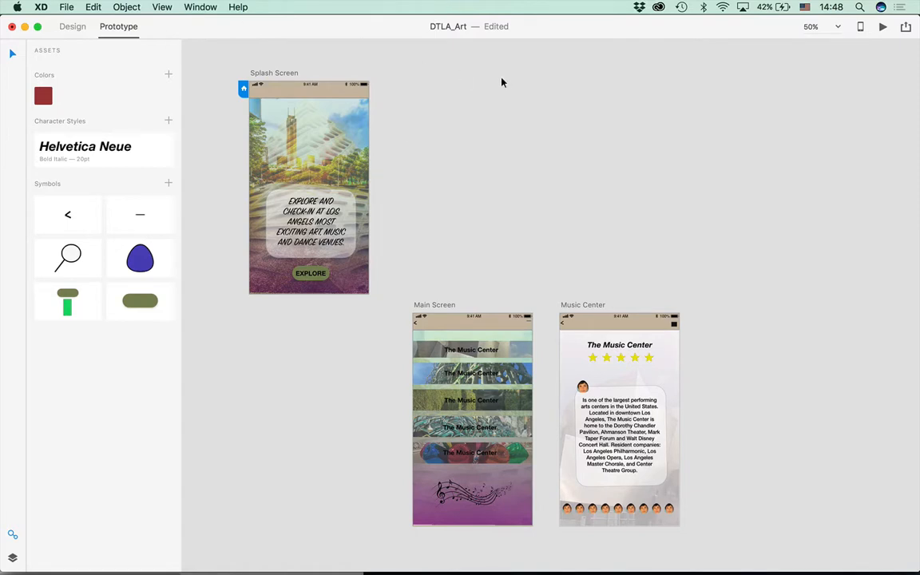
Check the device preview options, and open the desktop preview with its window placed over the artboards
left_click(860, 28)
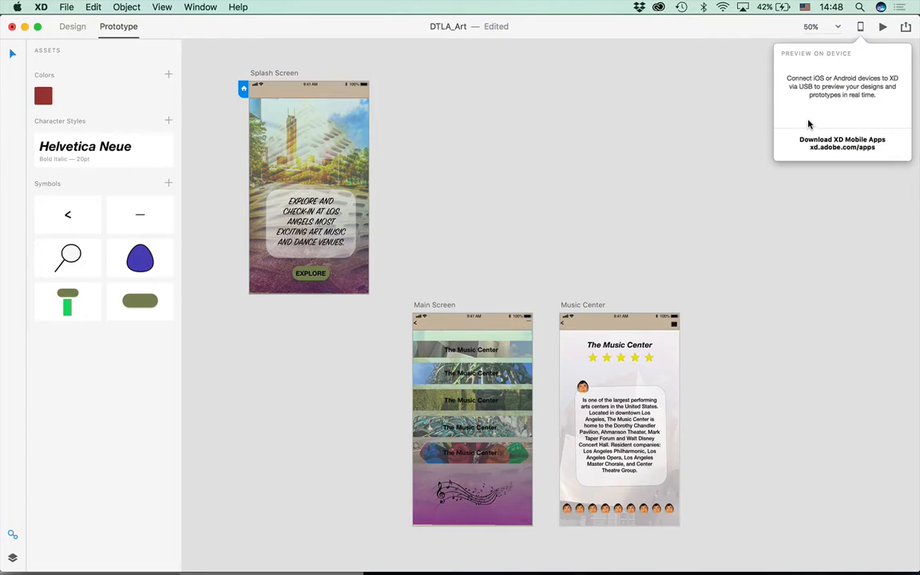
left_click(881, 27)
left_click_drag(171, 120, 612, 59)
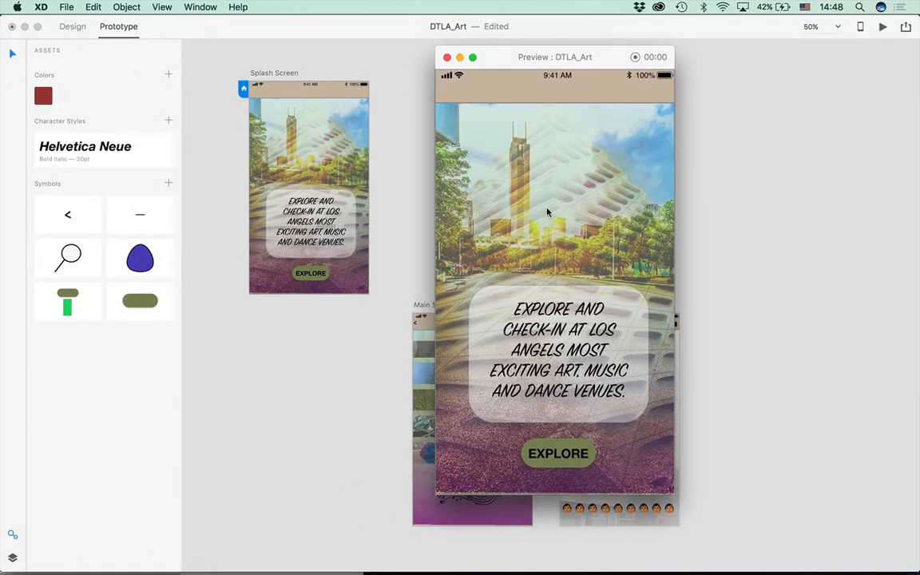
Test the Explore button, the Main Screen's back arrow, the first The Music Center row and the Music Center title link in the preview
left_click(559, 454)
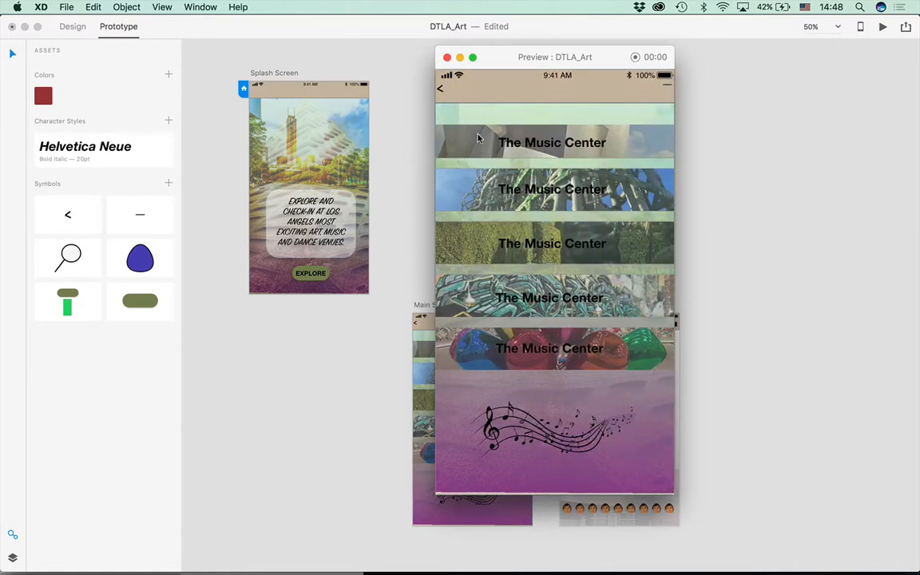
left_click(440, 90)
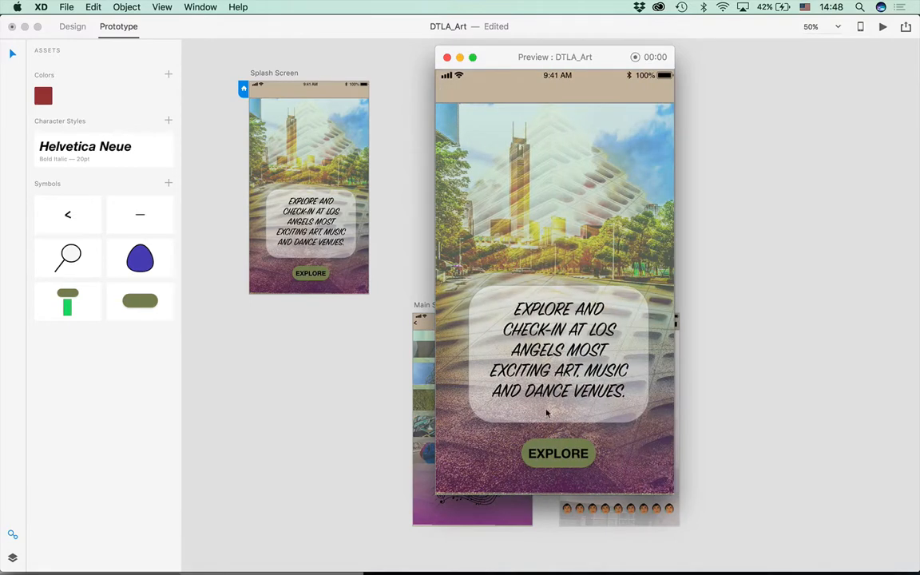
left_click(544, 458)
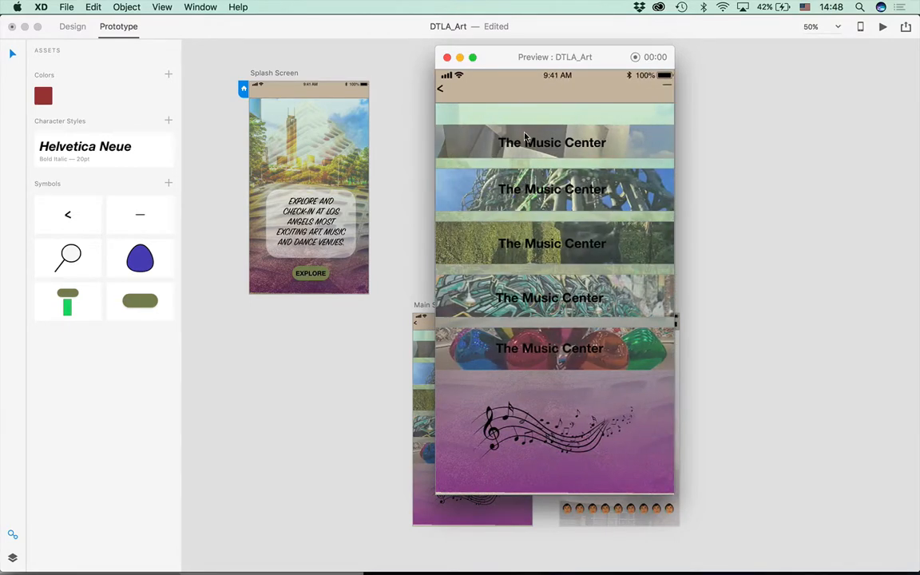
left_click(526, 143)
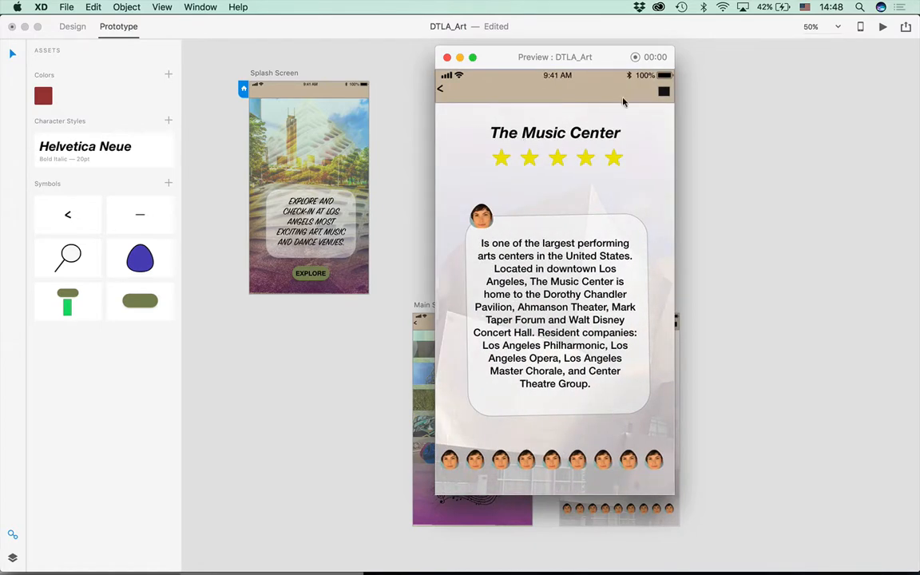
left_click(561, 134)
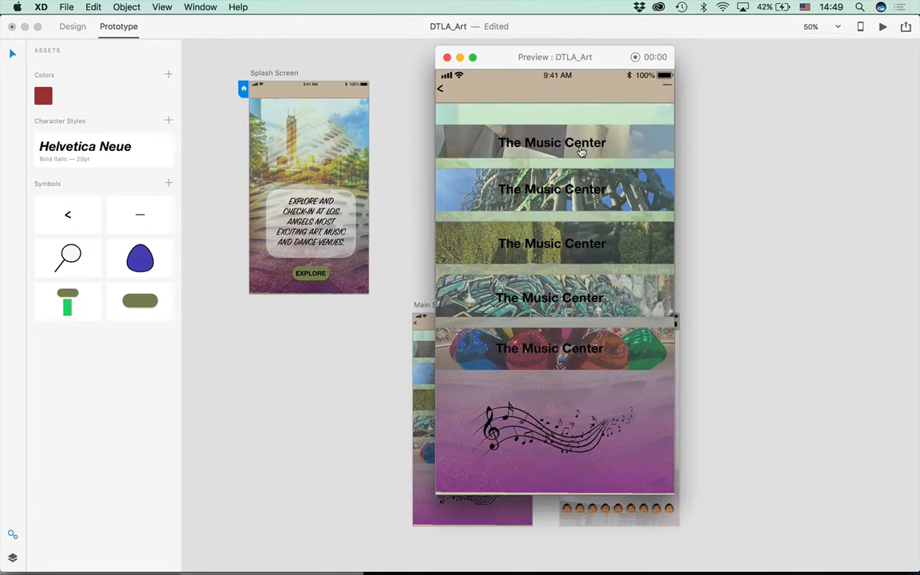
Test the header square's link from the Music Center screen to the Splash Screen, and return to the Main Screen through Explore
left_click(581, 150)
left_click(664, 93)
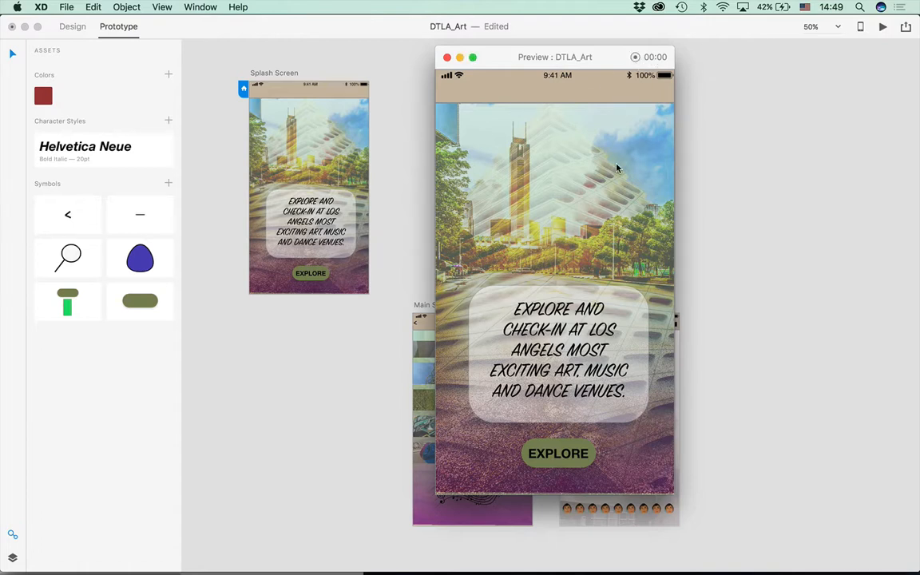
left_click(561, 456)
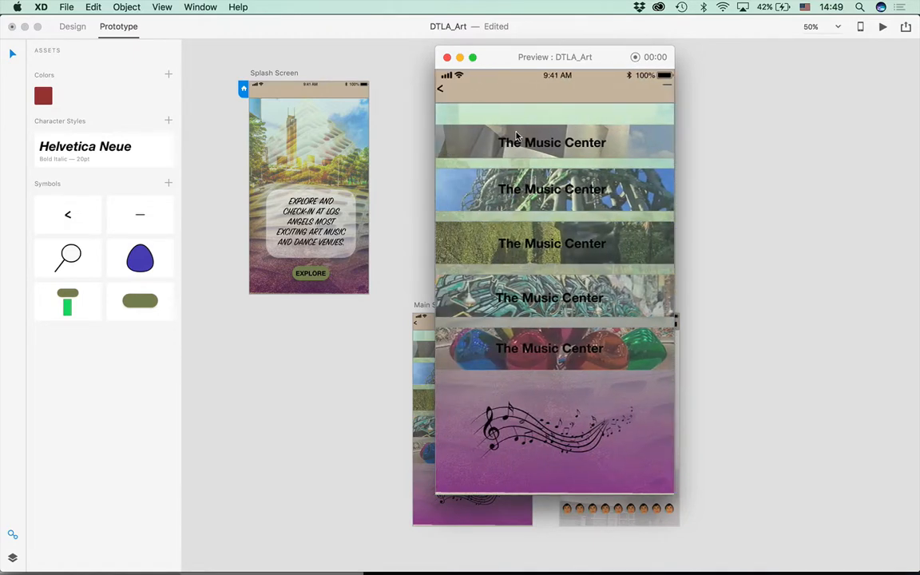
Test the first The Music Center row, the title link and the header square in the preview, and return to the Main Screen through Explore
left_click(521, 144)
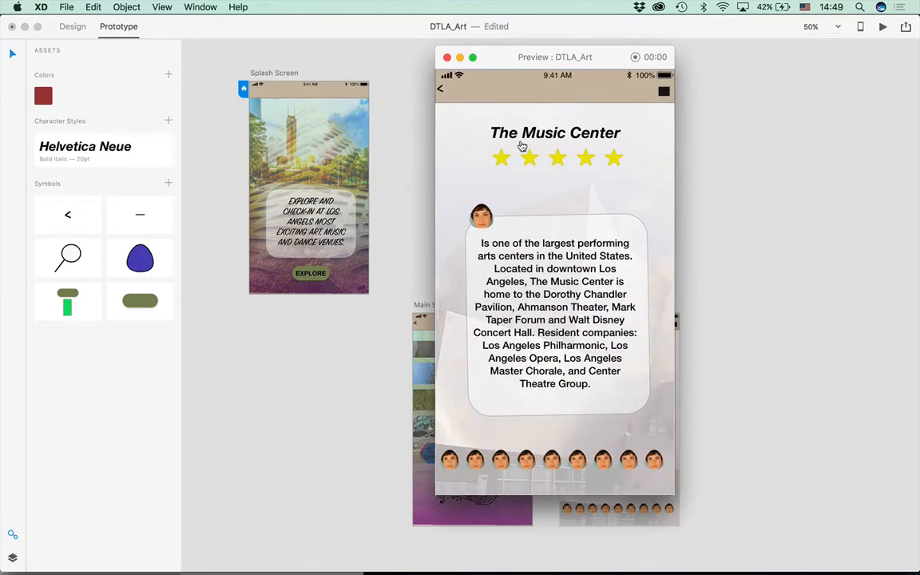
left_click(514, 137)
left_click(514, 141)
left_click(663, 92)
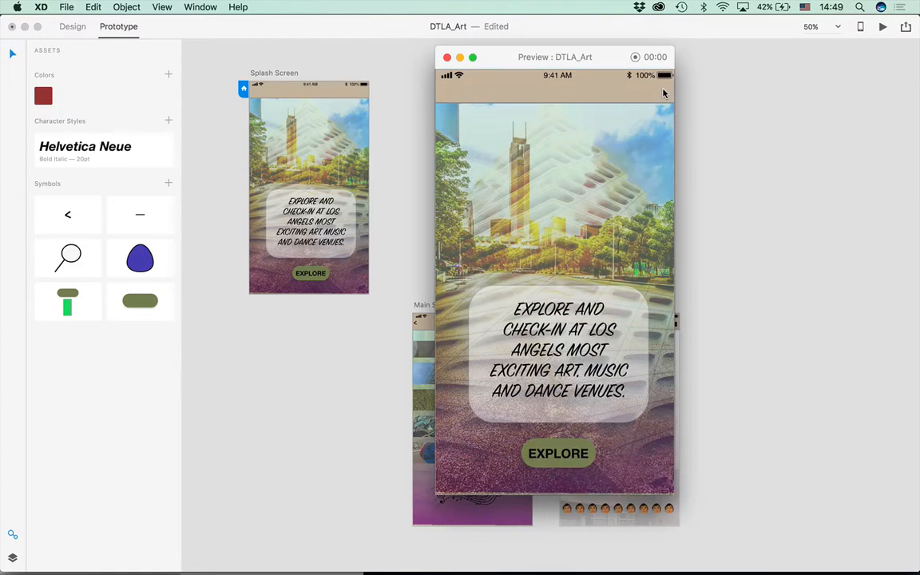
left_click(563, 454)
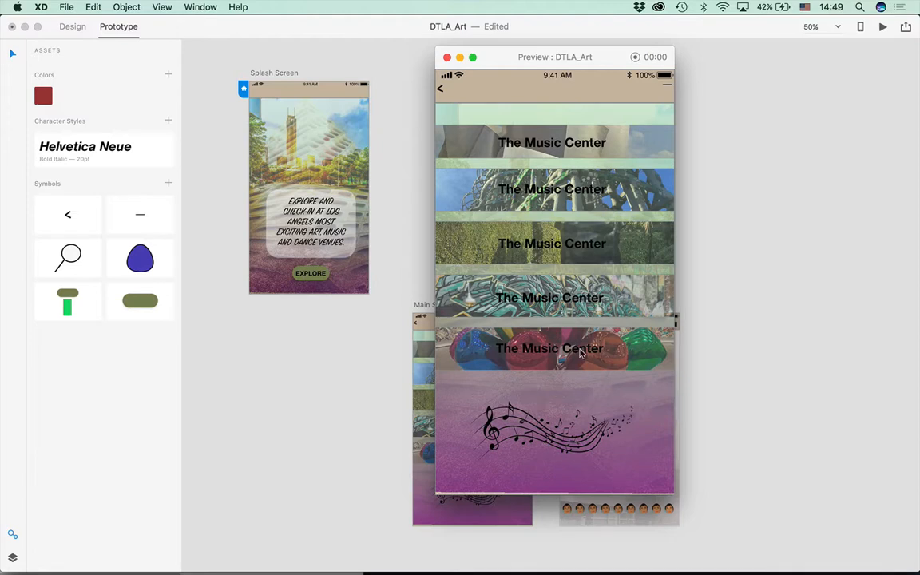
Record a preview walkthrough of the back arrow, Explore, Music Center and header square links, and save it to the Desktop as DTLA_Art.mp4
left_click(635, 57)
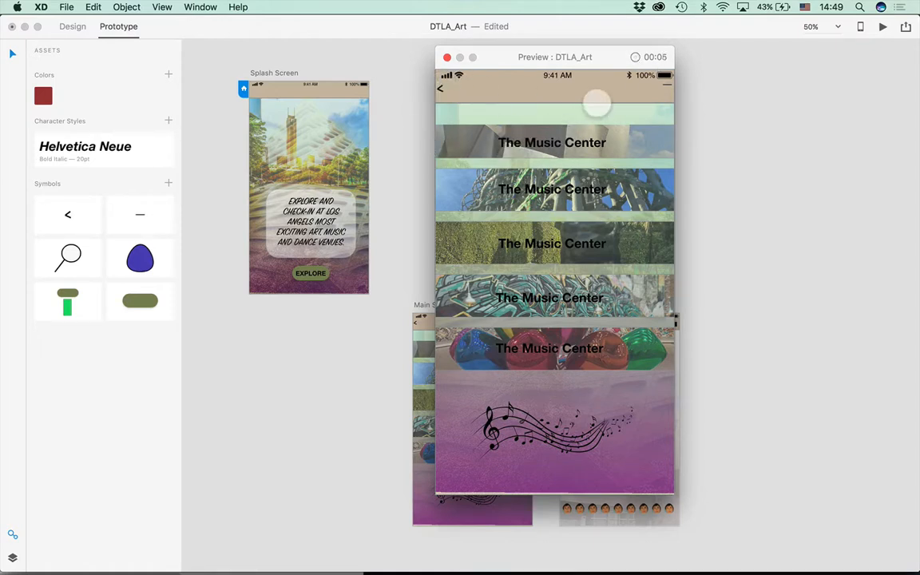
left_click(439, 89)
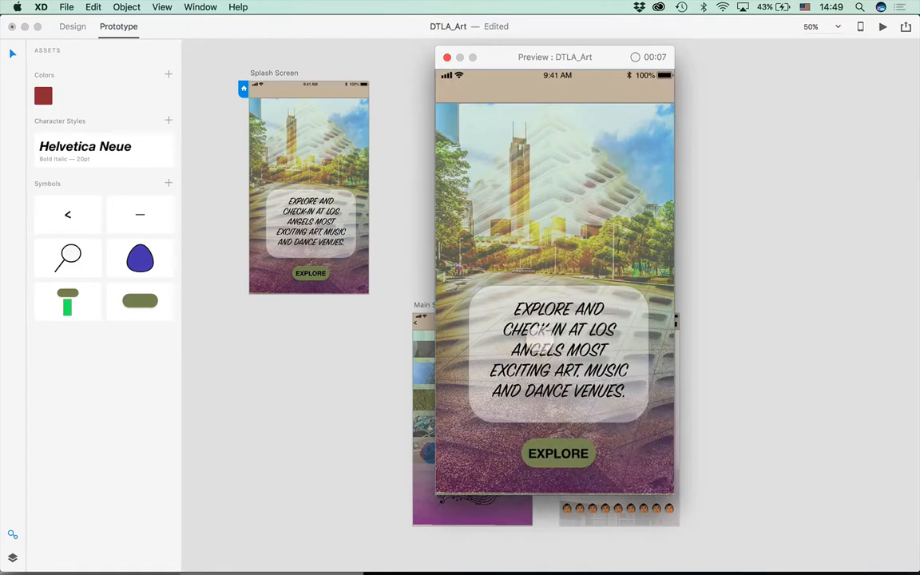
left_click(554, 458)
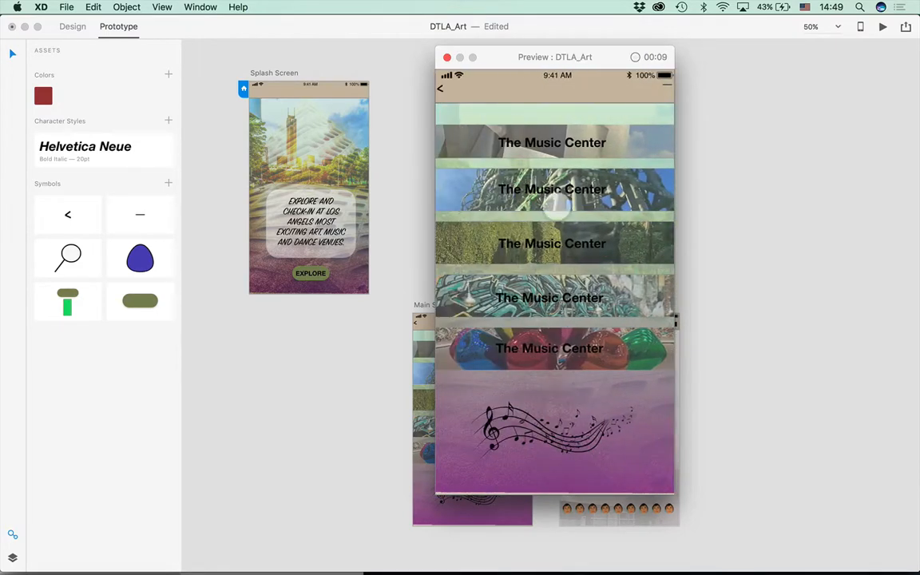
left_click(545, 142)
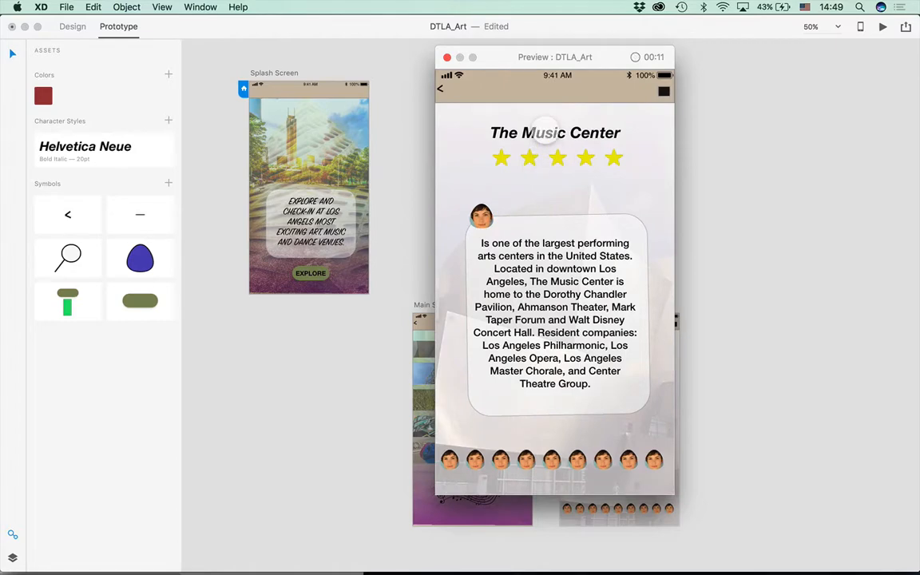
left_click(547, 143)
left_click(548, 142)
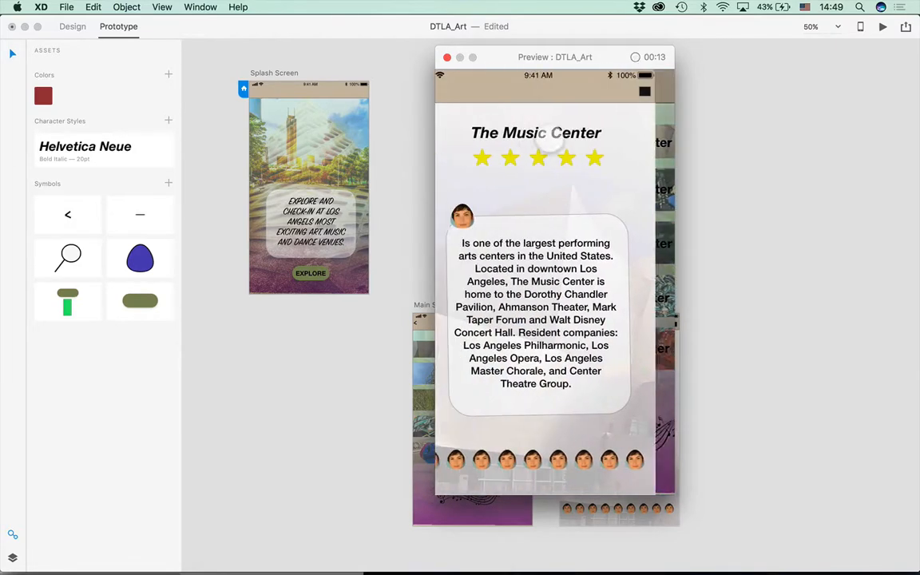
left_click(663, 94)
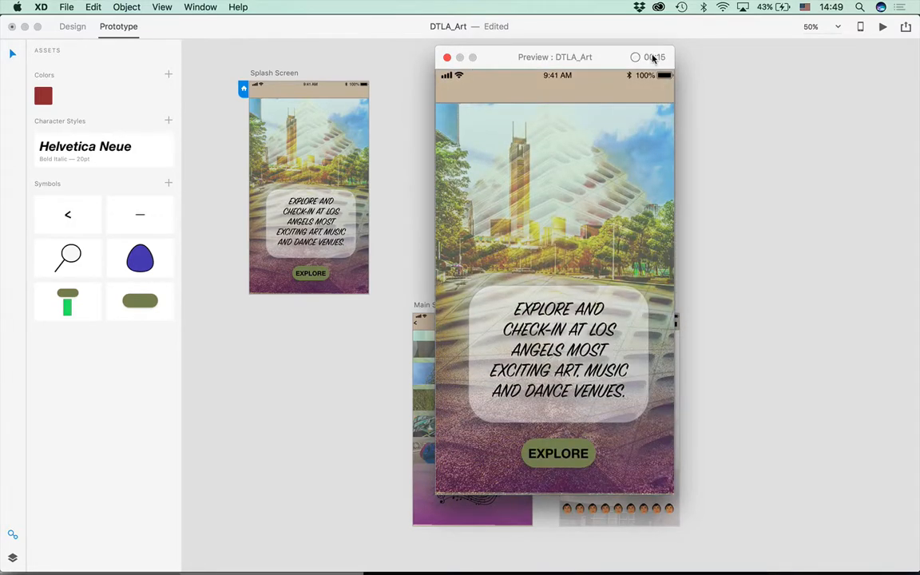
left_click(651, 57)
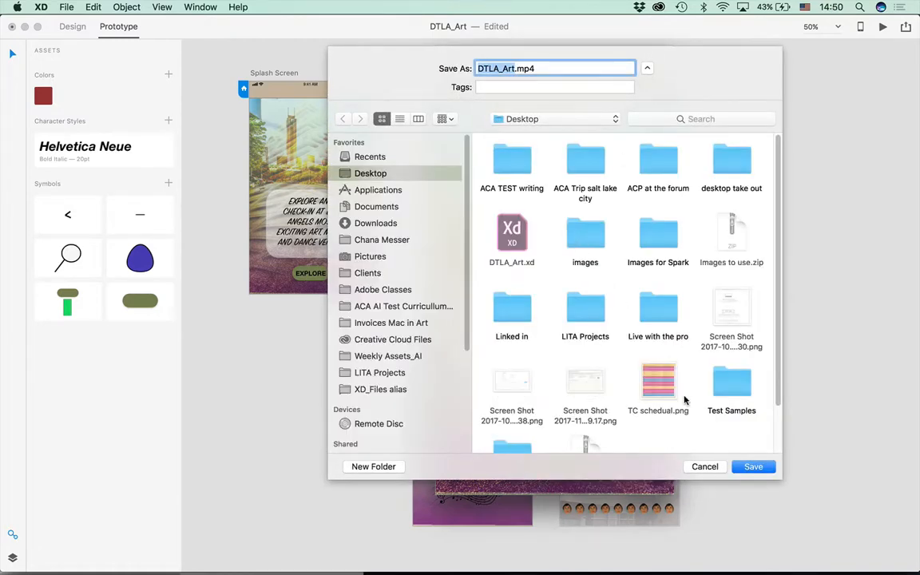
left_click(741, 470)
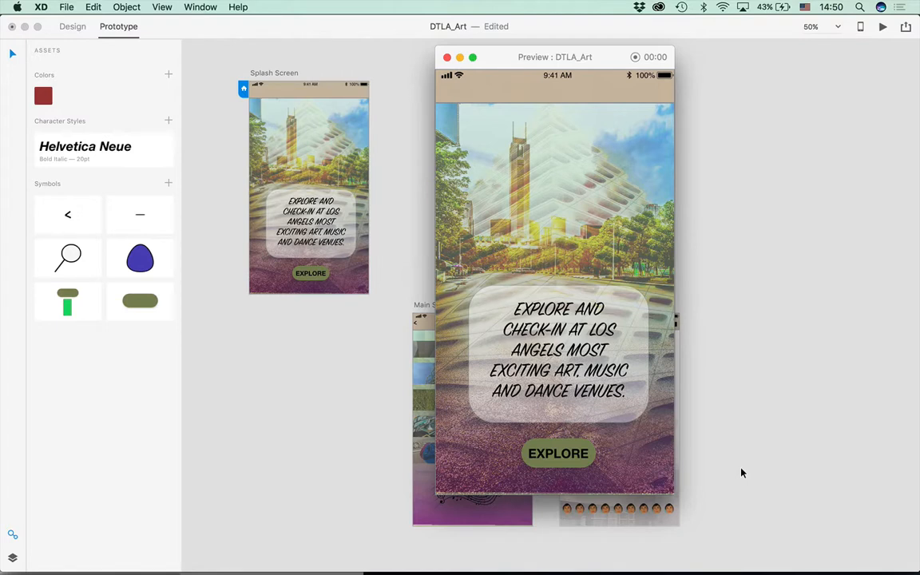
Publish the DTLA_Art prototype as a public link with comments allowed, and open the link in the browser
left_click(906, 29)
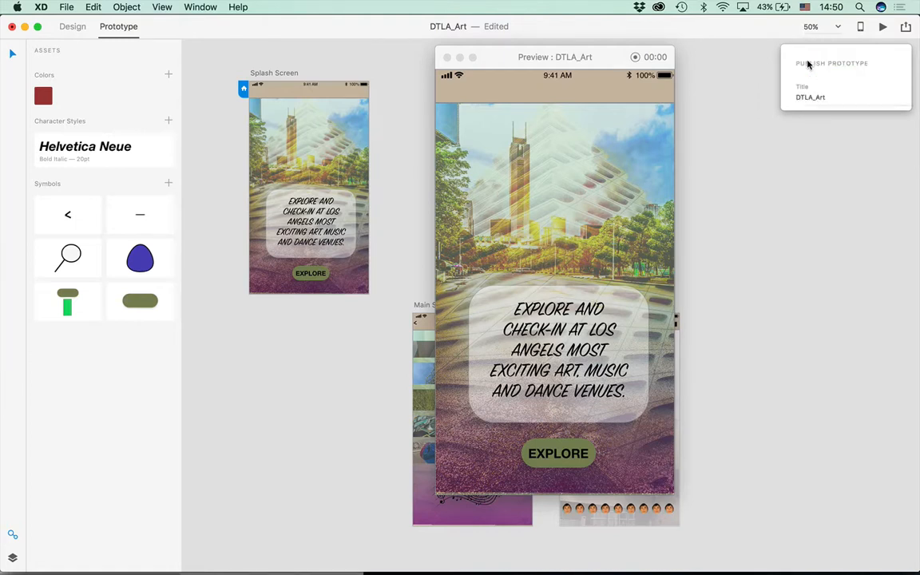
left_click(809, 62)
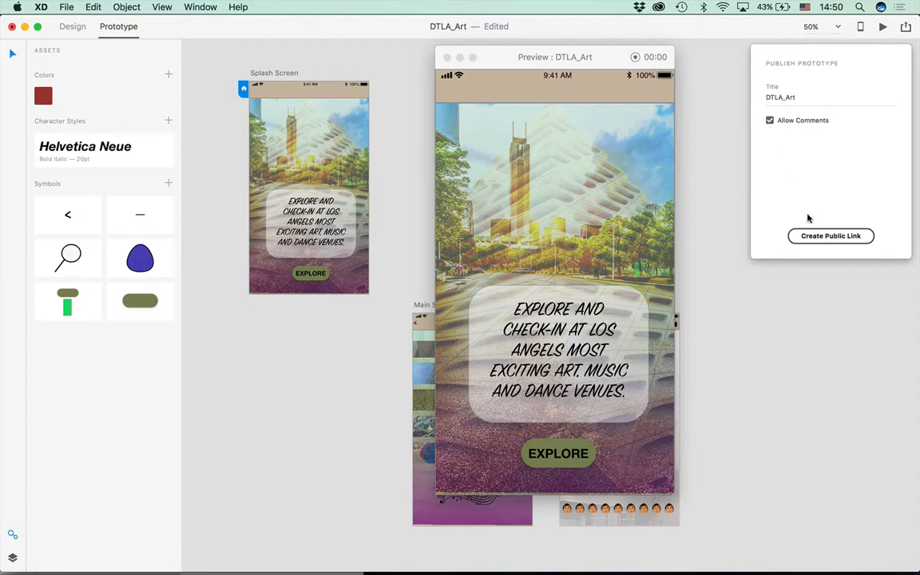
left_click(818, 237)
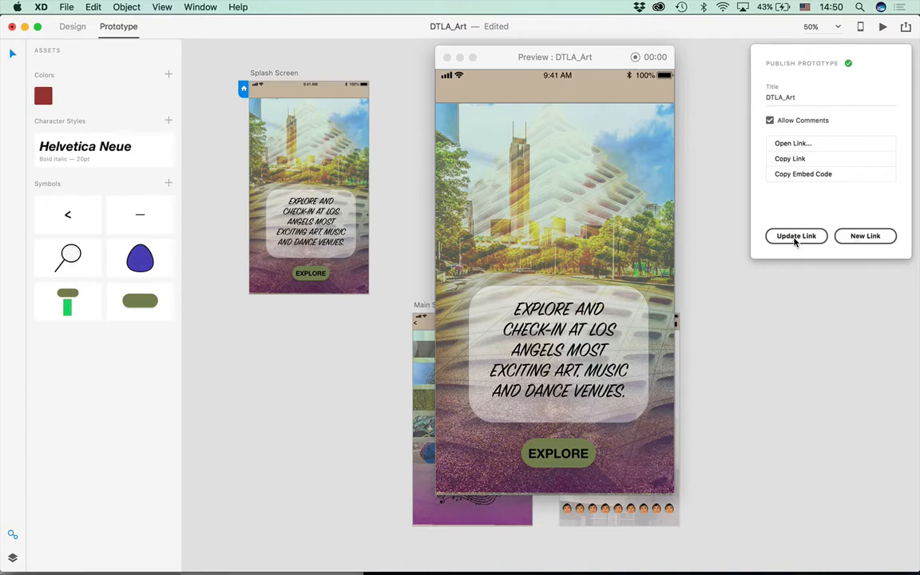
left_click(783, 144)
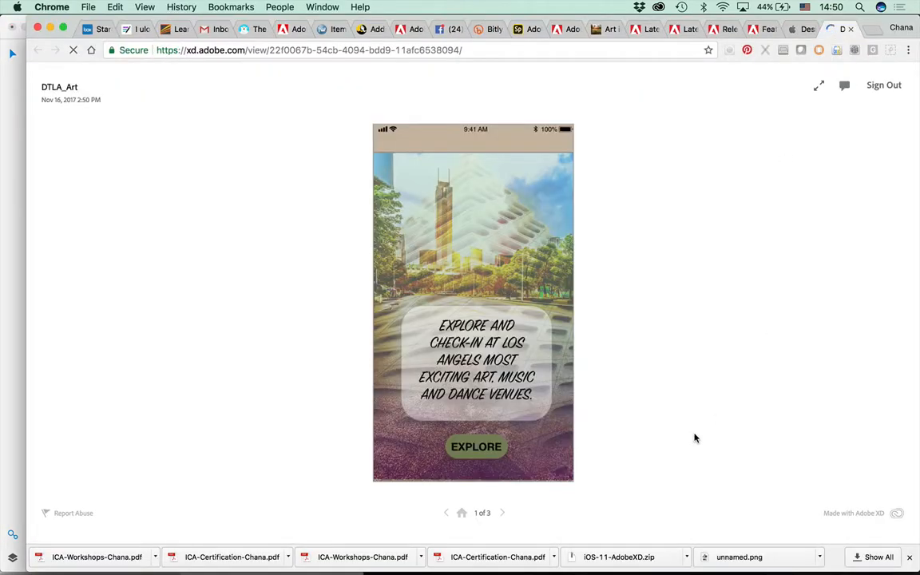
Test the published prototype's Explore, Music Center row, title and header square links in the browser, ending on the Main Screen
left_click(475, 449)
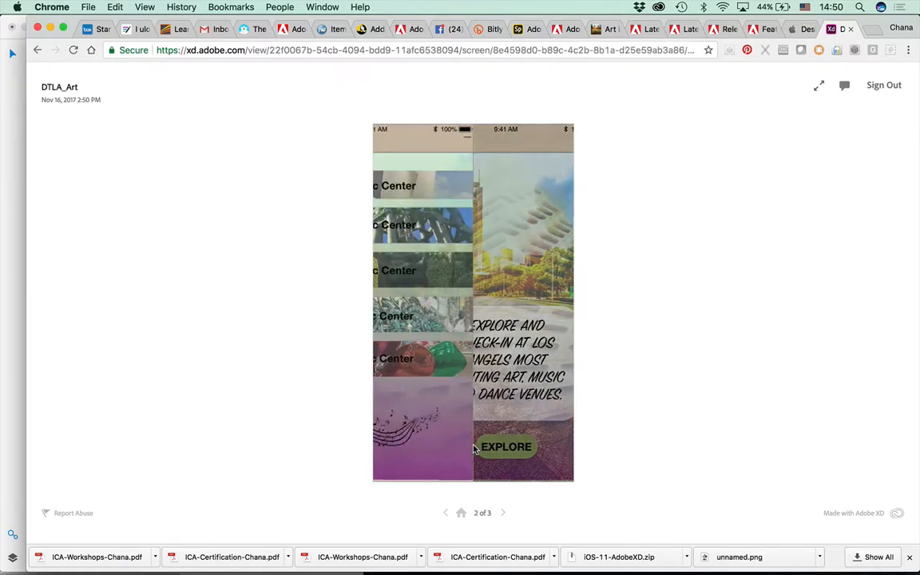
left_click(473, 194)
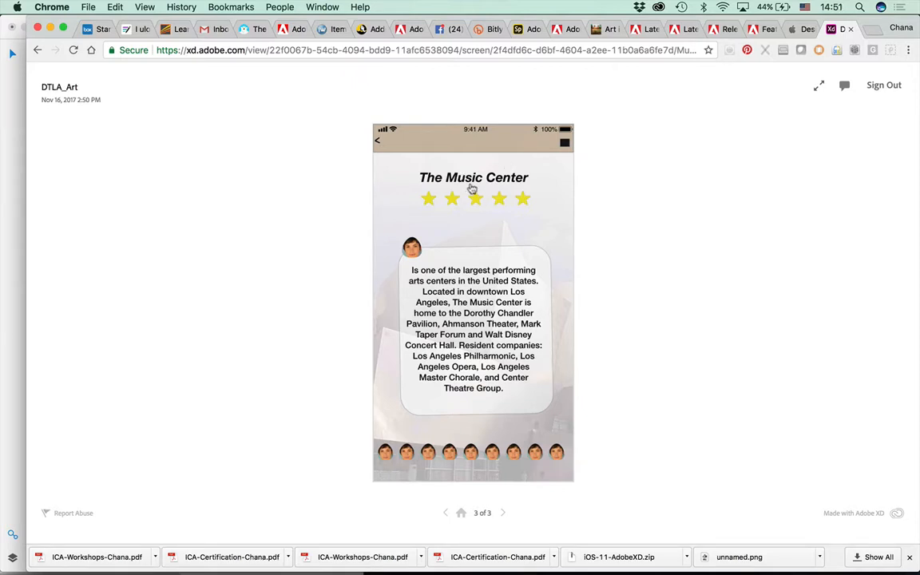
left_click(468, 182)
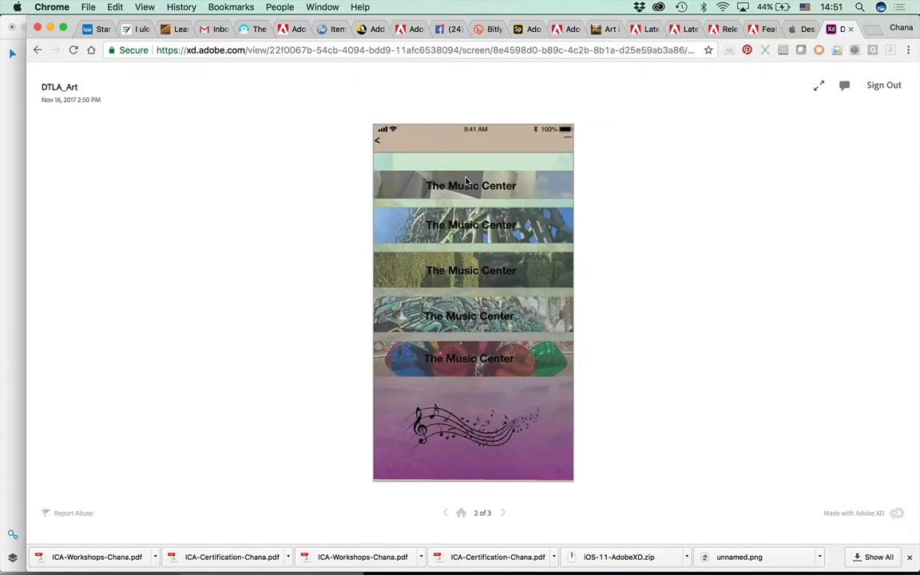
left_click(468, 190)
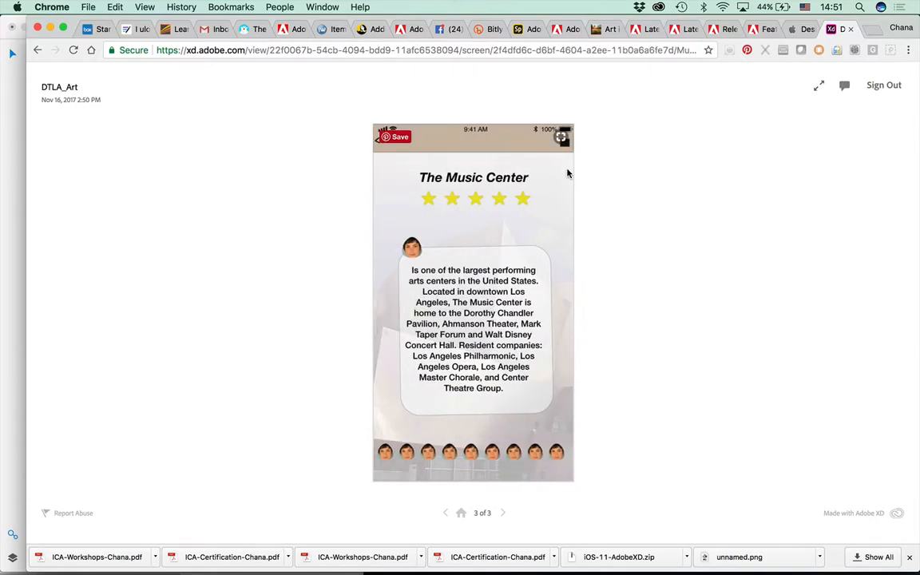
left_click(565, 144)
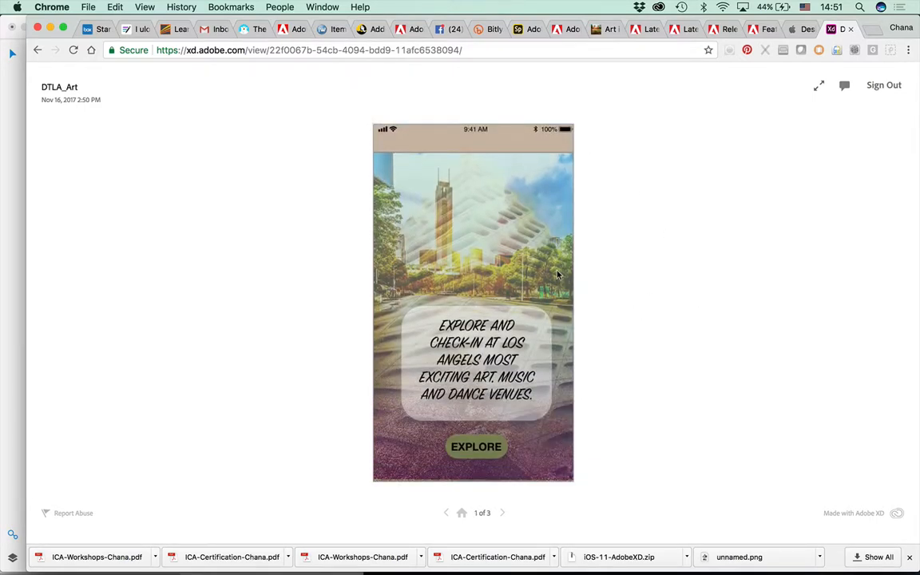
left_click(424, 404)
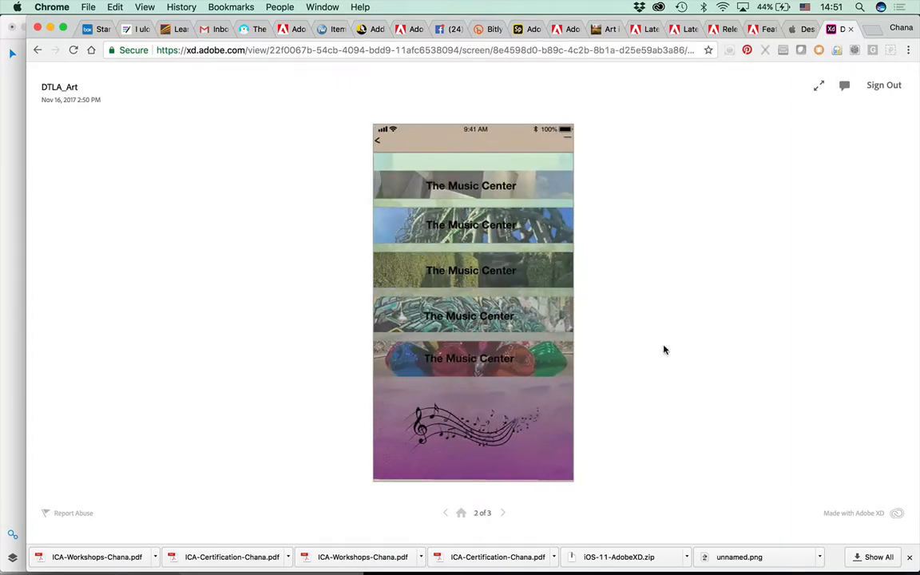
Post the comment "Do not like the transition please go back to it!" on the Main Screen artboard
left_click(844, 86)
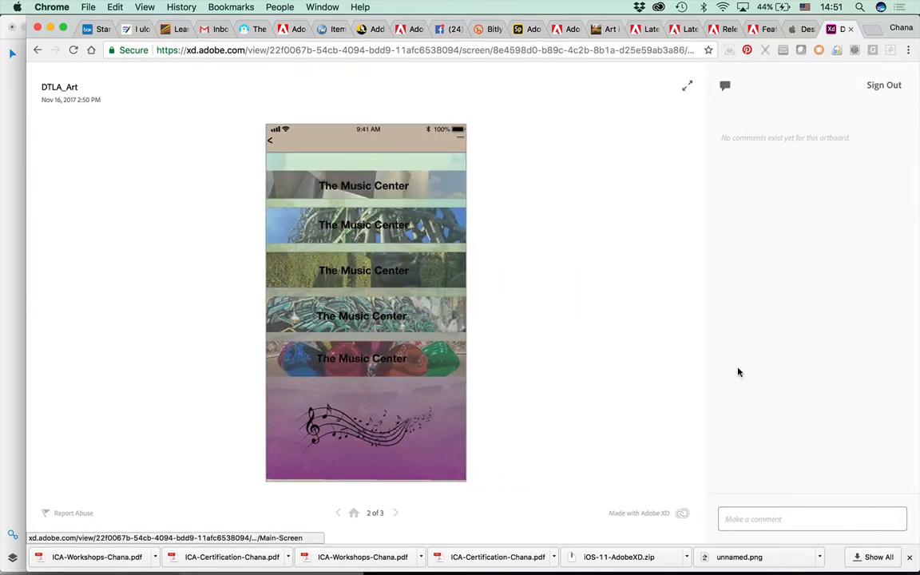
left_click(739, 524)
type("Do")
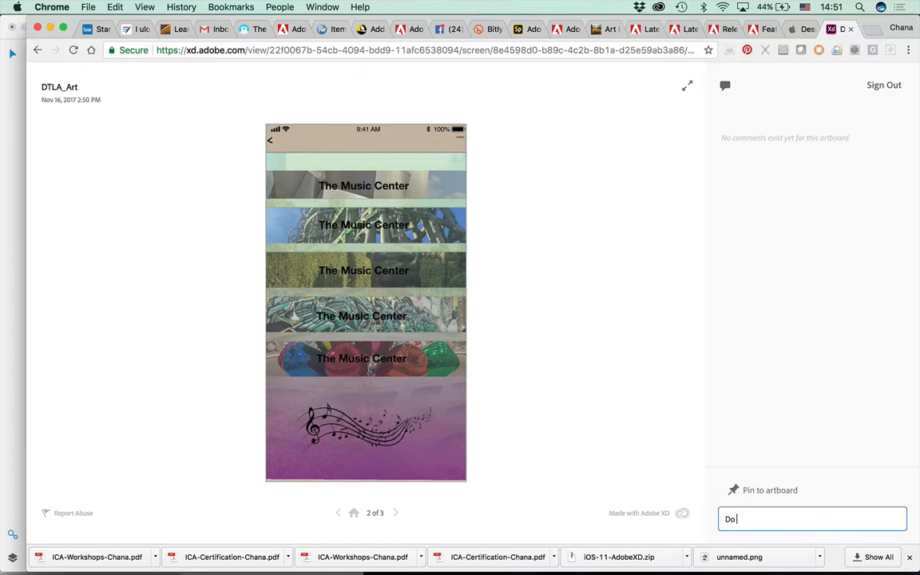
type(" not like the transition please go back to")
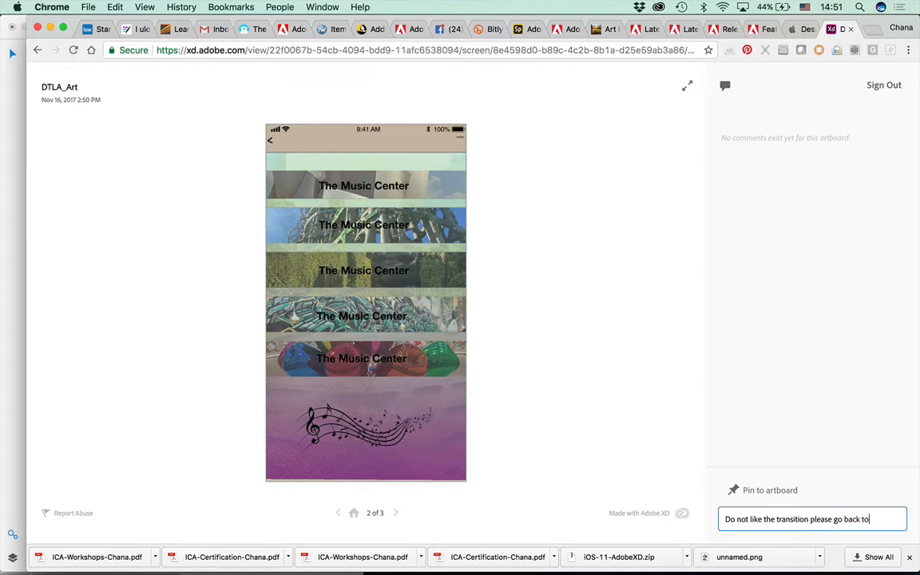
type(" it!")
key("Return")
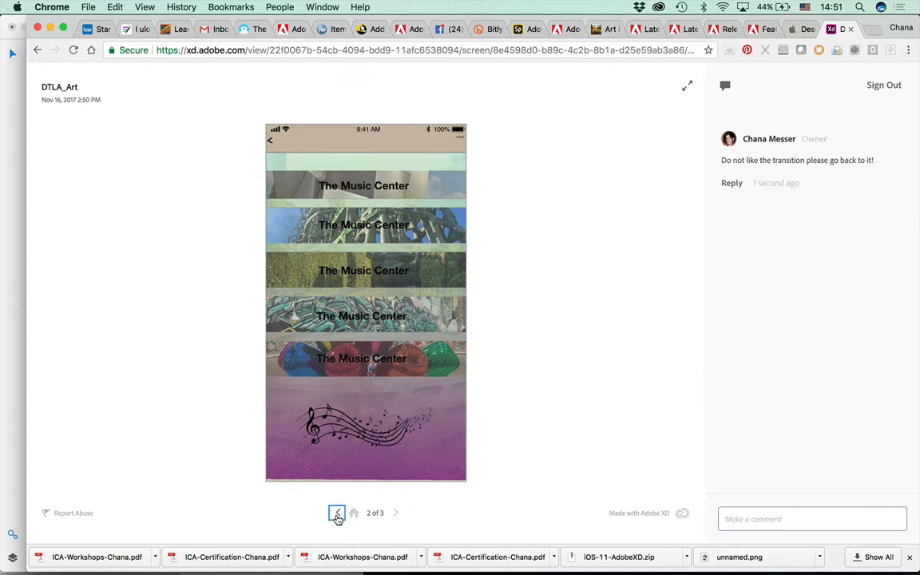
Page back to the Splash Screen and forward to The Music Center screen to check each artboard's comments
left_click(337, 514)
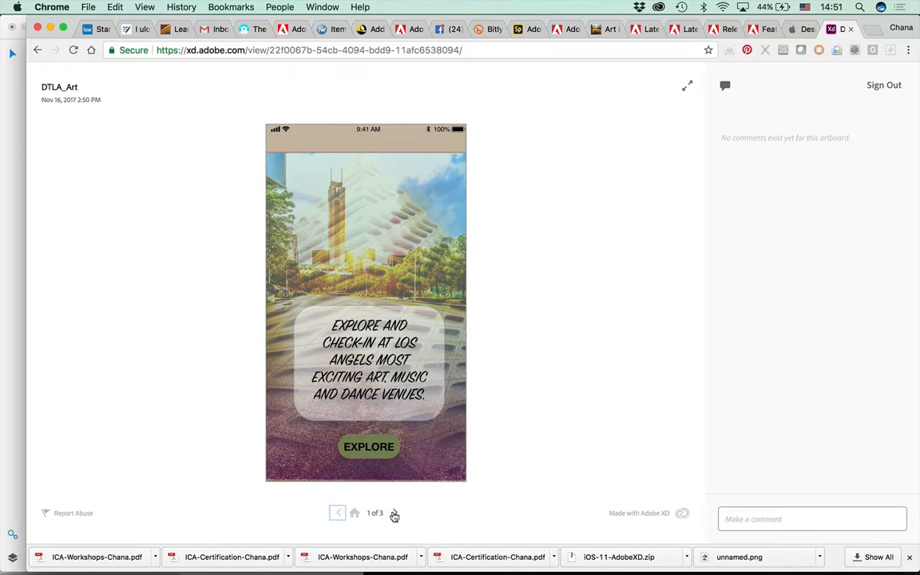
left_click(393, 513)
left_click(393, 513)
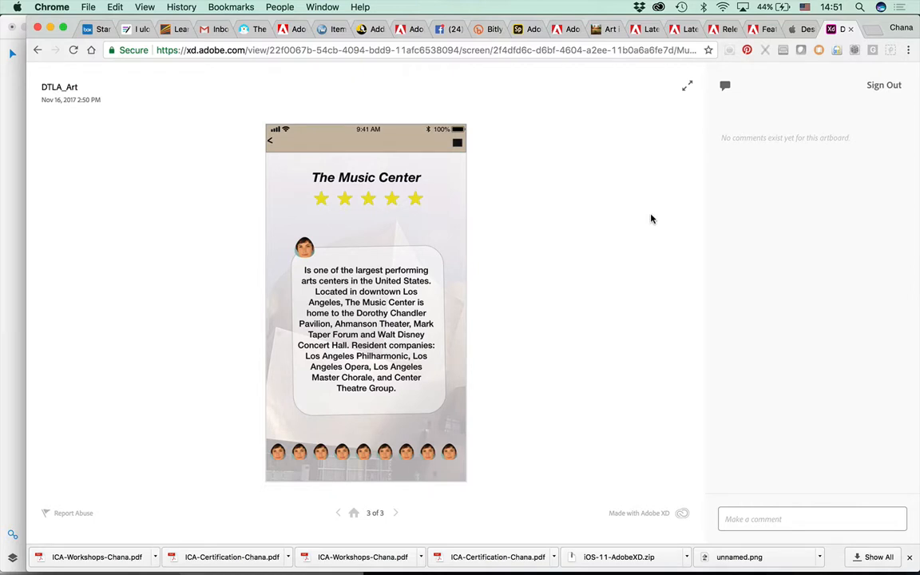
Switch back to Adobe XD, review the Publish Design Specs options for DTLA_Art, and close them without publishing
mouse_move(629, 573)
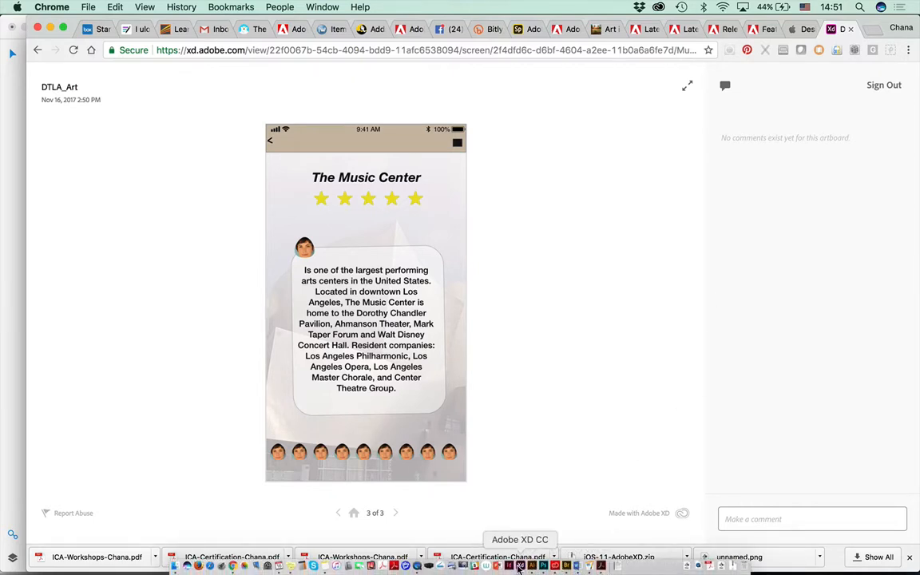
left_click(519, 570)
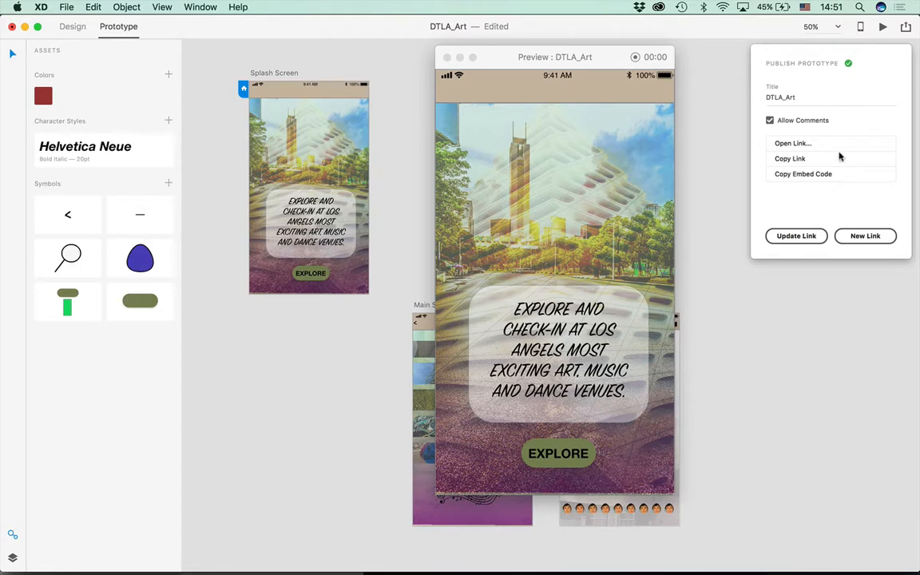
left_click(906, 28)
left_click(906, 28)
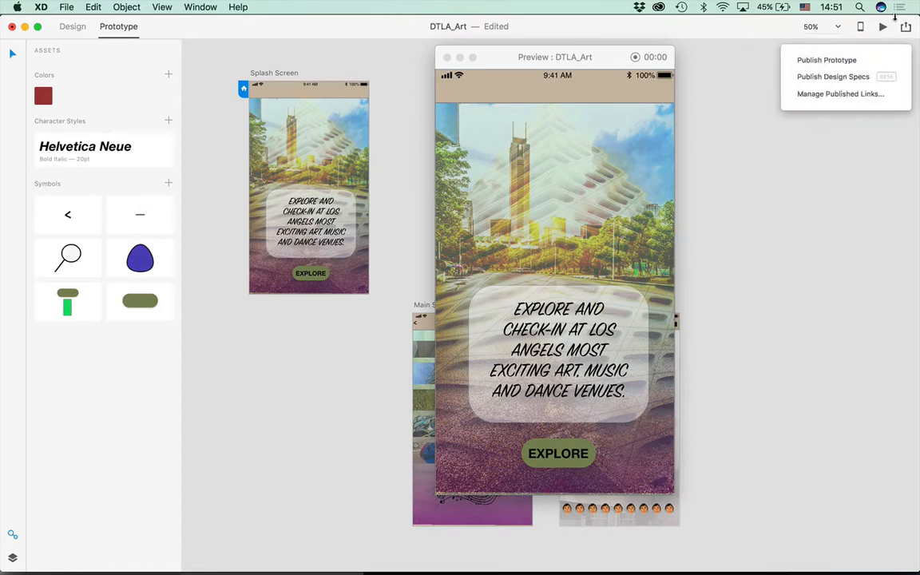
left_click(805, 78)
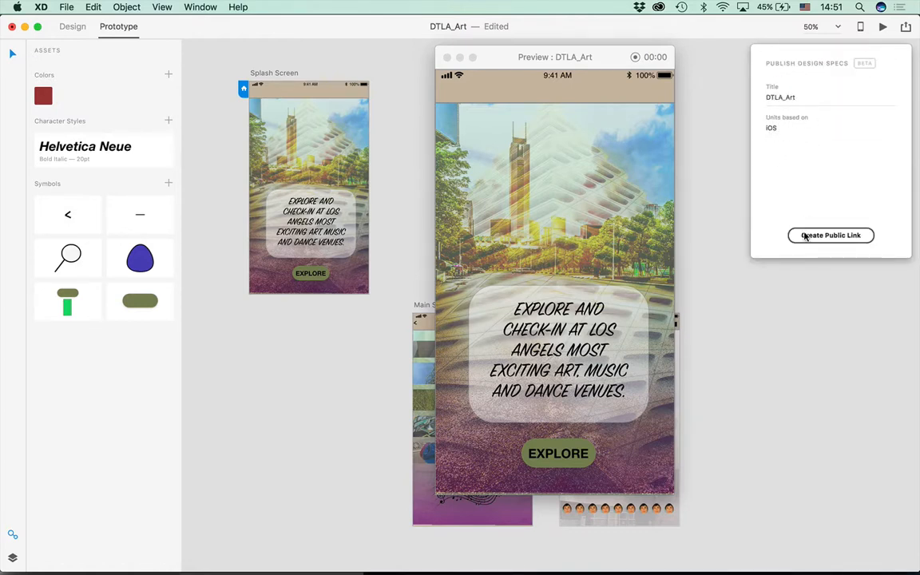
left_click(905, 29)
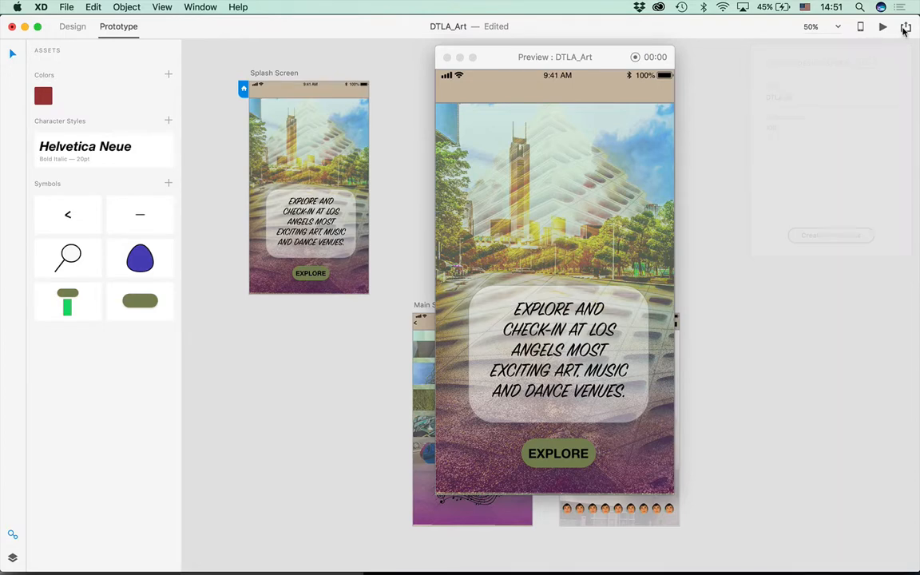
Open the web page for managing the published prototype and spec links
left_click(905, 27)
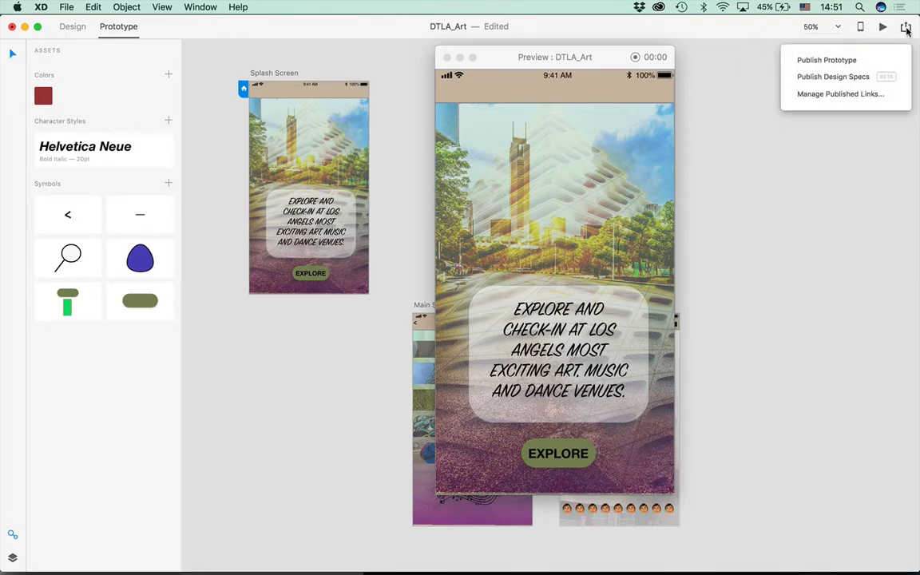
left_click(818, 95)
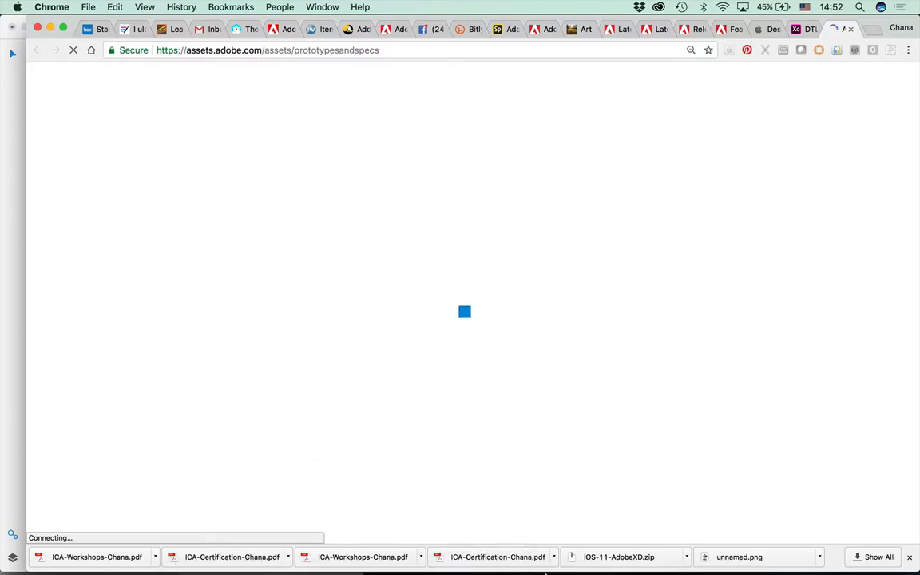
mouse_move(577, 566)
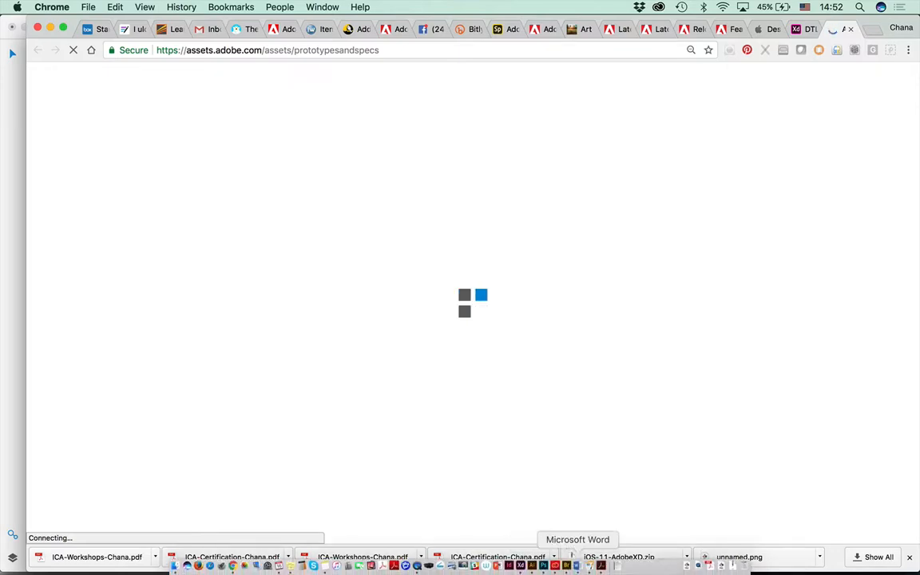
Switch back to Adobe XD, close the DTLA_Art preview window, and return to Design mode
left_click(520, 565)
left_click(321, 417)
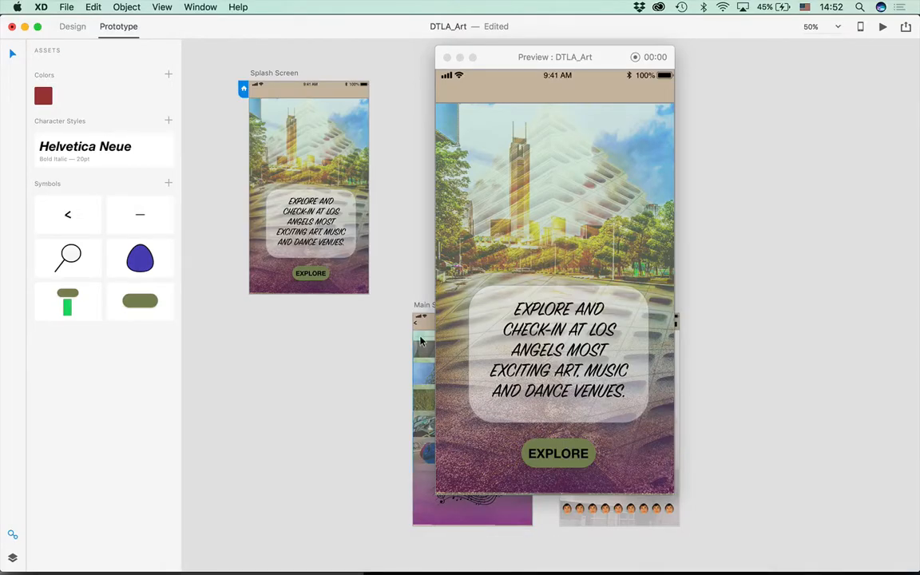
left_click(446, 58)
left_click(71, 26)
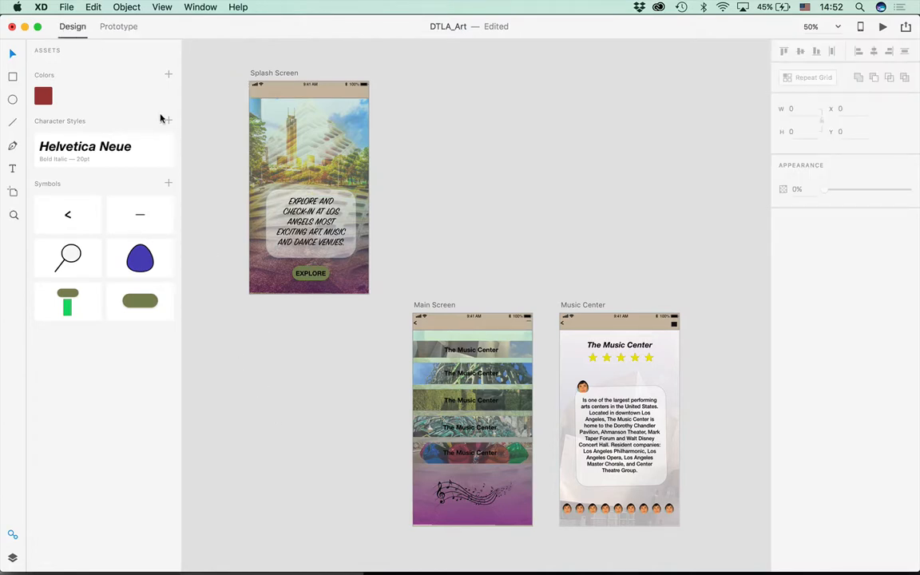
Start an export of the DTLA_Art artboards and create a Desktop folder named DTLA as the destination
left_click(68, 7)
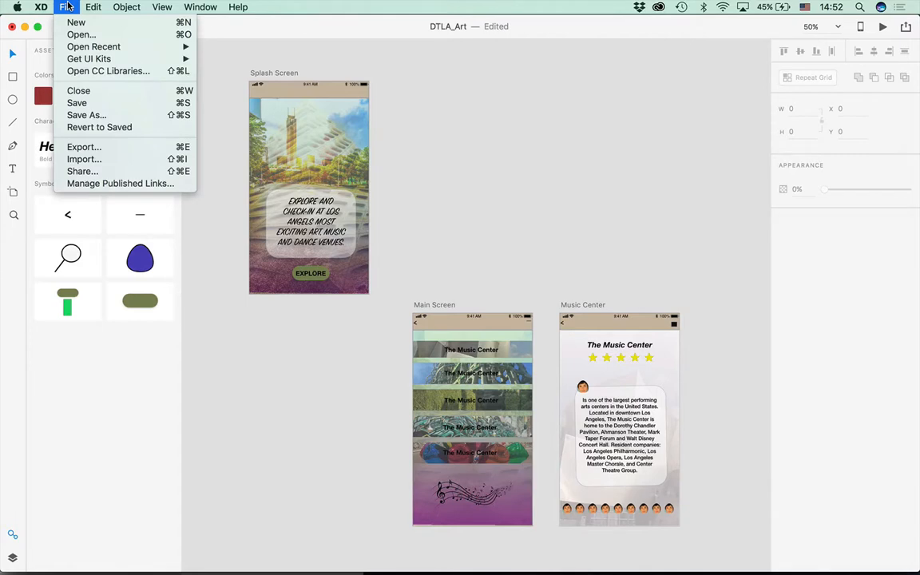
left_click(77, 147)
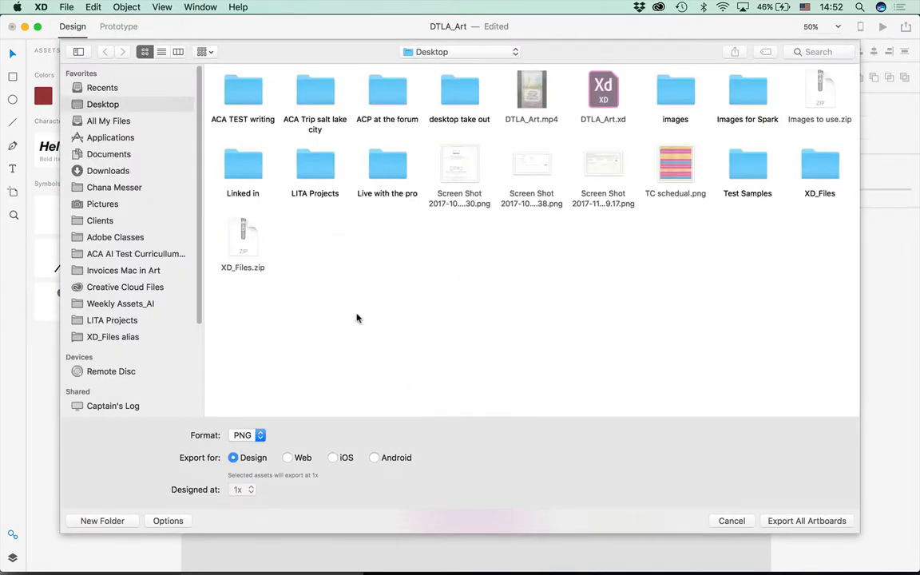
left_click(102, 520)
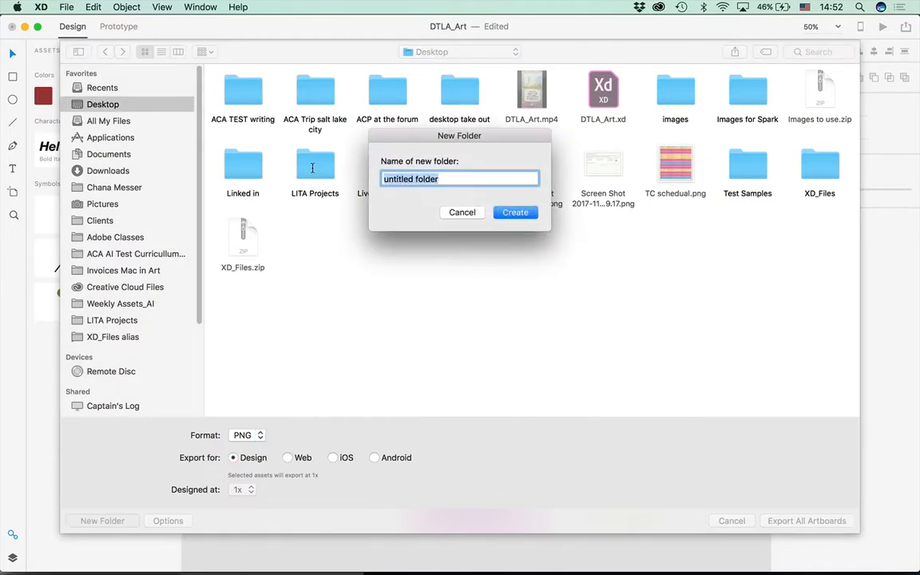
type("D")
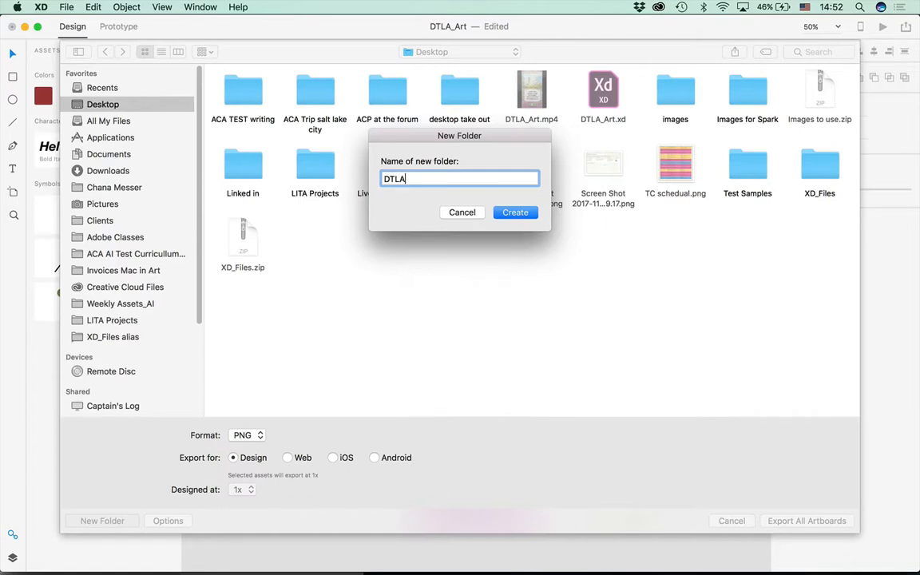
type("TLA")
left_click(519, 212)
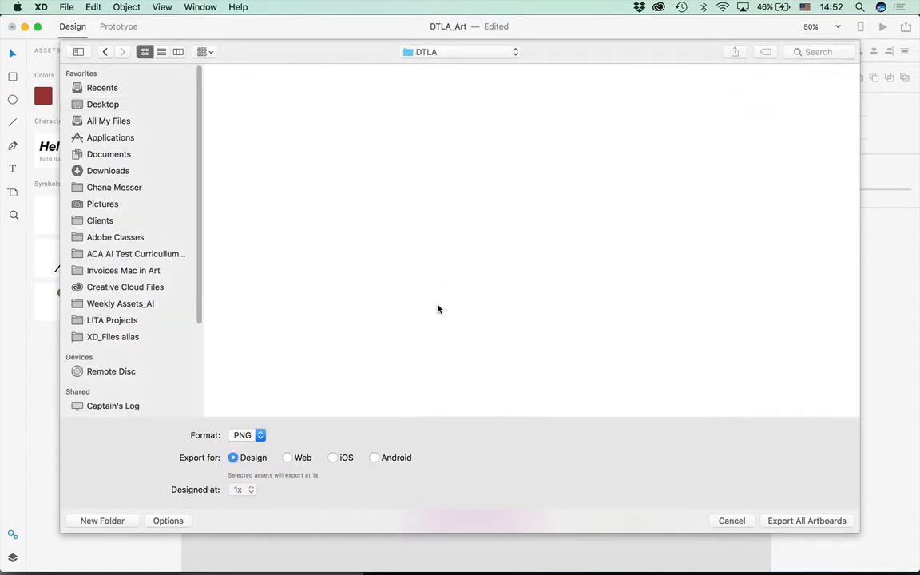
Export all artboards as PNG for iOS, designed at 1x, into the DTLA folder
left_click(333, 457)
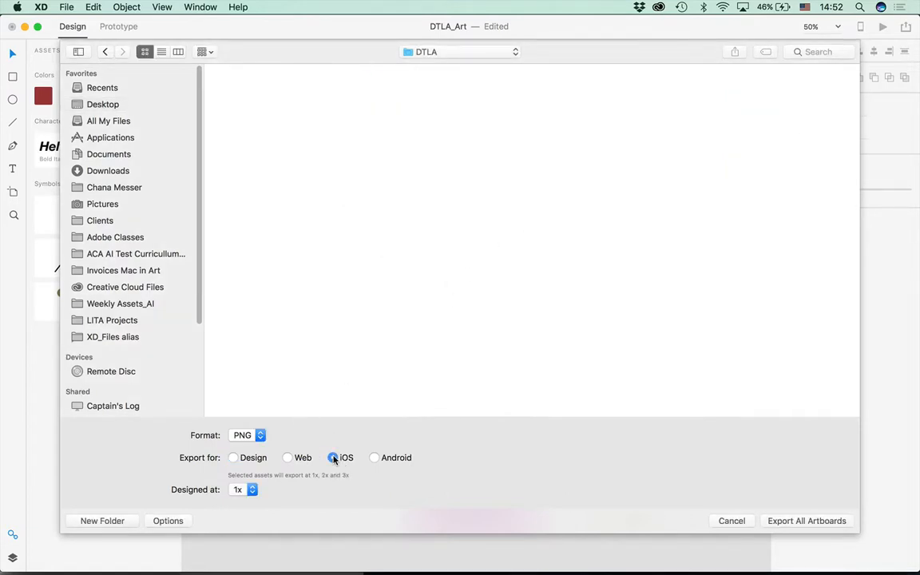
left_click(249, 490)
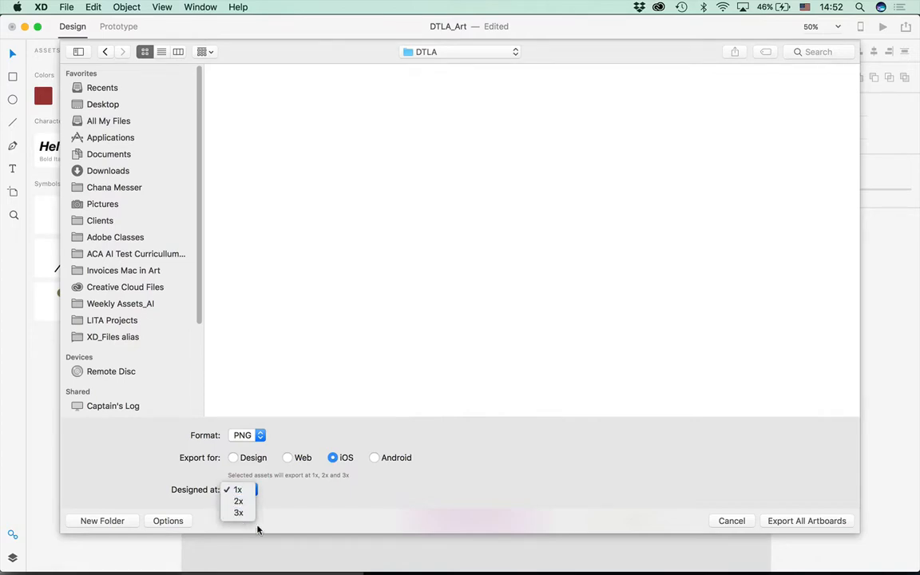
left_click(318, 513)
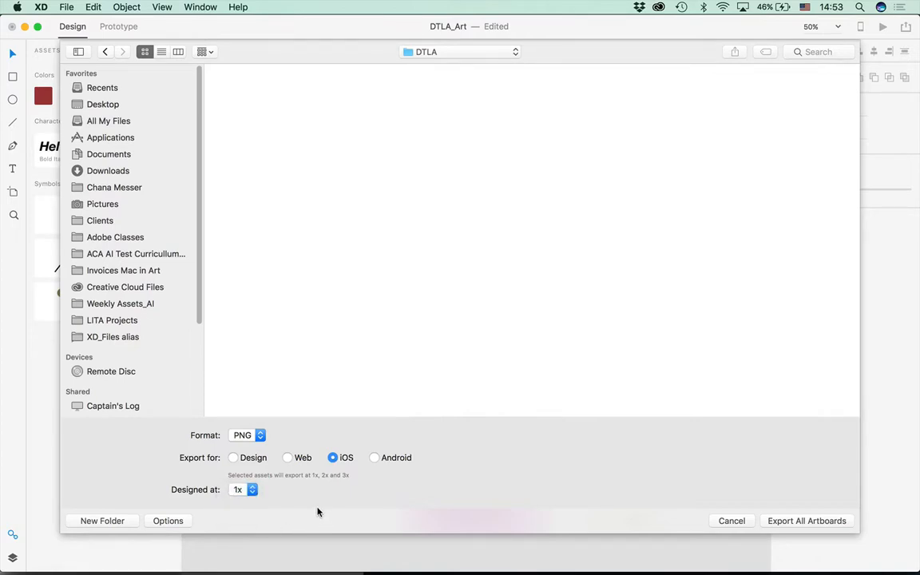
left_click(807, 520)
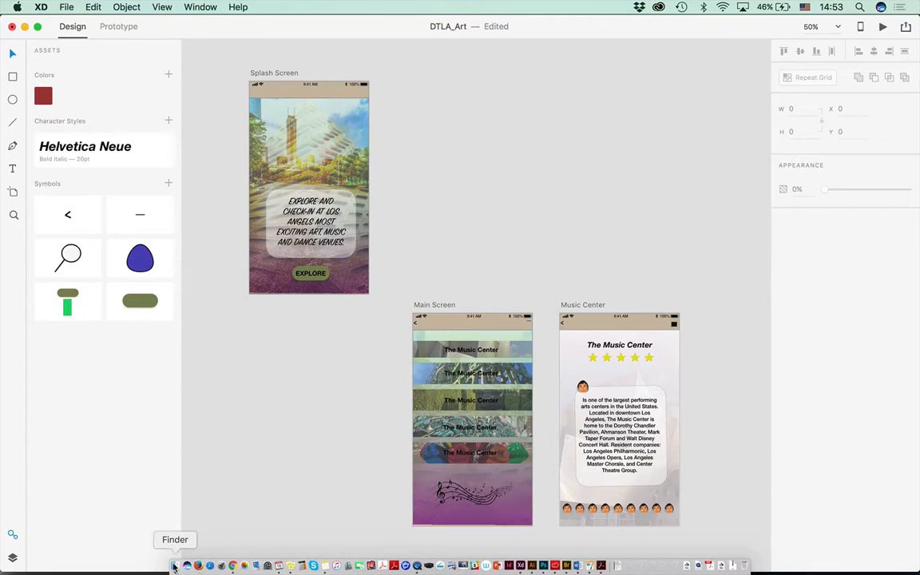
Switch to Finder, enlarge the window, and open the DTLA export folder on the Desktop
left_click(175, 569)
left_click_drag(107, 343, 258, 42)
left_click(112, 118)
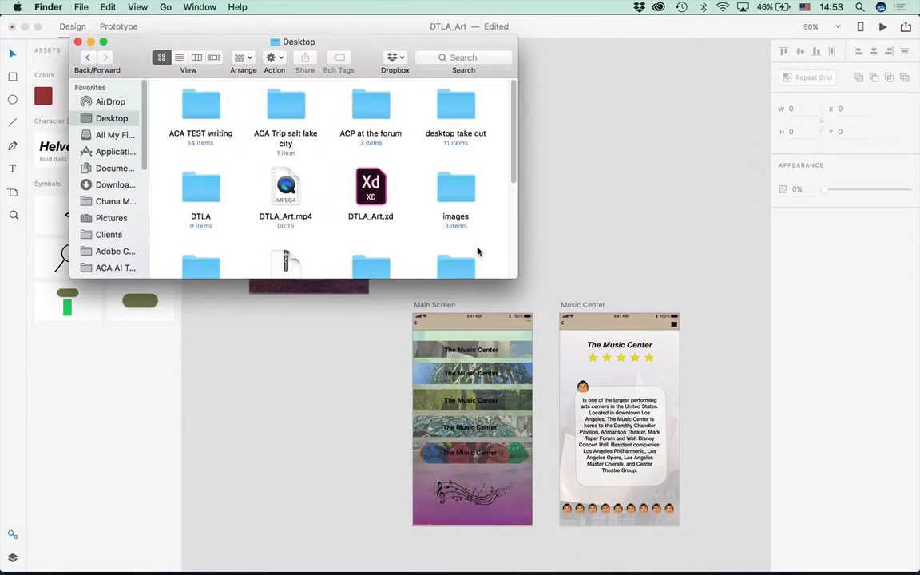
left_click_drag(513, 275, 643, 497)
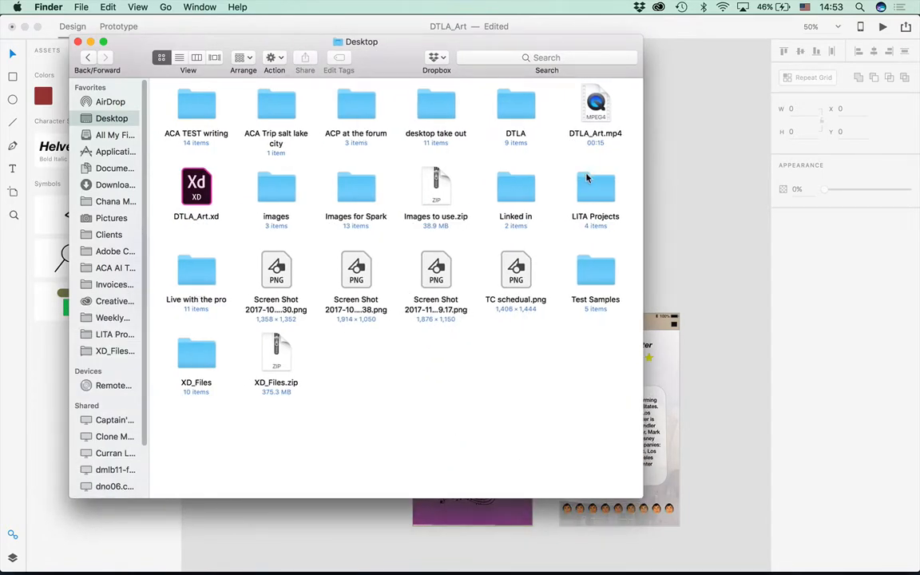
double_click(515, 104)
Preview the exported Main Screen PNGs at each resolution and the Music Center PNG
left_click(183, 106)
key("space")
left_click_drag(183, 107, 364, 122)
left_click(276, 99)
key("space")
key("space")
left_click(363, 118)
key("space")
key("space")
left_click(437, 126)
key("space")
key("space")
Return to Adobe XD, review the export options for the small portrait on the Music Center artboard, and cancel the export
left_click(714, 359)
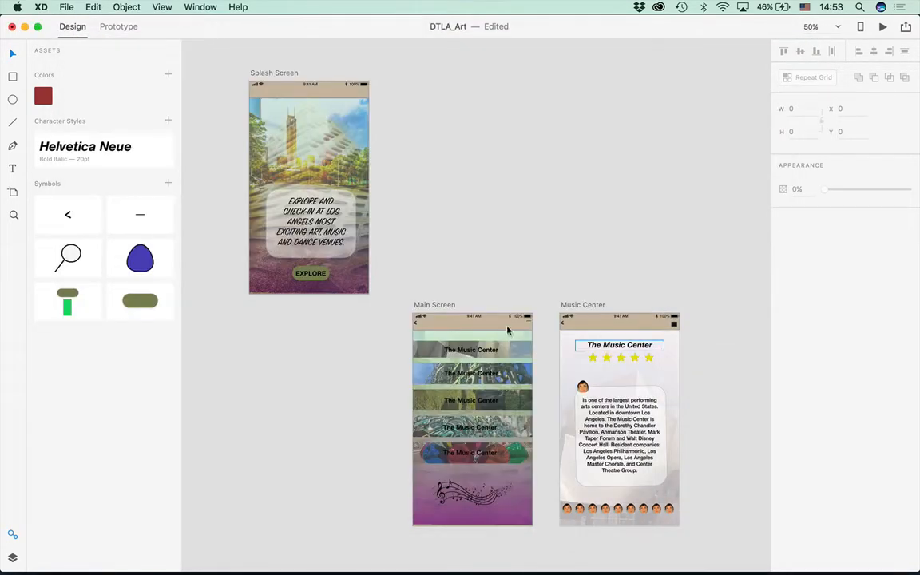
left_click(583, 388)
left_click(63, 7)
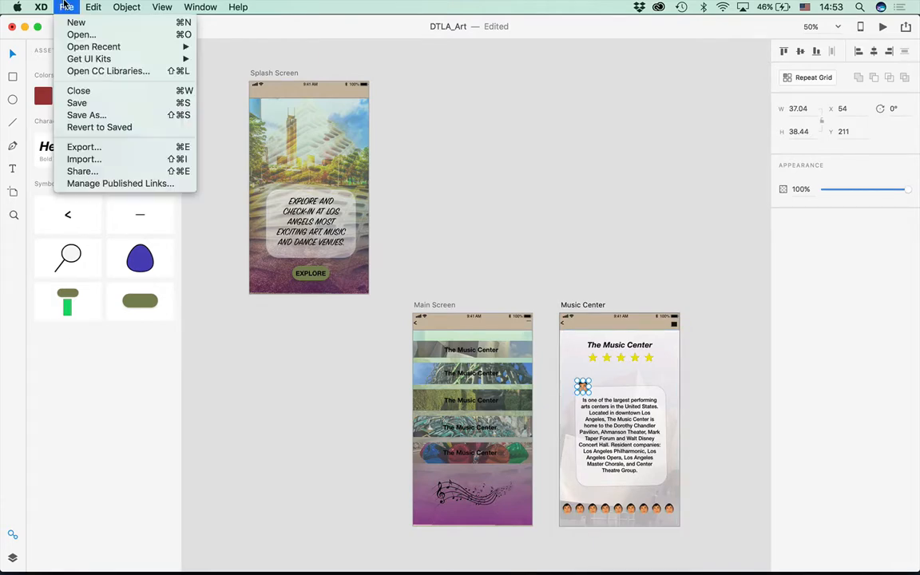
left_click(66, 148)
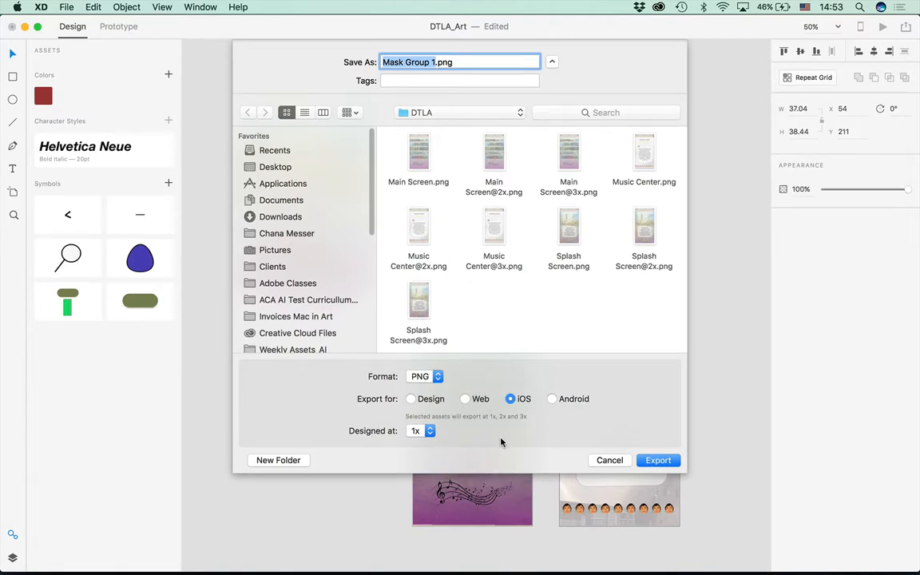
left_click(608, 461)
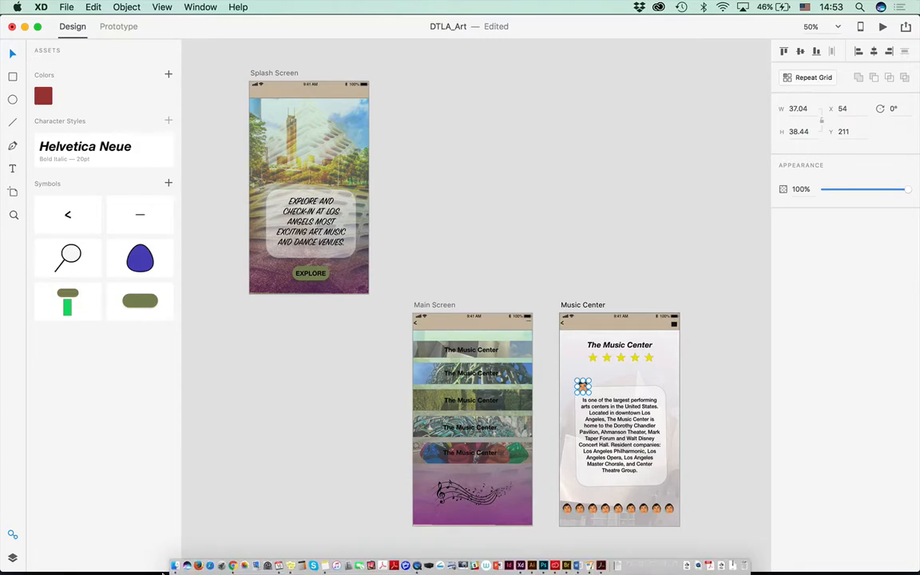
Switch to Finder and preview DTLA ARt.pdf from the Artboard into PDF folder in XD_Files
left_click(176, 559)
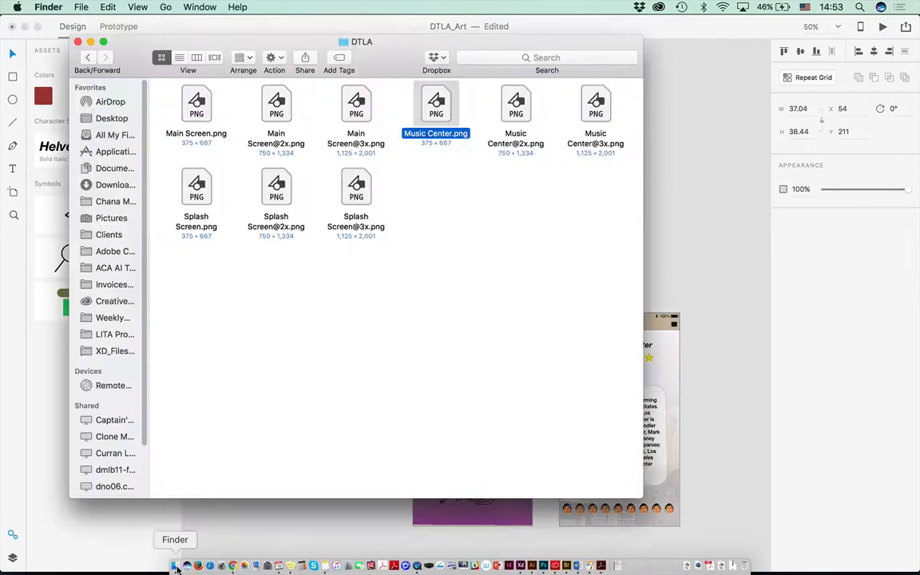
left_click(112, 351)
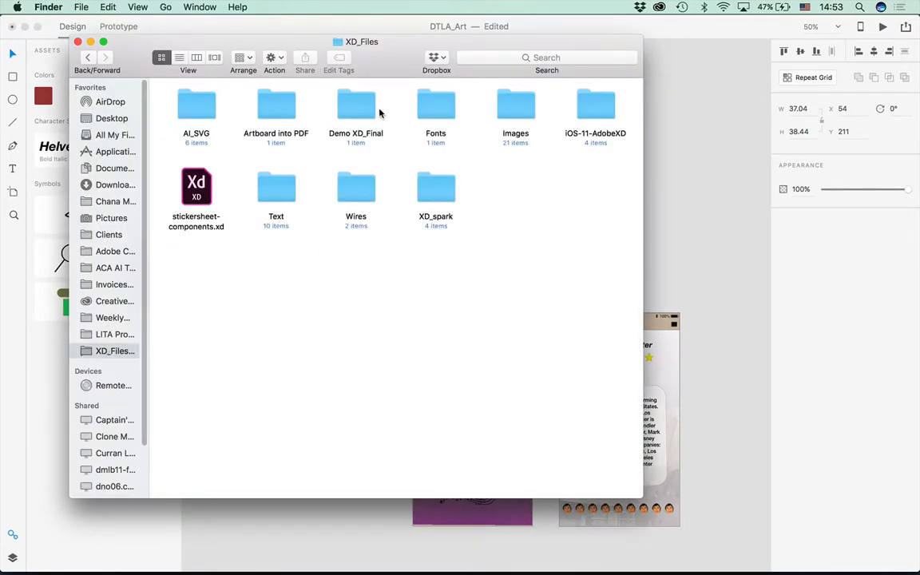
left_click(281, 113)
double_click(281, 113)
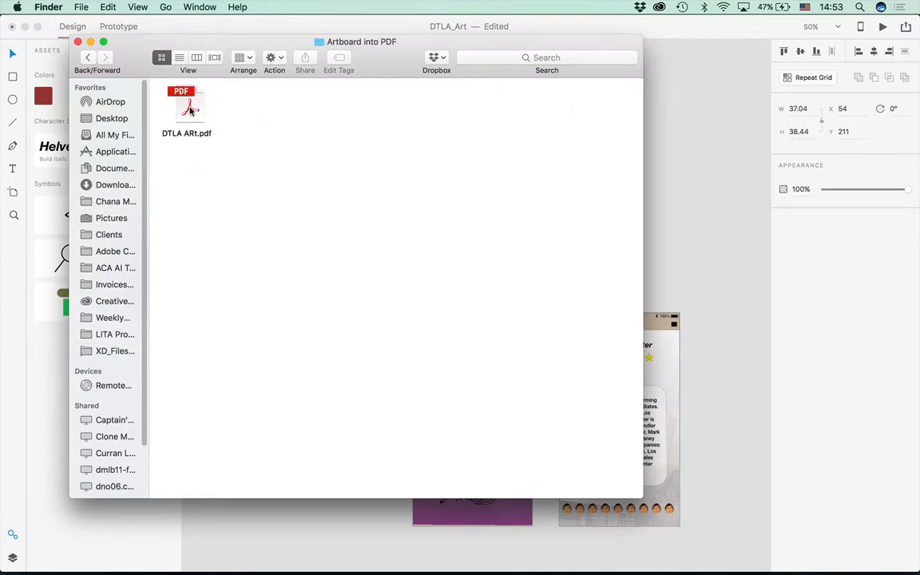
left_click(190, 112)
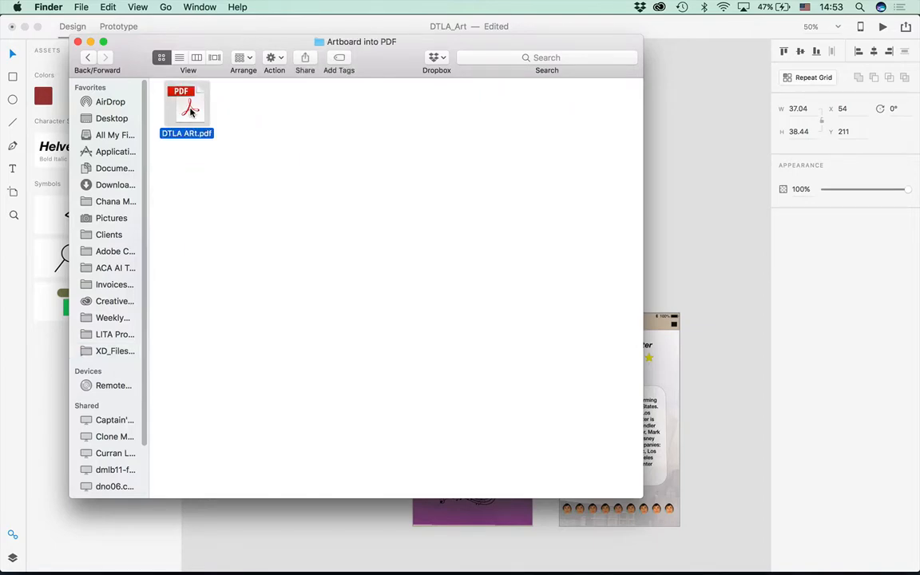
key("space")
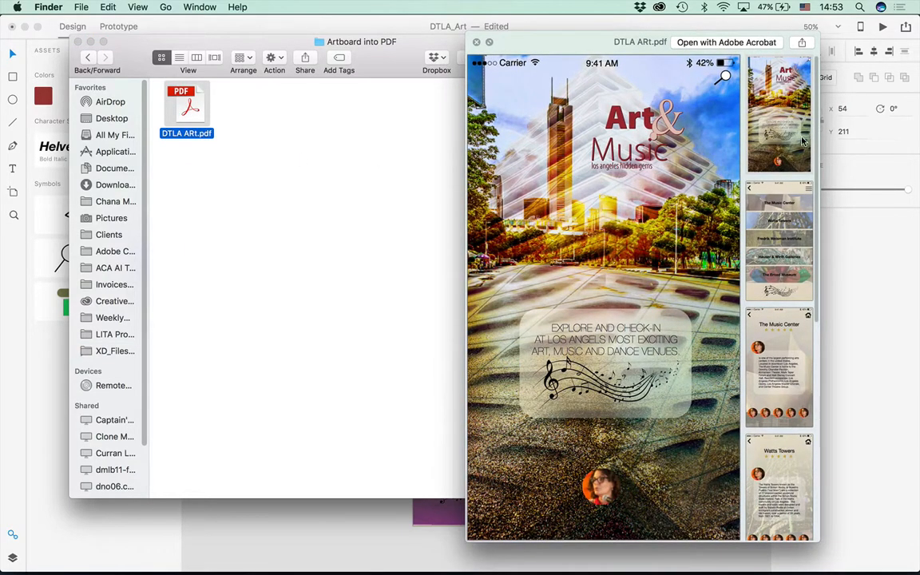
Look through the PDF's pages, from the main venue list through The Music Center to the further venue screens
left_click(765, 220)
left_click(768, 360)
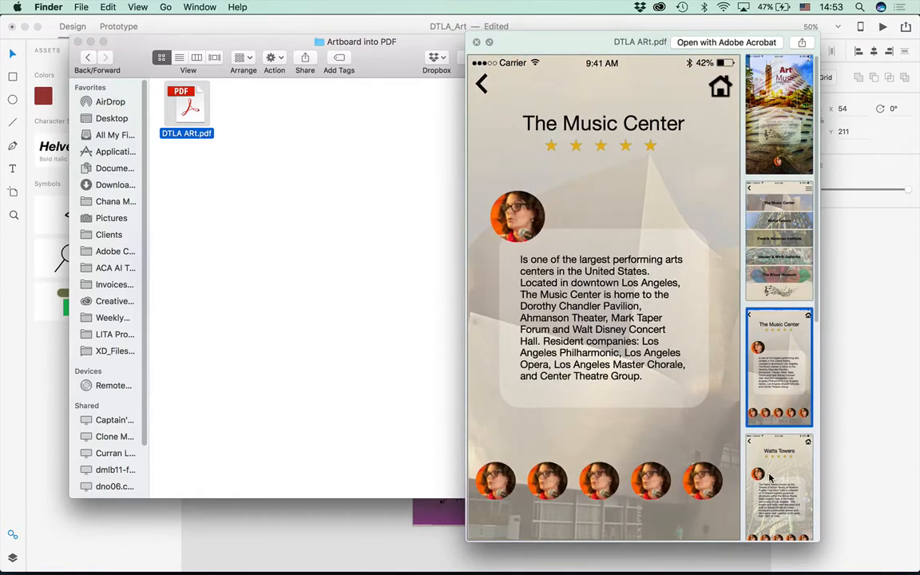
left_click(770, 479)
left_click(770, 493)
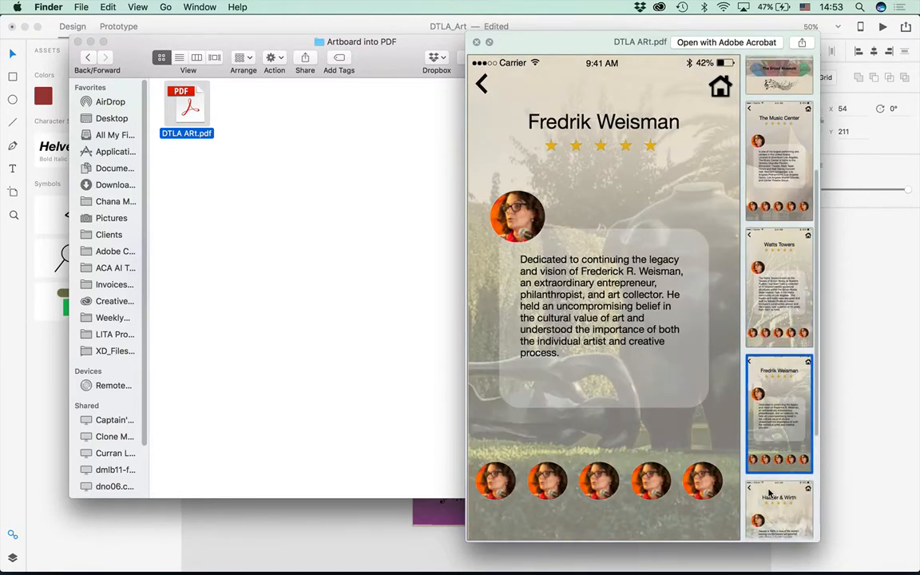
Go back through the folders to the Desktop and close the file preview
left_click(411, 293)
left_click(89, 58)
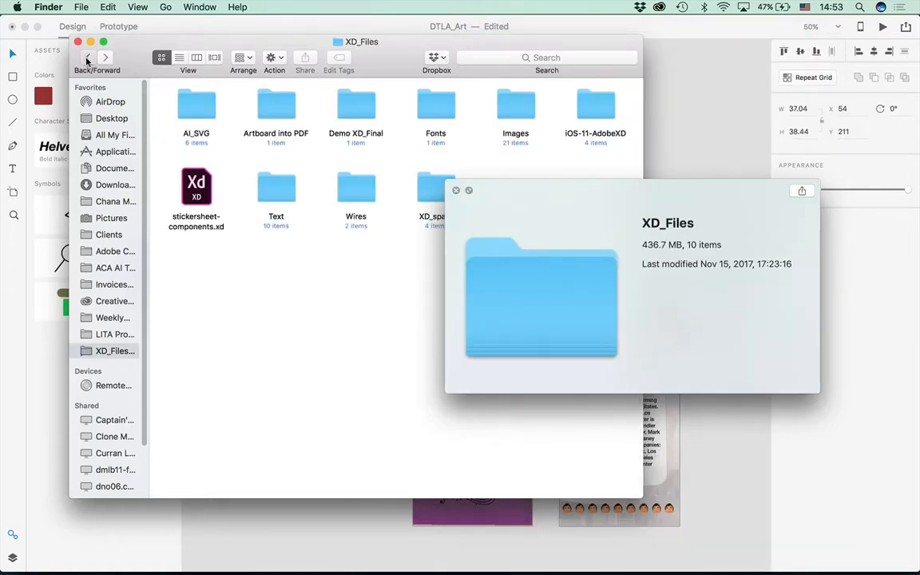
left_click(88, 59)
left_click(456, 190)
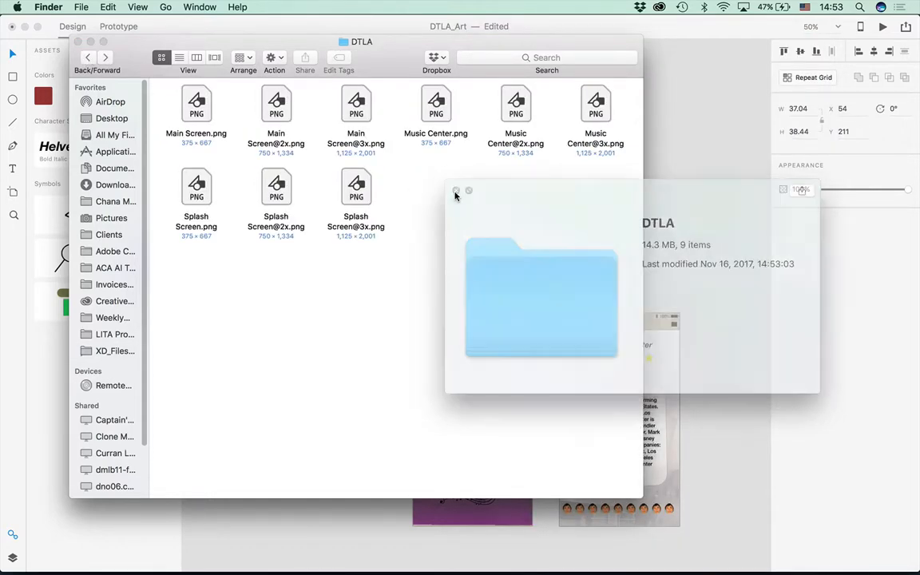
left_click(87, 59)
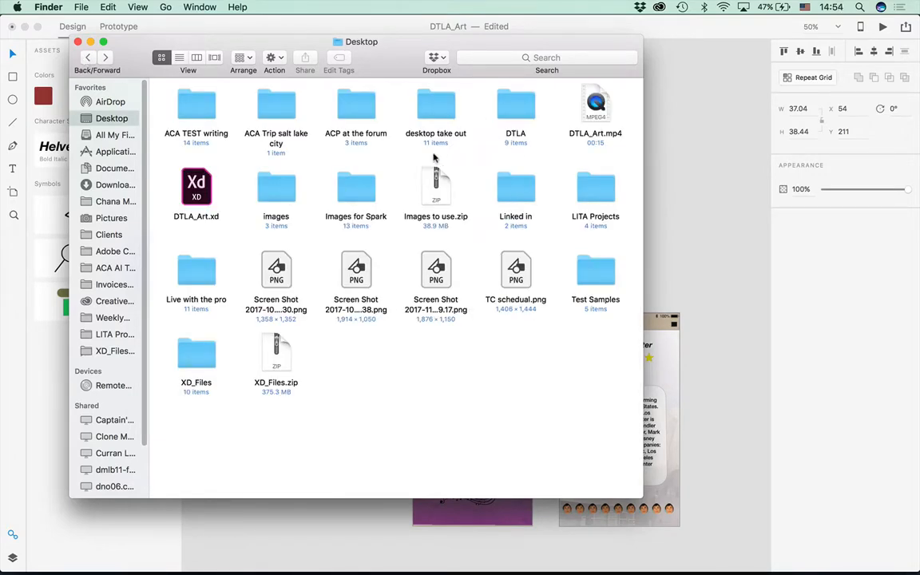
Open the Wires - Web wireframe kit from the Wires folder in XD_Files
left_click(101, 352)
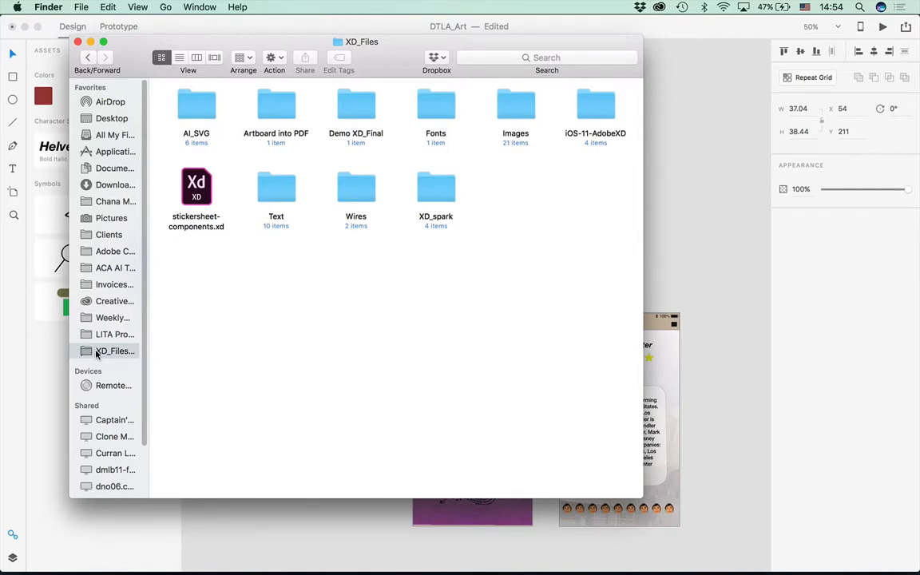
double_click(355, 192)
double_click(258, 112)
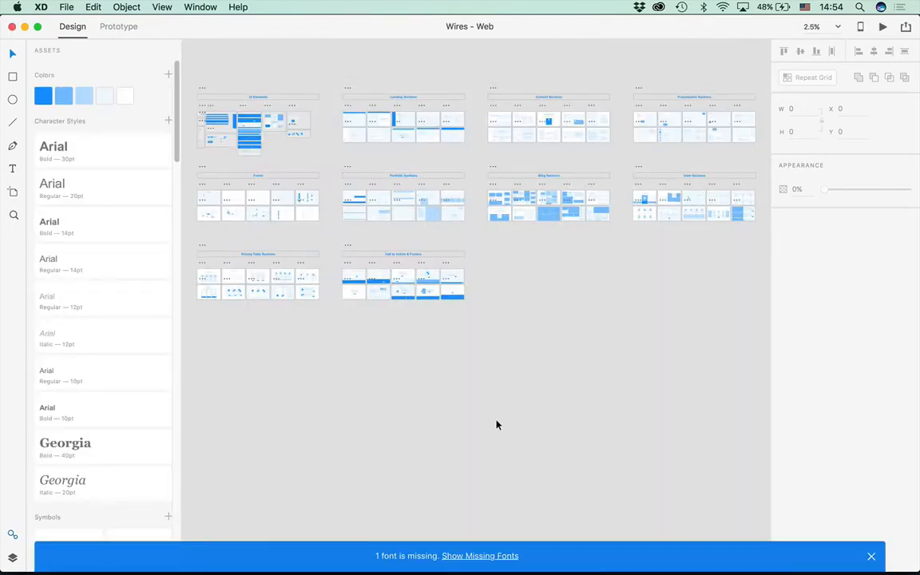
Examine the Landing Sections artboards of the web wireframe kit up close, including the sidebar on the 3 Landing artboard
key("super+plus")
key("super+plus")
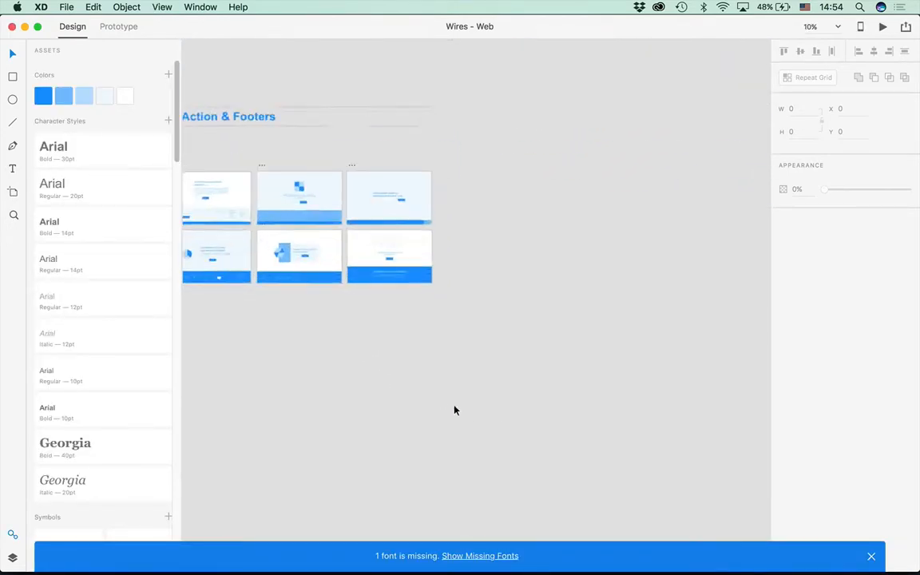
left_click_drag(249, 271, 565, 461)
left_click_drag(336, 240, 317, 461)
left_click_drag(296, 352, 260, 569)
left_click_drag(322, 350, 315, 359)
left_click_drag(299, 240, 298, 341)
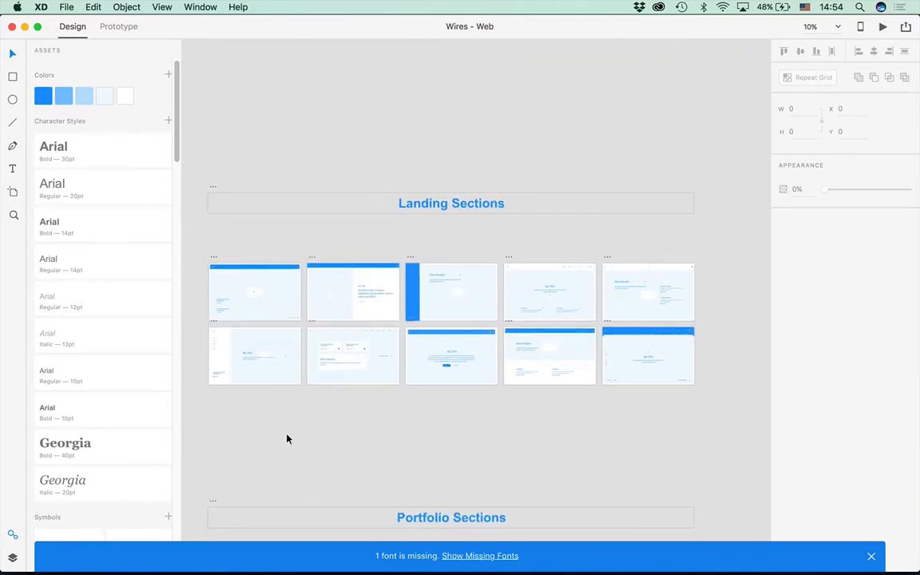
key("super+plus")
key("super+plus")
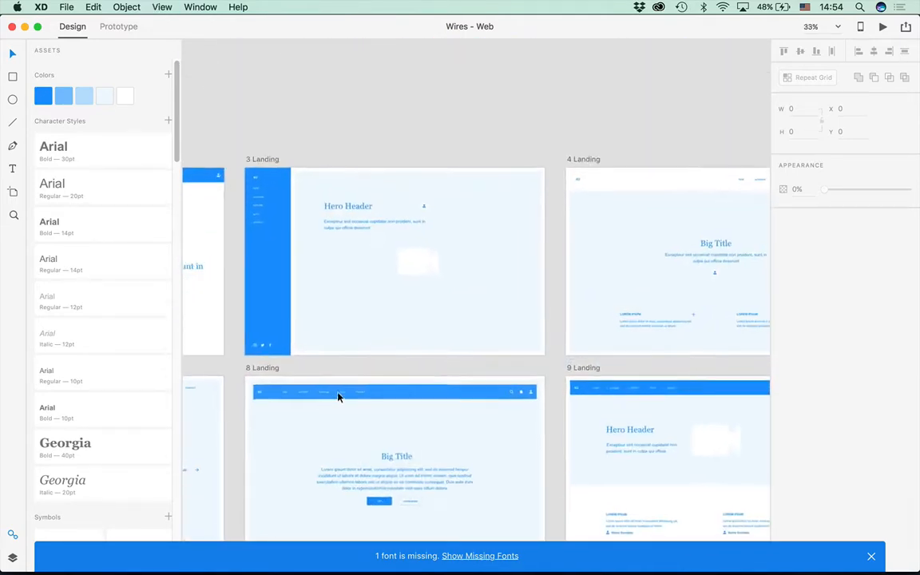
left_click(328, 296)
left_click(254, 222)
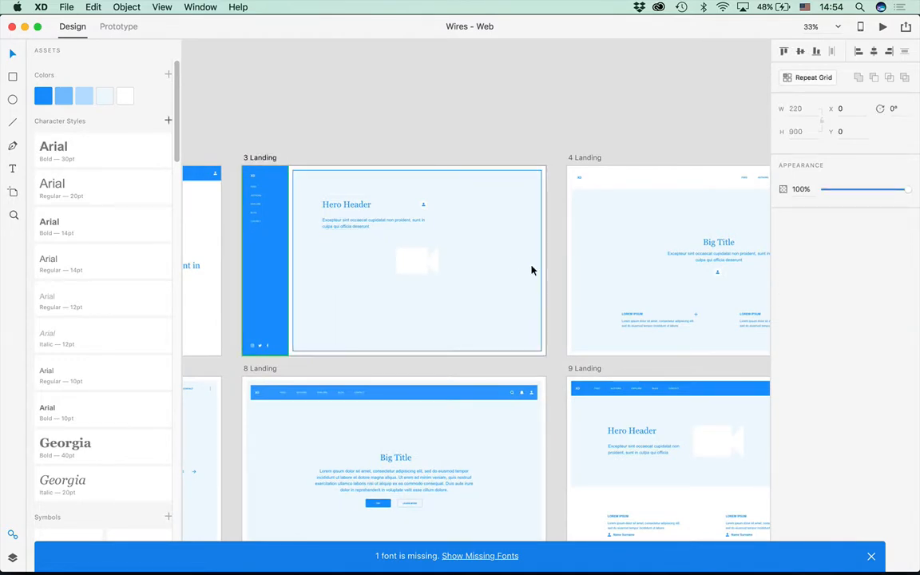
left_click_drag(534, 273, 712, 552)
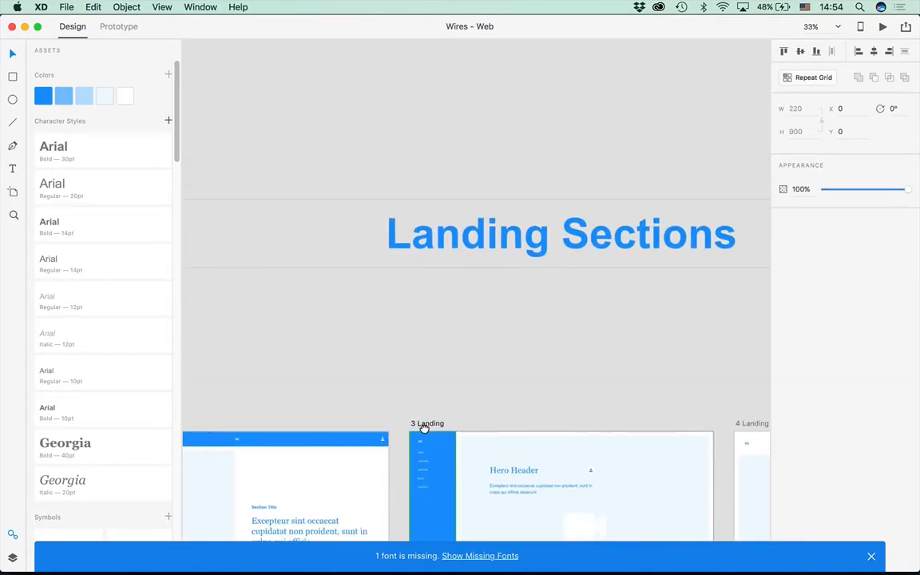
left_click_drag(420, 429, 546, 377)
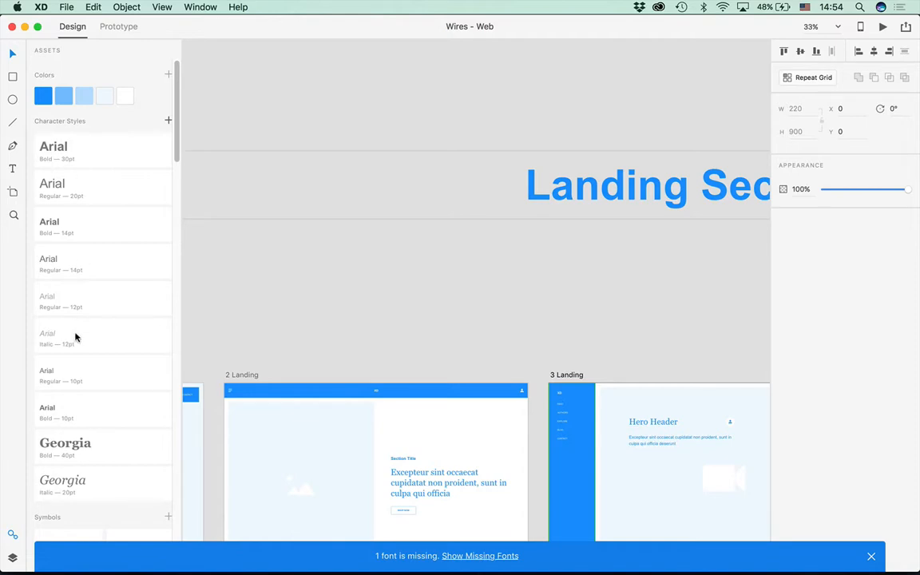
Try the Arial Bold 30pt and Arial Regular 14pt character styles on the Landing Sections heading, settling on Georgia Bold 40pt
left_click(530, 183)
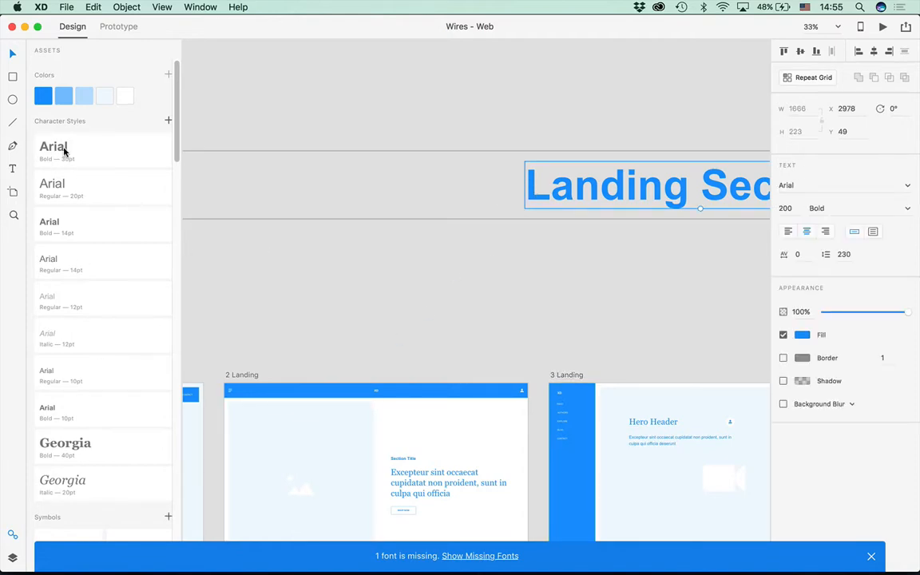
left_click(65, 151)
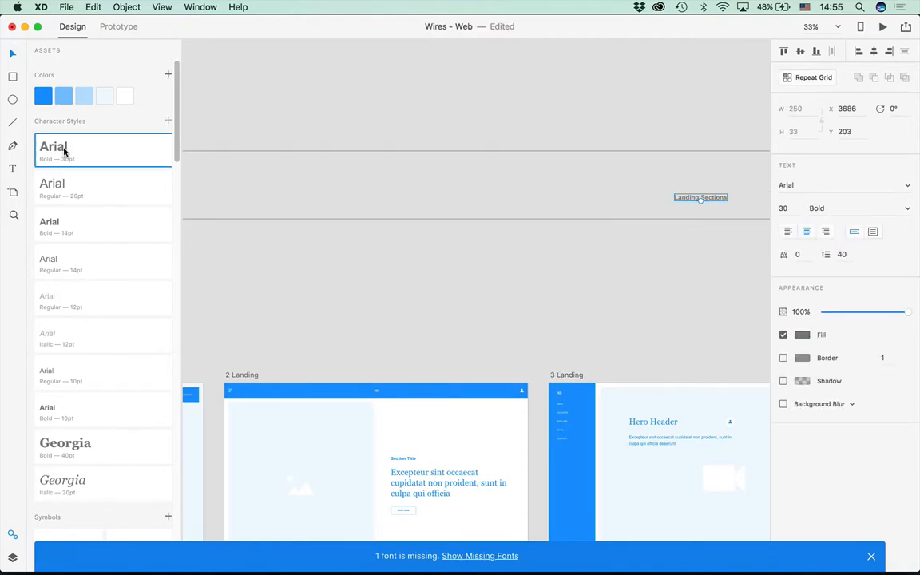
left_click(50, 257)
left_click(67, 453)
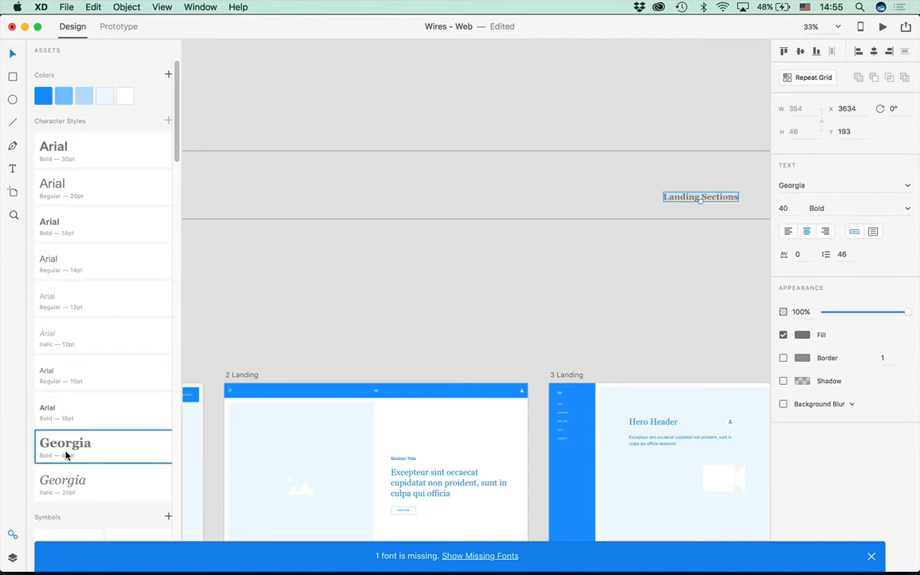
Leave the web wireframe kit and bring the open DTLA_Art document to the front
mouse_move(463, 567)
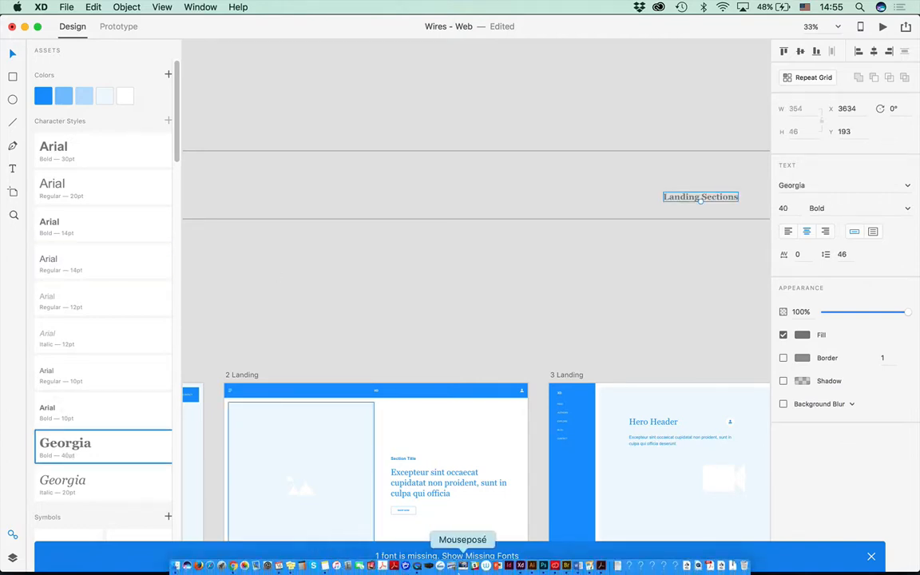
left_click(200, 7)
left_click(209, 119)
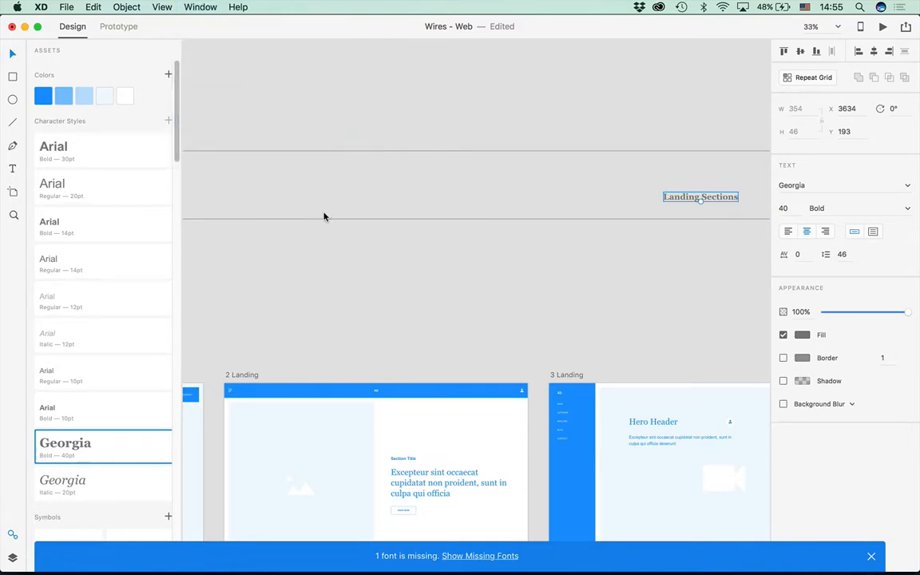
left_click(351, 509)
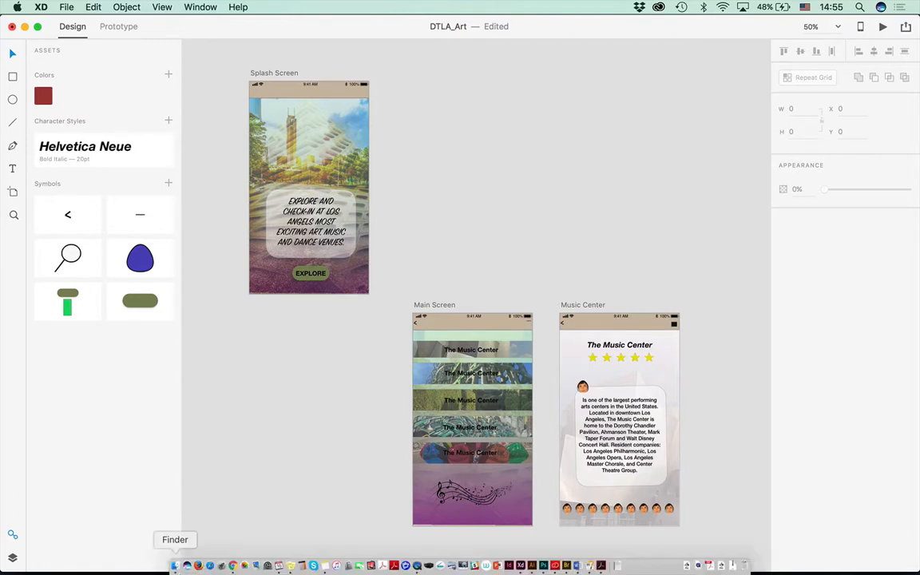
Switch to Finder, open the Images folder inside XD_Files and enlarge the window to show all its pictures
left_click(175, 566)
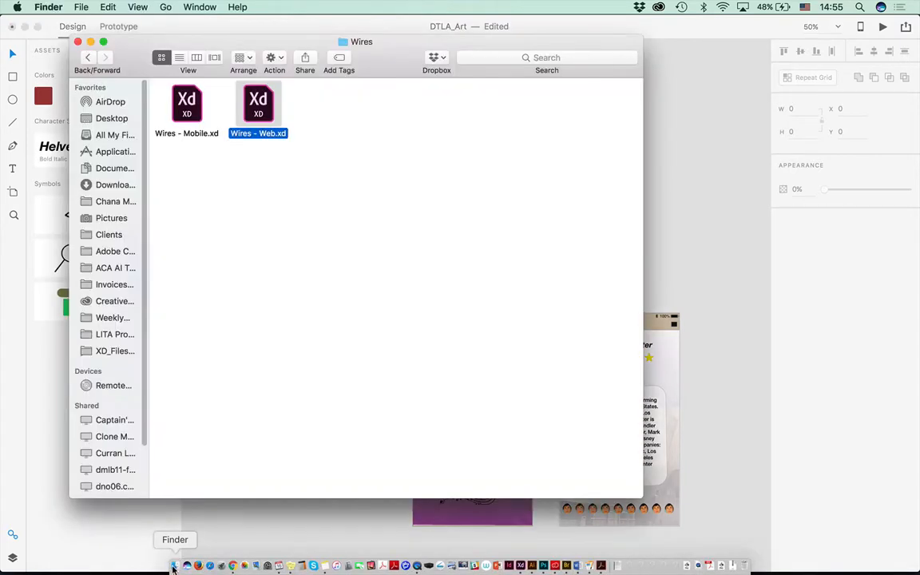
left_click(87, 59)
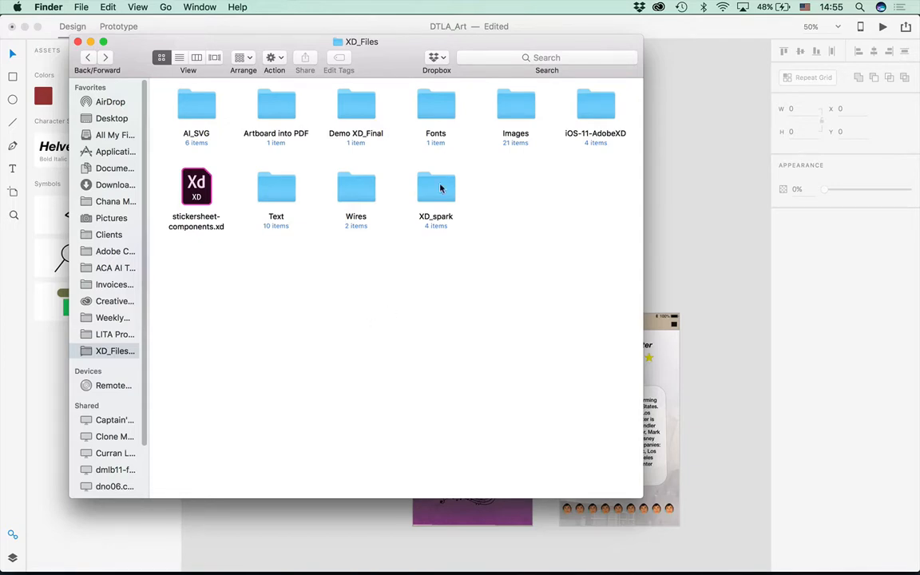
double_click(512, 105)
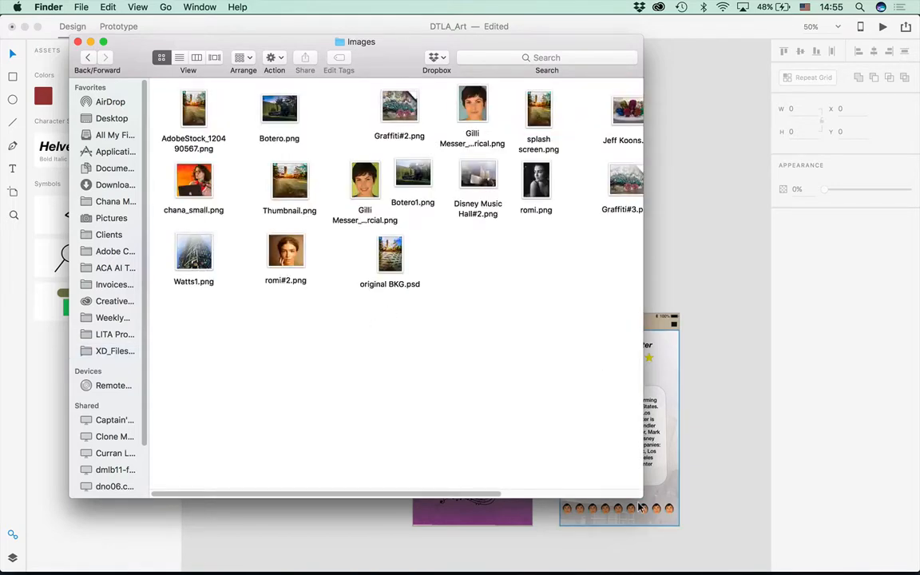
left_click_drag(643, 497, 919, 556)
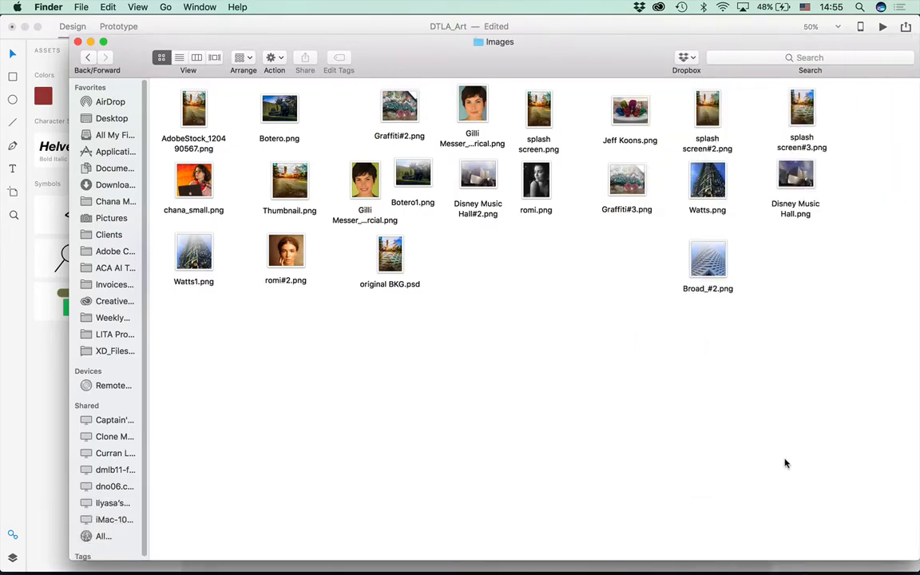
Preview the pictures Broad_#2.png and Watts1.png at full size, closing each preview
left_click(705, 252)
key("space")
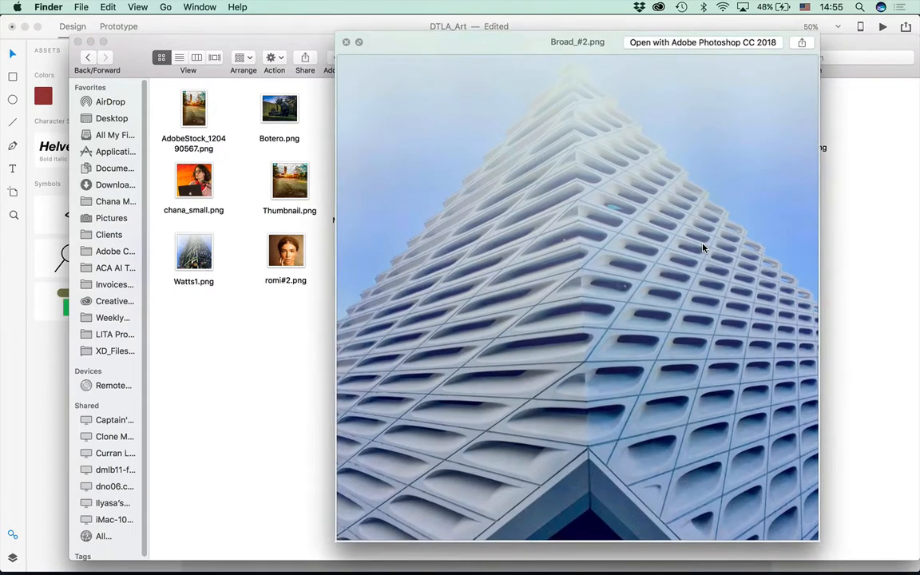
key("space")
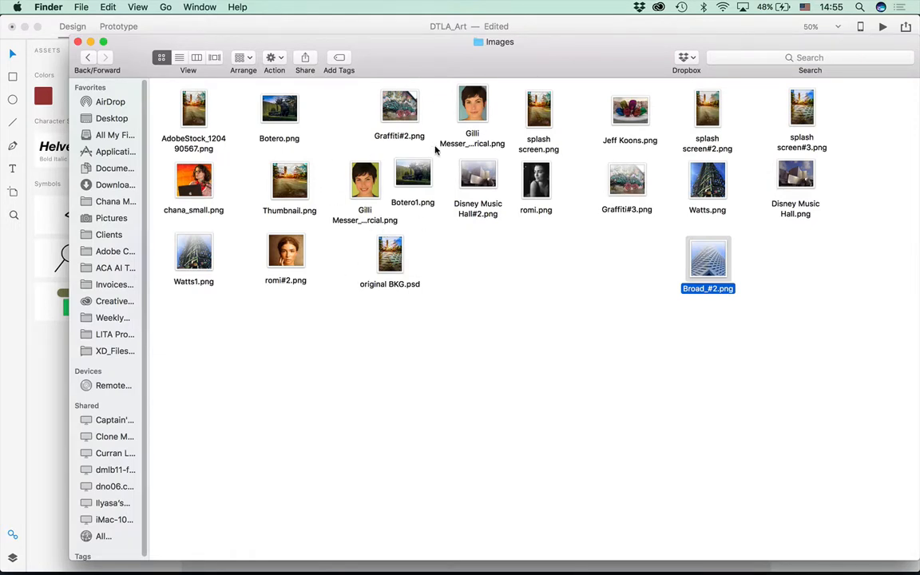
left_click(192, 266)
key("space")
key("space")
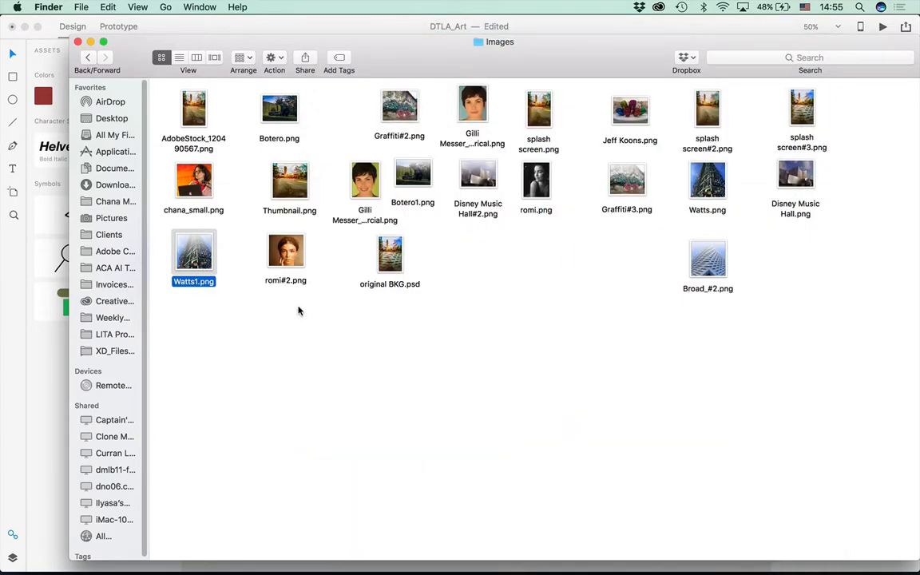
Look through the Illustrator files in the AI_SVG folder and return to XD_Files
left_click(87, 57)
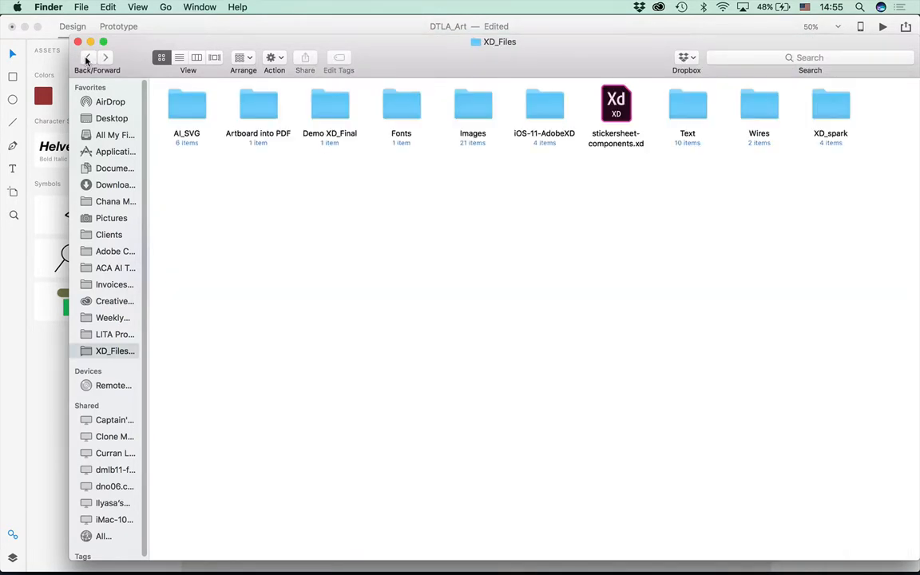
double_click(170, 100)
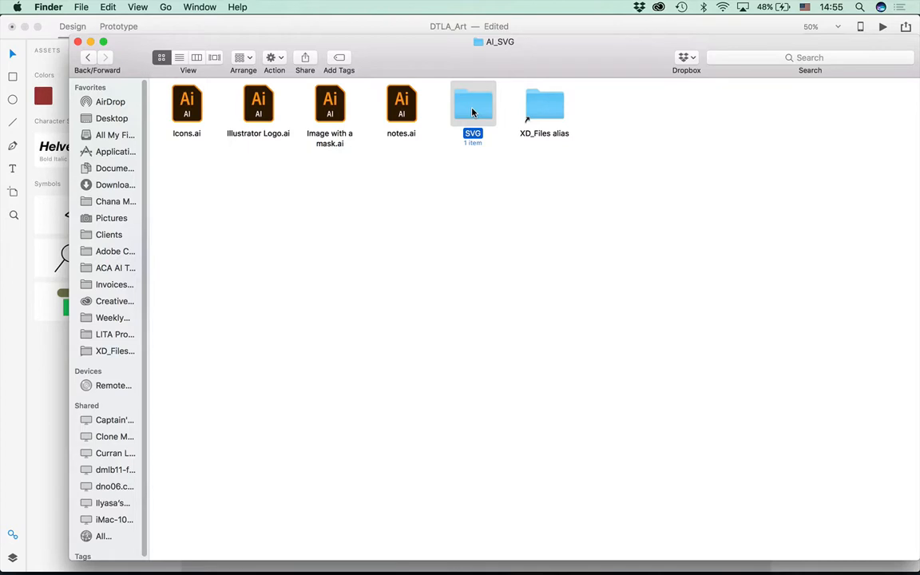
left_click(401, 106)
left_click(336, 117)
left_click(257, 120)
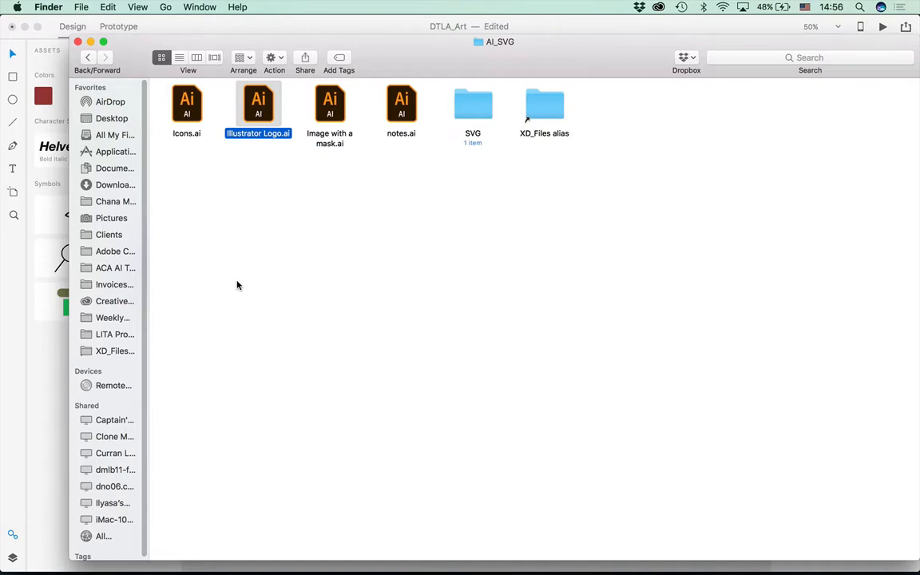
left_click(88, 60)
Switch back to Adobe XD and bring the open Art in La_linked document to the front
left_click(200, 6)
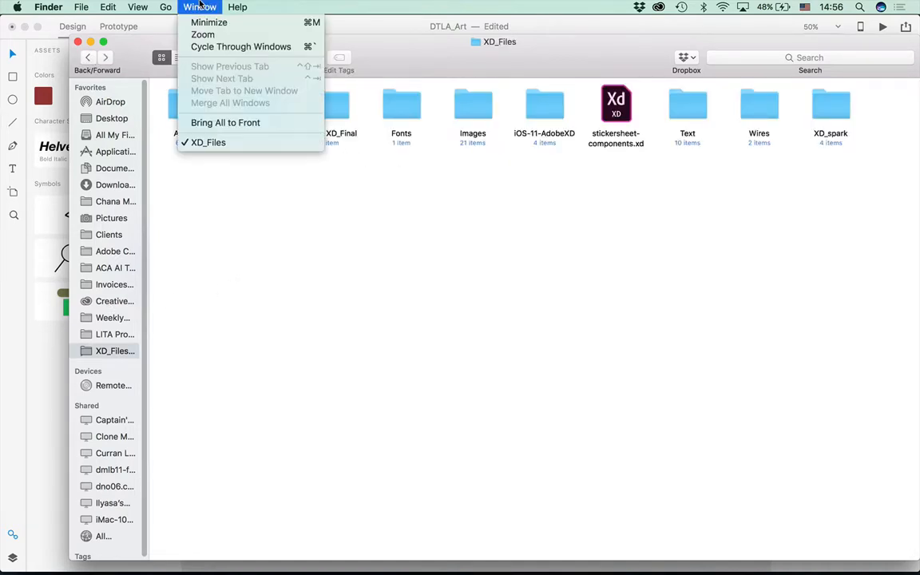
left_click(456, 225)
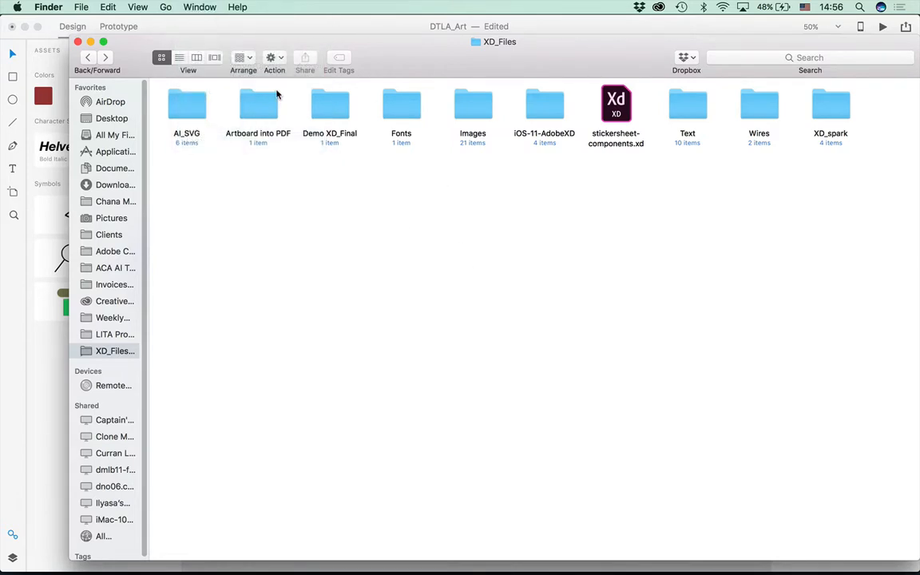
left_click(201, 7)
left_click(447, 482)
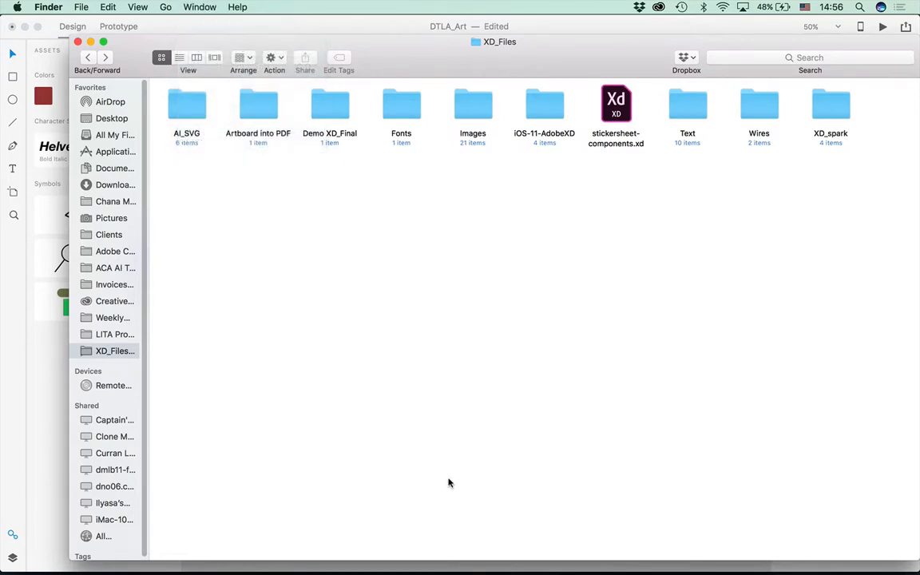
left_click(520, 565)
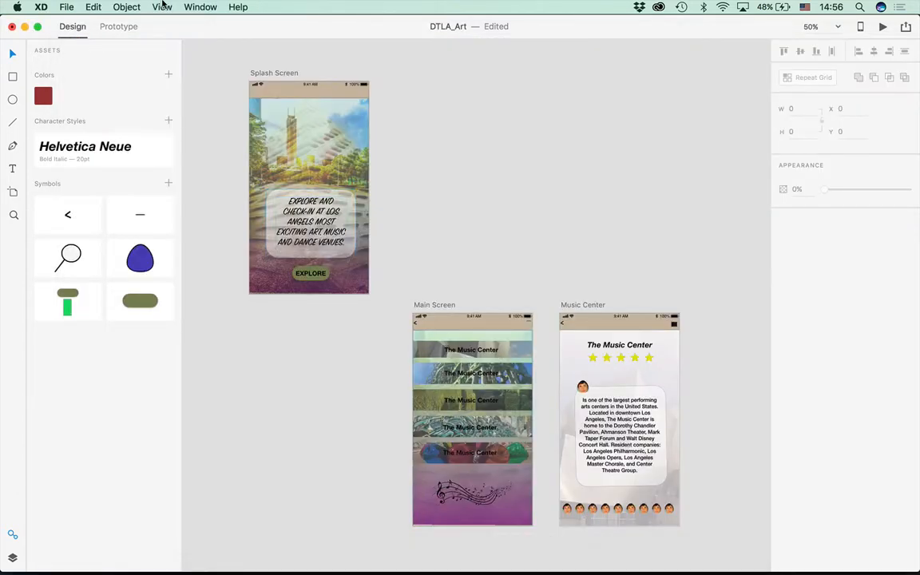
left_click(198, 6)
left_click(192, 105)
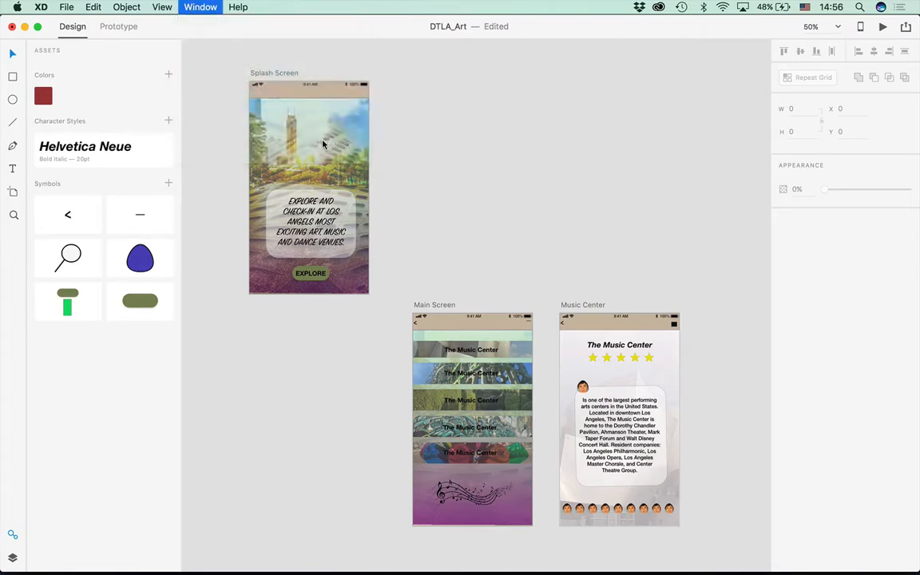
left_click(456, 177)
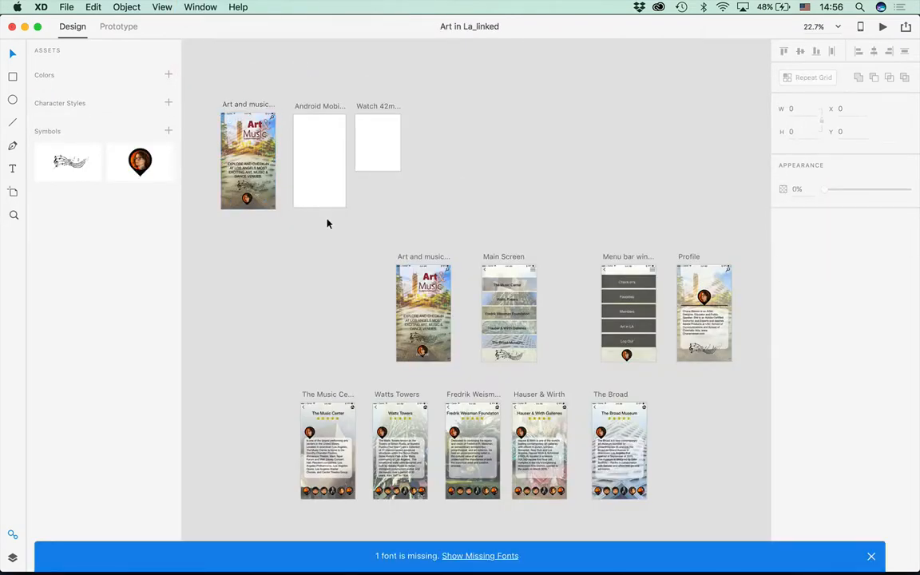
Record a preview of Art in La_linked, going from the splash screen to The Music Center page and back to the venue list
left_click(414, 310)
left_click(495, 179)
left_click(882, 26)
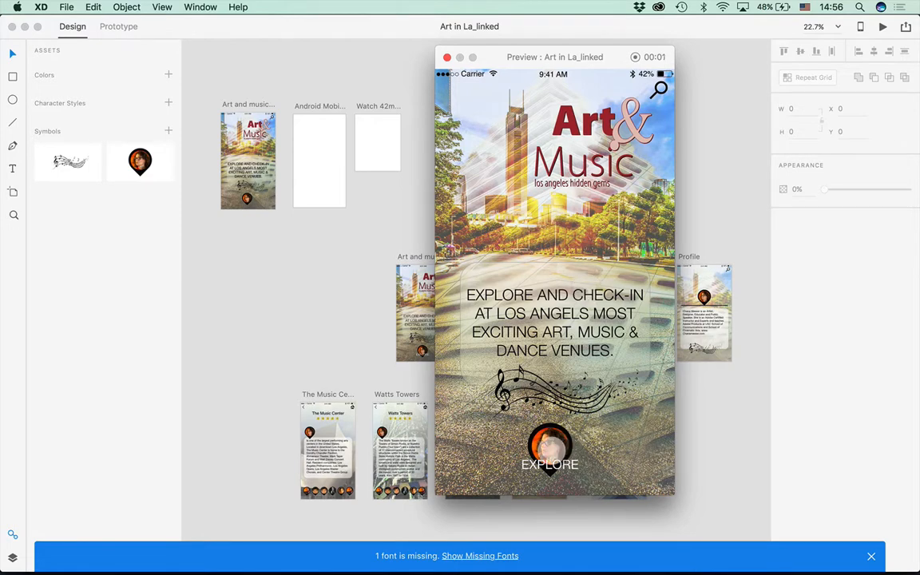
left_click(551, 444)
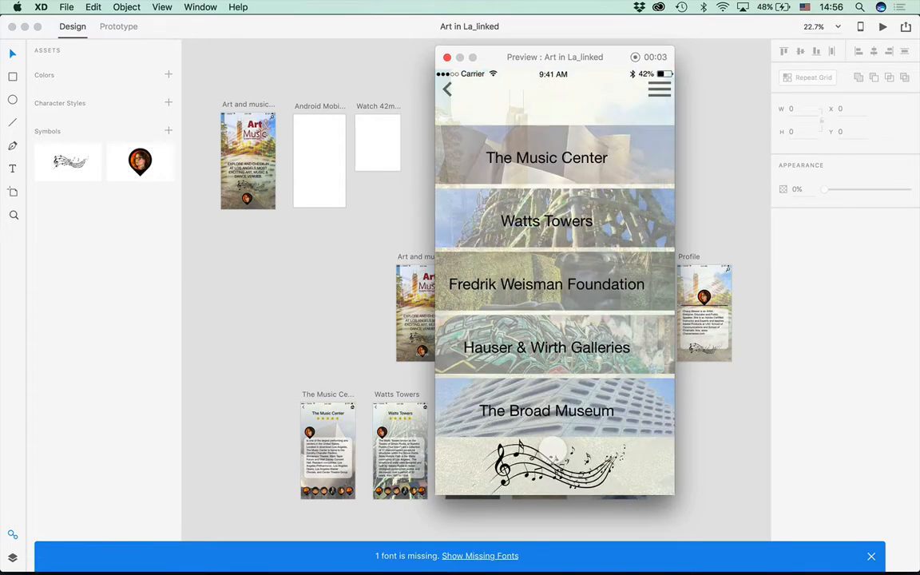
left_click(581, 154)
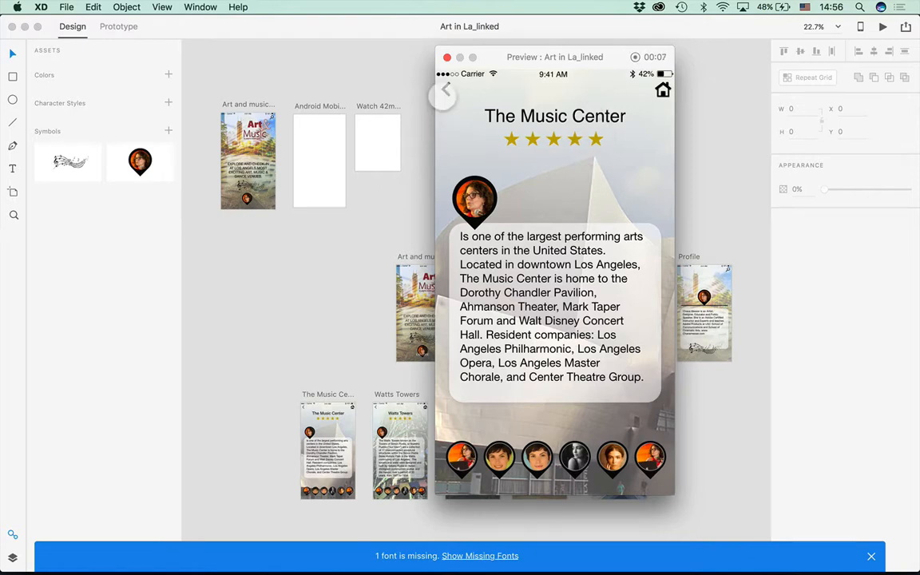
left_click(447, 90)
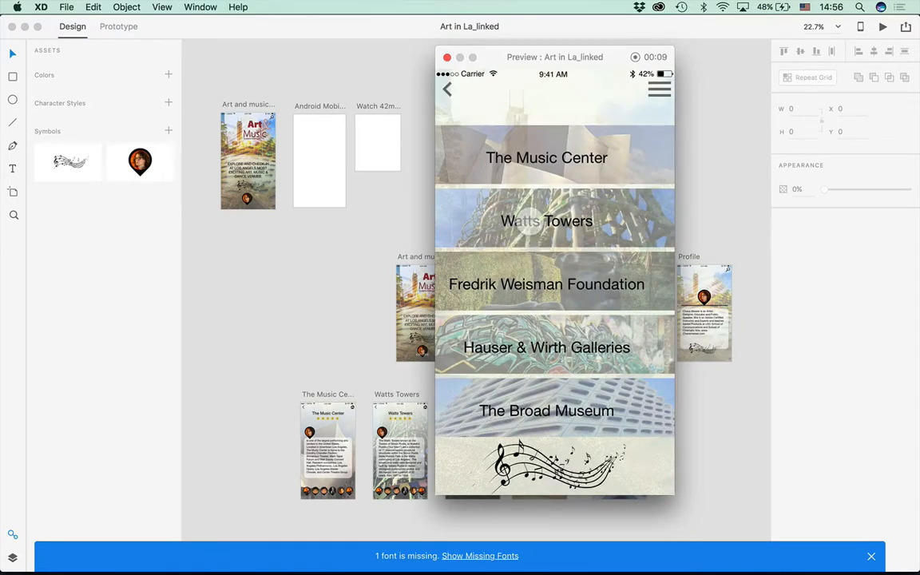
Test the Watts Towers and home links in the preview, explore The Broad Museum page, and return to the venue list
left_click(503, 216)
left_click(663, 90)
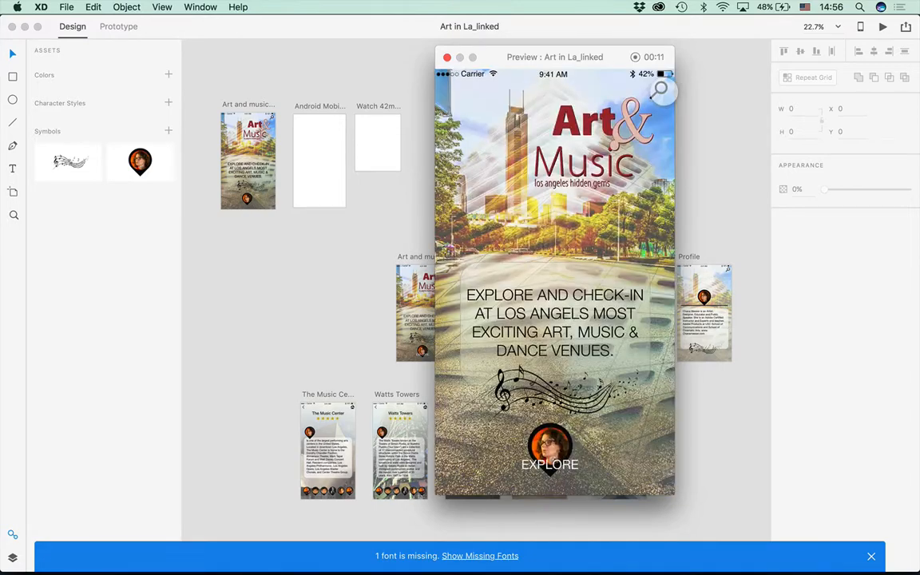
left_click(553, 452)
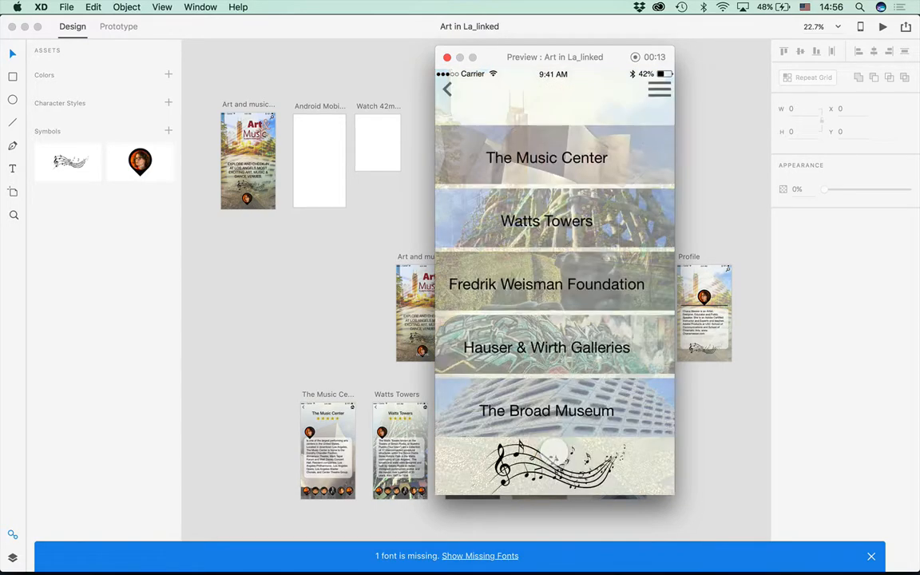
left_click(511, 411)
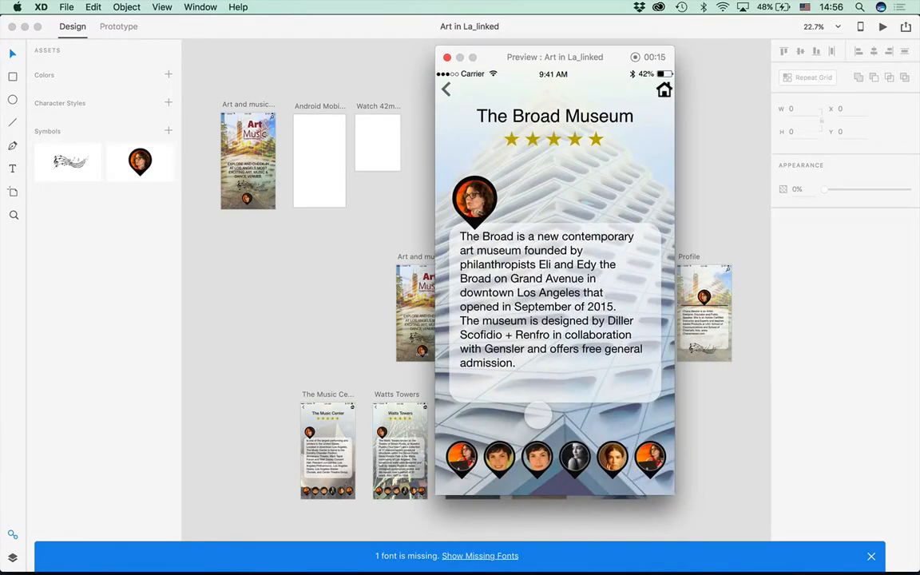
left_click(478, 203)
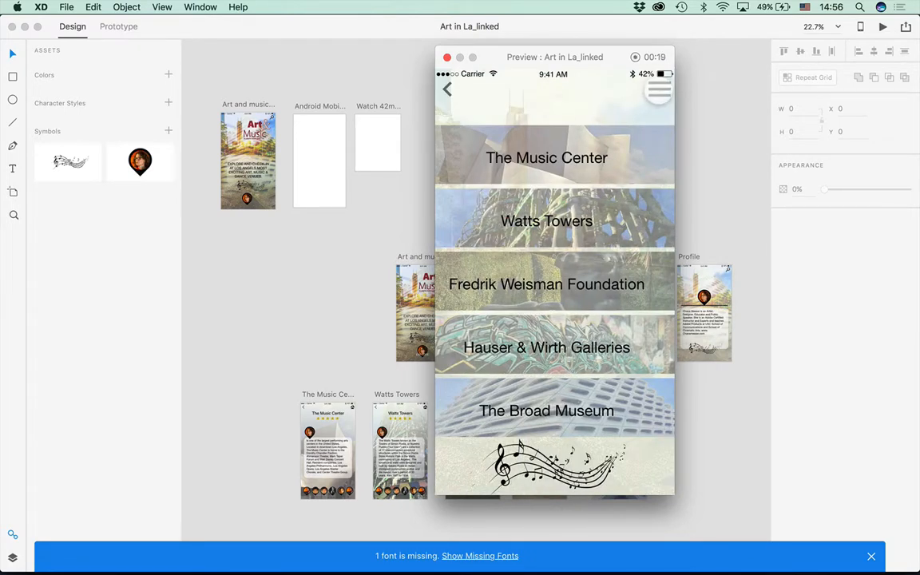
Open the preview's menu screen, visit the profile page from its portrait pin, and follow the magnifier link
left_click(659, 89)
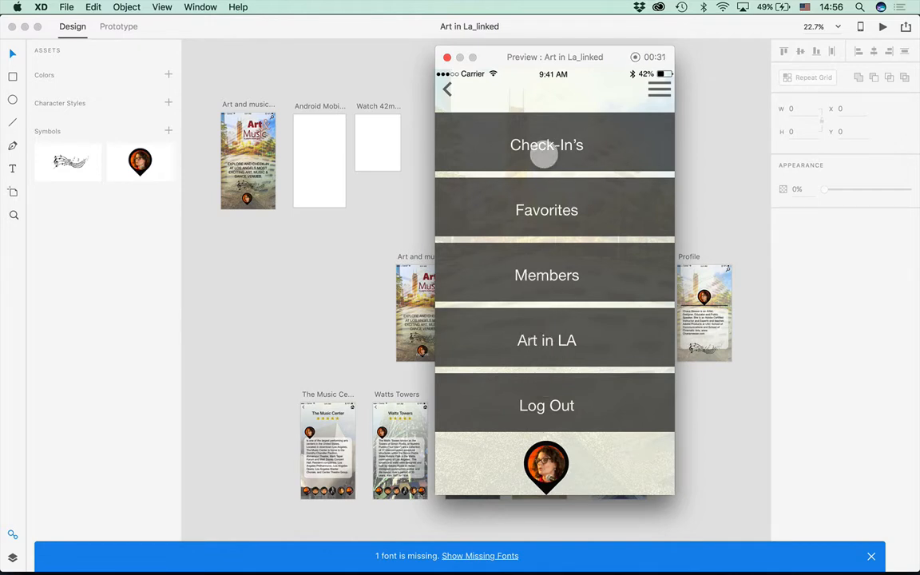
left_click(544, 469)
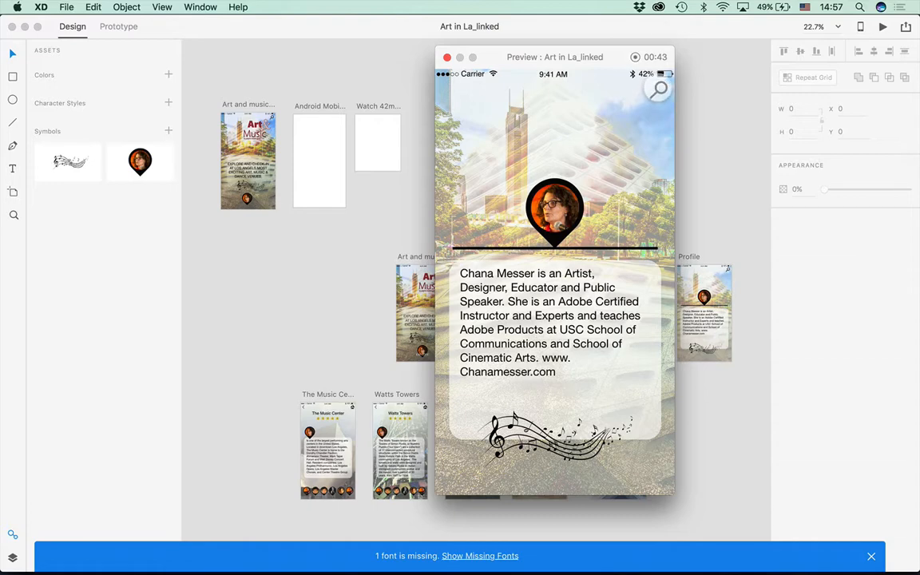
left_click(659, 88)
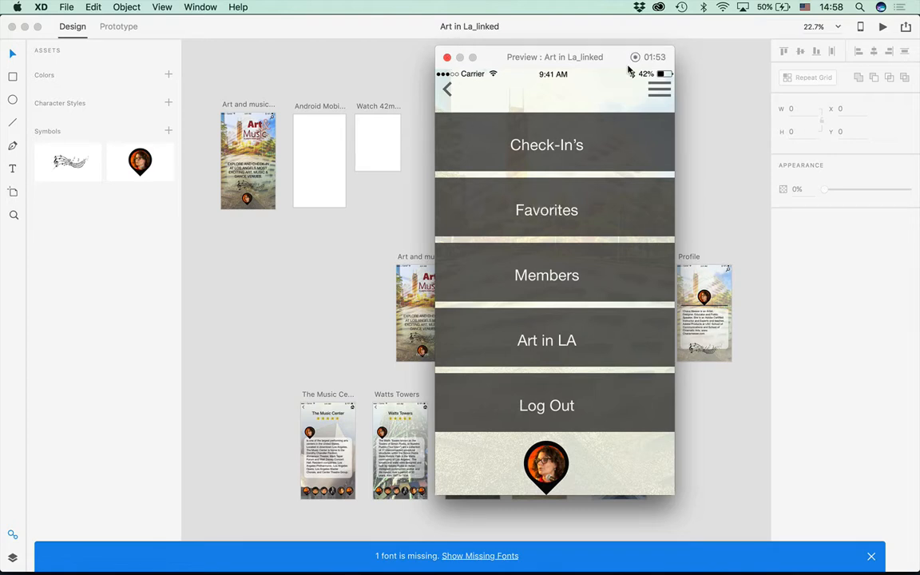
Stop the preview recording and save it as Art in La_linked.mp4 on the Desktop
key("Escape")
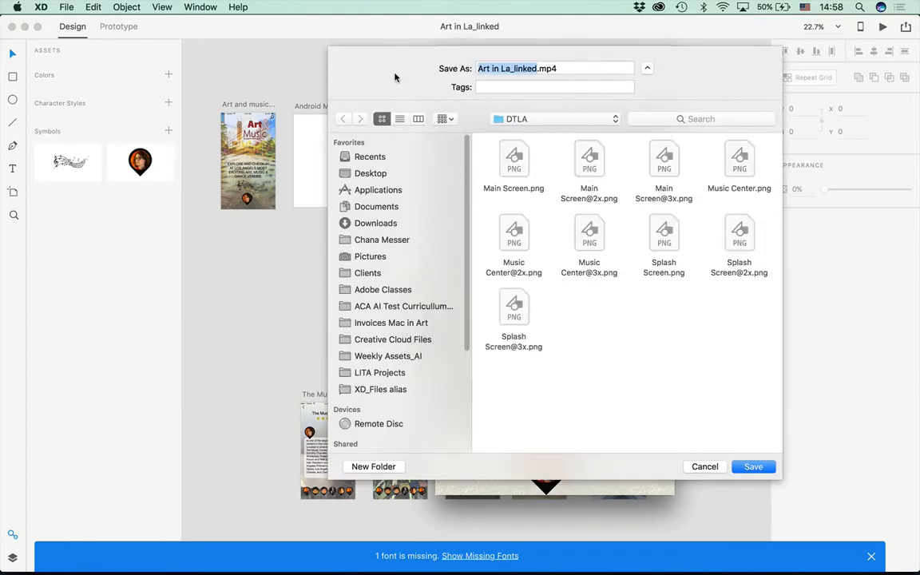
left_click(363, 159)
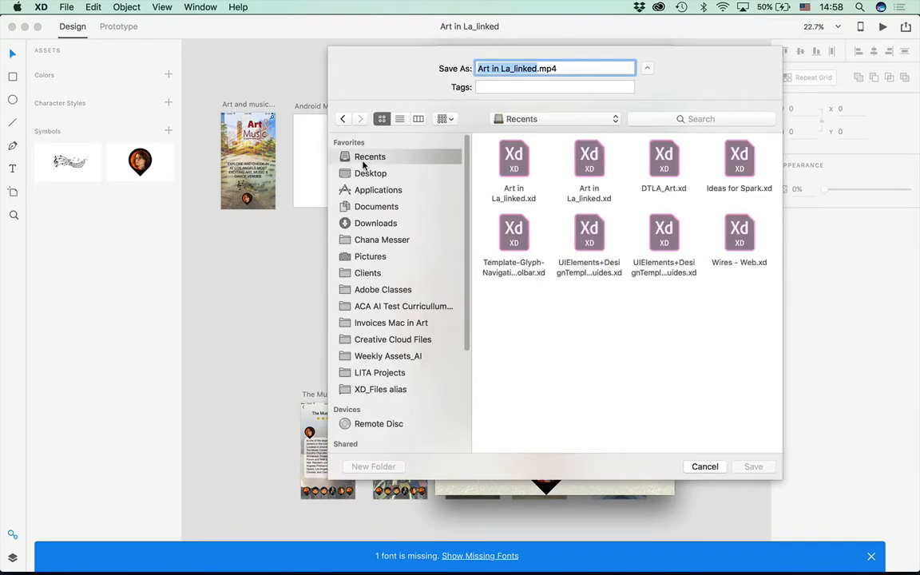
left_click(363, 173)
left_click(753, 466)
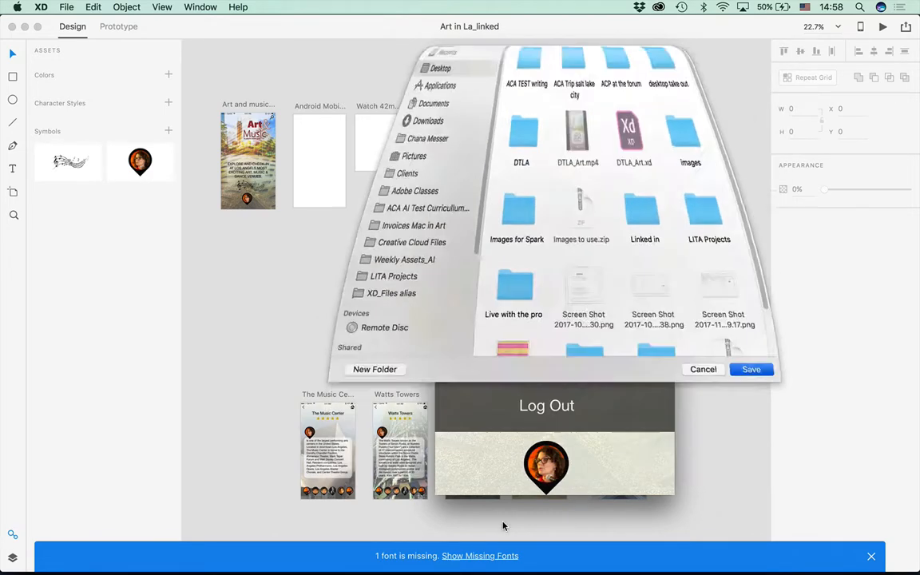